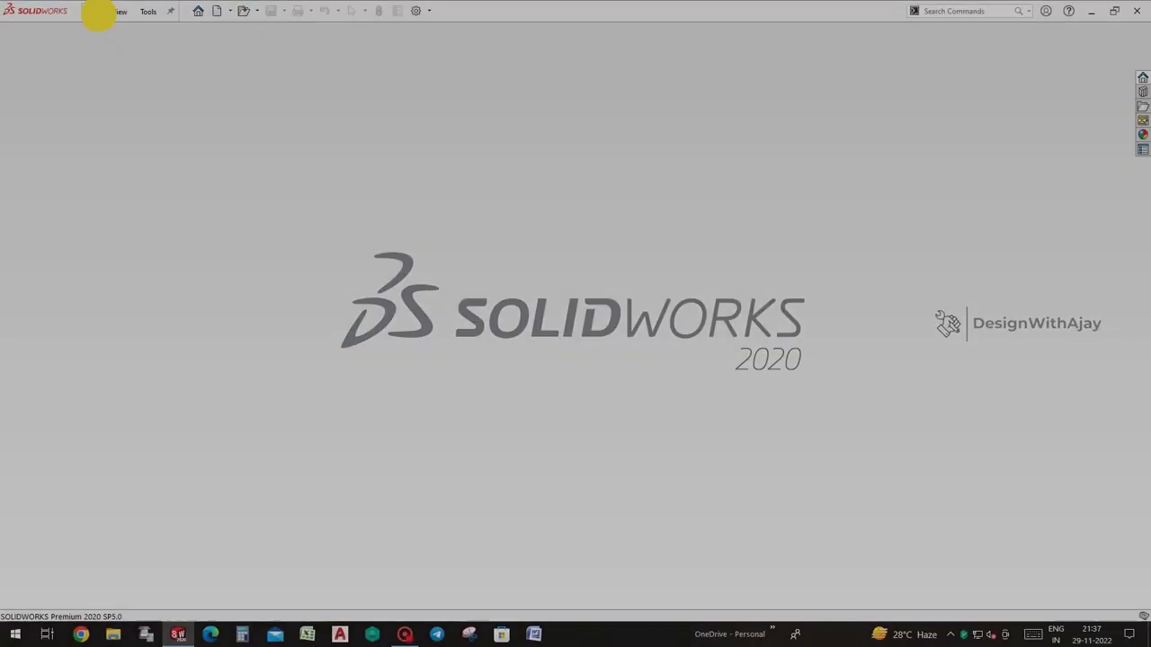
# Create a new SOLIDWORKS document from the Assembly template
pyautogui.click(93, 11)
pyautogui.click(101, 27)
pyautogui.doubleClick(435, 196)
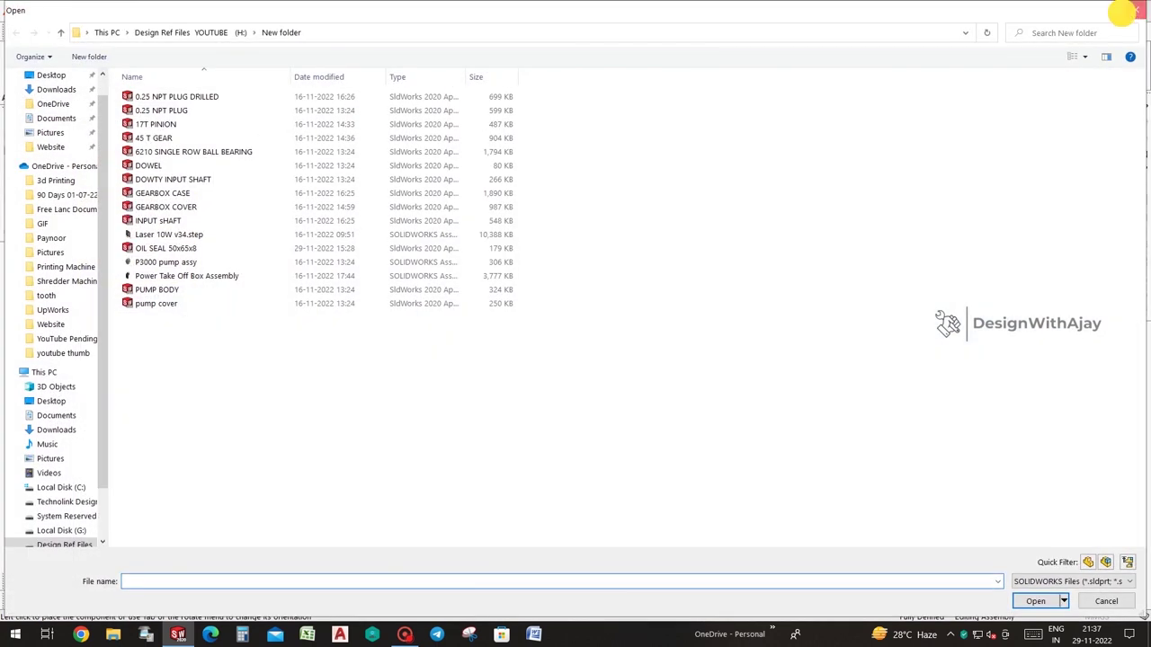
# Close the component browser, show the assembly origin, and cancel Begin Assembly
pyautogui.click(1126, 9)
pyautogui.click(728, 104)
pyautogui.click(710, 173)
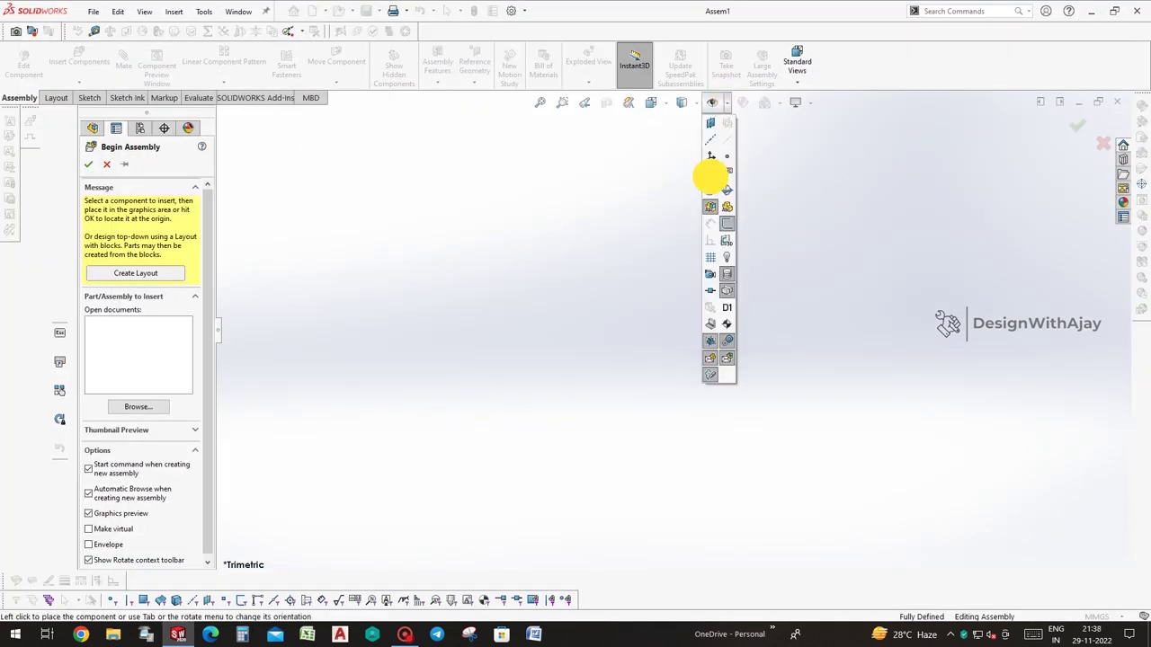
pyautogui.click(106, 165)
# Set the scene background to Plain White and open the Design Library
pyautogui.click(771, 102)
pyautogui.click(791, 136)
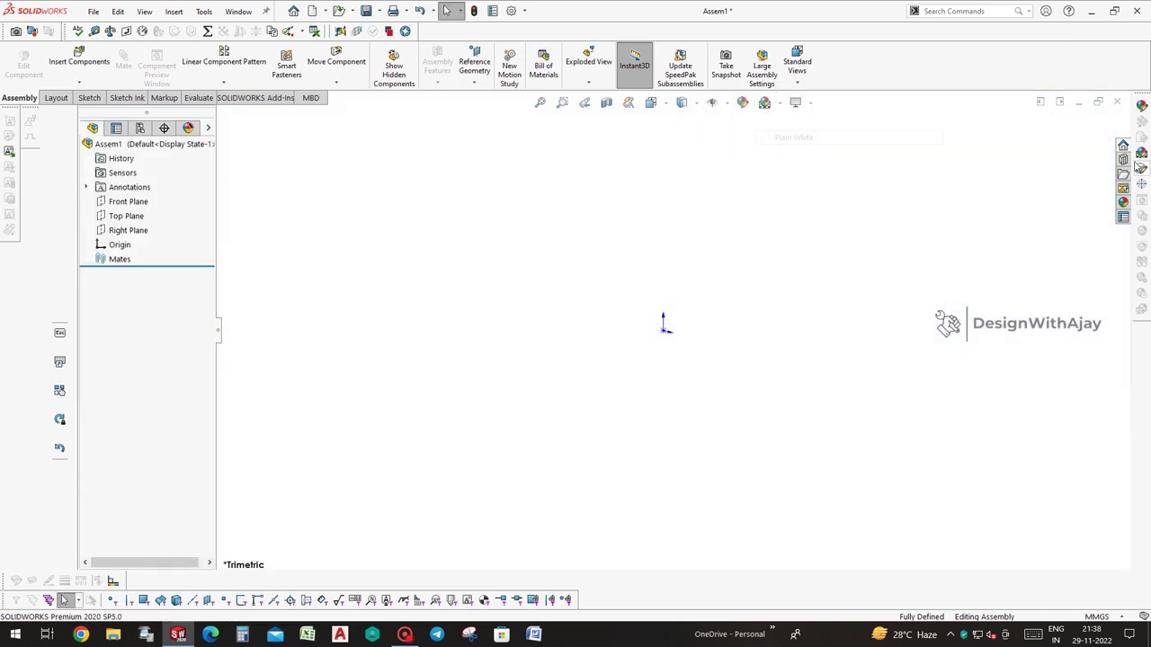
pyautogui.click(1123, 160)
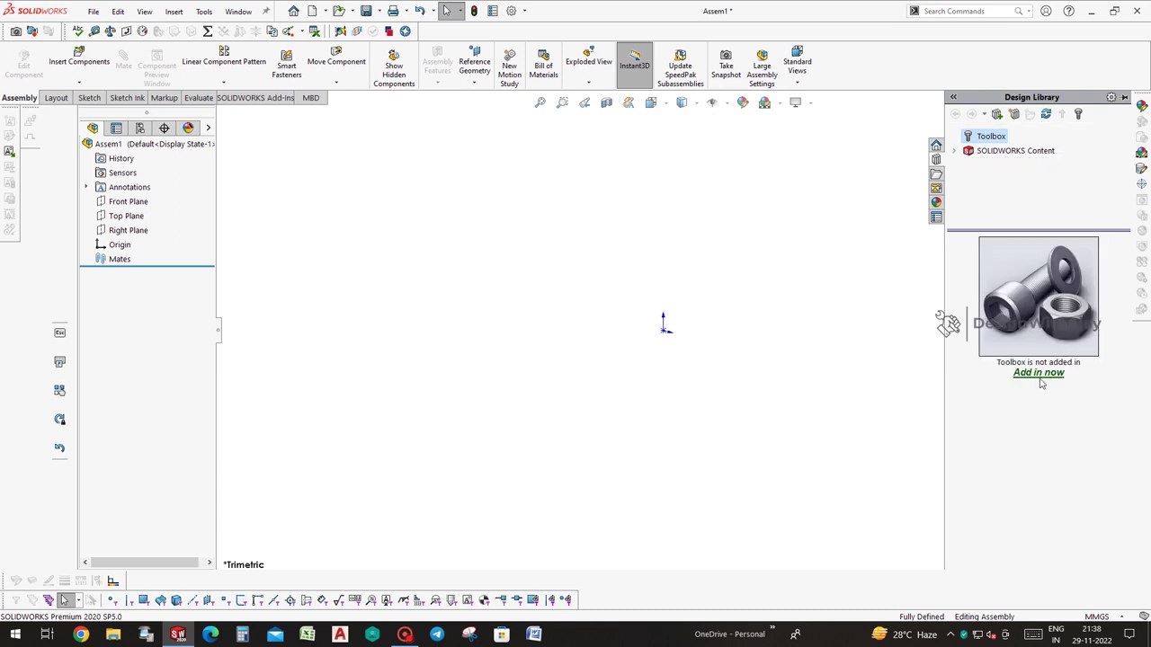
# Add in Toolbox and drag the DIN Power Transmission > Gears Straight Bevel gear into the assembly
pyautogui.click(1040, 375)
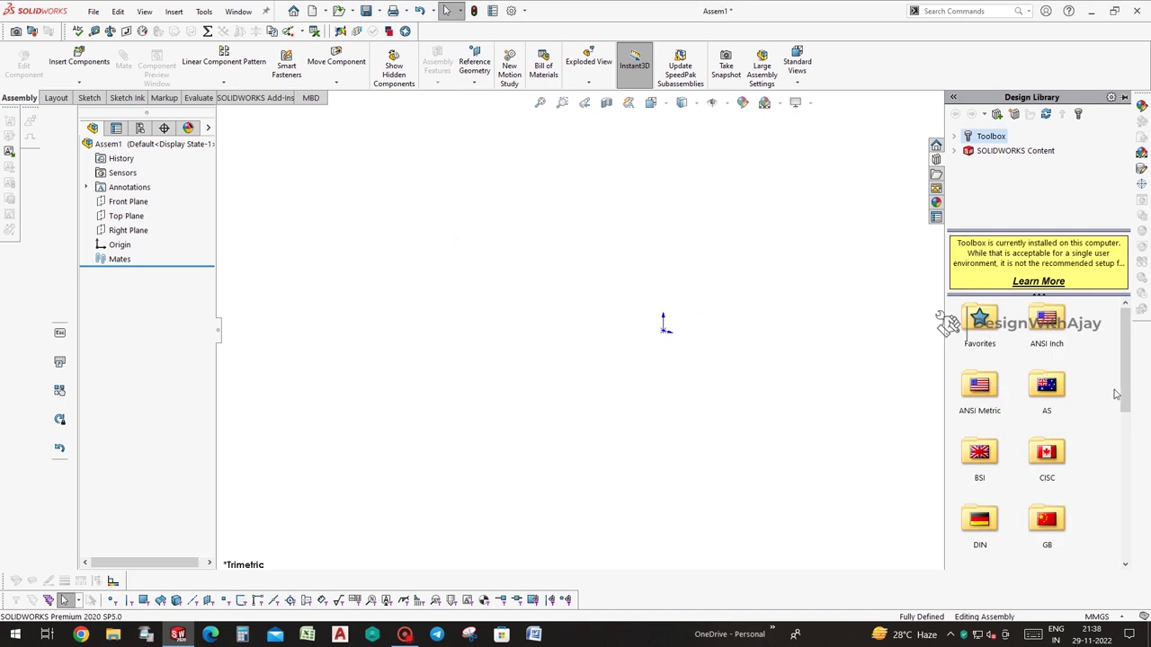
pyautogui.scroll(-1, 1120, 393)
pyautogui.doubleClick(980, 463)
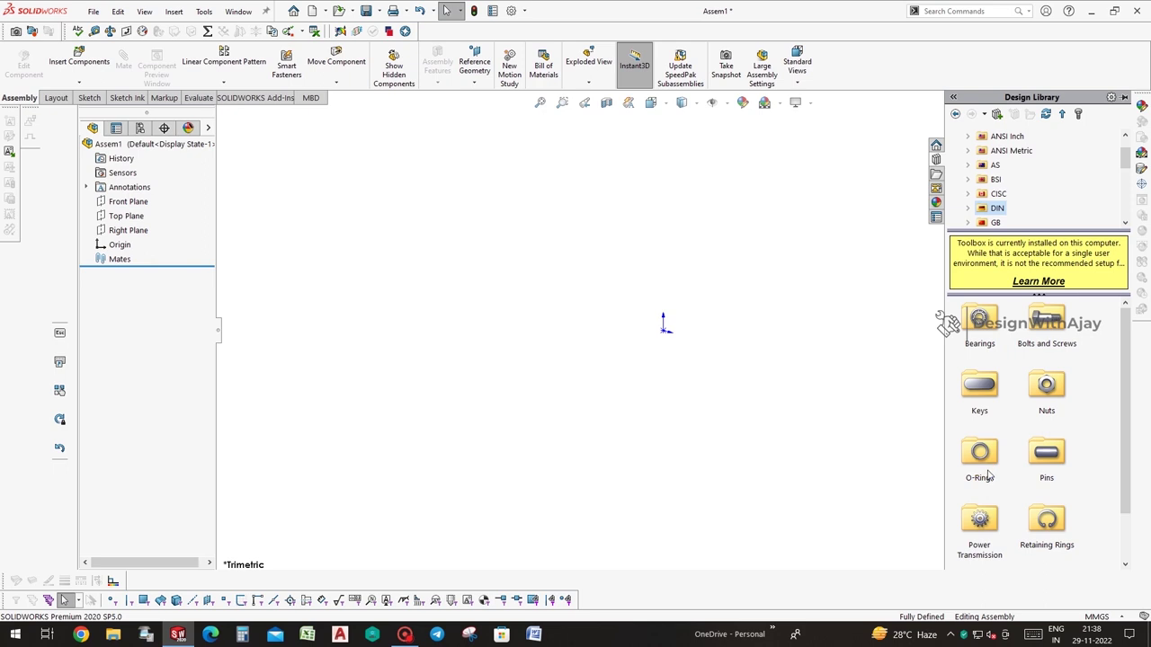
pyautogui.doubleClick(993, 540)
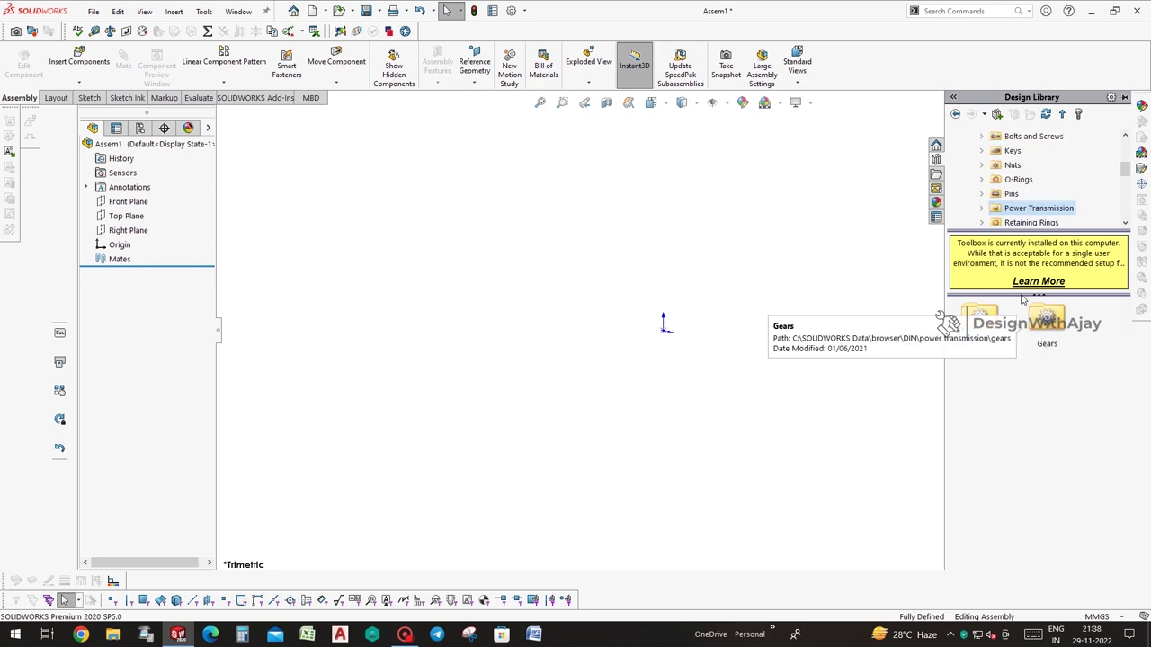
pyautogui.doubleClick(1043, 340)
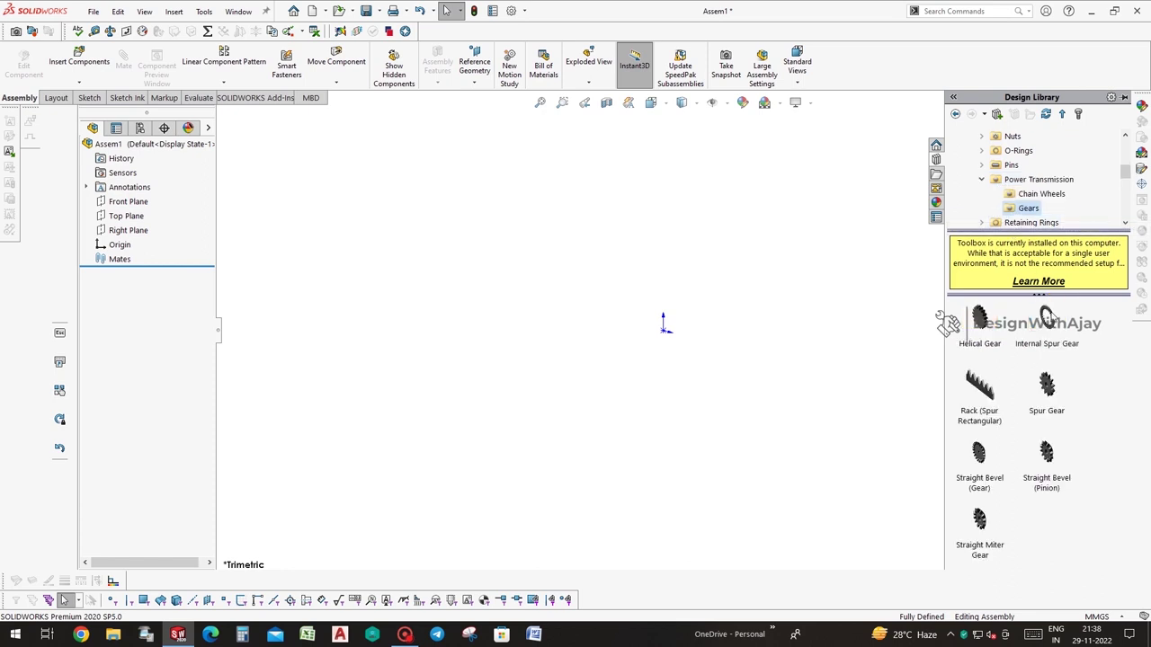
pyautogui.click(1043, 463)
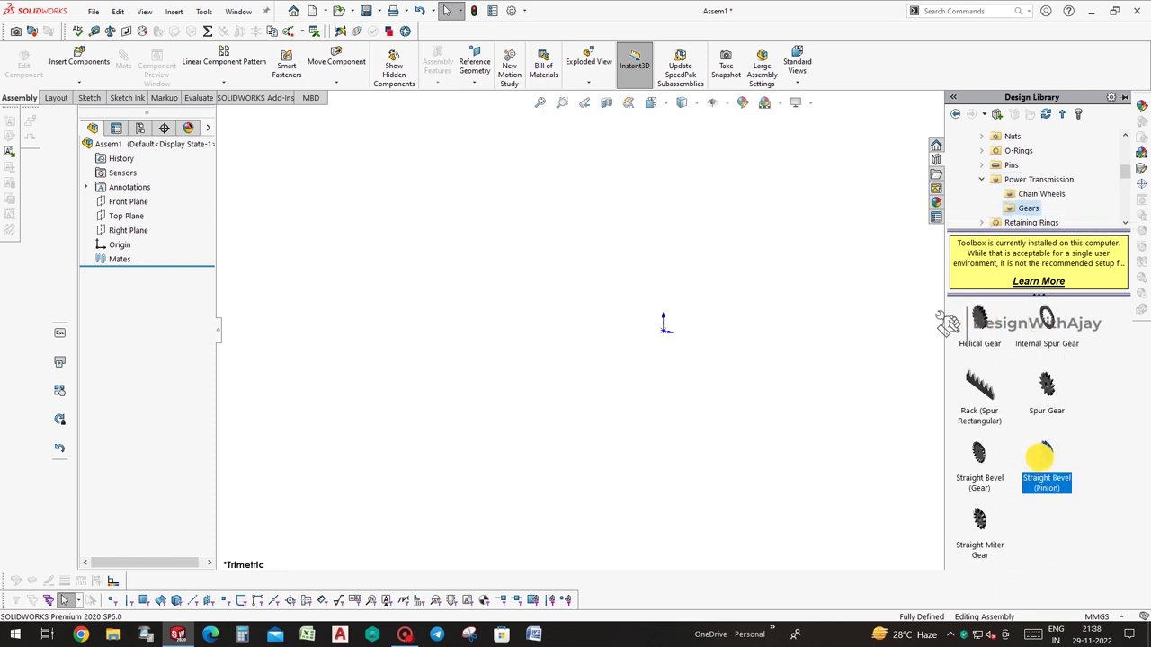
pyautogui.moveTo(993, 466); pyautogui.dragTo(670, 333)
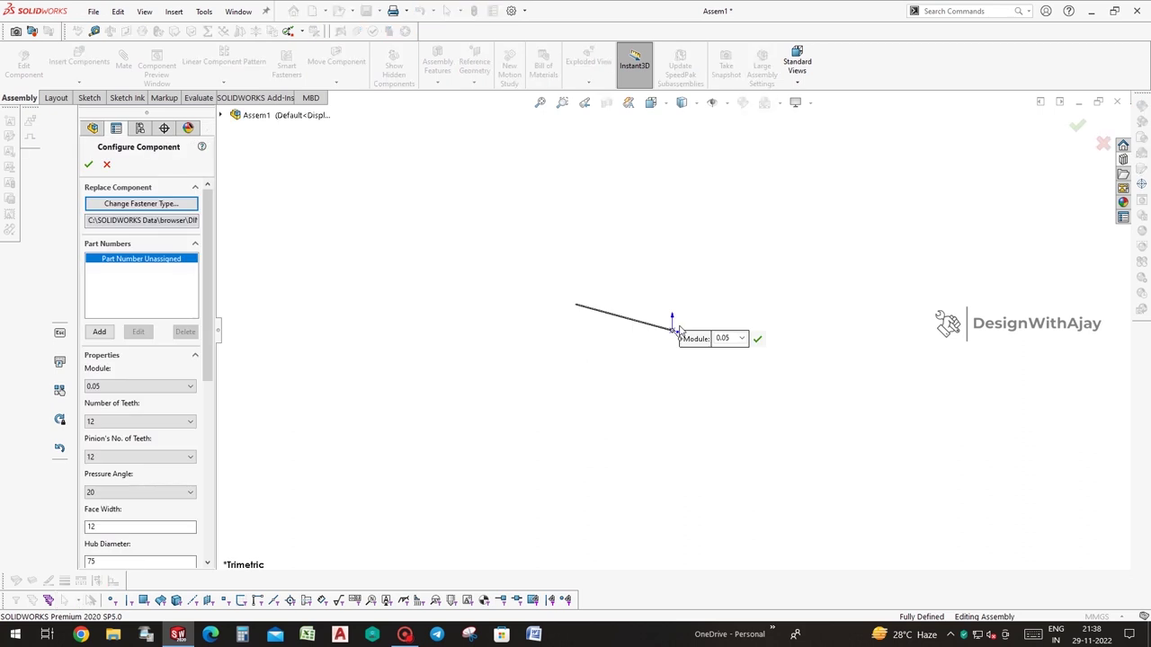
# Set the bevel gear's module to 3
pyautogui.click(105, 384)
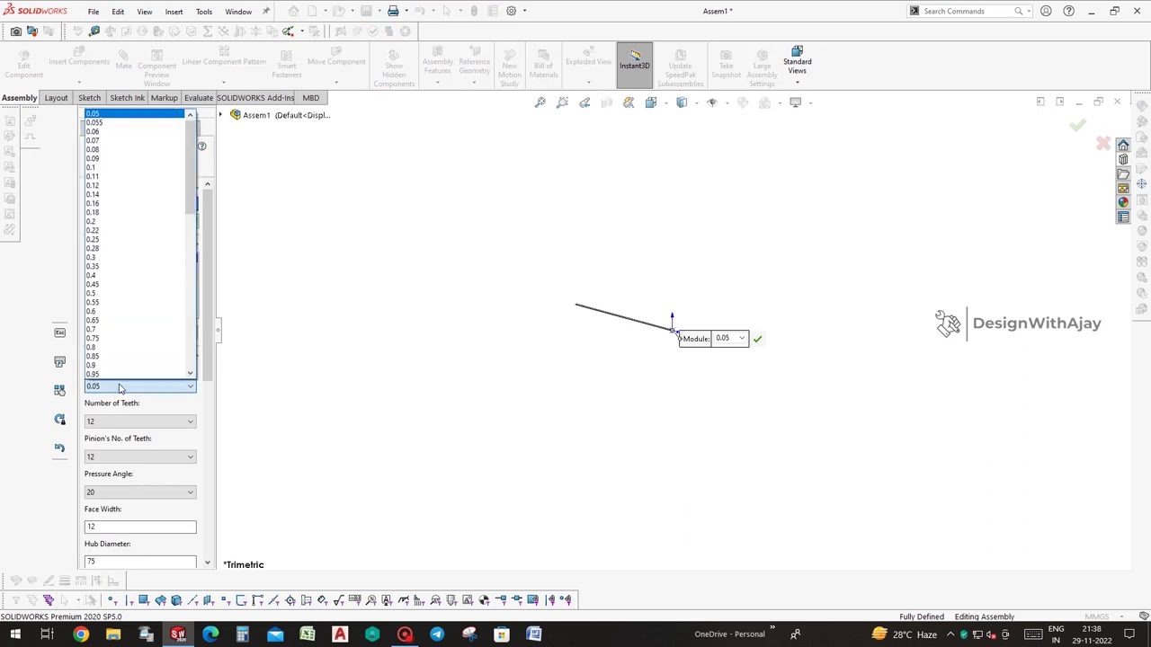
pyautogui.scroll(-2, 139, 306)
pyautogui.scroll(-1, 138, 311)
pyautogui.scroll(-3, 137, 309)
pyautogui.scroll(-2, 142, 323)
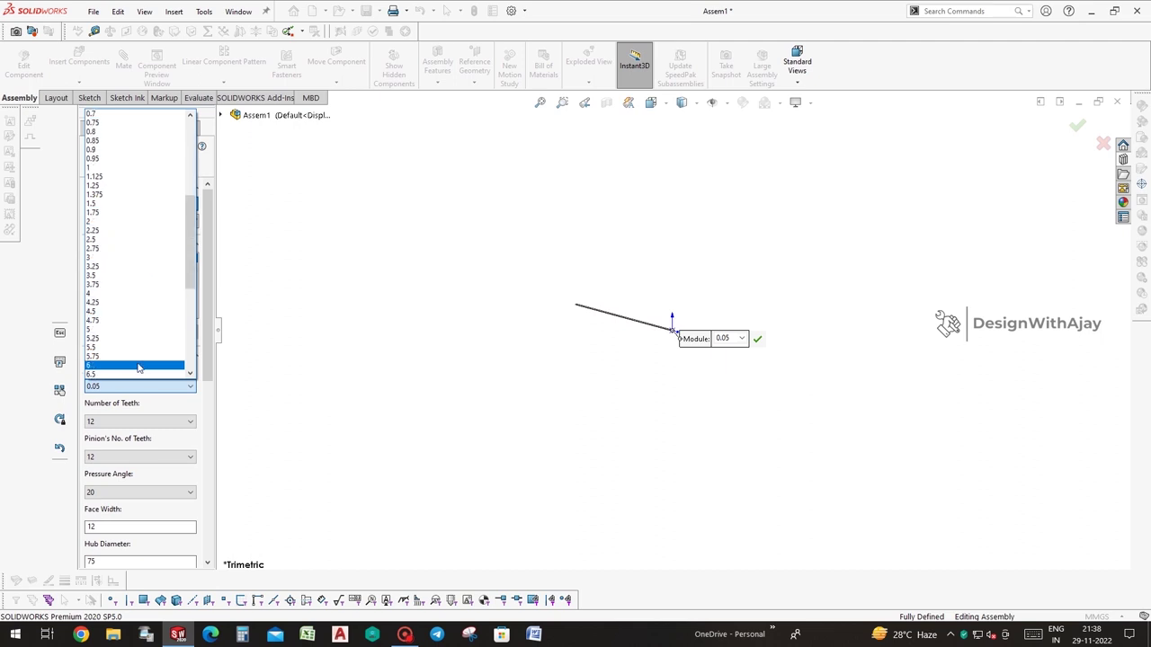
pyautogui.click(123, 266)
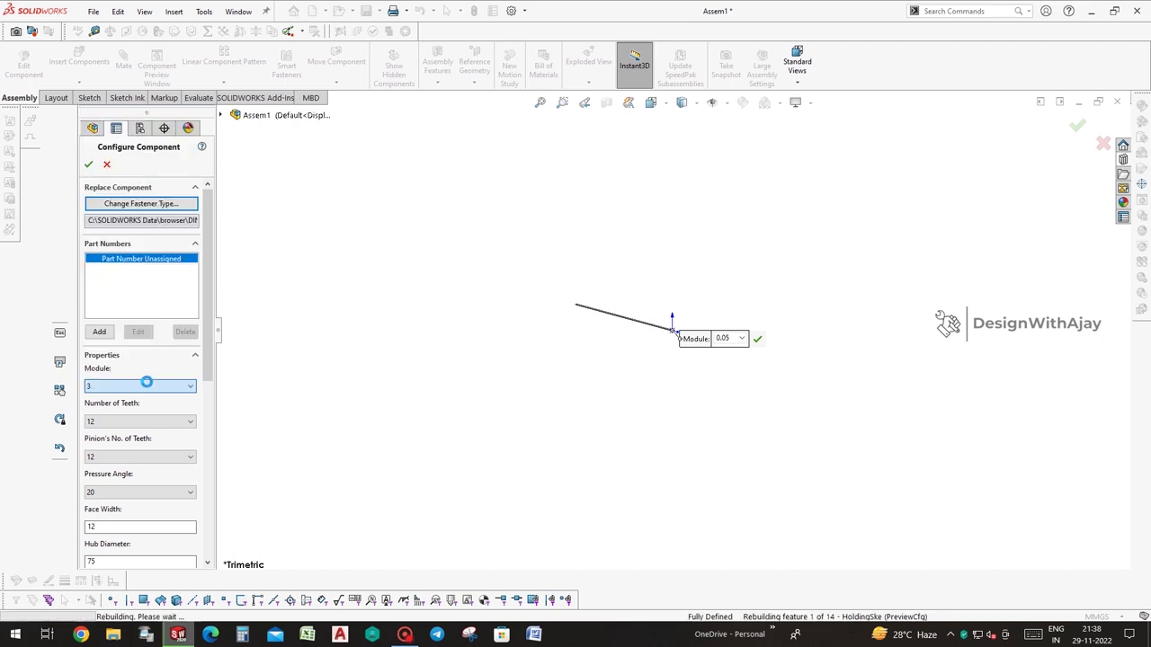
# Give the gear 30 teeth, 30 pinion teeth, face width 25 and hub diameter 50
pyautogui.click(149, 423)
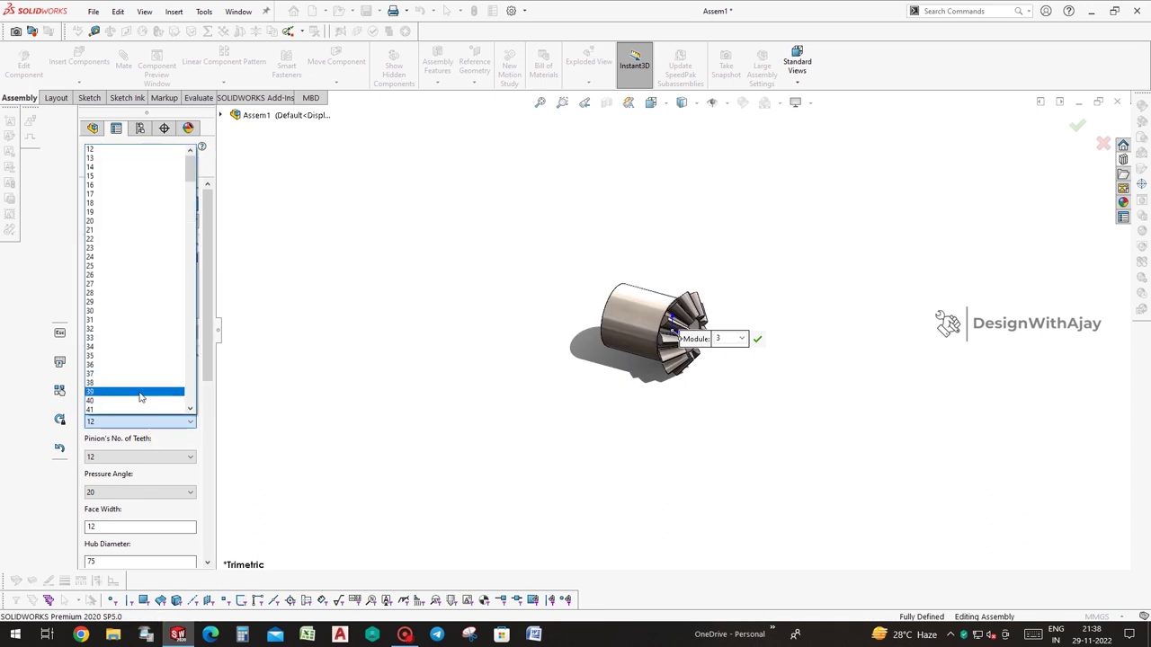
pyautogui.click(117, 310)
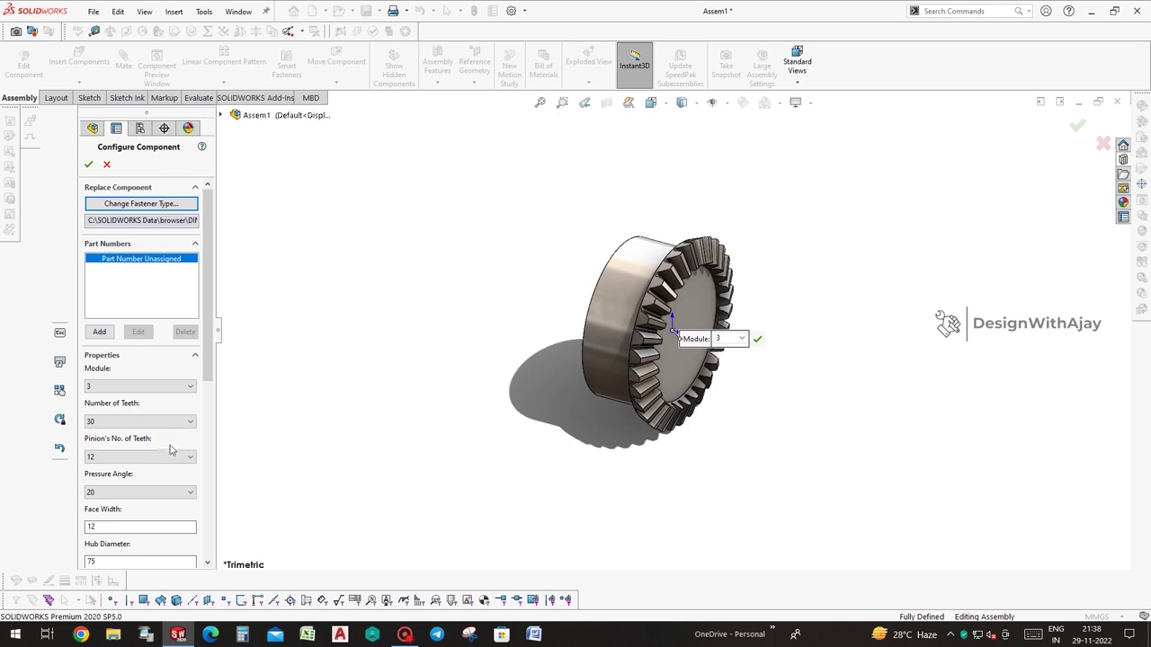
pyautogui.click(170, 456)
pyautogui.click(130, 350)
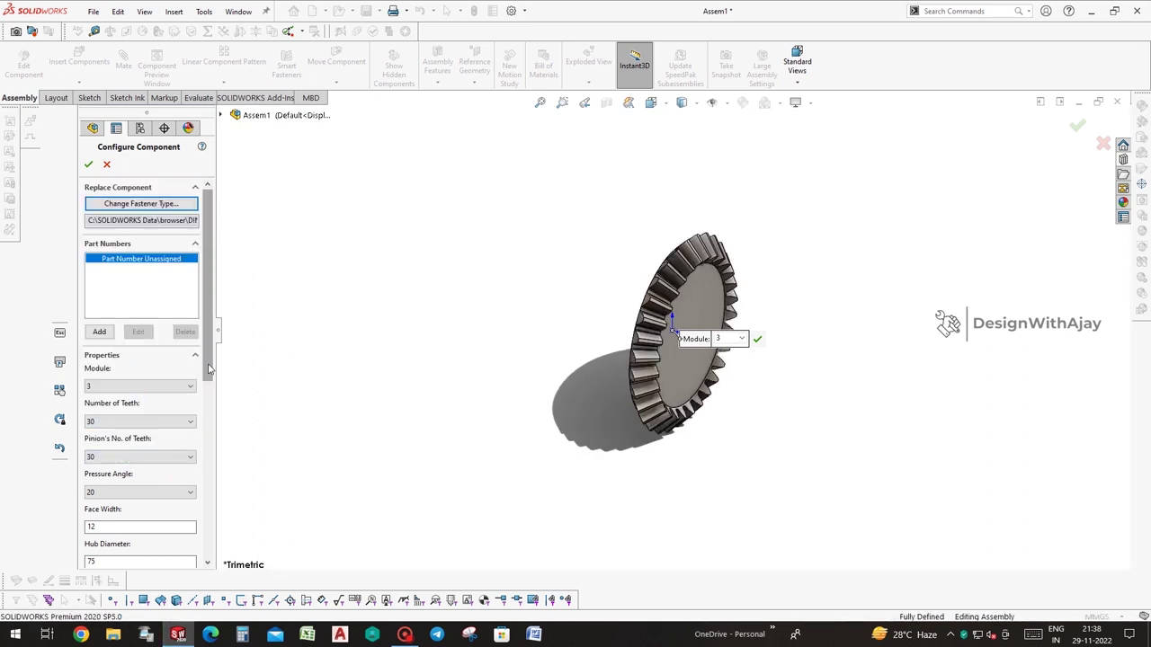
pyautogui.moveTo(208, 363); pyautogui.dragTo(202, 412)
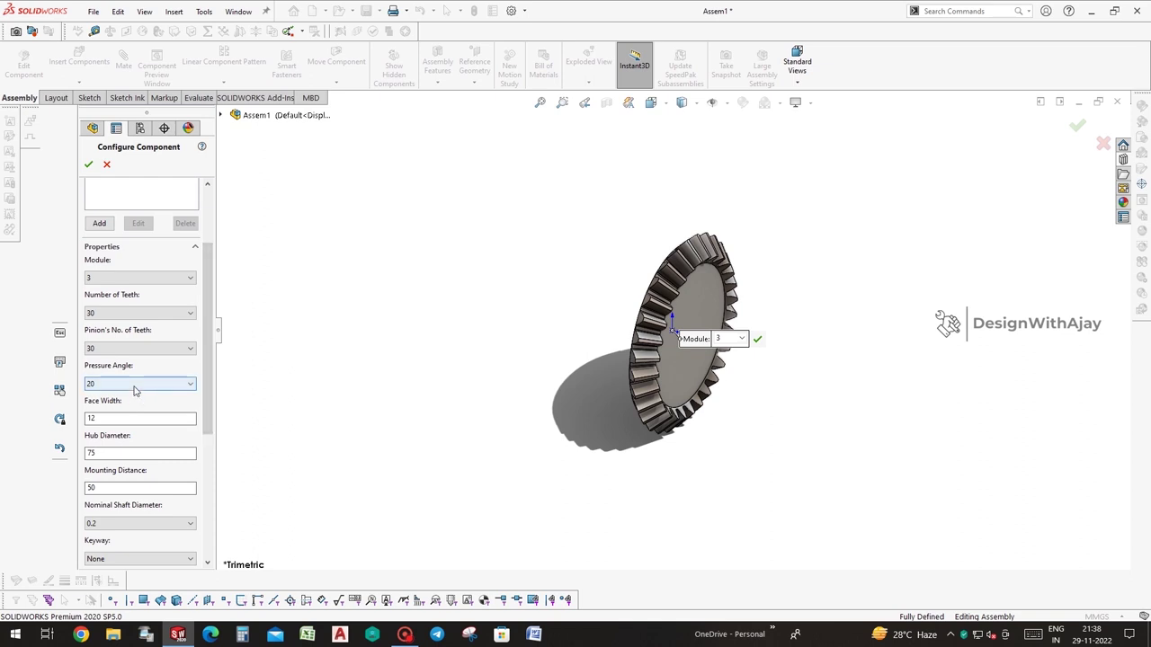
pyautogui.press('Tab')
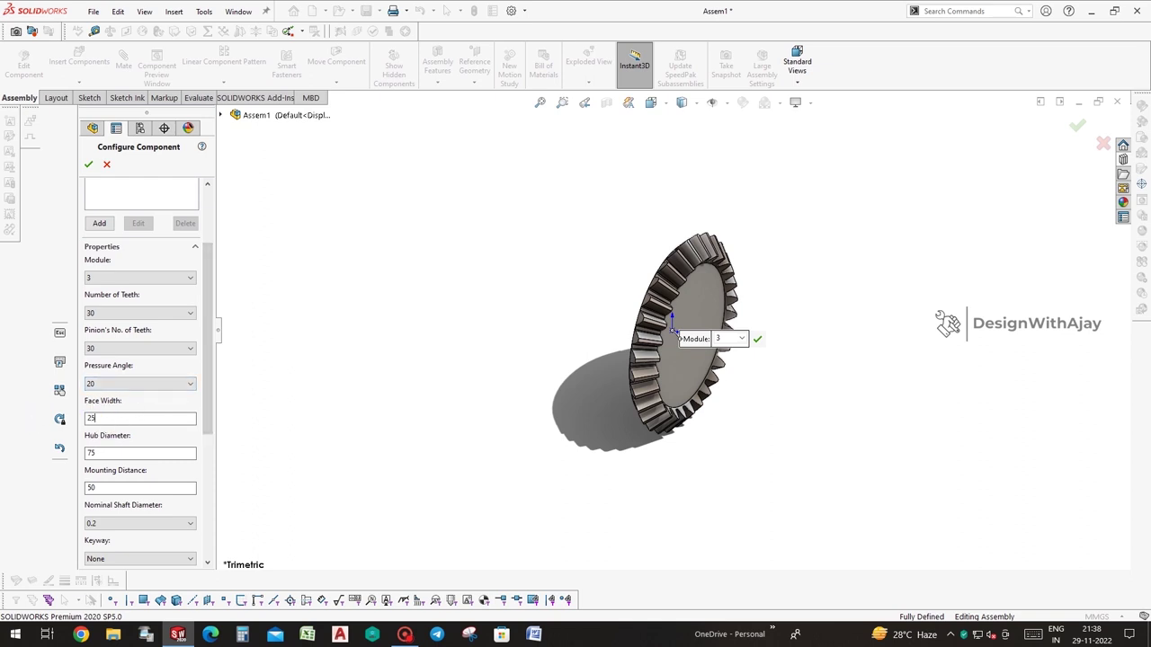
pyautogui.click(116, 452)
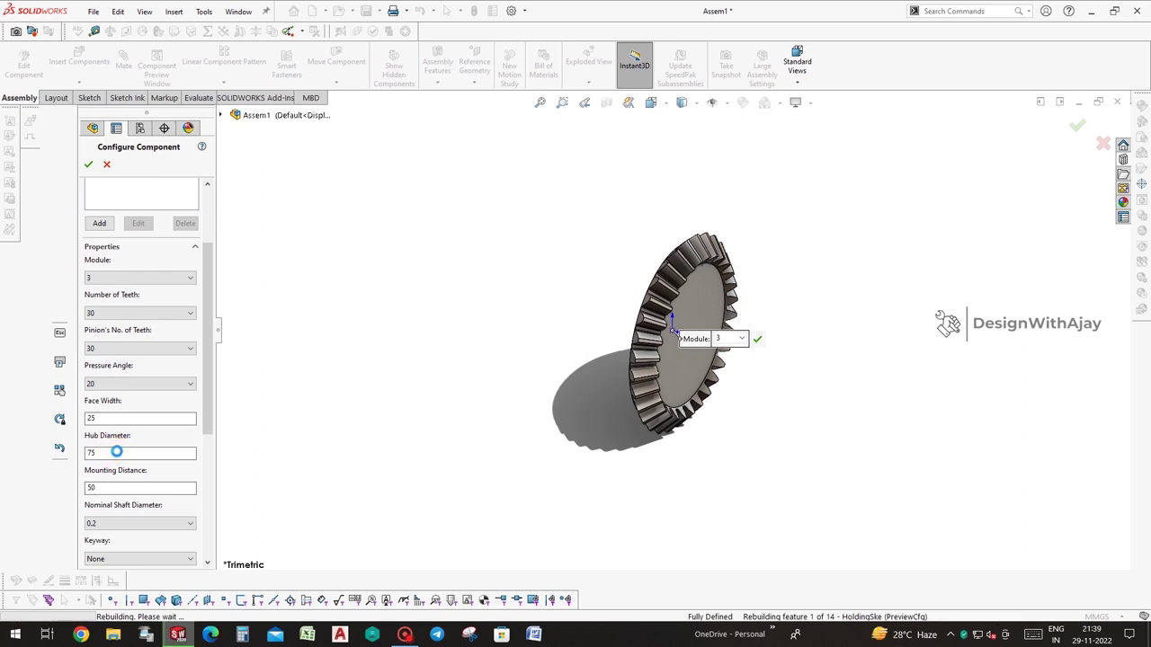
pyautogui.write('50')
pyautogui.click(117, 488)
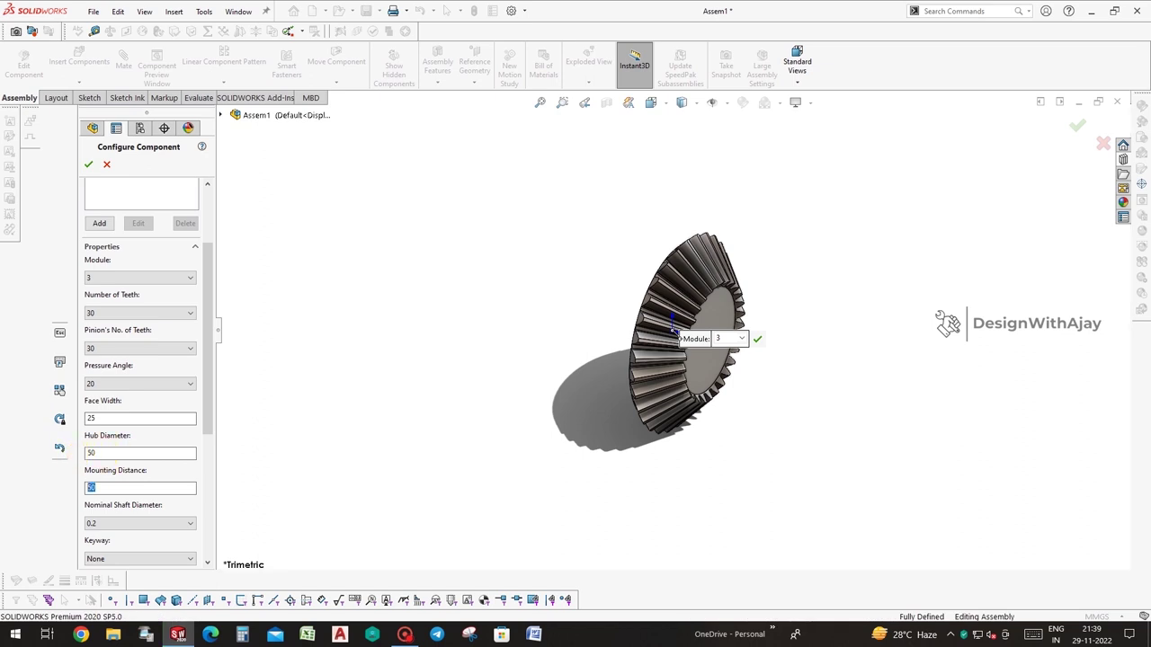
# Change the hub diameter to 70 and the nominal shaft diameter to 45
pyautogui.click(59, 447)
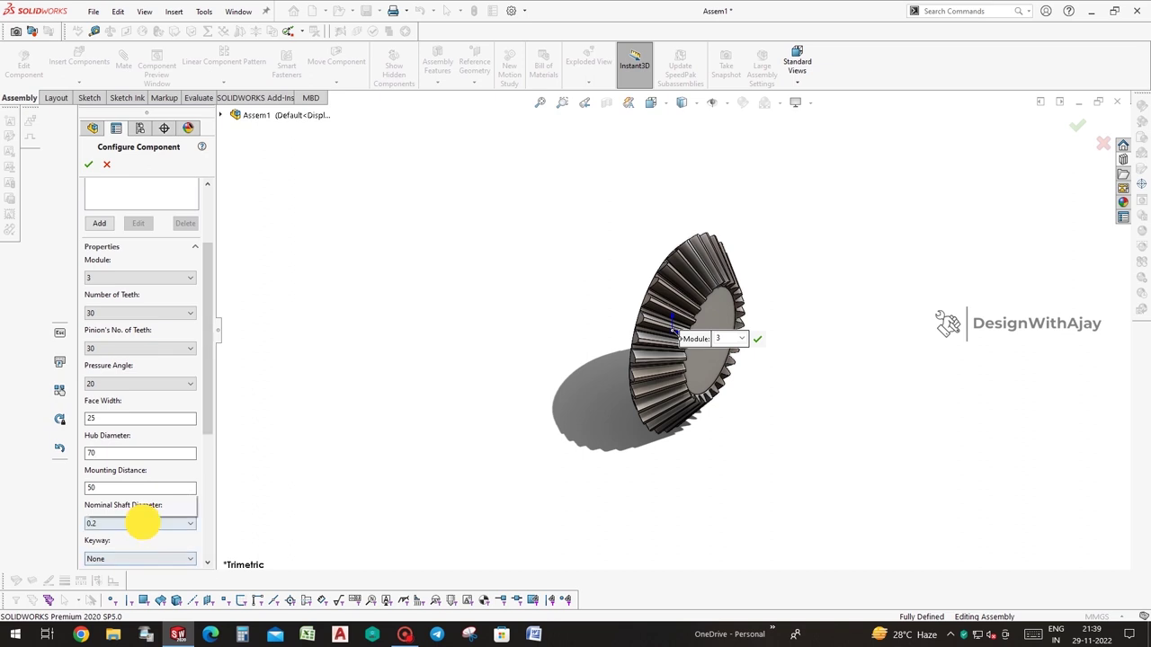
pyautogui.click(142, 522)
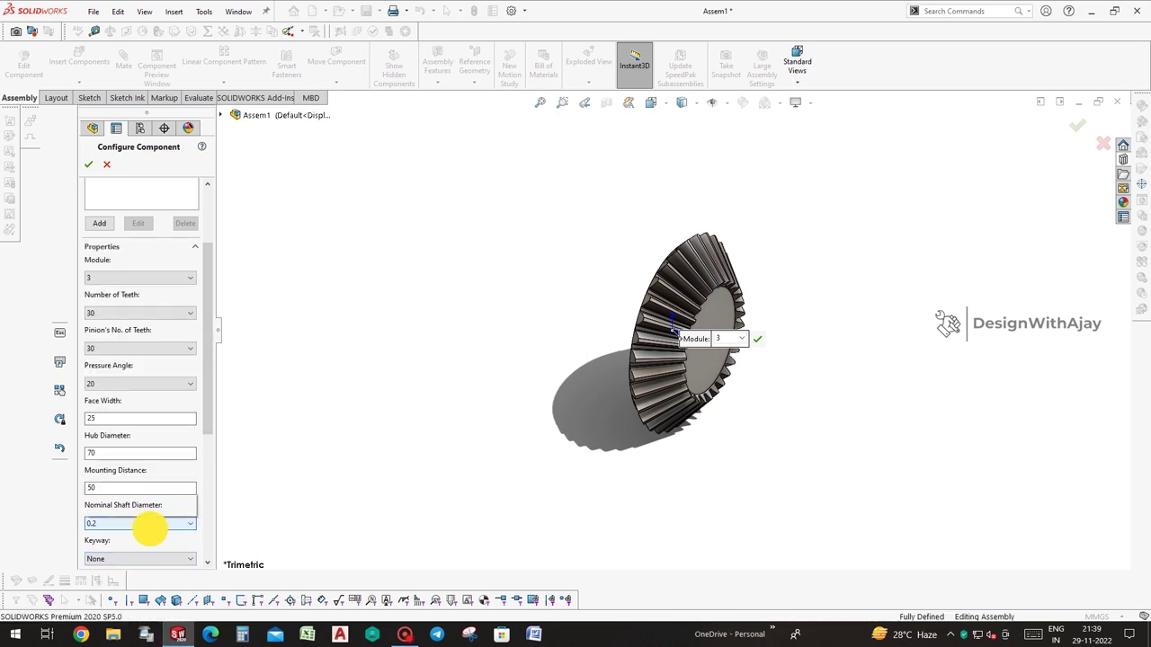
pyautogui.click(148, 525)
pyautogui.scroll(-2, 137, 473)
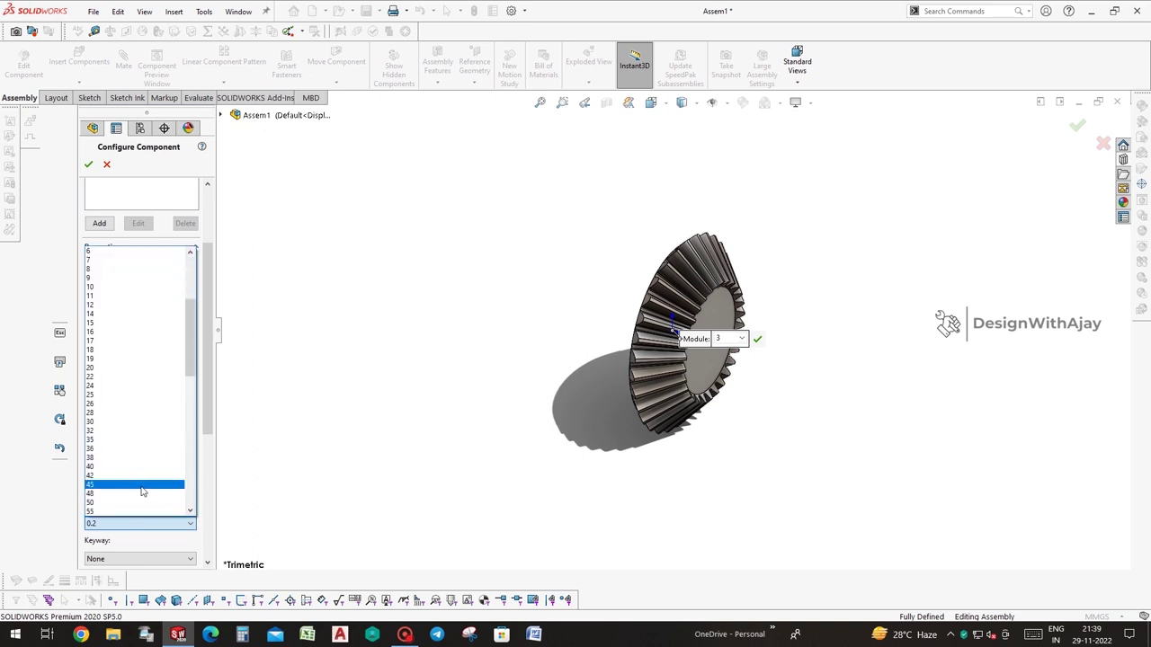
pyautogui.scroll(-1, 136, 480)
pyautogui.scroll(-1, 136, 486)
pyautogui.scroll(-1, 137, 487)
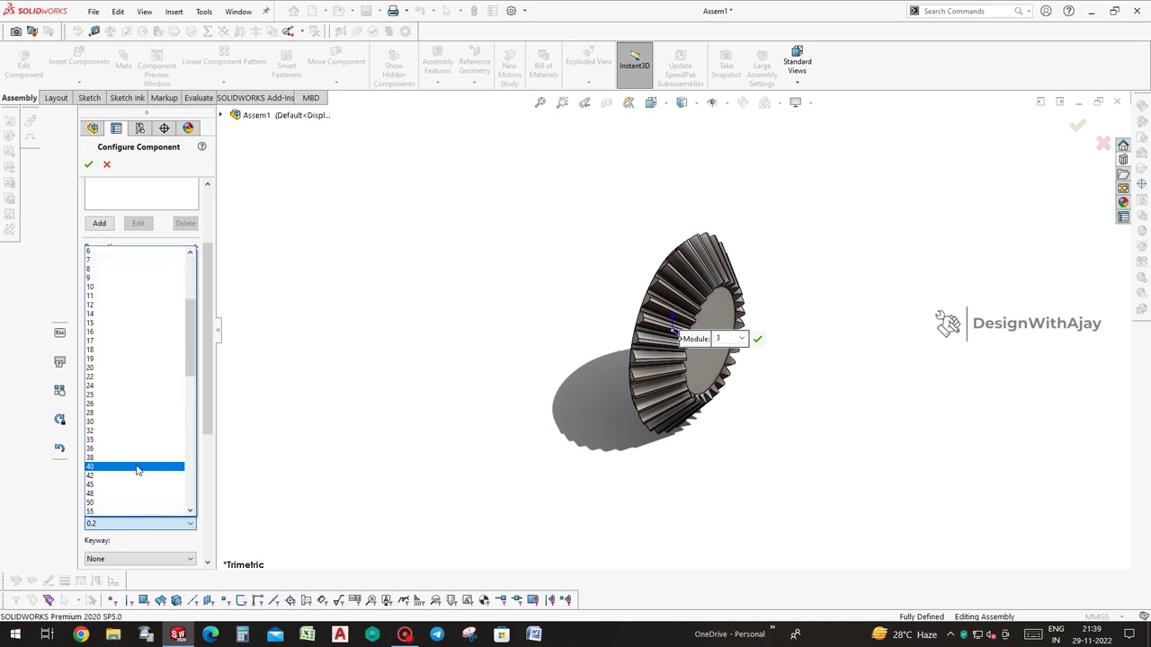
pyautogui.click(137, 485)
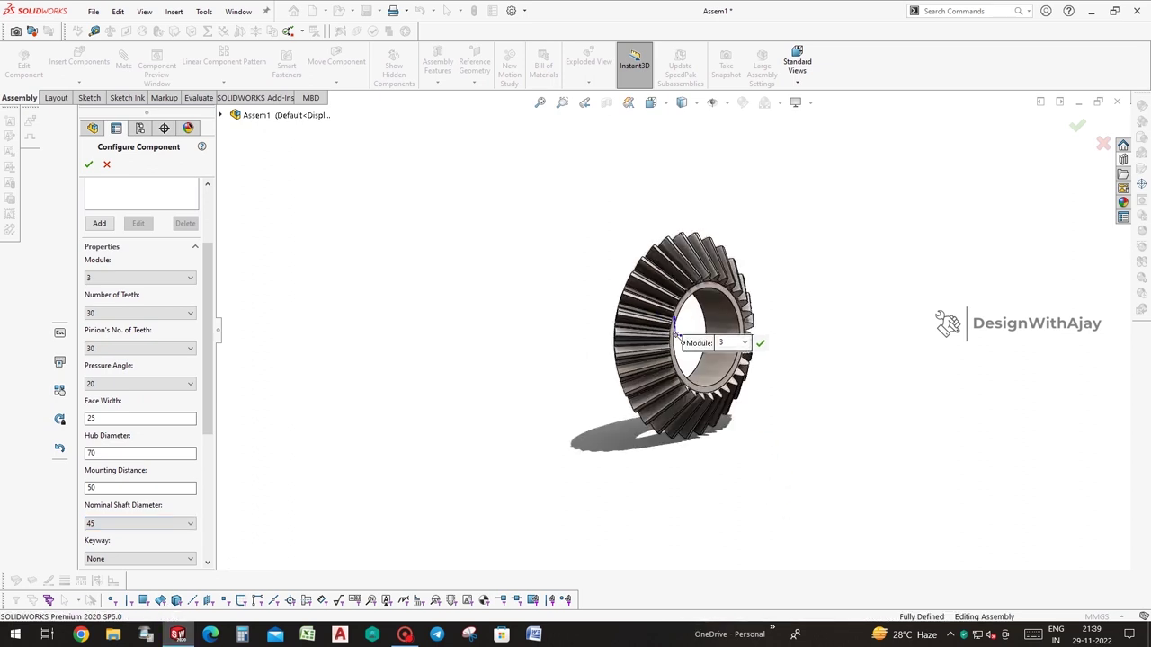
# Add a Rectangular keyway to the bore and confirm the gear configuration
pyautogui.click(139, 558)
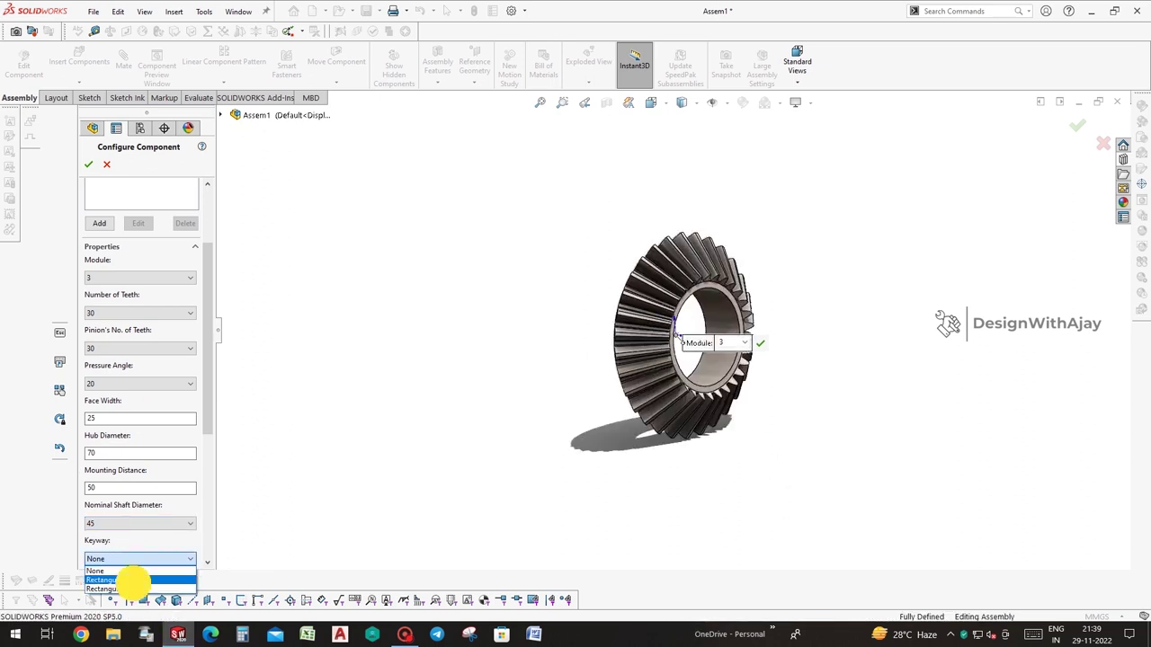
pyautogui.click(126, 584)
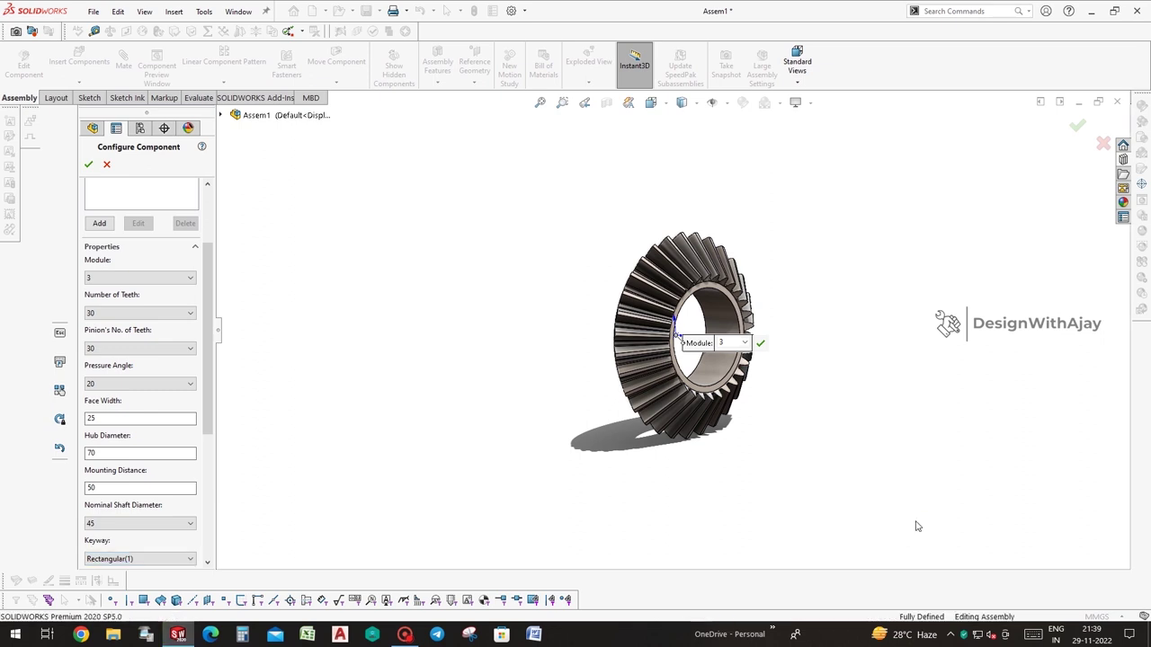
pyautogui.moveTo(829, 374); pyautogui.dragTo(733, 378, button='middle')
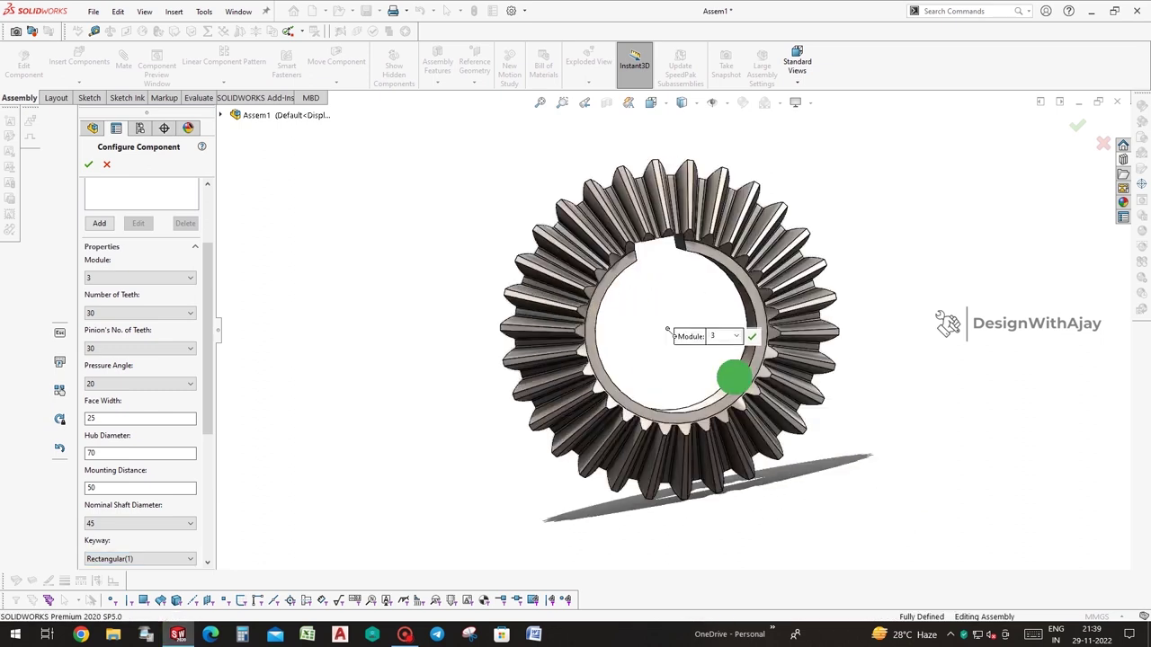
pyautogui.moveTo(736, 379)
pyautogui.mouseDown(button='middle')
pyautogui.moveTo(881, 393)
pyautogui.moveTo(894, 435)
pyautogui.mouseUp(button='middle')
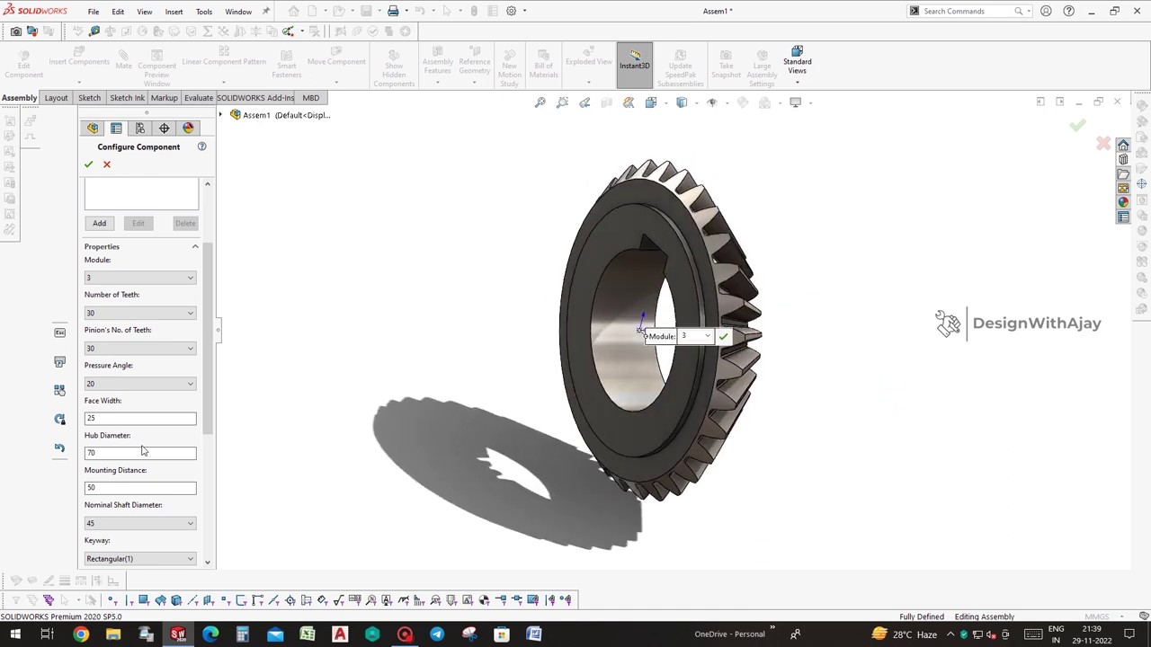
pyautogui.moveTo(206, 406); pyautogui.dragTo(206, 506)
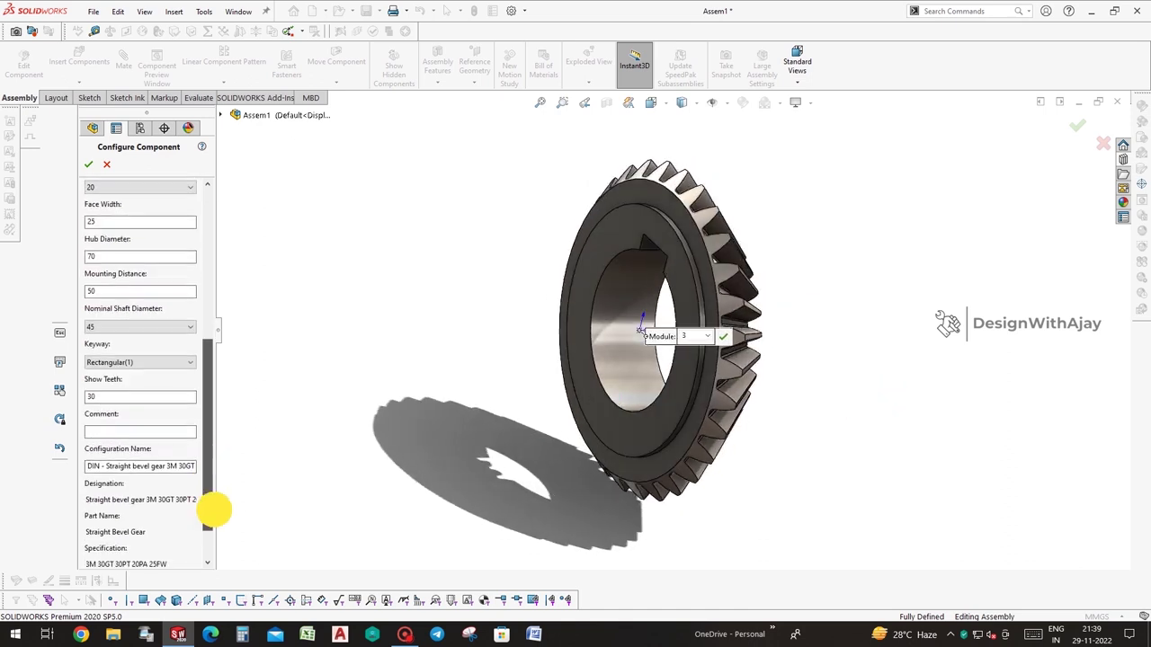
pyautogui.click(88, 163)
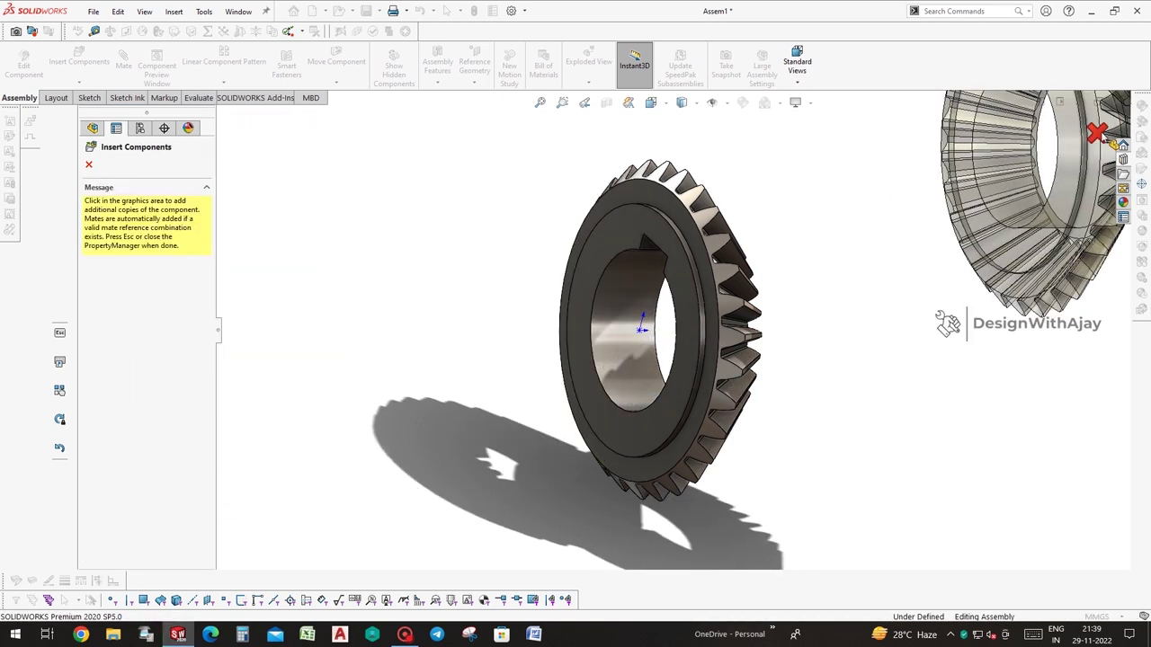
# End component insertion and orbit the gear to inspect its keyway without adding a dimension
pyautogui.press('Escape')
pyautogui.moveTo(763, 265)
pyautogui.mouseDown(button='middle')
pyautogui.moveTo(693, 250)
pyautogui.moveTo(700, 264)
pyautogui.mouseUp(button='middle')
pyautogui.click(56, 97)
pyautogui.click(59, 58)
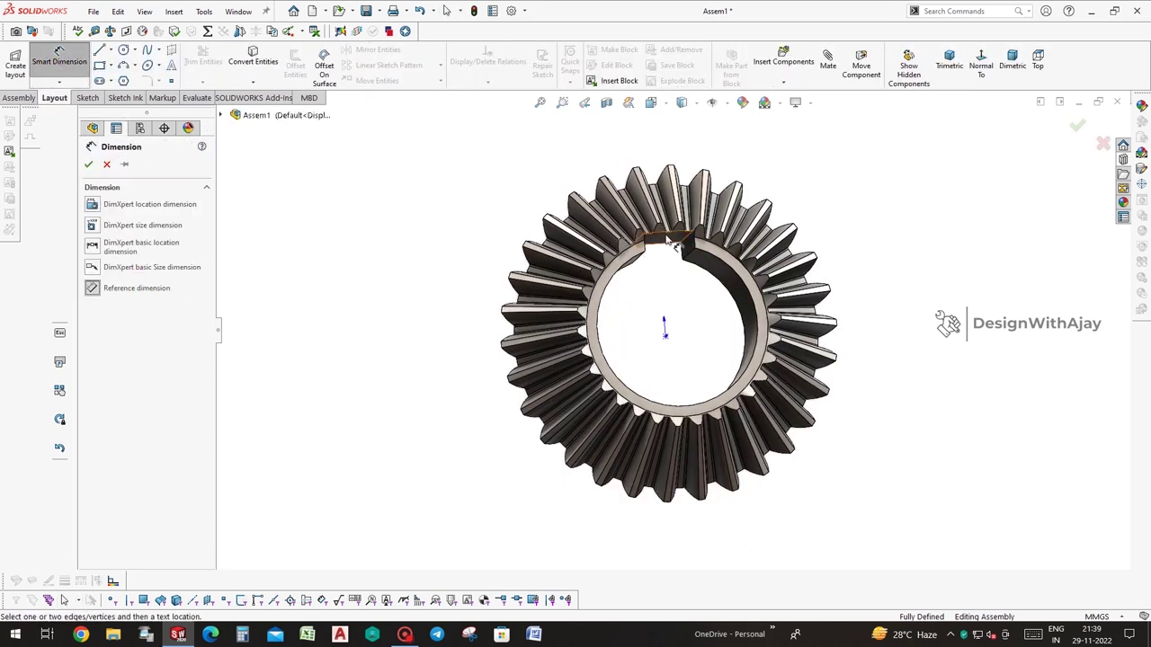
pyautogui.moveTo(674, 243); pyautogui.dragTo(822, 251, button='middle')
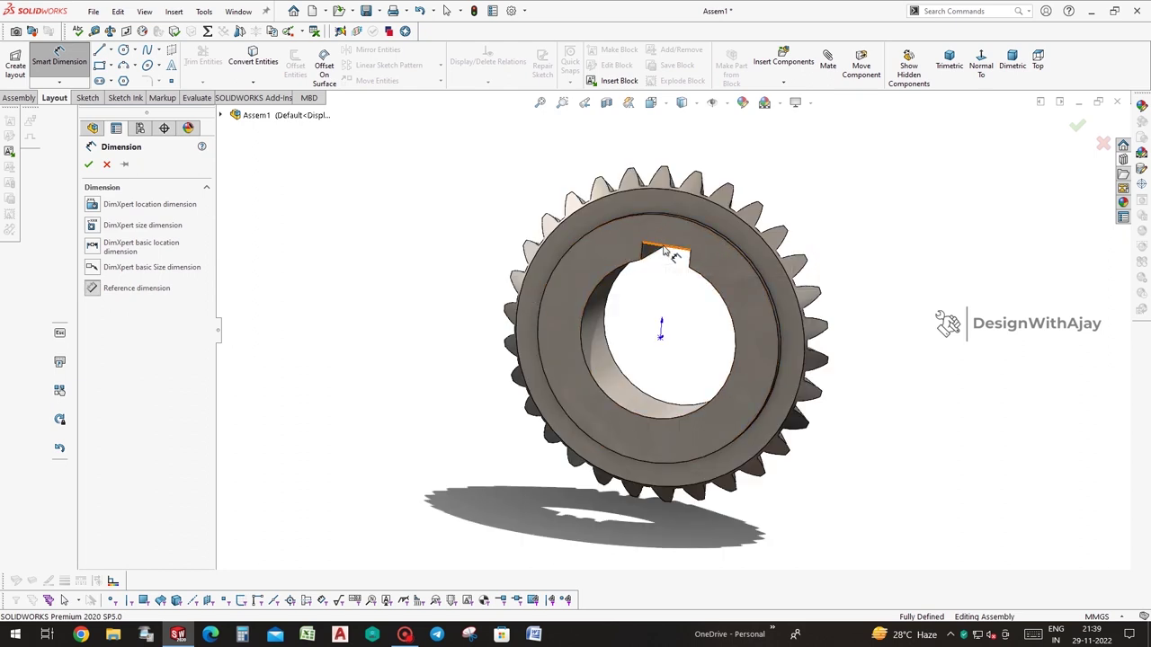
pyautogui.moveTo(642, 282); pyautogui.dragTo(656, 287, button='middle')
pyautogui.press('Escape')
pyautogui.moveTo(891, 314)
pyautogui.mouseDown(button='middle')
pyautogui.moveTo(845, 326)
pyautogui.moveTo(824, 352)
pyautogui.mouseUp(button='middle')
pyautogui.click(100, 12)
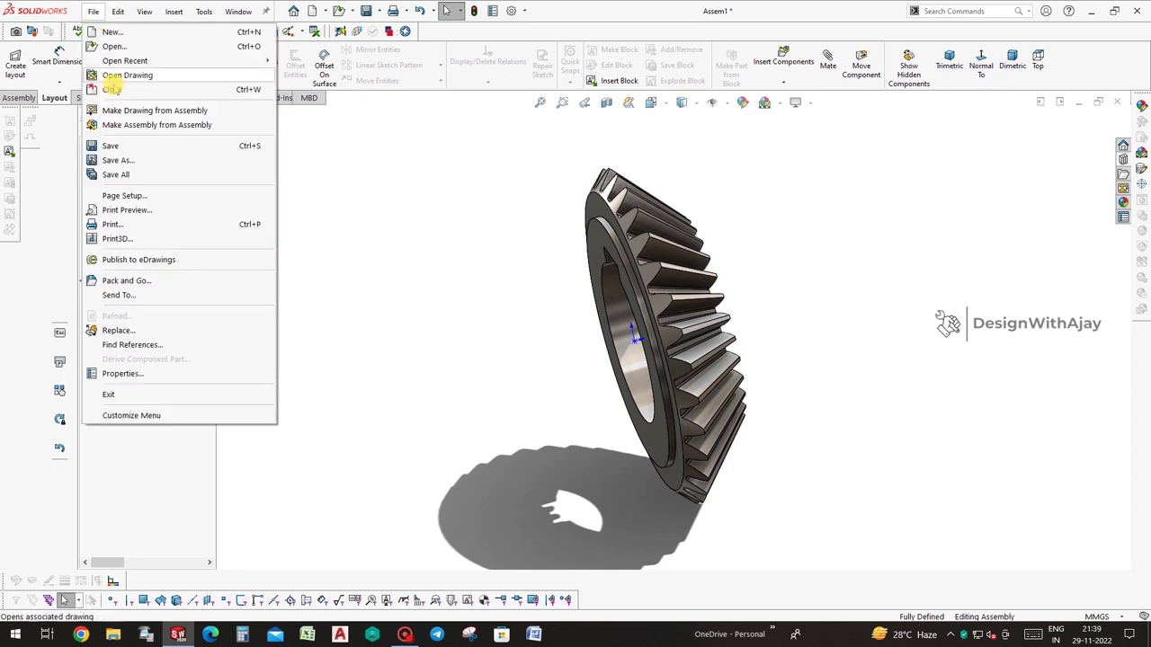
# Save the bevel gear as a SOLIDWORKS Part in the 5-way bevel Gear Box folder, then select it for removal
pyautogui.click(124, 160)
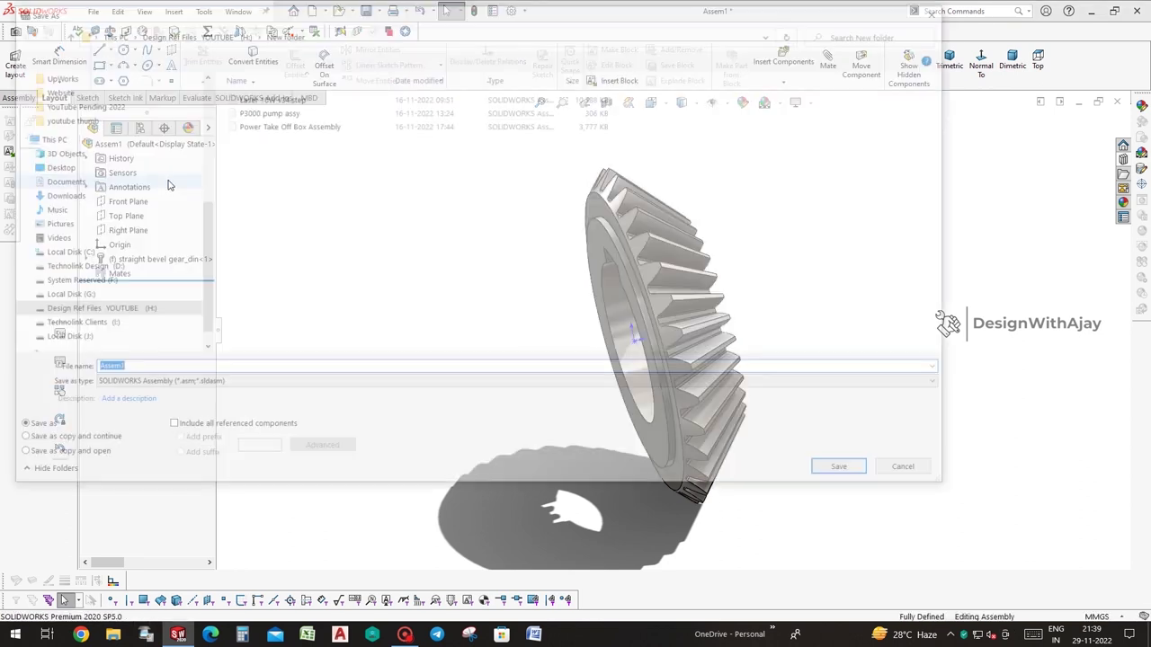
pyautogui.click(180, 383)
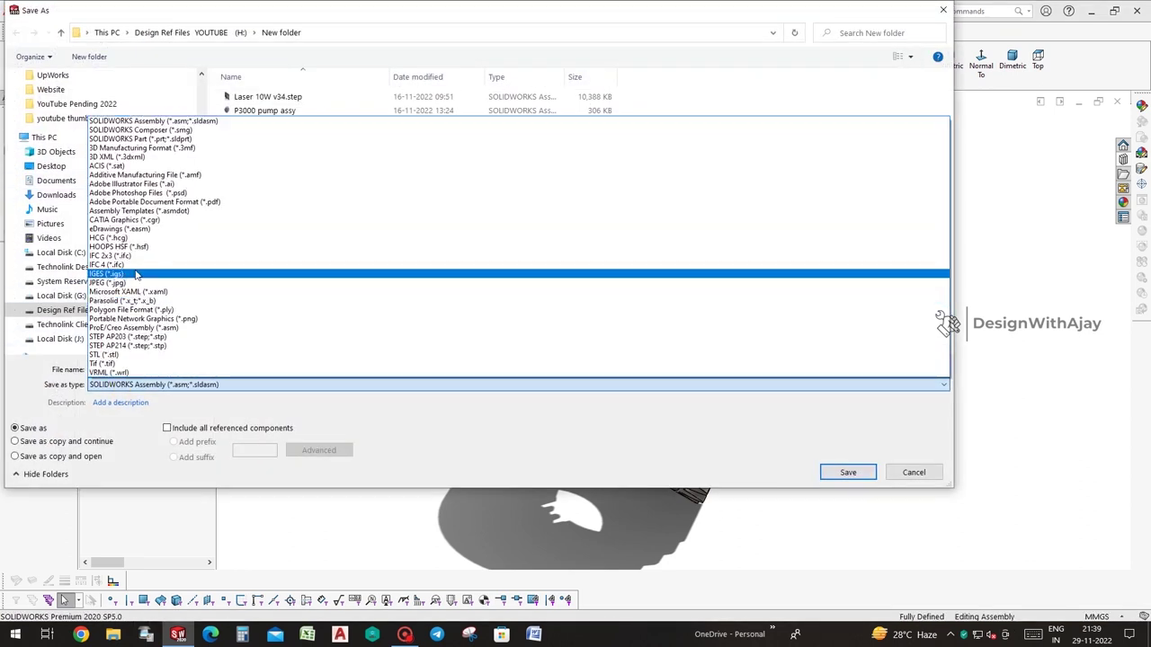
pyautogui.click(142, 139)
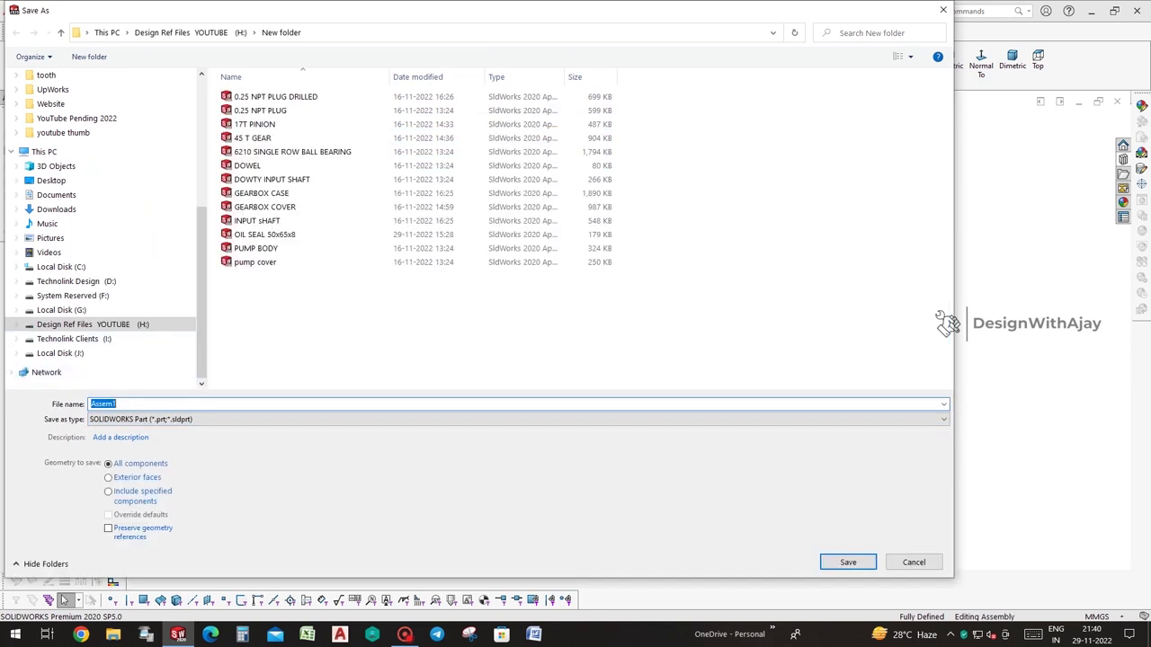
pyautogui.click(169, 405)
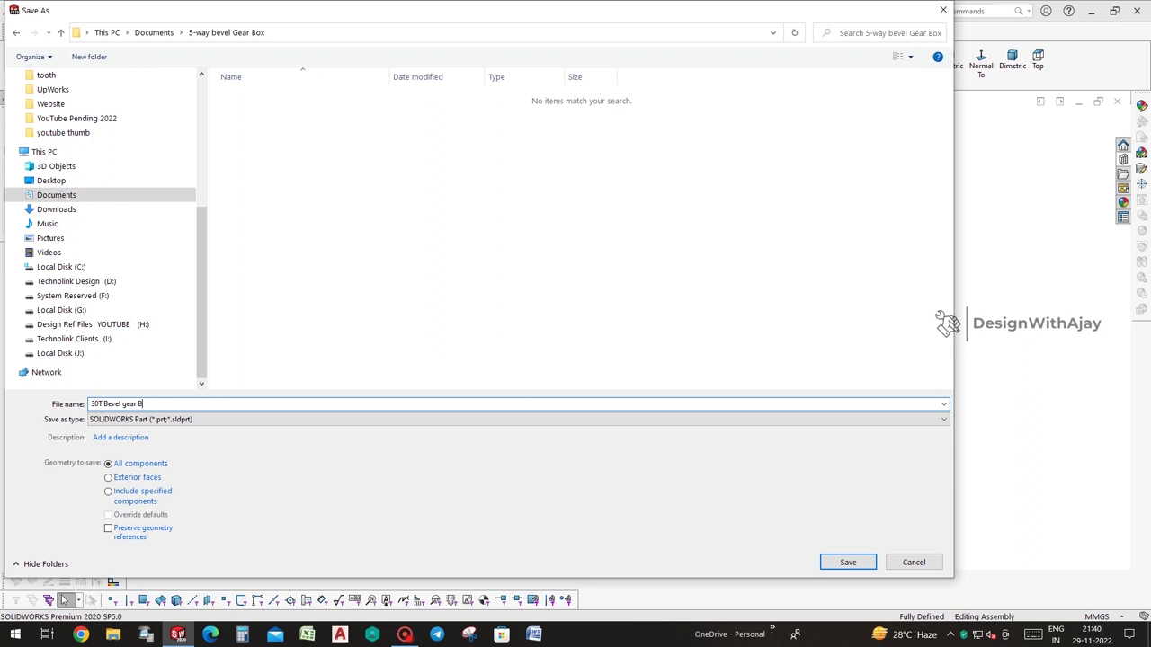
pyautogui.click(822, 562)
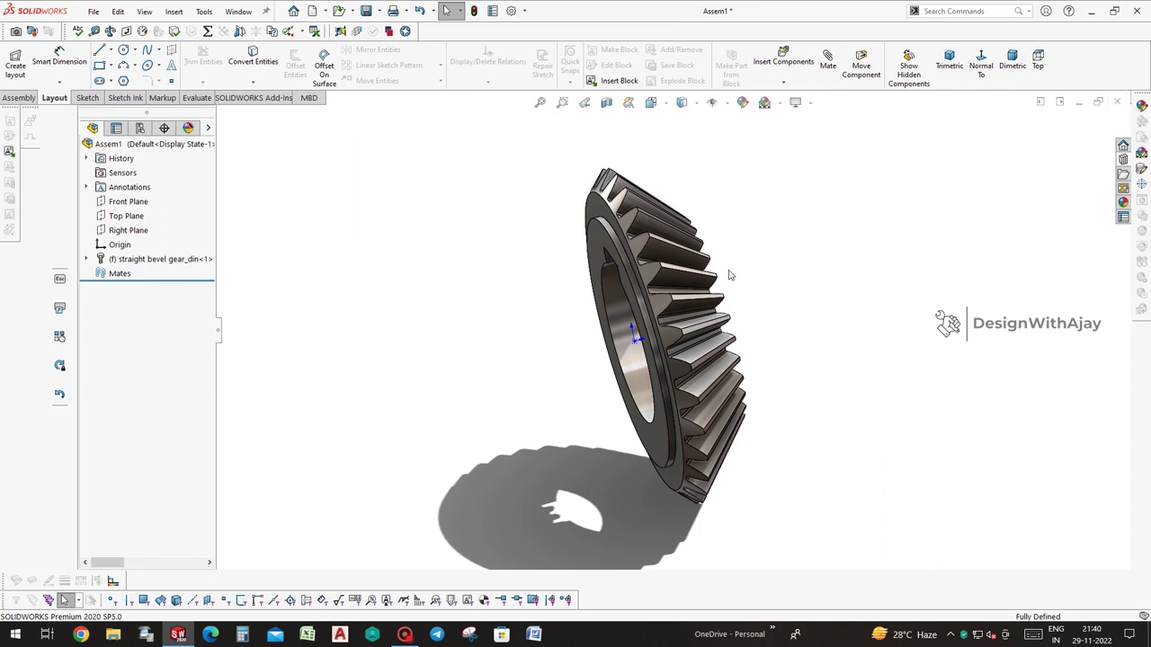
pyautogui.click(681, 285)
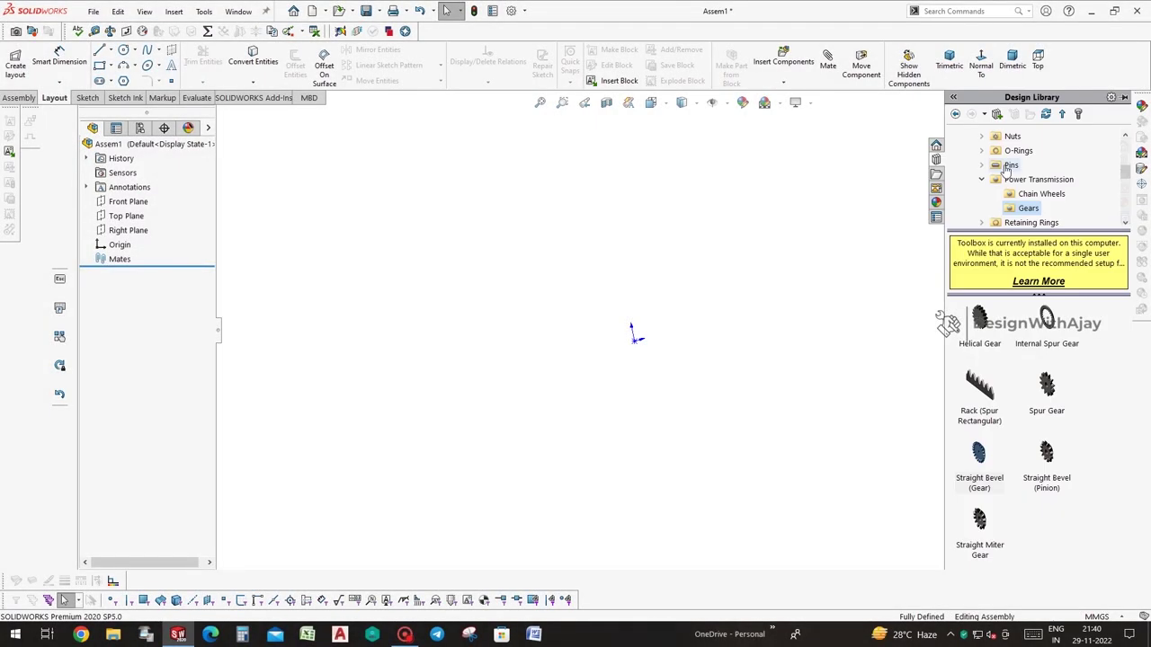
# Browse Toolbox Bearings to Roller Bearings and drag the Tapered Roller Bearing into the assembly
pyautogui.scroll(3, 1007, 169)
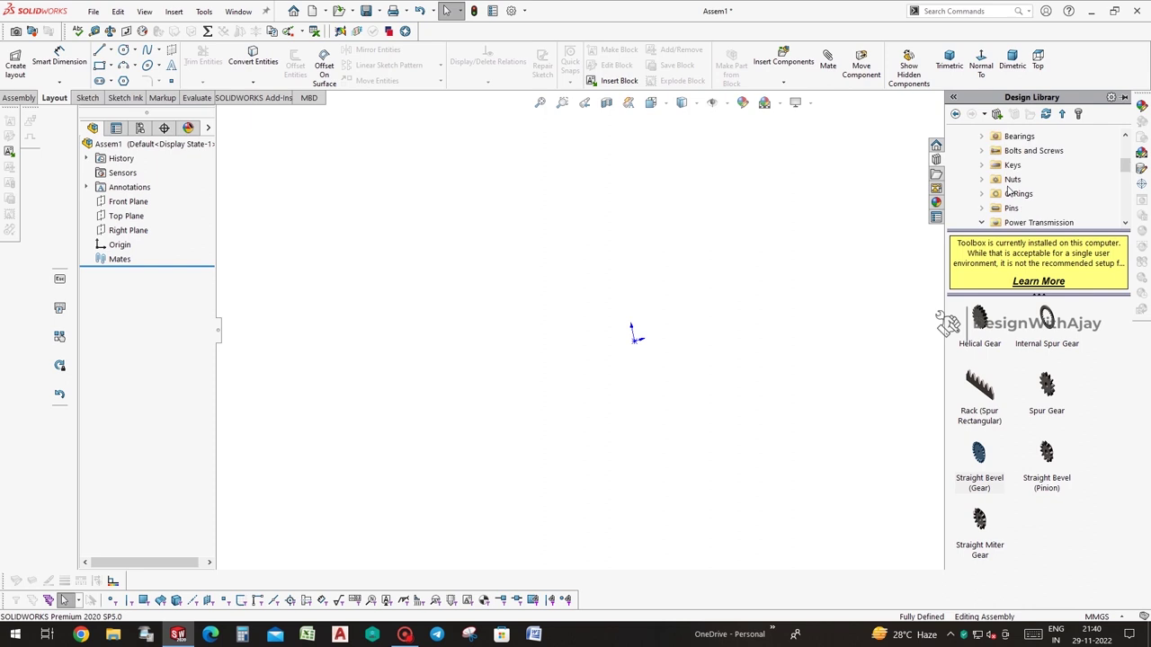
pyautogui.click(1016, 134)
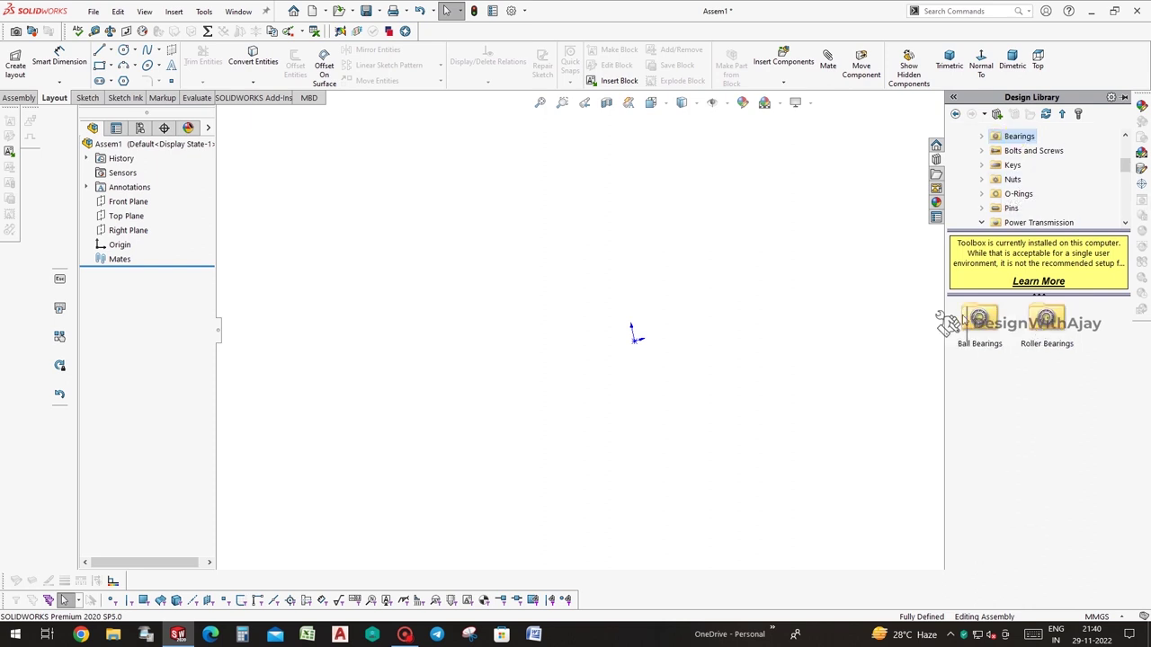
pyautogui.doubleClick(978, 322)
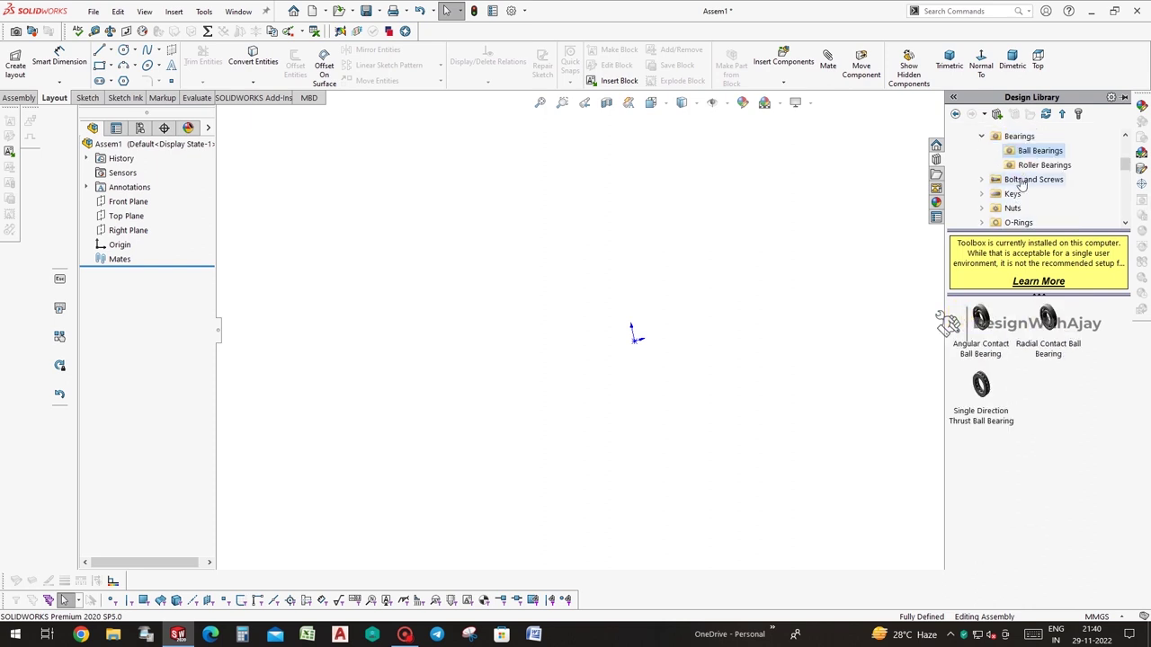
pyautogui.click(1043, 164)
pyautogui.click(985, 389)
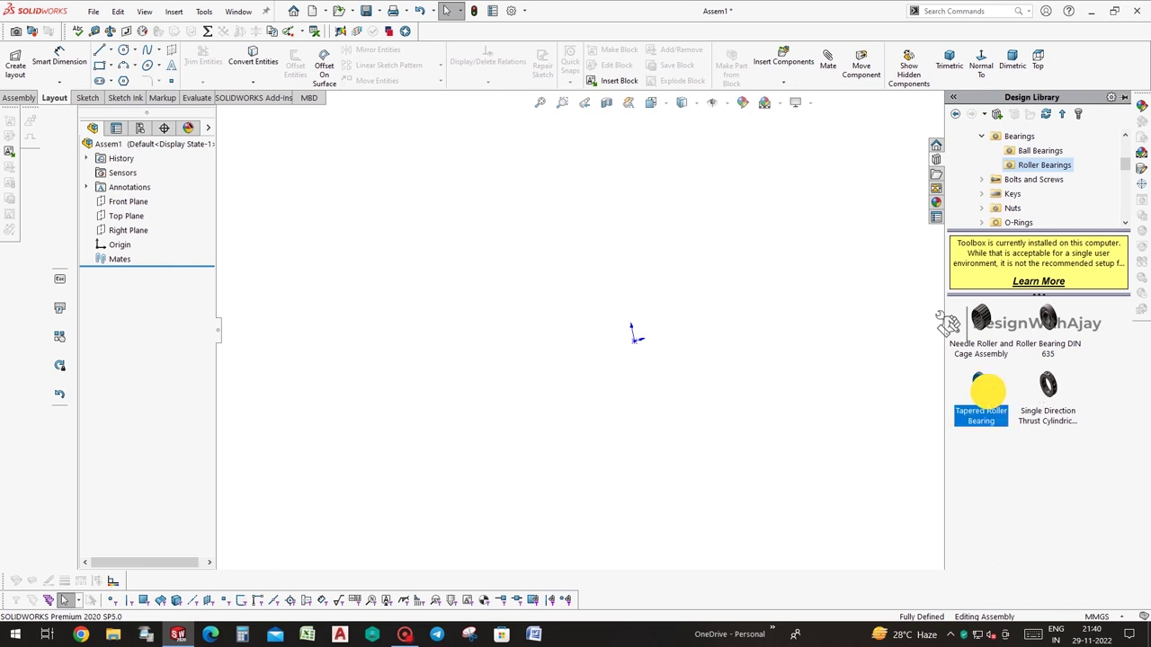
pyautogui.moveTo(987, 388); pyautogui.dragTo(674, 331)
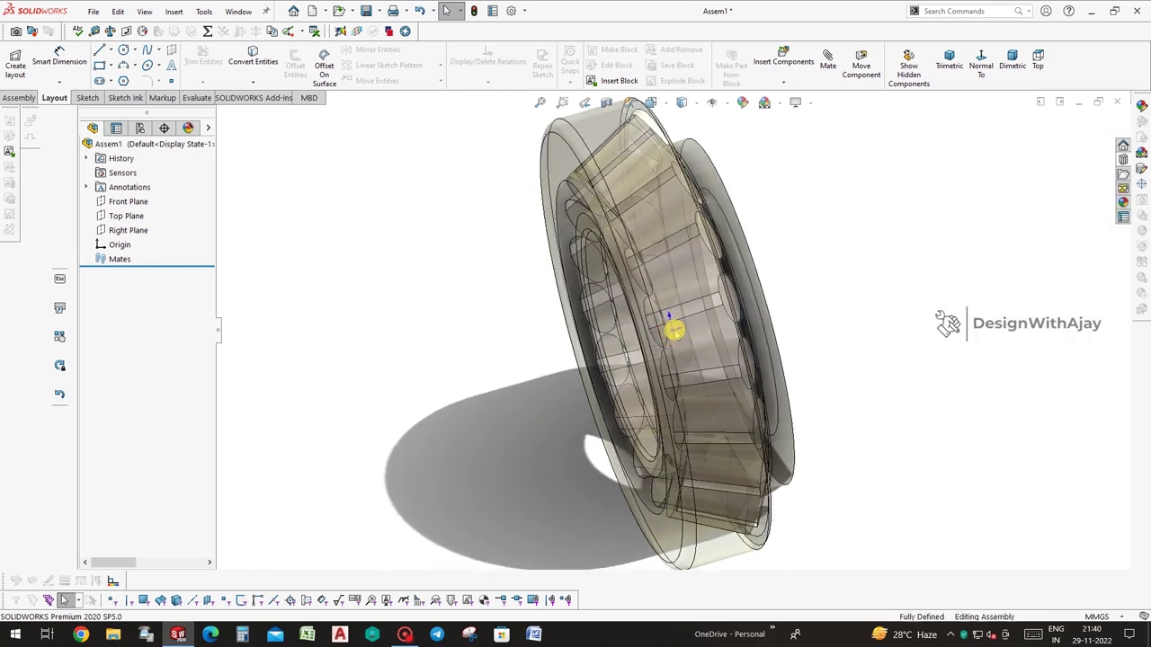
# Drop the tapered roller bearing into the assembly and browse its Size list
pyautogui.moveTo(674, 331); pyautogui.dragTo(666, 329)
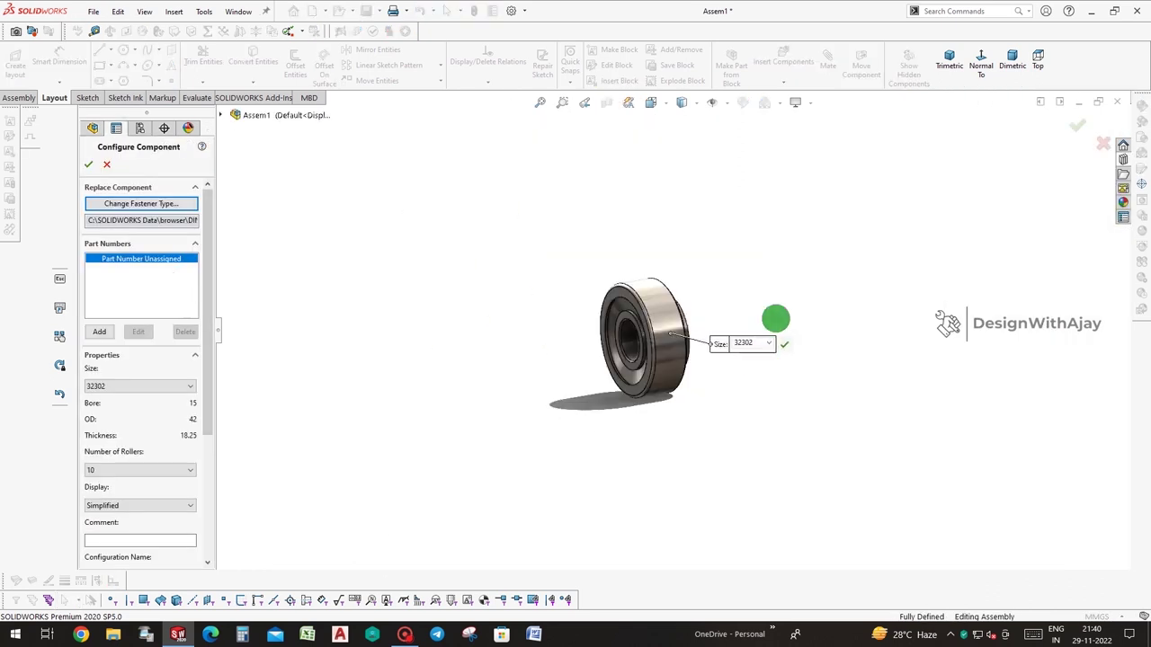
pyautogui.click(756, 346)
pyautogui.moveTo(758, 368); pyautogui.dragTo(758, 407)
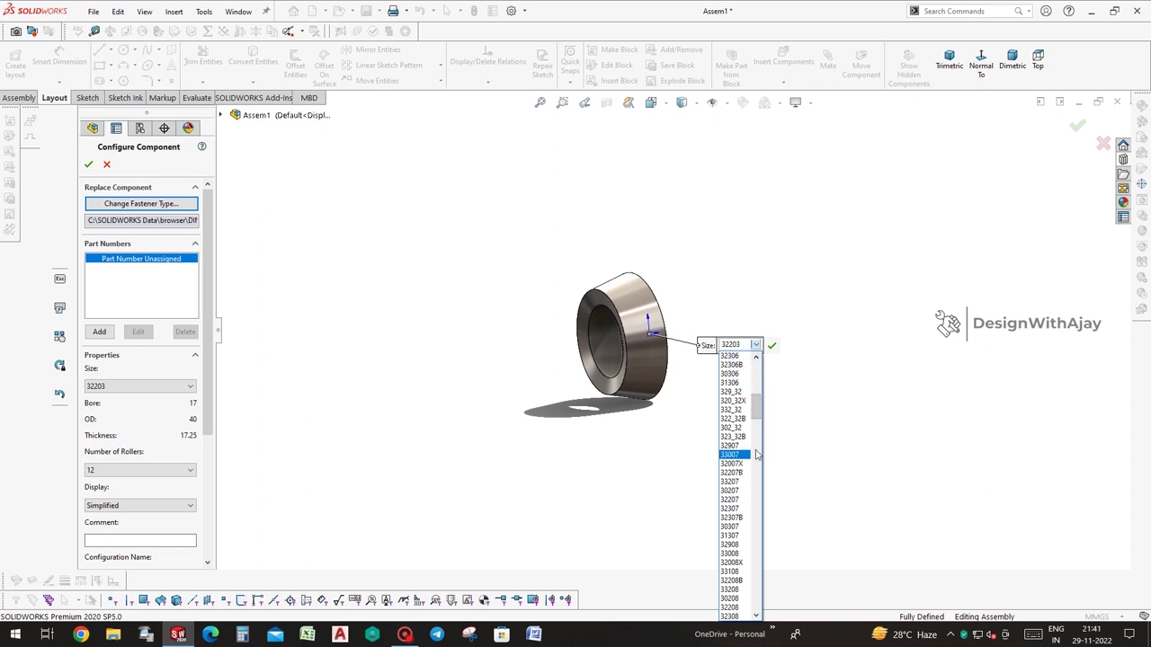
pyautogui.moveTo(760, 406); pyautogui.dragTo(758, 438)
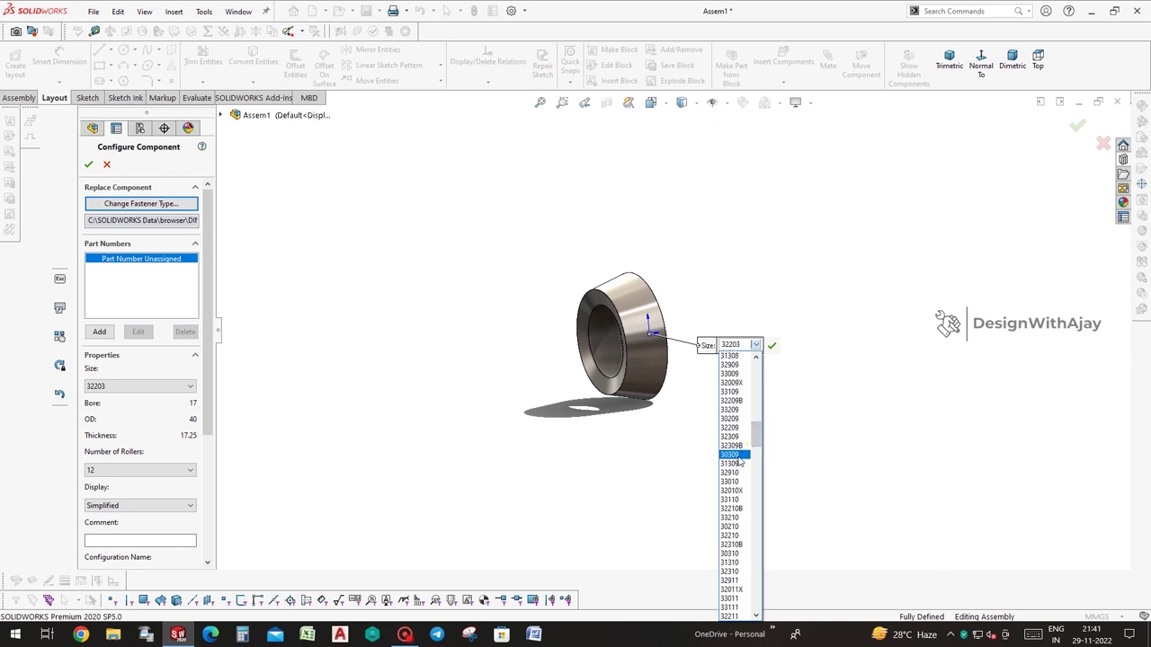
pyautogui.click(737, 461)
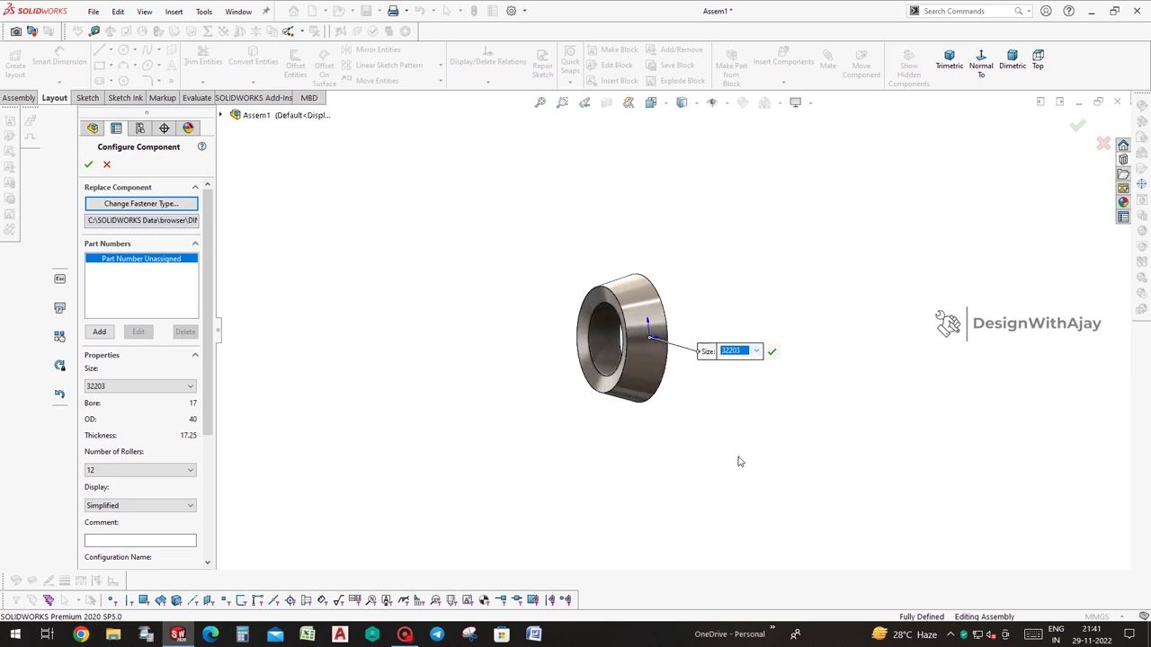
pyautogui.click(752, 352)
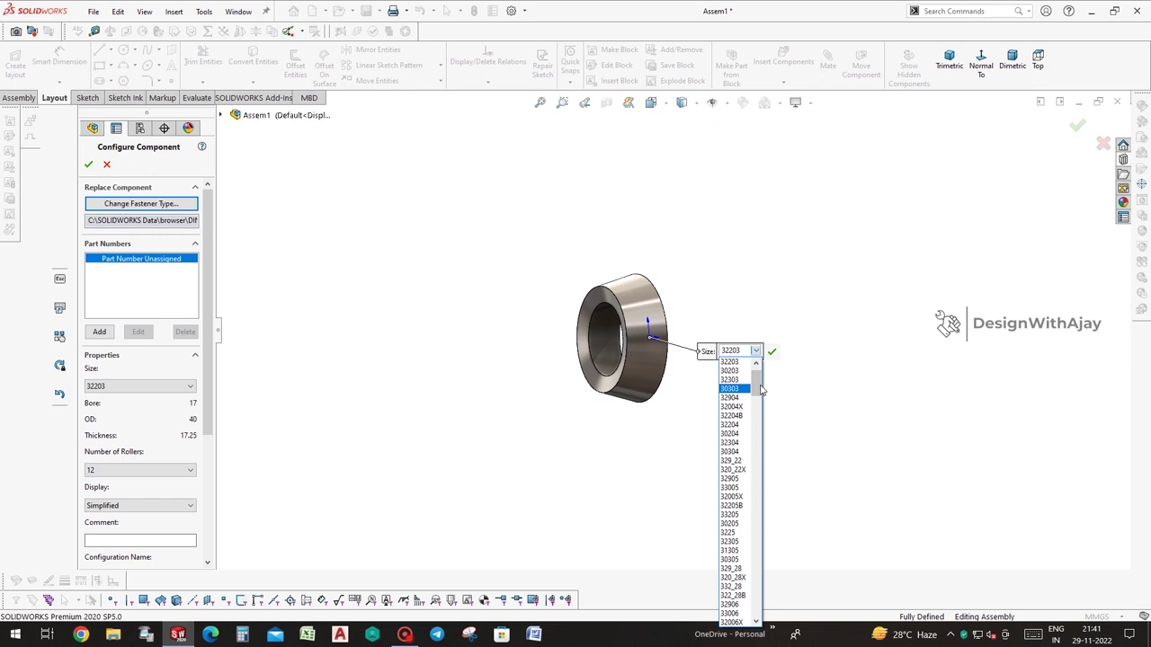
pyautogui.moveTo(761, 388); pyautogui.dragTo(757, 407)
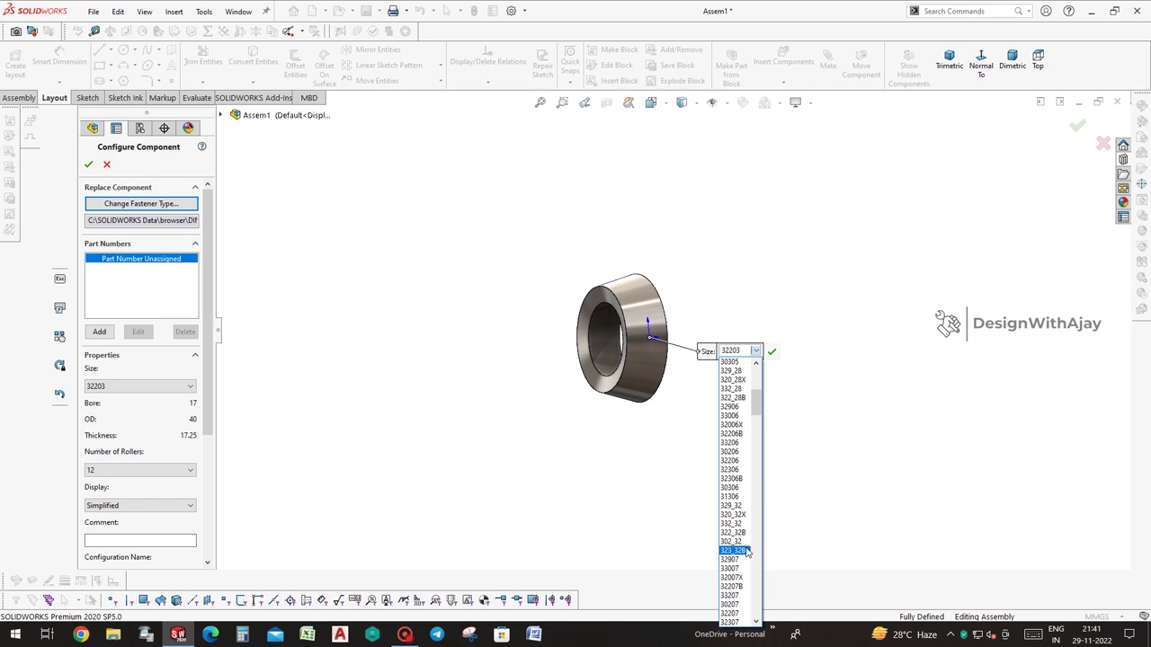
# Choose bearing size 30209 (bore 45, OD 85, thickness 20.75) and confirm its placement
pyautogui.click(757, 622)
pyautogui.click(757, 622)
pyautogui.click(757, 622)
pyautogui.click(757, 622)
pyautogui.click(757, 622)
pyautogui.click(756, 623)
pyautogui.click(756, 622)
pyautogui.click(756, 622)
pyautogui.click(756, 622)
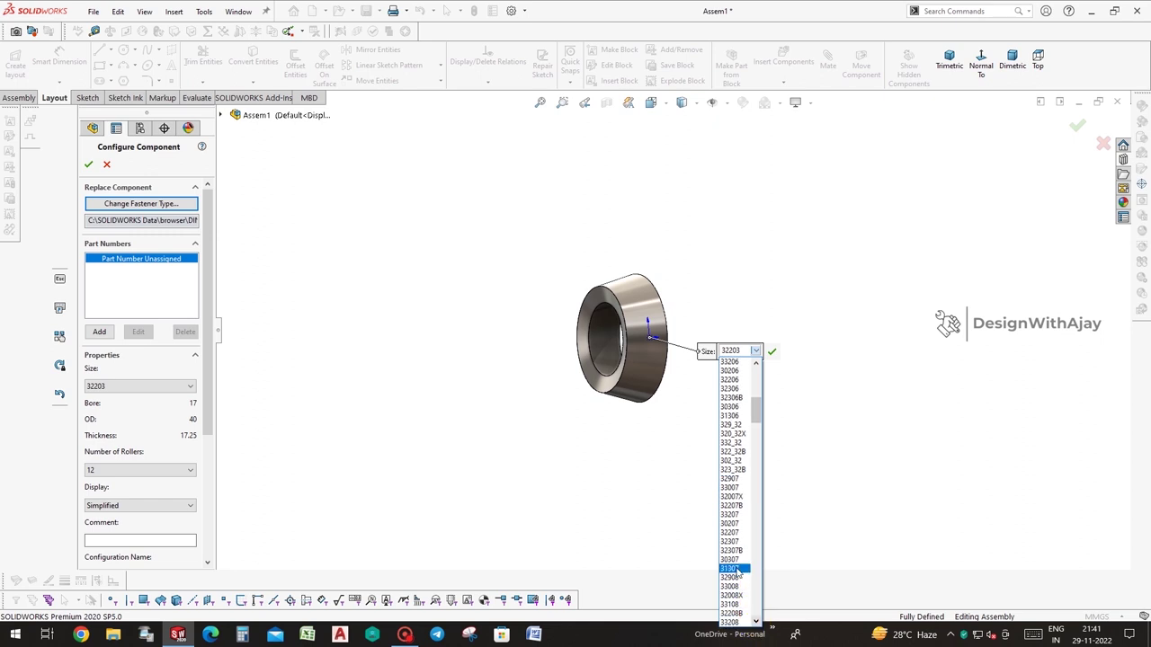
pyautogui.click(757, 622)
pyautogui.click(757, 622)
pyautogui.click(757, 622)
pyautogui.click(757, 622)
pyautogui.click(758, 622)
pyautogui.click(757, 622)
pyautogui.click(757, 622)
pyautogui.click(757, 622)
pyautogui.click(757, 622)
pyautogui.click(757, 622)
pyautogui.click(756, 623)
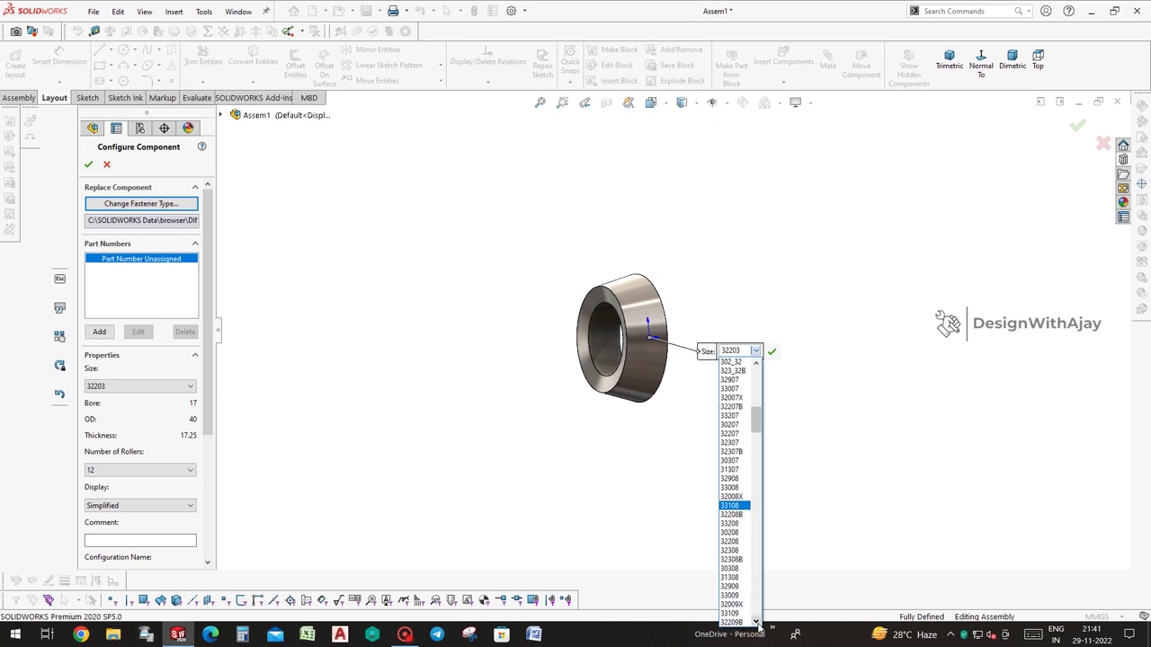
pyautogui.click(757, 622)
pyautogui.click(757, 622)
pyautogui.click(756, 622)
pyautogui.click(756, 622)
pyautogui.click(757, 622)
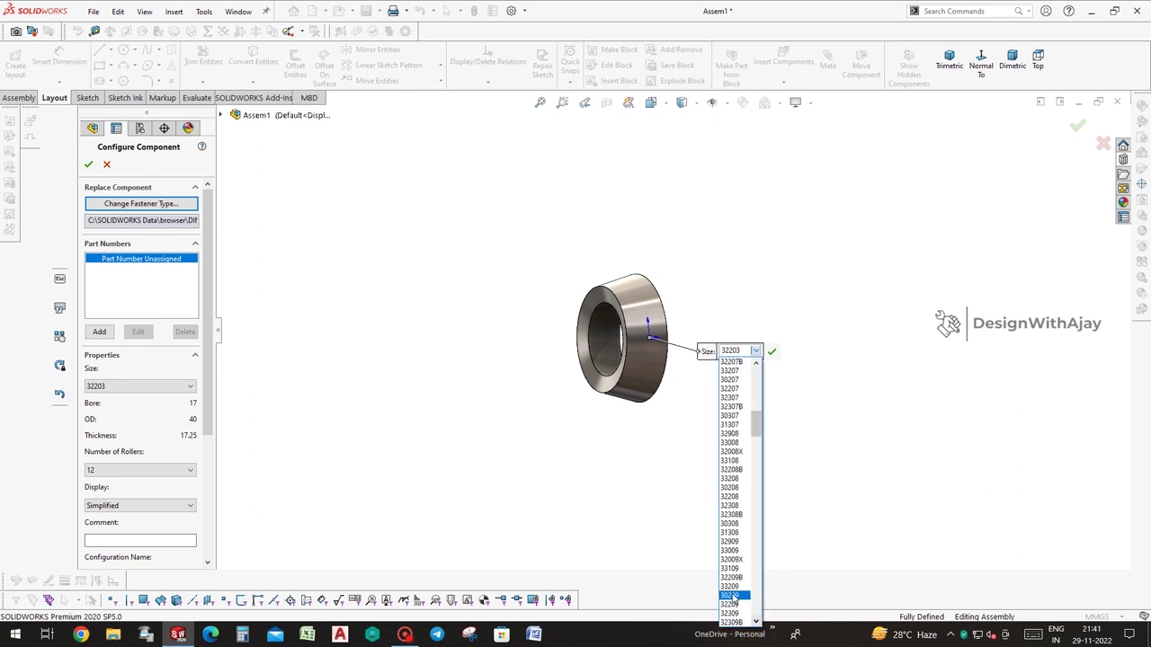
pyautogui.click(731, 596)
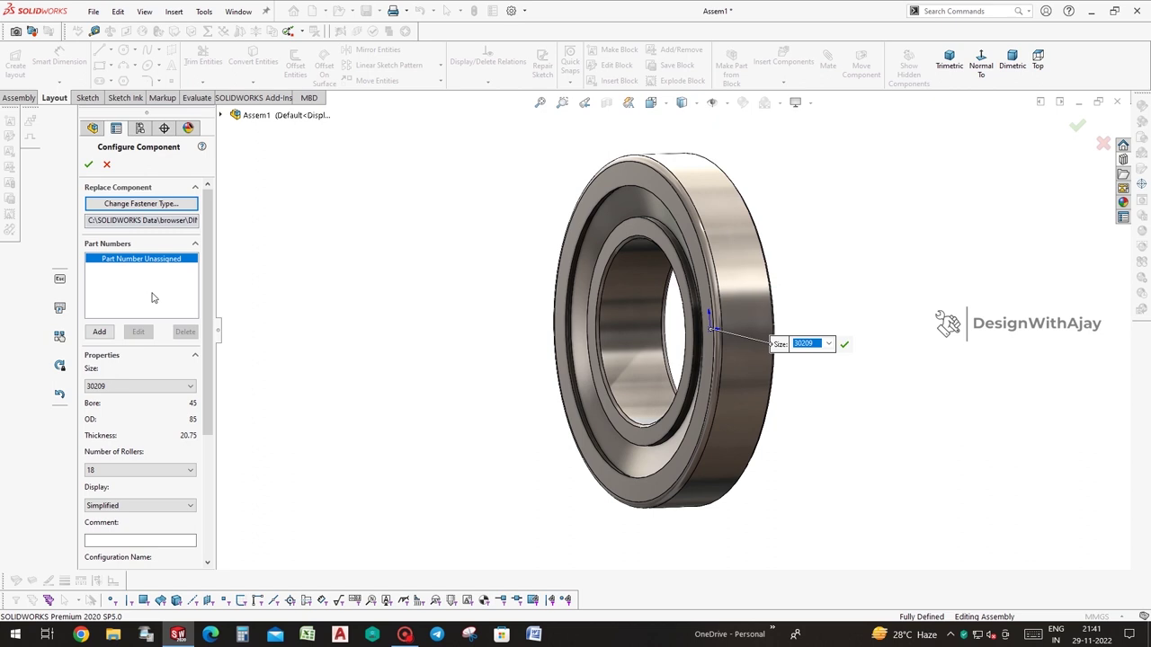
pyautogui.click(502, 380)
pyautogui.click(99, 165)
pyautogui.click(88, 165)
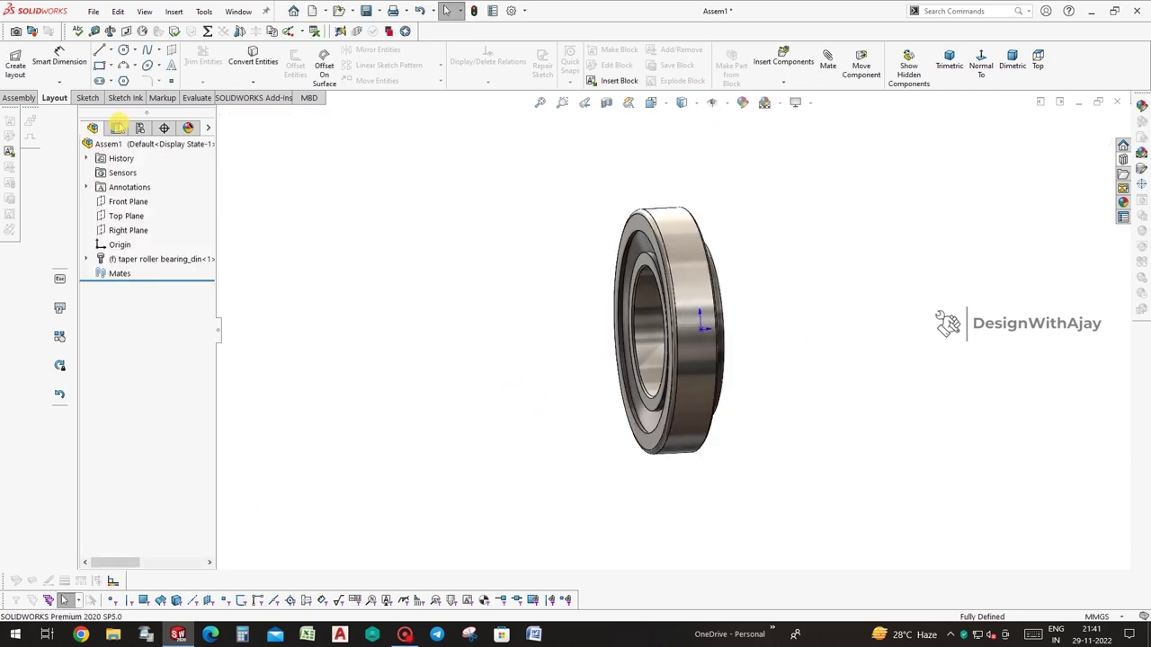
# Save the bearing as the SOLIDWORKS Part 'Taper roller Bearing 30209'
pyautogui.click(93, 11)
pyautogui.click(126, 160)
pyautogui.click(216, 385)
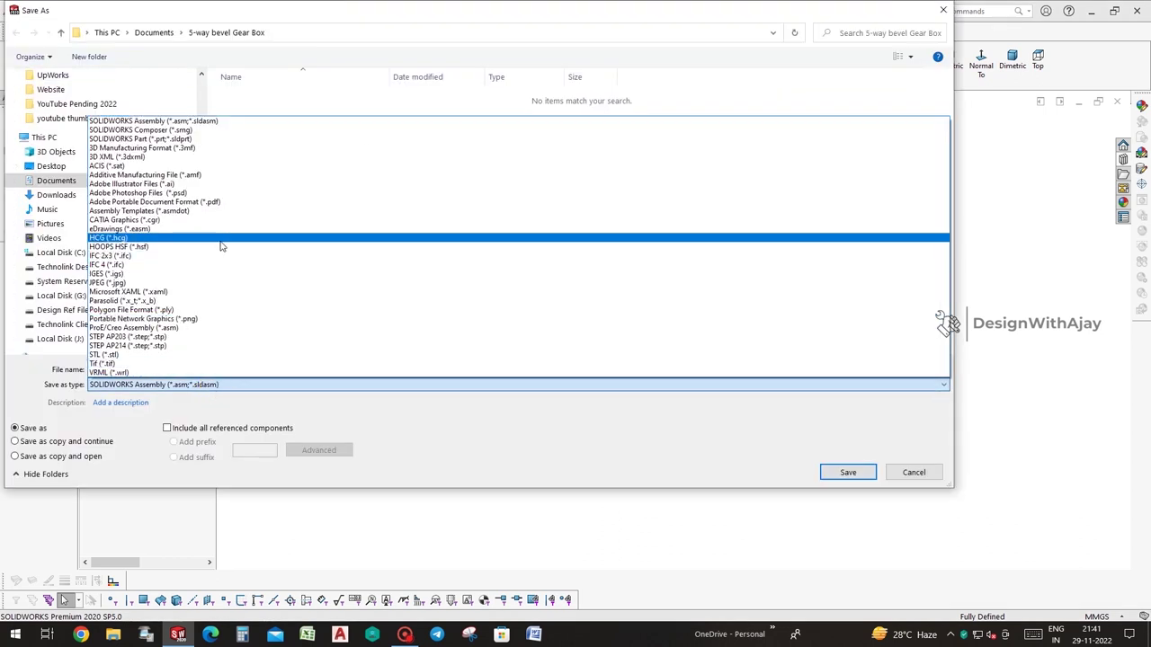
pyautogui.click(139, 138)
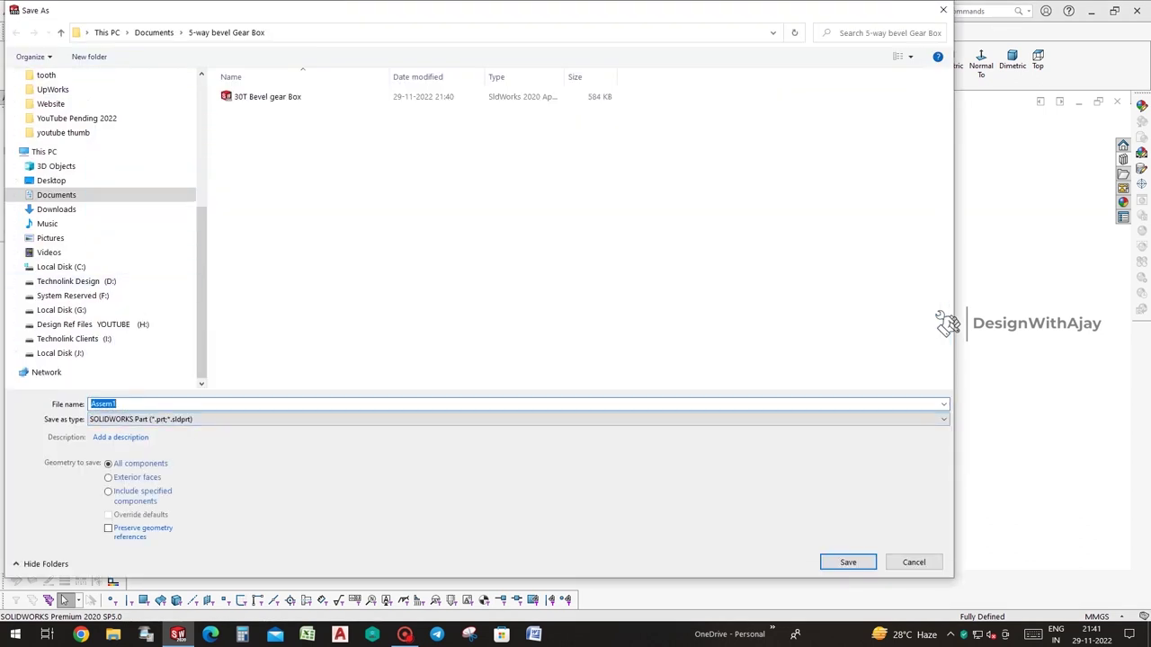
pyautogui.moveTo(131, 404); pyautogui.dragTo(3, 386)
pyautogui.click(843, 561)
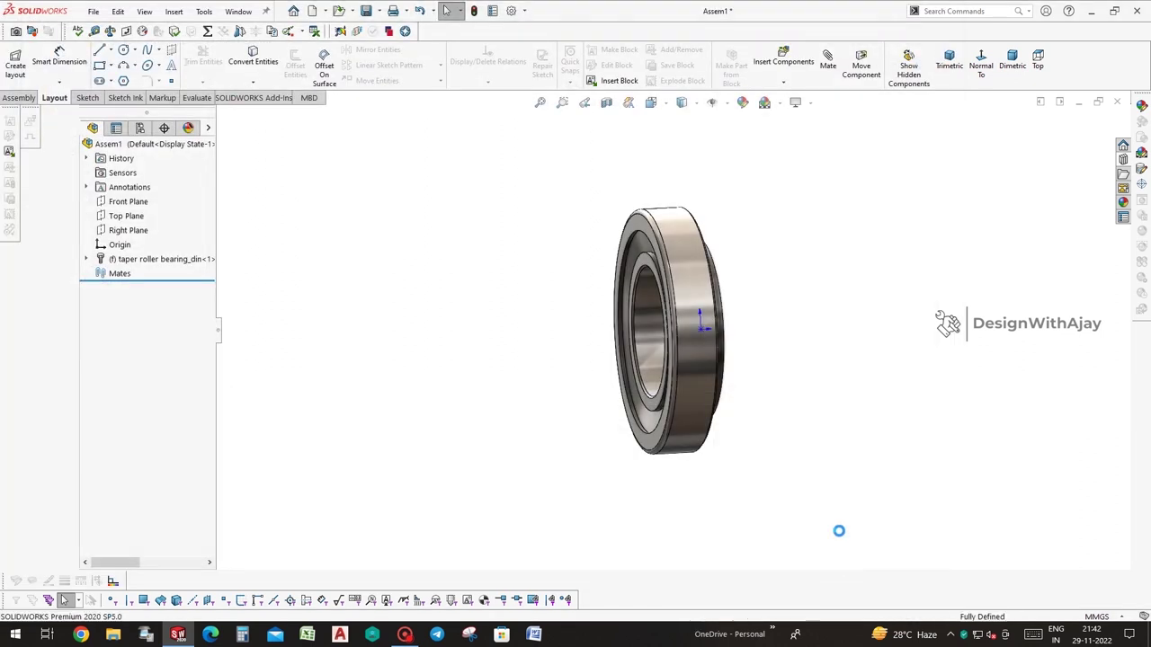
# Close the assembly document
pyautogui.click(1117, 102)
pyautogui.click(512, 325)
pyautogui.click(94, 11)
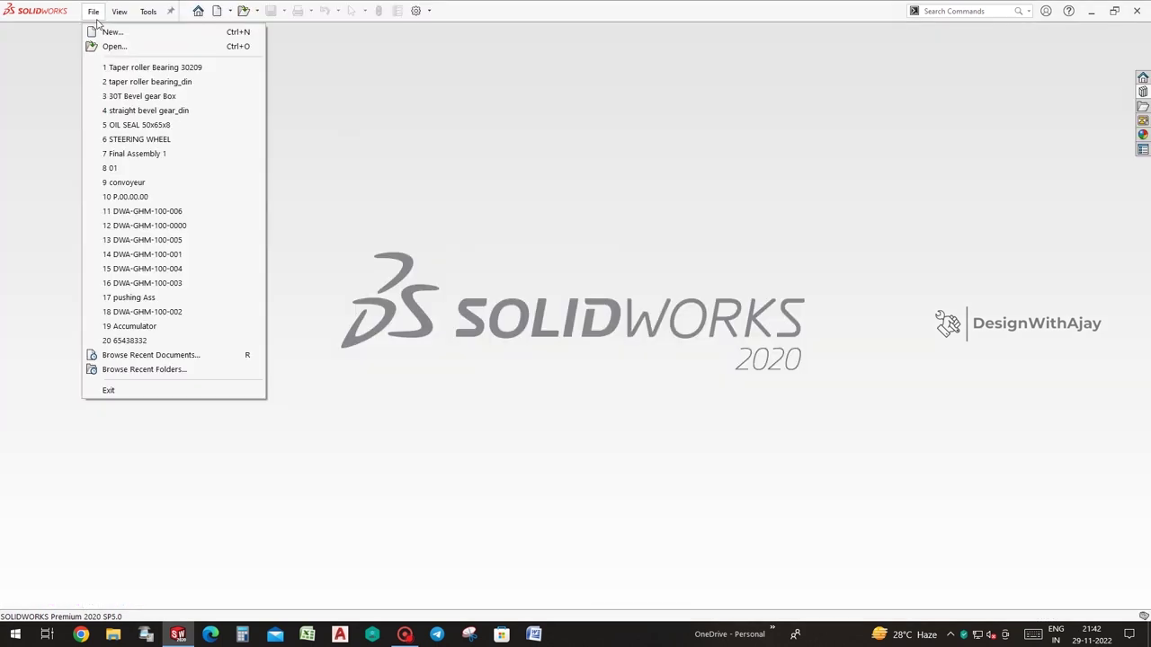
# Open the Taper roller Bearing 30209 and 30T Bevel gear Box parts, minimize both, and start a new part
pyautogui.click(180, 68)
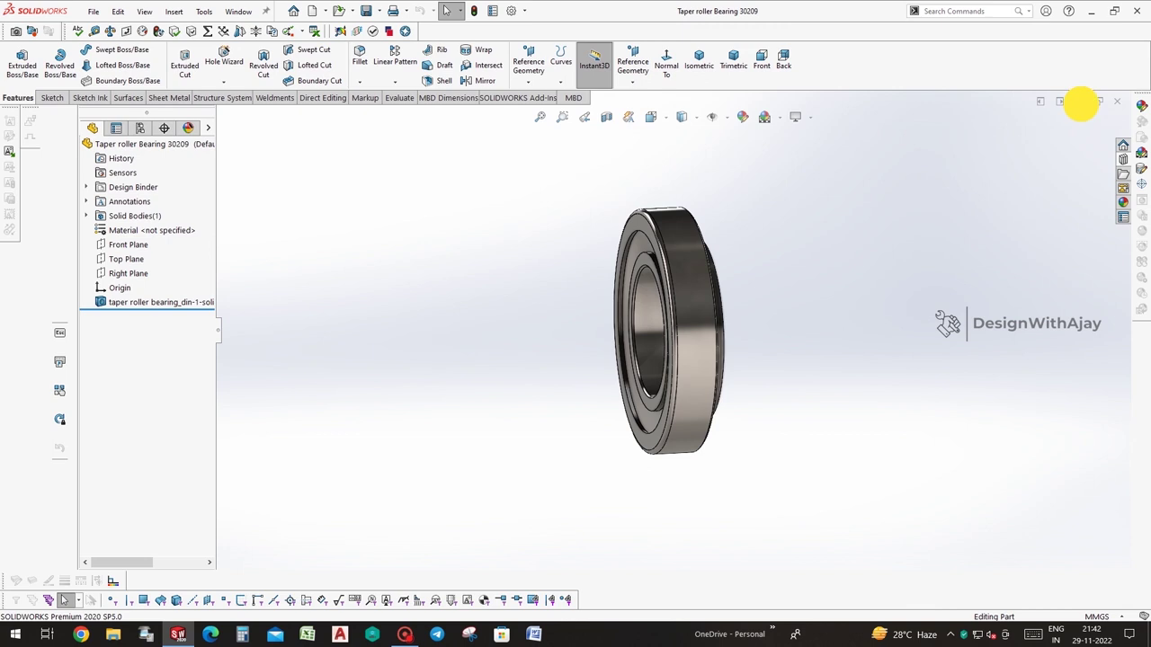
pyautogui.click(1079, 101)
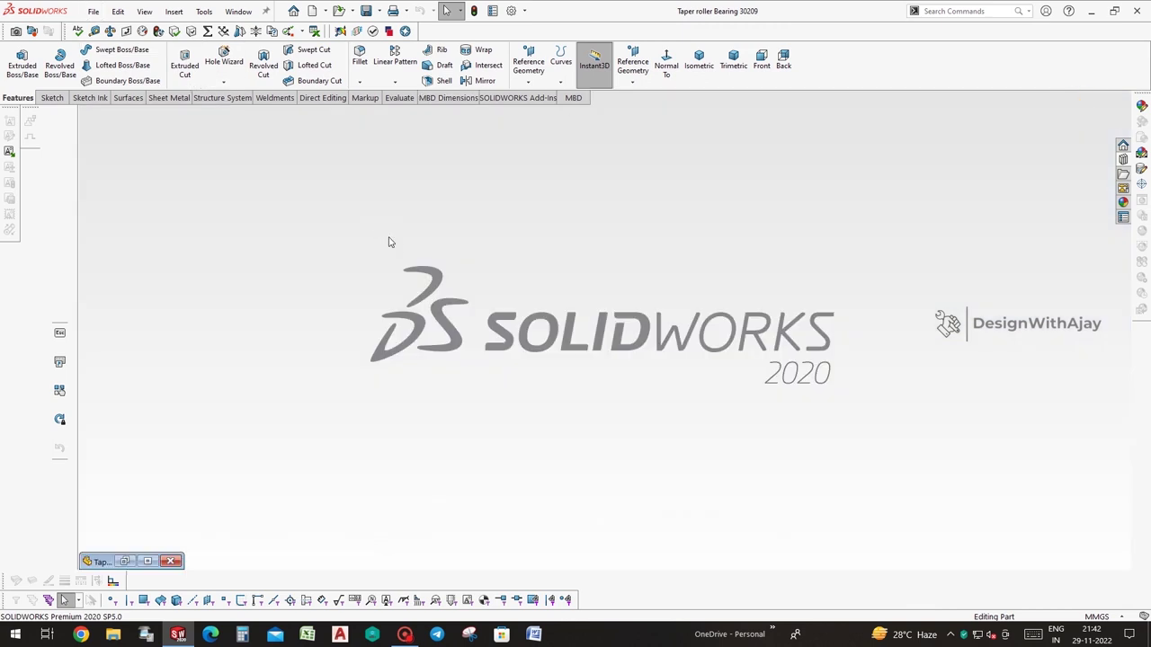
pyautogui.hotkey('ctrl', 'F2')
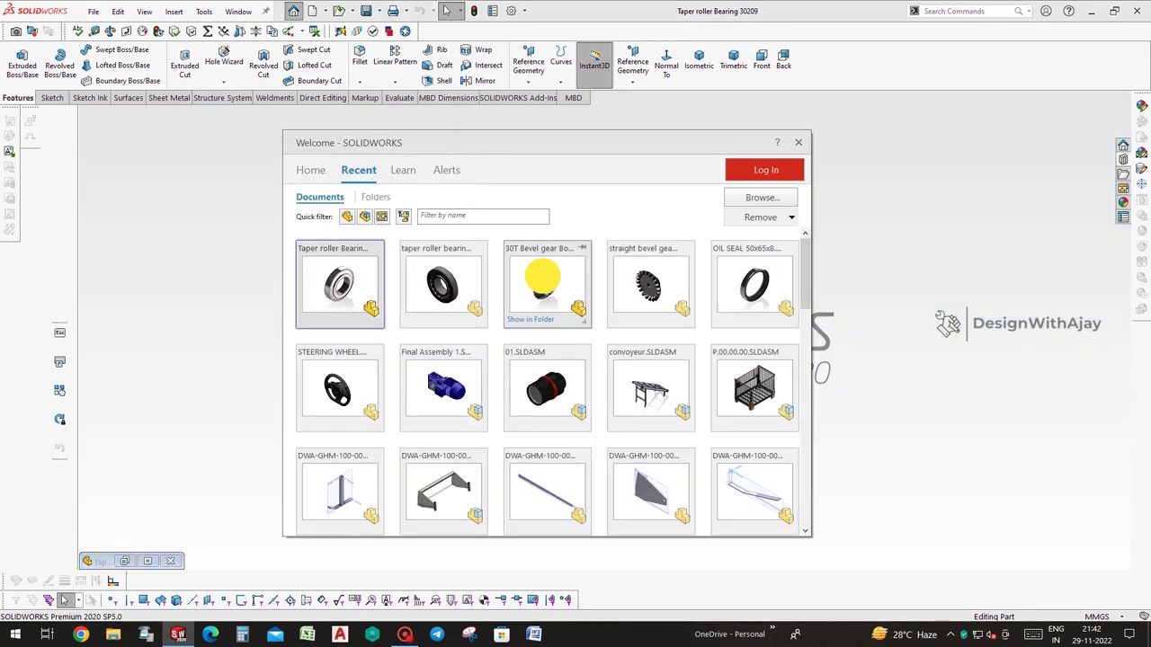
pyautogui.click(595, 295)
pyautogui.moveTo(758, 321); pyautogui.dragTo(765, 347, button='middle')
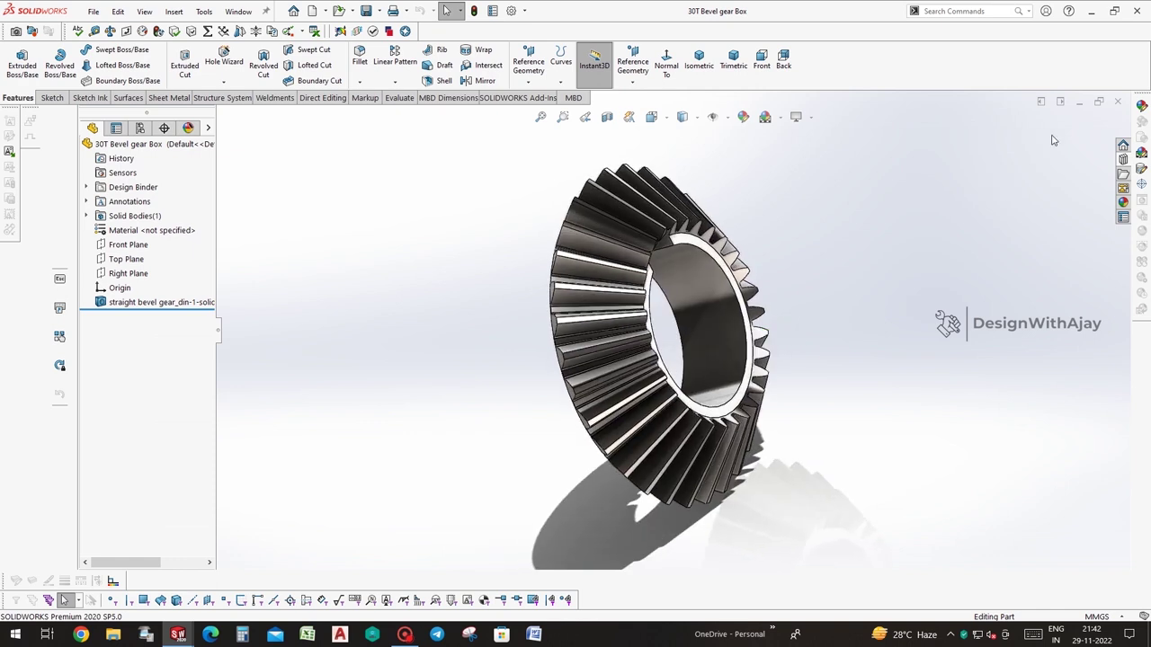
pyautogui.click(1078, 103)
pyautogui.click(93, 10)
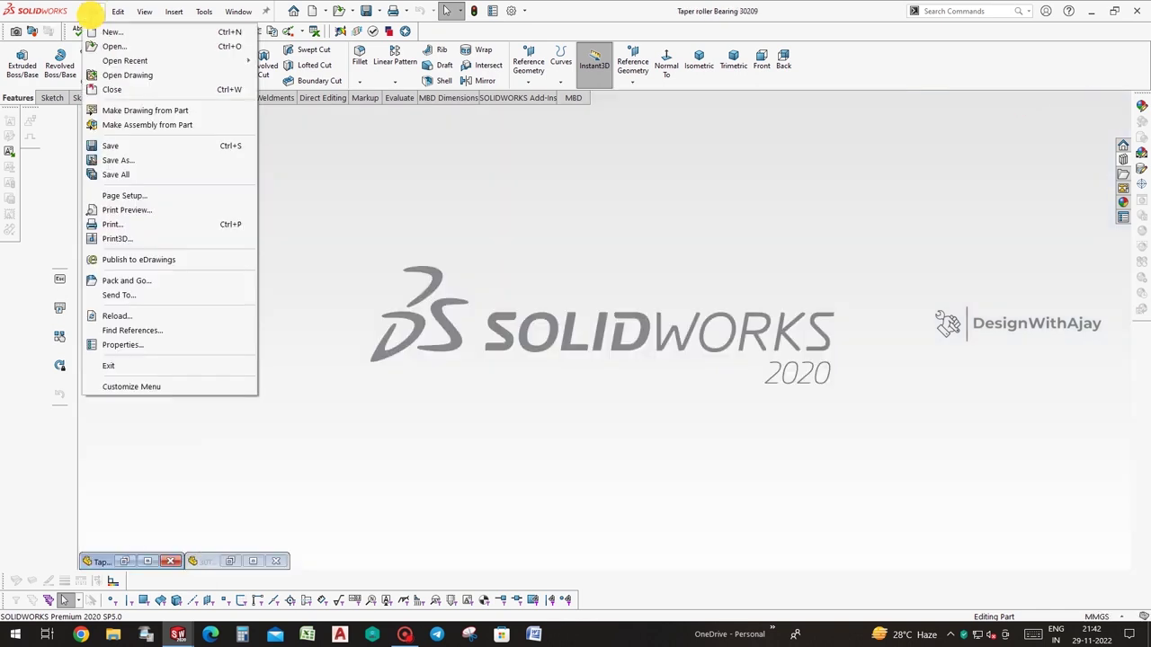
pyautogui.click(103, 30)
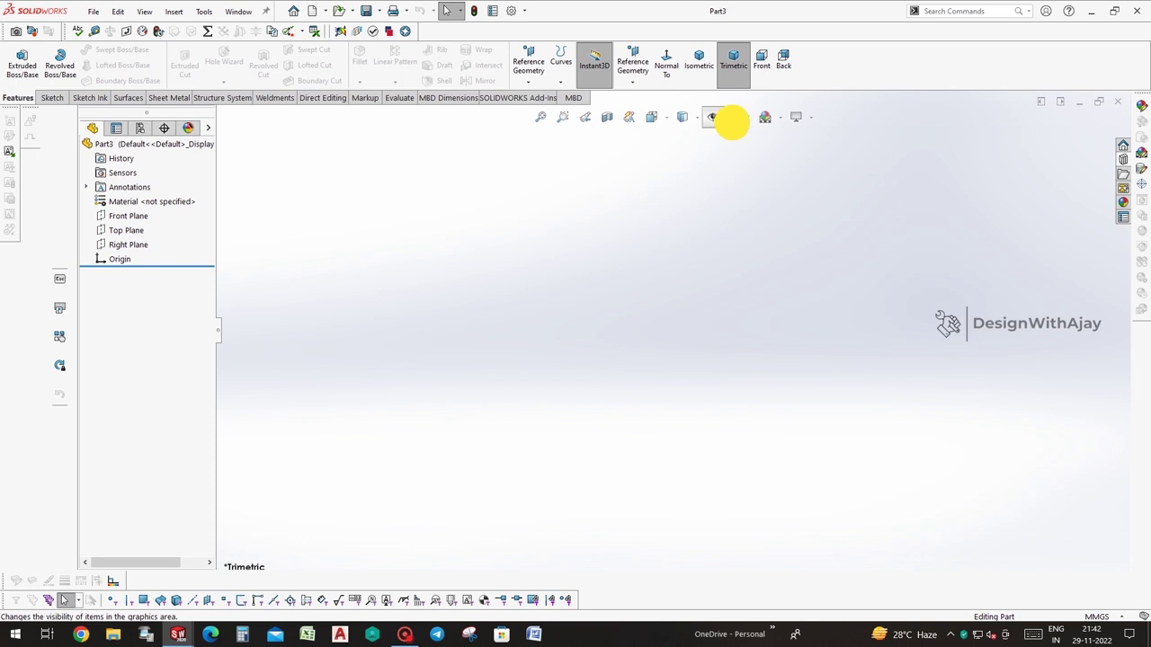
# Show the default planes and start a sketch on the Front Plane
pyautogui.click(727, 117)
pyautogui.click(728, 138)
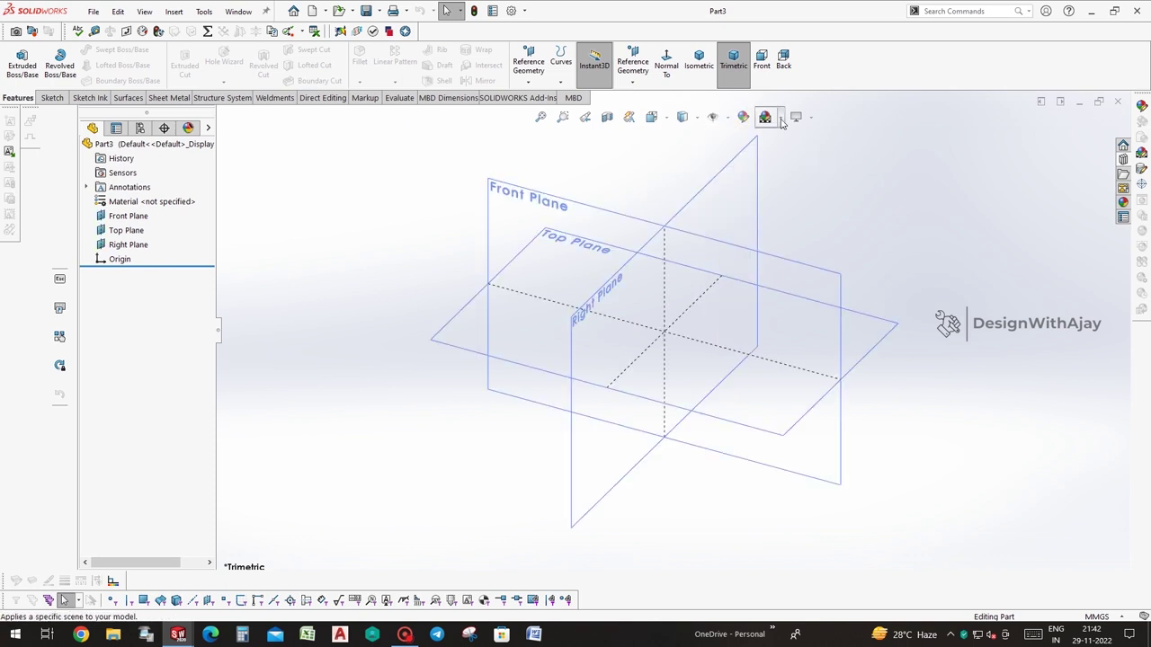
pyautogui.click(765, 117)
pyautogui.click(617, 206)
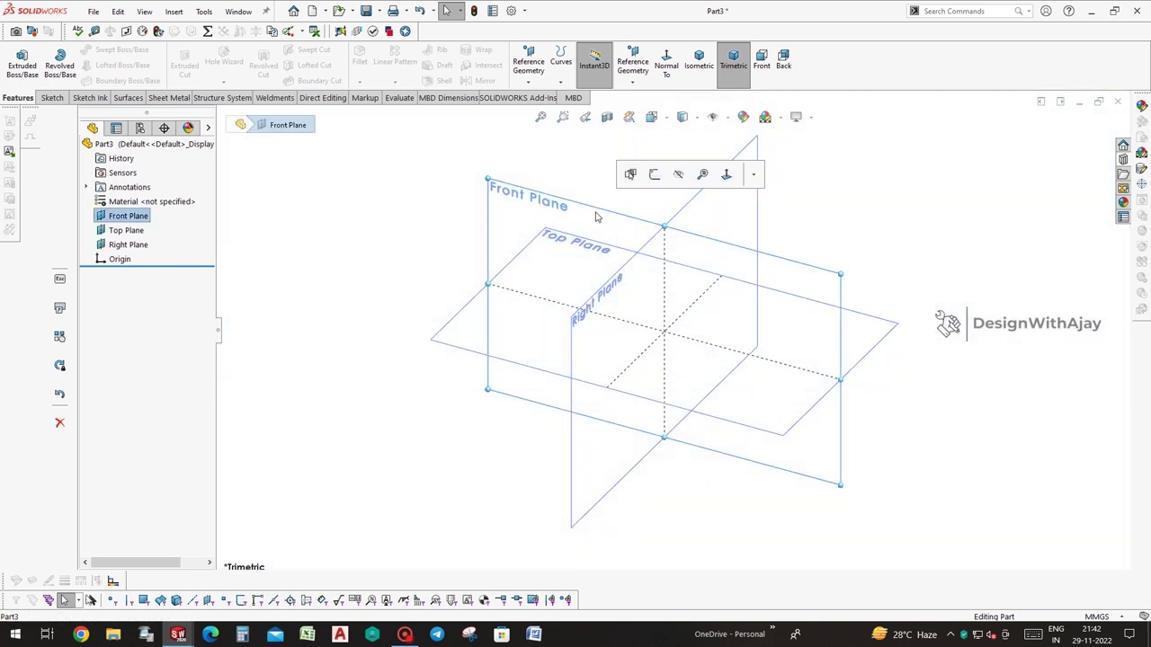
pyautogui.click(651, 180)
pyautogui.scroll(-1, 897, 269)
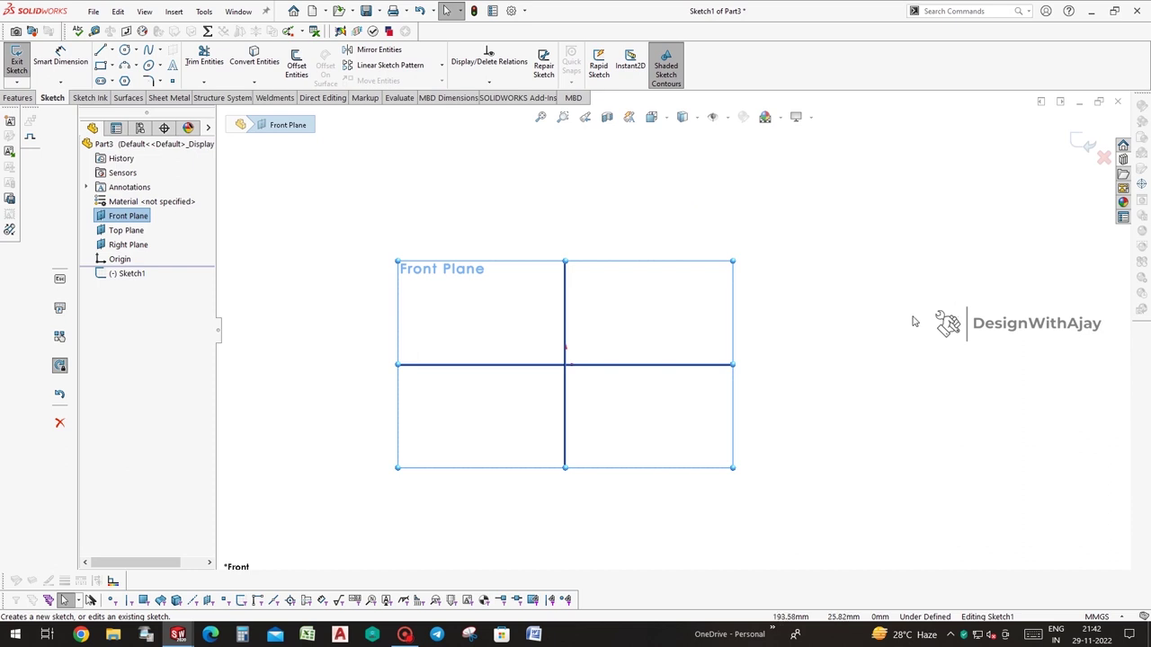
# Draw the top line, the right-hand vertical drop and the first small step of the outline
pyautogui.press('l')
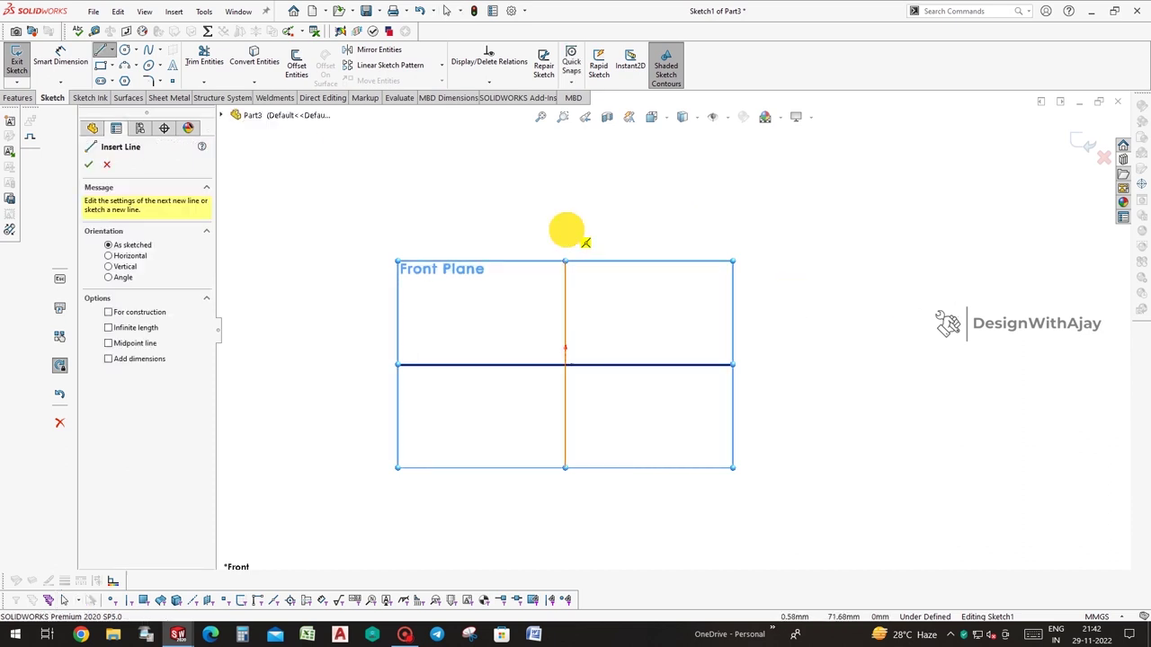
pyautogui.click(566, 230)
pyautogui.click(611, 230)
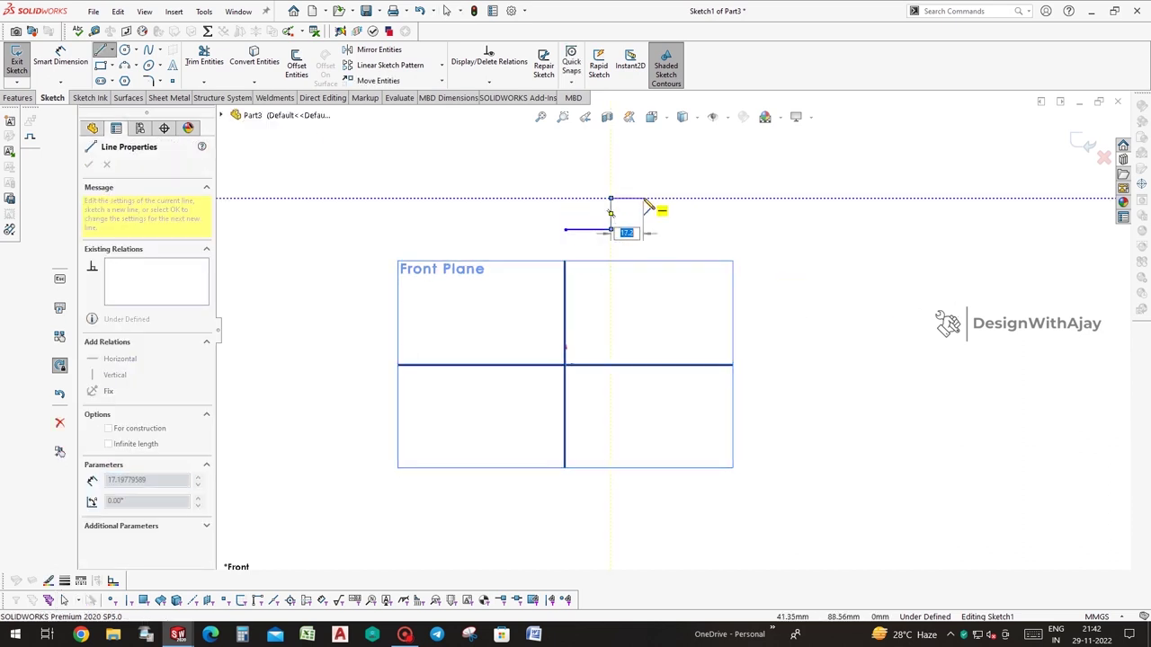
pyautogui.click(643, 198)
pyautogui.click(644, 284)
pyautogui.click(625, 286)
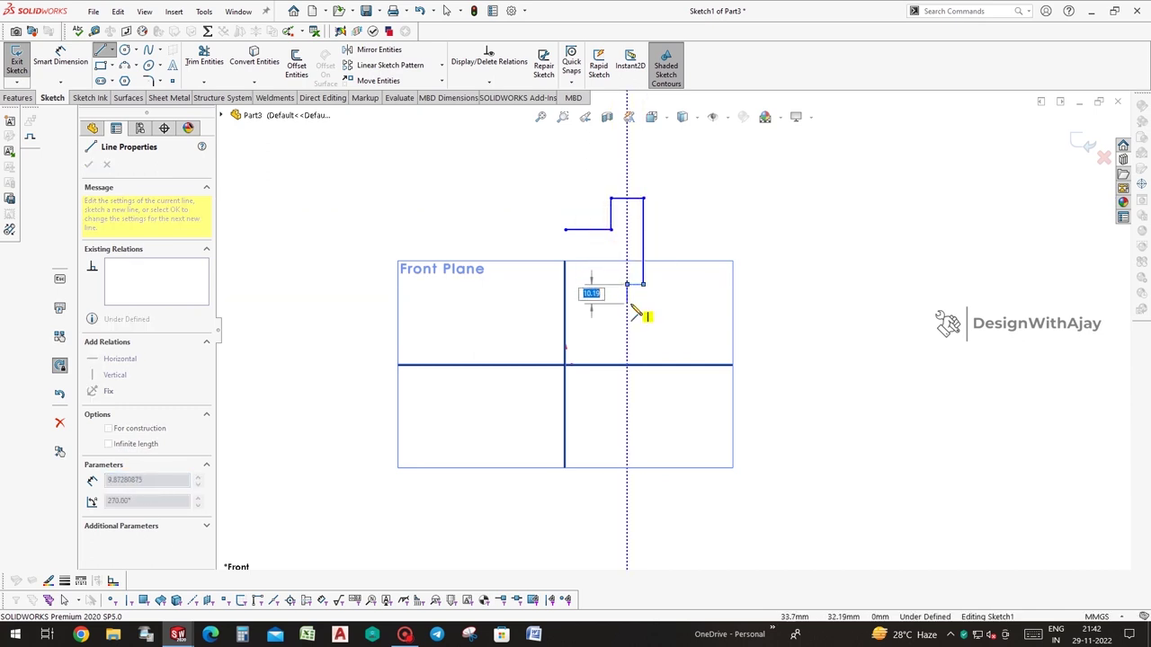
pyautogui.click(627, 302)
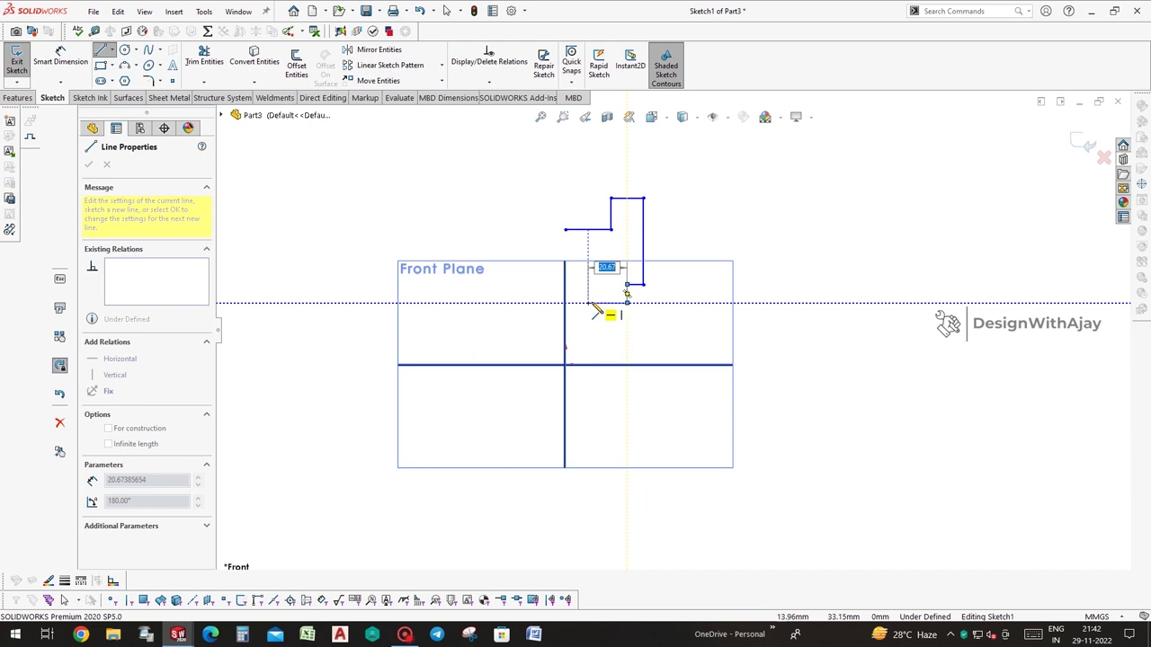
# Draw the remaining lower steps and close the stepped outline at its starting point
pyautogui.click(588, 302)
pyautogui.click(588, 279)
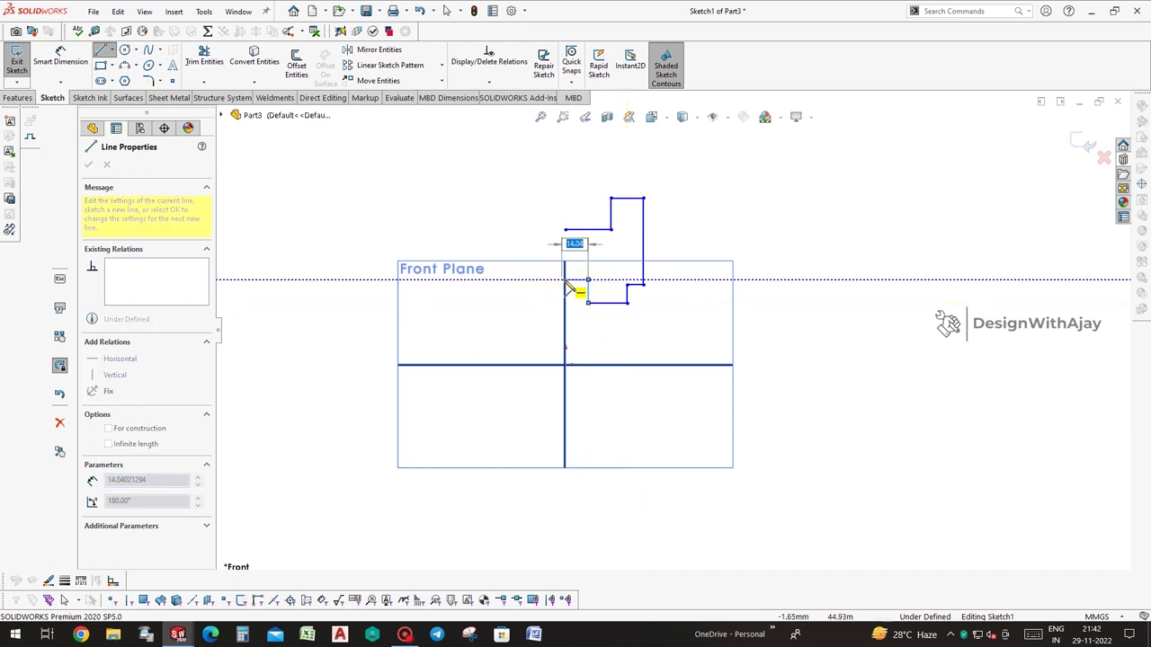
pyautogui.click(565, 279)
pyautogui.click(564, 230)
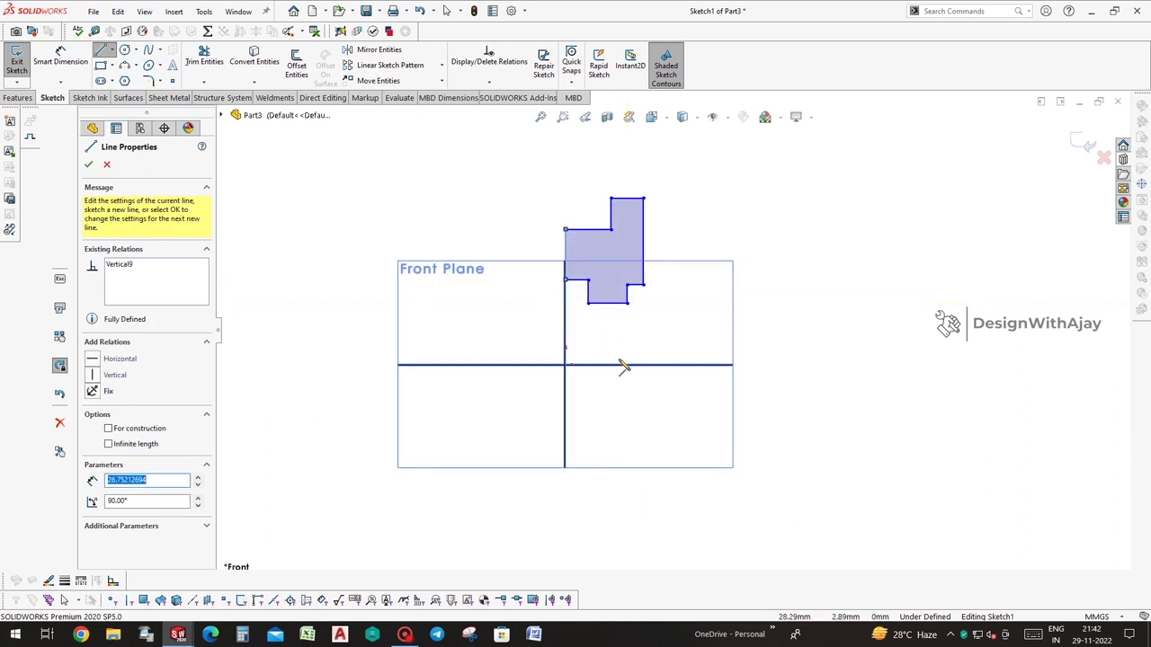
pyautogui.scroll(3, 655, 370)
pyautogui.press('Escape')
pyautogui.scroll(-3, 670, 337)
pyautogui.press('d')
pyautogui.click(575, 295)
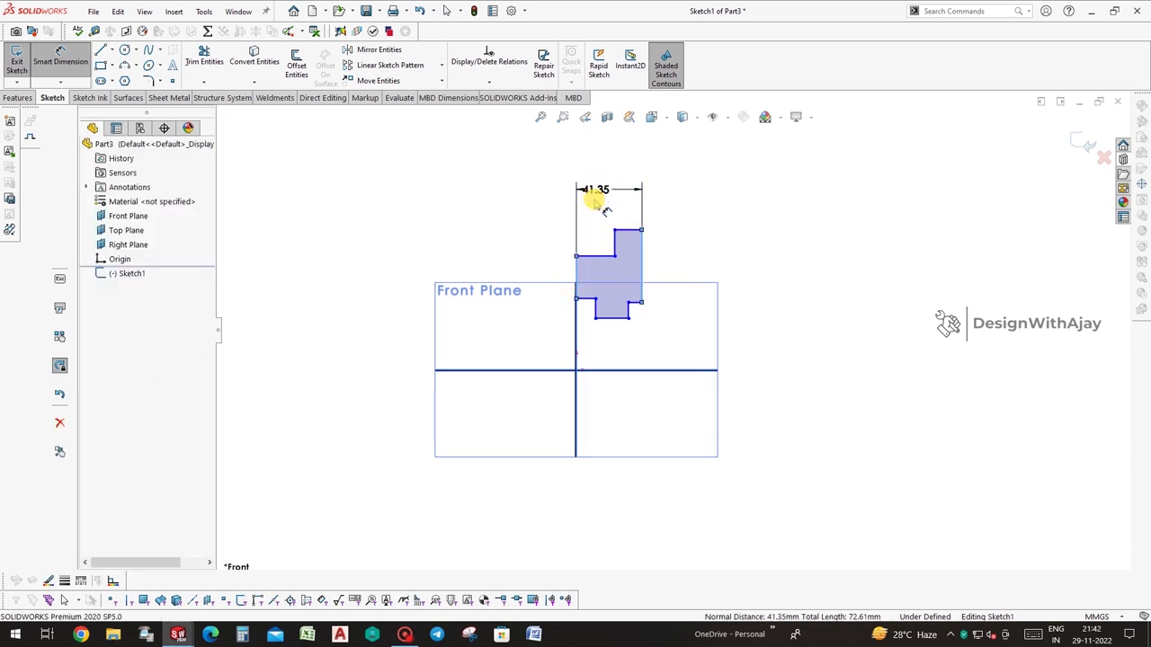
# Dimension the profile with a 40 mm width, a 70 mm height and a 15 mm short top line
pyautogui.click(598, 193)
pyautogui.write('40')
pyautogui.press('Return')
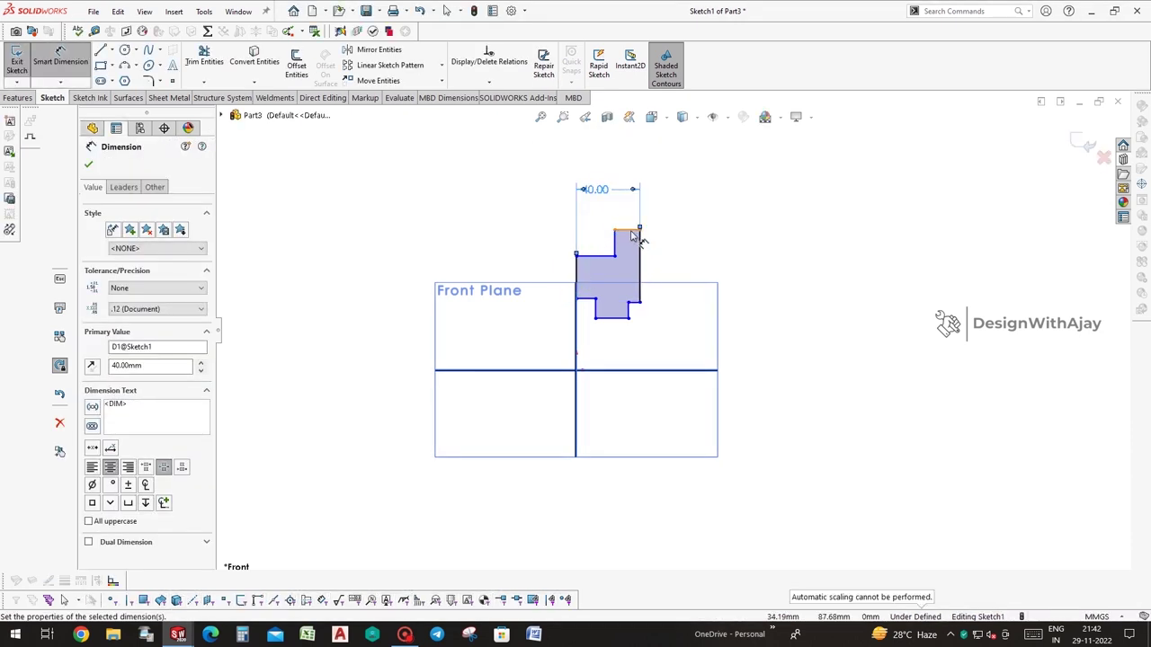
pyautogui.click(634, 230)
pyautogui.click(634, 370)
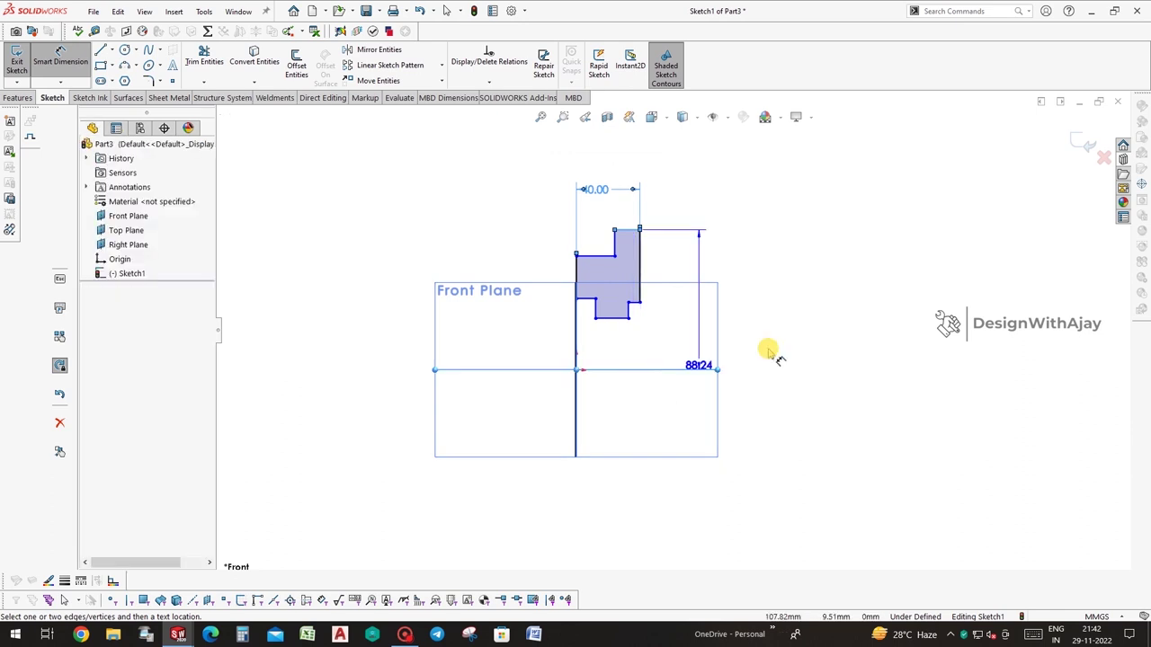
pyautogui.click(810, 327)
pyautogui.write('14')
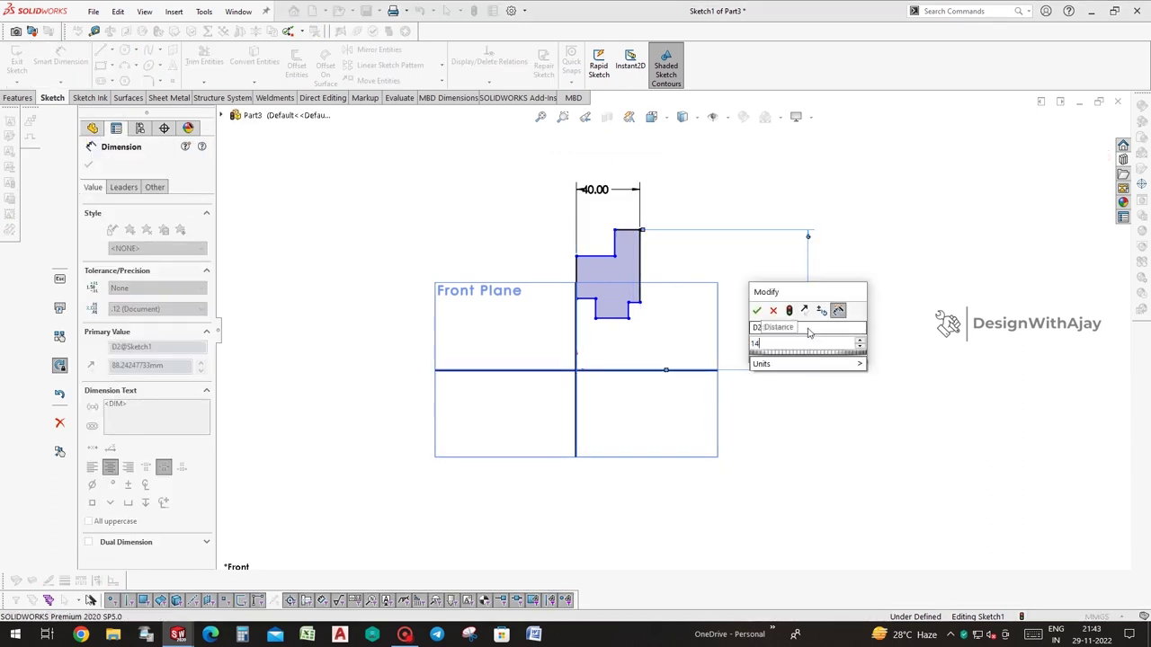
pyautogui.write('/2')
pyautogui.press('Return')
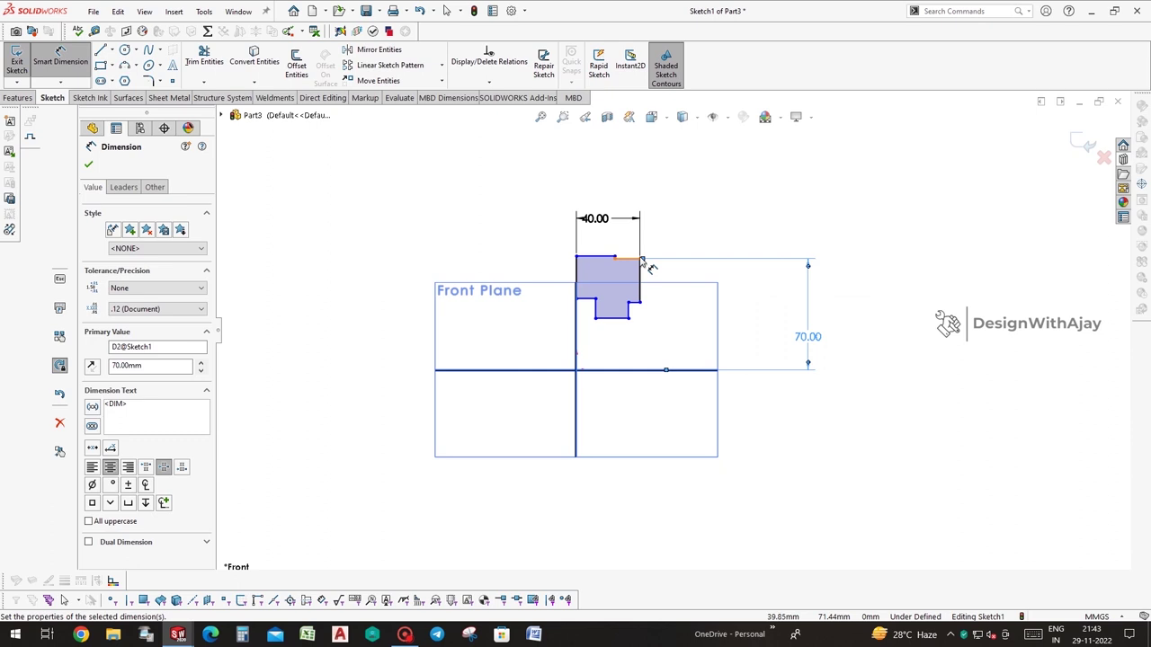
pyautogui.click(634, 259)
pyautogui.click(638, 236)
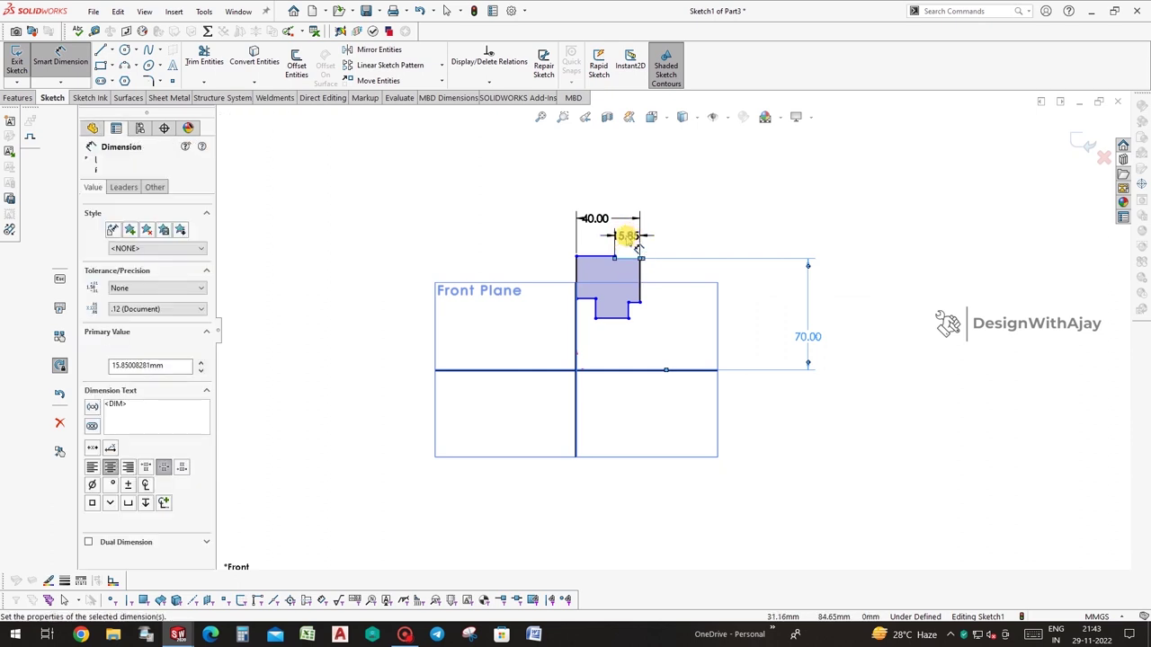
pyautogui.write('15')
pyautogui.press('Return')
# Add 50 mm and 42.5 mm heights measured from the centerline
pyautogui.click(595, 286)
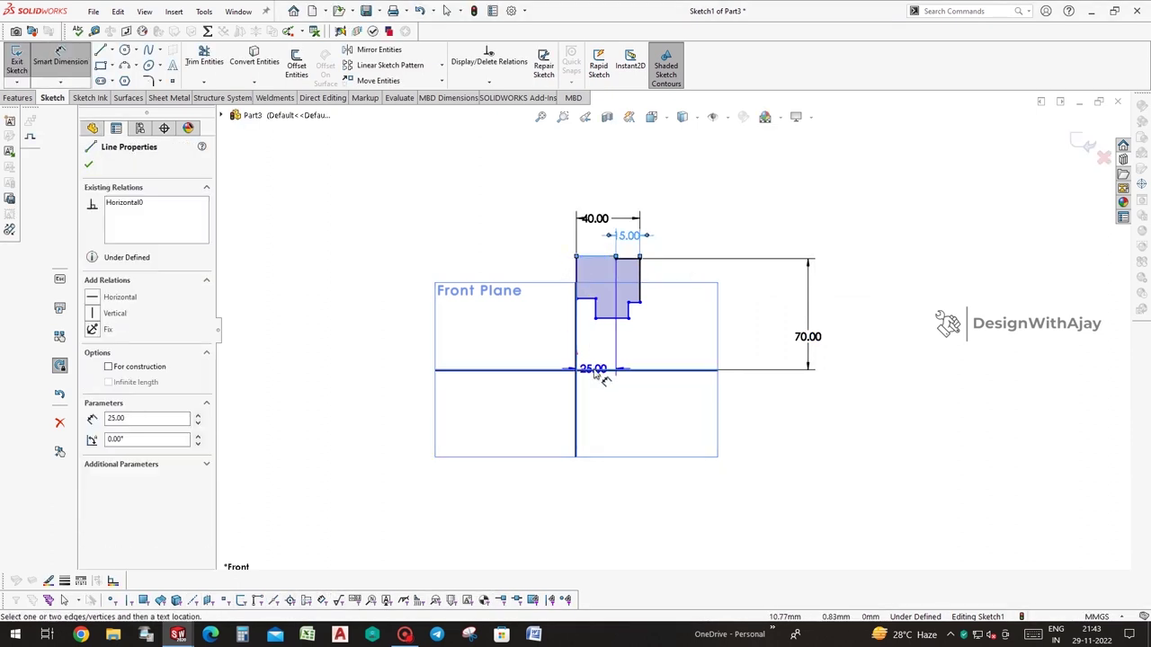
pyautogui.click(601, 375)
pyautogui.click(499, 336)
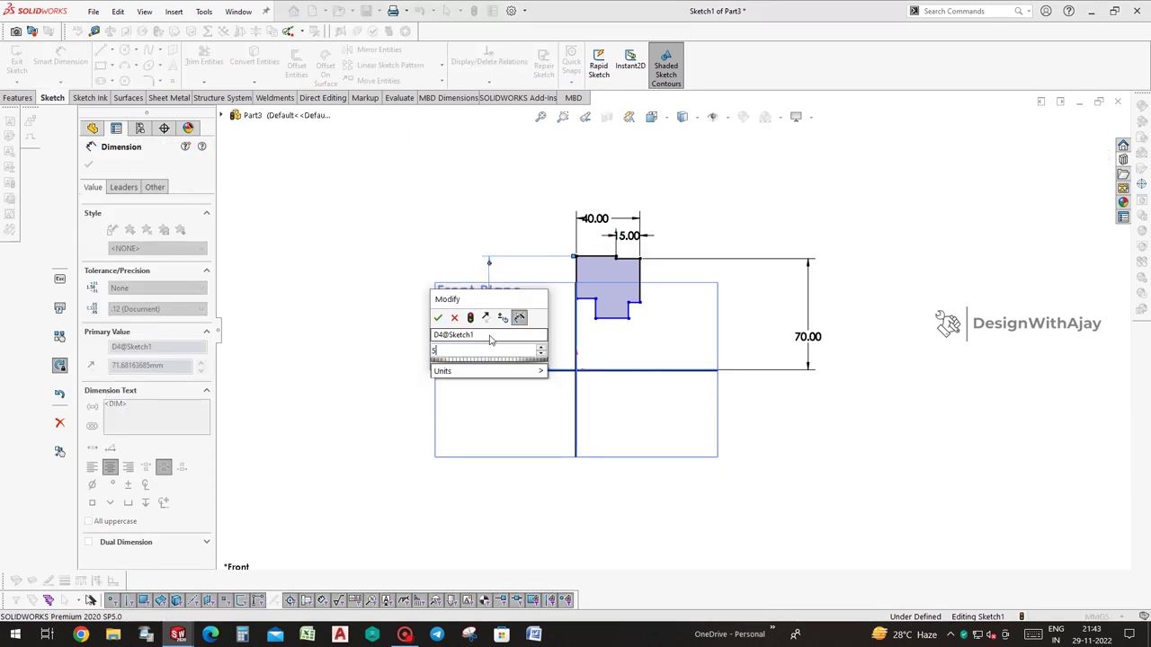
pyautogui.write('50')
pyautogui.press('Return')
pyautogui.click(701, 324)
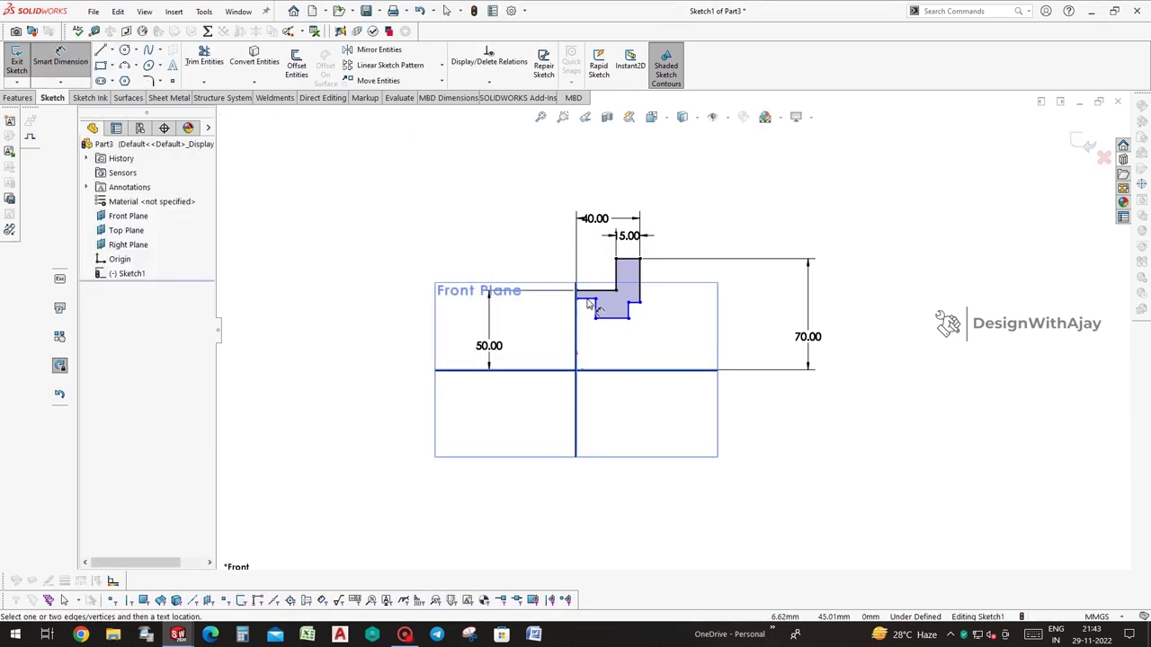
pyautogui.click(588, 298)
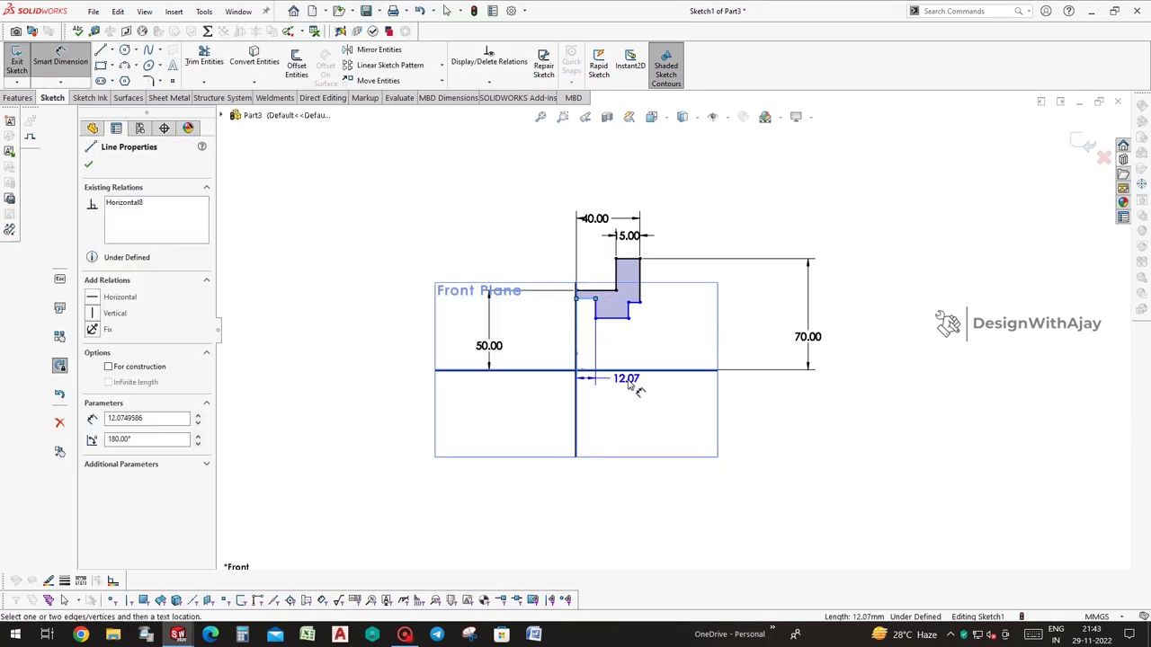
pyautogui.click(582, 368)
pyautogui.click(553, 334)
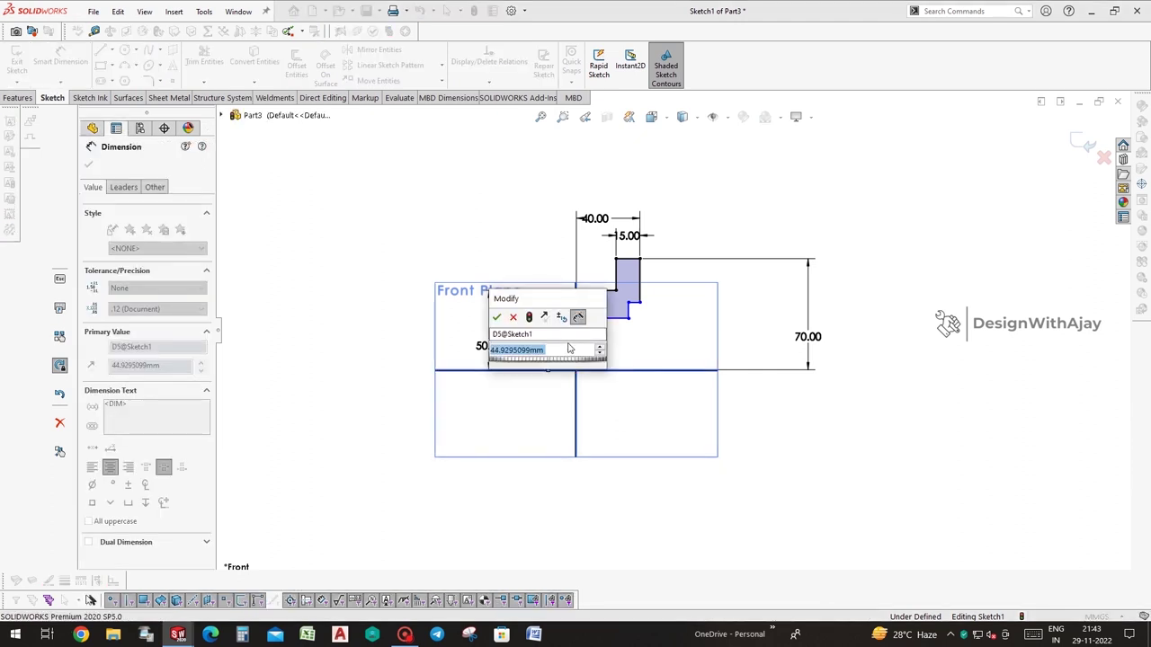
pyautogui.write('42.5')
pyautogui.press('Return')
# Dimension the lower steps with 25 mm and 30 mm values
pyautogui.click(612, 340)
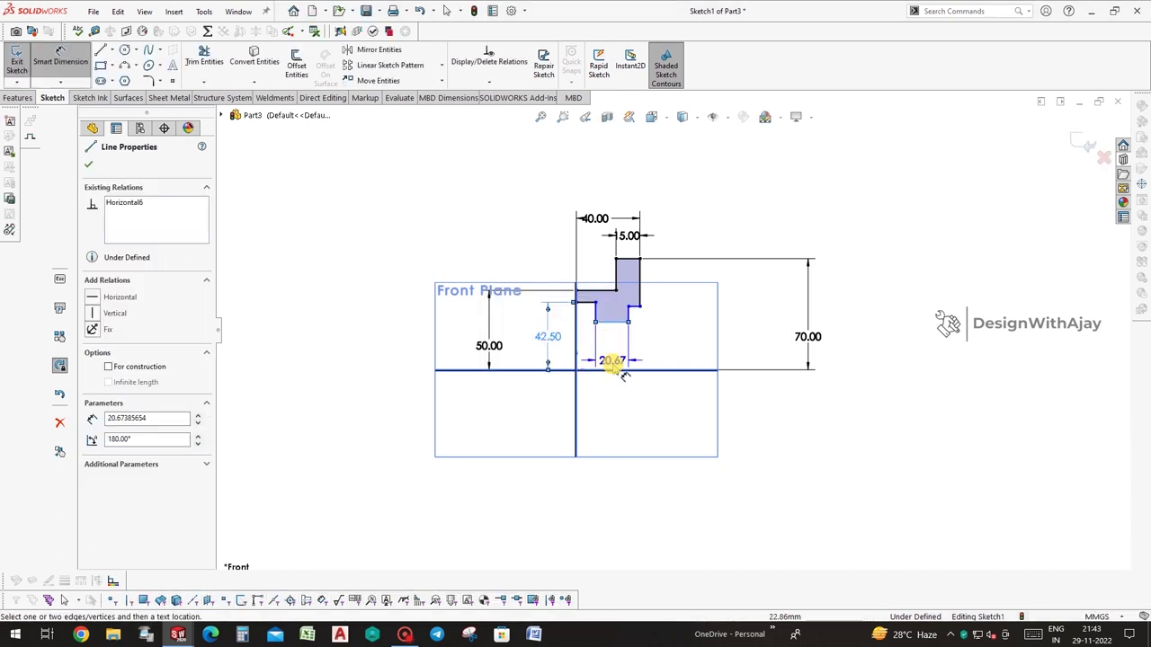
pyautogui.click(618, 359)
pyautogui.click(620, 361)
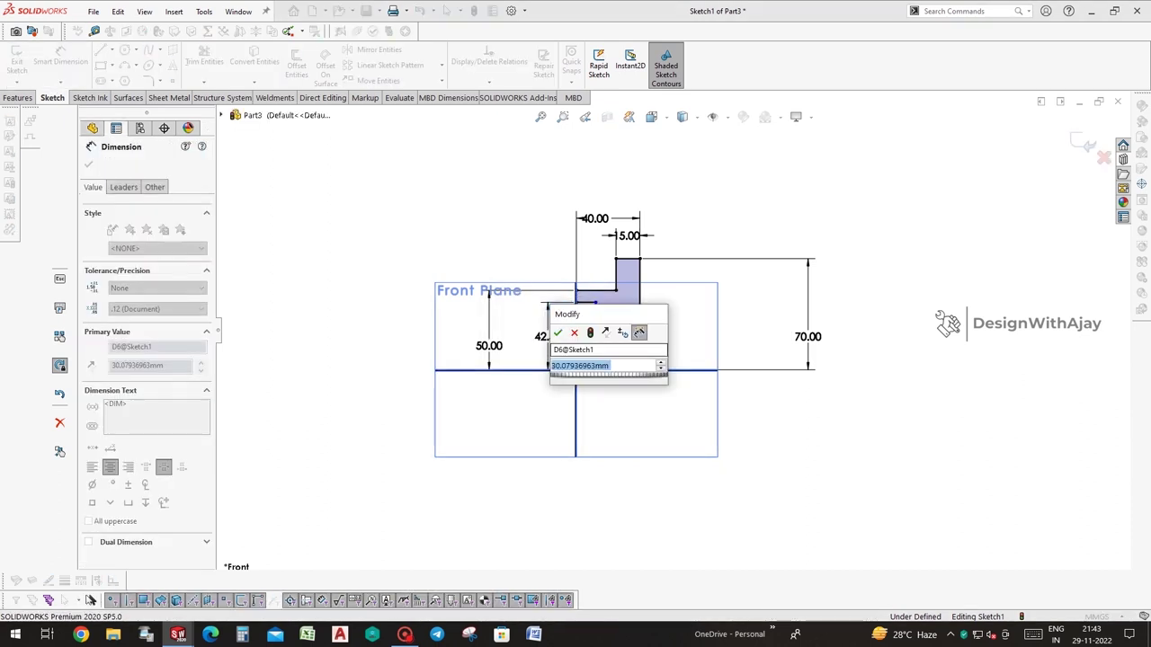
pyautogui.write('25')
pyautogui.press('Return')
pyautogui.click(636, 370)
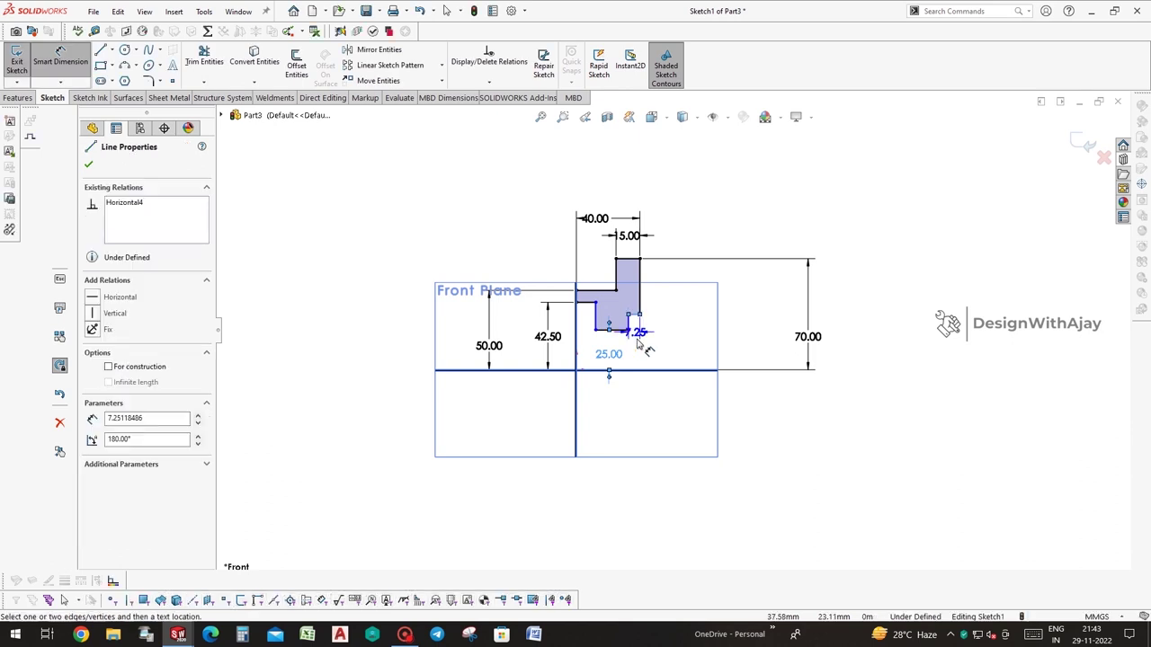
pyautogui.click(639, 370)
pyautogui.click(657, 354)
pyautogui.write('60/2')
pyautogui.press('Return')
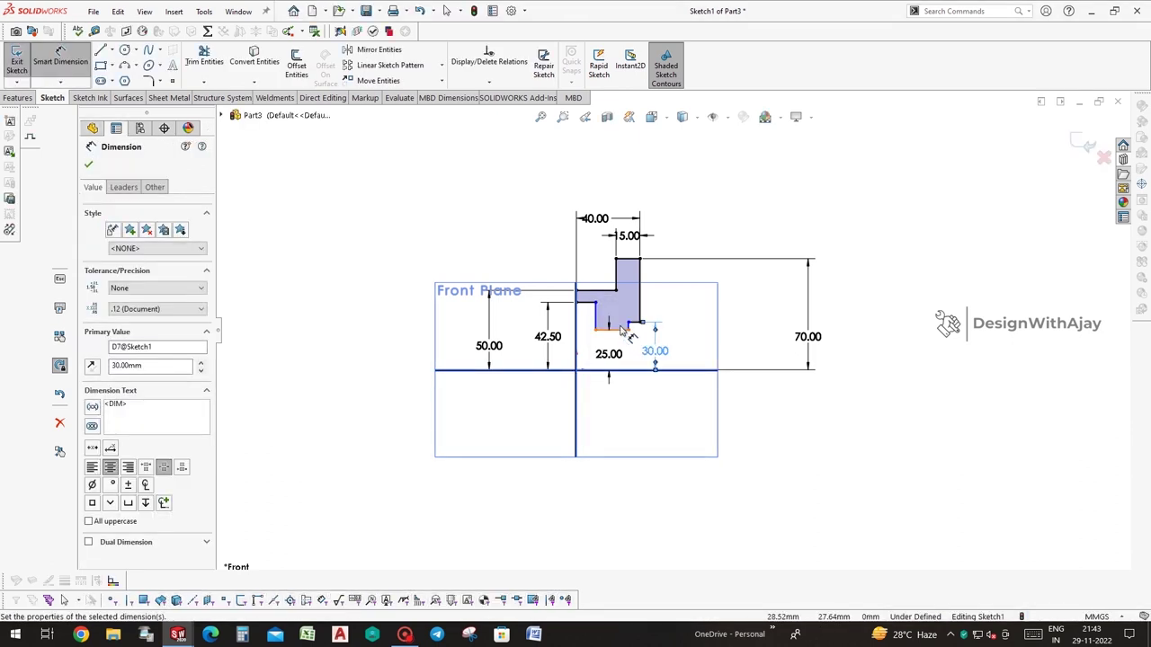
# Add the 10 mm step width and 20.75 mm length to fully define the sketch
pyautogui.click(641, 317)
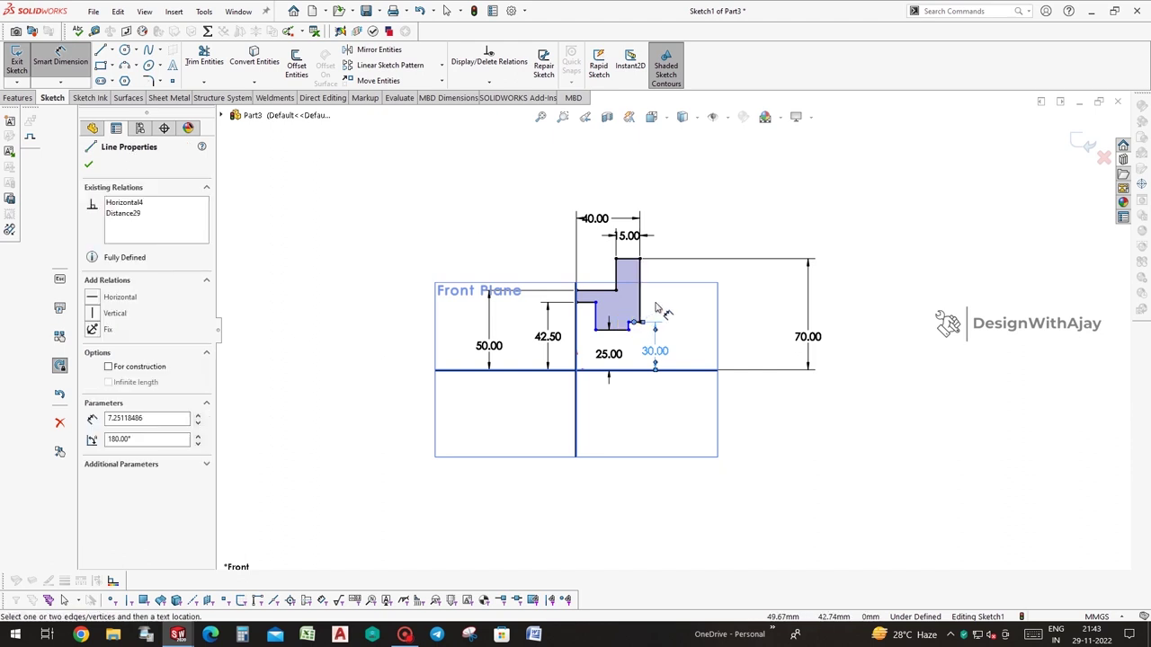
pyautogui.click(638, 324)
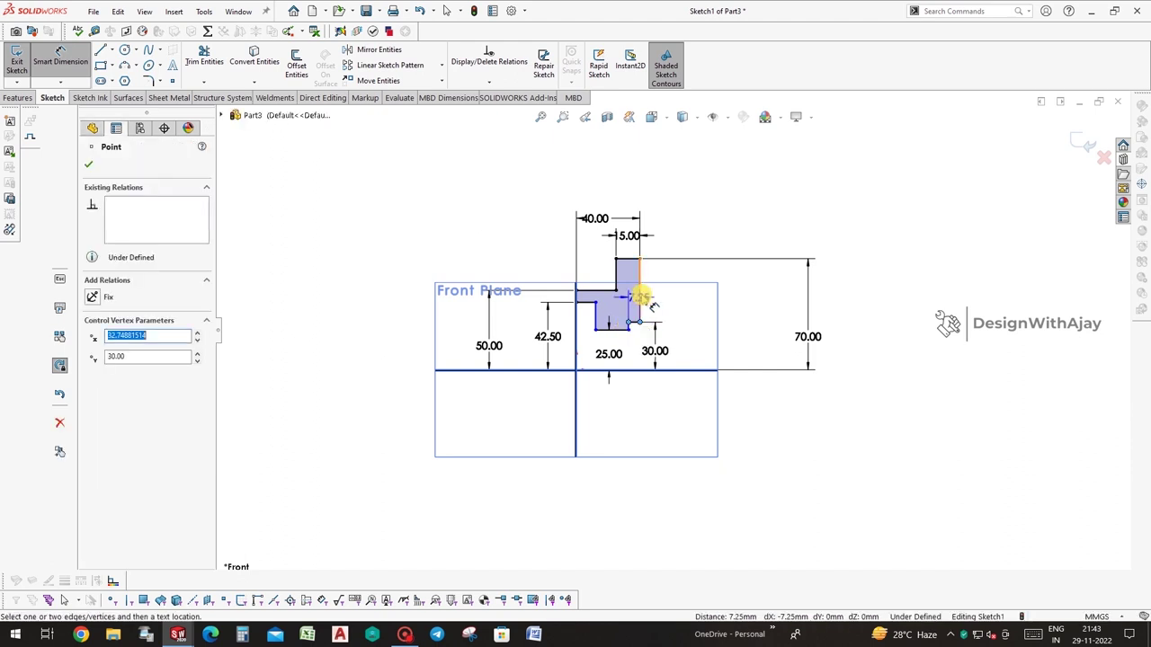
pyautogui.click(673, 303)
pyautogui.write('10')
pyautogui.press('Return')
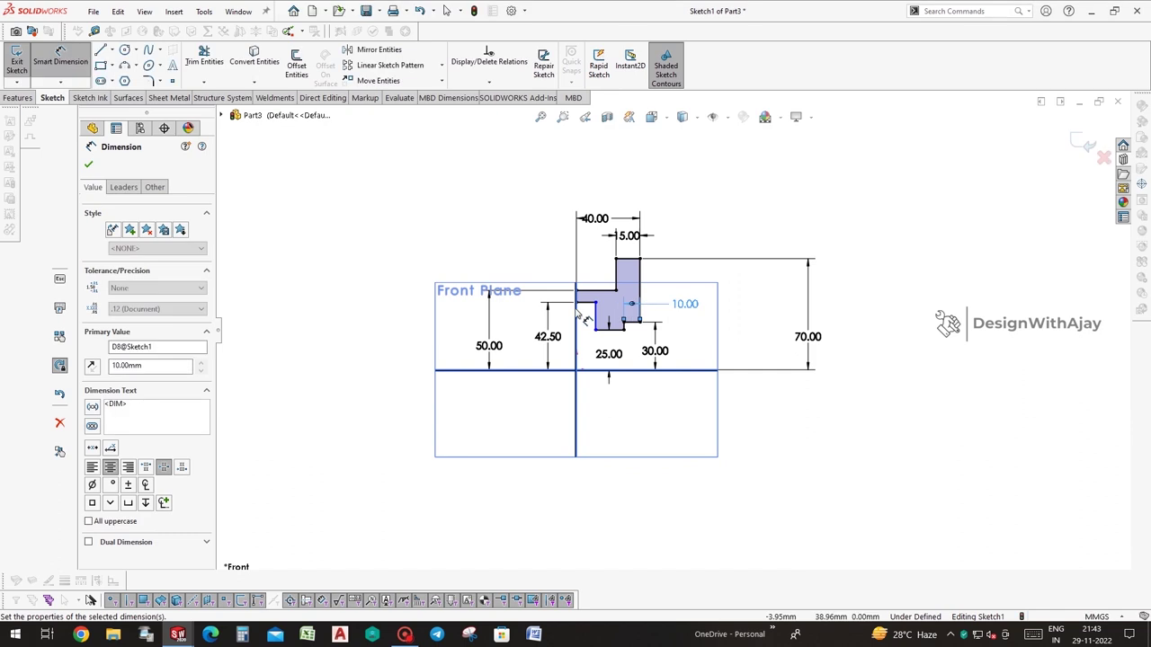
pyautogui.click(585, 306)
pyautogui.click(586, 270)
pyautogui.write('20.7')
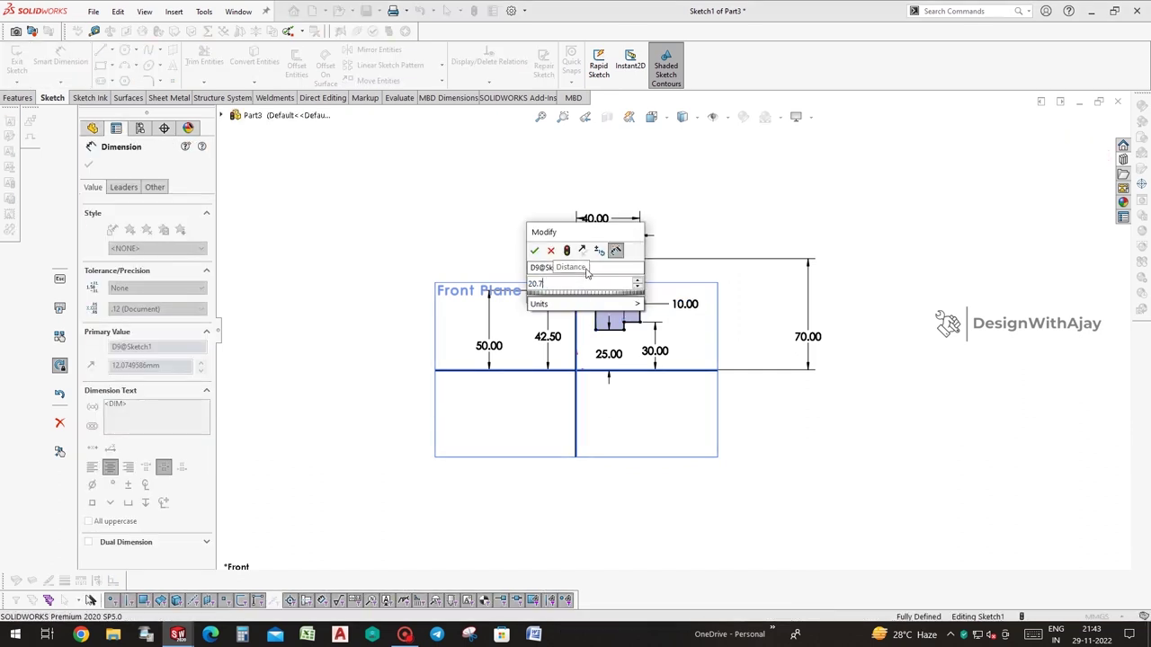
pyautogui.write('5')
pyautogui.press('Return')
pyautogui.click(685, 304)
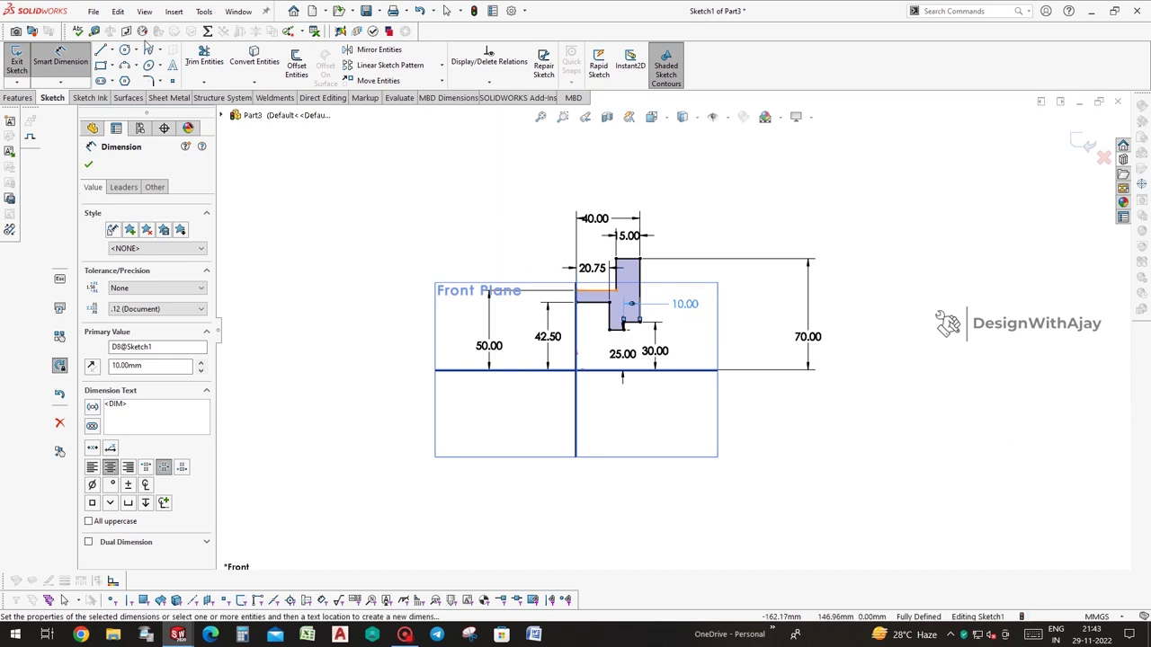
pyautogui.click(111, 51)
# Draw a horizontal centreline and revolve the profile 360° around it into a ring
pyautogui.click(126, 79)
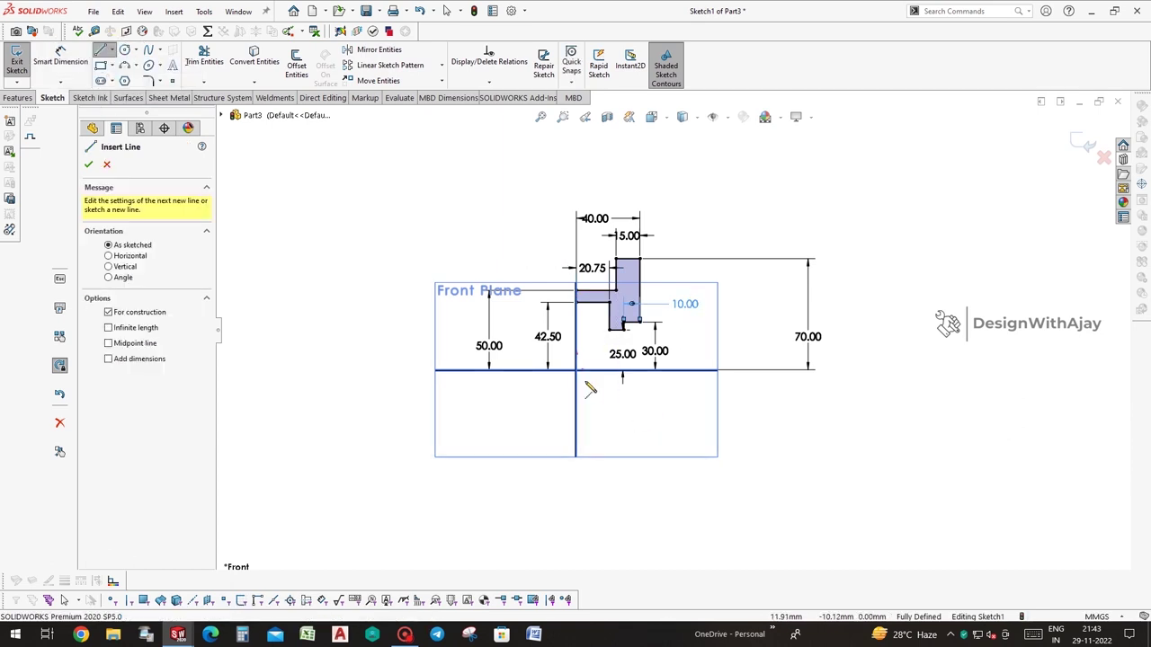
pyautogui.click(576, 370)
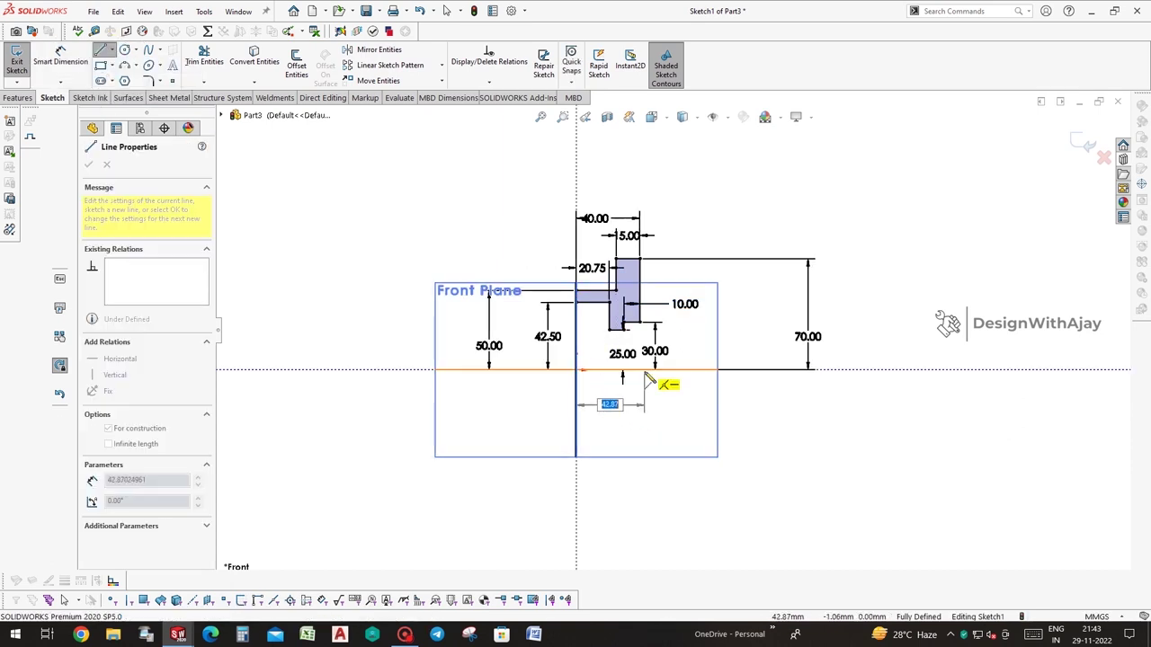
pyautogui.click(20, 98)
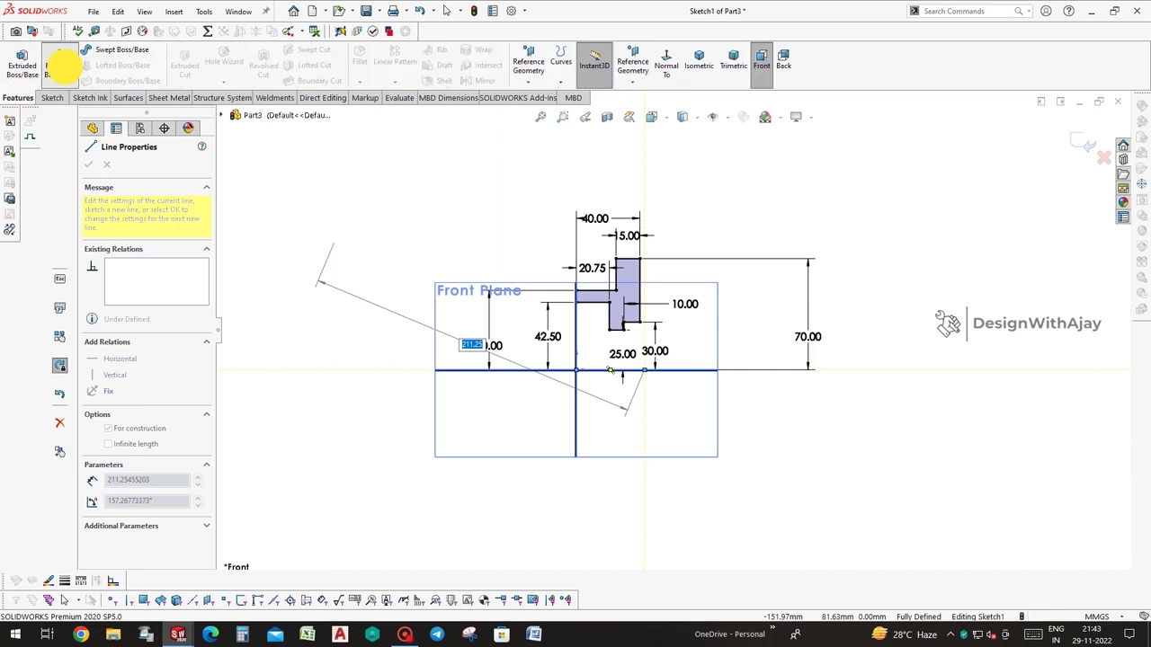
pyautogui.click(61, 65)
pyautogui.click(1077, 141)
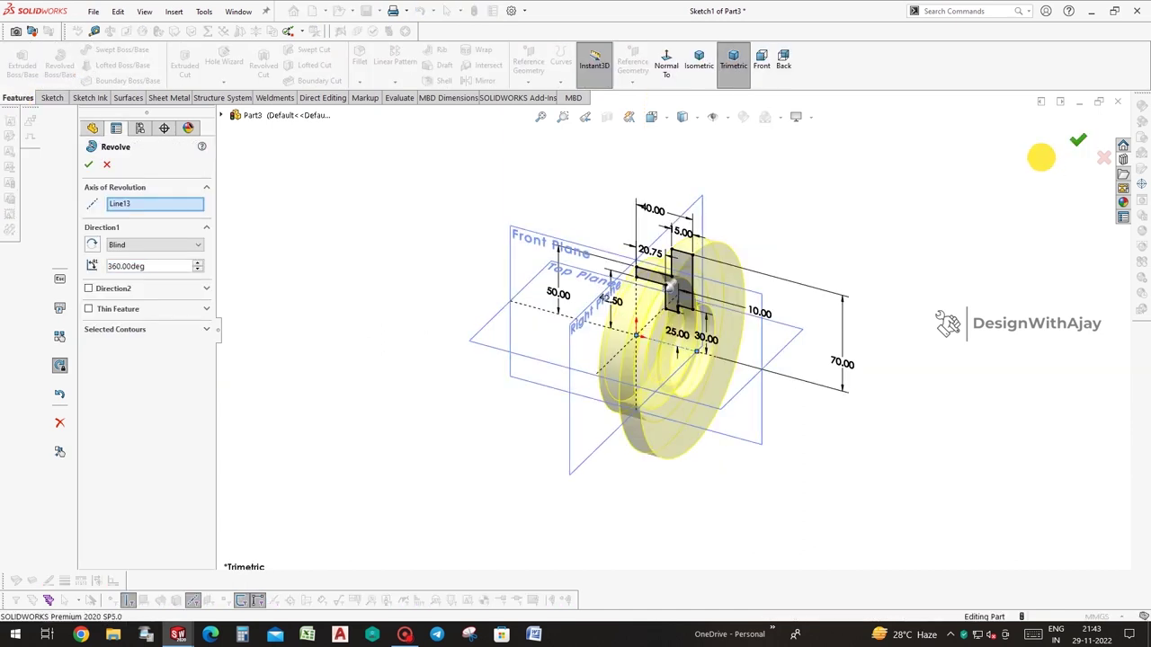
# Start a new sketch on the ring's flat face and view it Normal To
pyautogui.click(726, 284)
pyautogui.click(789, 245)
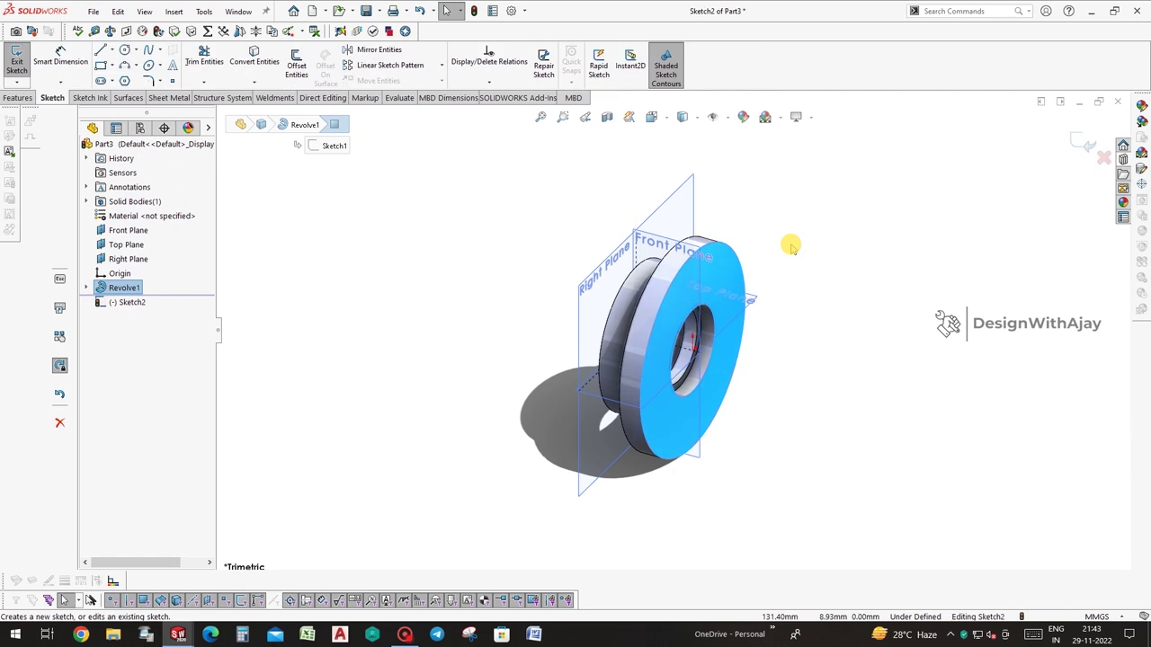
pyautogui.click(5, 99)
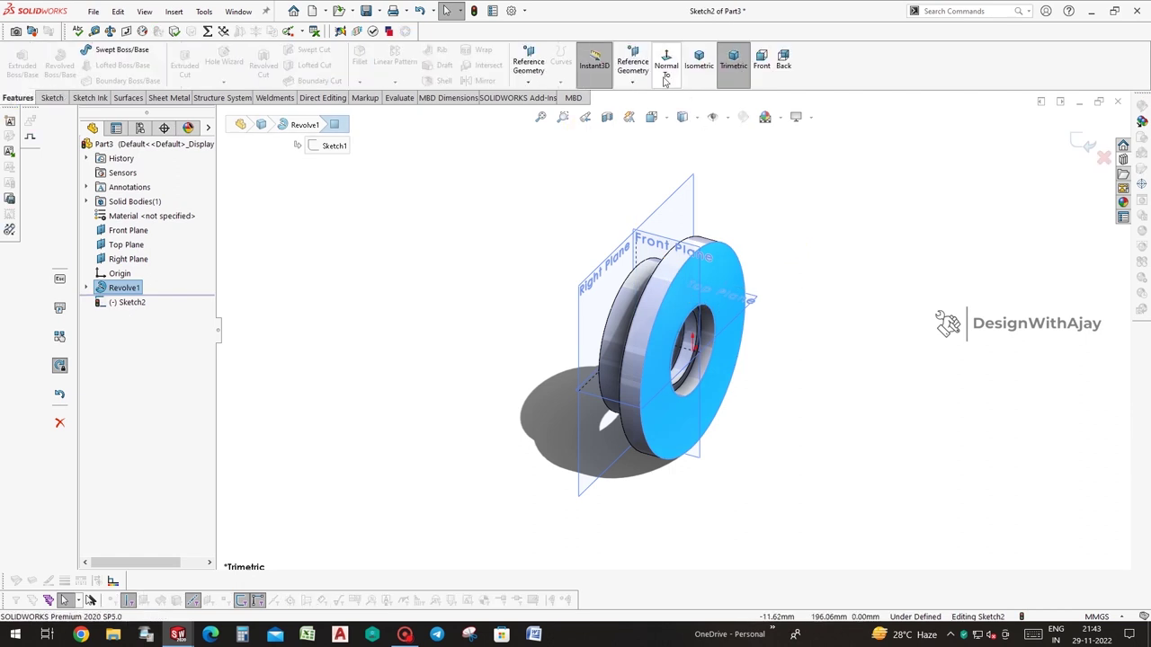
pyautogui.hotkey('ctrl', '8')
pyautogui.click(52, 97)
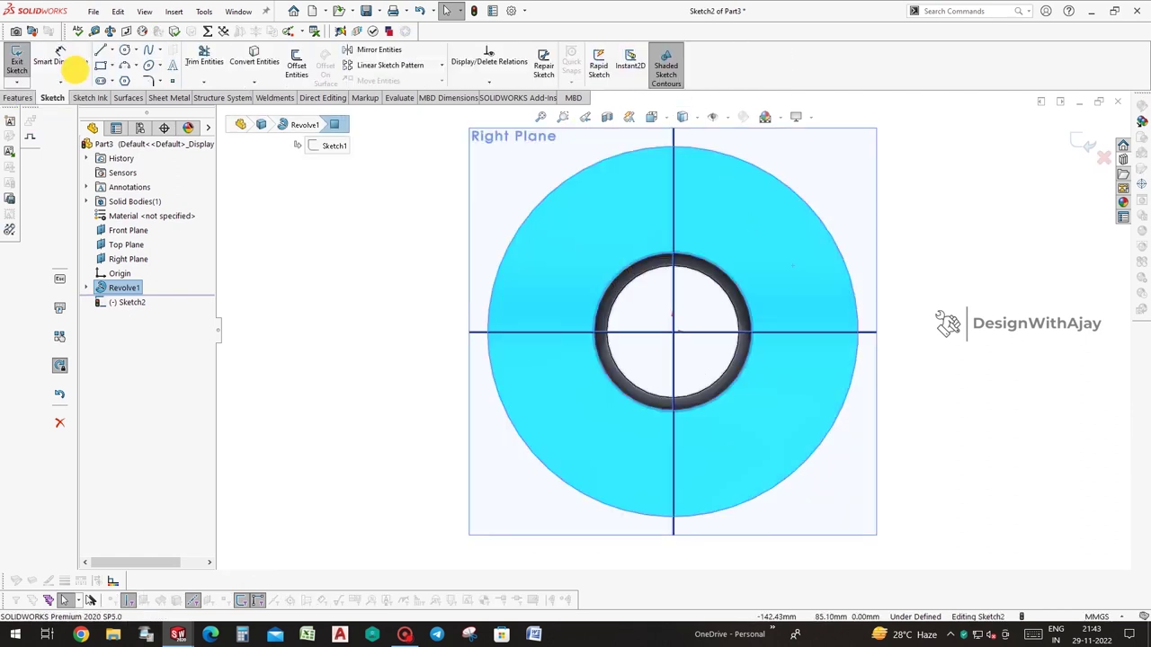
# Draw a Ø120 circle at the origin and make it construction geometry
pyautogui.click(124, 52)
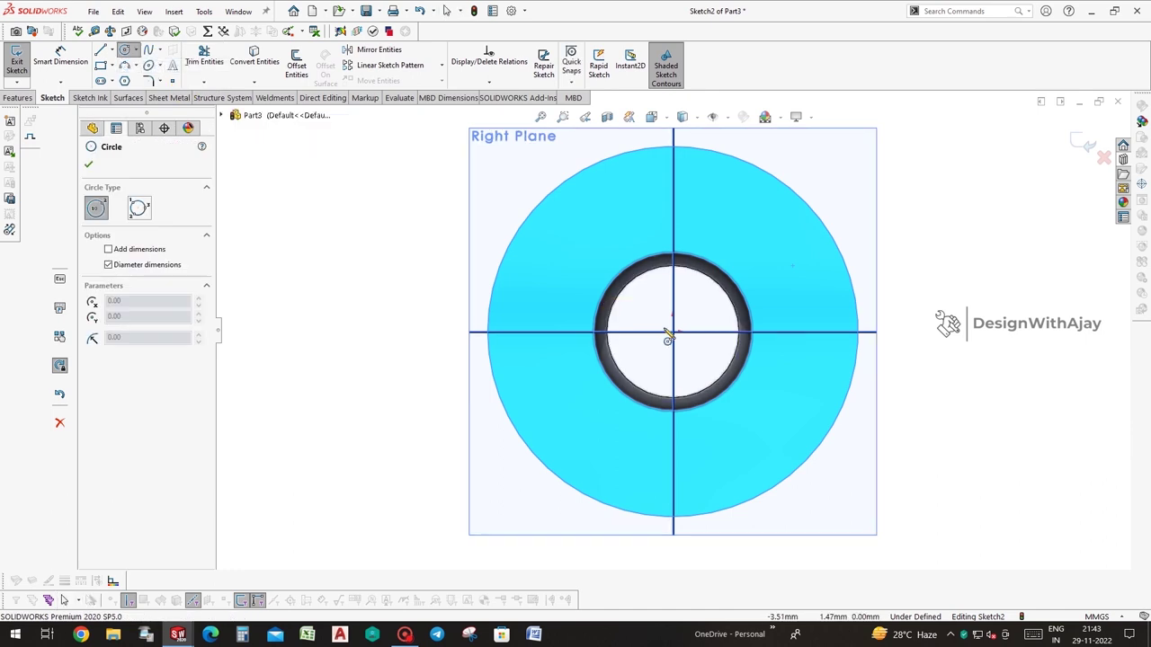
pyautogui.moveTo(672, 333); pyautogui.dragTo(767, 483)
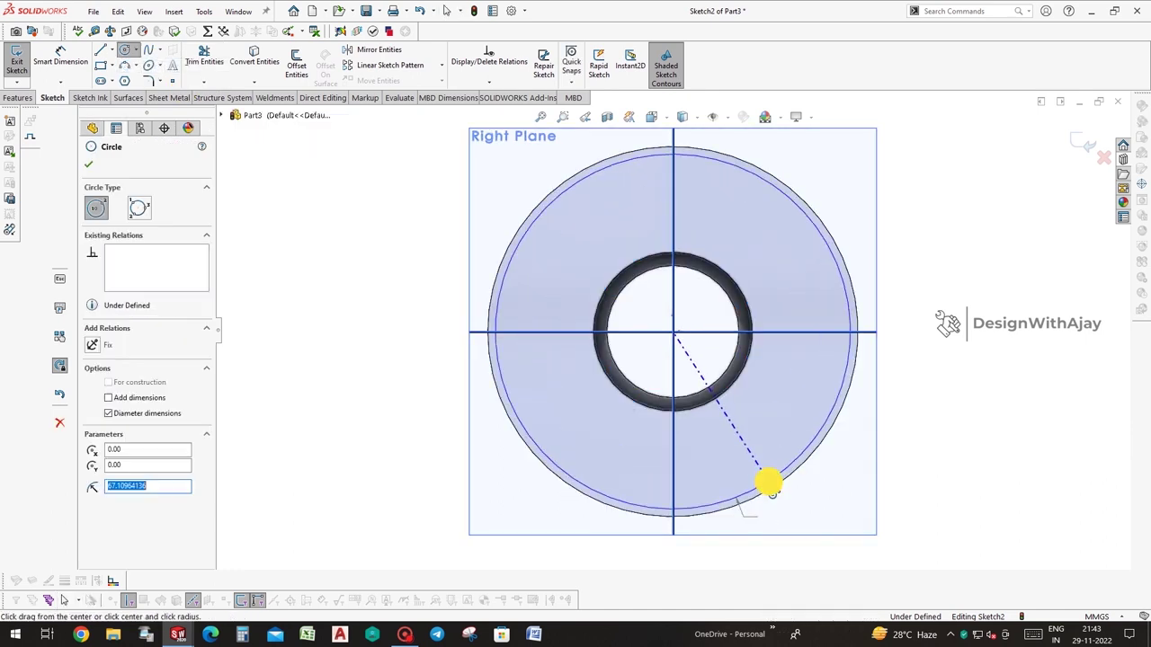
pyautogui.press('Escape')
pyautogui.moveTo(818, 308); pyautogui.dragTo(817, 236, button='right')
pyautogui.click(815, 224)
pyautogui.click(786, 185)
pyautogui.write('12')
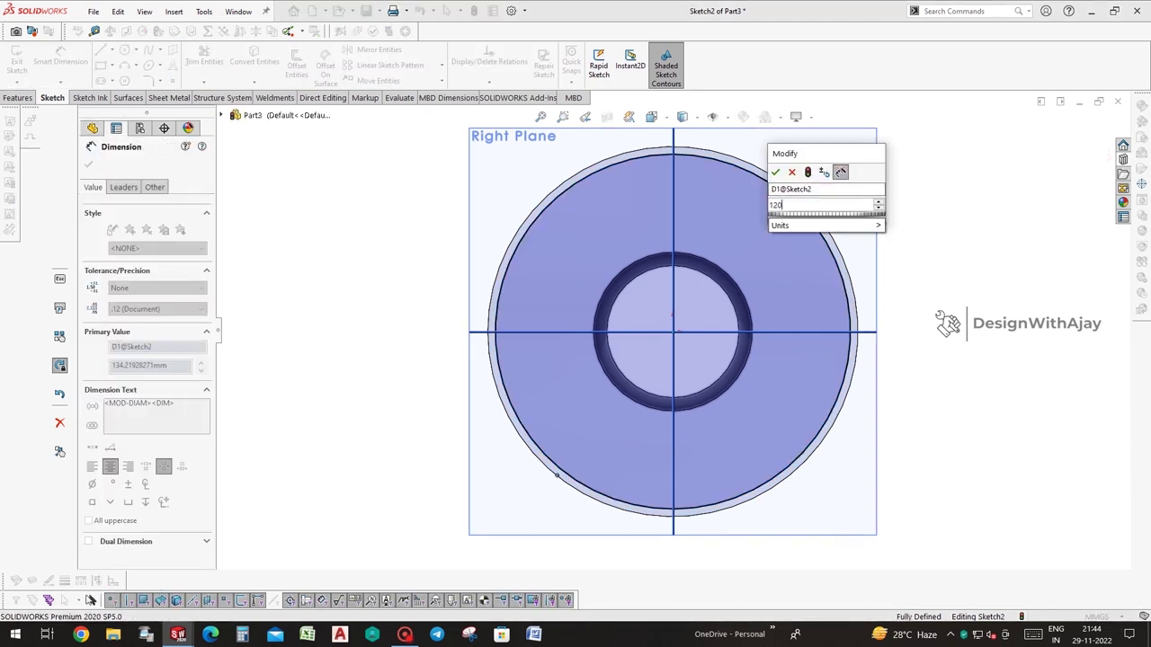
pyautogui.write('0')
pyautogui.press('Return')
pyautogui.click(791, 226)
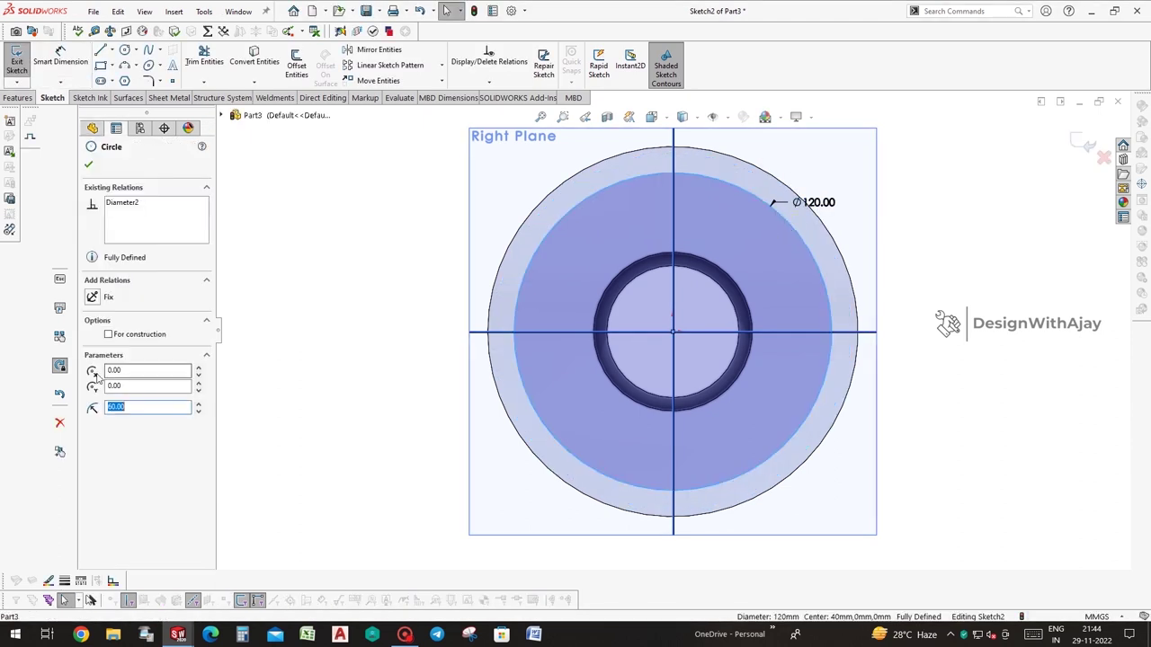
pyautogui.click(109, 335)
pyautogui.press('Escape')
# Sketch a small circle centred on the construction circle and a centreline from the origin to it
pyautogui.moveTo(570, 374); pyautogui.dragTo(665, 369, button='right')
pyautogui.scroll(-2, 794, 317)
pyautogui.scroll(-1, 733, 193)
pyautogui.click(727, 182)
pyautogui.click(730, 219)
pyautogui.press('Escape')
pyautogui.click(113, 51)
pyautogui.click(131, 79)
pyautogui.click(502, 342)
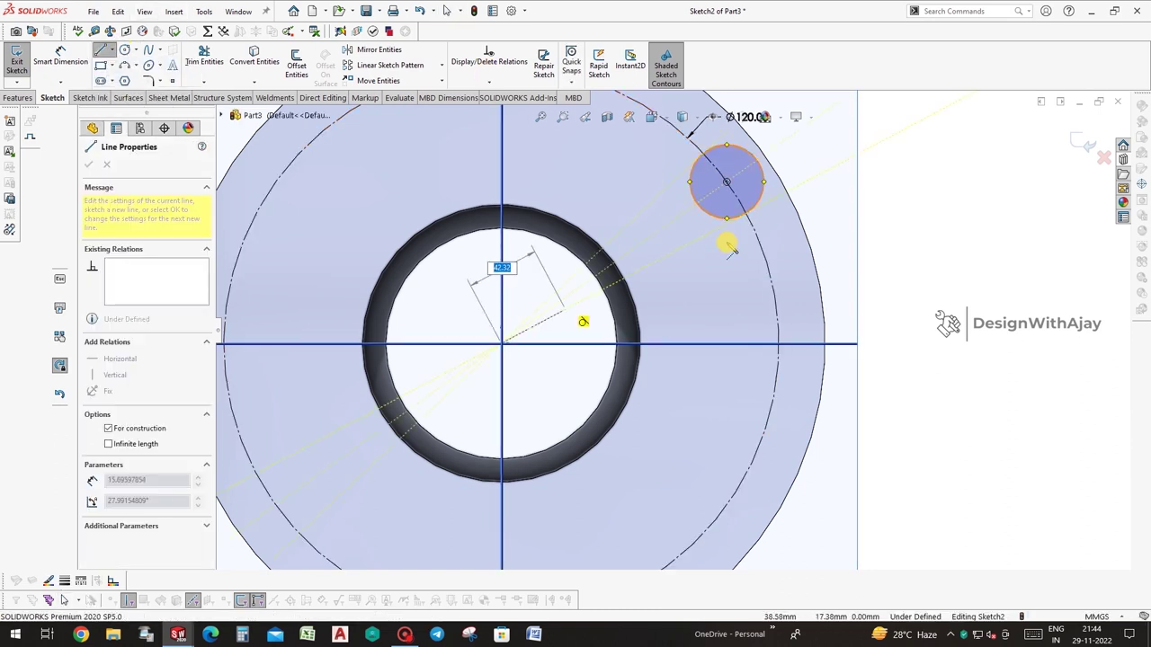
pyautogui.click(726, 182)
pyautogui.press('Escape')
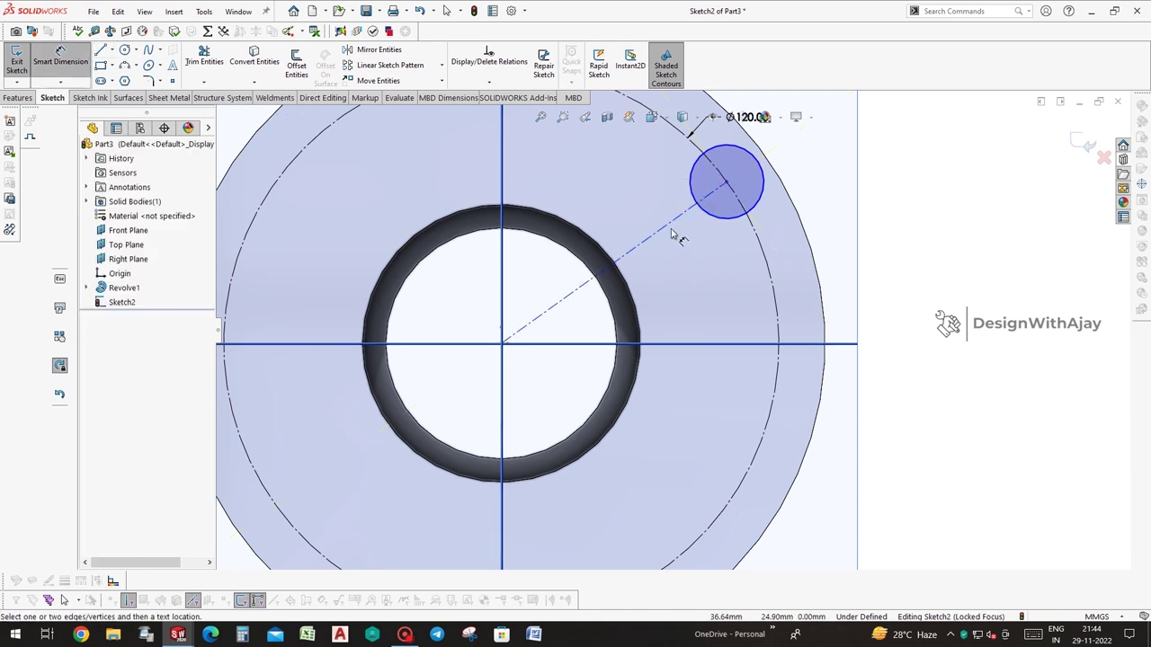
# Set the centreline at 30° from horizontal and give the small circle a 14.5 mm diameter
pyautogui.click(677, 236)
pyautogui.click(708, 345)
pyautogui.click(704, 328)
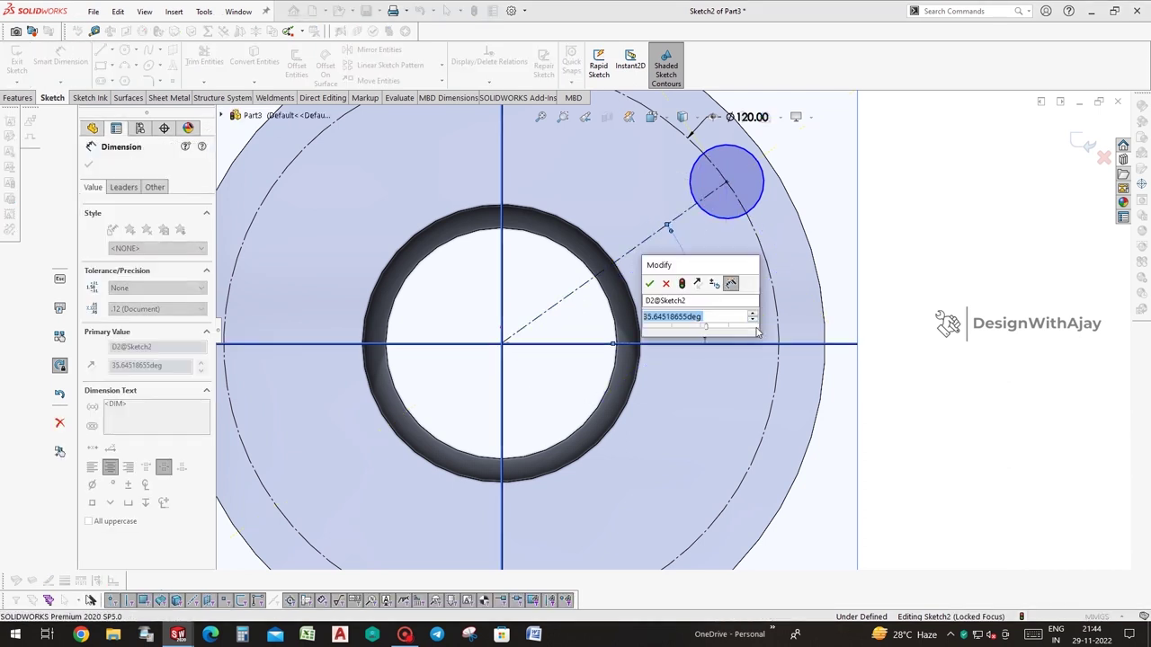
pyautogui.write('30')
pyautogui.press('Return')
pyautogui.scroll(3, 952, 317)
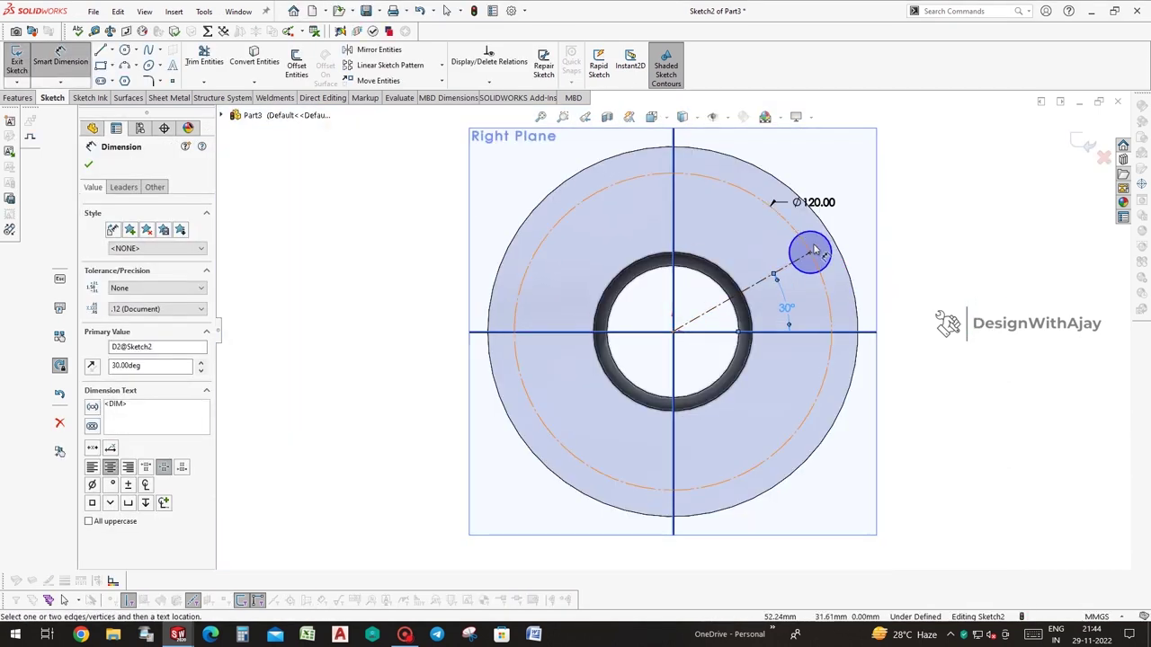
pyautogui.click(875, 313)
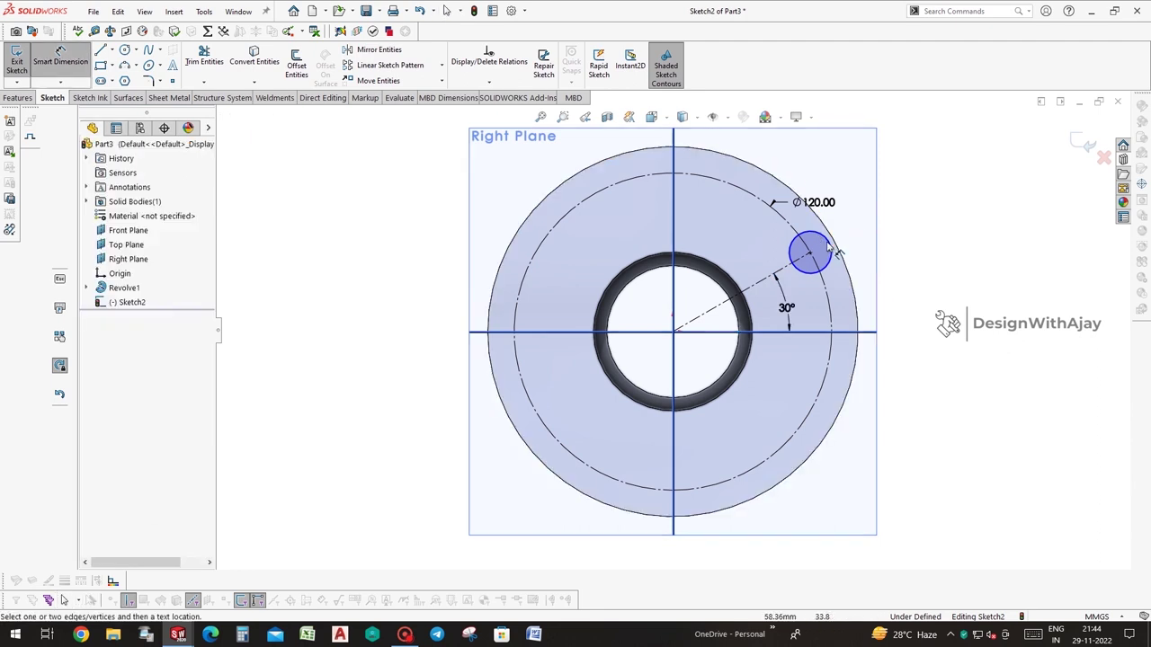
pyautogui.click(849, 206)
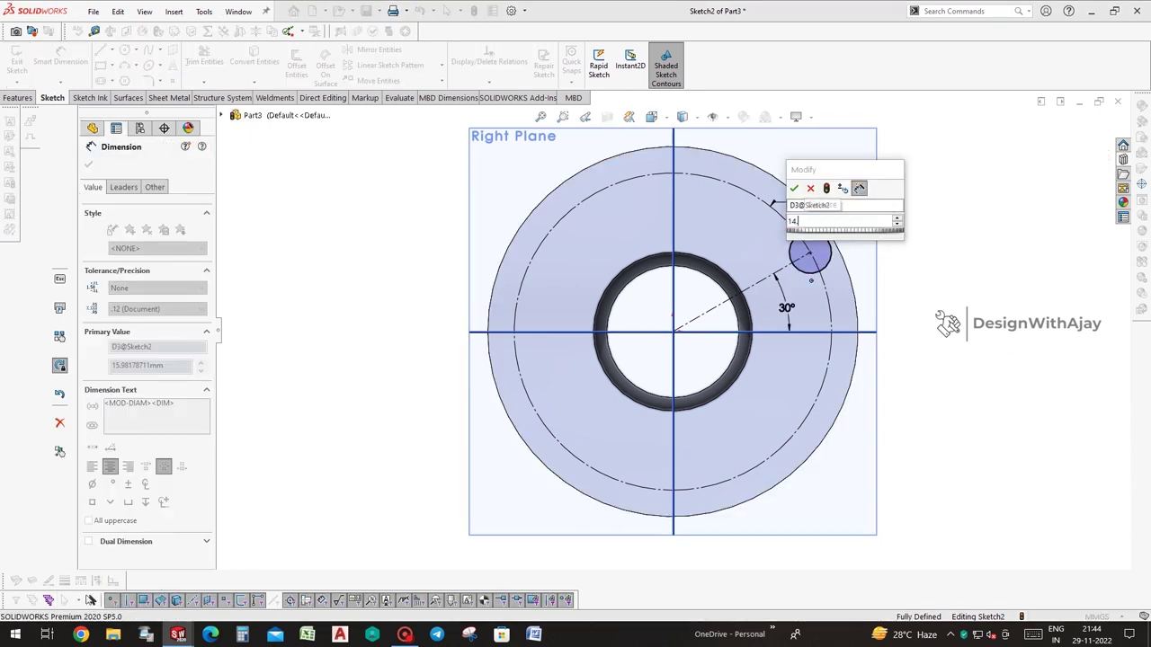
pyautogui.press('Return')
pyautogui.moveTo(960, 277); pyautogui.dragTo(921, 328, button='middle')
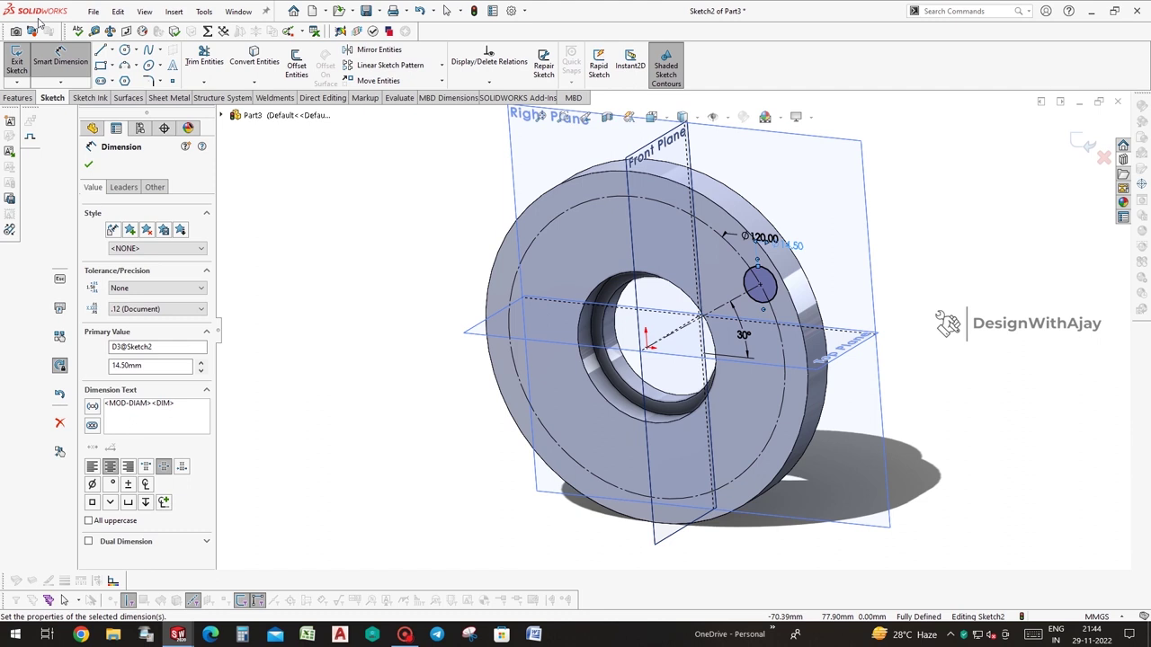
pyautogui.click(16, 95)
pyautogui.click(184, 64)
# Extrude-cut the small circle 63 mm deep through the ring
pyautogui.moveTo(919, 404)
pyautogui.mouseDown(button='middle')
pyautogui.moveTo(787, 413)
pyautogui.moveTo(662, 311)
pyautogui.mouseUp(button='middle')
pyautogui.moveTo(665, 341); pyautogui.dragTo(784, 309)
pyautogui.click(1077, 139)
pyautogui.moveTo(973, 213)
pyautogui.mouseDown(button='middle')
pyautogui.moveTo(863, 233)
pyautogui.moveTo(971, 192)
pyautogui.mouseUp(button='middle')
# Edit the Cut-Extrude1 sketch to change the hole diameter from 14.50 to 11 mm
pyautogui.click(128, 302)
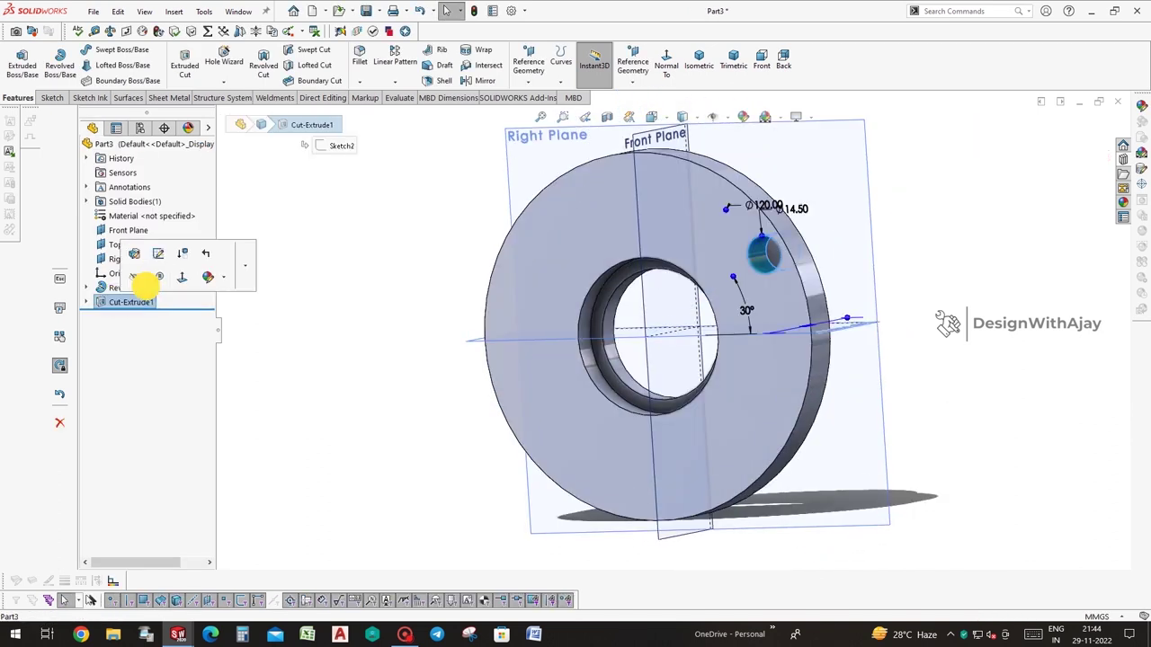
pyautogui.click(157, 254)
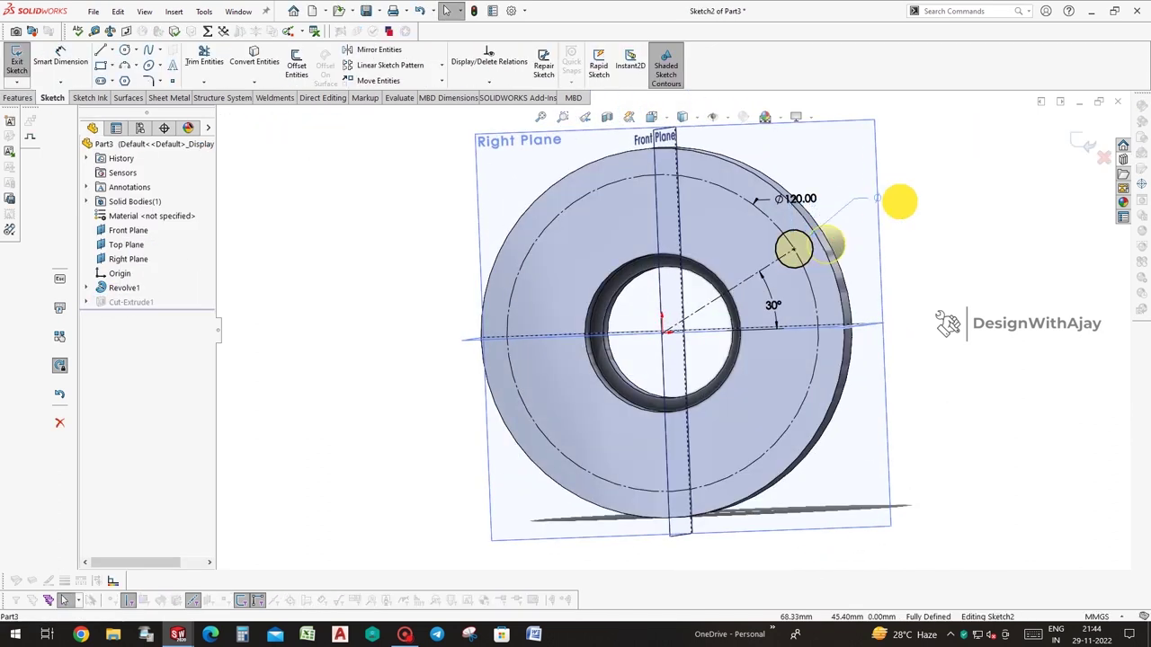
pyautogui.click(903, 200)
pyautogui.doubleClick(905, 201)
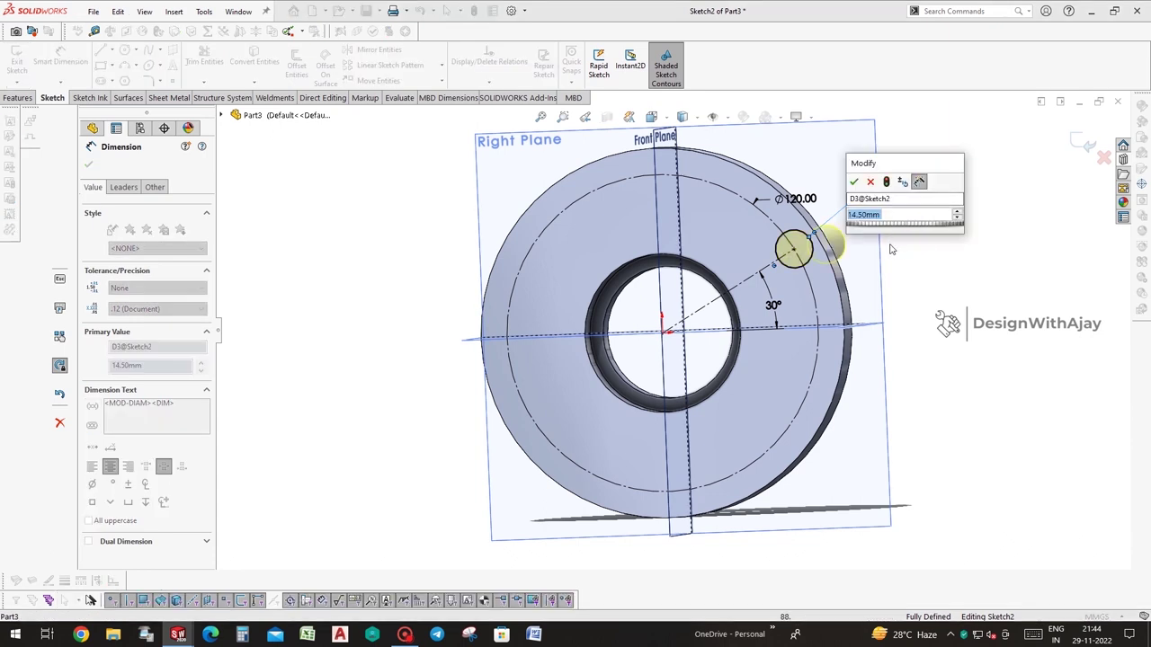
pyautogui.write('11')
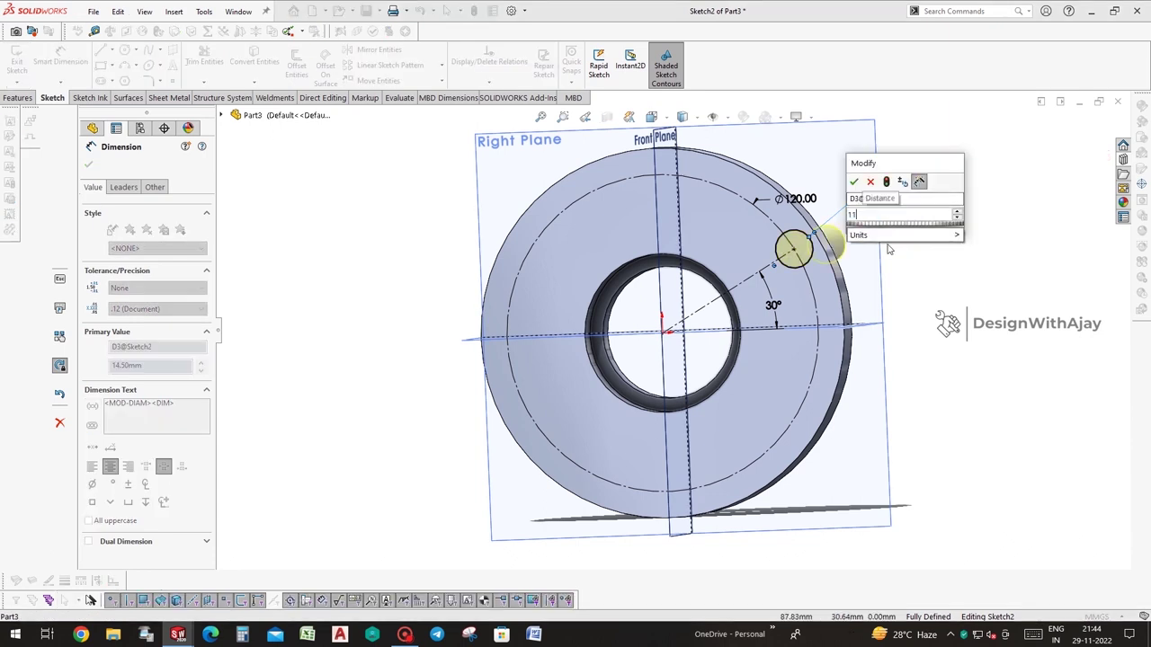
pyautogui.press('Return')
pyautogui.click(1083, 137)
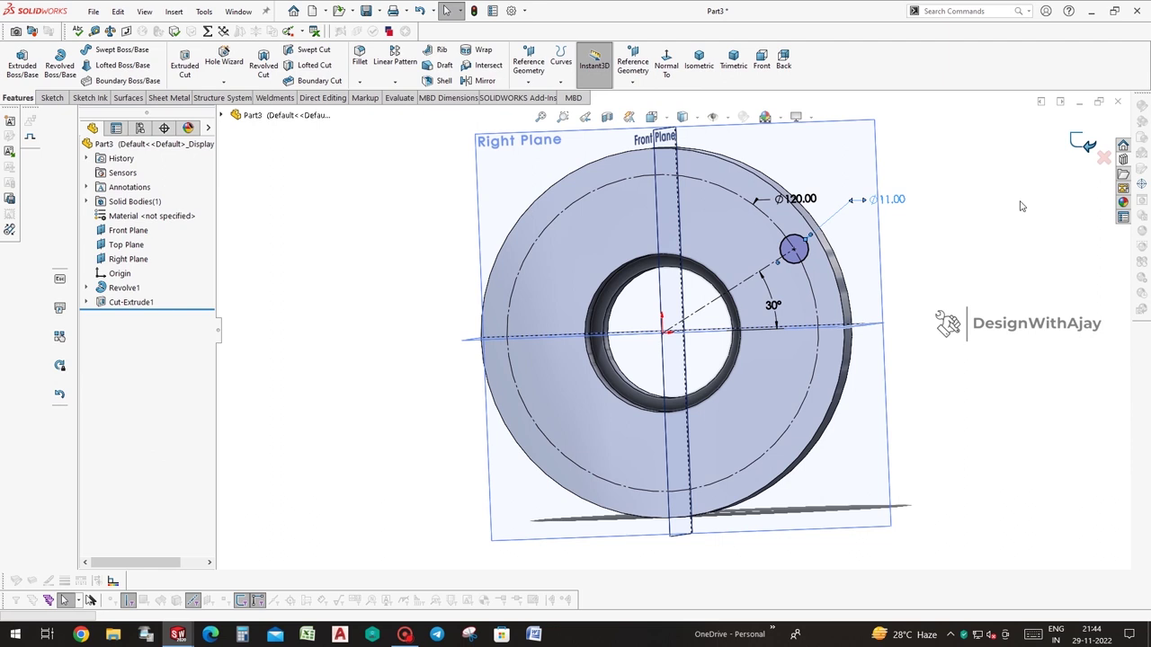
pyautogui.moveTo(1001, 177); pyautogui.dragTo(745, 277, button='middle')
pyautogui.scroll(-3, 776, 268)
pyautogui.click(777, 268)
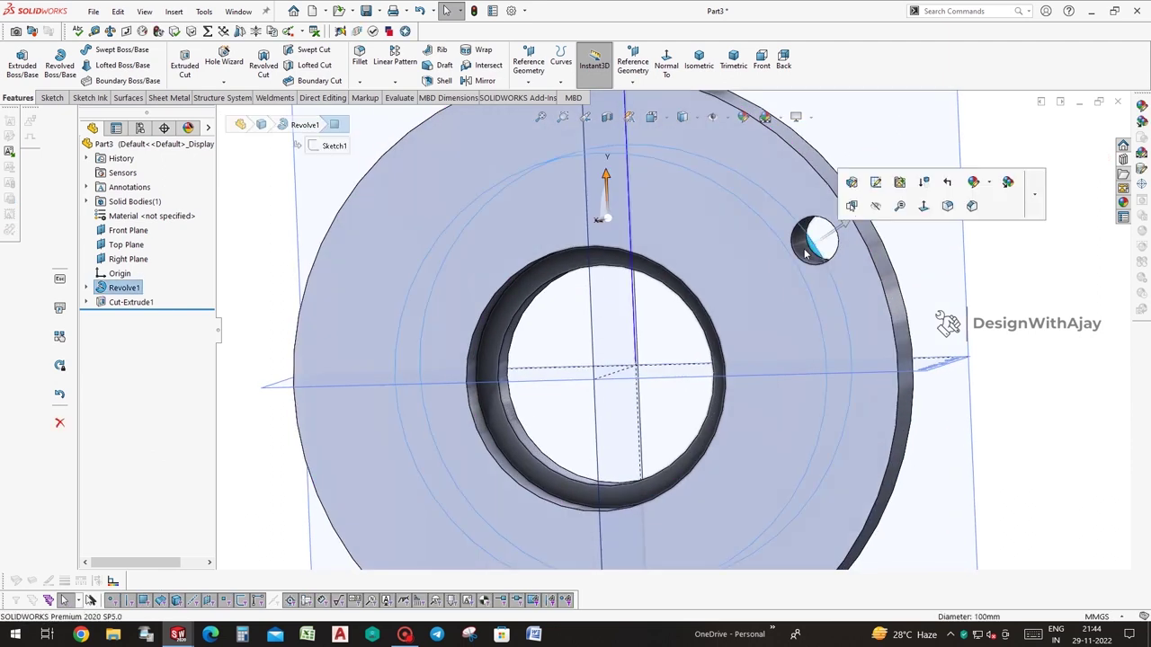
pyautogui.scroll(5, 673, 331)
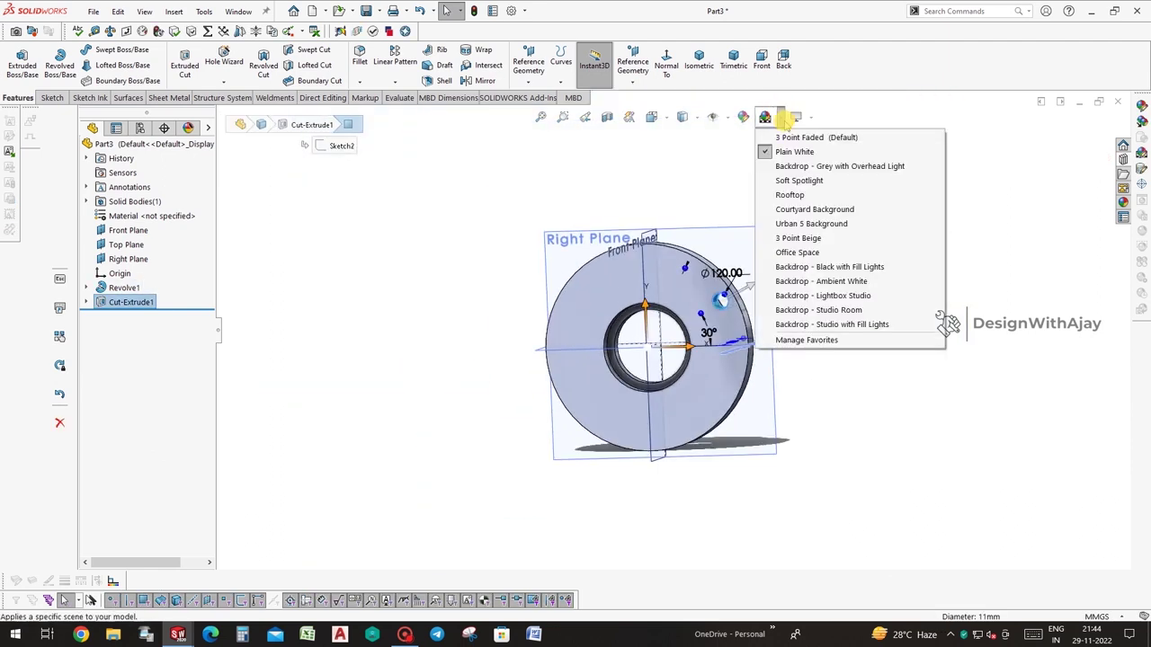
# Pattern the bolt hole six times around the flange's circular edge as CirPattern1
pyautogui.click(257, 33)
pyautogui.click(393, 82)
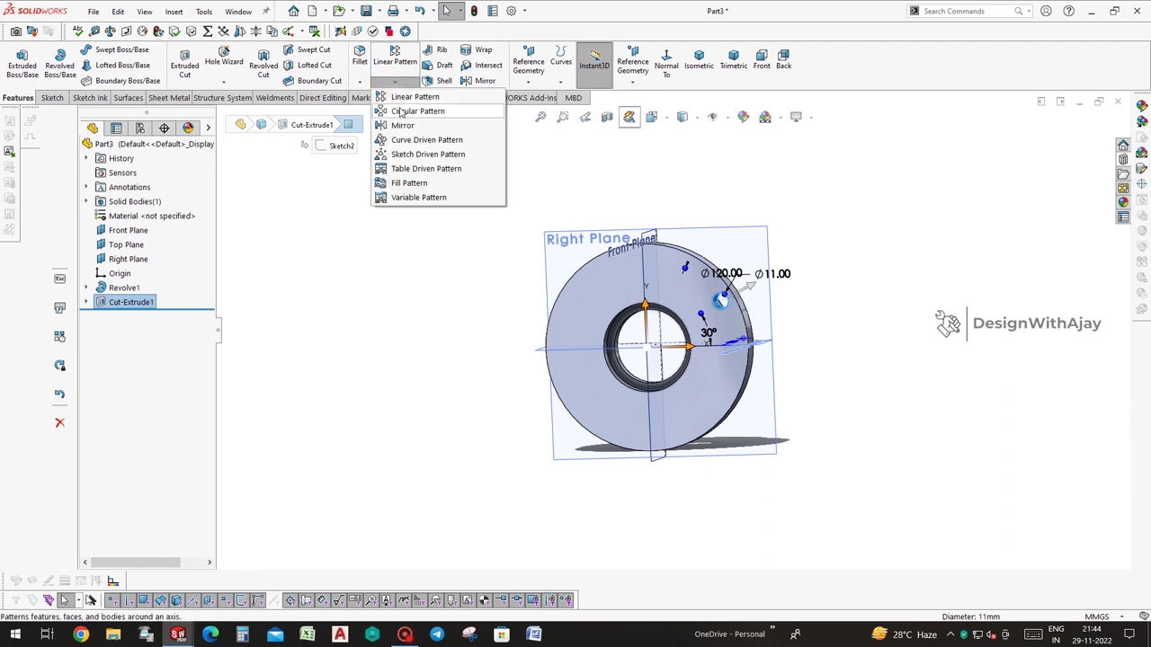
pyautogui.click(412, 110)
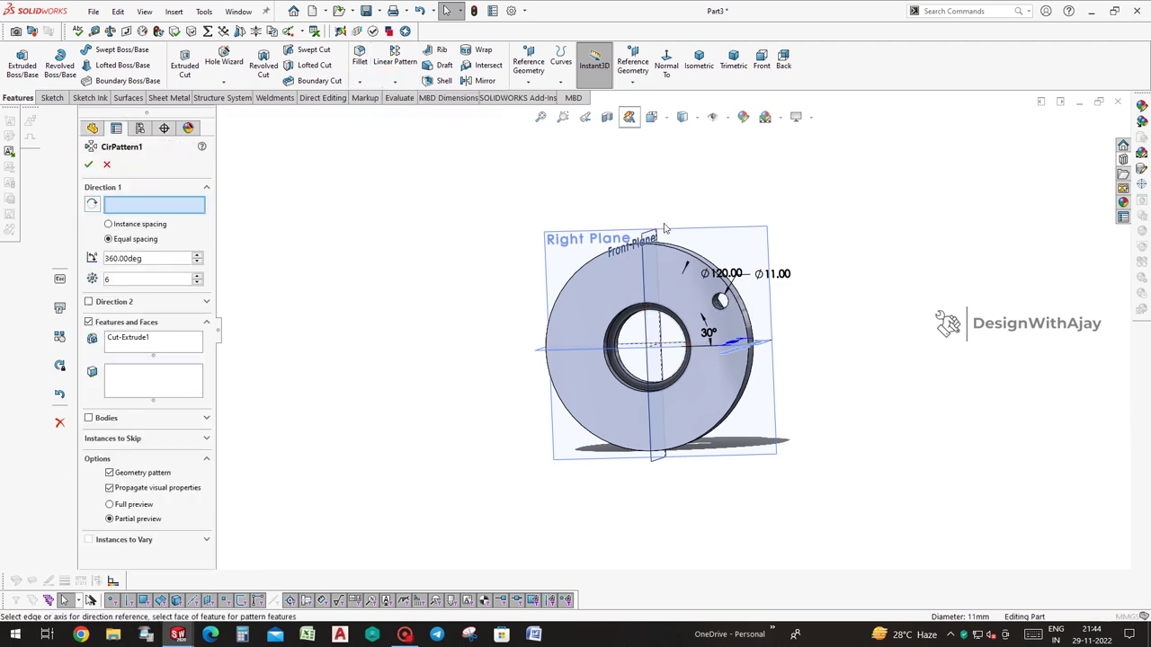
pyautogui.click(624, 385)
pyautogui.click(1078, 139)
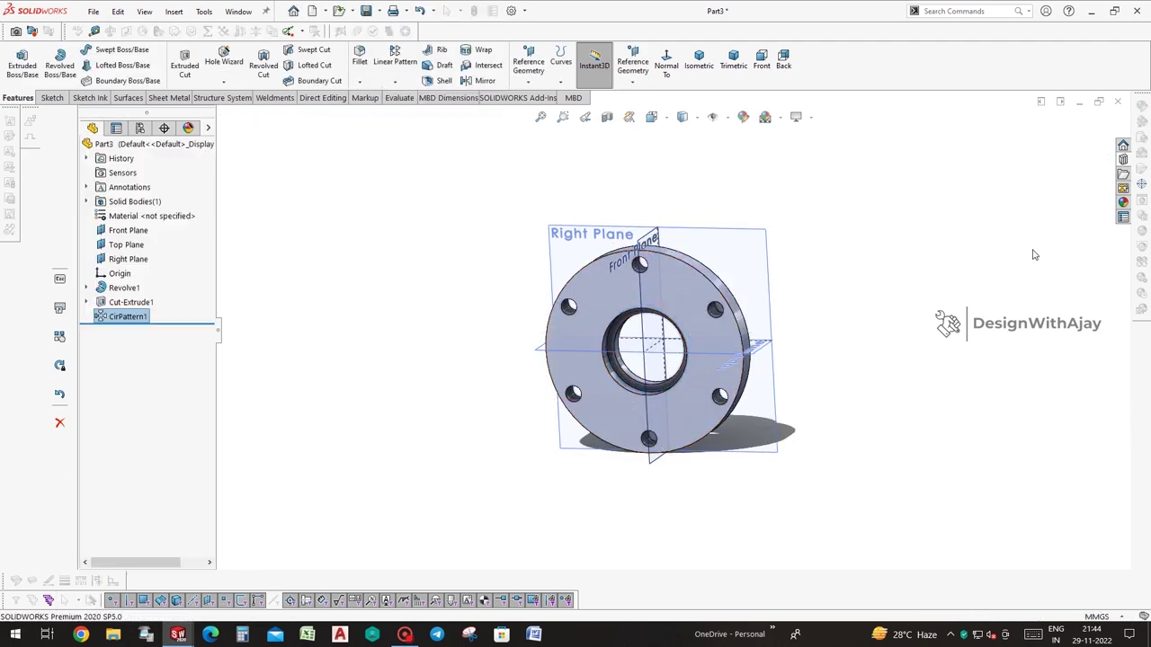
pyautogui.moveTo(956, 275); pyautogui.dragTo(745, 336, button='middle')
# Save the part as 'Bearing Housing For Bevel Gear box'
pyautogui.hotkey('ctrl', 's')
pyautogui.write('Bearing Housing For Bevel Gear box')
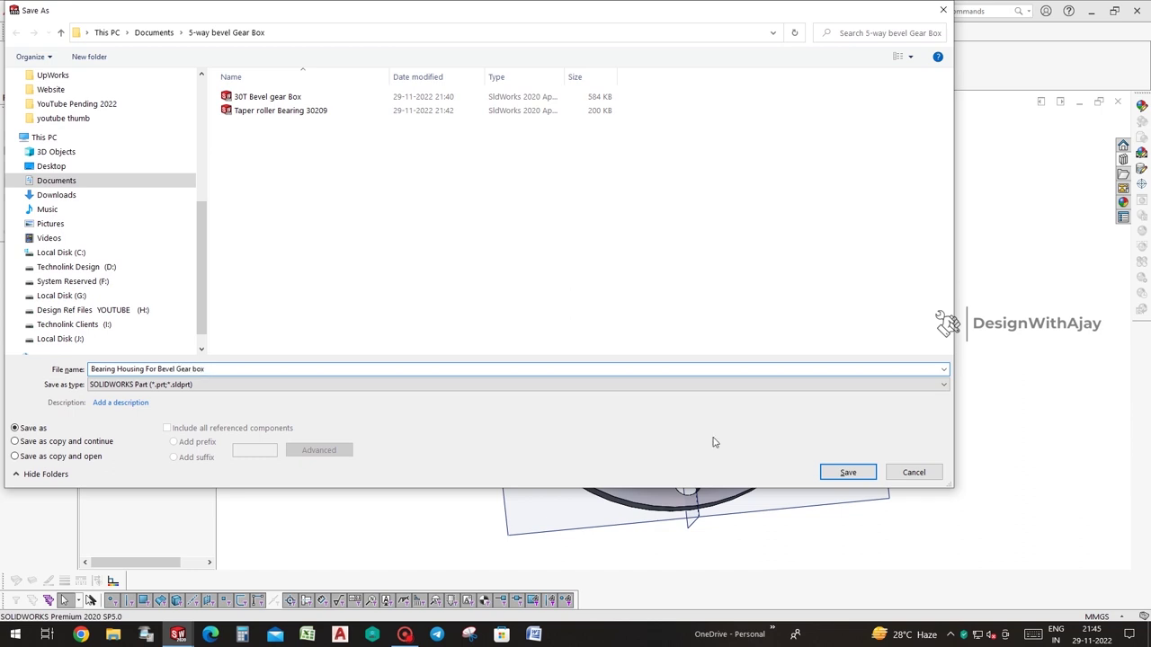
pyautogui.click(872, 476)
pyautogui.moveTo(796, 335); pyautogui.dragTo(815, 360, button='middle')
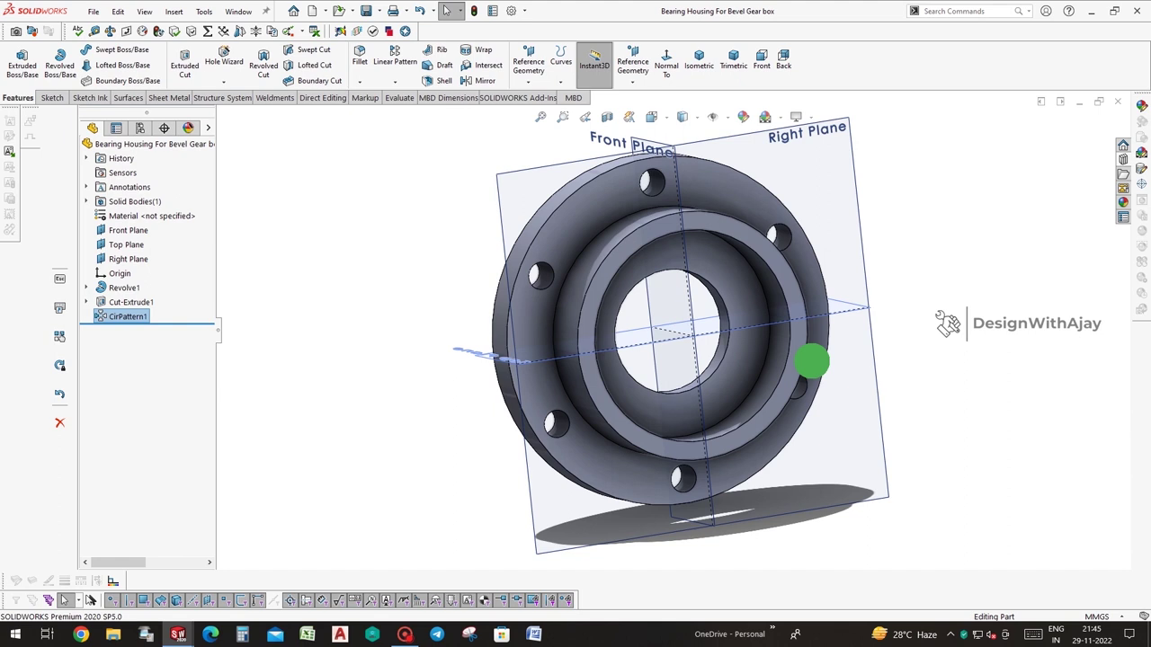
# Start a chamfer, clear the wrong edge pick and set the distance to 1 mm at 45°
pyautogui.click(366, 87)
pyautogui.click(378, 105)
pyautogui.click(707, 283)
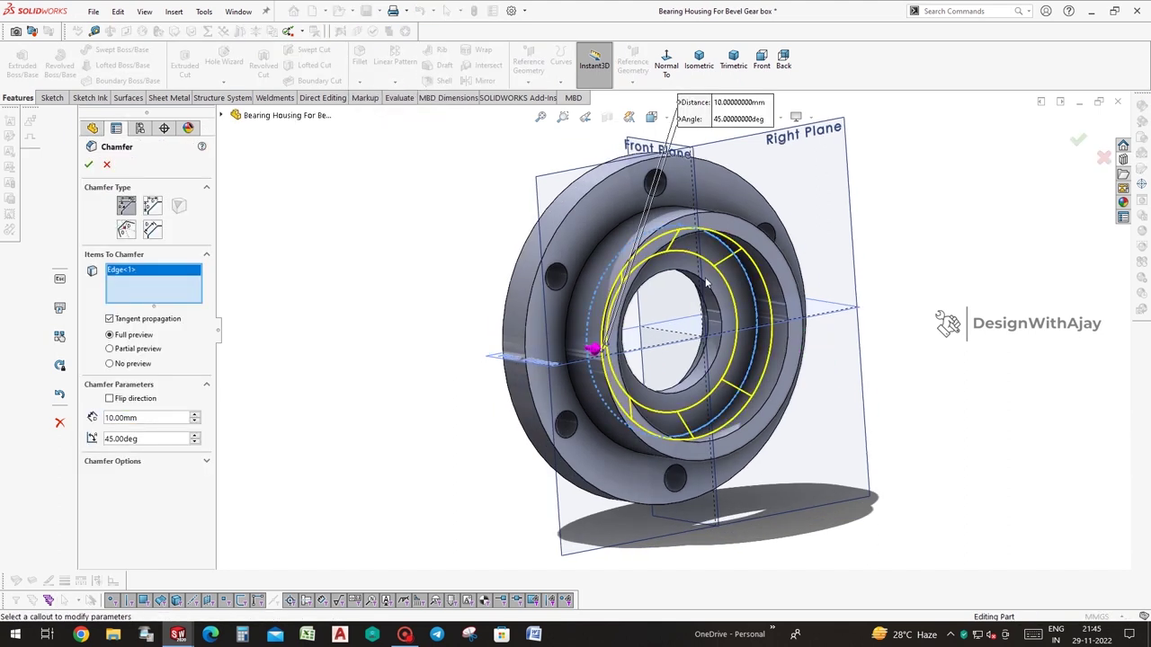
pyautogui.rightClick(137, 270)
pyautogui.click(186, 276)
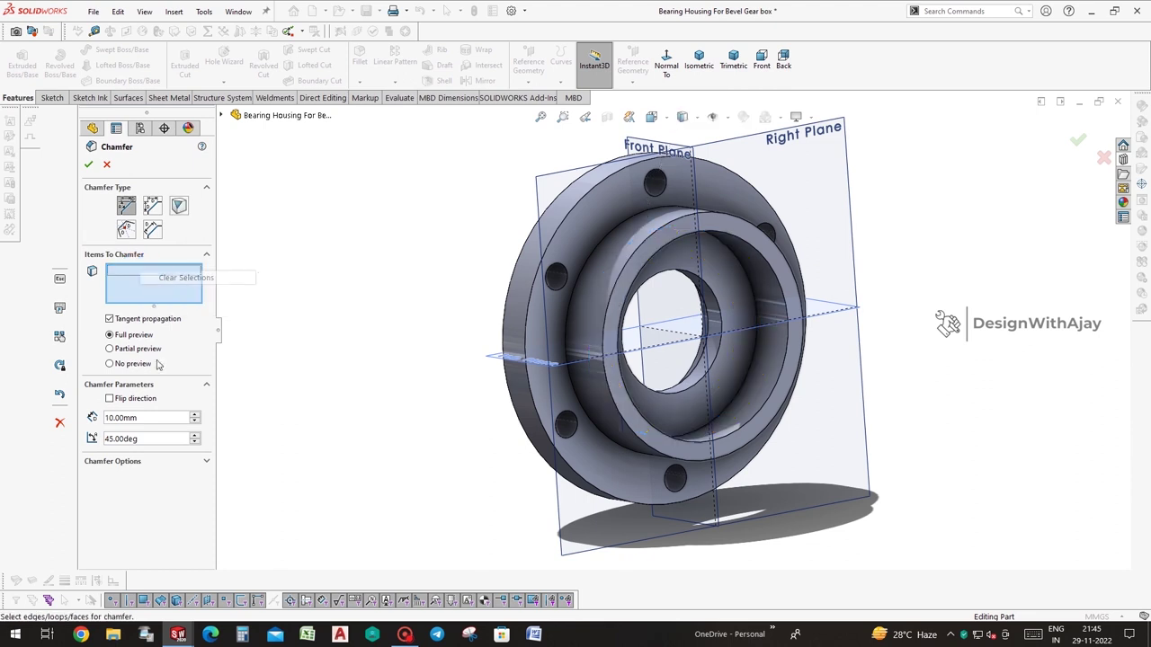
pyautogui.click(156, 417)
pyautogui.write('1')
pyautogui.press('Return')
# Apply the chamfer to the inner ring face and bore edge loops, then save the part
pyautogui.click(643, 246)
pyautogui.click(691, 261)
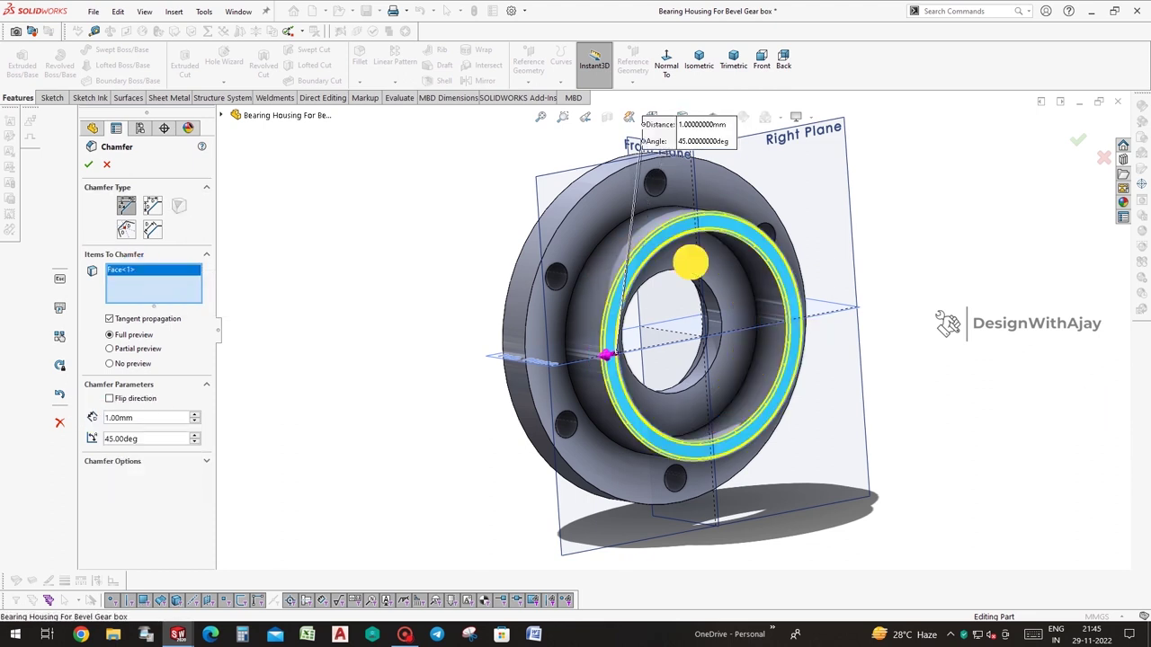
pyautogui.click(746, 328)
pyautogui.moveTo(746, 329)
pyautogui.mouseDown(button='middle')
pyautogui.moveTo(795, 117)
pyautogui.moveTo(730, 359)
pyautogui.moveTo(816, 347)
pyautogui.moveTo(866, 387)
pyautogui.mouseUp(button='middle')
pyautogui.click(717, 323)
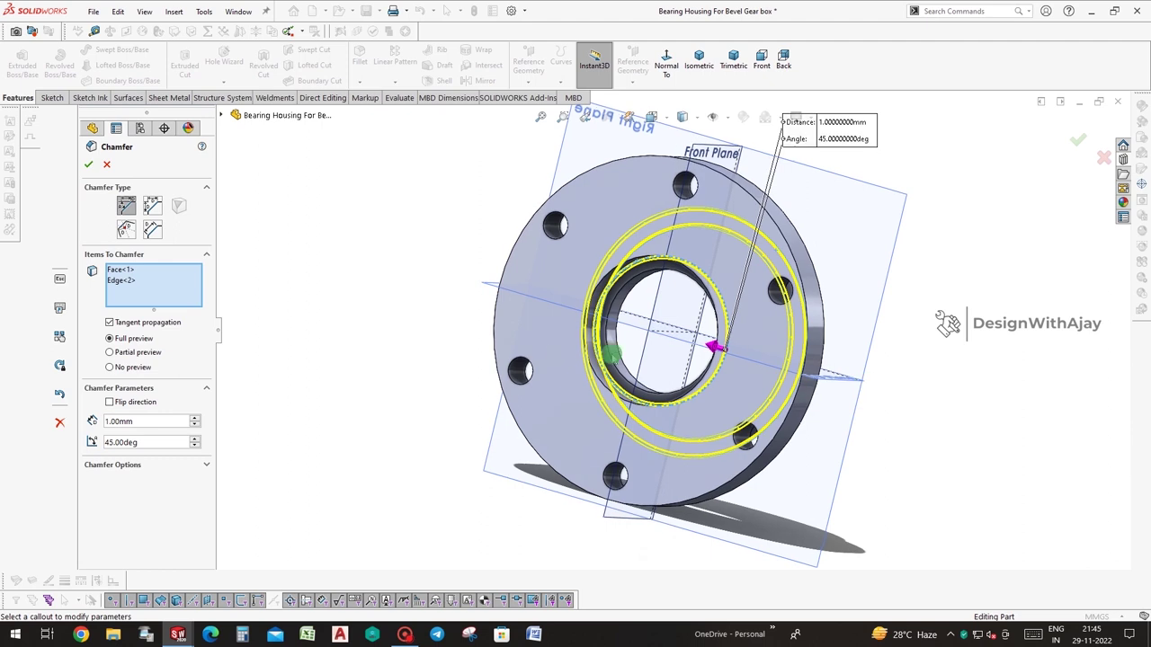
pyautogui.moveTo(586, 352); pyautogui.dragTo(591, 343, button='middle')
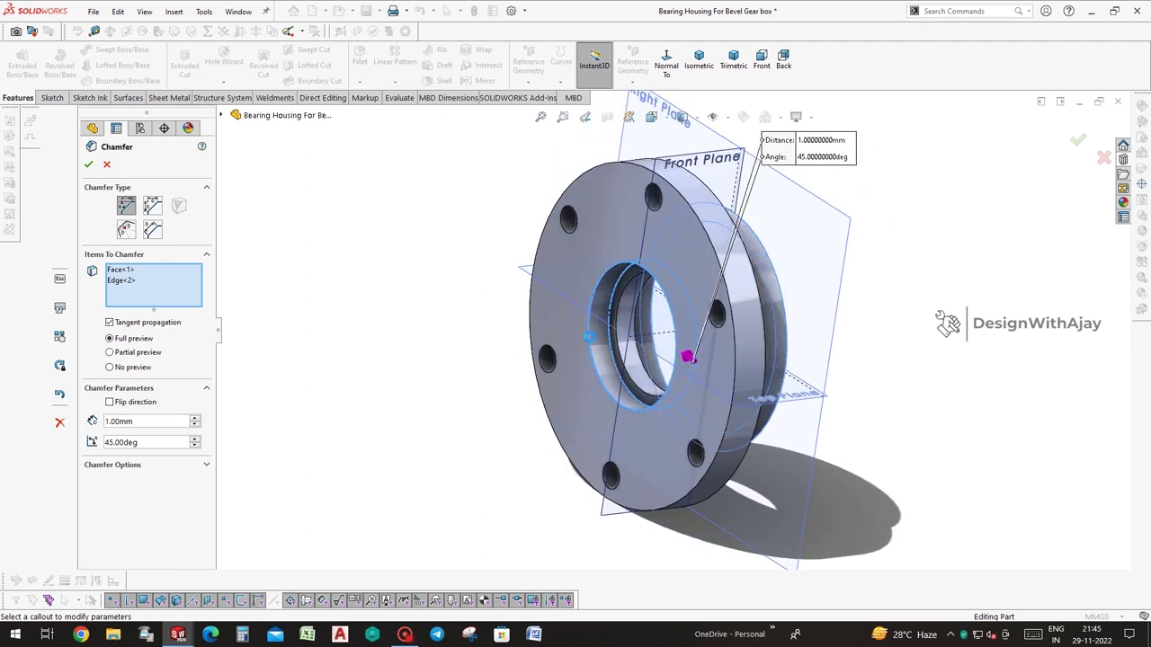
pyautogui.click(592, 343)
pyautogui.click(1077, 139)
pyautogui.moveTo(898, 331)
pyautogui.mouseDown(button='middle')
pyautogui.moveTo(711, 372)
pyautogui.moveTo(825, 369)
pyautogui.mouseUp(button='middle')
pyautogui.hotkey('ctrl', 's')
# Minimize the housing, create a new part and start a sketch on its Front Plane
pyautogui.click(1079, 102)
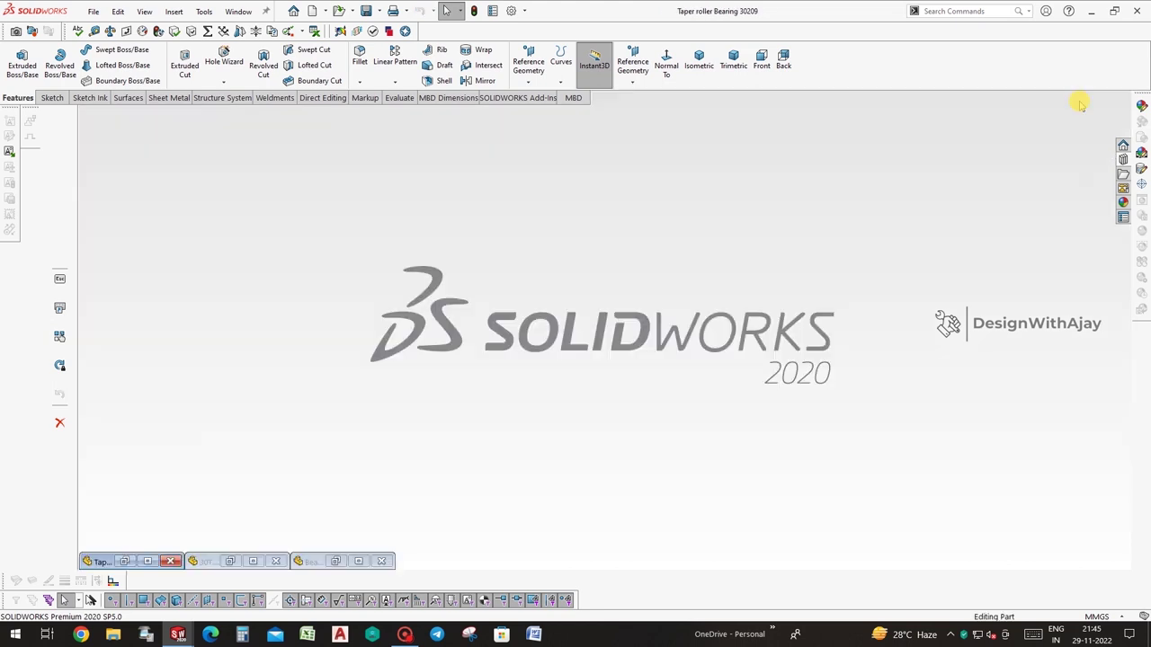
pyautogui.click(99, 11)
pyautogui.click(106, 30)
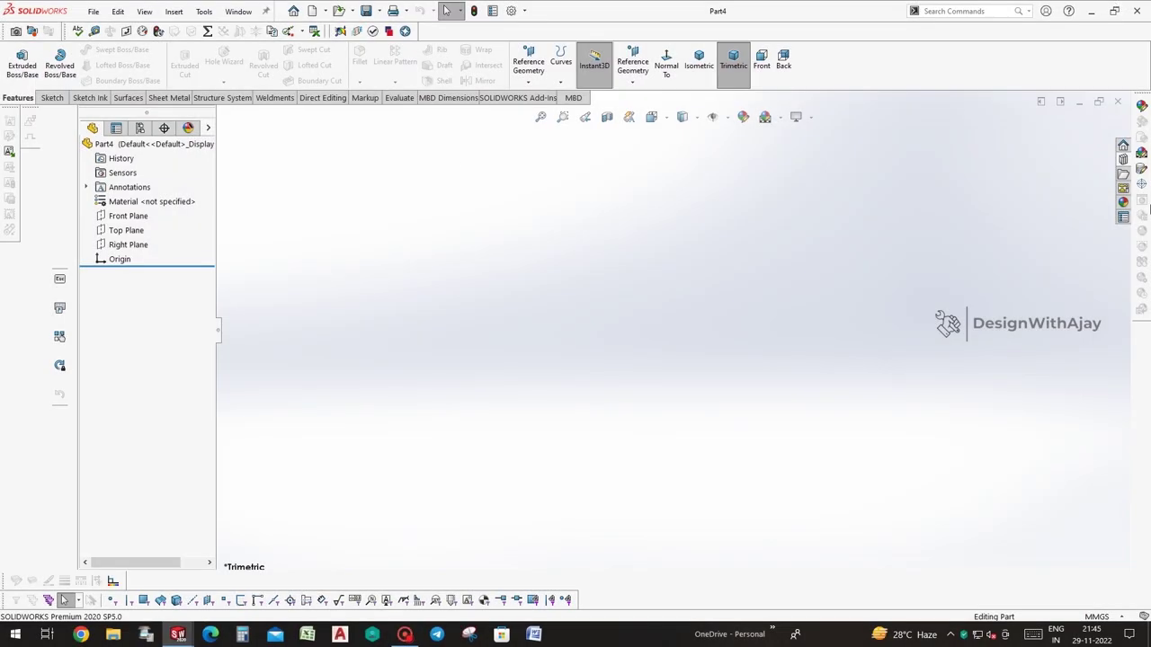
pyautogui.click(727, 118)
pyautogui.click(731, 147)
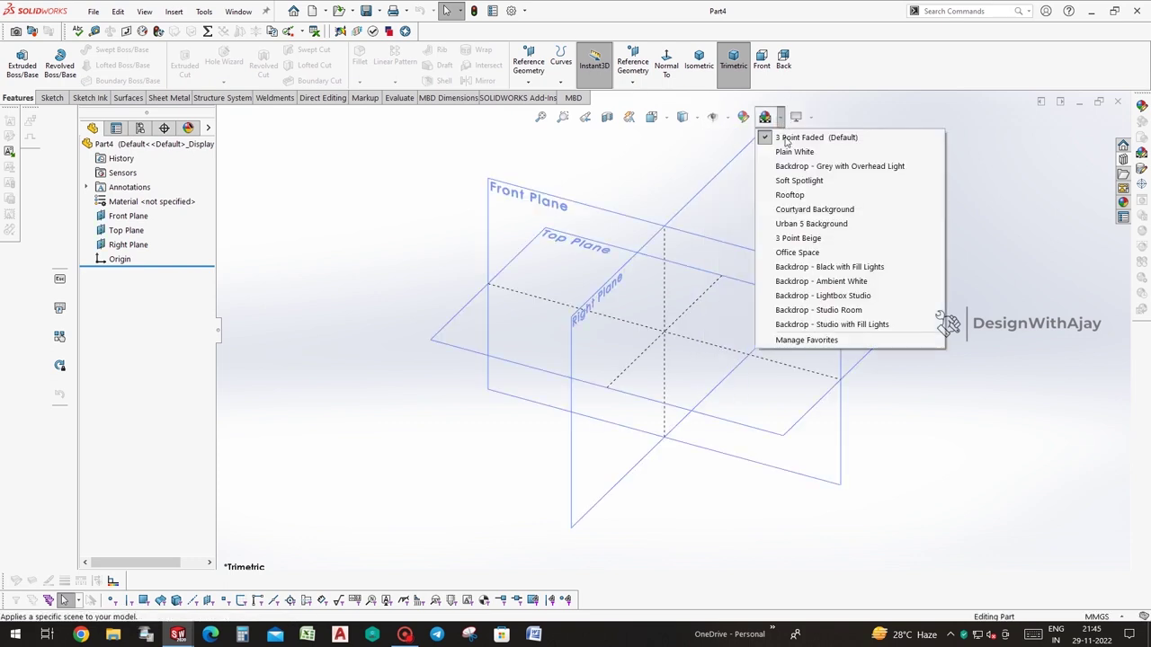
pyautogui.click(620, 215)
pyautogui.click(679, 180)
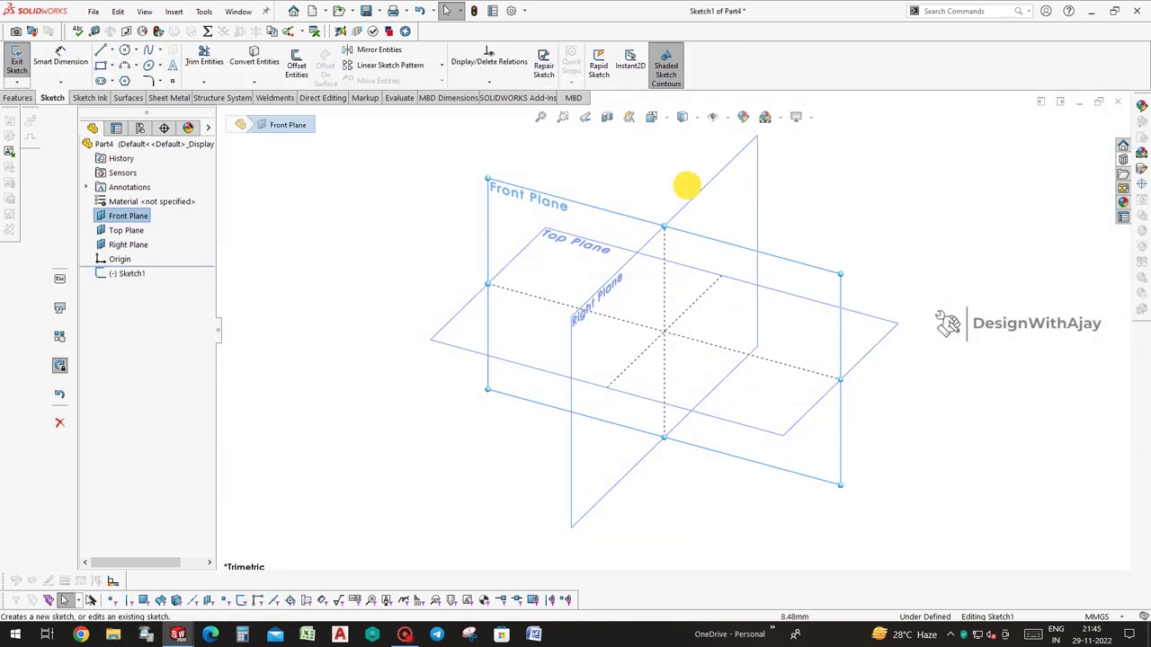
pyautogui.scroll(5, 714, 390)
# Draw the closed hooked outline with horizontal, slanted and vertical lines back to the start
pyautogui.press('l')
pyautogui.keyDown('ctrl'); pyautogui.moveTo(576, 363); pyautogui.dragTo(585, 288, button='middle'); pyautogui.keyUp('ctrl')
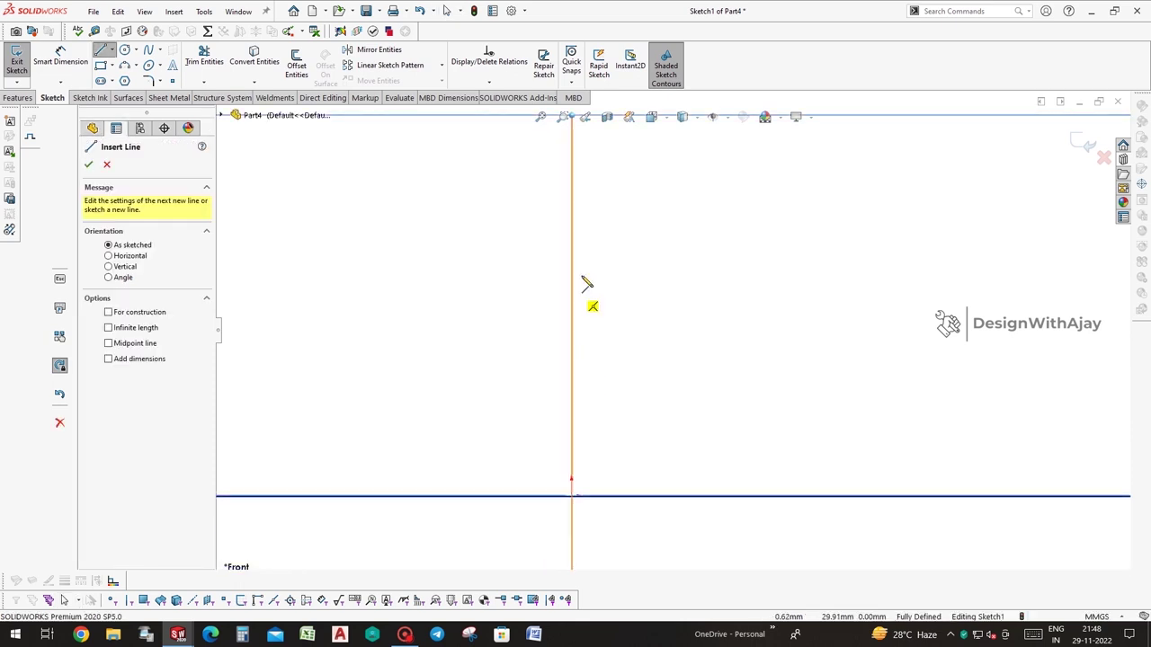
pyautogui.click(581, 274)
pyautogui.click(616, 275)
pyautogui.click(648, 256)
pyautogui.click(648, 233)
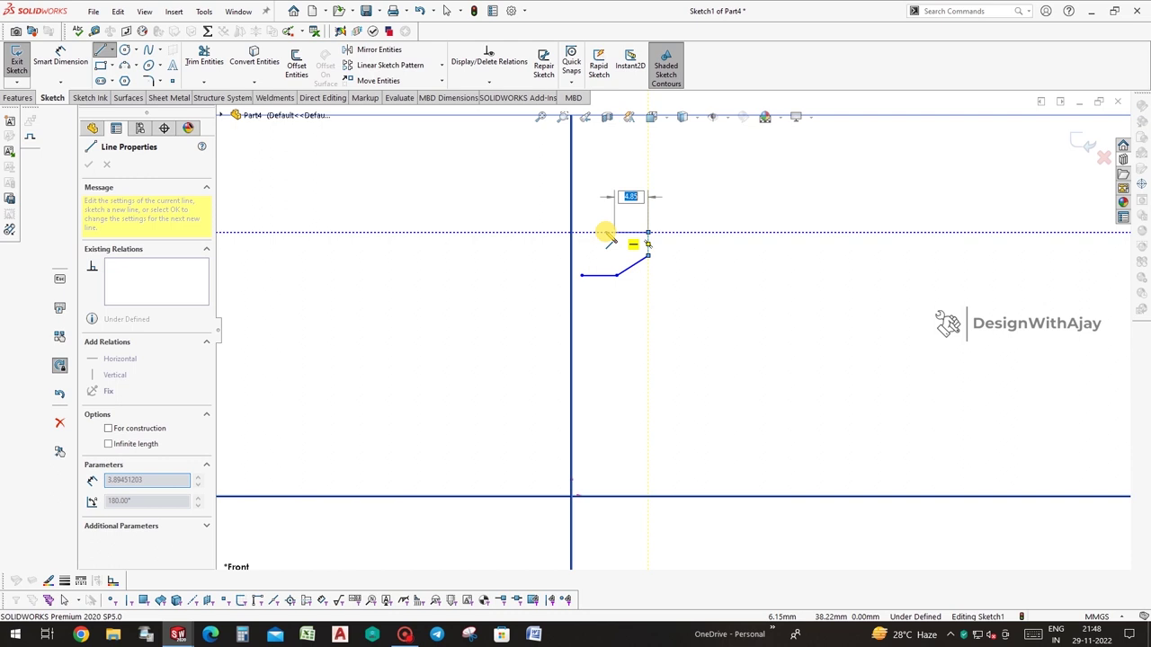
pyautogui.click(573, 235)
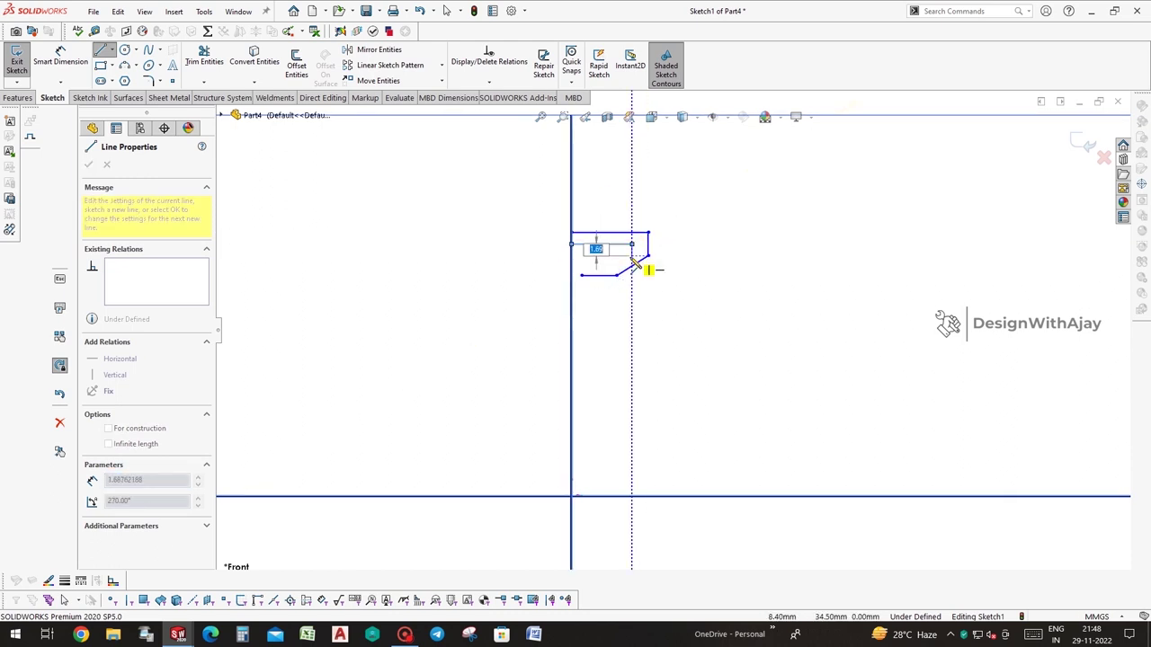
pyautogui.click(617, 260)
pyautogui.click(592, 266)
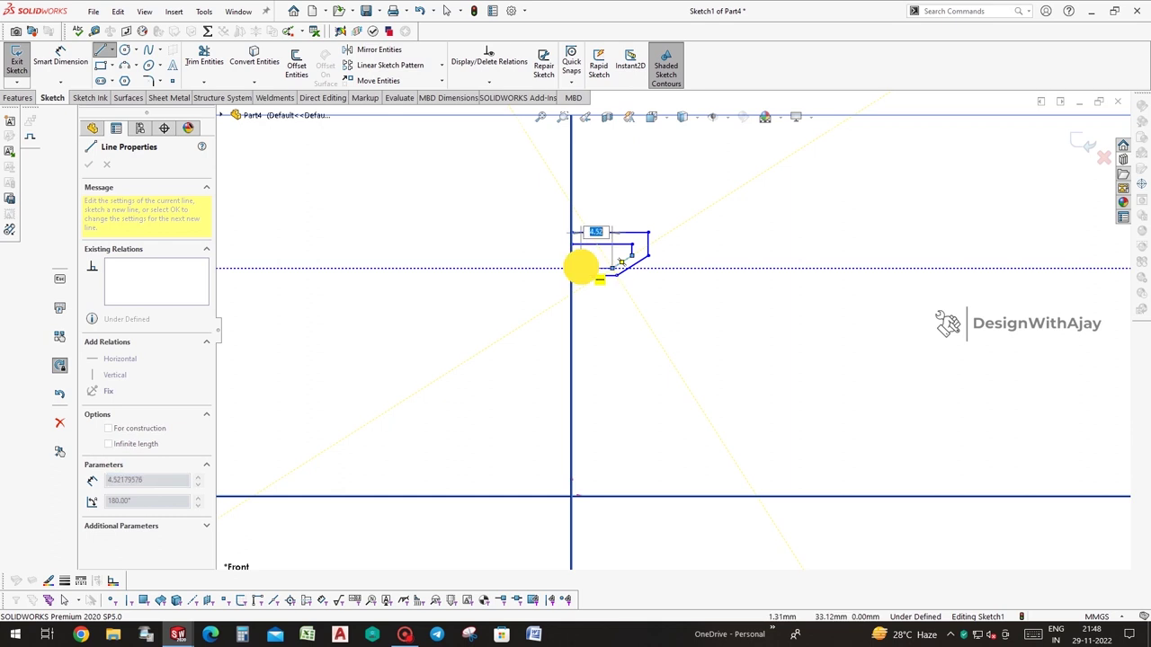
pyautogui.click(582, 274)
pyautogui.press('Escape')
pyautogui.scroll(-5, 594, 279)
pyautogui.click(606, 287)
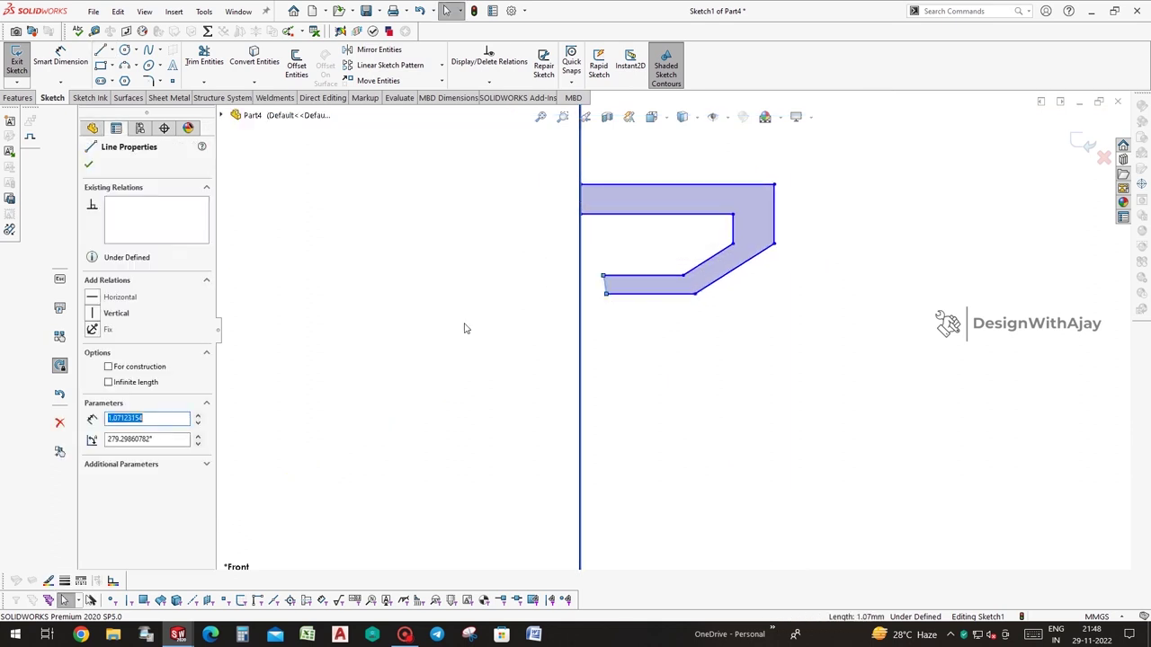
# Make the left line vertical and dimension it and the top thickness at 2.00
pyautogui.click(112, 314)
pyautogui.moveTo(650, 362); pyautogui.dragTo(614, 300, button='right')
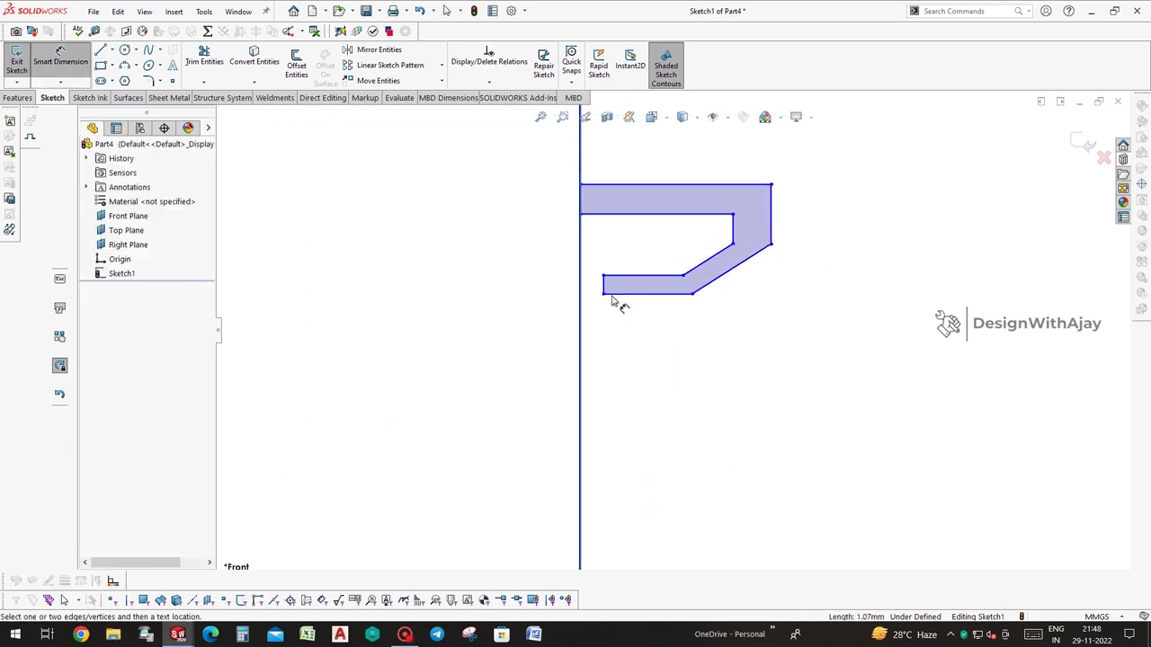
pyautogui.click(602, 286)
pyautogui.click(499, 293)
pyautogui.write('2')
pyautogui.press('Return')
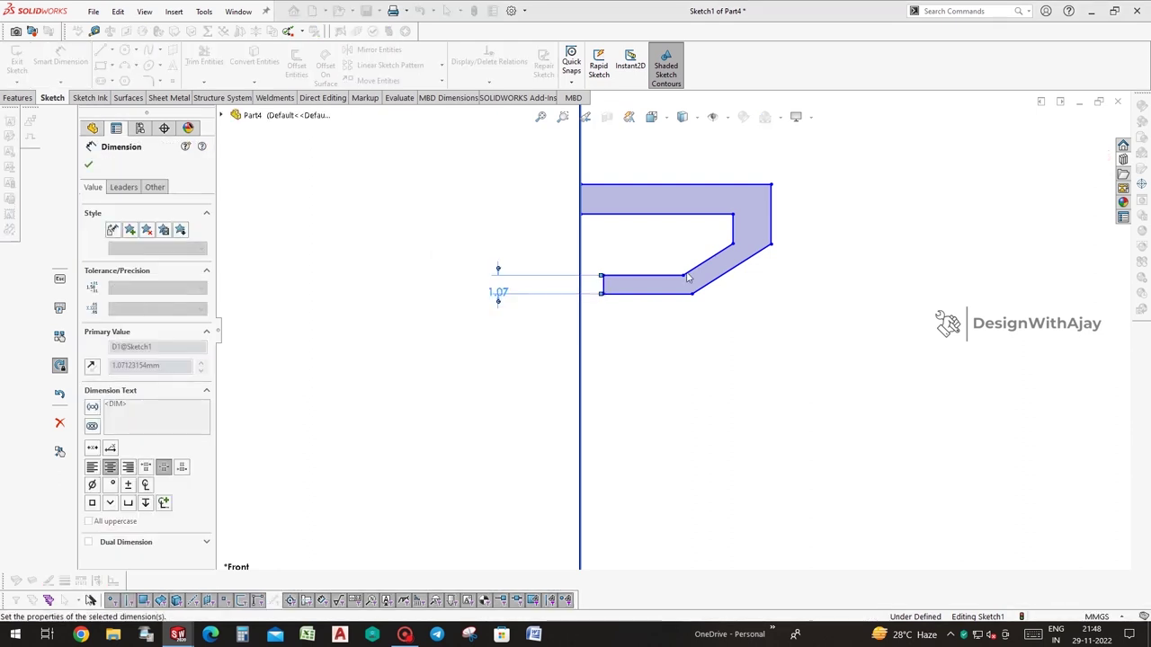
pyautogui.click(581, 199)
pyautogui.click(530, 205)
pyautogui.write('2')
pyautogui.press('Return')
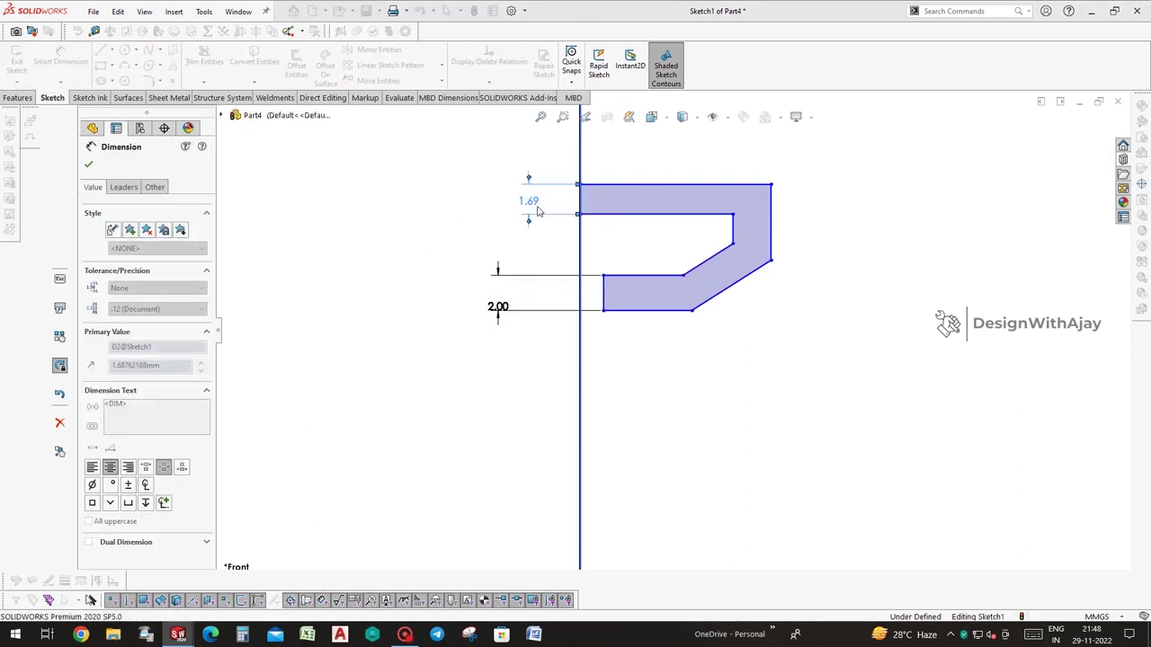
# Set the overall height to 30.00 and the inner height to 22.50
pyautogui.click(664, 192)
pyautogui.scroll(2, 719, 450)
pyautogui.scroll(2, 719, 468)
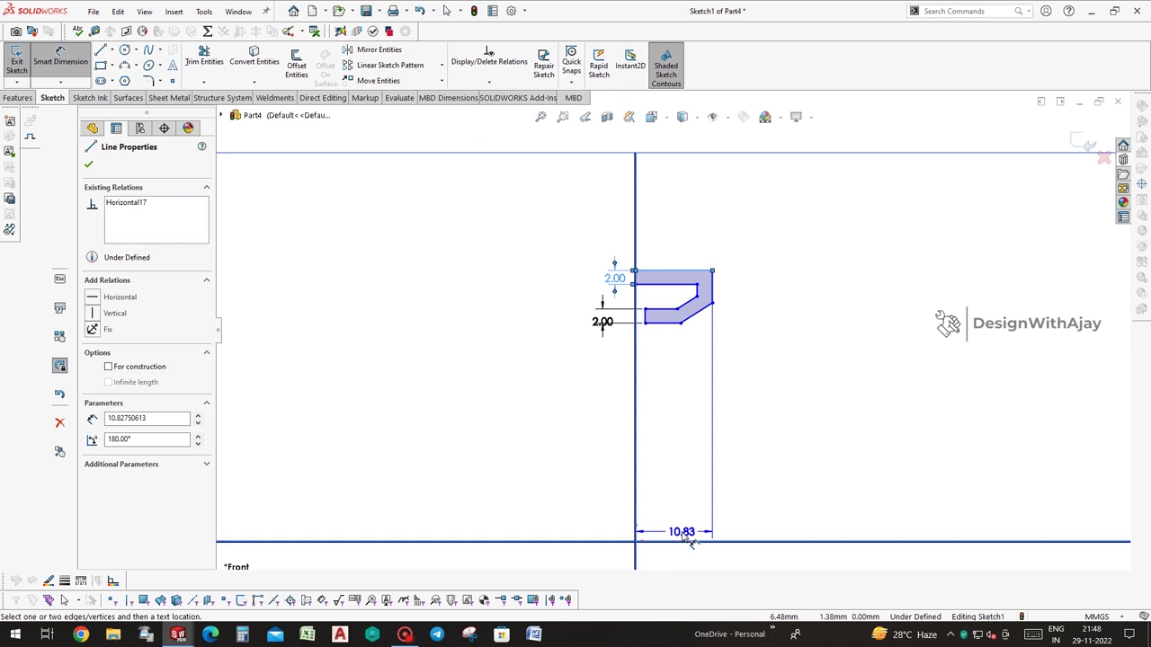
pyautogui.click(751, 490)
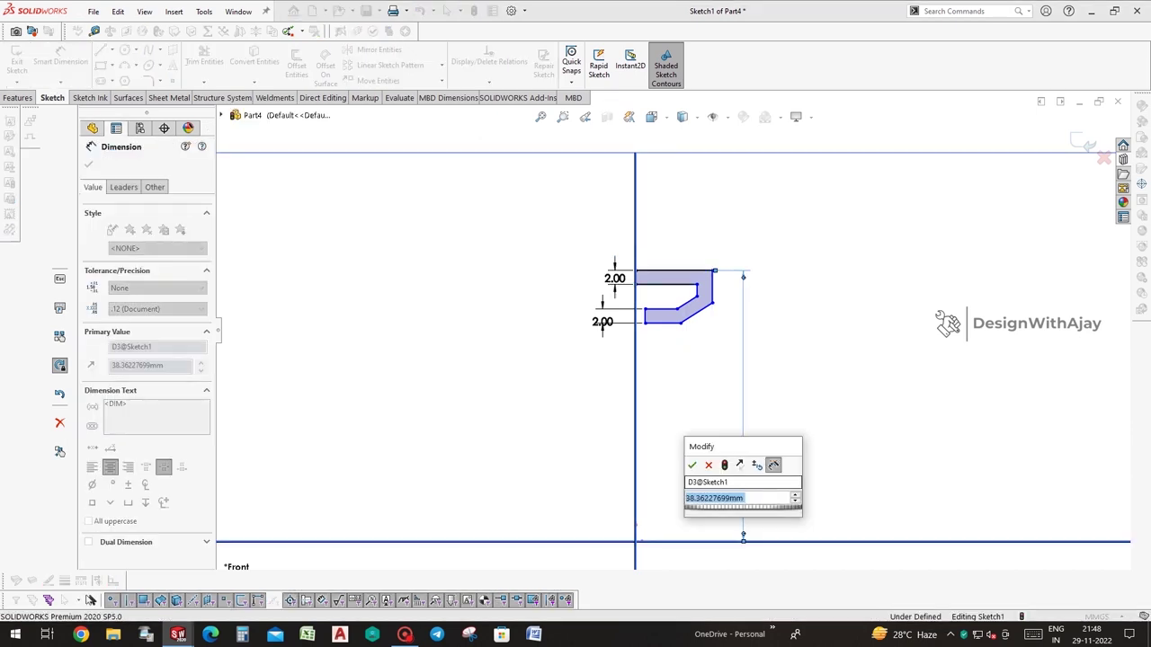
pyautogui.press('Return')
pyautogui.scroll(-1, 660, 395)
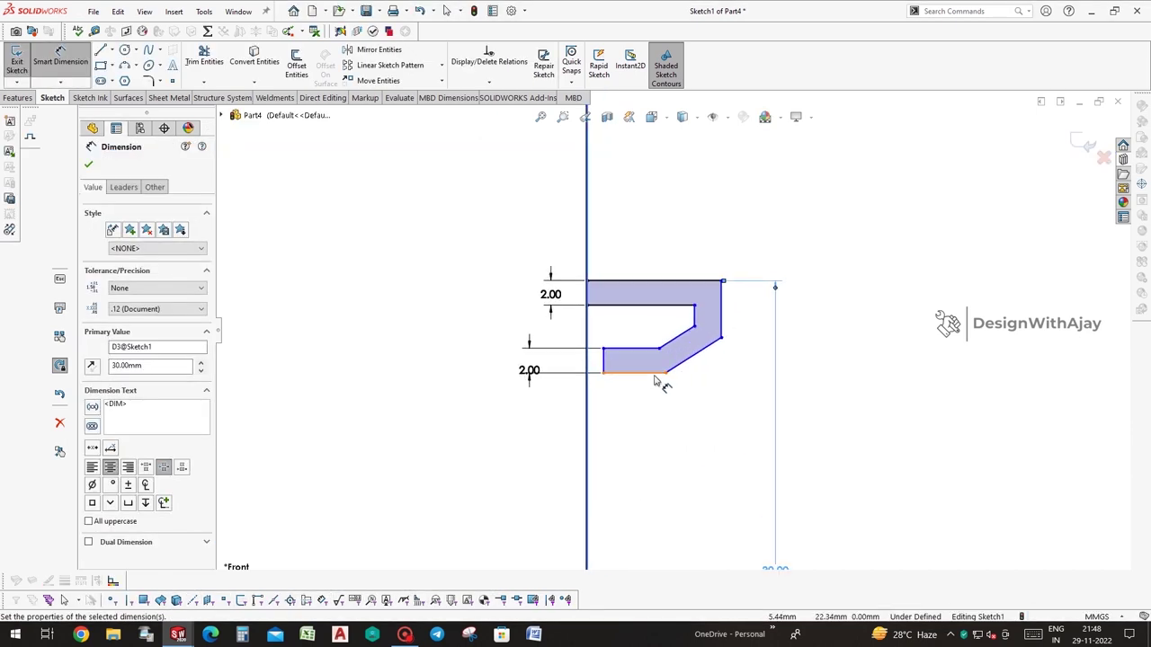
pyautogui.click(629, 376)
pyautogui.scroll(1, 663, 416)
pyautogui.press('Escape')
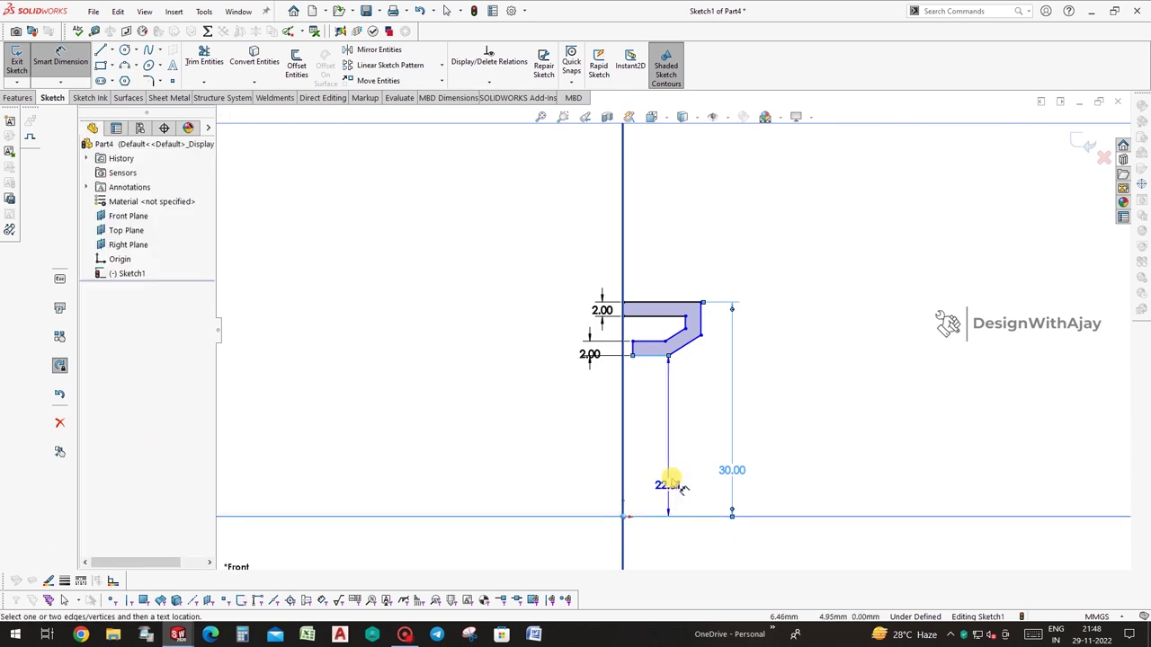
pyautogui.click(676, 469)
pyautogui.write('22.5')
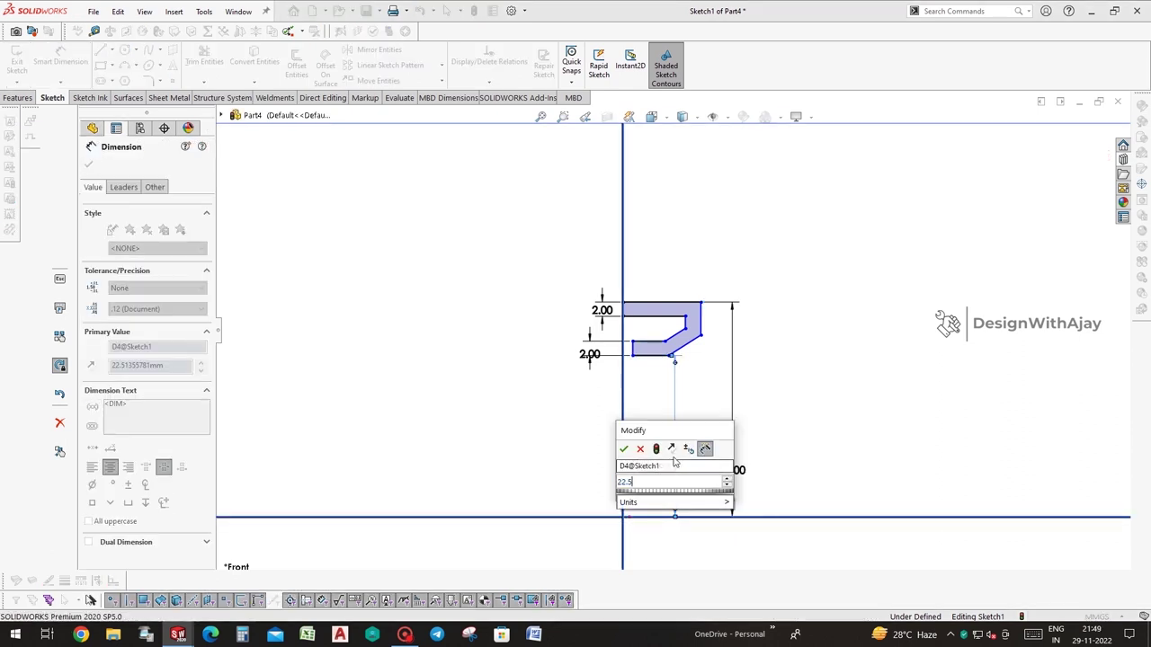
pyautogui.press('Return')
# Dimension the short edge at 1.00 and the slanted angle at 150°, with a 210° reference angle
pyautogui.scroll(-3, 687, 378)
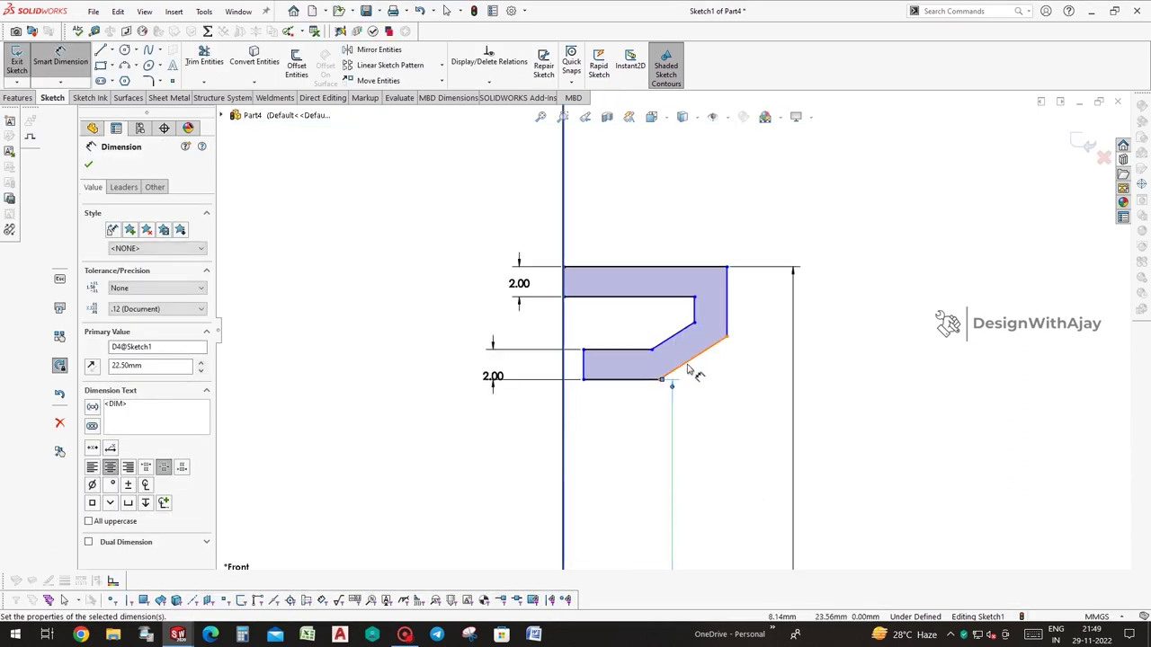
pyautogui.click(584, 366)
pyautogui.click(537, 454)
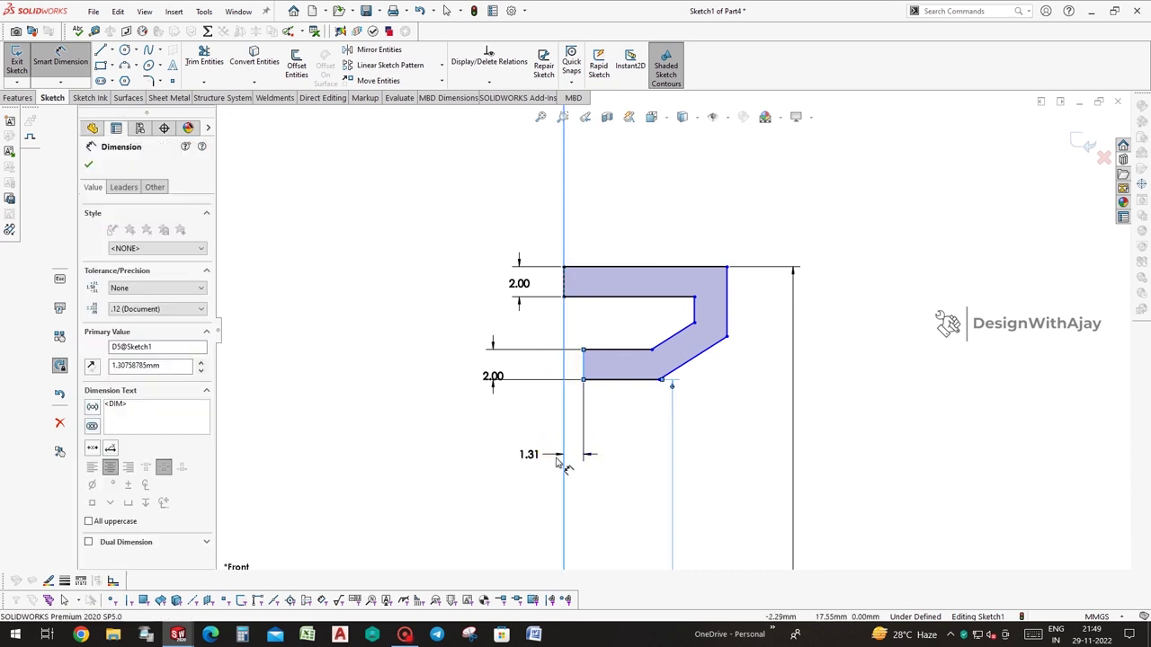
pyautogui.write('1.30758785mm')
pyautogui.press('Return')
pyautogui.click(699, 372)
pyautogui.click(673, 331)
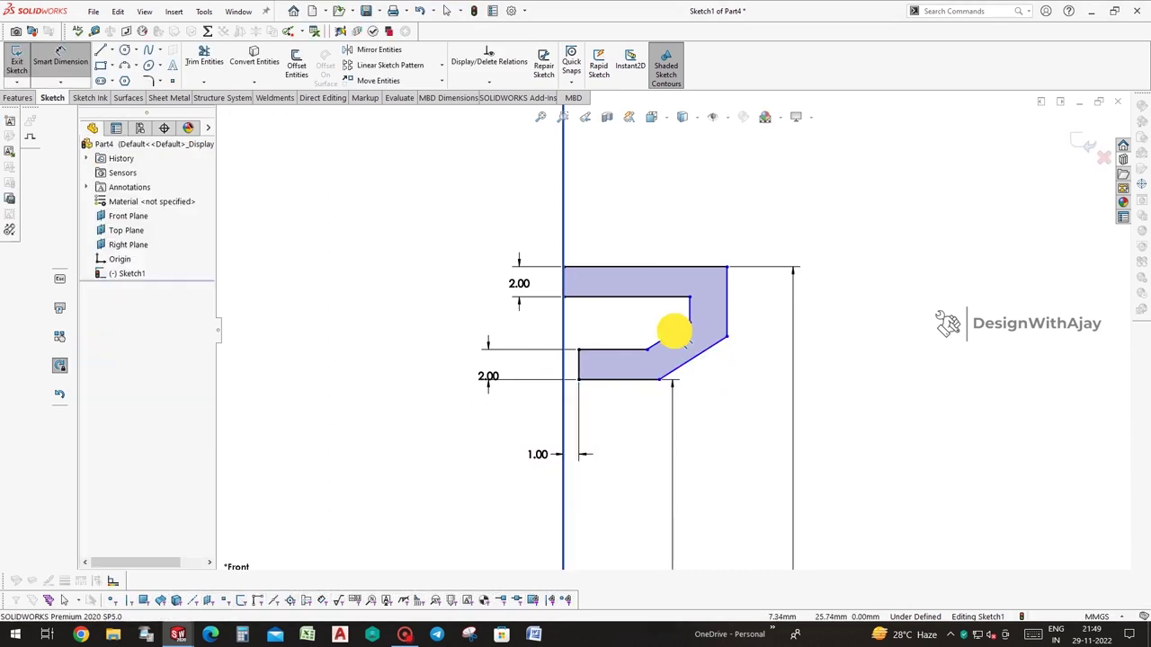
pyautogui.click(613, 350)
pyautogui.click(624, 333)
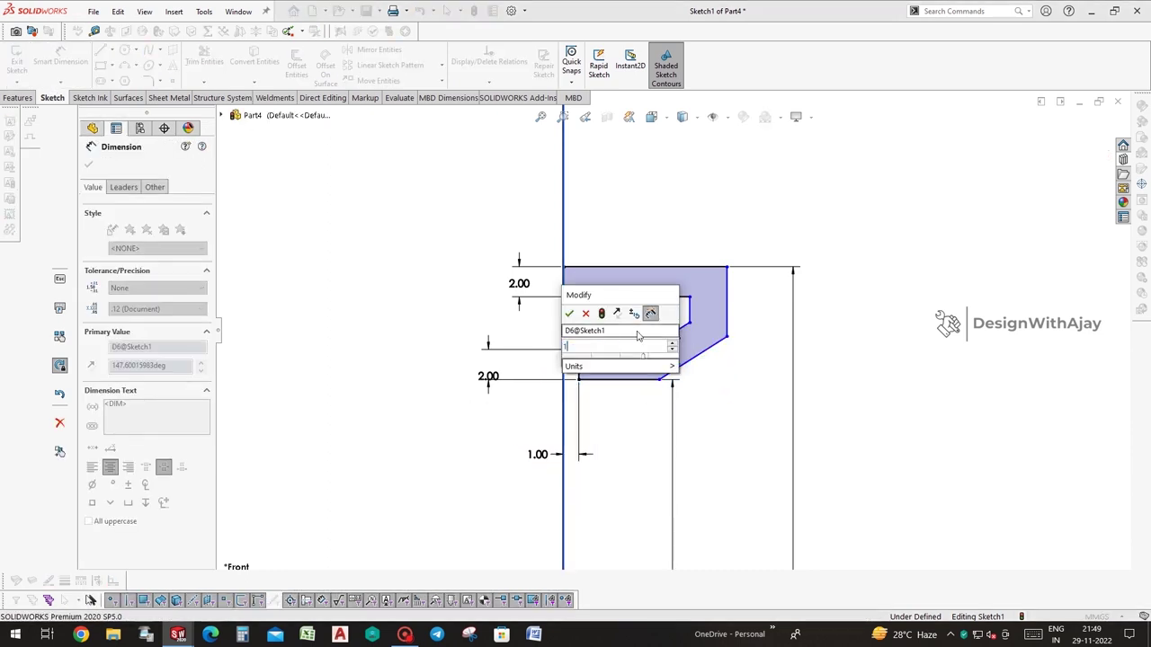
pyautogui.press('Return')
pyautogui.click(643, 379)
pyautogui.click(672, 372)
pyautogui.click(707, 416)
# Dimension the right edge 4.00, the short vertical edge 2.00 and the slanted wall 1.50
pyautogui.click(729, 326)
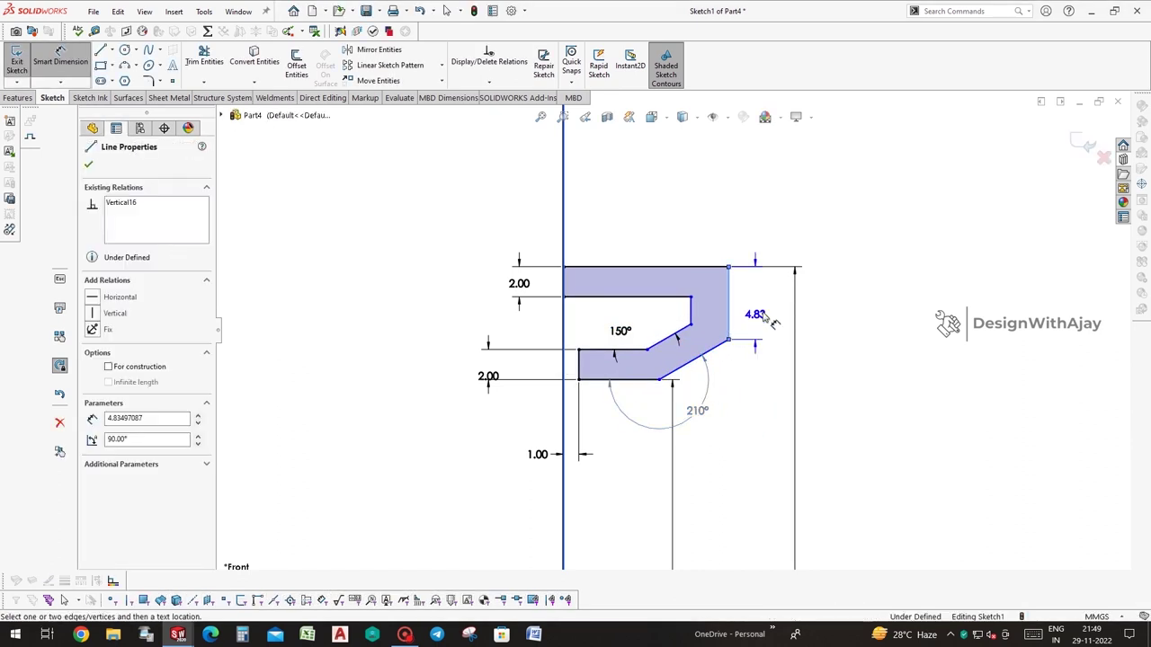
pyautogui.click(791, 316)
pyautogui.write('4')
pyautogui.press('Return')
pyautogui.click(689, 308)
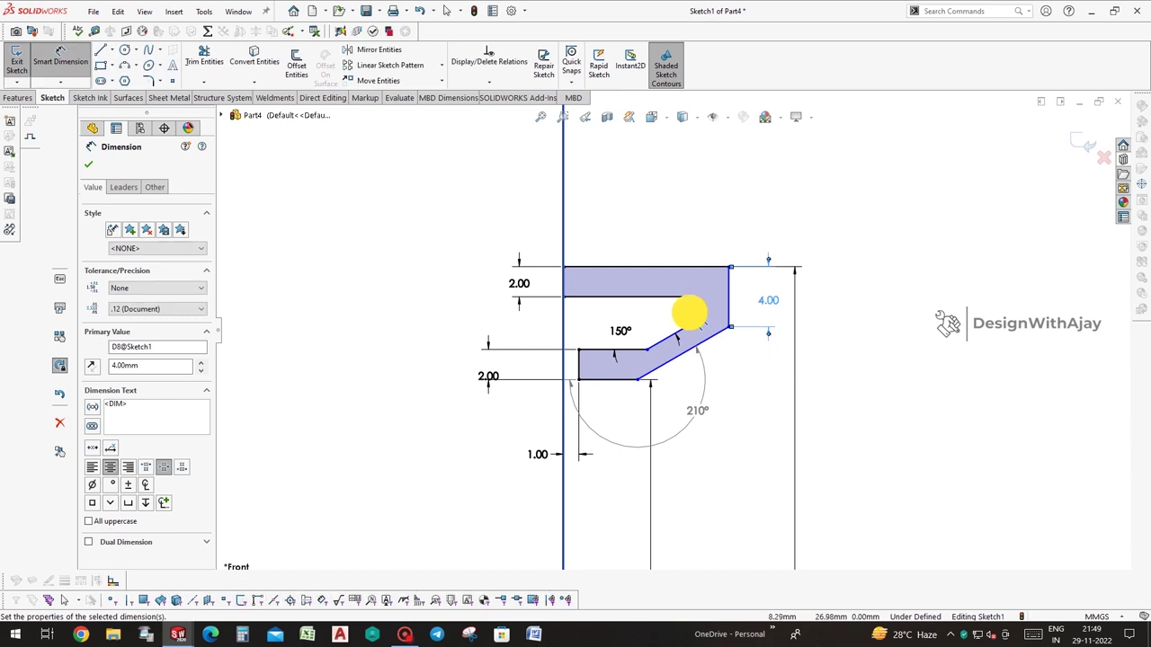
pyautogui.click(652, 312)
pyautogui.write('2')
pyautogui.press('Return')
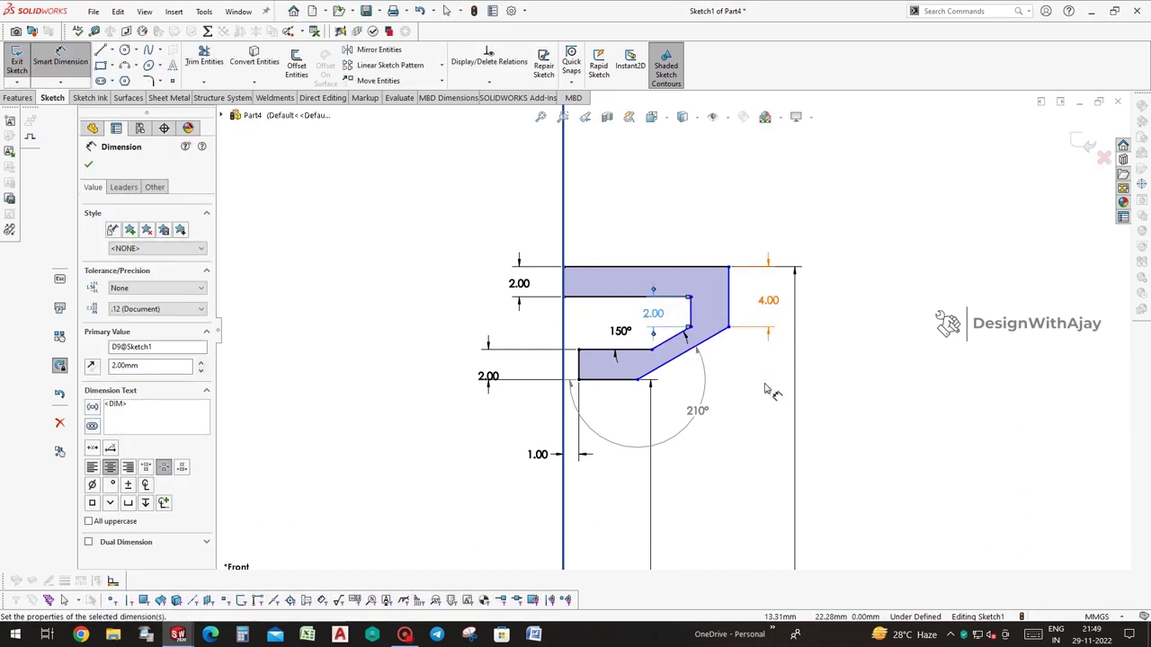
pyautogui.click(676, 364)
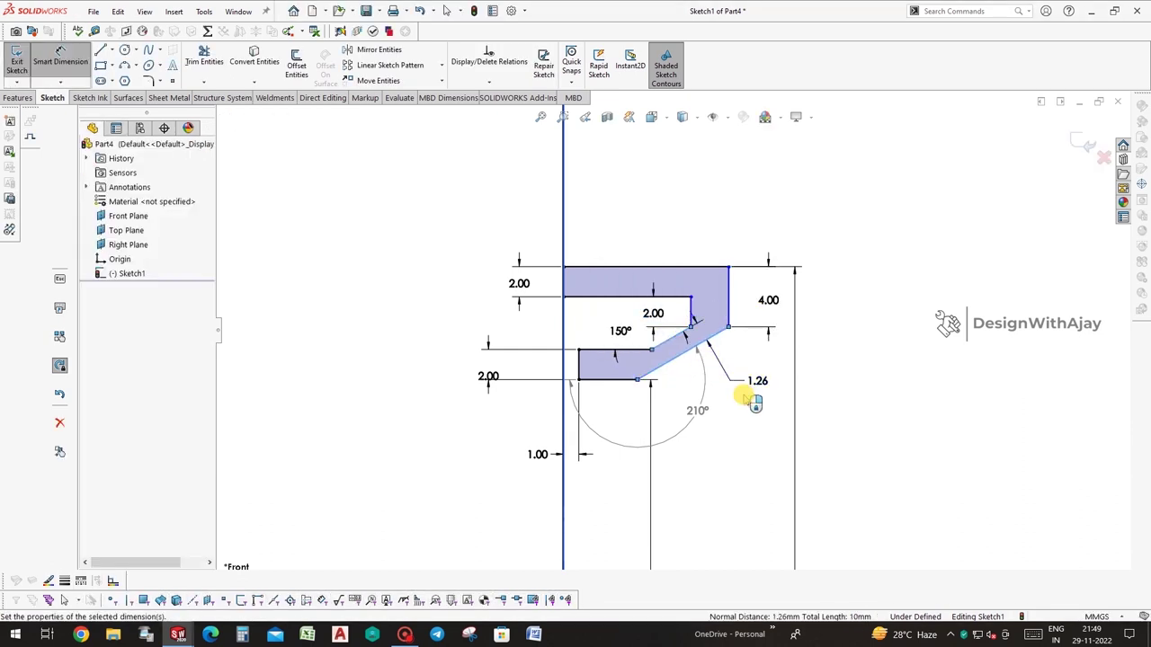
pyautogui.click(748, 406)
pyautogui.write('1')
pyautogui.press('Return')
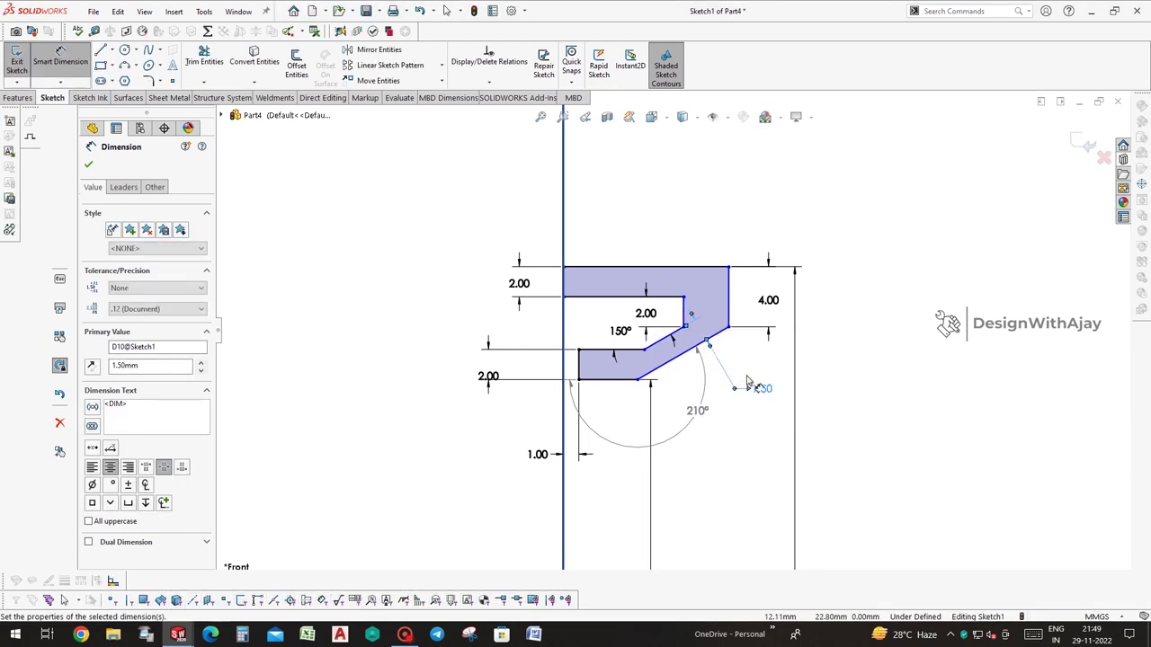
# Add the 3.00 horizontal distance and set the top edge length to 10.00
pyautogui.click(684, 311)
pyautogui.click(726, 296)
pyautogui.click(693, 235)
pyautogui.click(706, 267)
pyautogui.click(684, 166)
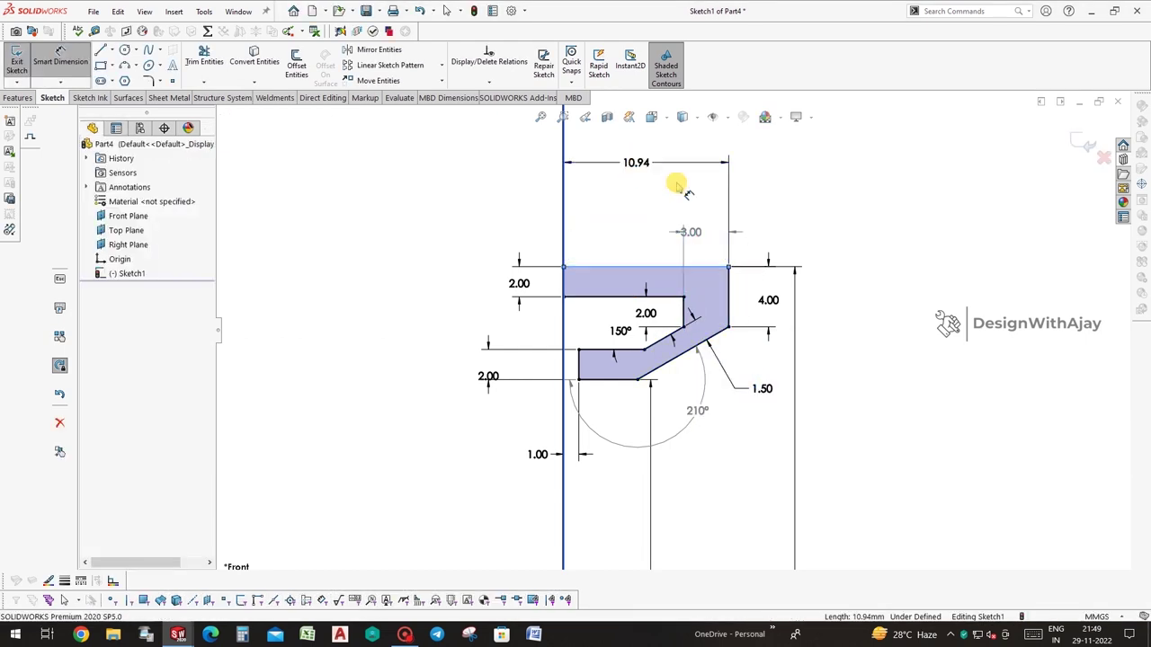
pyautogui.write('10')
pyautogui.press('Return')
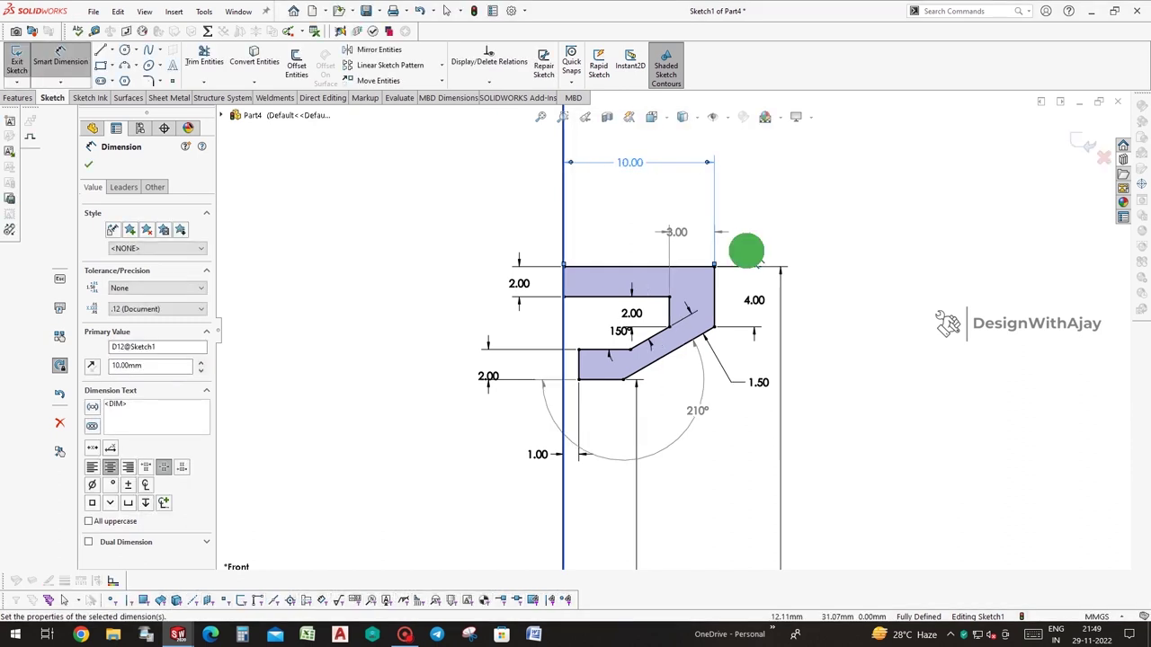
pyautogui.scroll(5, 745, 252)
pyautogui.scroll(-3, 714, 303)
pyautogui.press('Escape')
# Draw a horizontal centerline from the origin along the horizontal axis
pyautogui.click(111, 51)
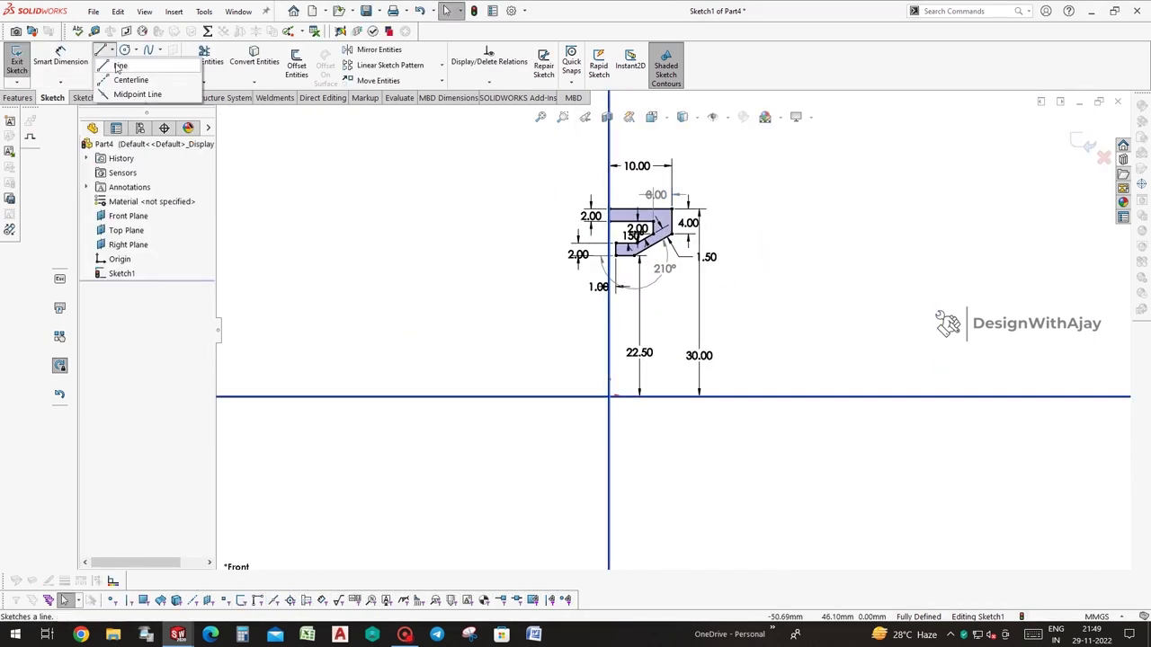
pyautogui.click(126, 76)
pyautogui.click(609, 396)
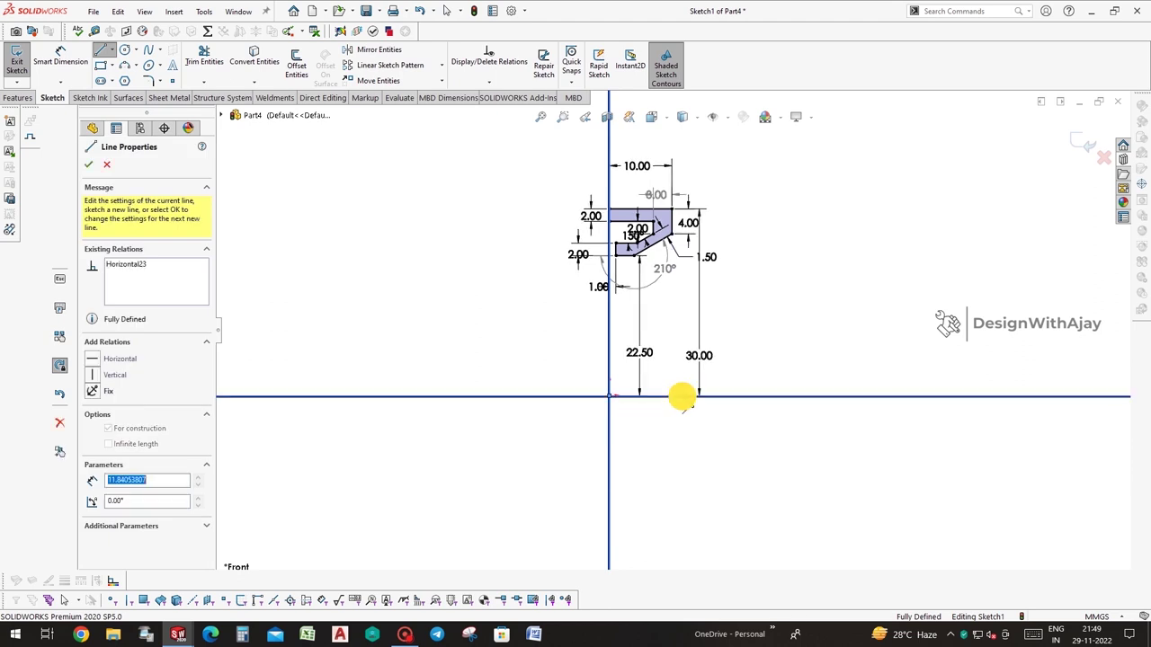
pyautogui.click(680, 396)
pyautogui.press('Escape')
pyautogui.click(17, 97)
pyautogui.click(78, 67)
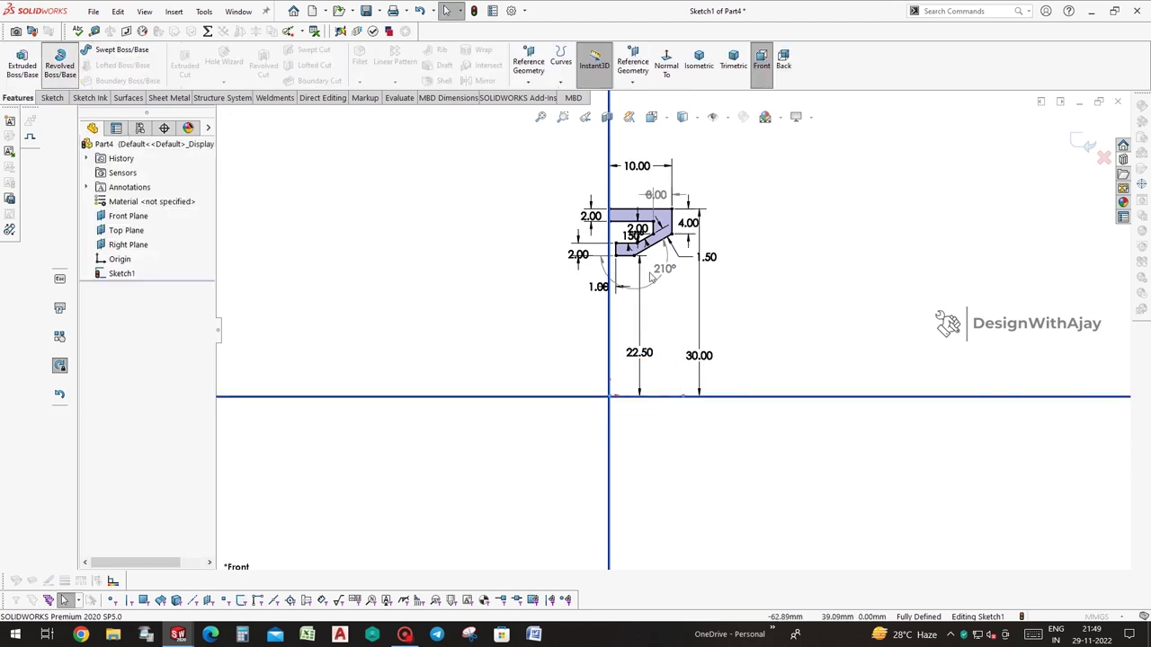
# Accept the revolve into a ring and change the whole part's colour to grey
pyautogui.click(1076, 138)
pyautogui.moveTo(873, 417); pyautogui.dragTo(765, 403, button='middle')
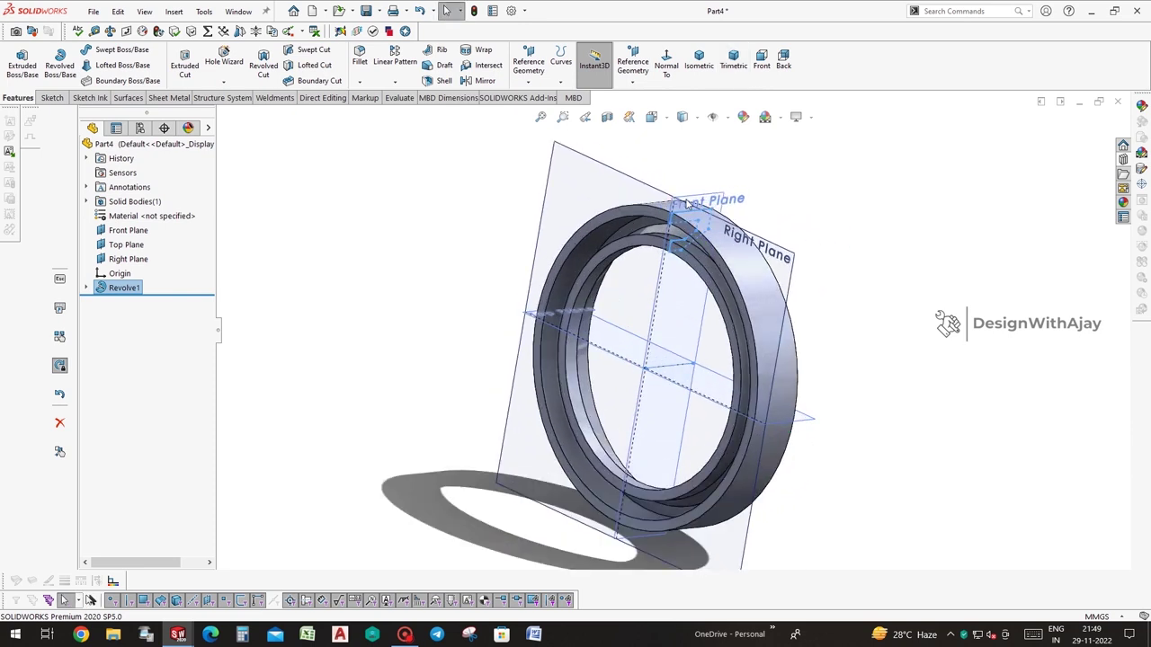
pyautogui.moveTo(765, 403)
pyautogui.mouseDown(button='middle')
pyautogui.moveTo(765, 368)
pyautogui.moveTo(724, 350)
pyautogui.mouseUp(button='middle')
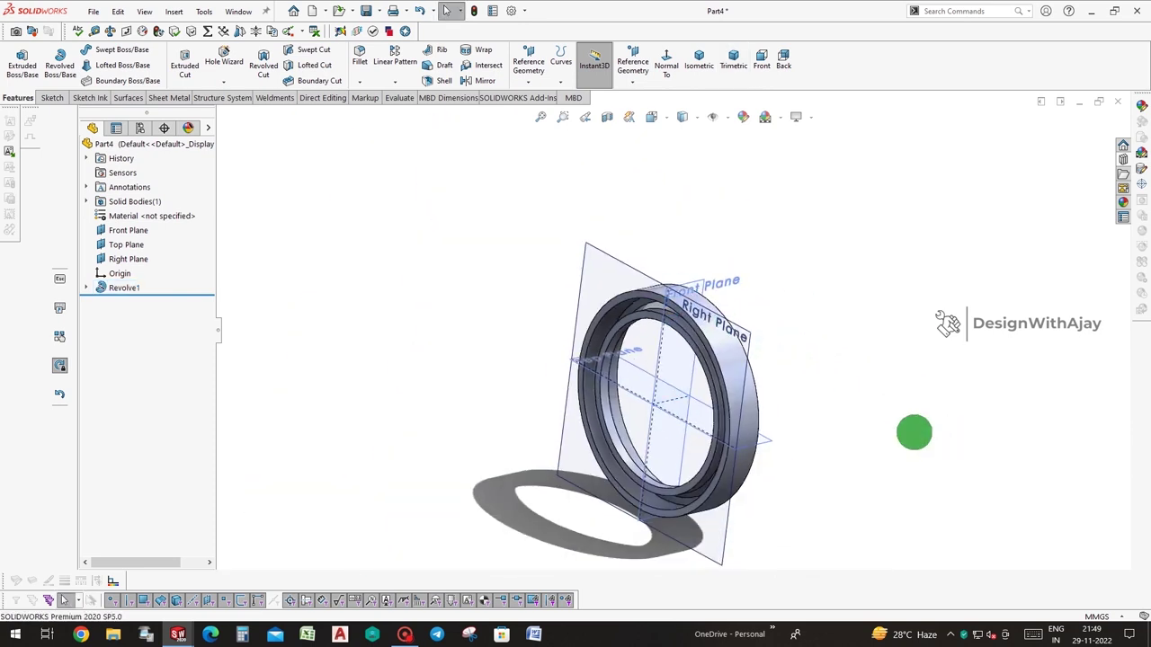
pyautogui.click(727, 347)
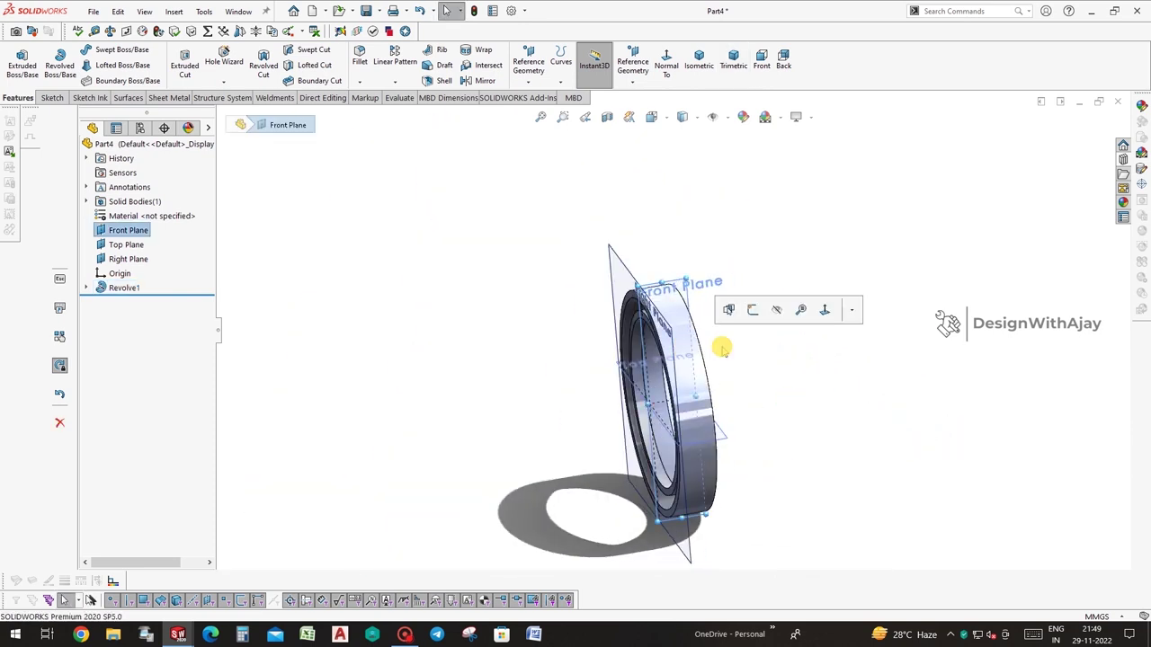
pyautogui.click(117, 288)
pyautogui.click(220, 263)
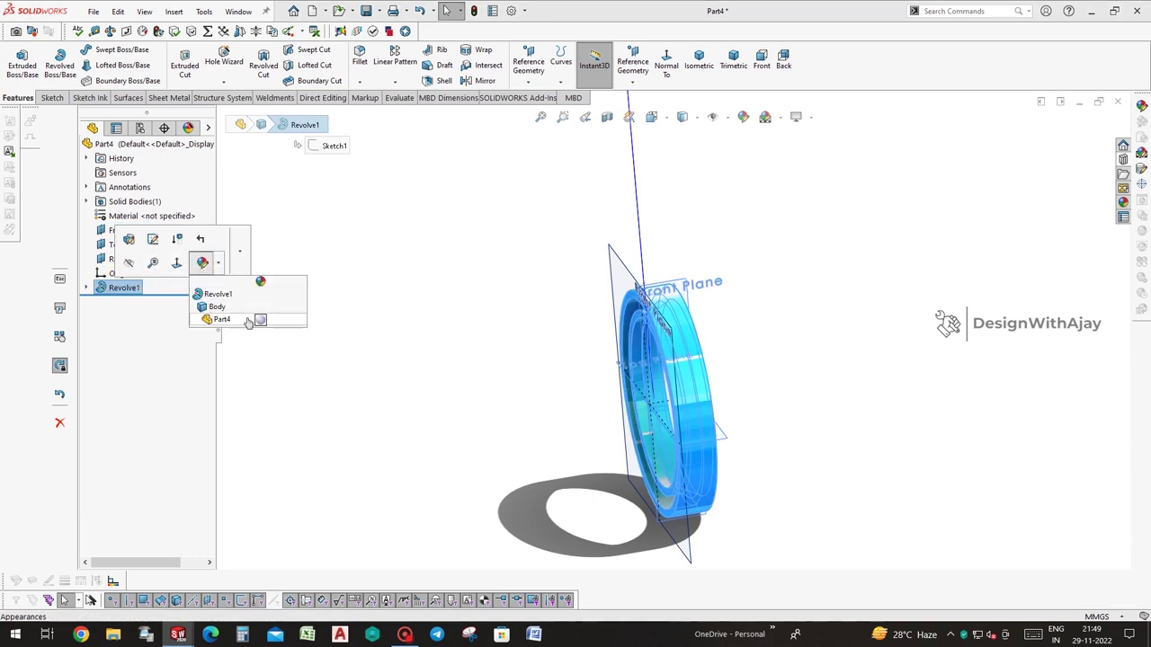
pyautogui.click(252, 320)
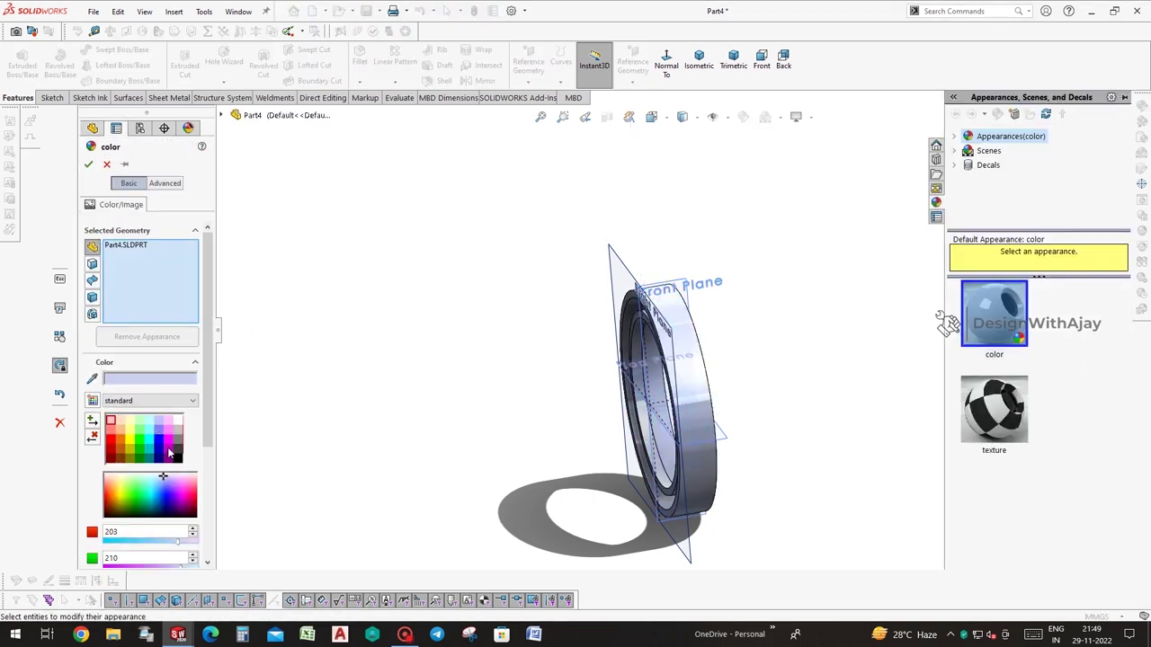
pyautogui.click(179, 438)
pyautogui.click(1011, 213)
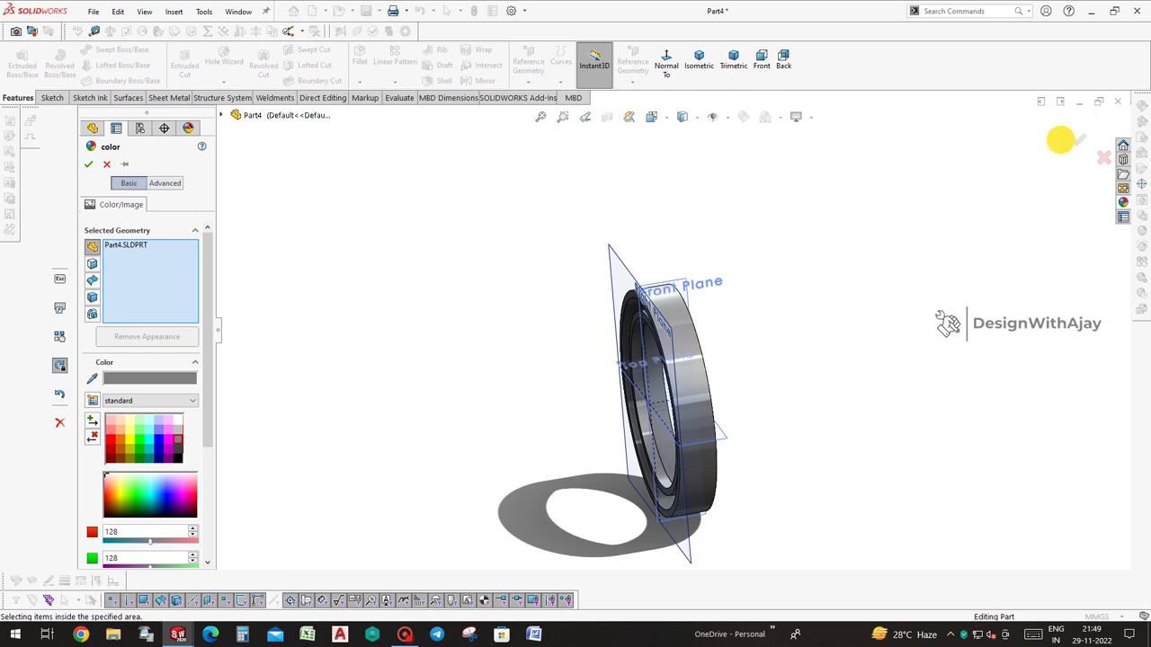
pyautogui.click(1077, 139)
# Save the part as 'Oil Seal For Bevel Gear box' and minimize its window
pyautogui.click(91, 10)
pyautogui.click(112, 158)
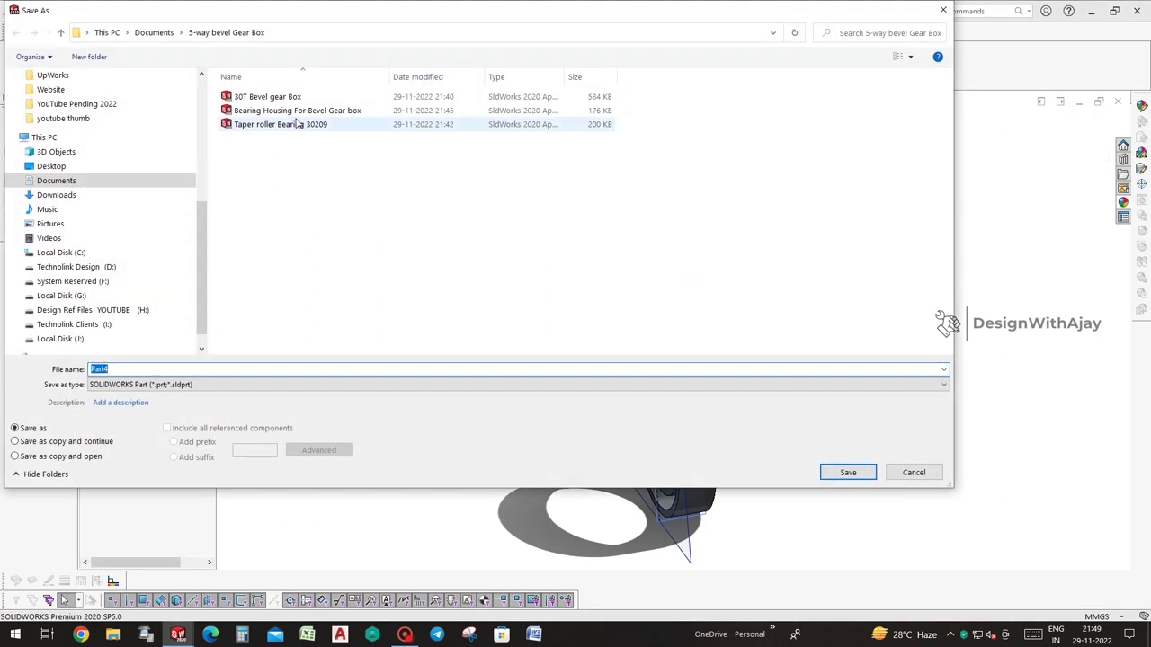
pyautogui.click(270, 110)
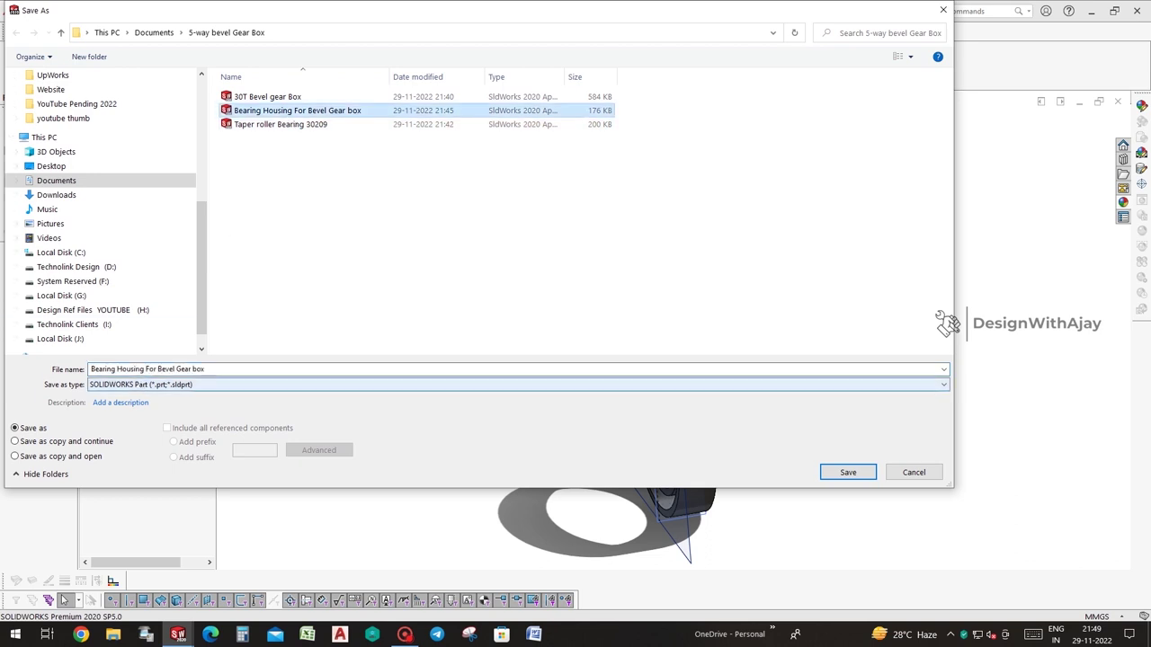
pyautogui.moveTo(146, 368); pyautogui.dragTo(54, 360)
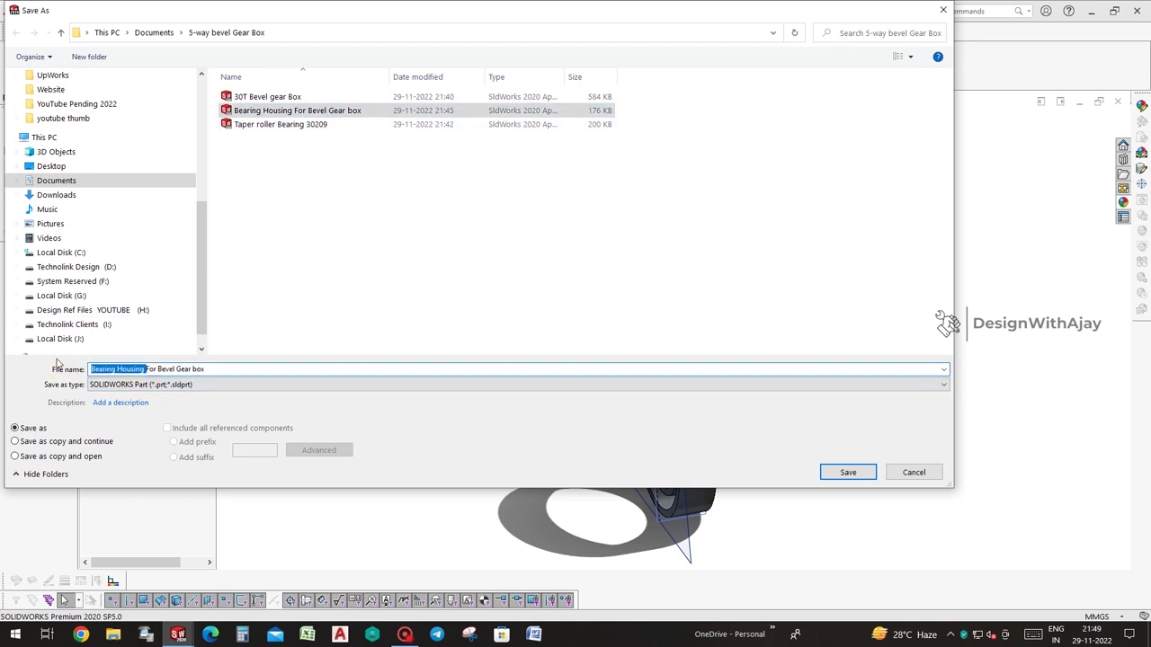
pyautogui.write('Oil Seal')
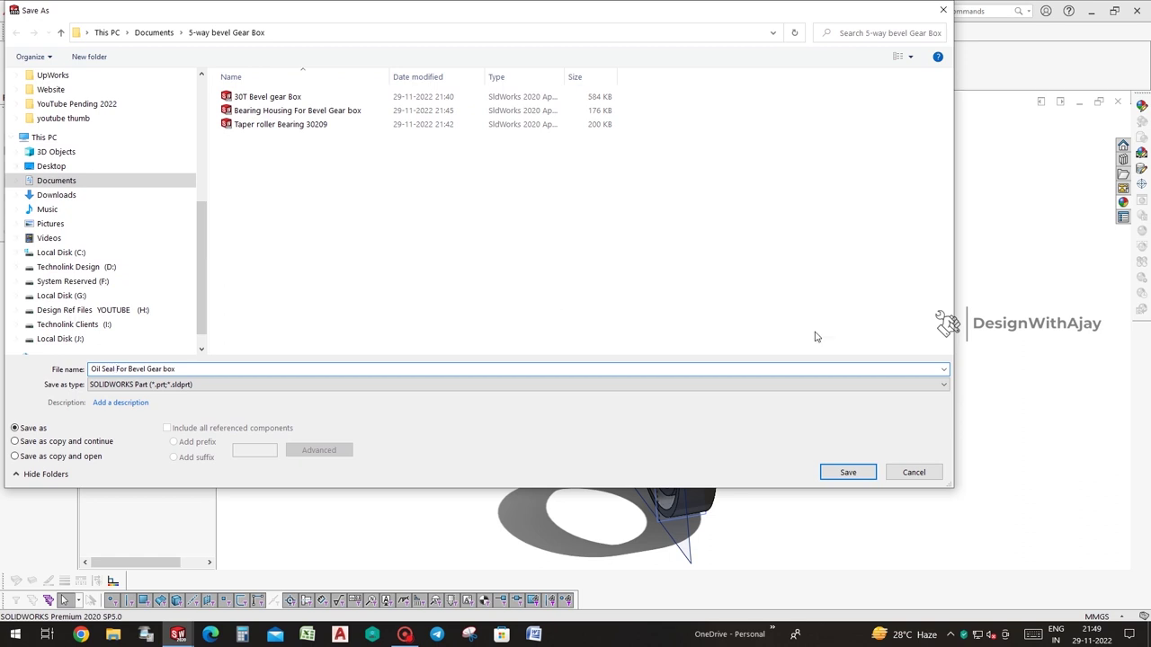
pyautogui.click(849, 472)
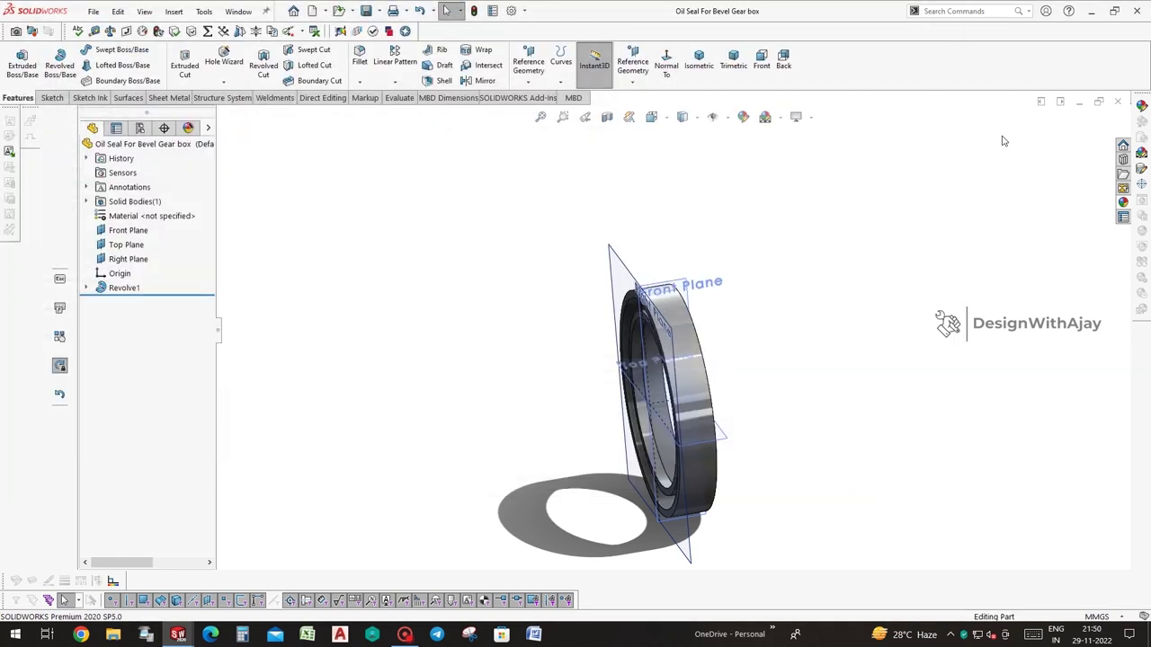
pyautogui.click(1079, 102)
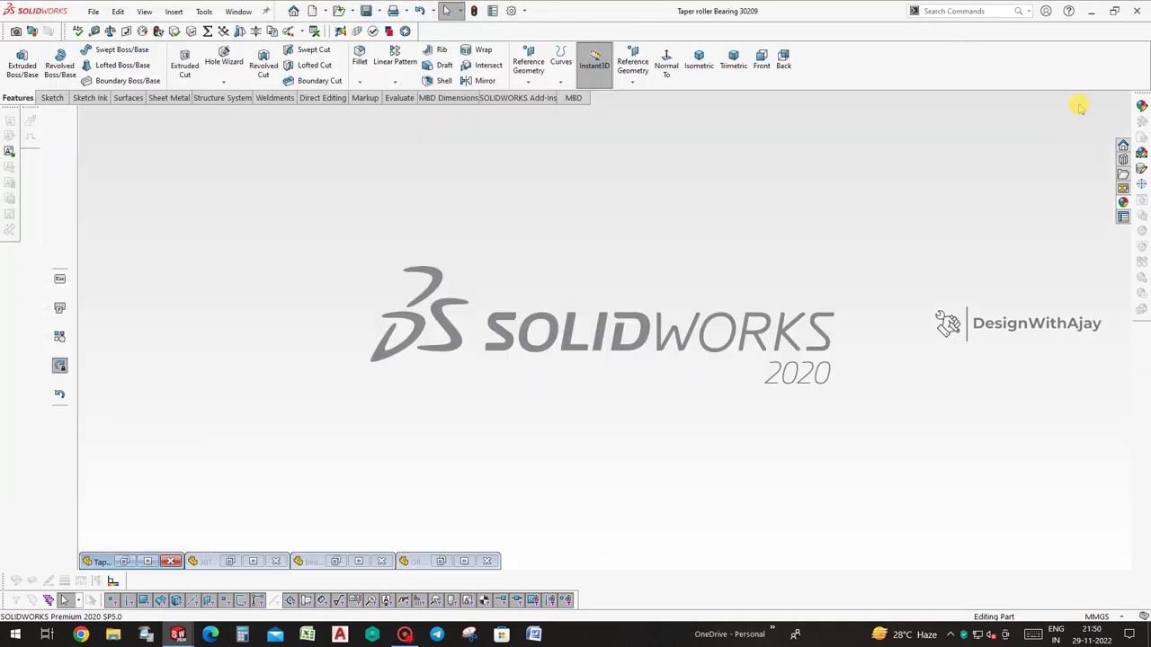
# Start a new part, show the reference planes and switch to a plain white scene
pyautogui.click(95, 12)
pyautogui.click(97, 30)
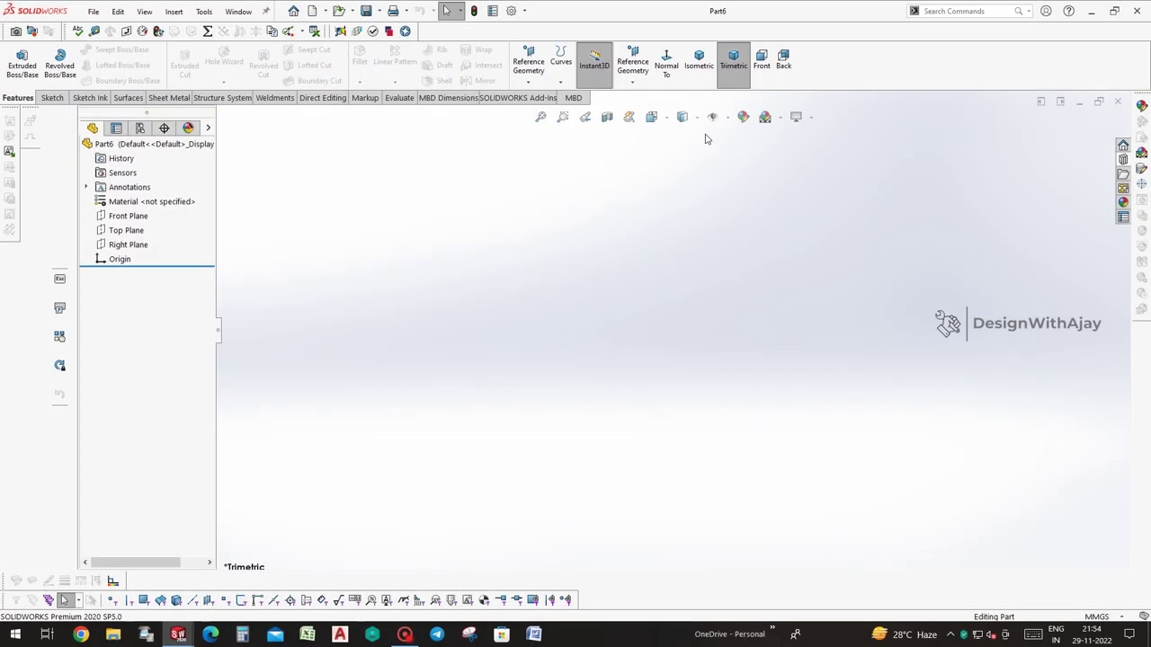
pyautogui.click(726, 117)
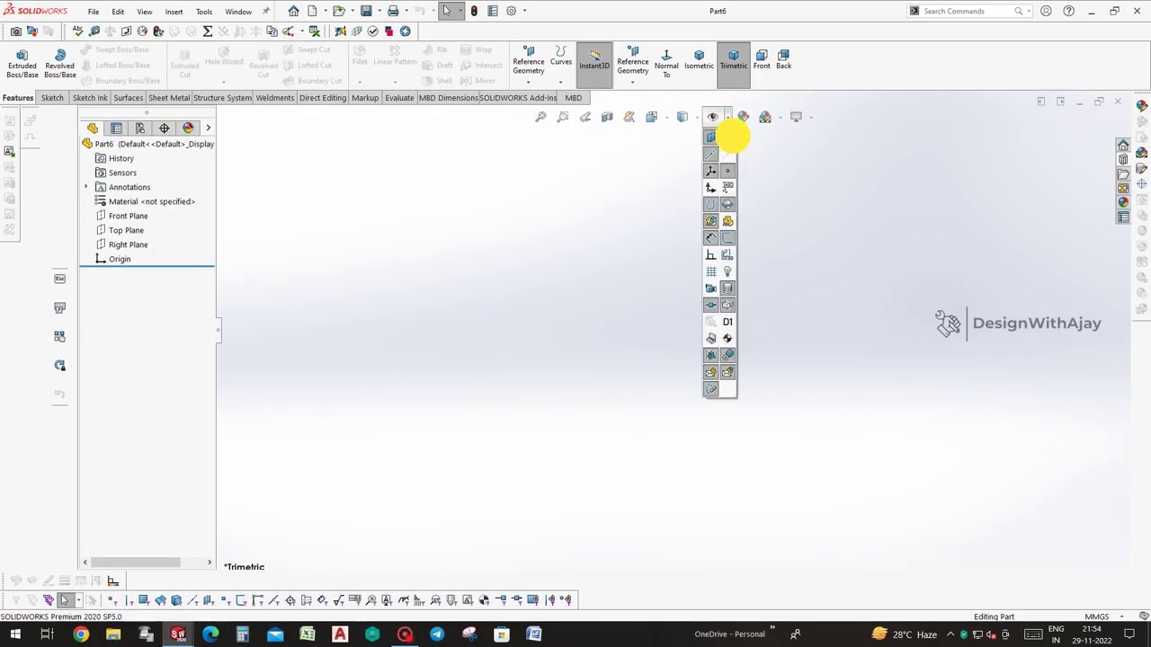
pyautogui.click(726, 135)
pyautogui.click(765, 119)
pyautogui.click(796, 151)
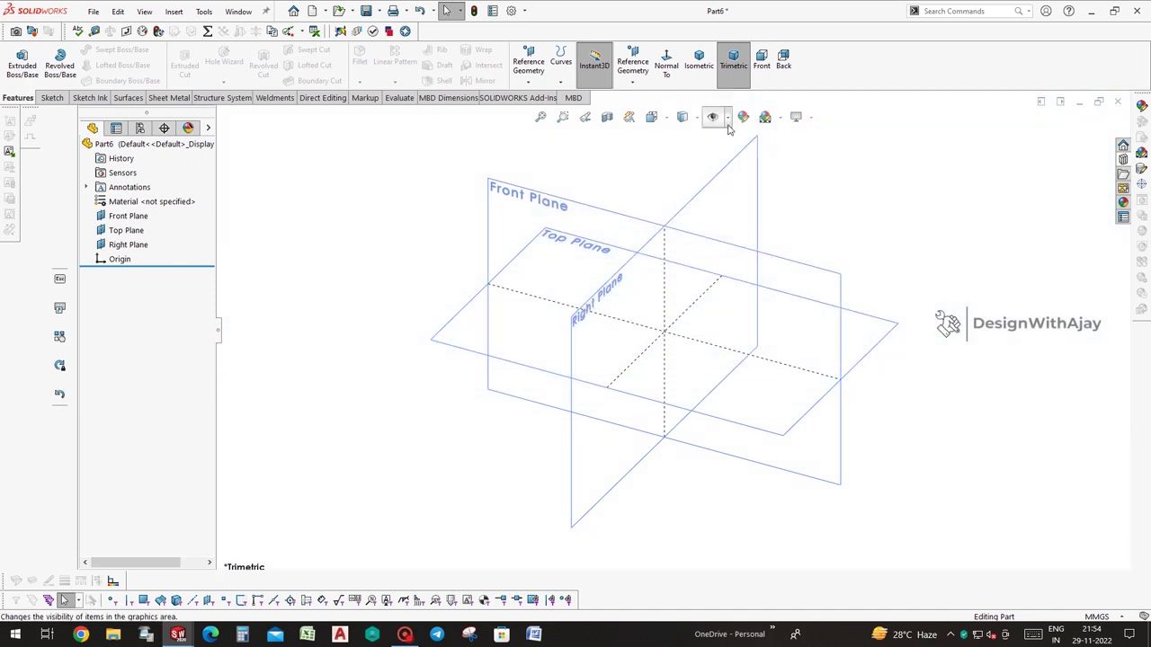
# Sketch on the Front Plane and draw the left part of the stepped outline from the origin
pyautogui.click(739, 254)
pyautogui.click(801, 215)
pyautogui.press('l')
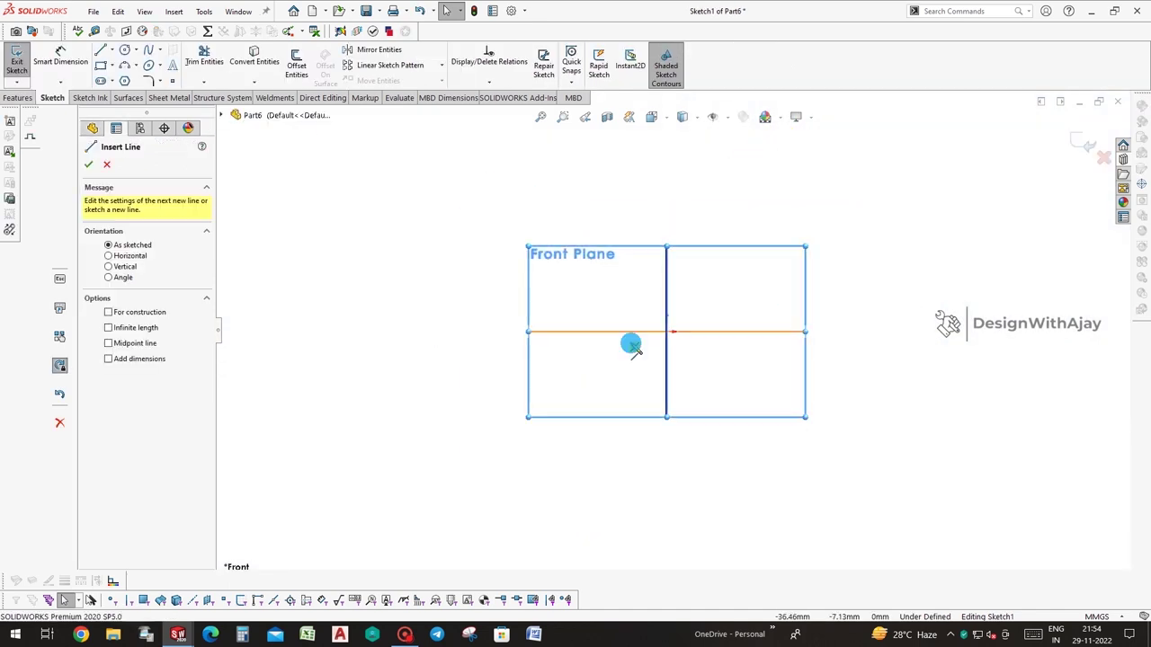
pyautogui.click(667, 332)
pyautogui.click(667, 287)
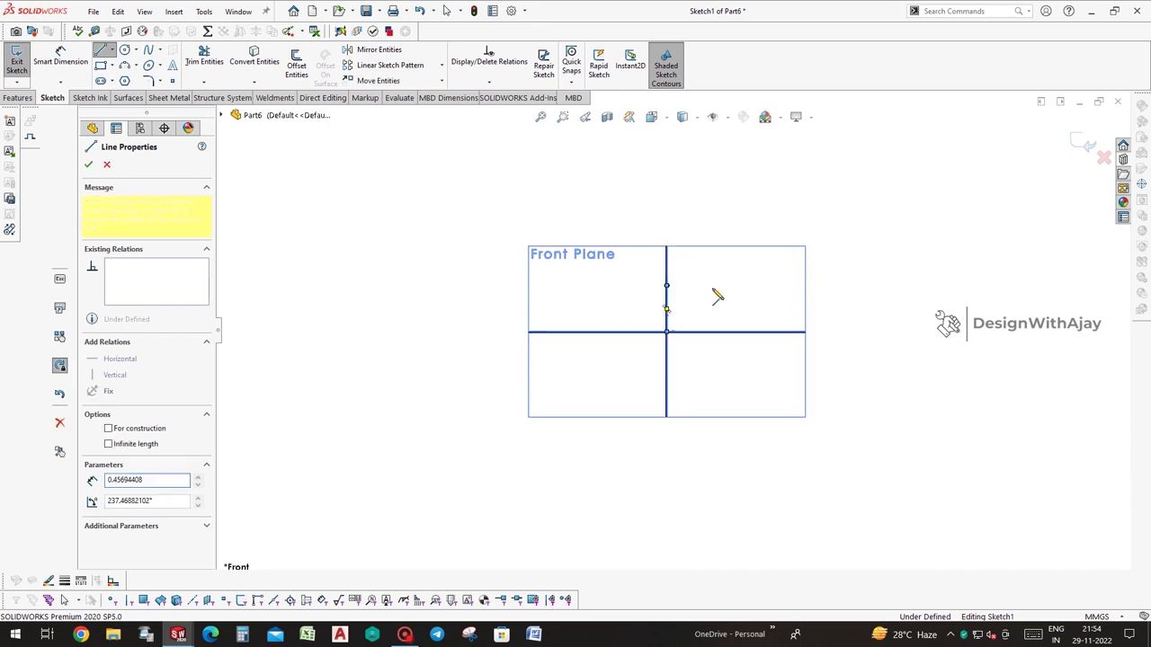
pyautogui.click(790, 287)
pyautogui.click(791, 285)
pyautogui.click(791, 270)
pyautogui.click(838, 267)
# Finish the stepped outline down to the axis and close it at the origin
pyautogui.click(887, 249)
pyautogui.click(885, 266)
pyautogui.click(988, 267)
pyautogui.click(988, 285)
pyautogui.click(1123, 286)
pyautogui.click(1124, 331)
pyautogui.click(668, 332)
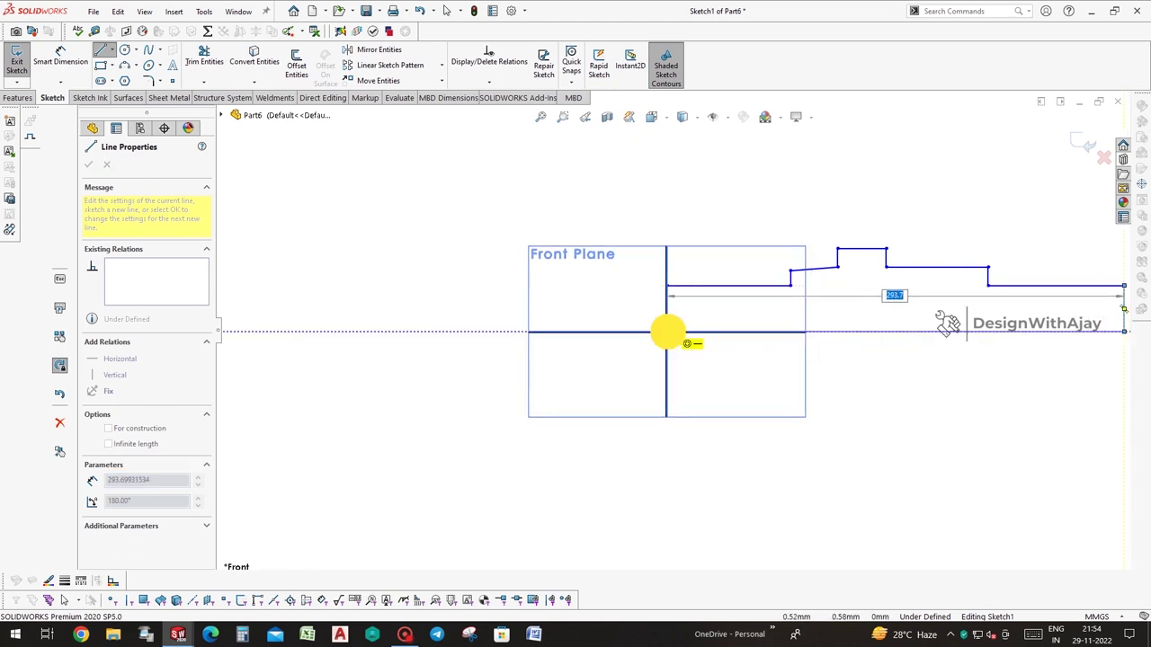
pyautogui.press('f')
pyautogui.press('Escape')
# Make the sloped line horizontal
pyautogui.click(662, 275)
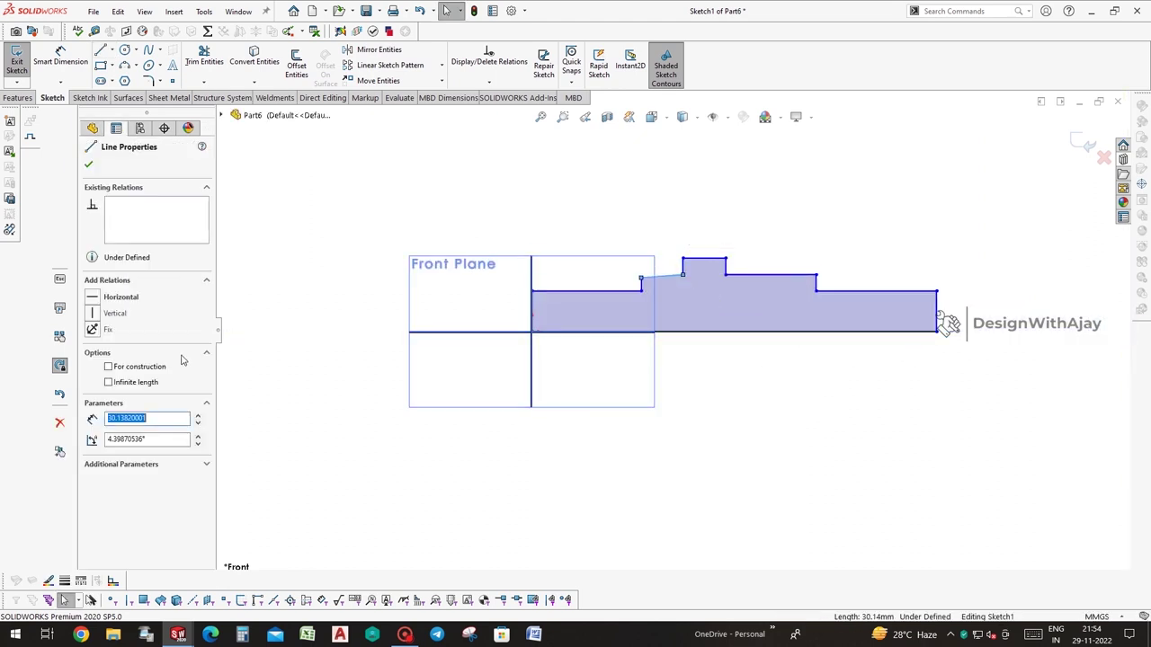
pyautogui.click(115, 296)
pyautogui.click(450, 333)
pyautogui.scroll(2, 684, 337)
pyautogui.click(571, 351)
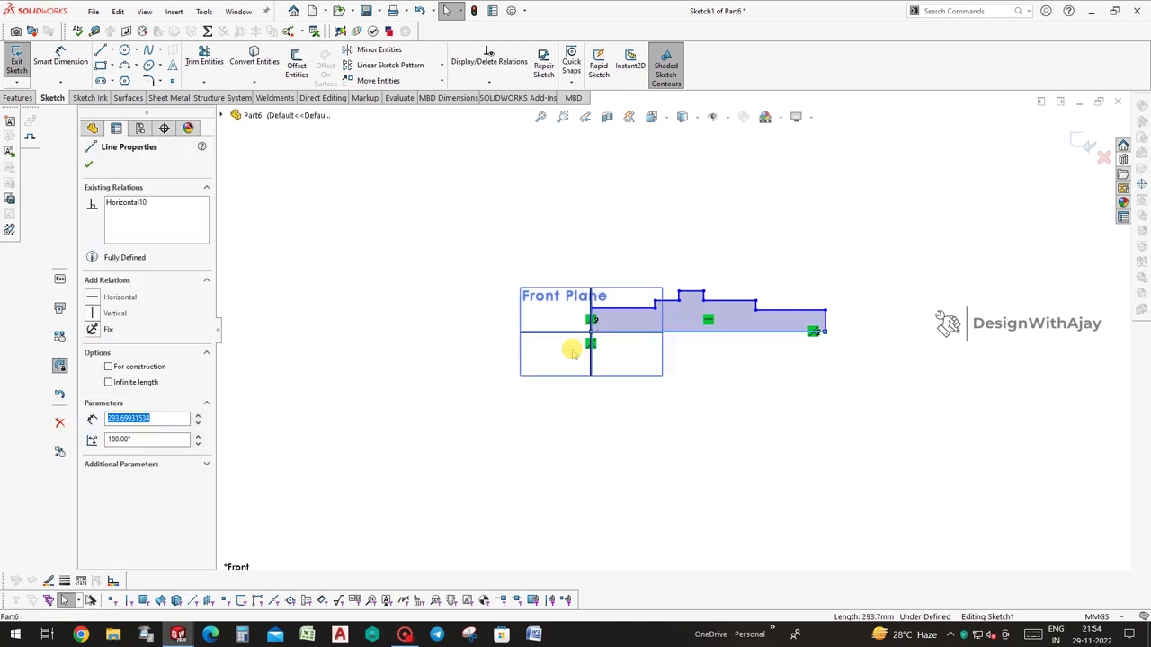
# Dimension the overall length to 419 and both end steps to 100 each
pyautogui.click(270, 390)
pyautogui.moveTo(749, 506); pyautogui.dragTo(725, 379, button='right')
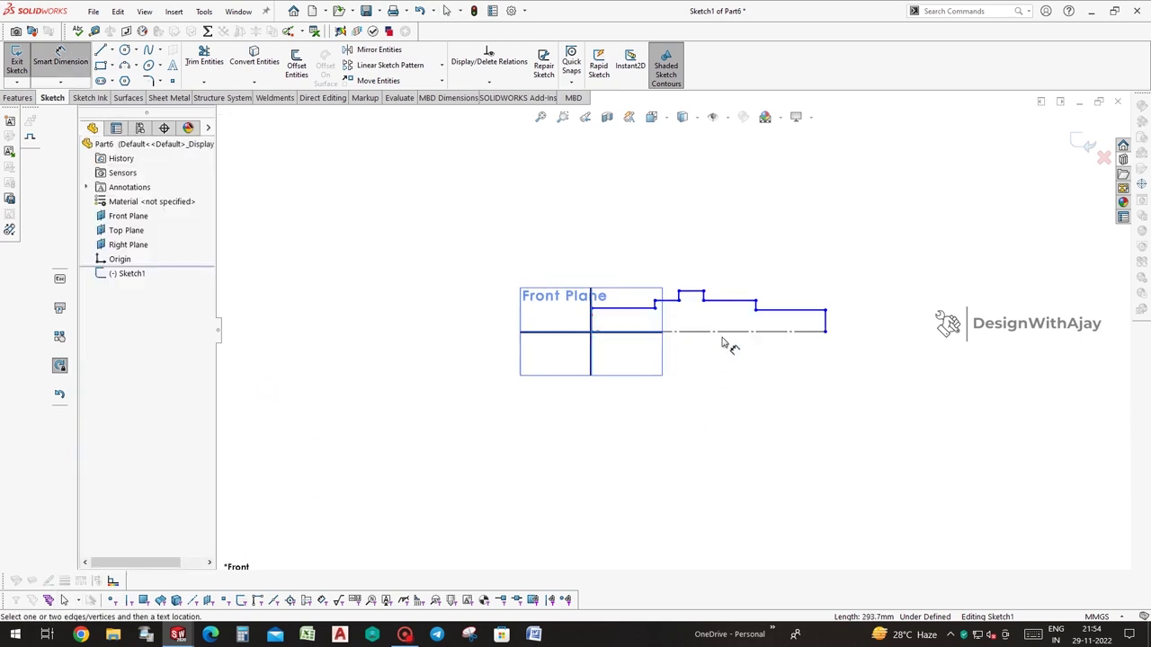
pyautogui.click(727, 332)
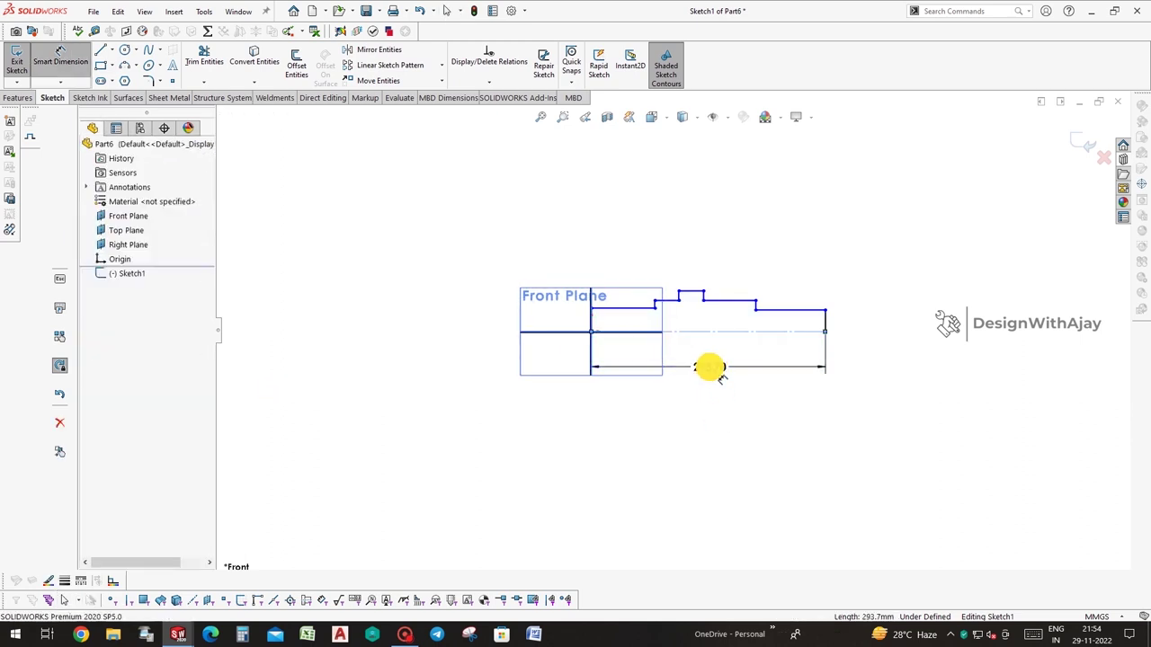
pyautogui.click(709, 366)
pyautogui.write('419')
pyautogui.press('Return')
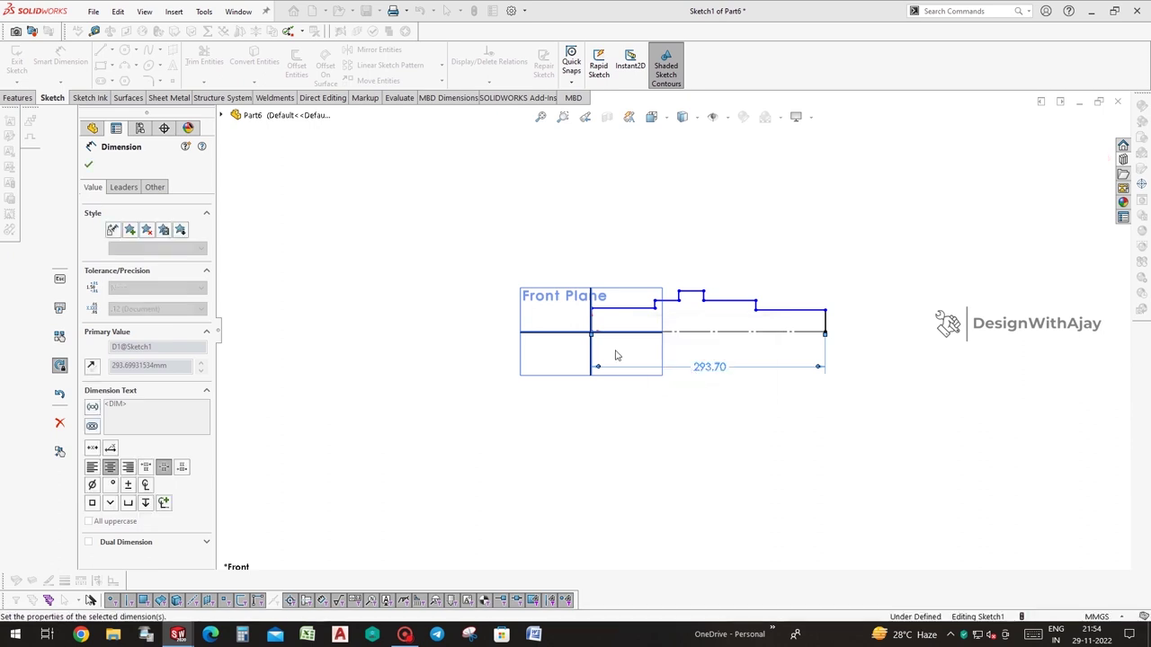
pyautogui.click(629, 307)
pyautogui.click(631, 296)
pyautogui.write('100')
pyautogui.press('Return')
pyautogui.click(848, 311)
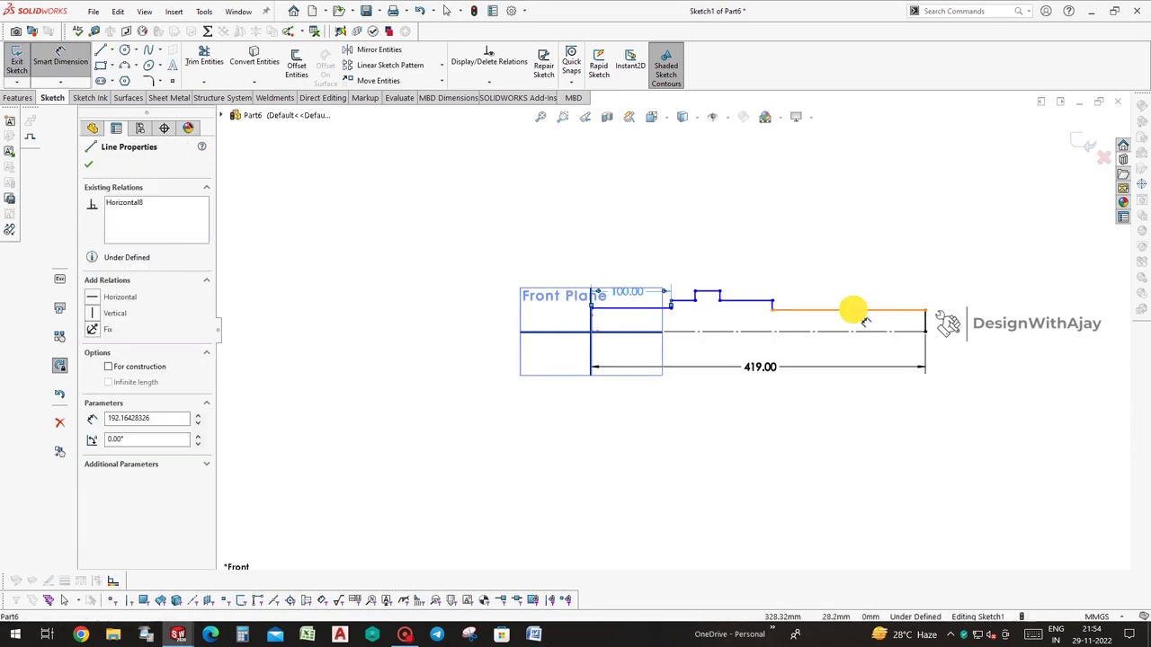
pyautogui.click(877, 281)
pyautogui.write('100')
pyautogui.press('Return')
# Dimension the two inner steps to 80 each
pyautogui.click(689, 292)
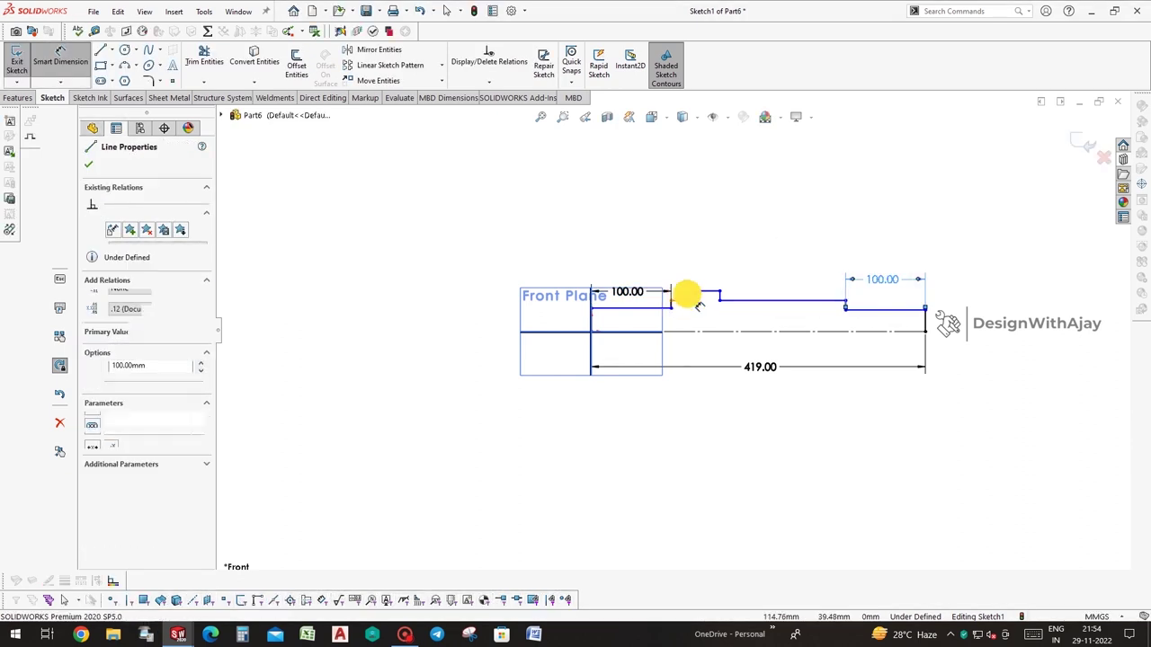
pyautogui.click(689, 257)
pyautogui.write('80')
pyautogui.press('Return')
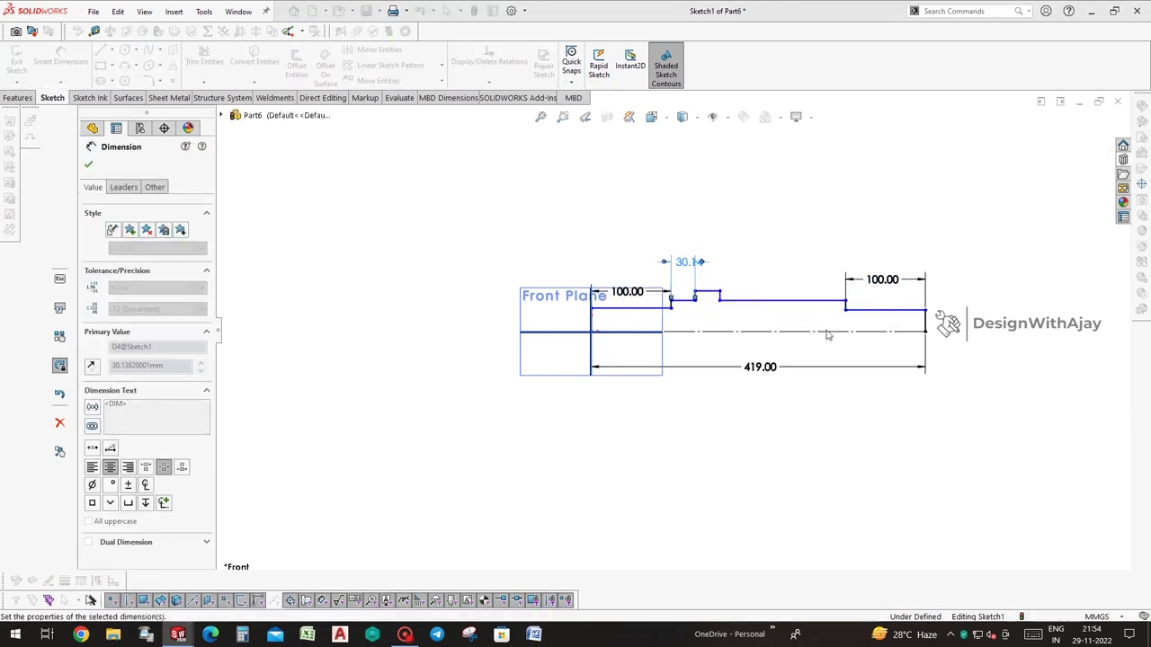
pyautogui.click(796, 299)
pyautogui.click(793, 263)
pyautogui.write('80')
pyautogui.press('Return')
# Dimension the first two step heights from the centreline: 20 and 22.5
pyautogui.click(629, 332)
pyautogui.click(611, 309)
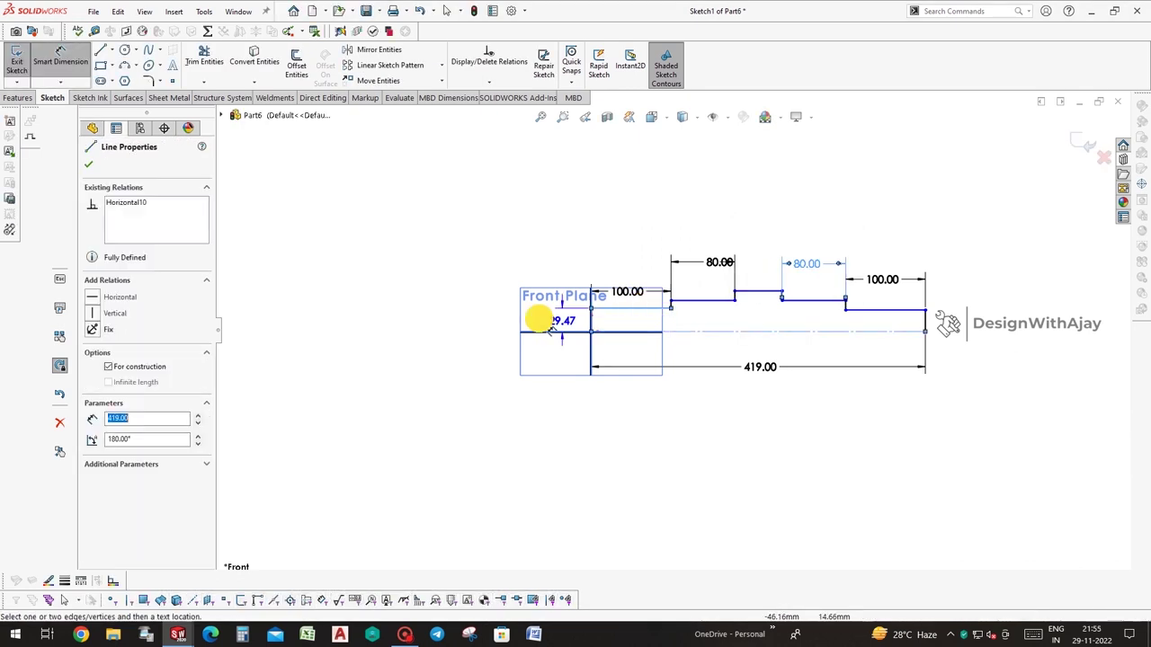
pyautogui.click(500, 231)
pyautogui.write('20')
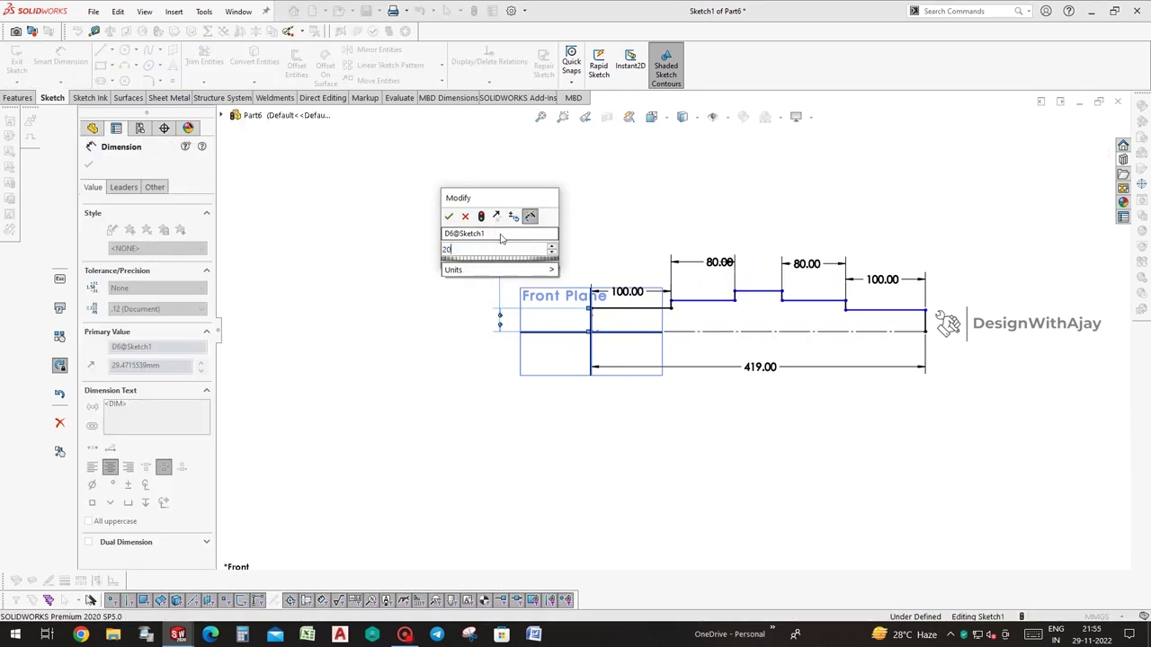
pyautogui.press('Return')
pyautogui.click(705, 310)
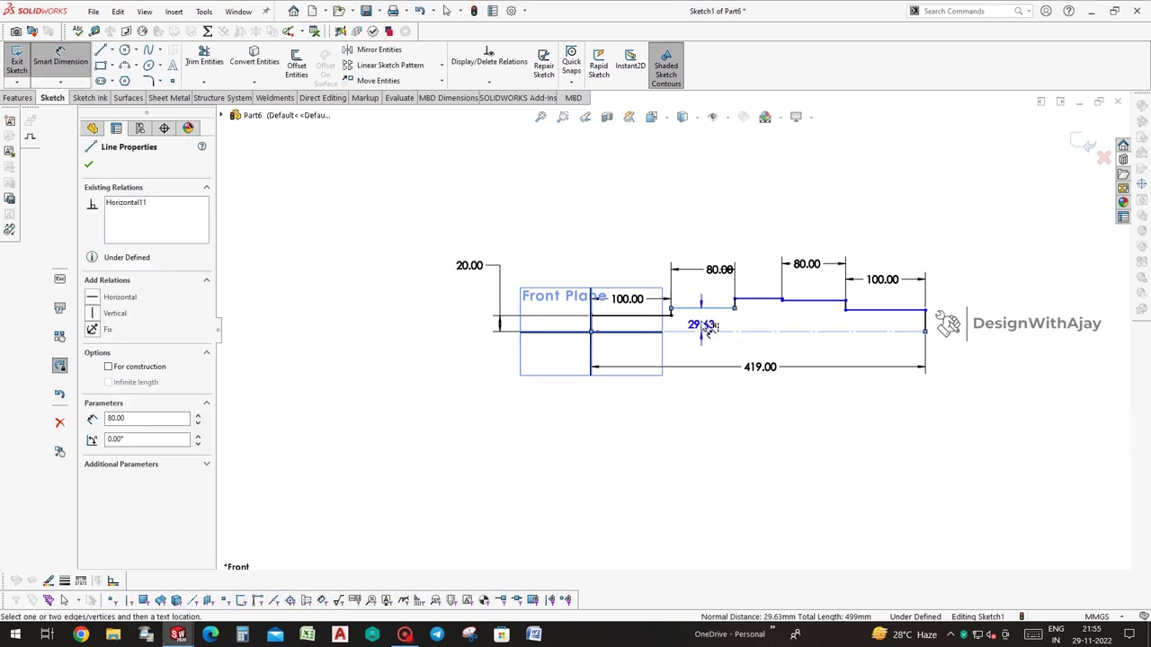
pyautogui.click(704, 297)
pyautogui.write('22.5')
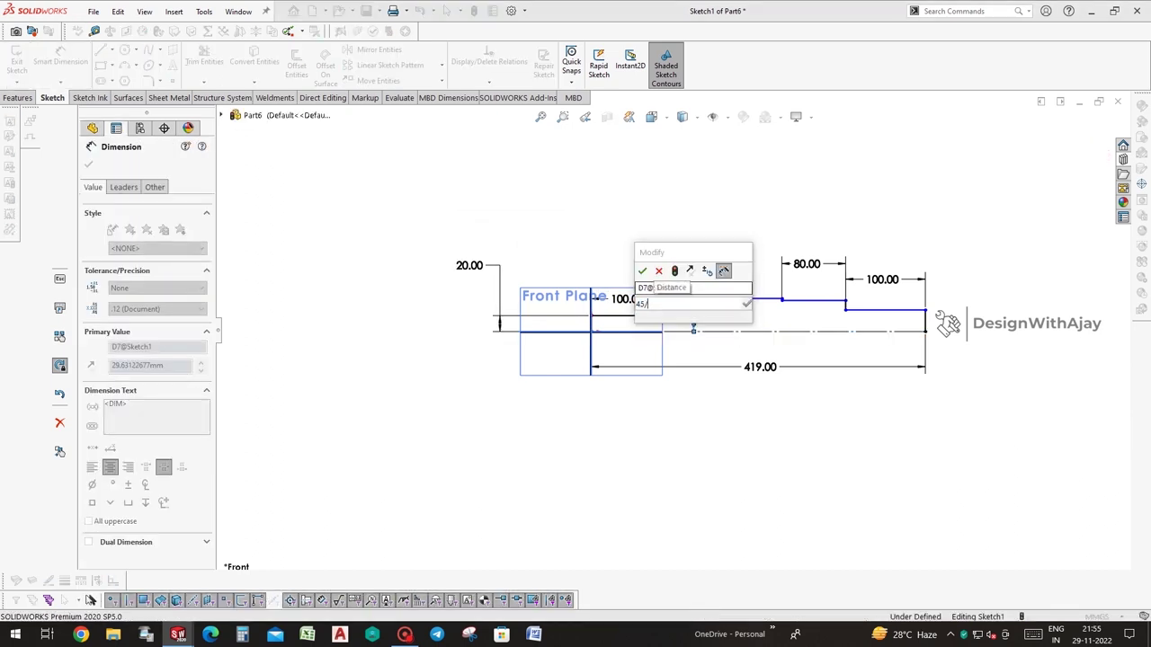
pyautogui.press('Return')
# Dimension the middle step height to 25 and the fourth step to 22.5
pyautogui.click(768, 305)
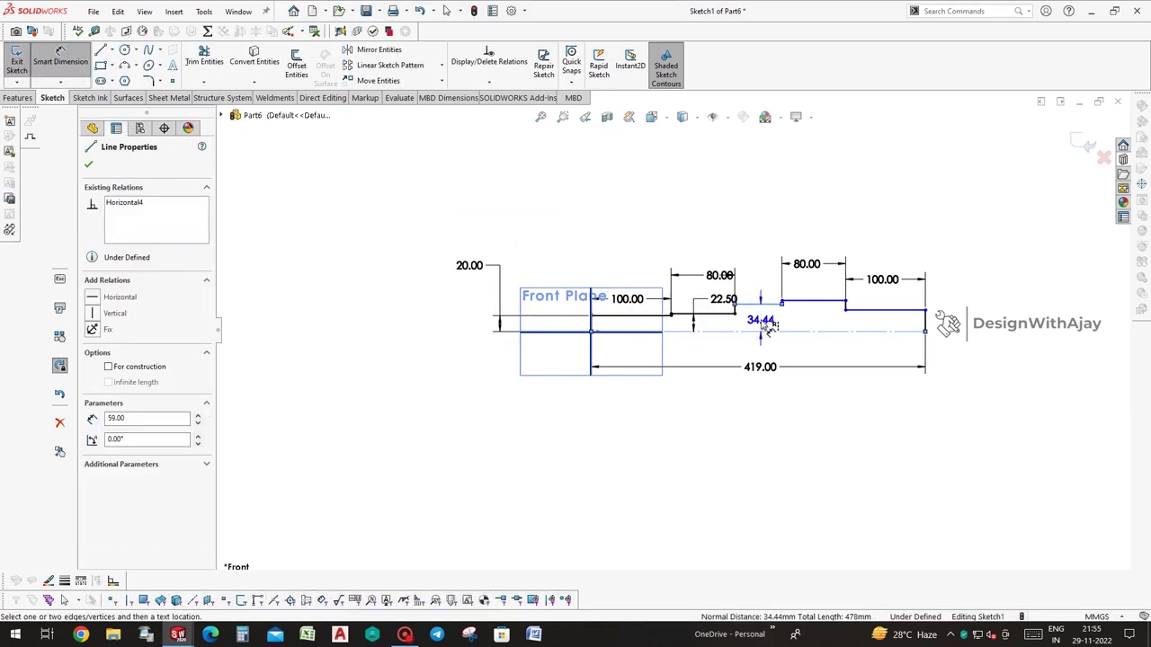
pyautogui.click(760, 322)
pyautogui.write('25')
pyautogui.press('Return')
pyautogui.click(812, 302)
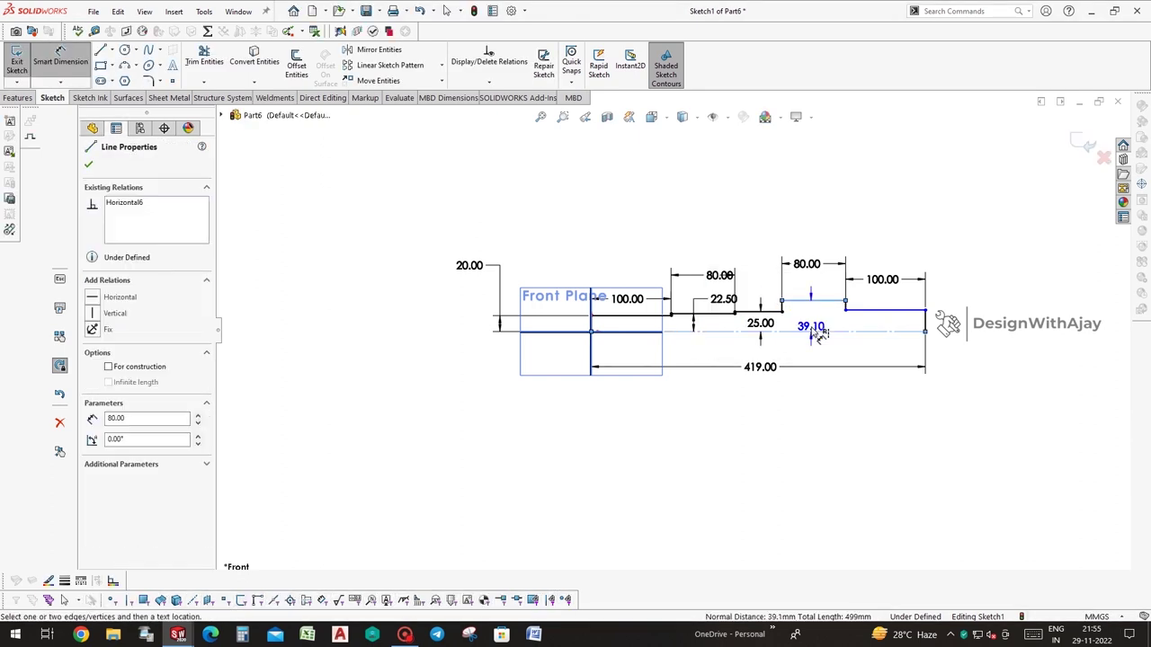
pyautogui.click(816, 326)
pyautogui.write('452')
pyautogui.press('Return')
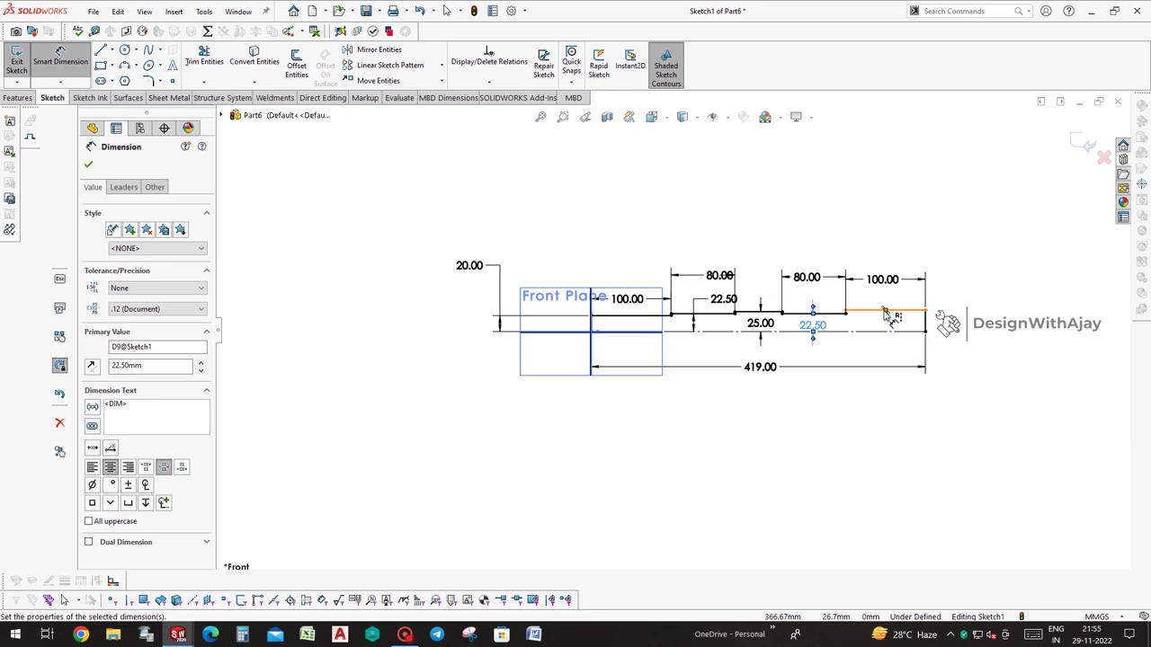
pyautogui.press('Escape')
# Make the two end step lines collinear so the sketch is fully defined
pyautogui.click(877, 312)
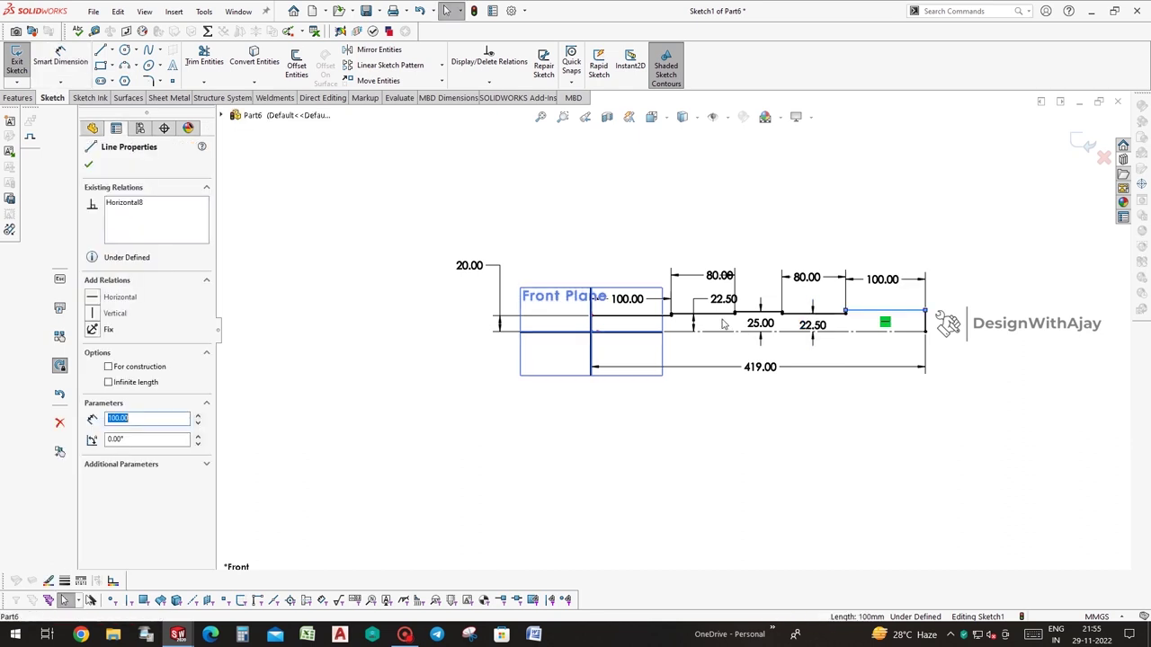
pyautogui.keyDown('ctrl'); pyautogui.click(617, 319); pyautogui.keyUp('ctrl')
pyautogui.click(117, 386)
pyautogui.press('Escape')
pyautogui.click(18, 97)
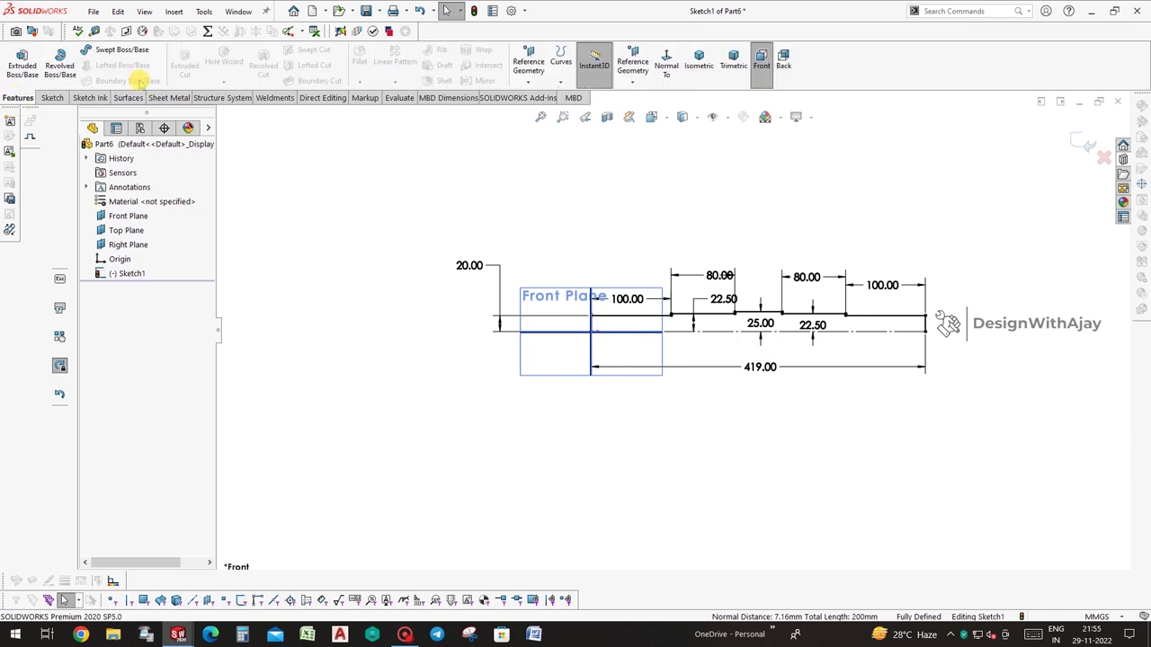
# Revolve the shaft profile 360° about its centreline into a solid Revolve1
pyautogui.click(66, 72)
pyautogui.click(611, 322)
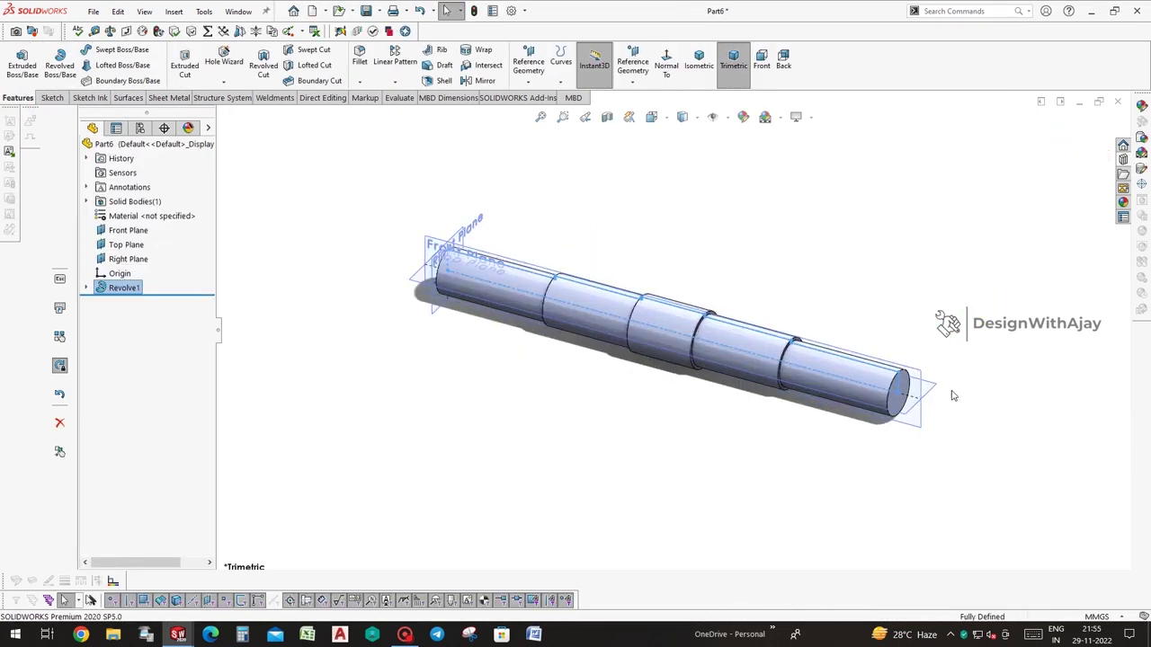
pyautogui.click(931, 386)
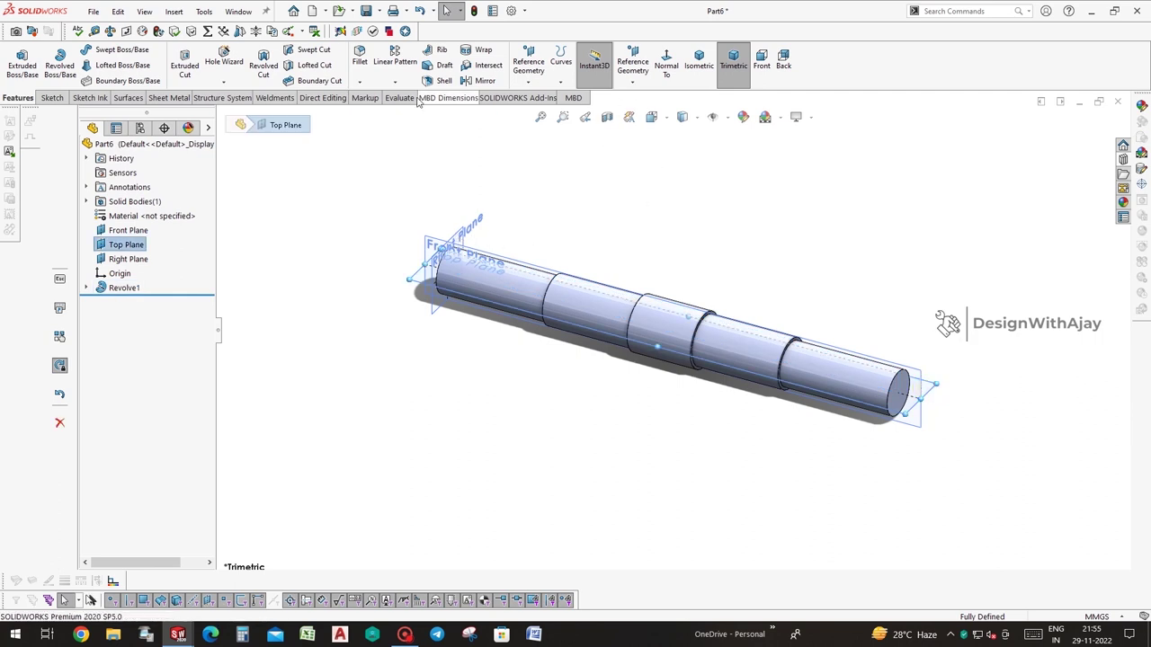
pyautogui.click(517, 78)
pyautogui.click(538, 123)
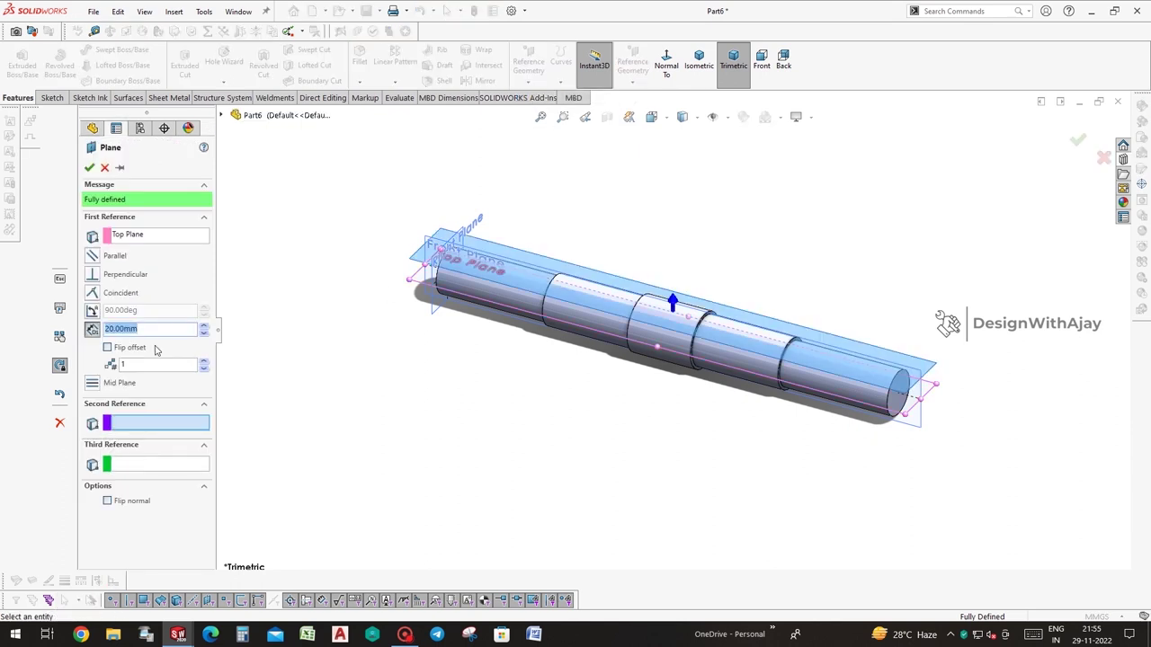
# Create Plane1 offset 22.5 mm from the Top Plane and sketch on it
pyautogui.write('2')
pyautogui.press('Return')
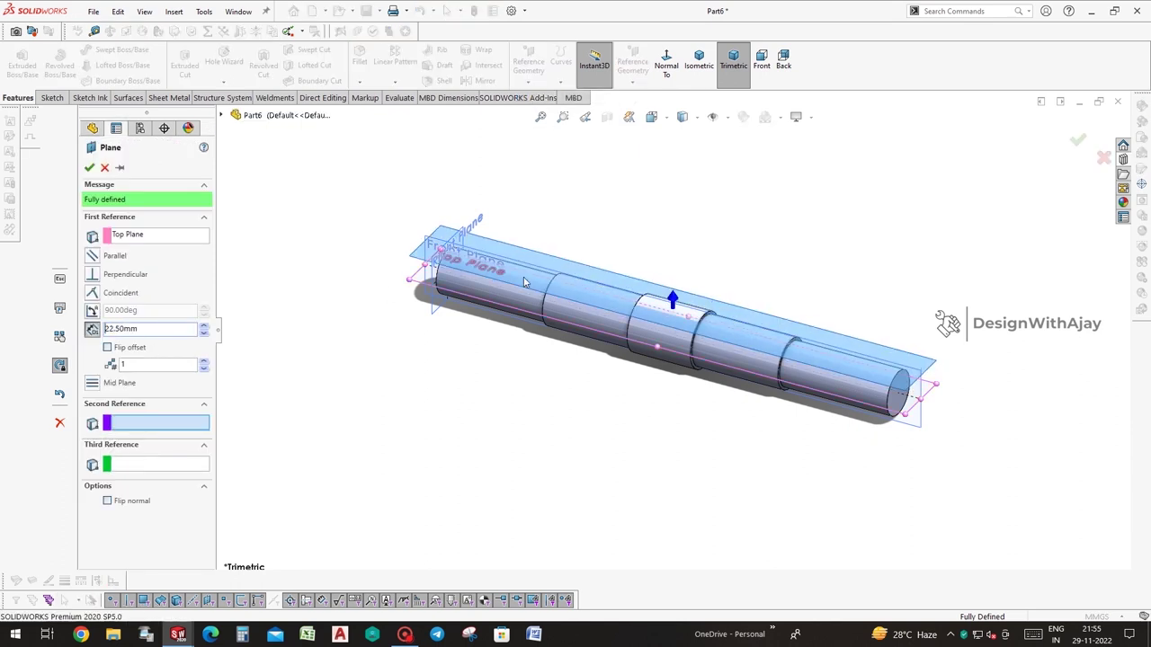
pyautogui.click(1079, 135)
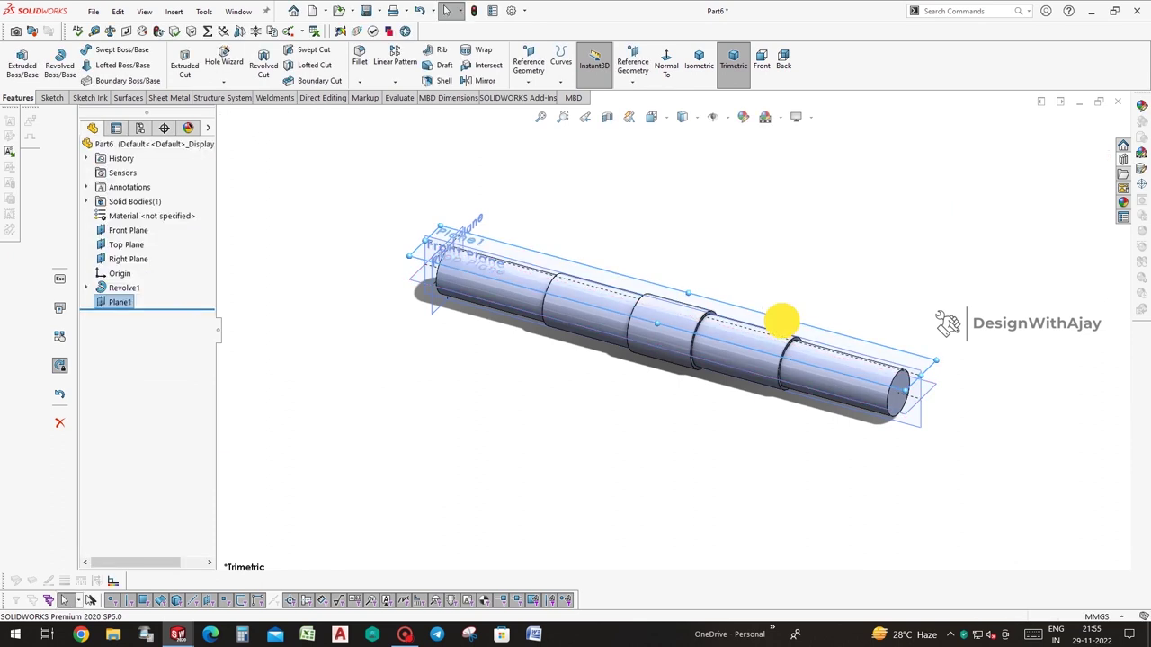
pyautogui.click(782, 320)
pyautogui.click(850, 290)
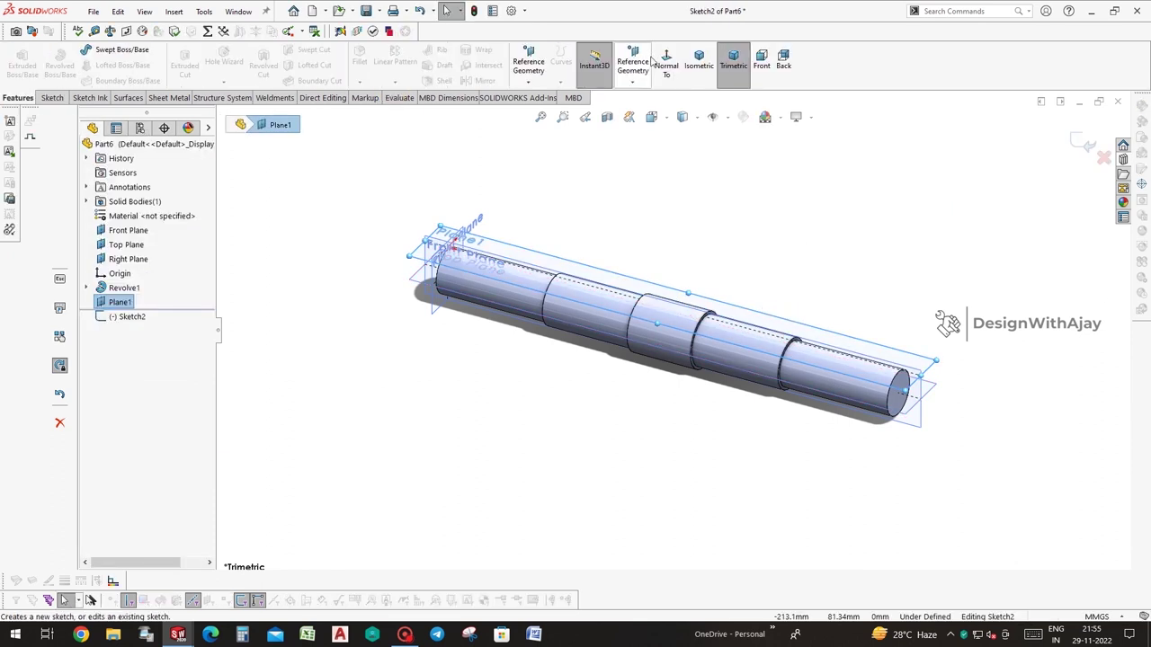
# Draw two straight slots on the centreline, one on each side of the collar
pyautogui.click(666, 63)
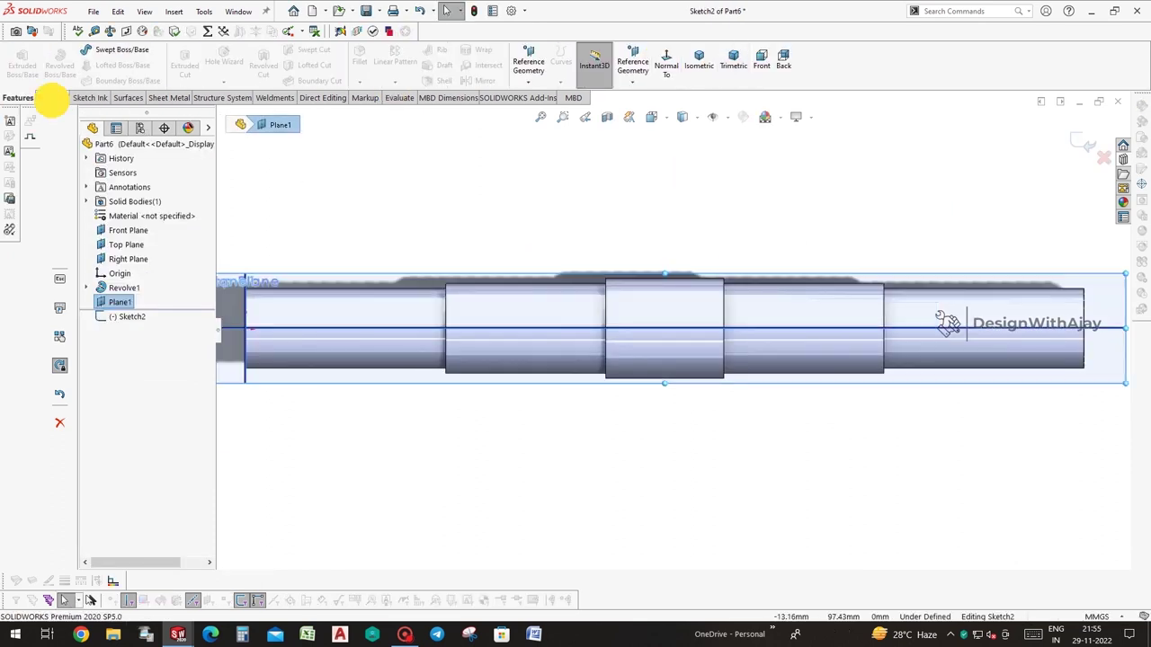
pyautogui.click(51, 98)
pyautogui.click(112, 80)
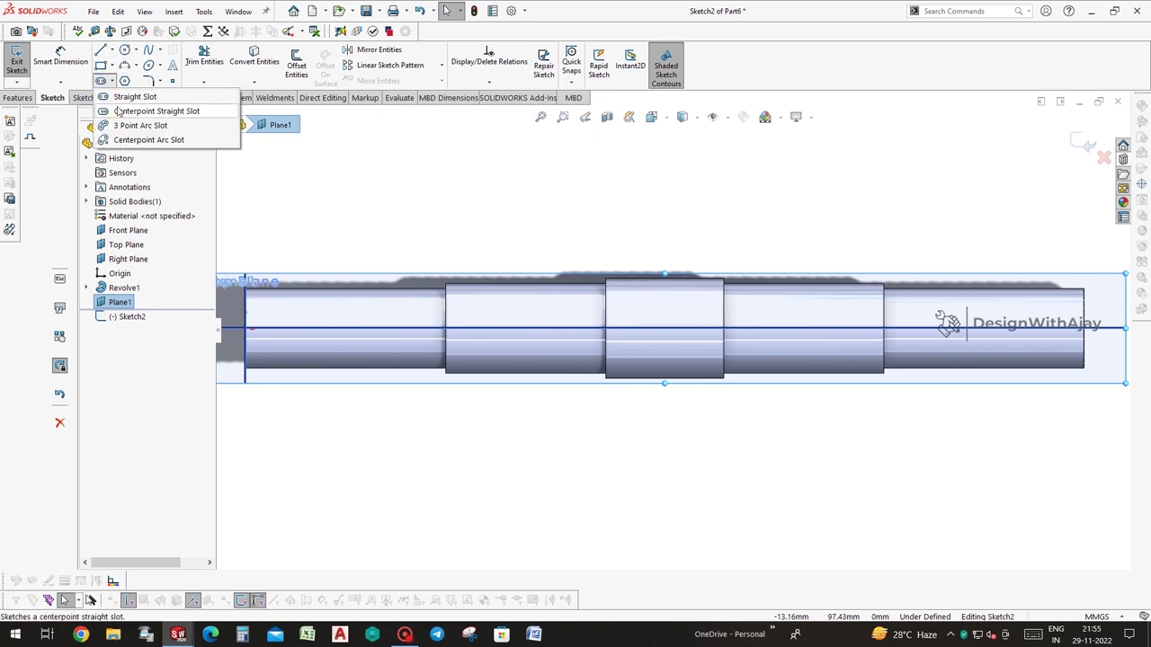
pyautogui.click(117, 95)
pyautogui.click(564, 329)
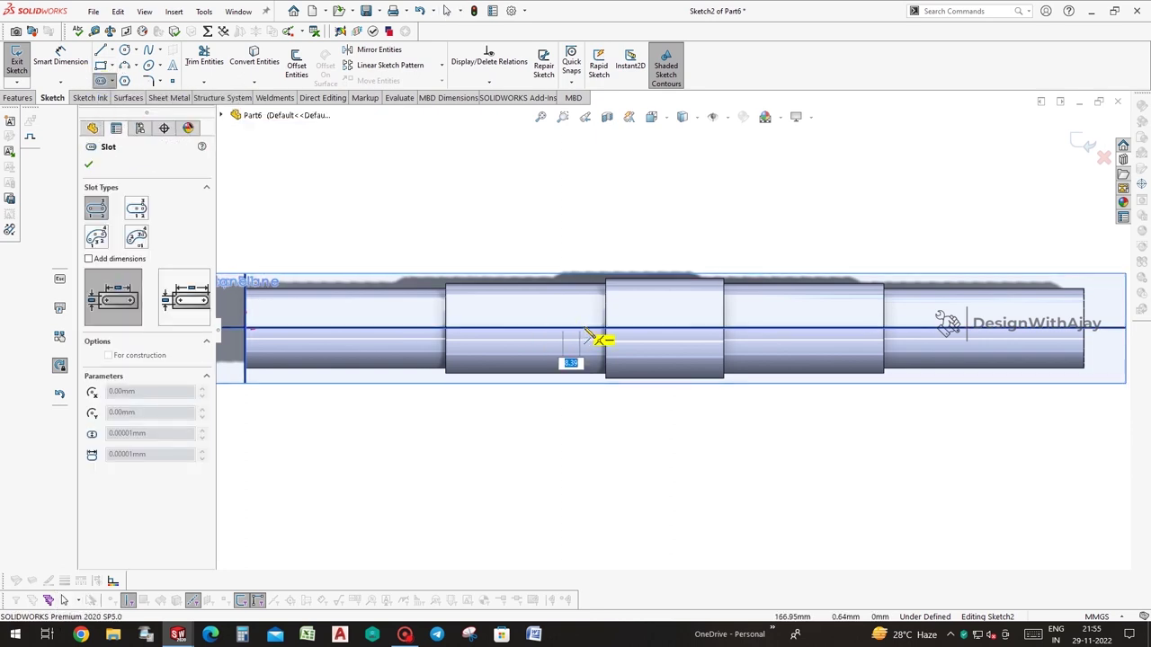
pyautogui.click(586, 341)
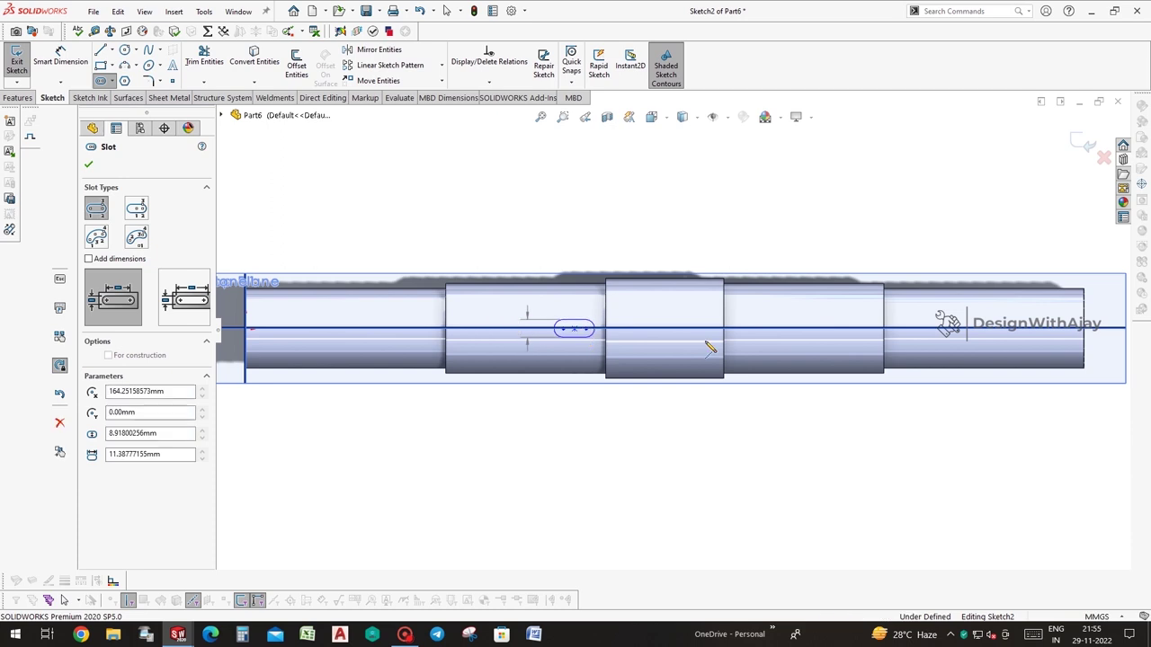
pyautogui.click(789, 342)
pyautogui.press('Escape')
# Dimension the slot width to 14 mm
pyautogui.hotkey('ctrl', 'a')
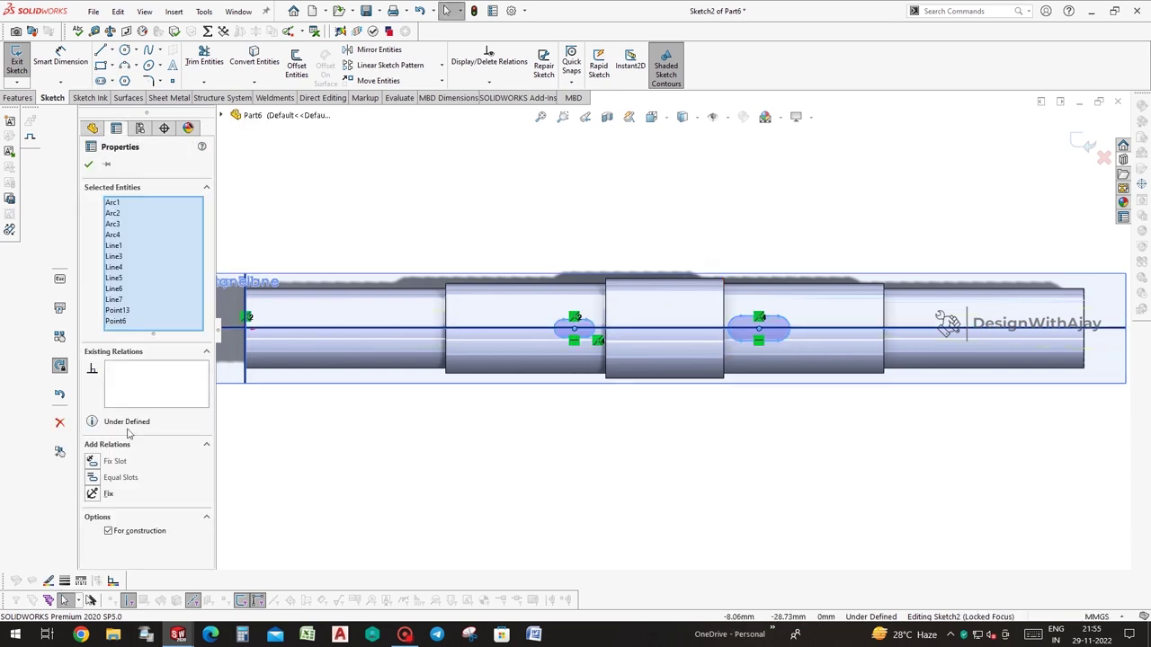
pyautogui.click(111, 485)
pyautogui.moveTo(601, 437); pyautogui.dragTo(620, 329, button='right')
pyautogui.scroll(-2, 583, 334)
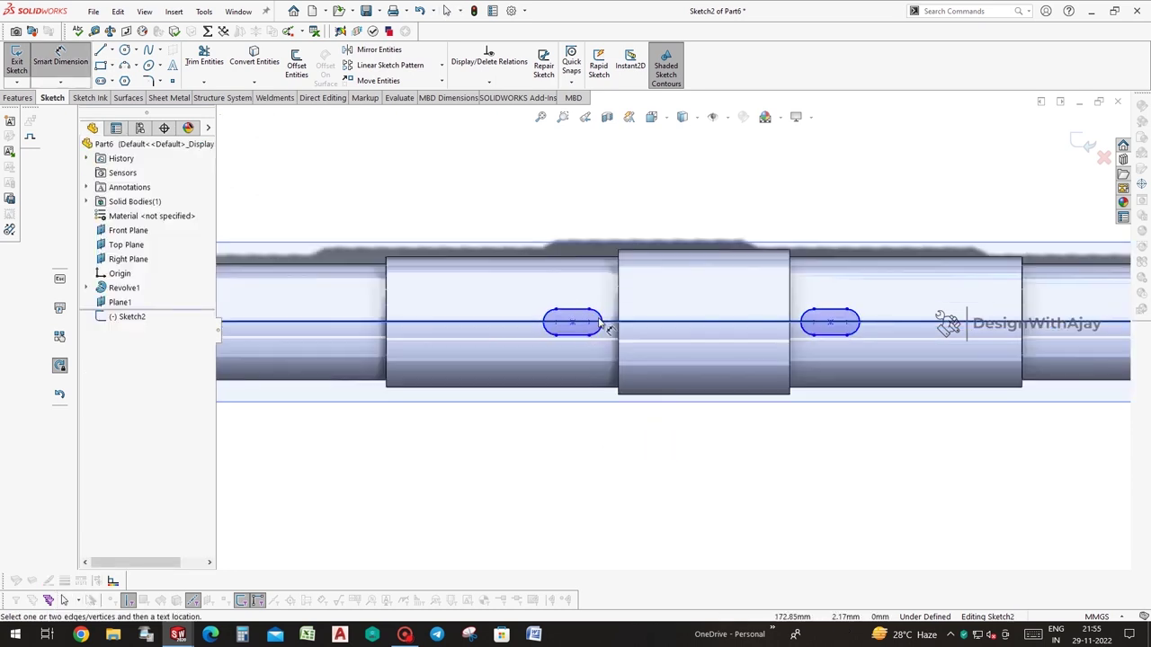
pyautogui.click(586, 319)
pyautogui.click(436, 321)
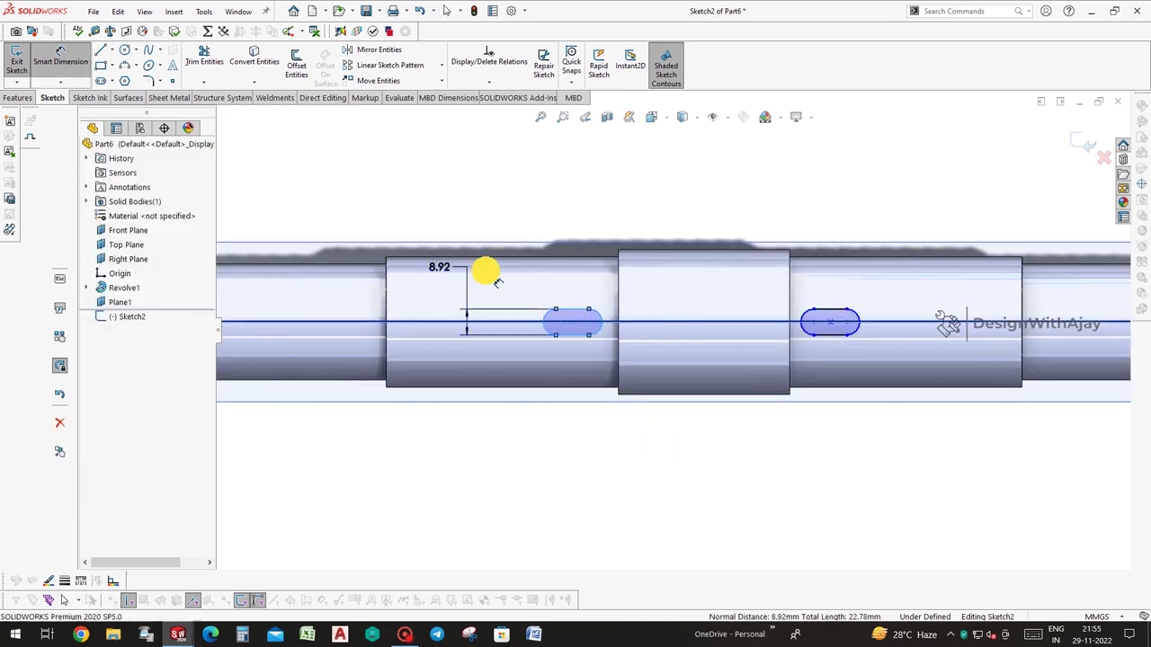
pyautogui.click(474, 270)
pyautogui.write('14')
pyautogui.press('Return')
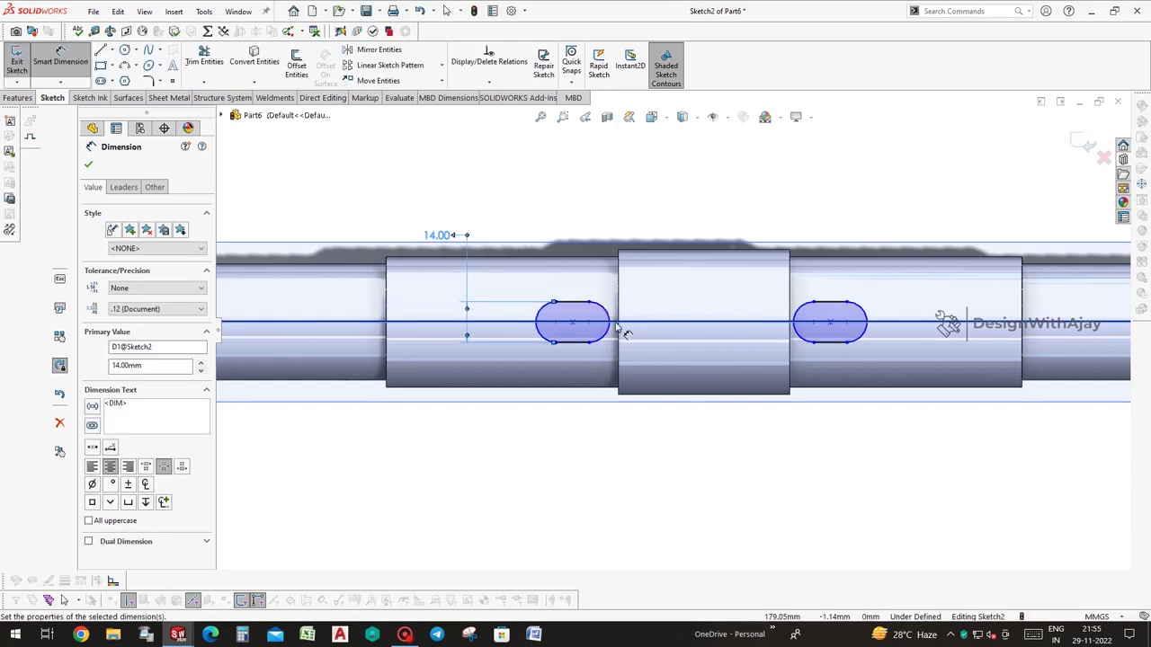
pyautogui.press('Escape')
# Make each slot's end arc tangent to its neighbouring collar edge
pyautogui.click(608, 308)
pyautogui.keyDown('ctrl'); pyautogui.click(619, 298); pyautogui.keyUp('ctrl')
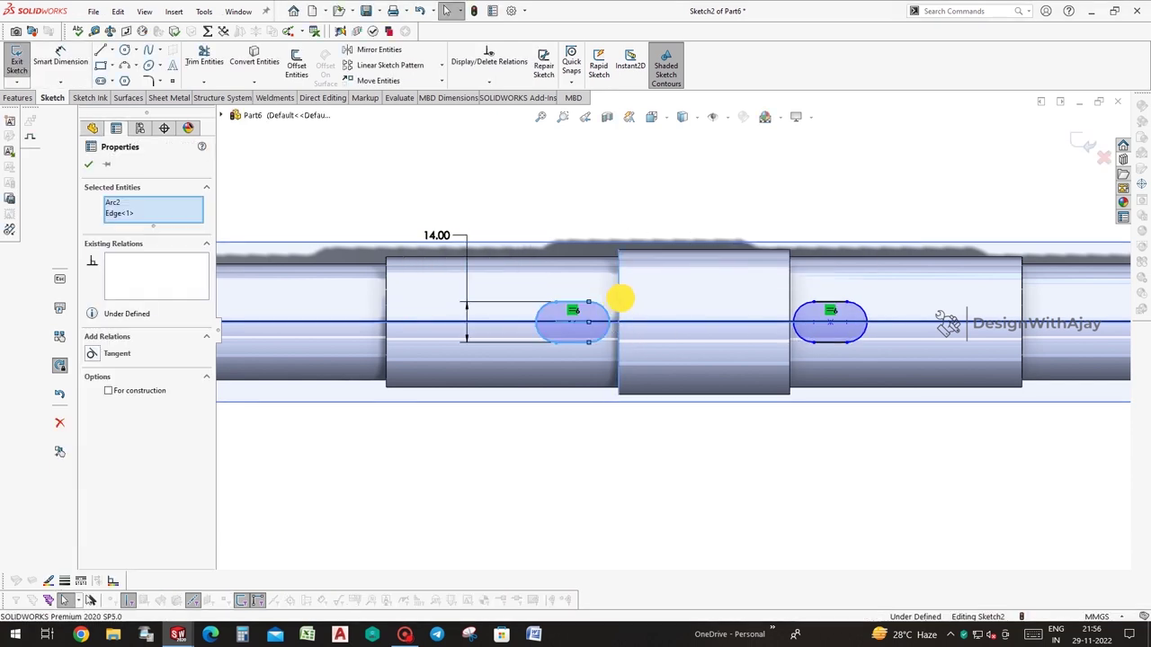
pyautogui.click(91, 354)
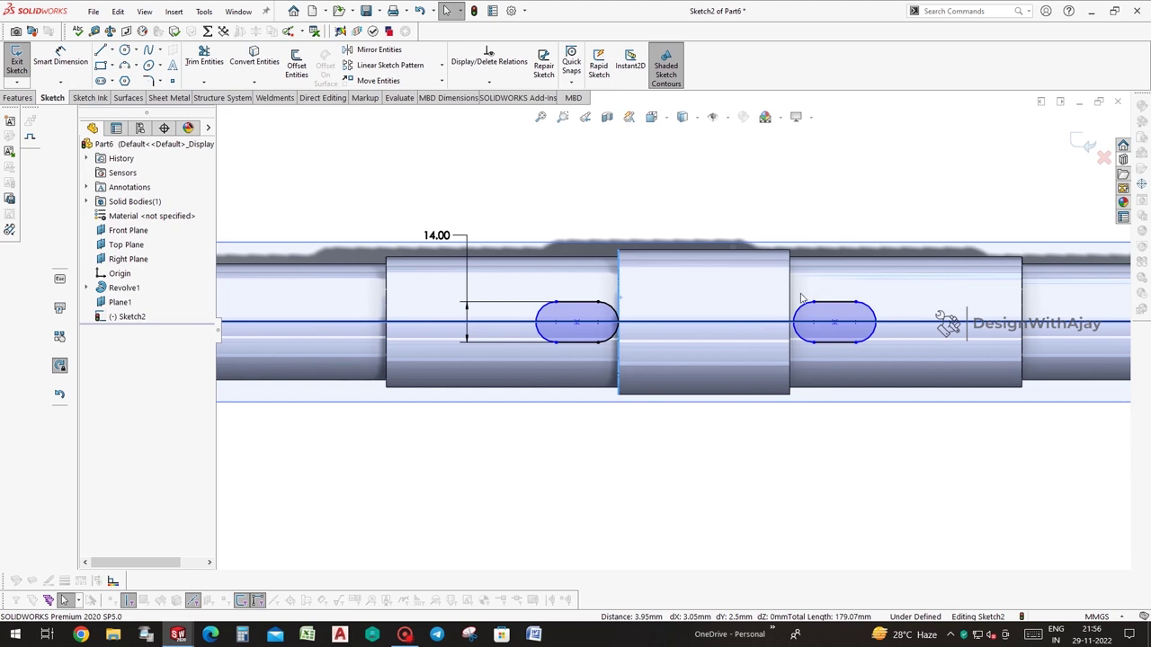
pyautogui.click(789, 304)
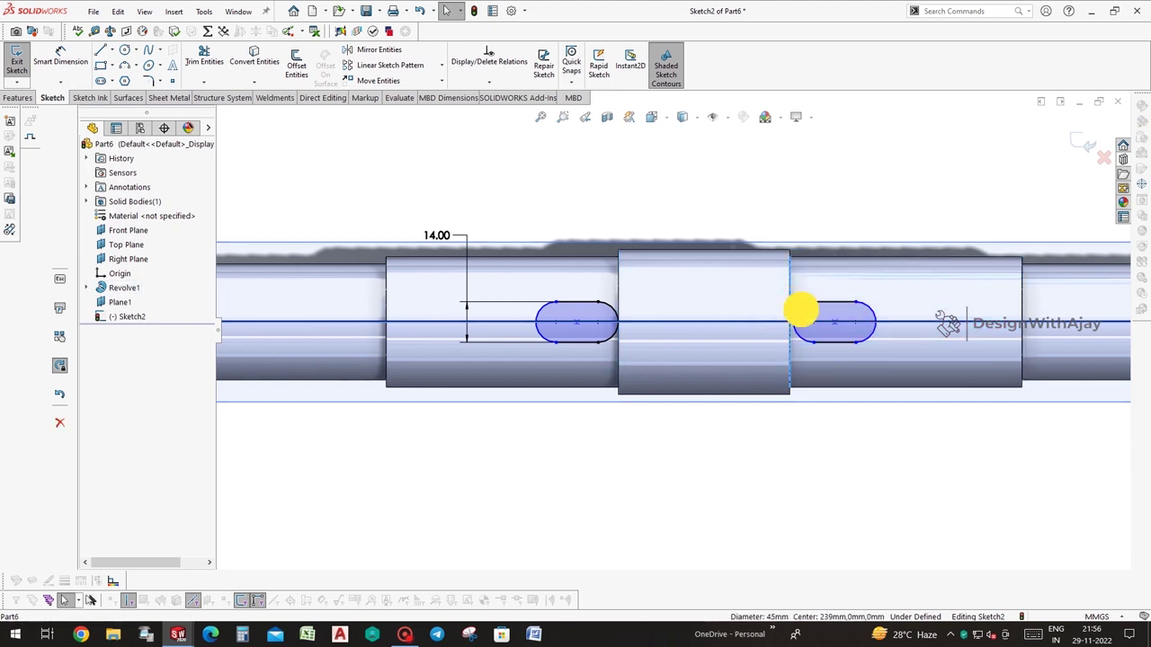
pyautogui.keyDown('ctrl'); pyautogui.click(800, 311); pyautogui.keyUp('ctrl')
pyautogui.click(111, 369)
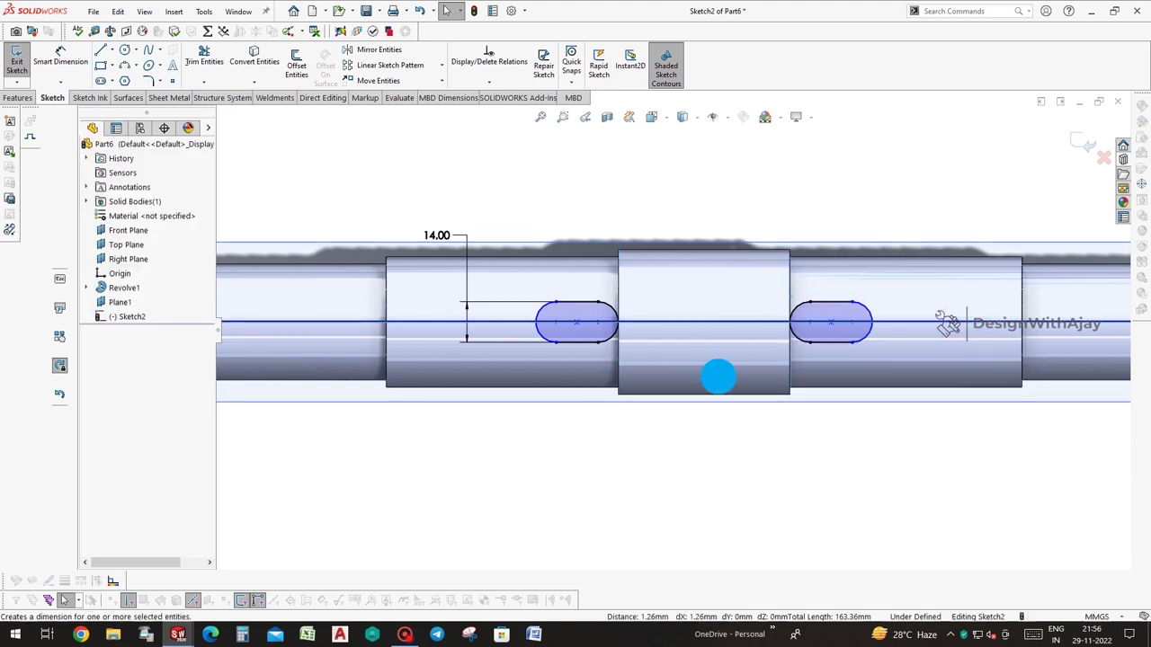
# Dimension the slot length to 23 mm from the collar edge
pyautogui.moveTo(719, 374); pyautogui.dragTo(737, 346, button='right')
pyautogui.click(872, 326)
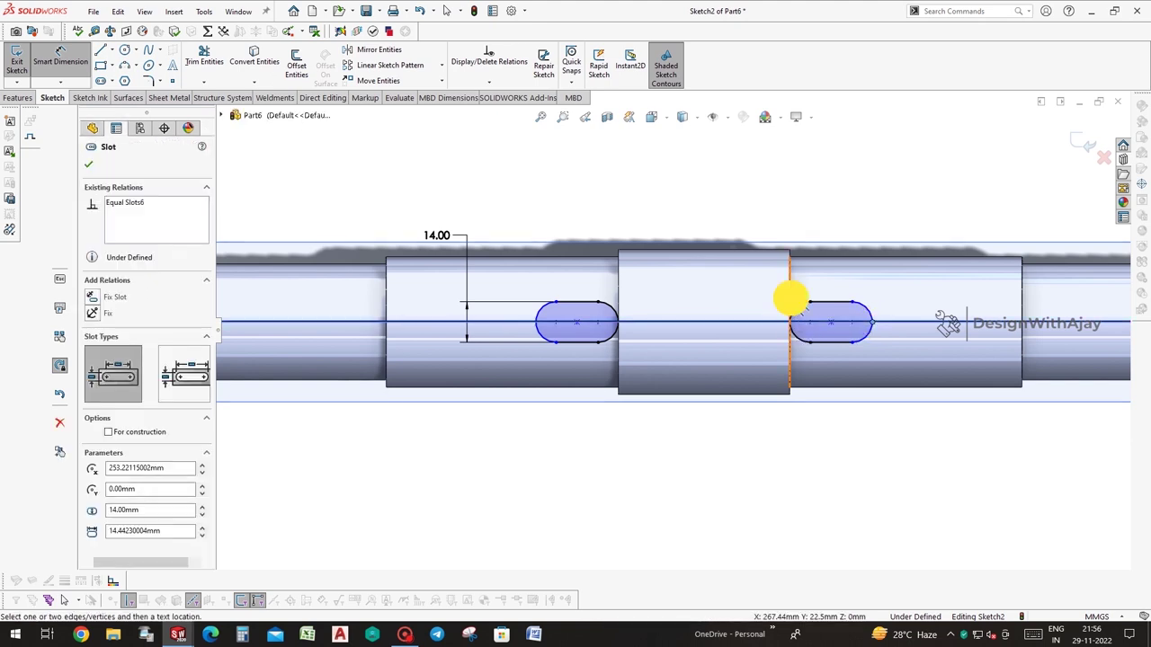
pyautogui.click(784, 301)
pyautogui.click(800, 229)
pyautogui.press('Return')
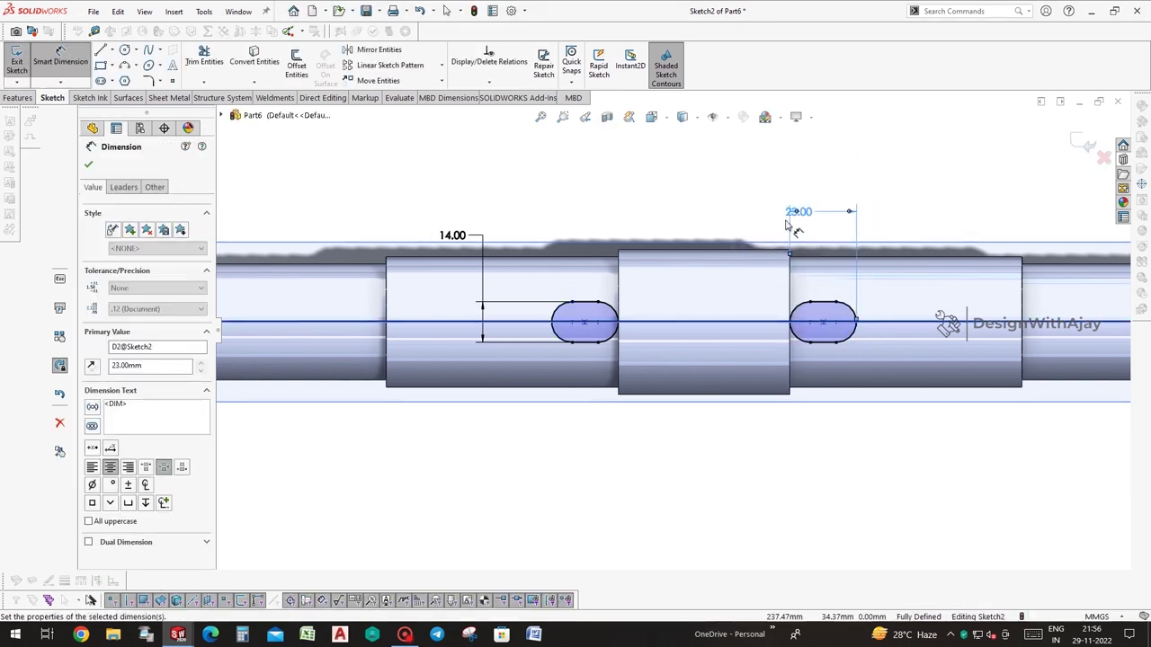
pyautogui.click(7, 96)
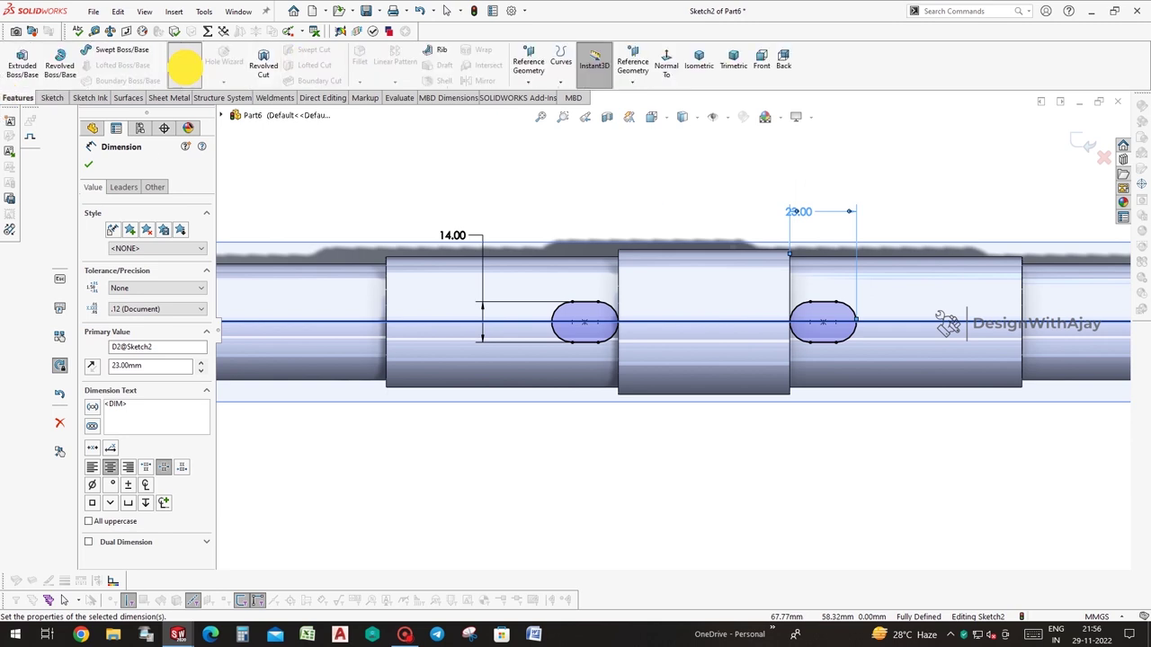
# Cut both slots 5 mm deep as blind keyways, then orbit and fit the shaft in view
pyautogui.click(185, 65)
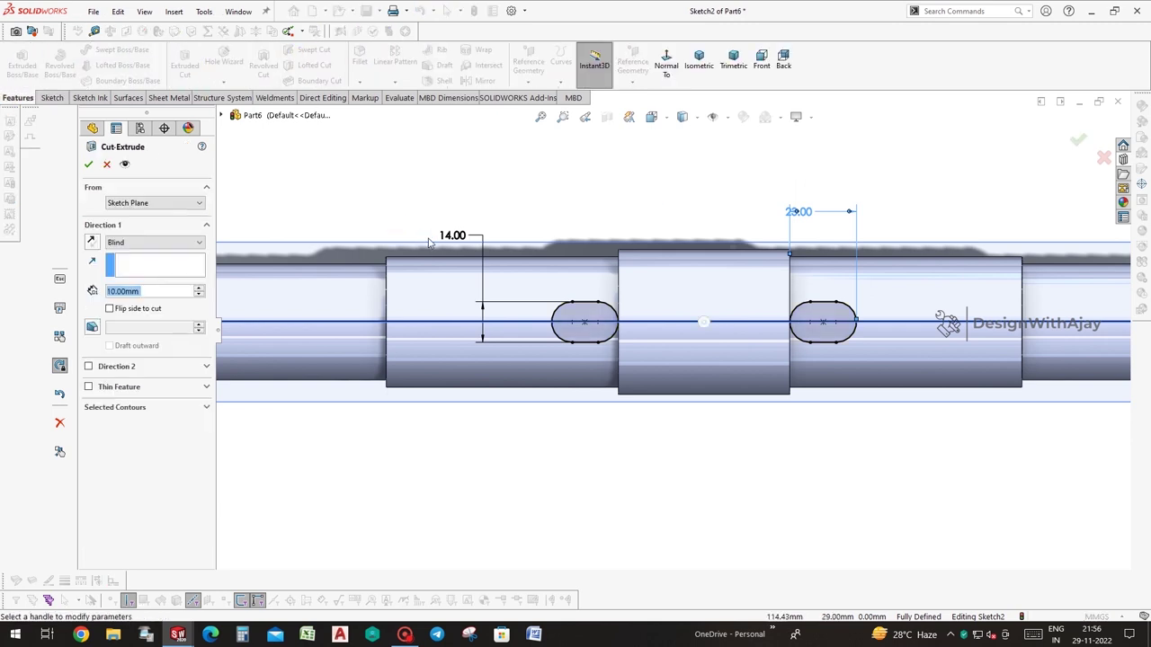
pyautogui.write('5')
pyautogui.press('Return')
pyautogui.click(88, 164)
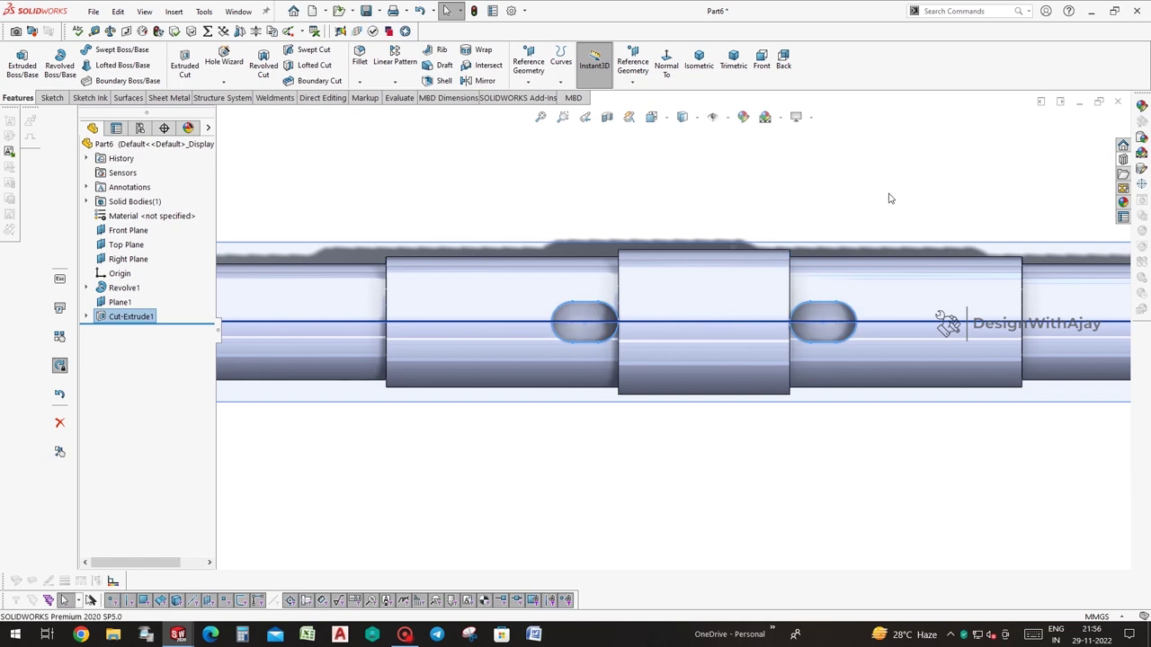
pyautogui.moveTo(963, 239)
pyautogui.mouseDown(button='middle')
pyautogui.moveTo(909, 137)
pyautogui.moveTo(909, 168)
pyautogui.moveTo(940, 167)
pyautogui.mouseUp(button='middle')
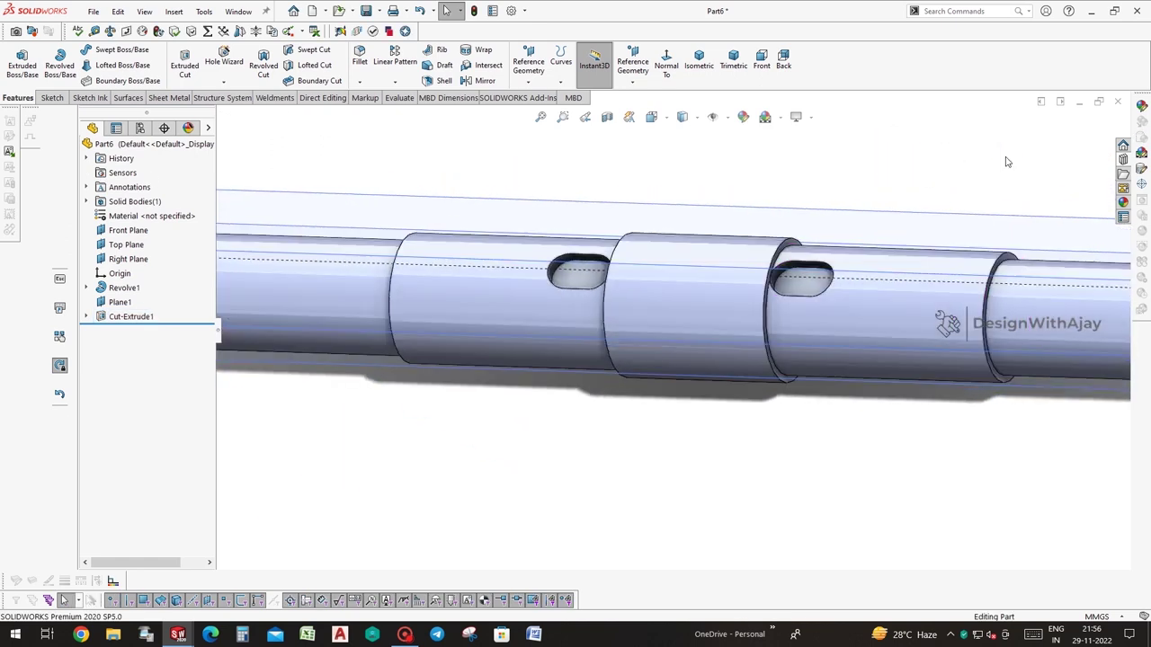
pyautogui.press('f')
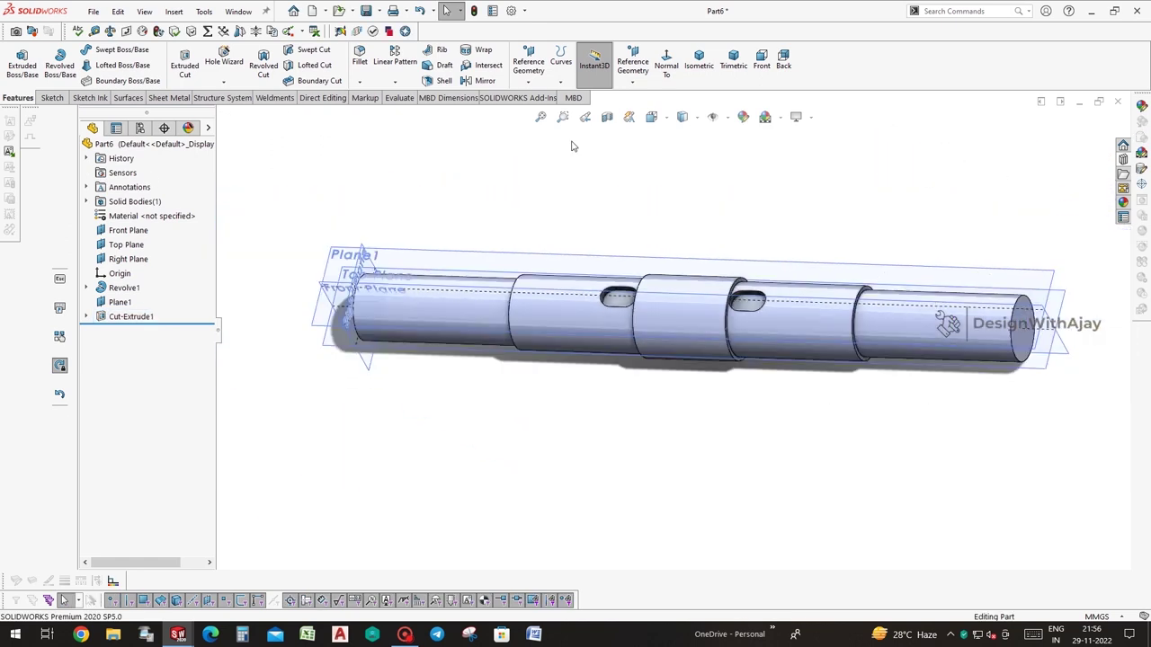
# Add an M10 tapped hole at the shaft end, its 3D-sketch point dimensioned 0 mm from the end
pyautogui.click(224, 61)
pyautogui.click(159, 187)
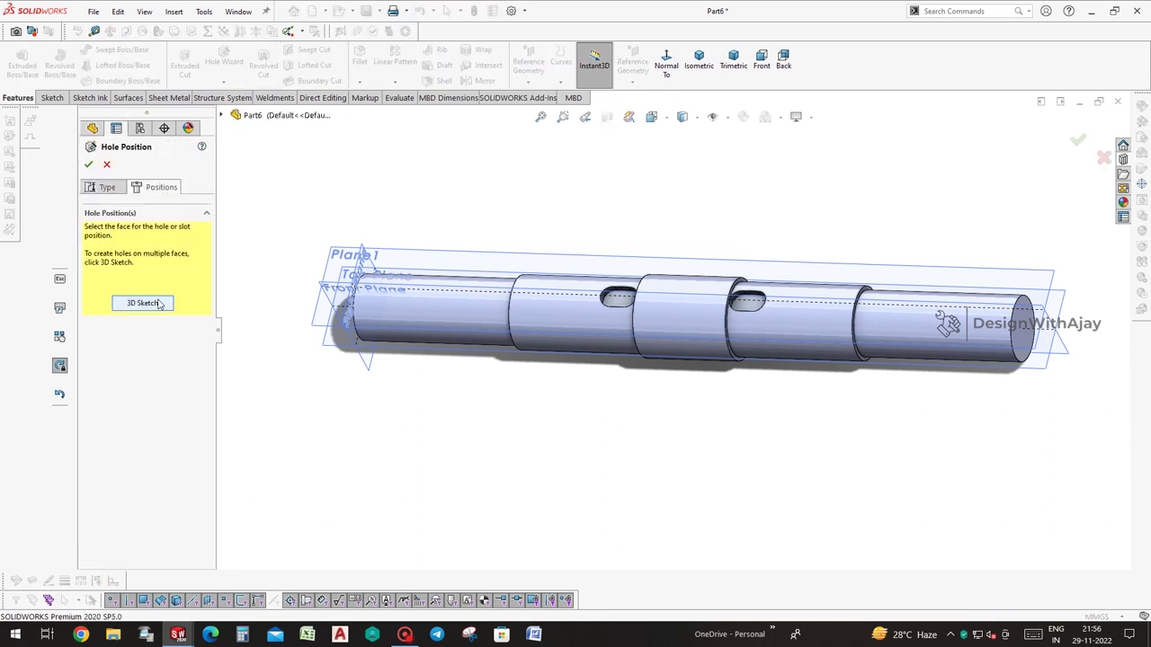
pyautogui.click(158, 304)
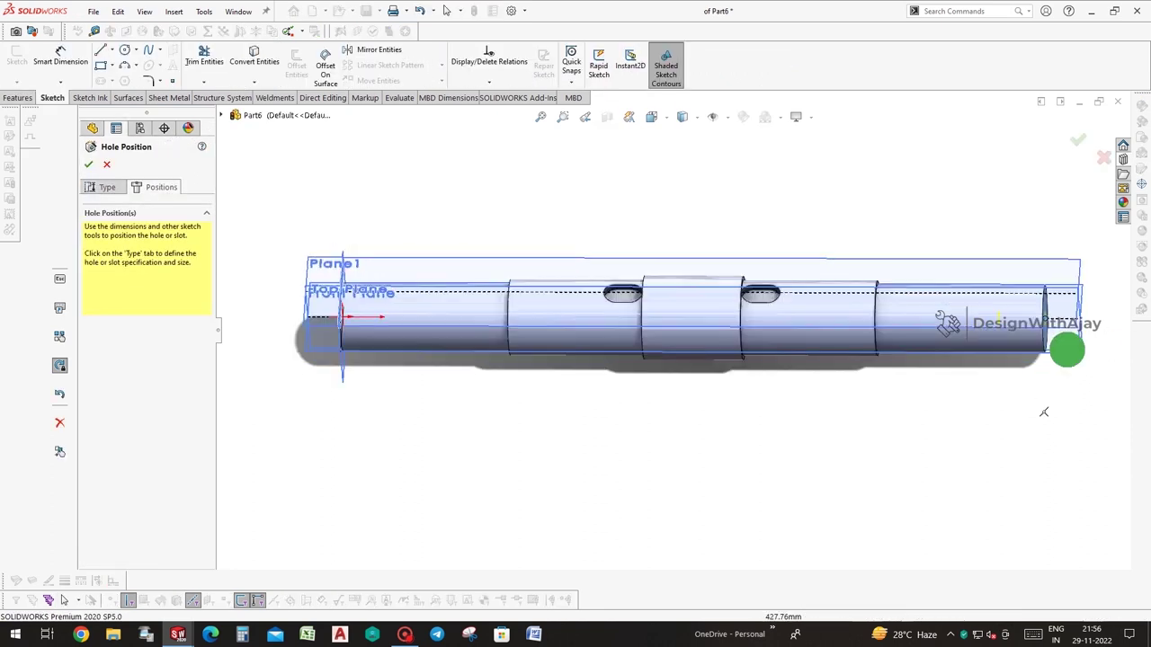
pyautogui.moveTo(1044, 412); pyautogui.dragTo(486, 305, button='middle')
pyautogui.click(61, 56)
pyautogui.click(467, 308)
pyautogui.click(465, 303)
pyautogui.click(503, 412)
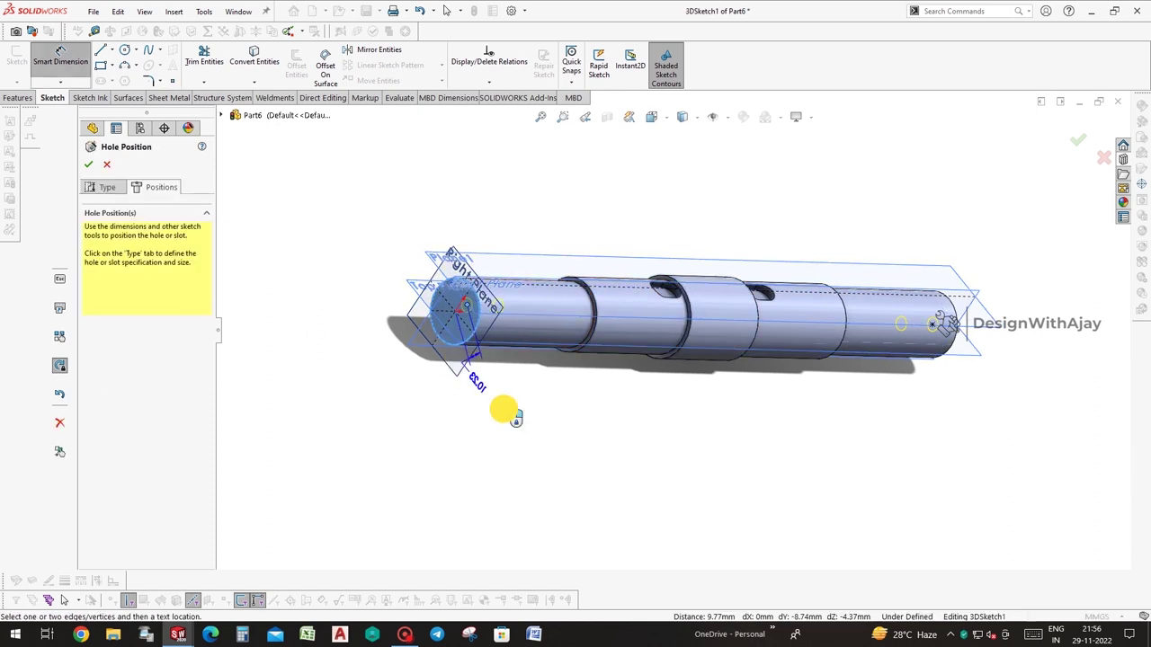
pyautogui.write('0.00mm')
pyautogui.press('Return')
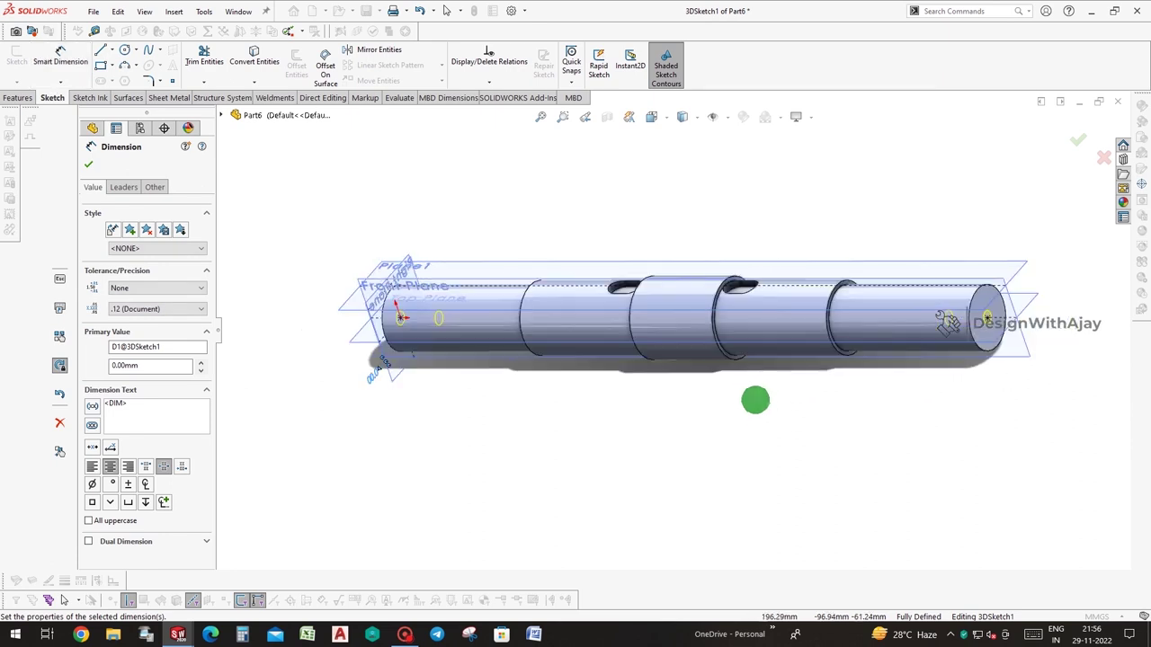
pyautogui.click(1077, 140)
pyautogui.click(1076, 139)
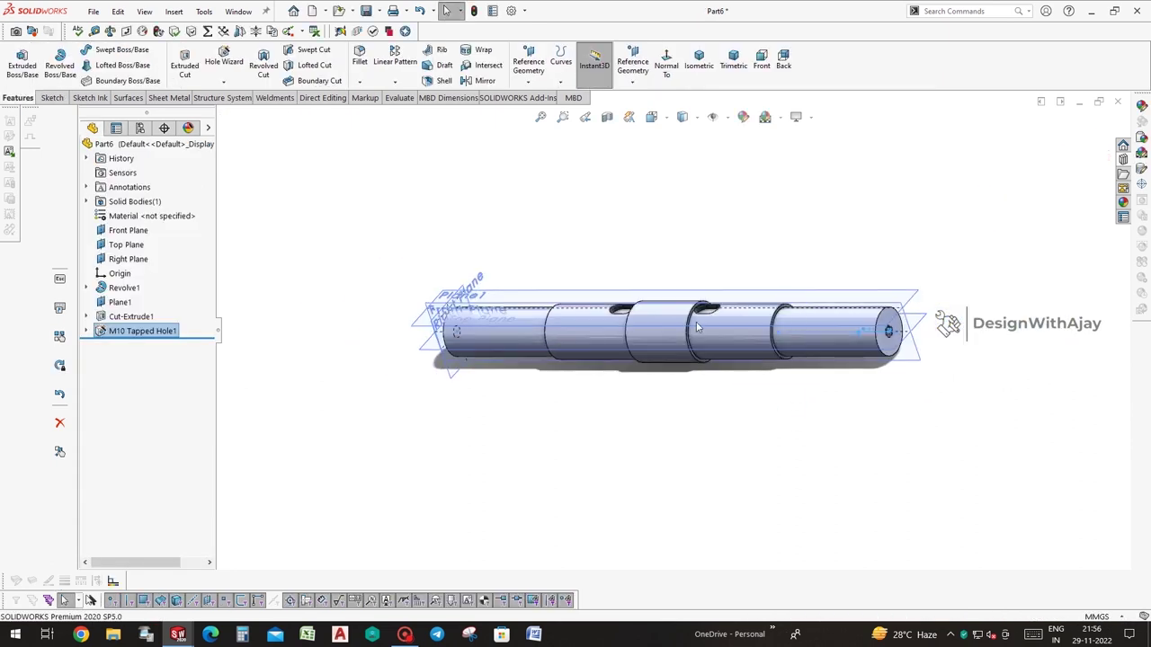
# Create Plane2 offset 22.50 mm from the Top Plane and start a sketch on it
pyautogui.moveTo(697, 327); pyautogui.dragTo(885, 357, button='middle')
pyautogui.click(962, 342)
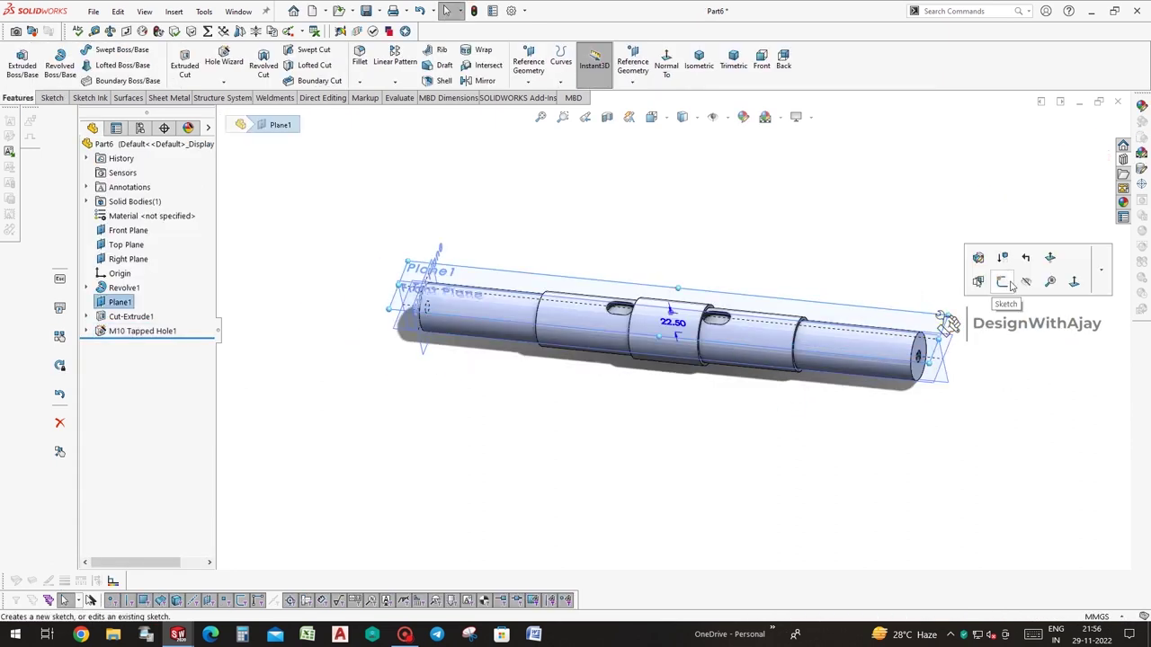
pyautogui.click(948, 330)
pyautogui.click(126, 245)
pyautogui.click(632, 63)
pyautogui.click(647, 97)
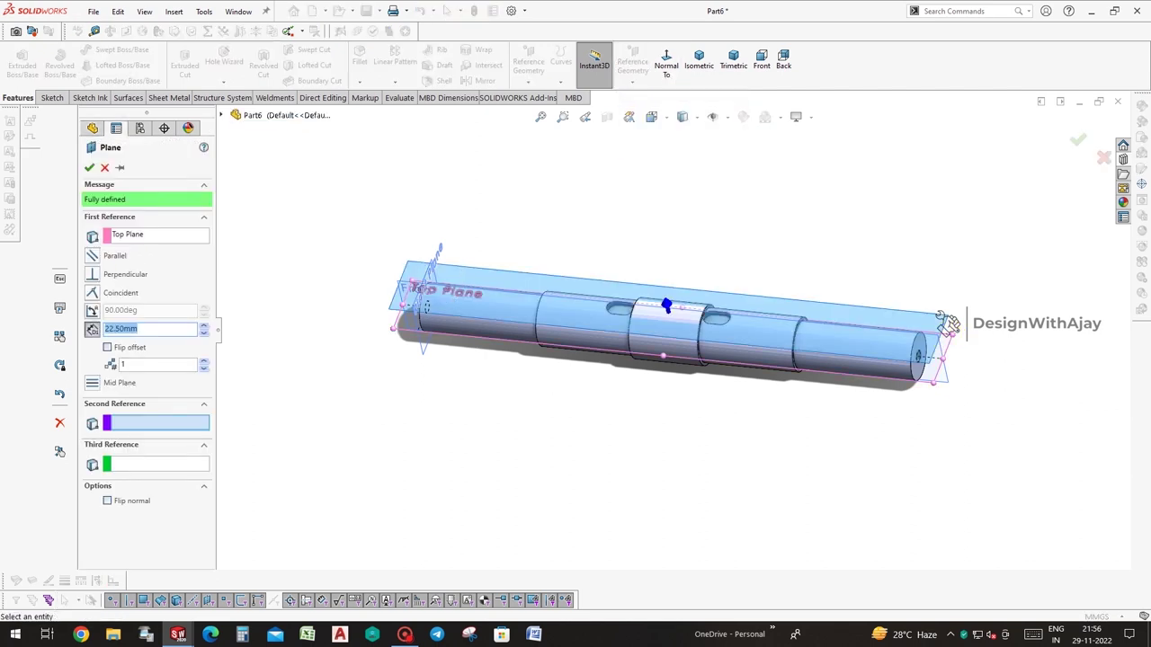
pyautogui.press('Return')
pyautogui.click(1079, 135)
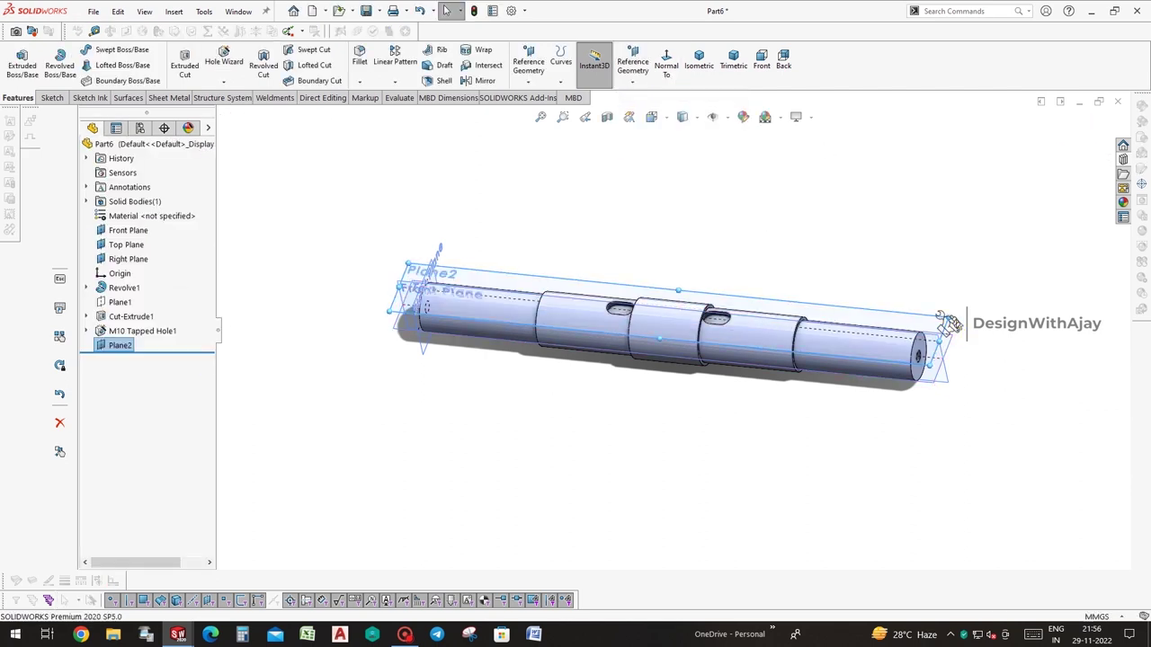
pyautogui.click(951, 313)
pyautogui.click(1009, 284)
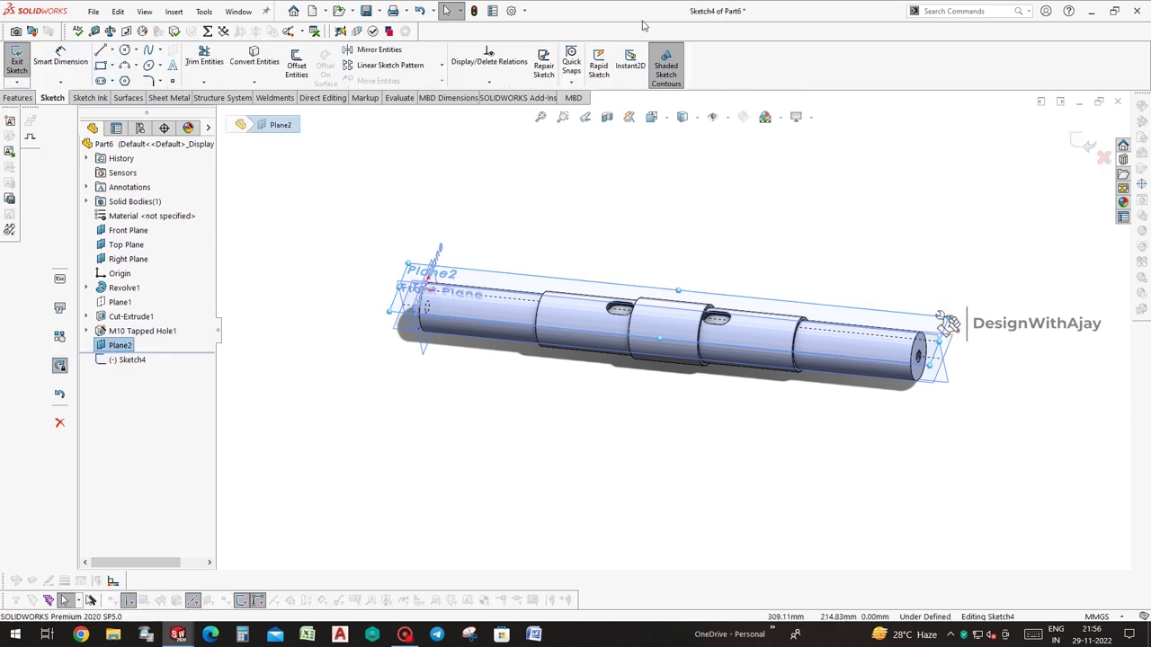
# Looking normal to Plane2, draw straight slots at the shaft's left and right ends
pyautogui.click(18, 99)
pyautogui.click(670, 67)
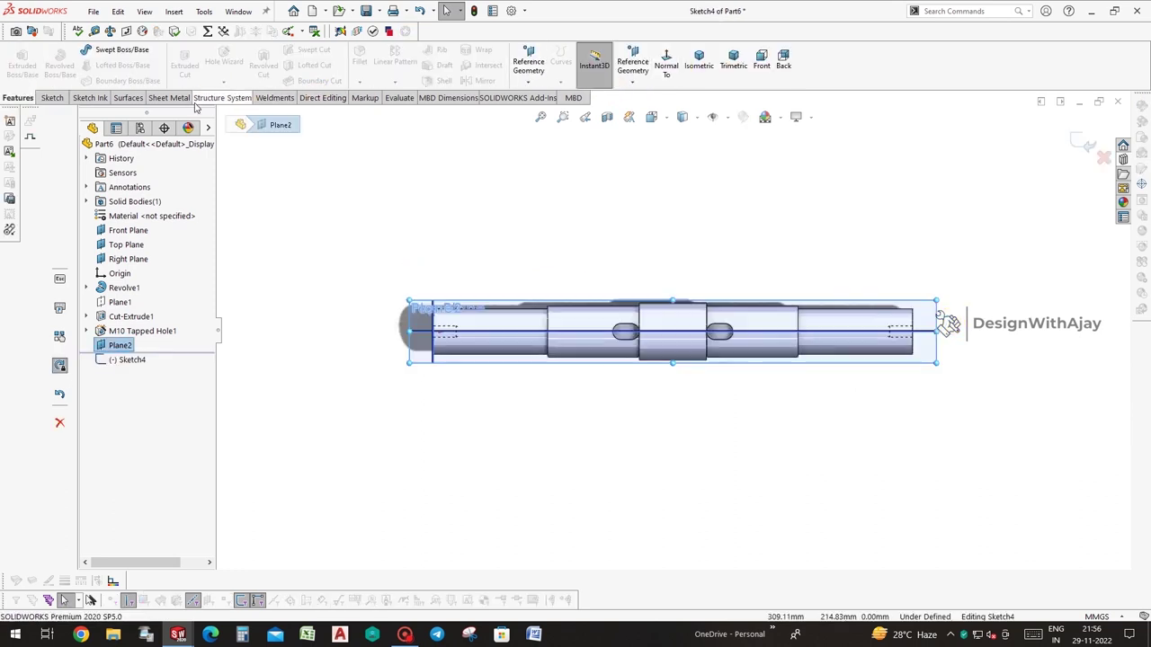
pyautogui.click(53, 98)
pyautogui.click(108, 81)
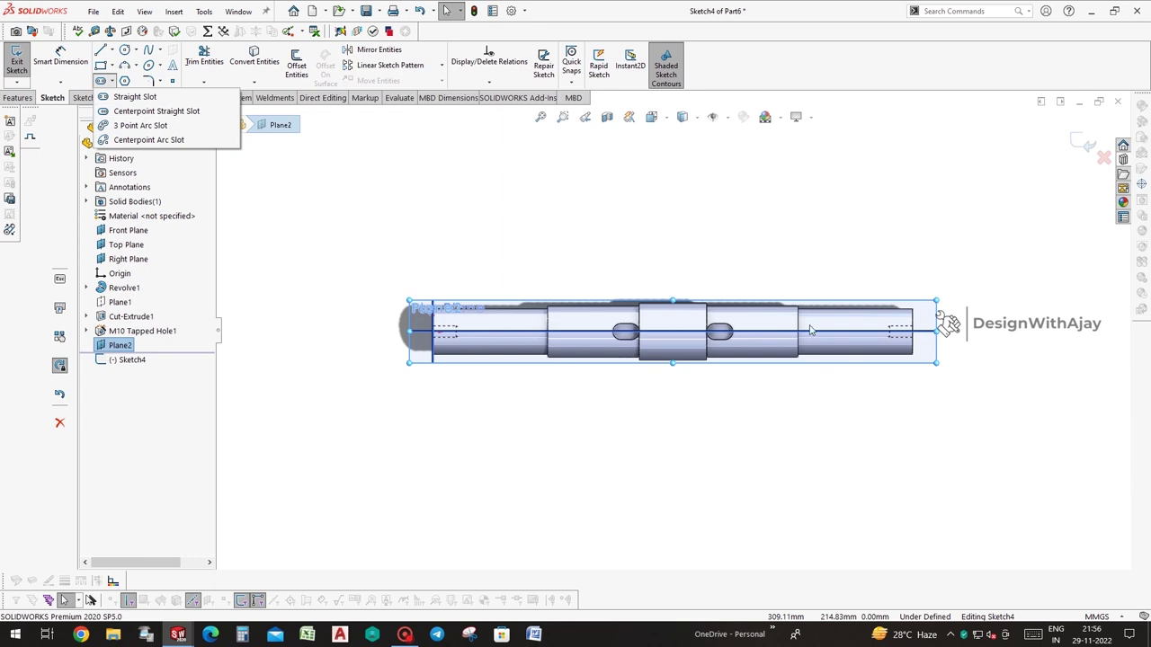
pyautogui.click(164, 107)
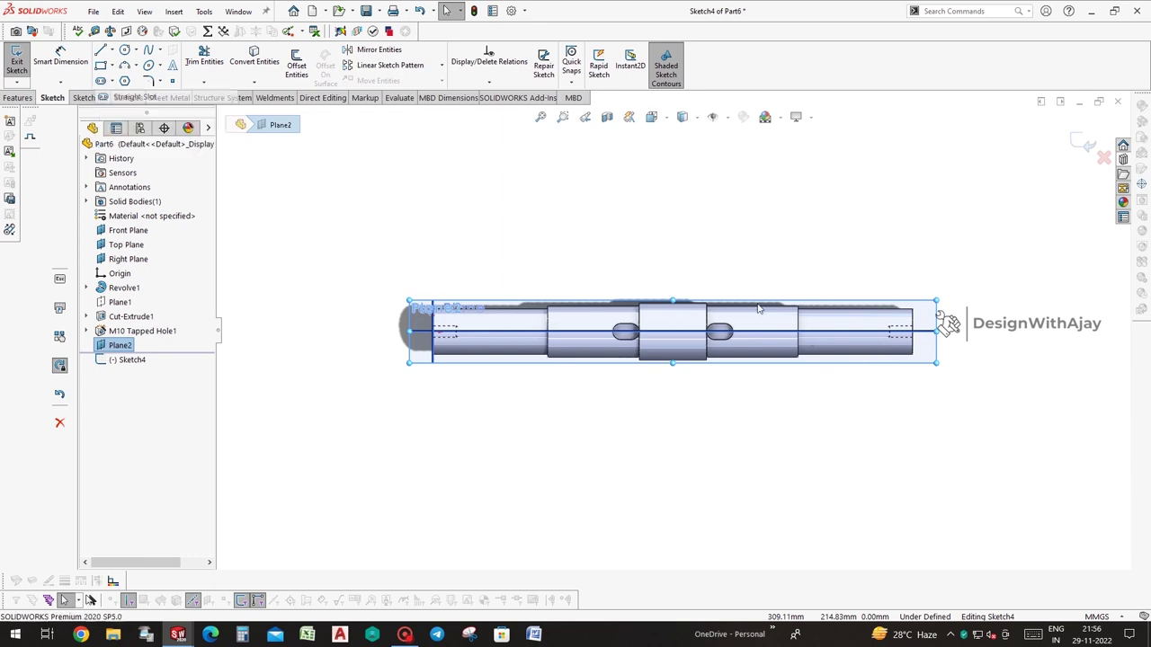
pyautogui.click(914, 338)
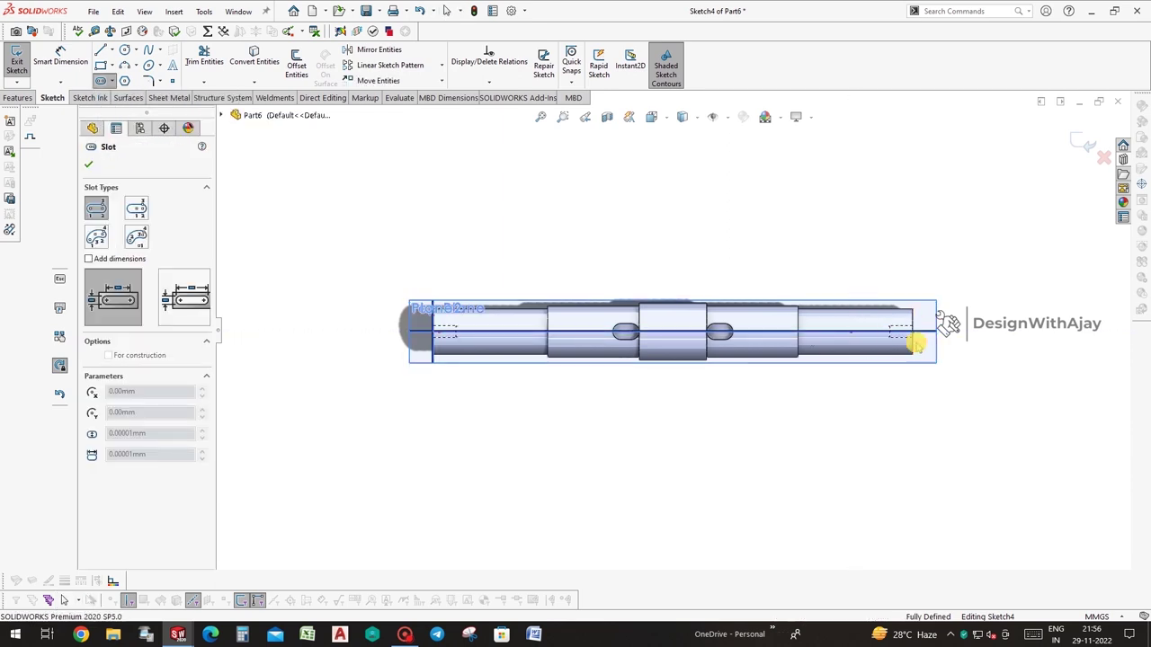
pyautogui.click(916, 338)
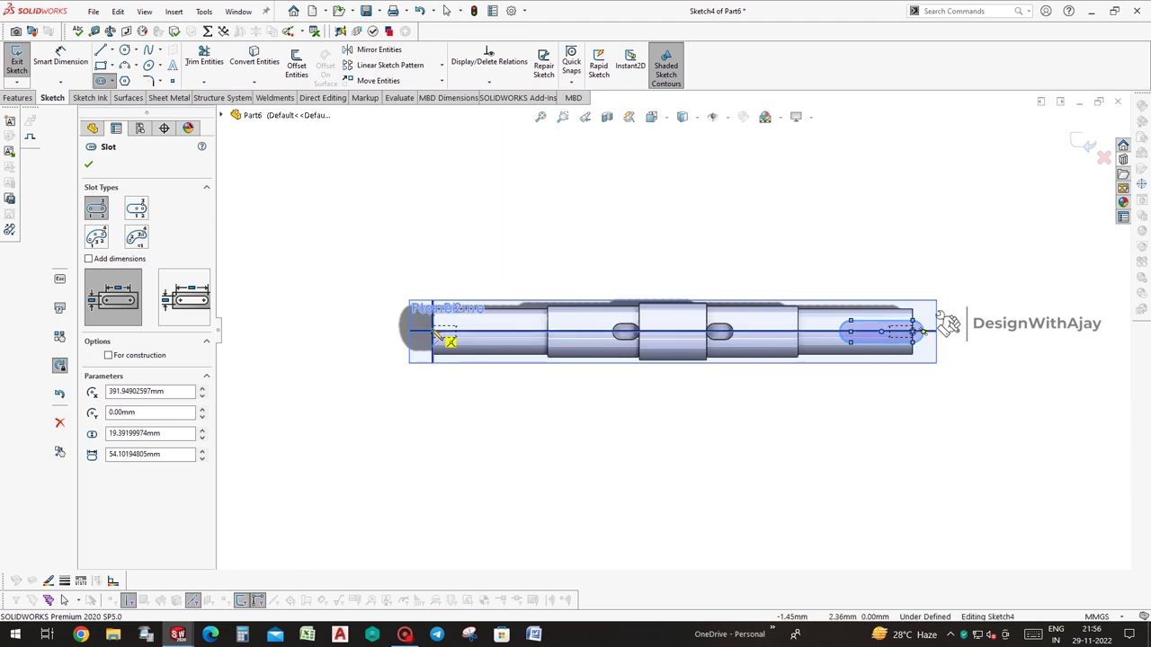
pyautogui.click(500, 334)
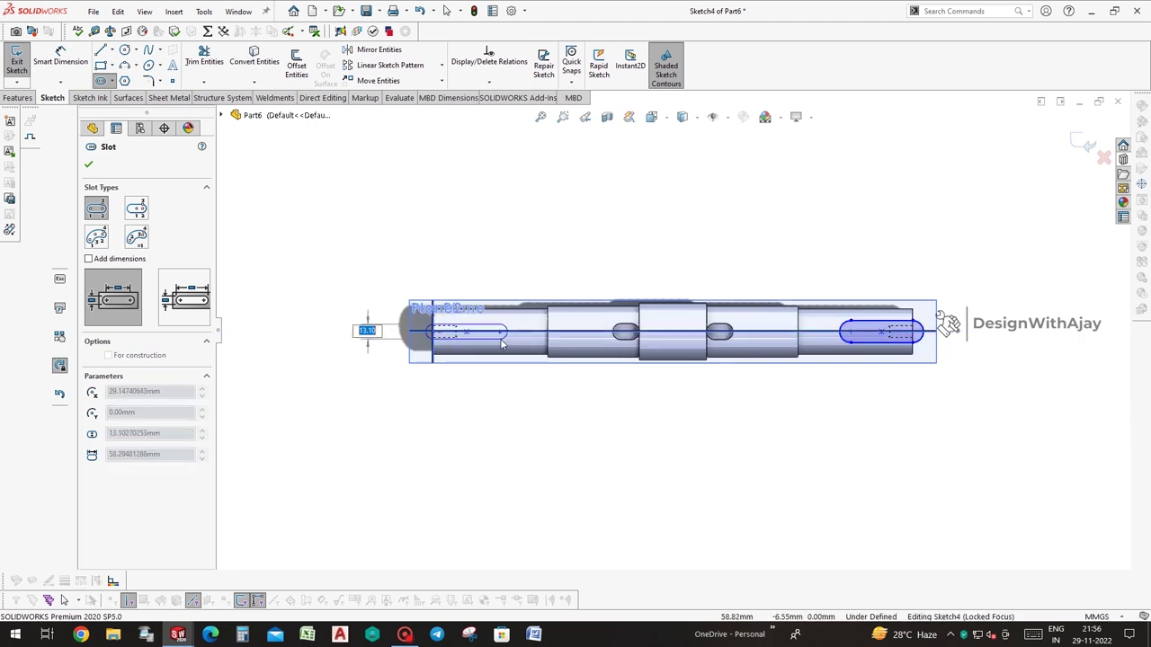
pyautogui.click(502, 344)
pyautogui.press('Escape')
pyautogui.hotkey('ctrl', 'a')
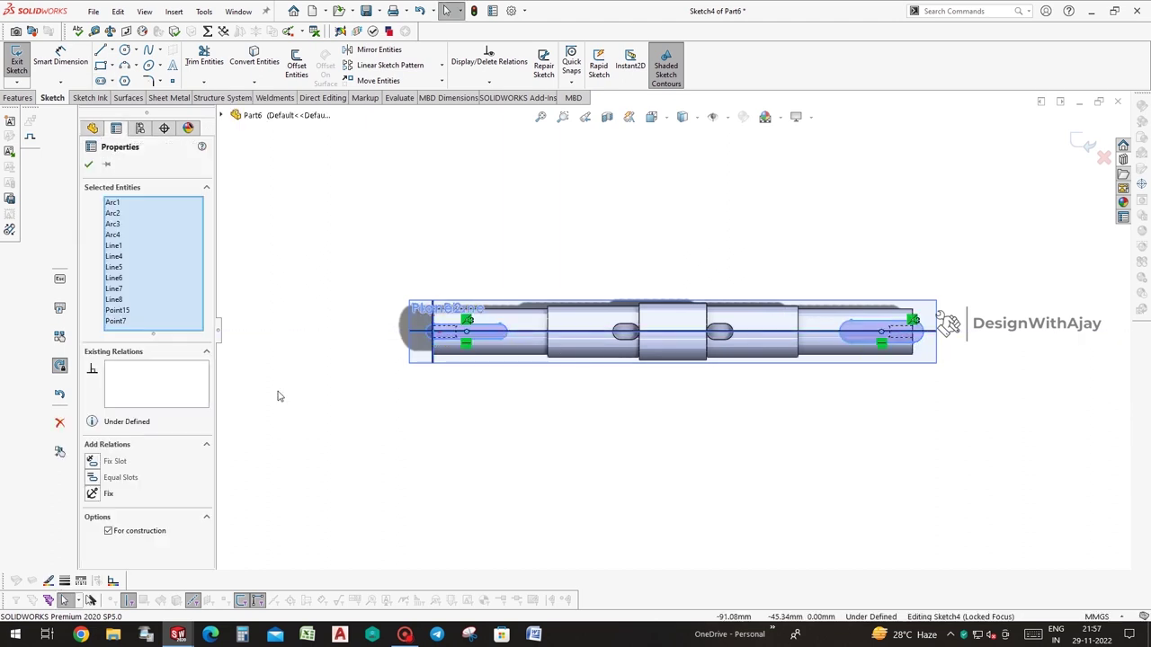
# Dimension the slots 60.00 mm and 12.00 mm to fully define Sketch4
pyautogui.click(198, 477)
pyautogui.moveTo(527, 300); pyautogui.dragTo(512, 340, button='right')
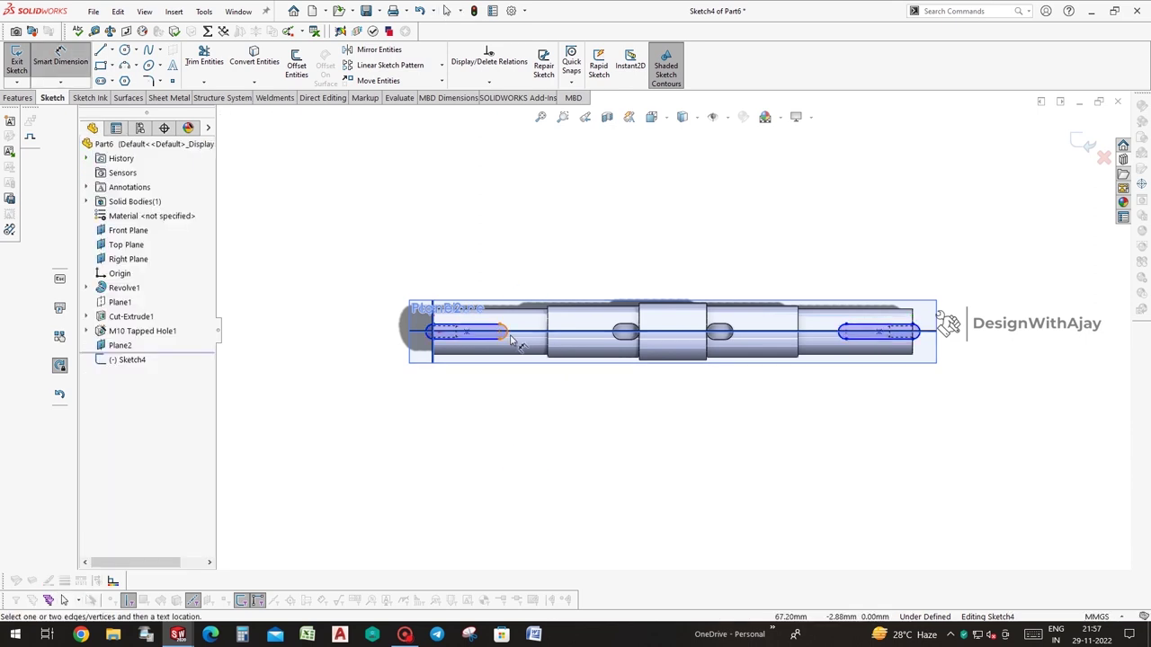
pyautogui.click(506, 334)
pyautogui.click(432, 334)
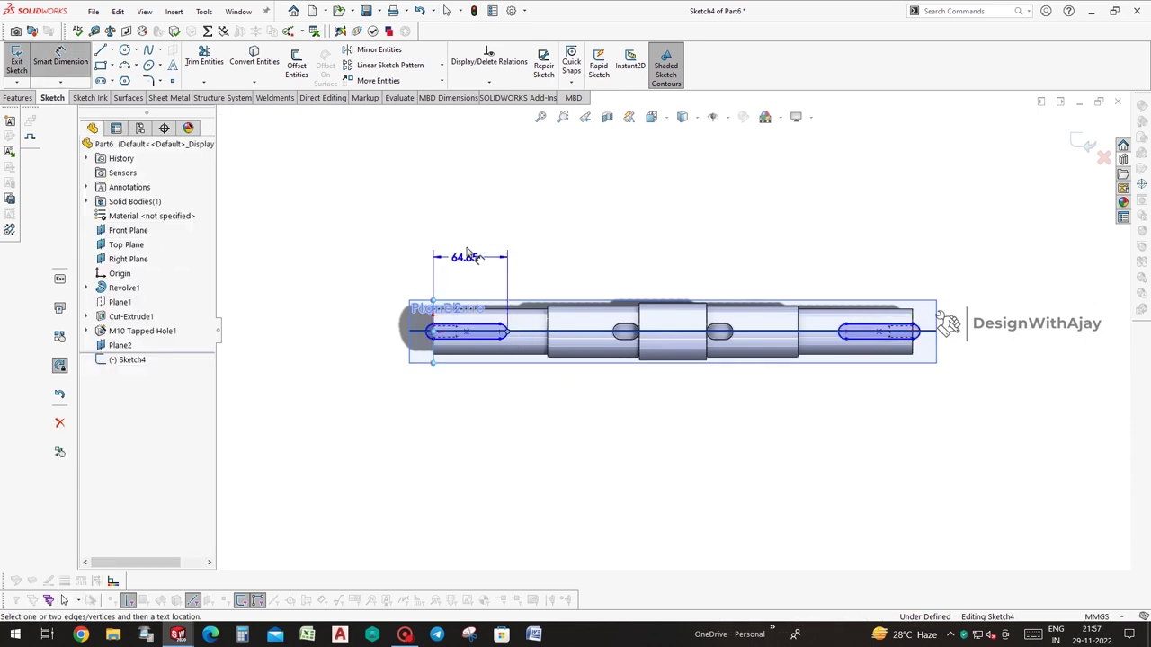
pyautogui.click(463, 270)
pyautogui.write('60')
pyautogui.press('Return')
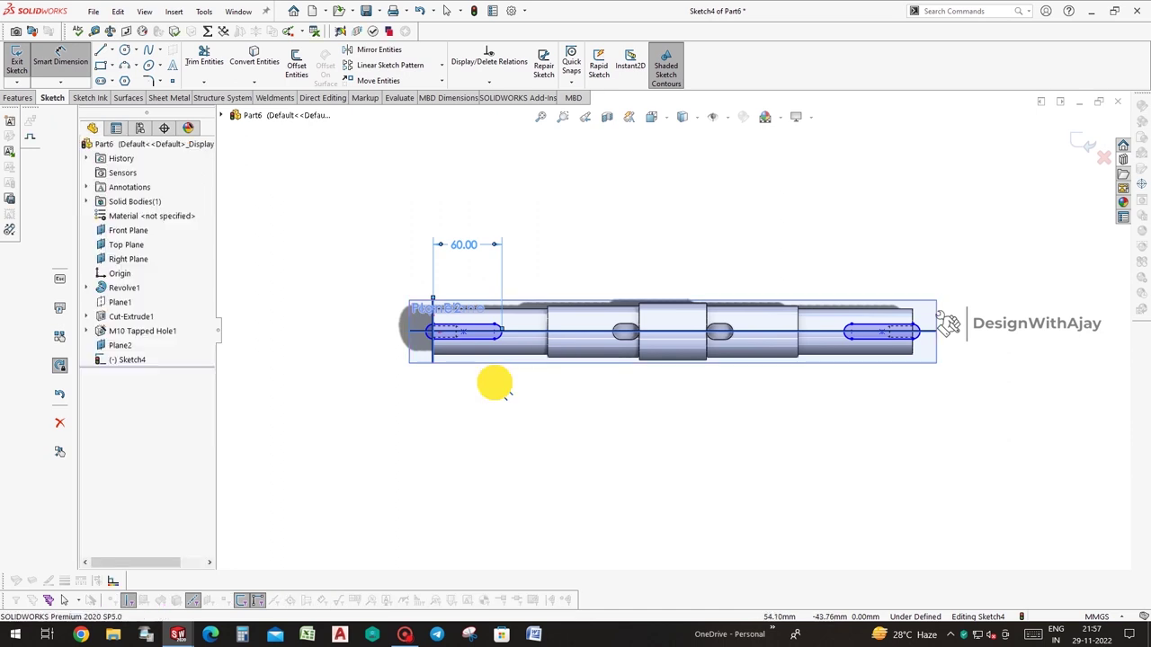
pyautogui.click(477, 327)
pyautogui.click(350, 334)
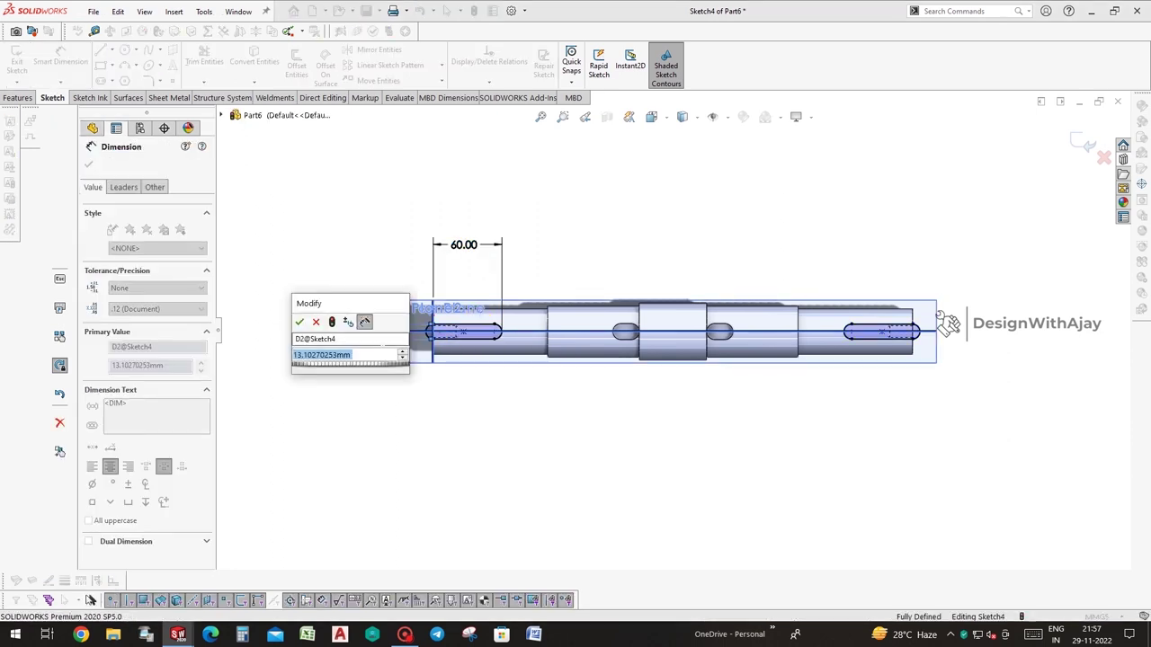
pyautogui.write('12')
pyautogui.press('Return')
pyautogui.click(616, 450)
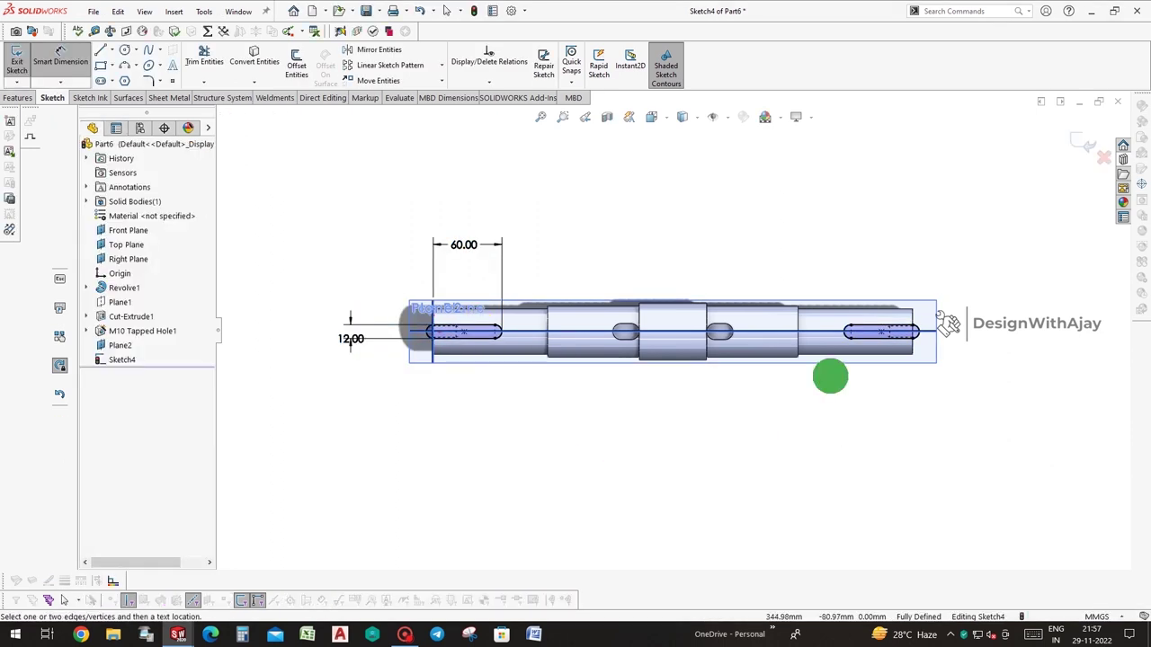
# Start an Extruded Cut from the end slot sketch
pyautogui.moveTo(758, 378); pyautogui.dragTo(773, 365, button='middle')
pyautogui.click(16, 97)
pyautogui.click(184, 63)
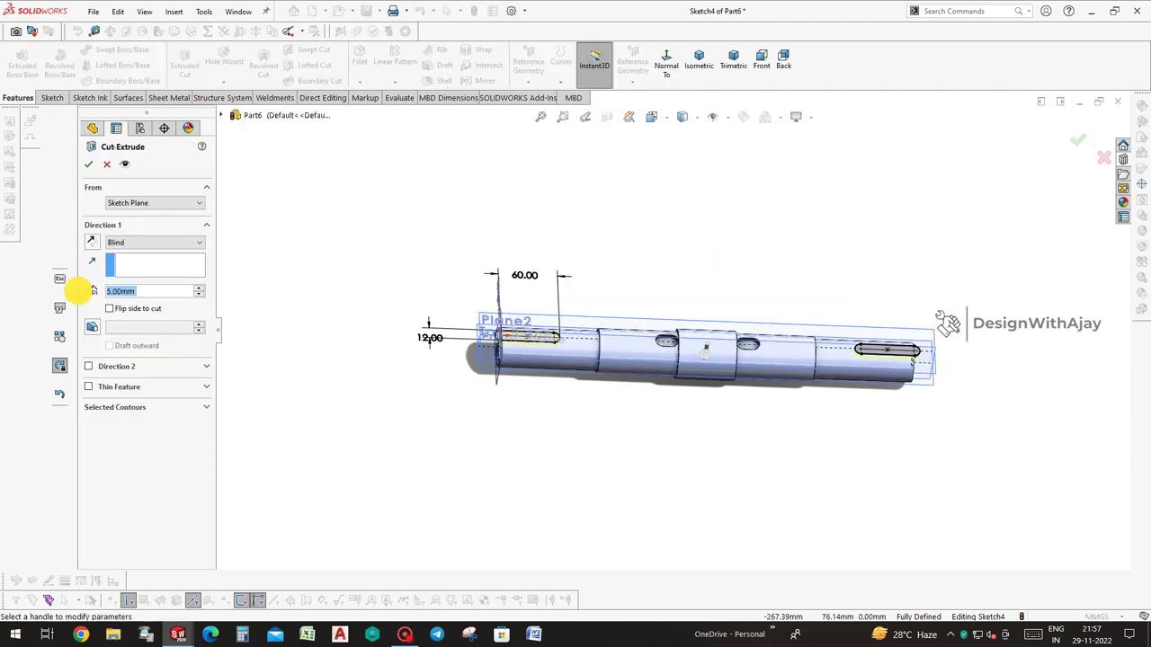
# Cut both end slots to a Blind depth of 4 mm and inspect the new keyways
pyautogui.write('4')
pyautogui.press('Return')
pyautogui.click(1080, 137)
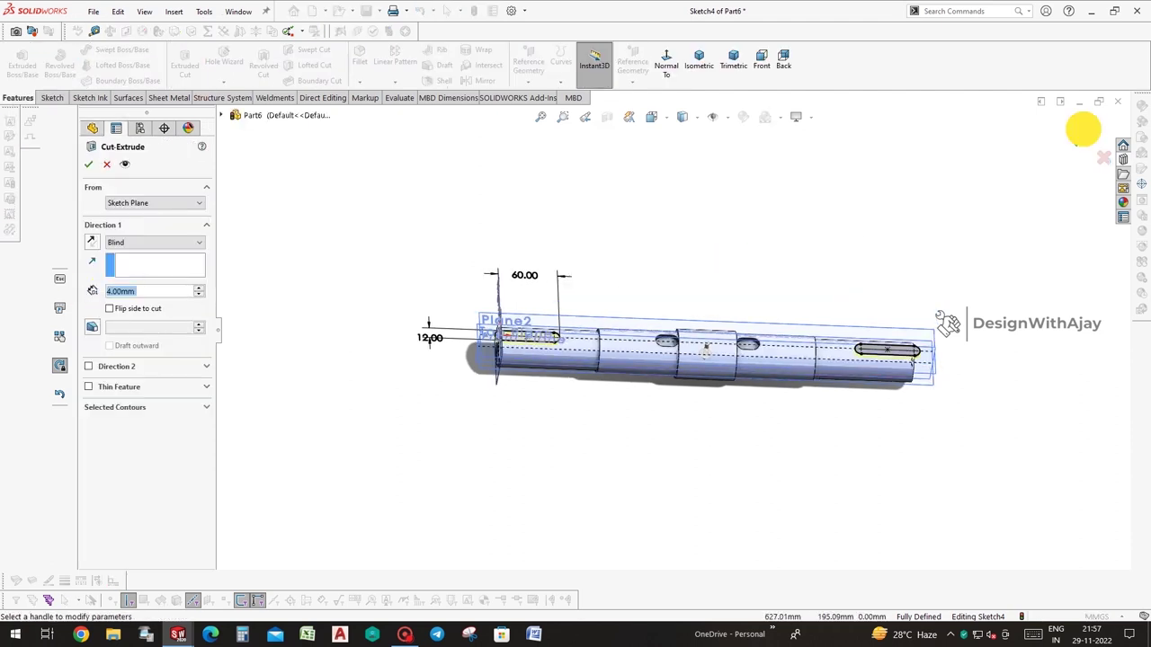
pyautogui.moveTo(961, 288)
pyautogui.mouseDown(button='middle')
pyautogui.moveTo(913, 279)
pyautogui.moveTo(915, 271)
pyautogui.mouseUp(button='middle')
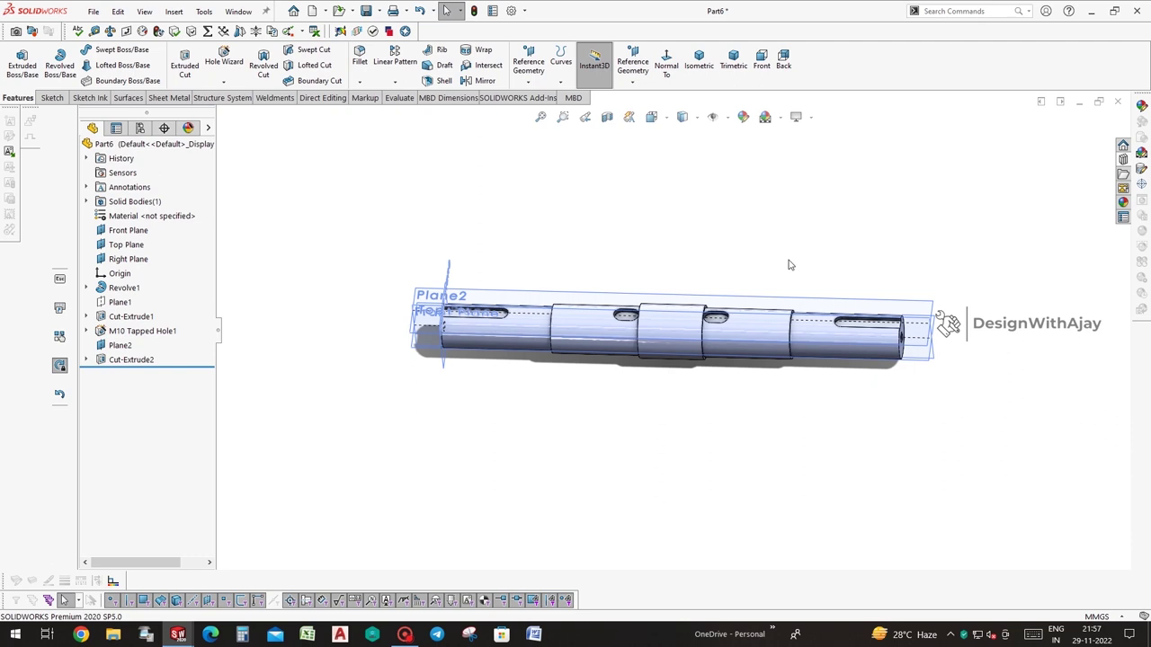
pyautogui.scroll(5, 724, 341)
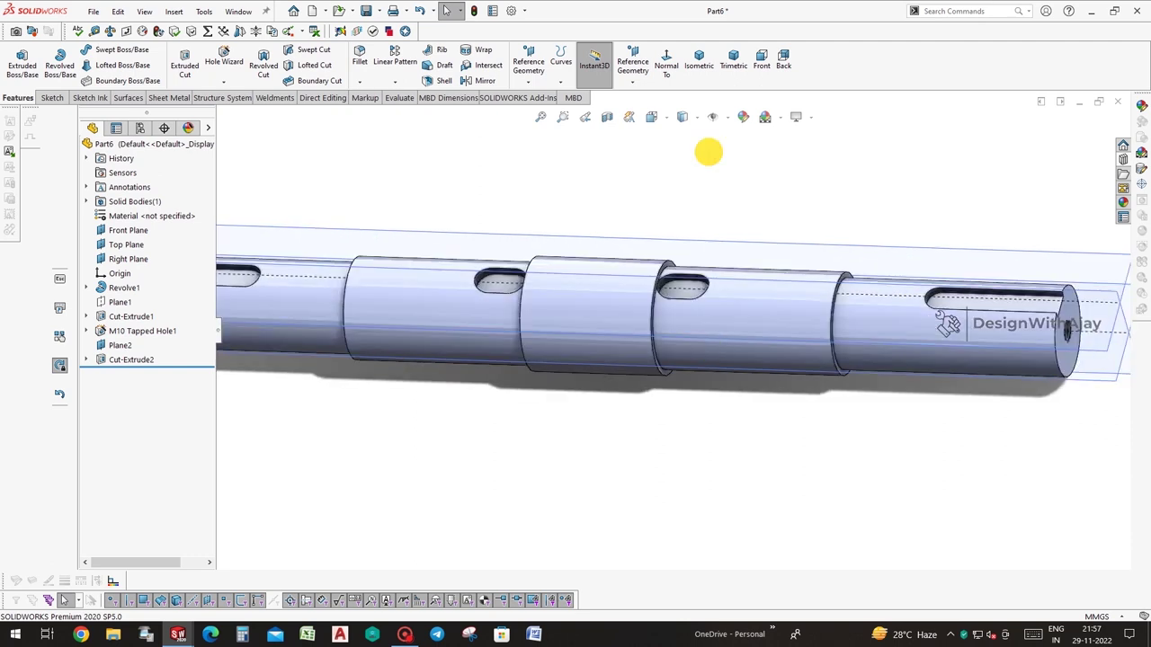
# Round two shoulder edges of the shaft with a 1 mm fillet
pyautogui.click(360, 55)
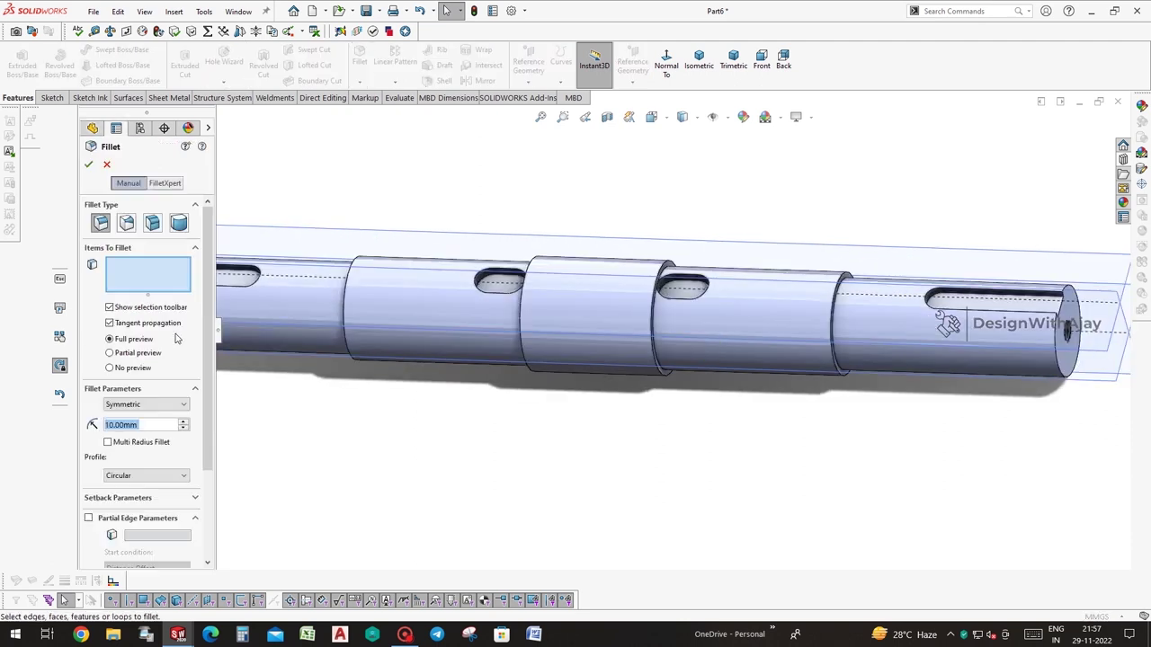
pyautogui.write('1')
pyautogui.press('Return')
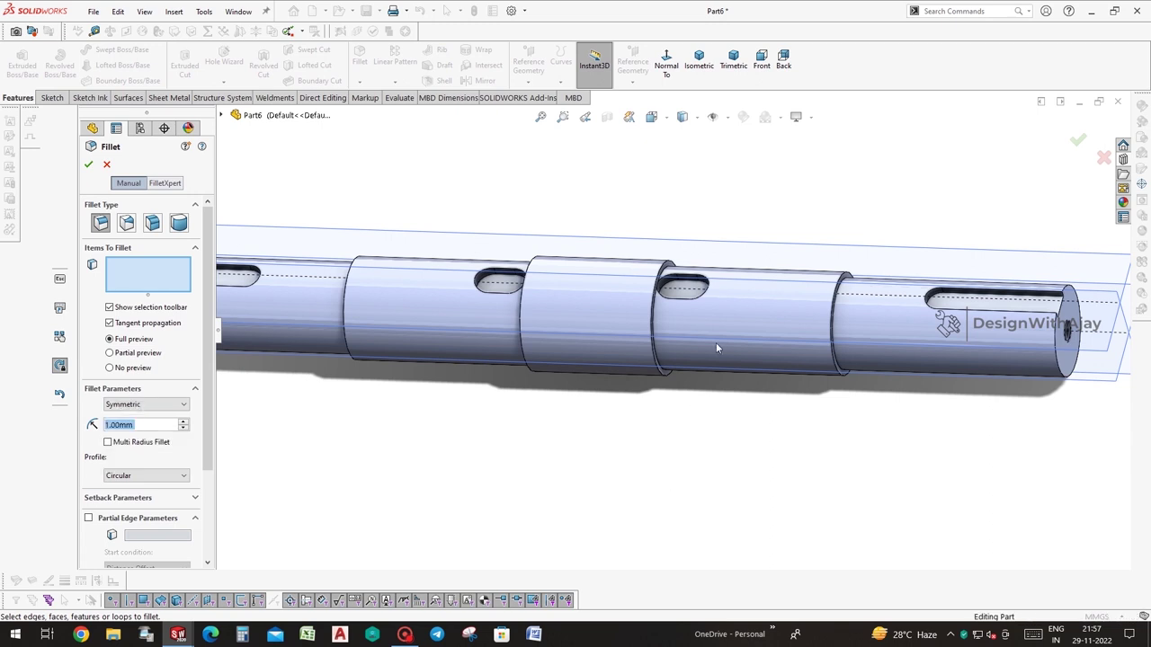
pyautogui.scroll(3, 668, 327)
pyautogui.scroll(-2, 712, 310)
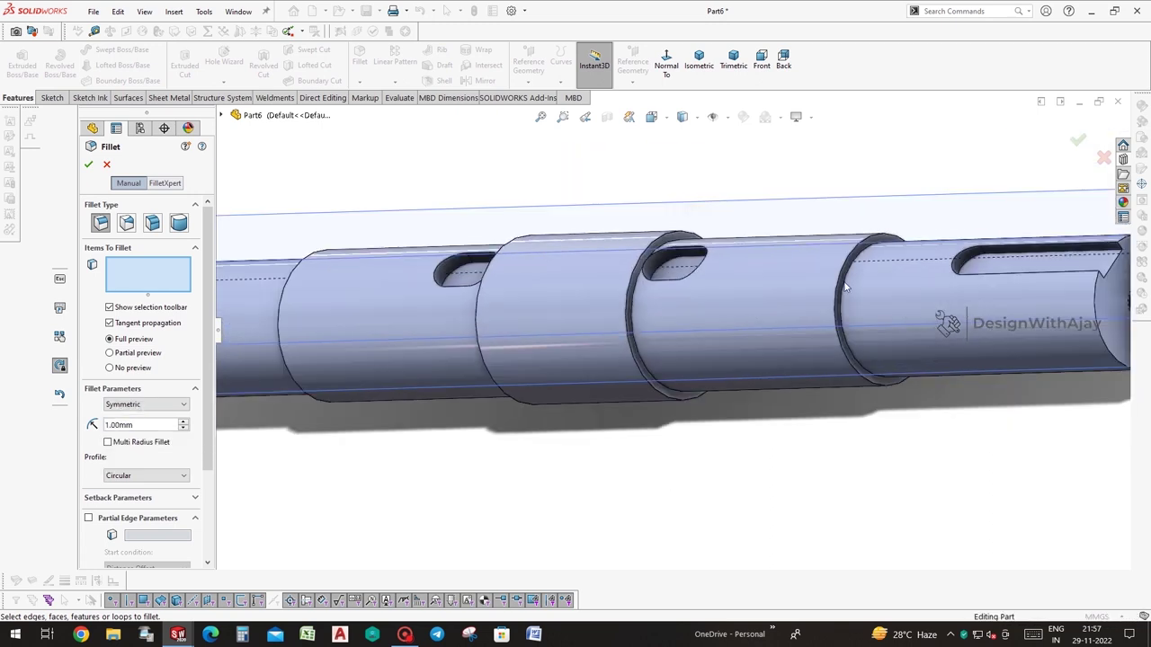
pyautogui.click(841, 286)
pyautogui.moveTo(735, 387); pyautogui.dragTo(378, 288, button='middle')
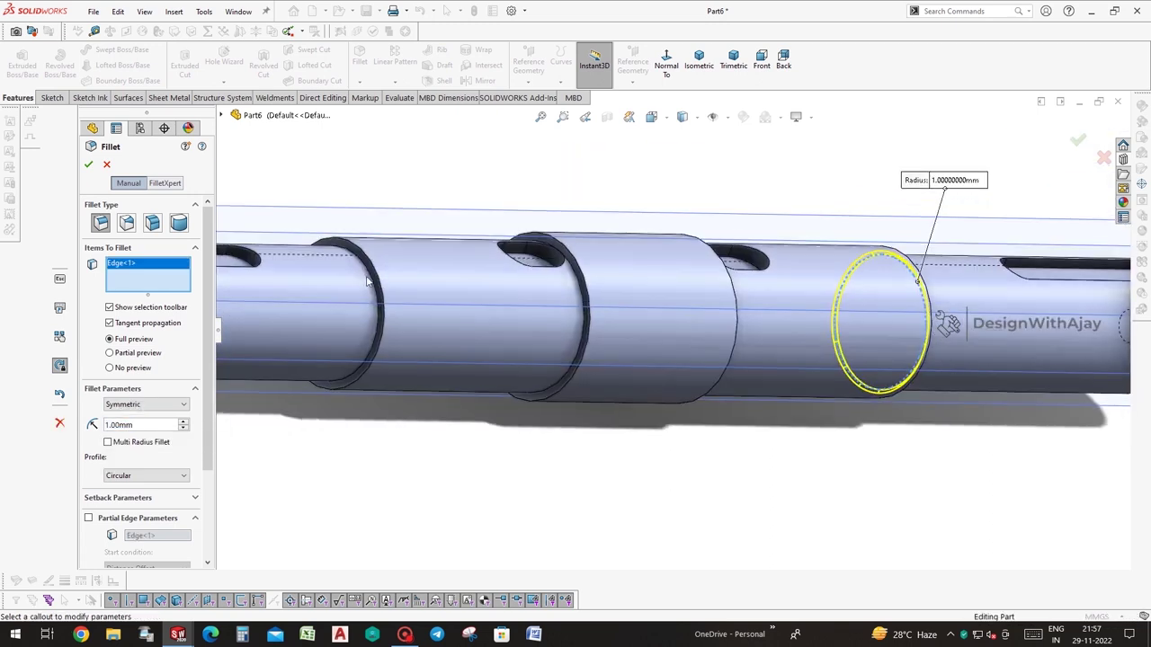
pyautogui.click(368, 274)
pyautogui.moveTo(444, 334); pyautogui.dragTo(653, 312, button='middle')
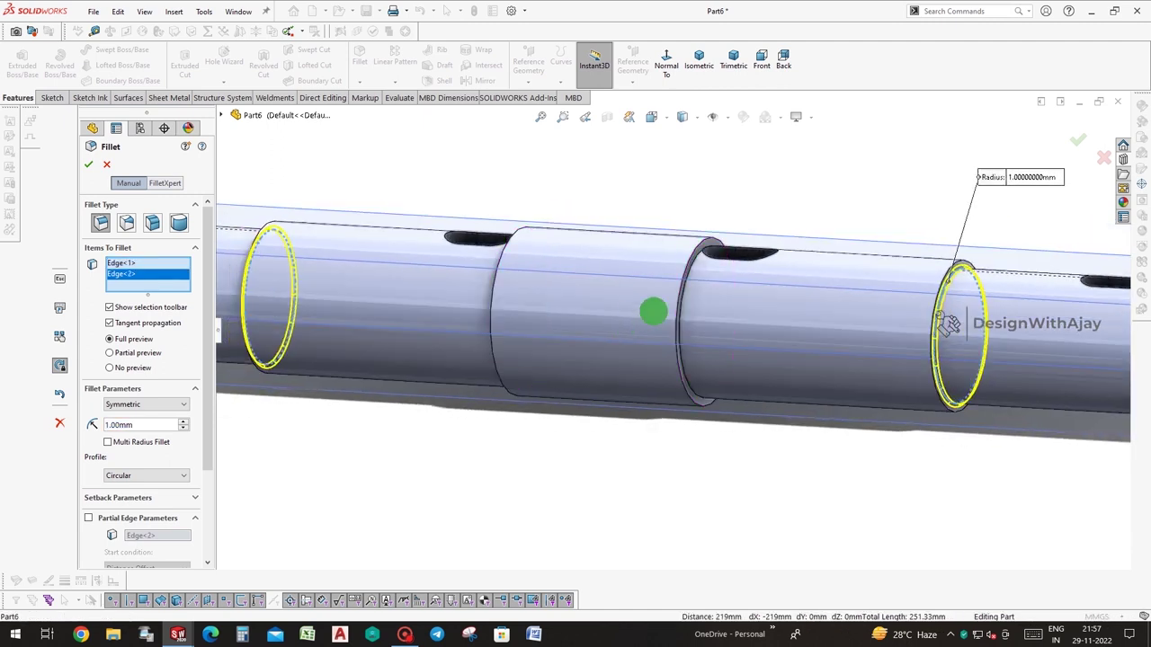
pyautogui.rightClick(965, 174)
pyautogui.scroll(-5, 802, 313)
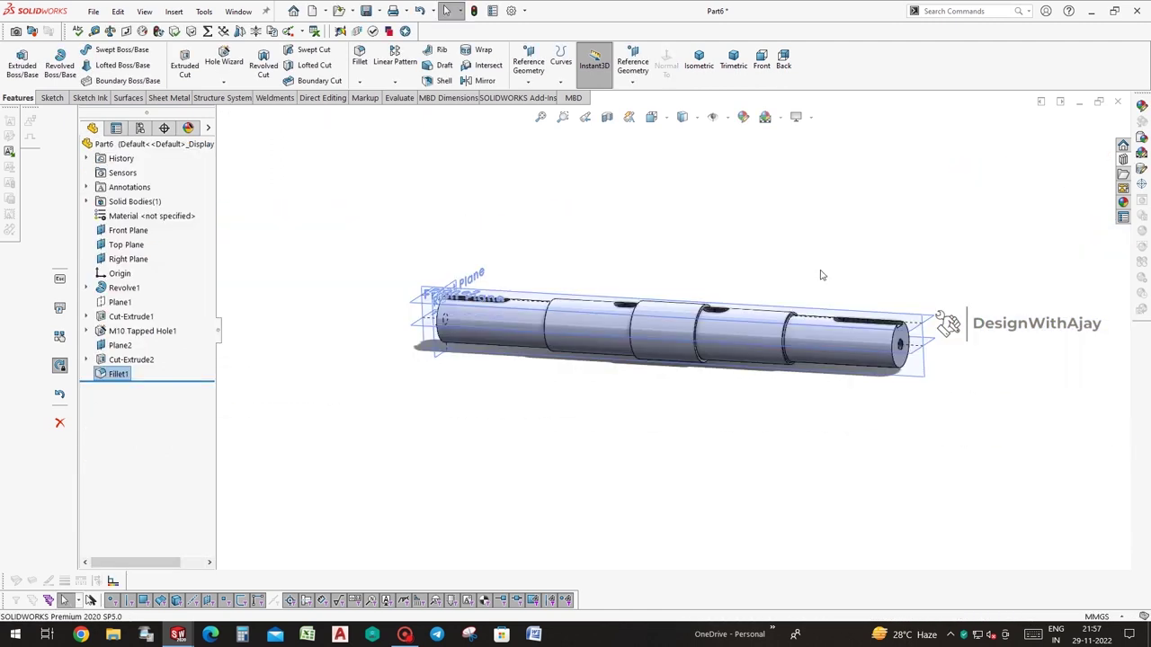
pyautogui.moveTo(803, 313); pyautogui.dragTo(737, 270, button='middle')
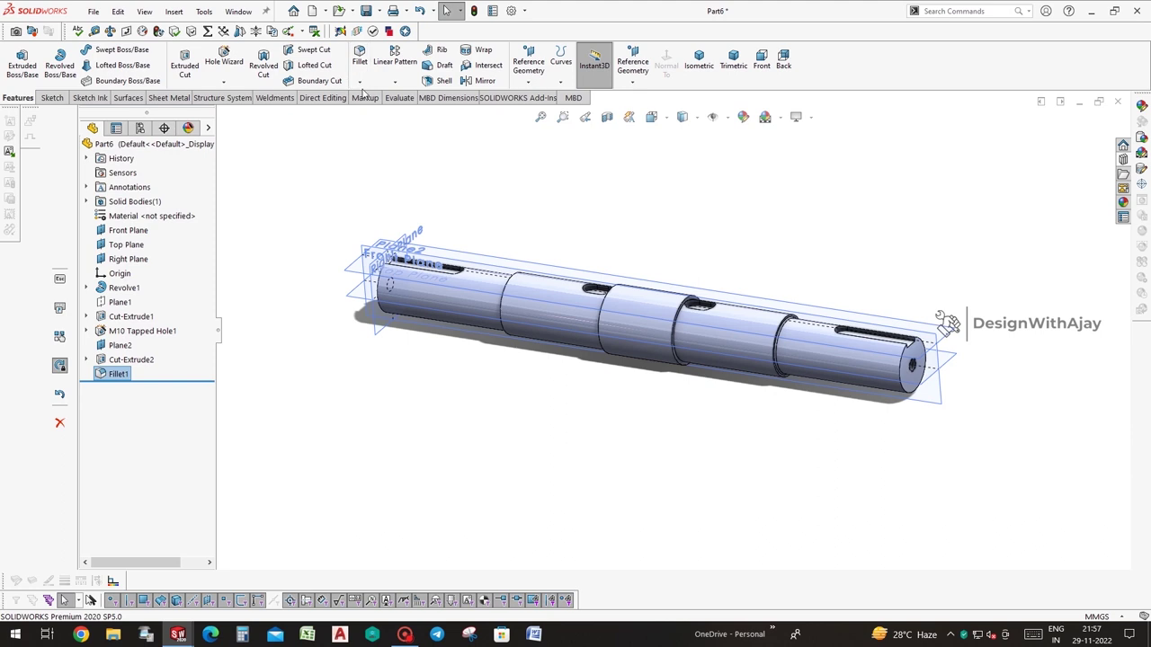
# Return the background to plain white and hide Plane2
pyautogui.click(779, 120)
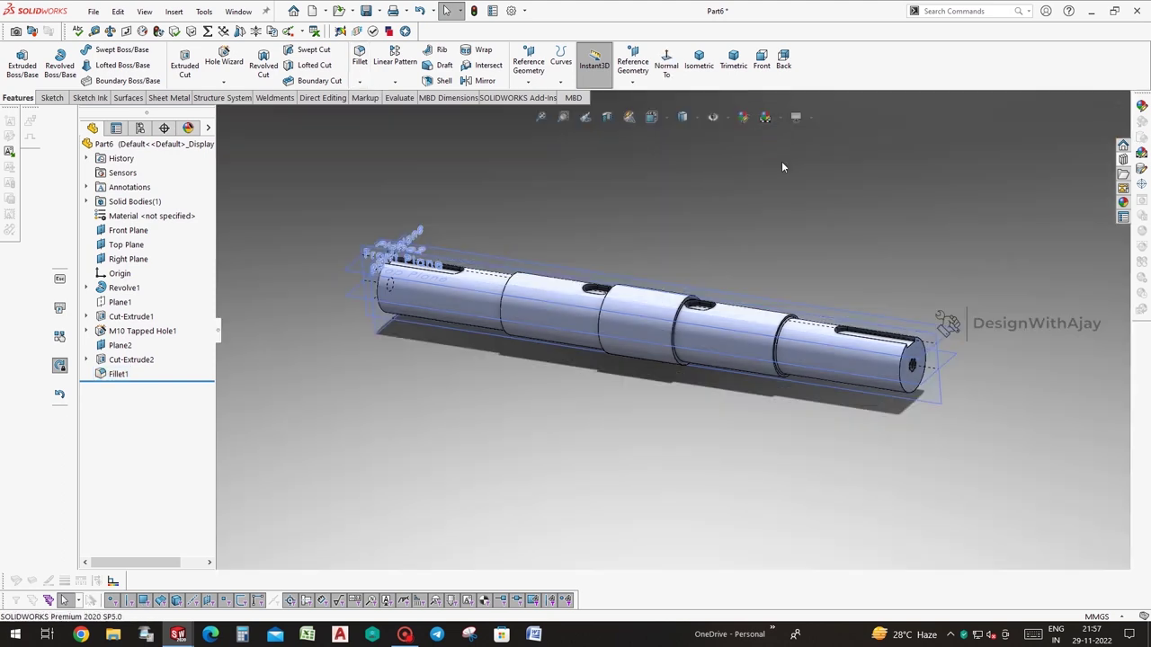
pyautogui.click(772, 117)
pyautogui.click(765, 190)
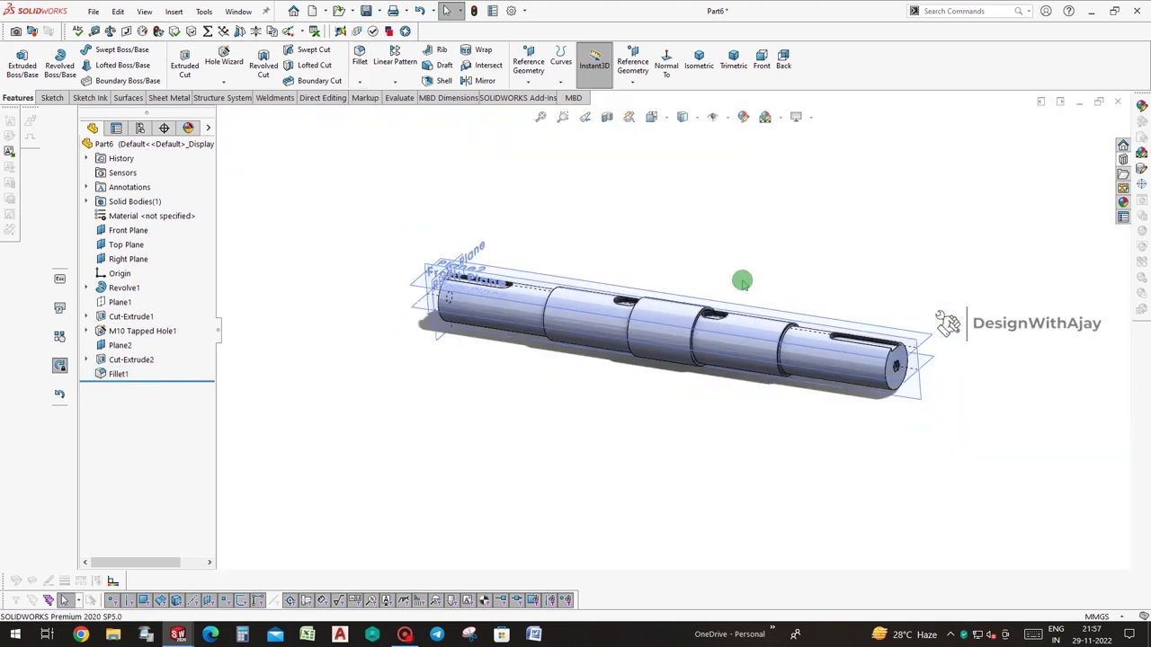
pyautogui.rightClick(931, 346)
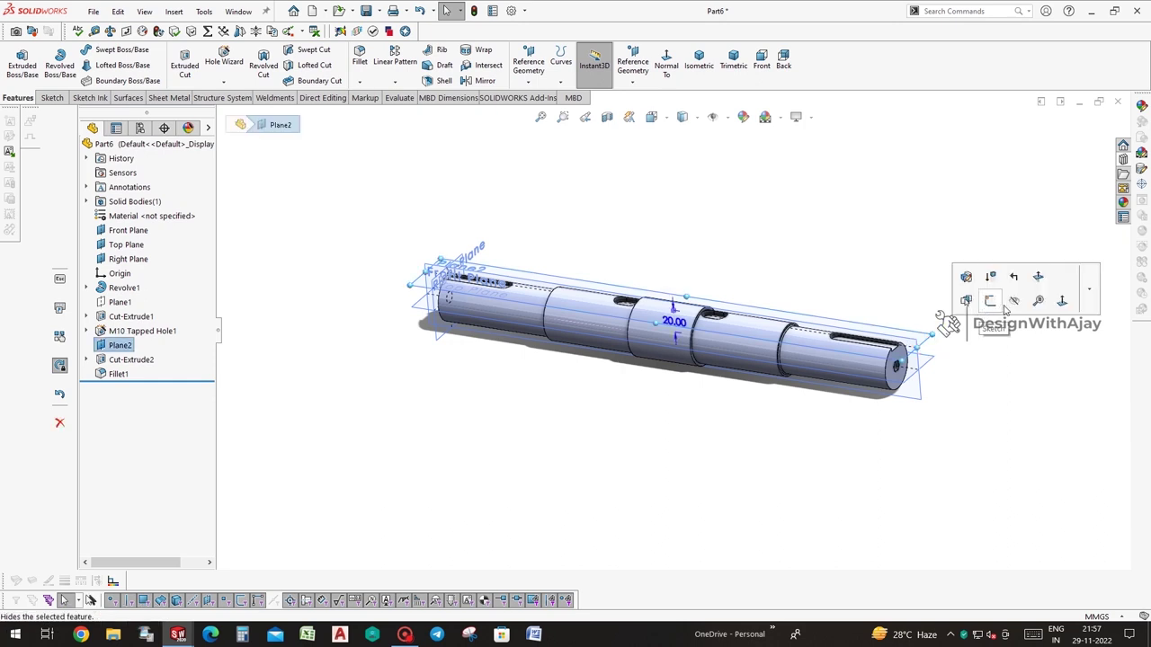
pyautogui.click(750, 340)
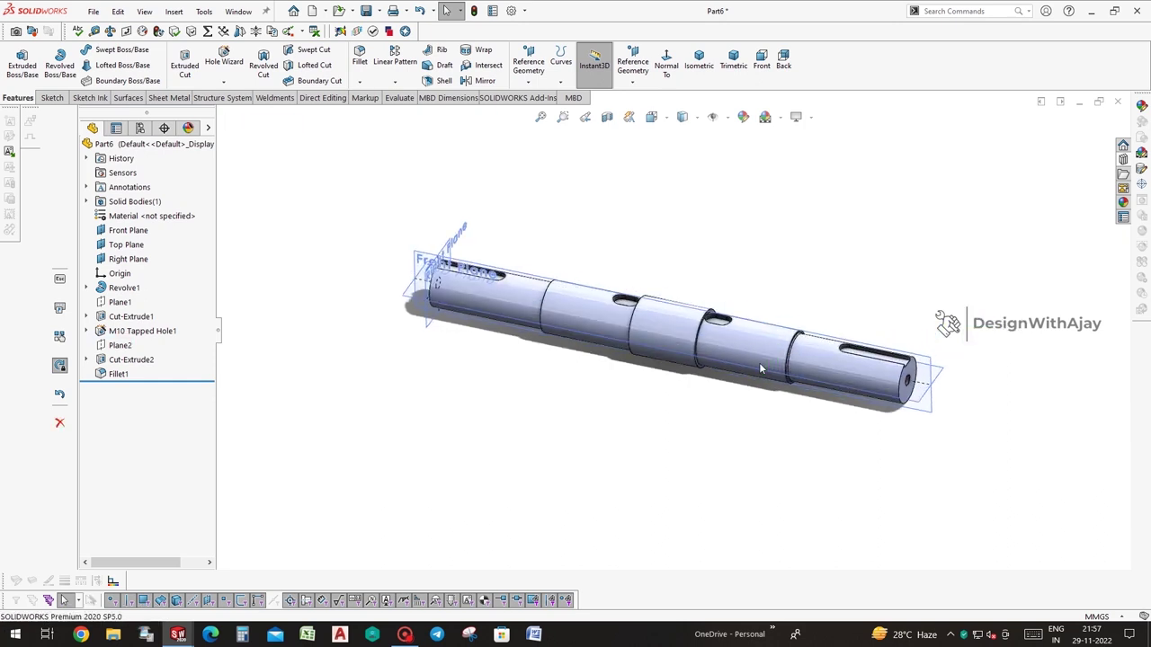
pyautogui.hotkey('ctrl', 's')
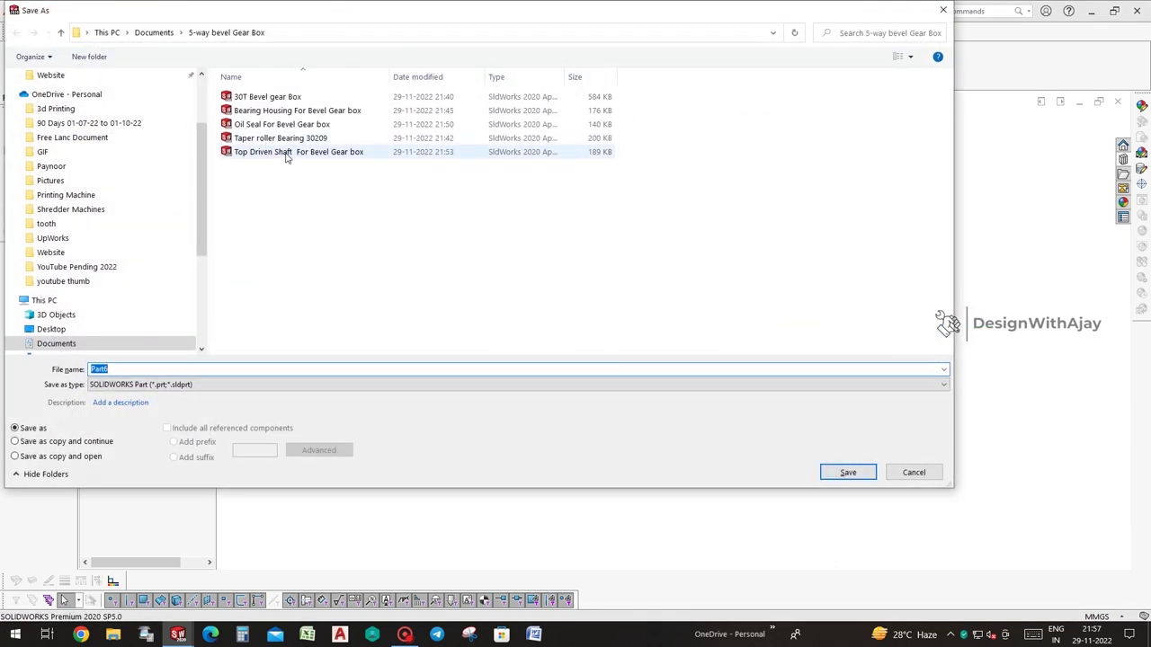
# Save the part as 'Driven Shaft For Bevel Gear box' by removing 'Top' from the existing name
pyautogui.click(251, 157)
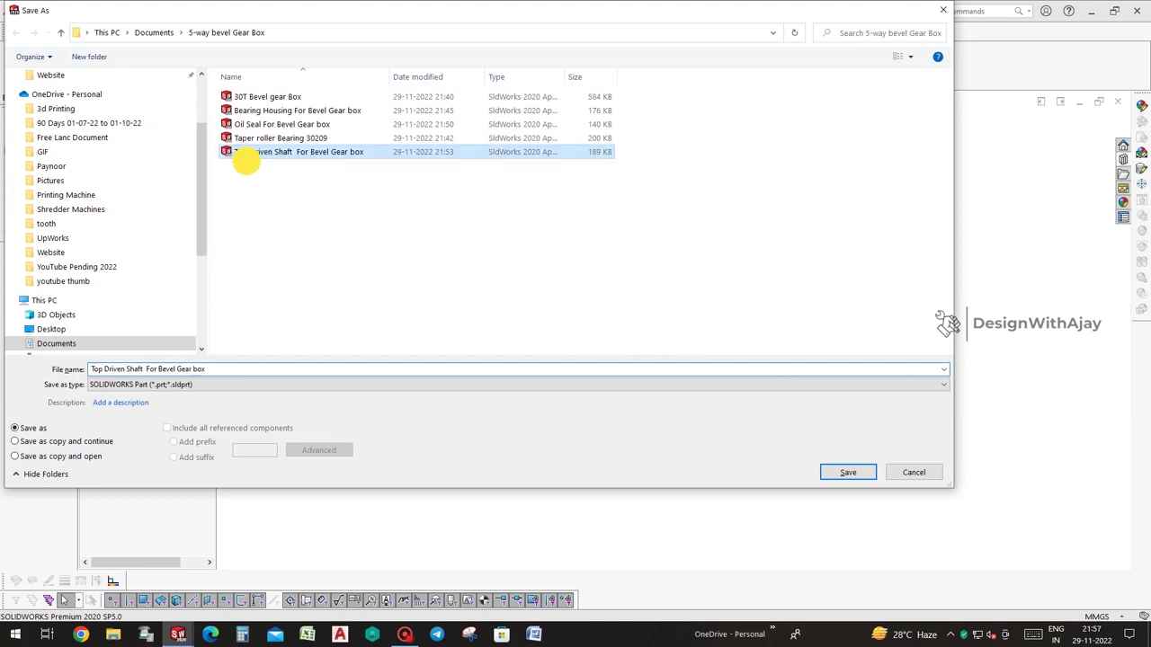
pyautogui.click(96, 369)
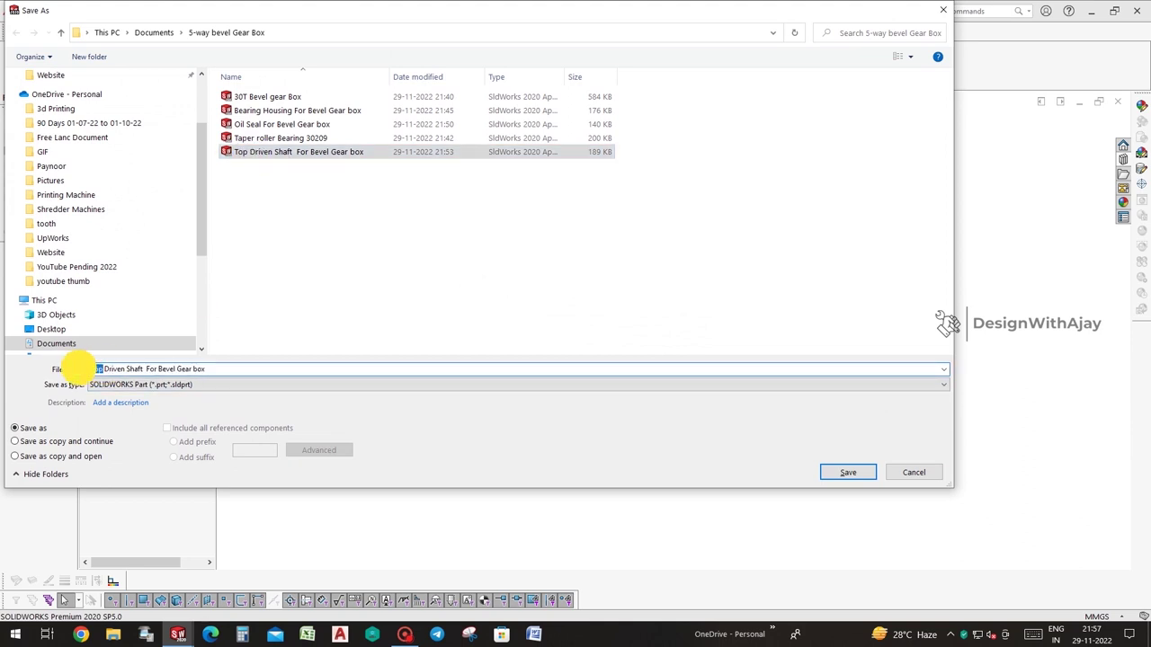
pyautogui.press('BackSpace')
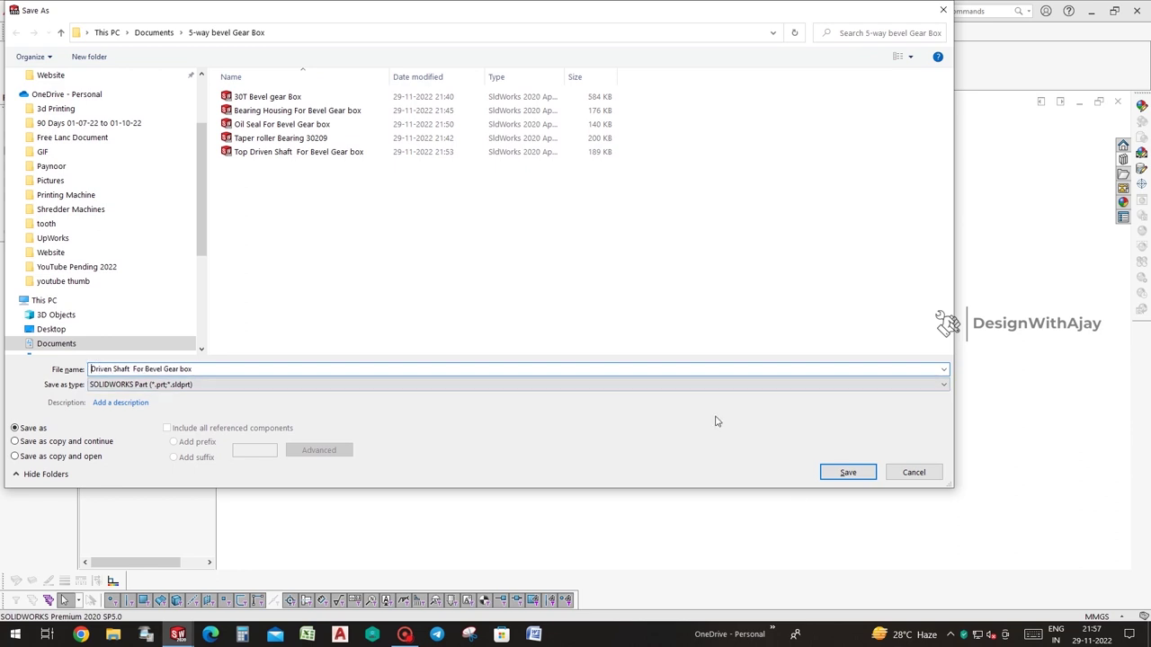
pyautogui.click(848, 472)
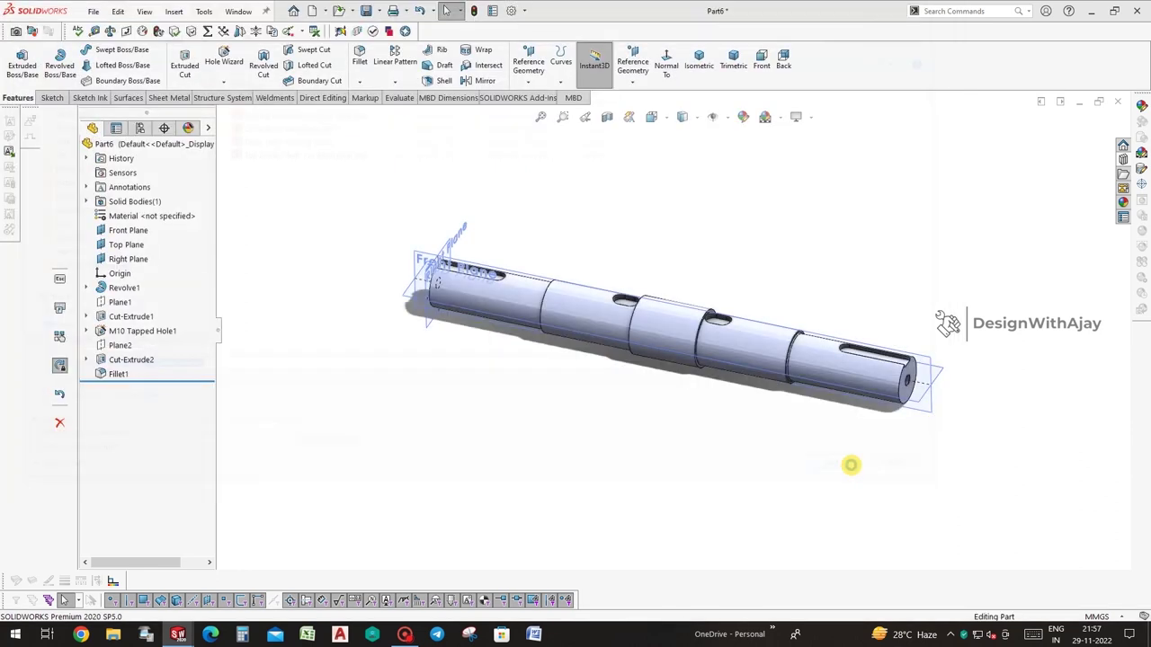
# Turn off plane display, orbit the shaft, and minimize its window
pyautogui.click(726, 121)
pyautogui.click(728, 138)
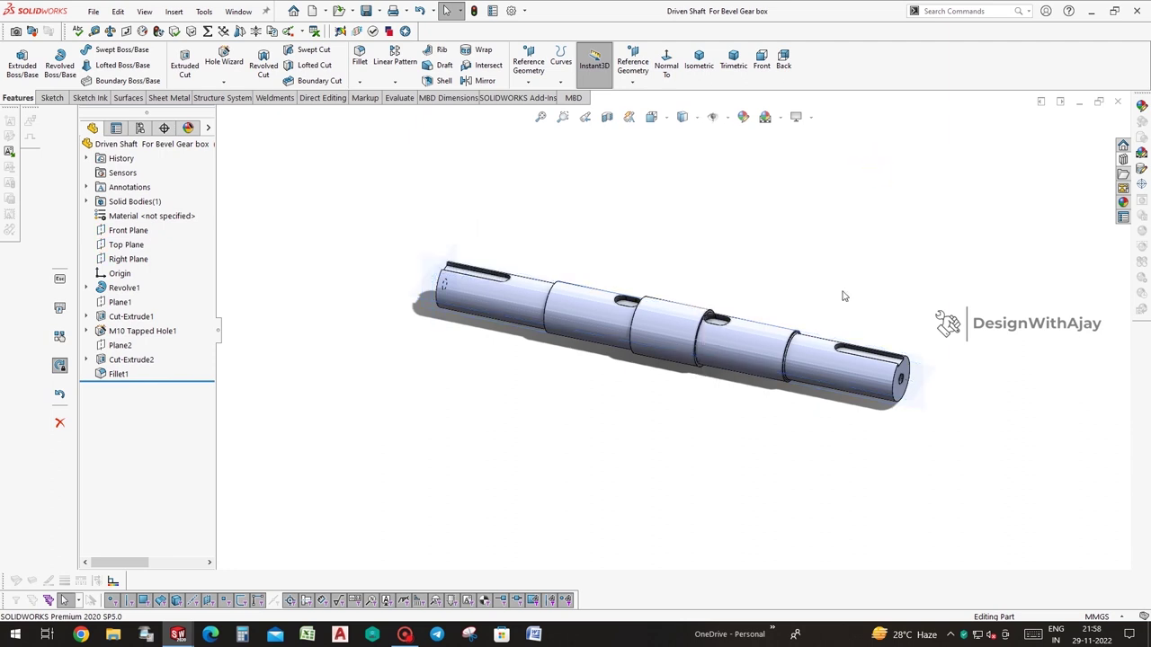
pyautogui.moveTo(771, 393); pyautogui.dragTo(794, 369, button='middle')
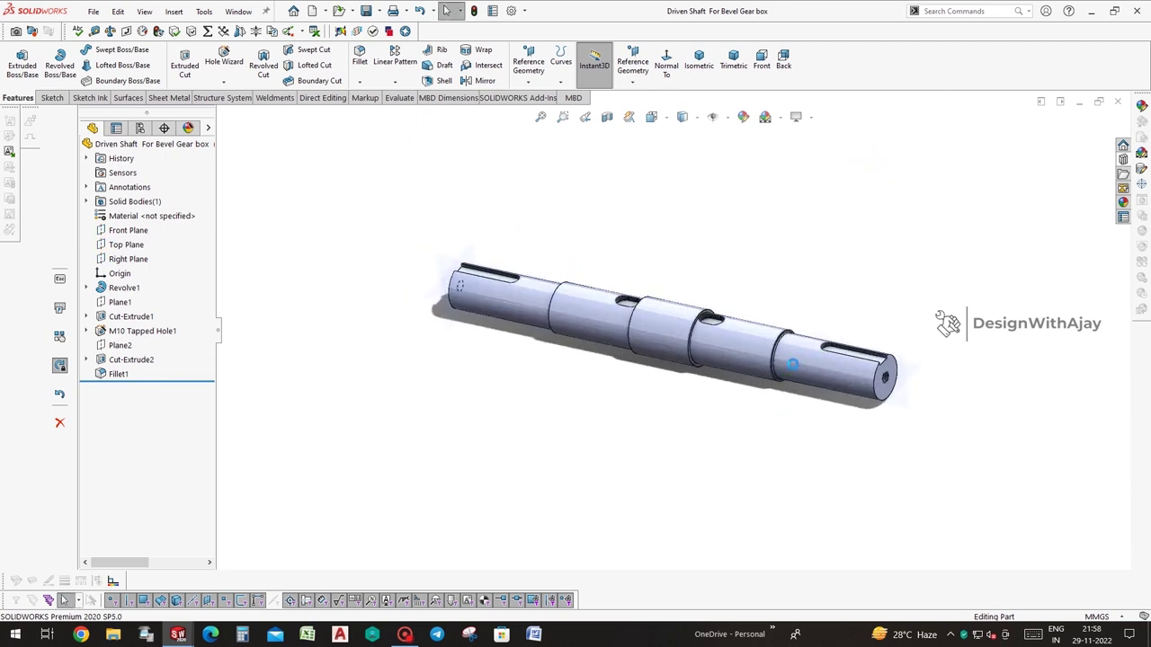
pyautogui.moveTo(779, 398)
pyautogui.mouseDown(button='middle')
pyautogui.moveTo(902, 387)
pyautogui.moveTo(750, 429)
pyautogui.moveTo(960, 362)
pyautogui.mouseUp(button='middle')
pyautogui.click(1080, 104)
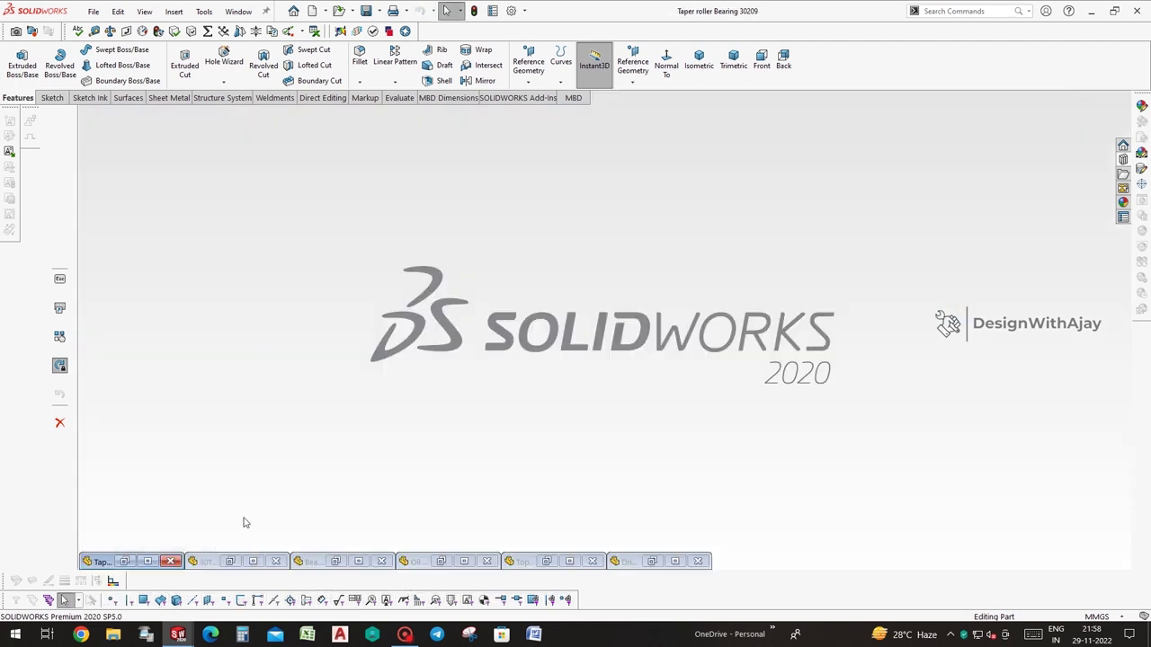
# Create a new document from the File menu to reach the Part/Assembly/Drawing choice
pyautogui.click(92, 11)
pyautogui.click(108, 28)
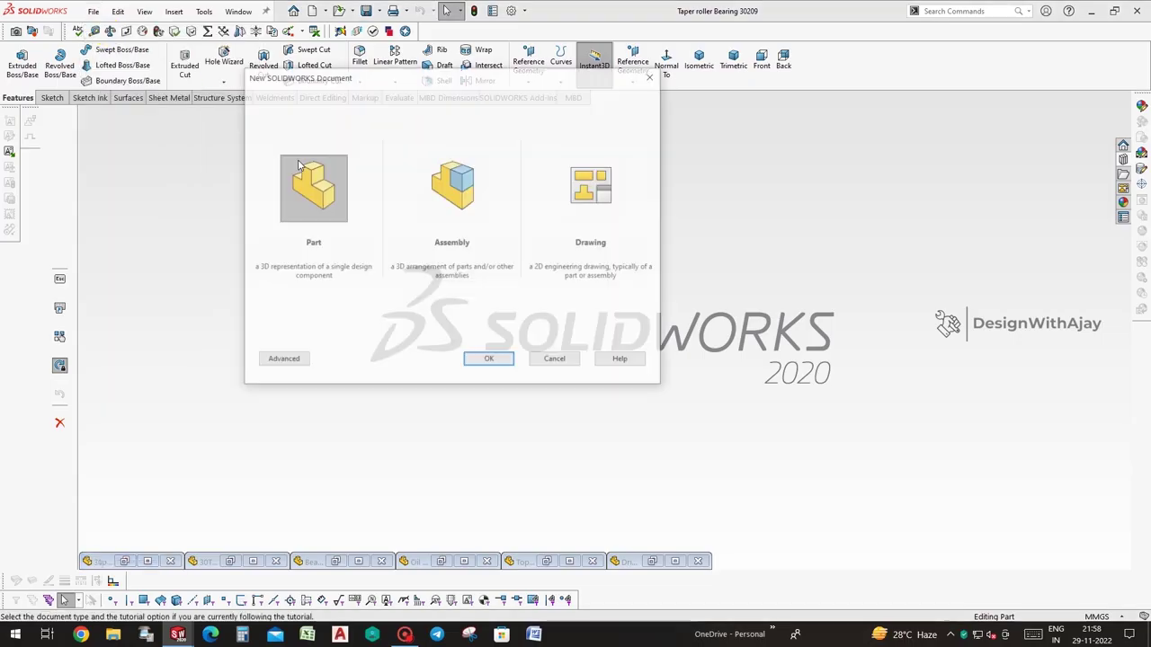
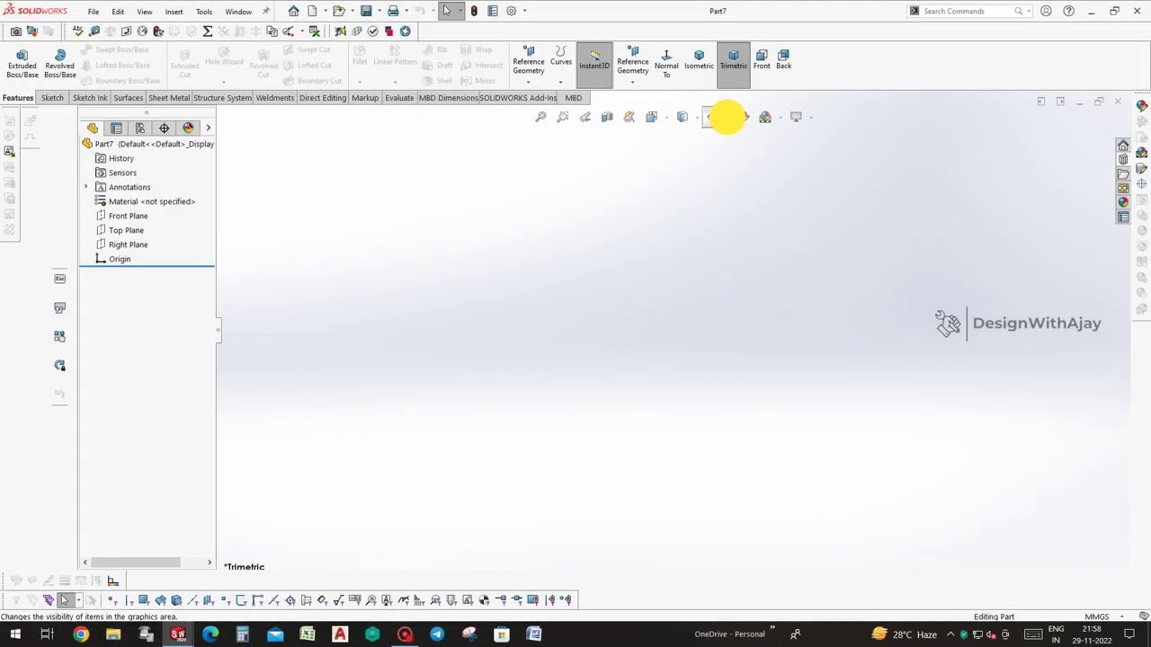
# Show the planes, apply the White scene, and start a Front Plane sketch viewed head-on
pyautogui.click(726, 117)
pyautogui.click(728, 304)
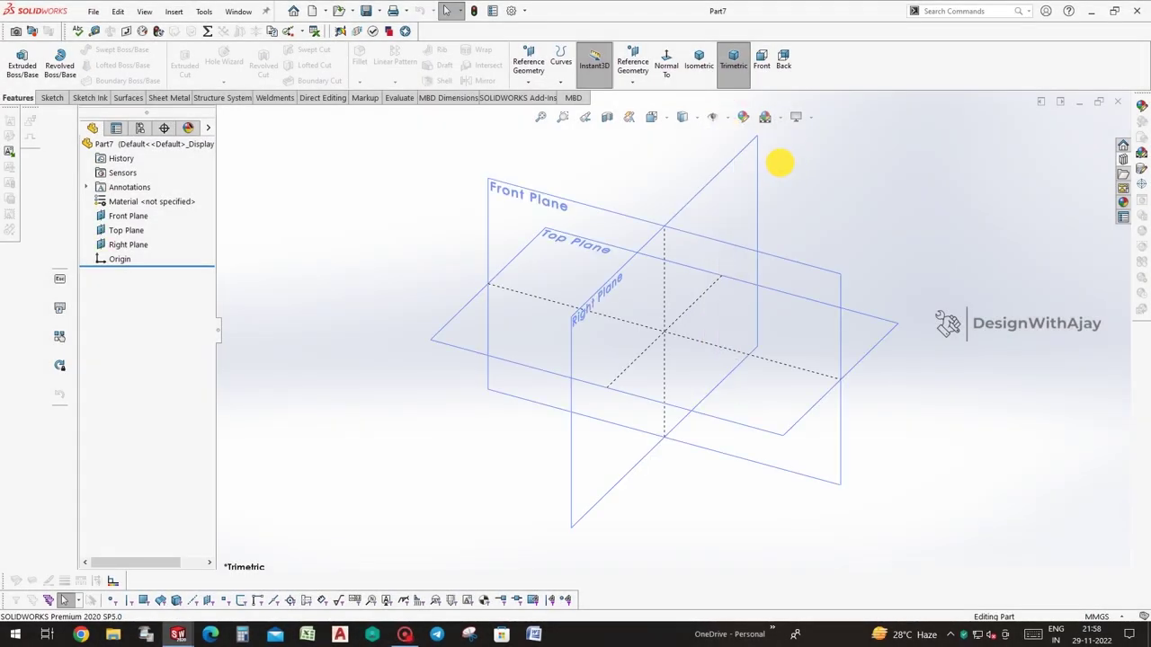
pyautogui.click(778, 116)
pyautogui.click(781, 151)
pyautogui.click(611, 213)
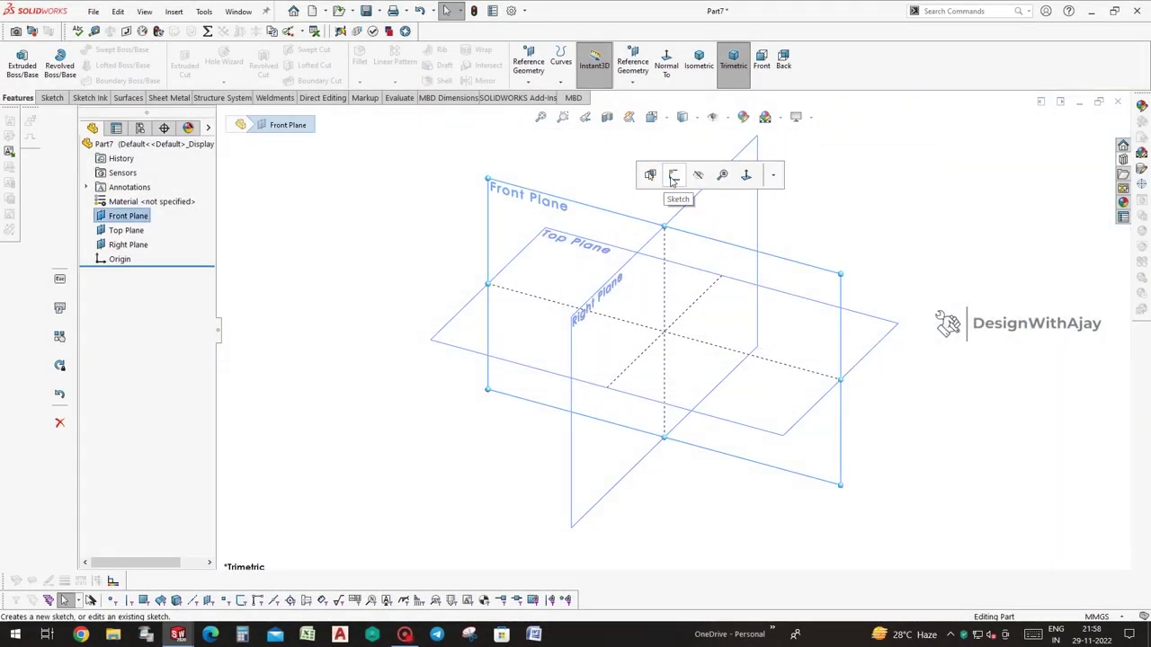
pyautogui.click(683, 177)
pyautogui.scroll(-1, 858, 276)
# Draw the closed stepped shaft profile with lines from the origin back along the axis
pyautogui.moveTo(795, 301); pyautogui.dragTo(624, 354, button='right')
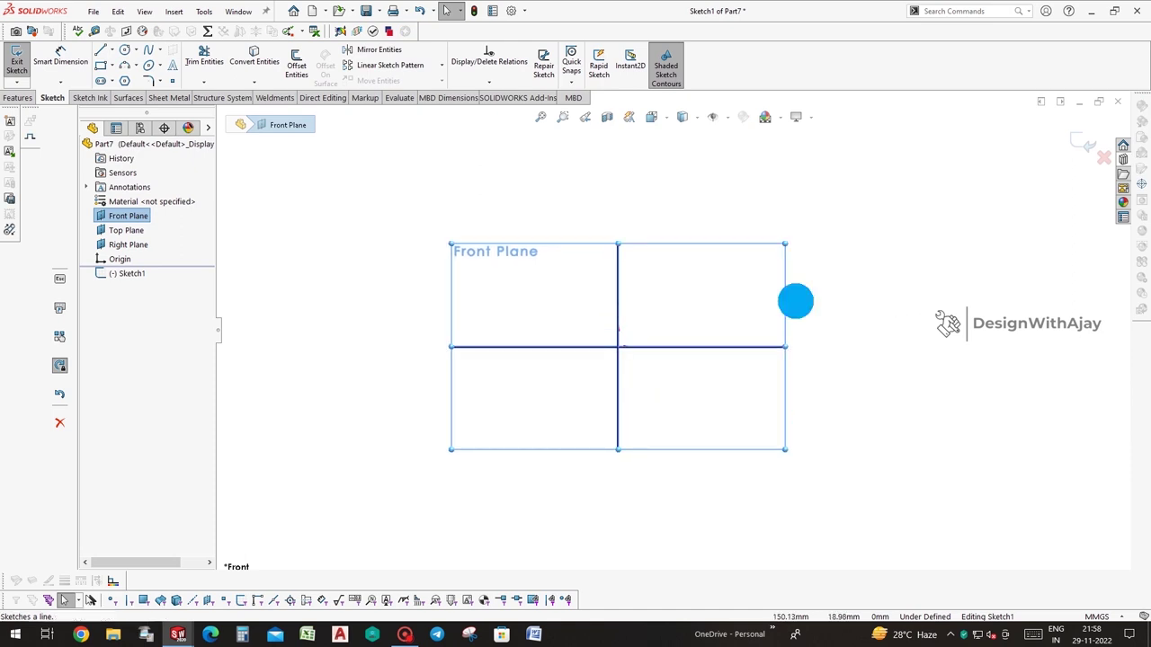
pyautogui.click(618, 346)
pyautogui.click(617, 303)
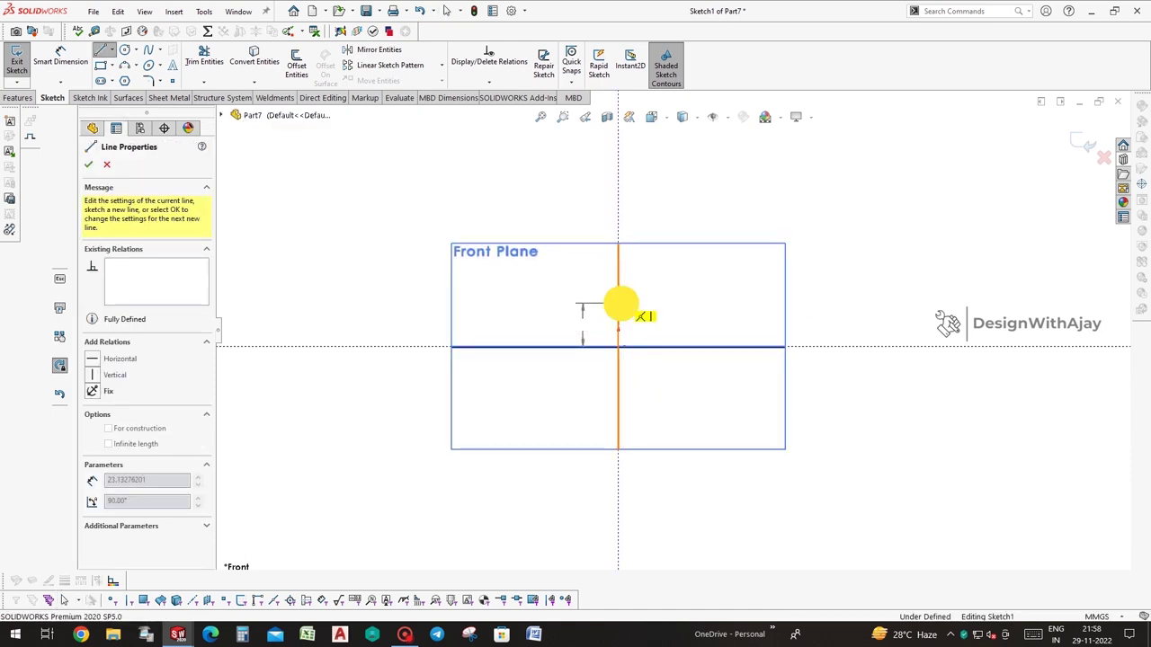
pyautogui.click(717, 303)
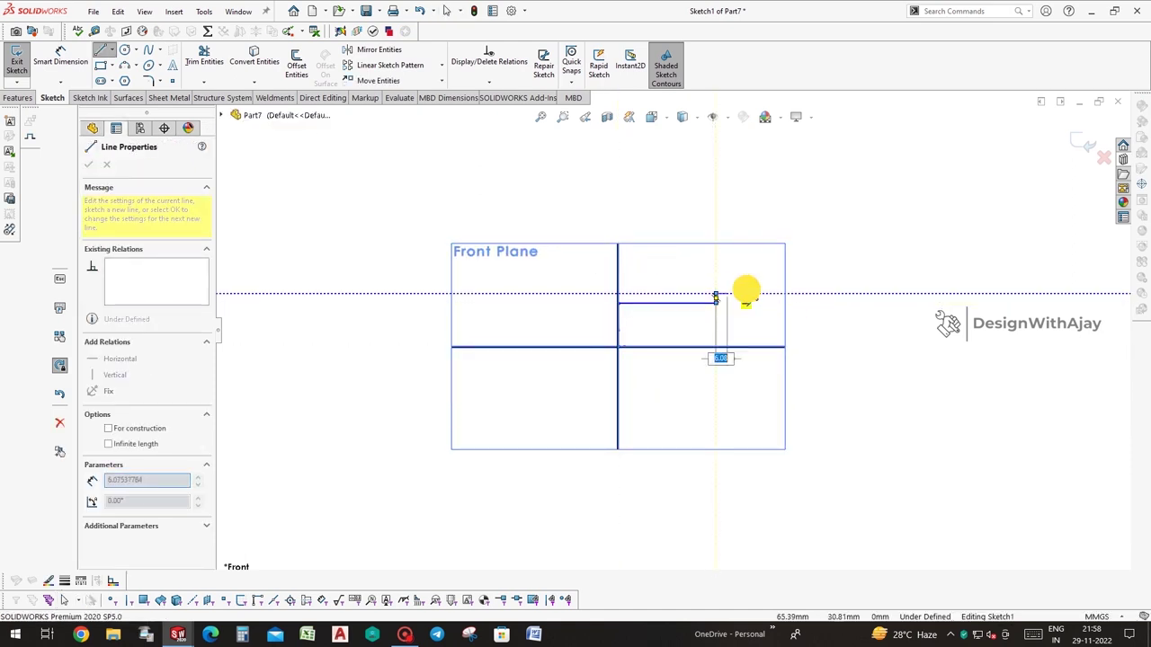
pyautogui.click(822, 294)
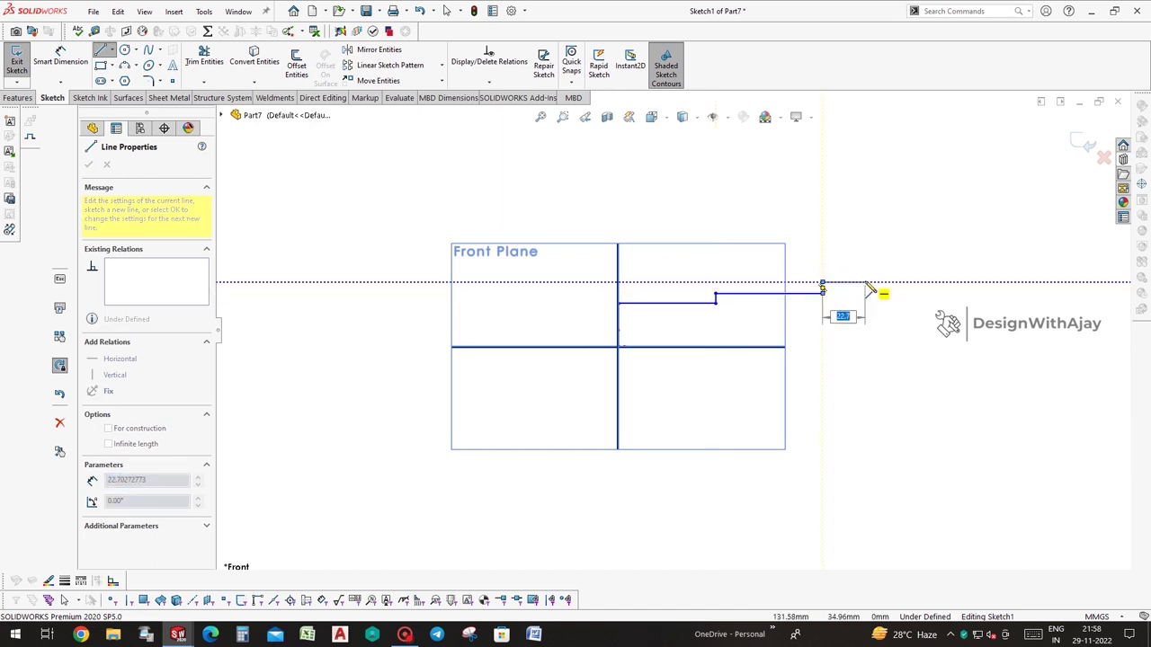
pyautogui.click(861, 284)
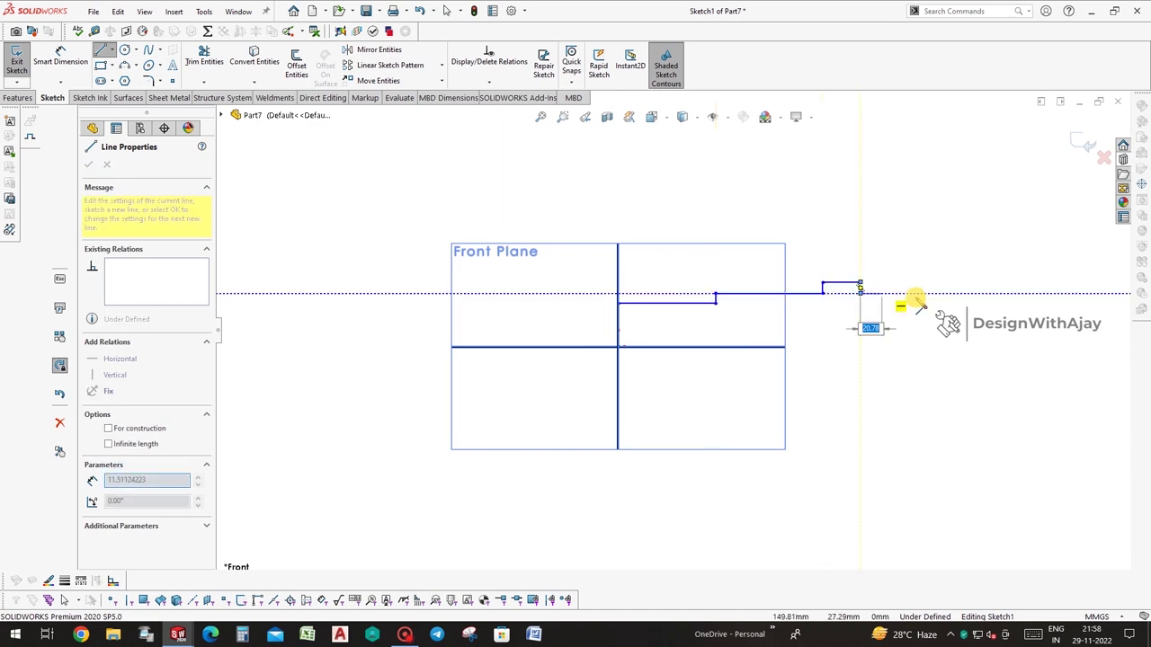
pyautogui.click(924, 290)
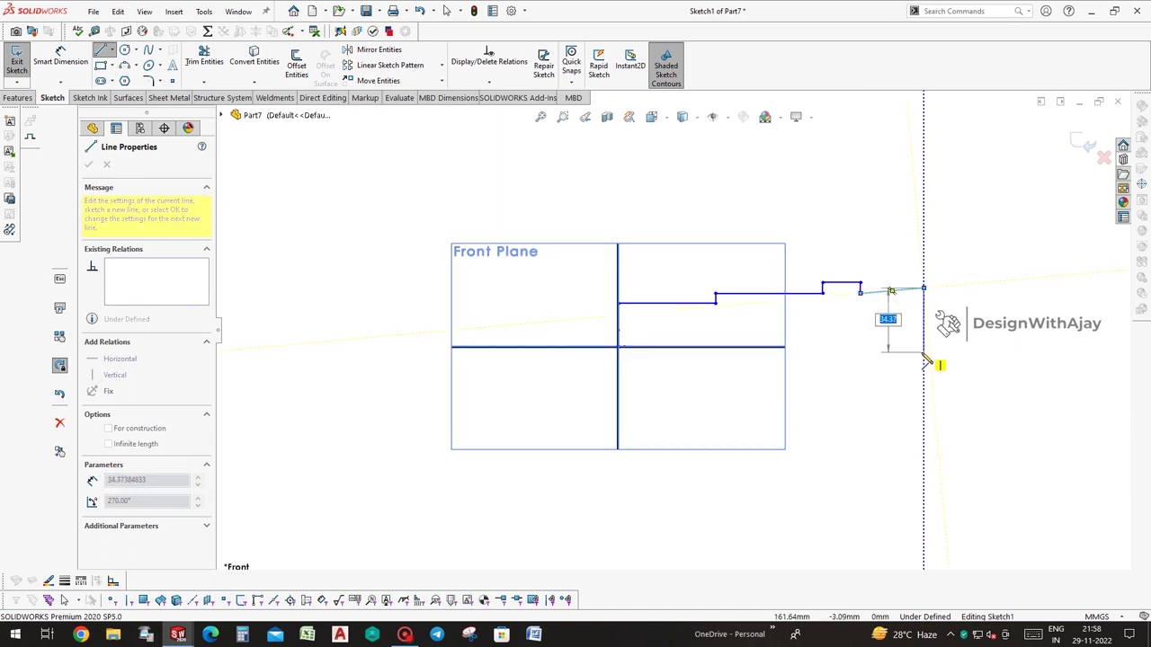
pyautogui.click(923, 347)
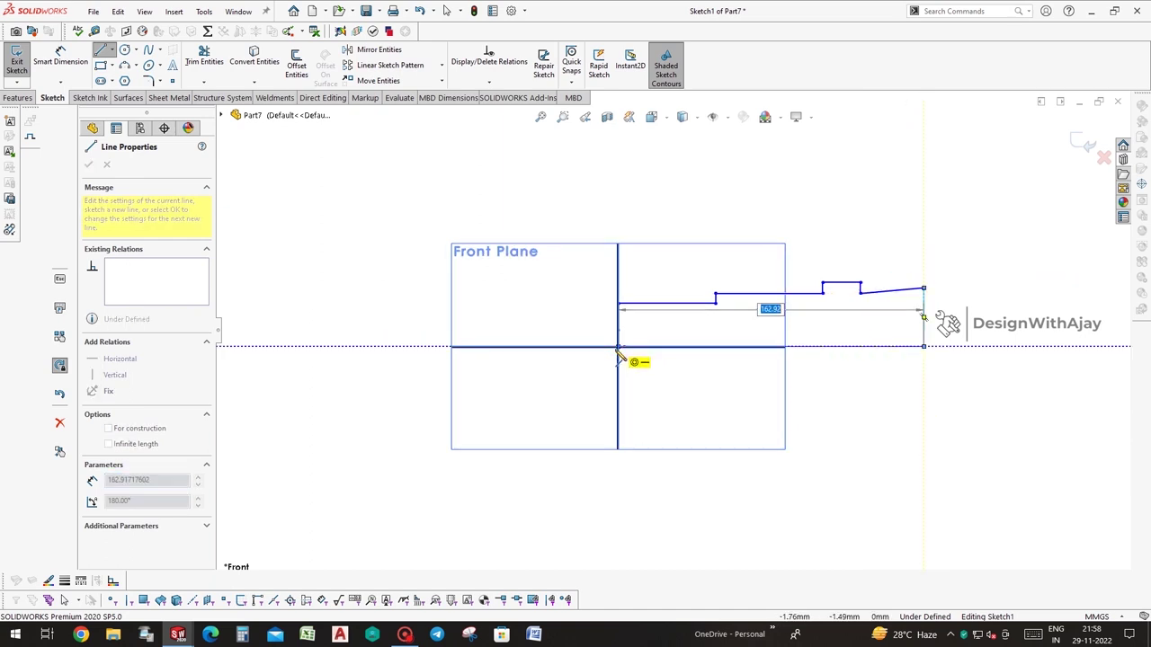
pyautogui.click(618, 347)
pyautogui.press('Escape')
pyautogui.click(903, 290)
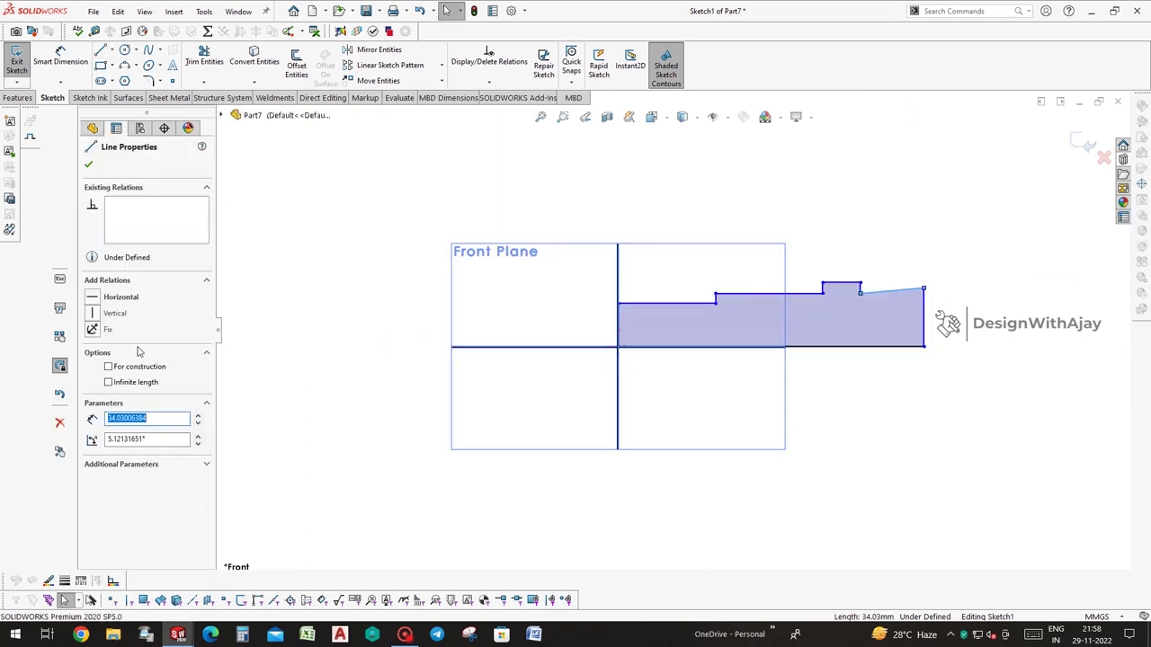
# Dimension the overall length as 180 mm (93+35+10+42) and the left end height as 20
pyautogui.press('d')
pyautogui.click(848, 350)
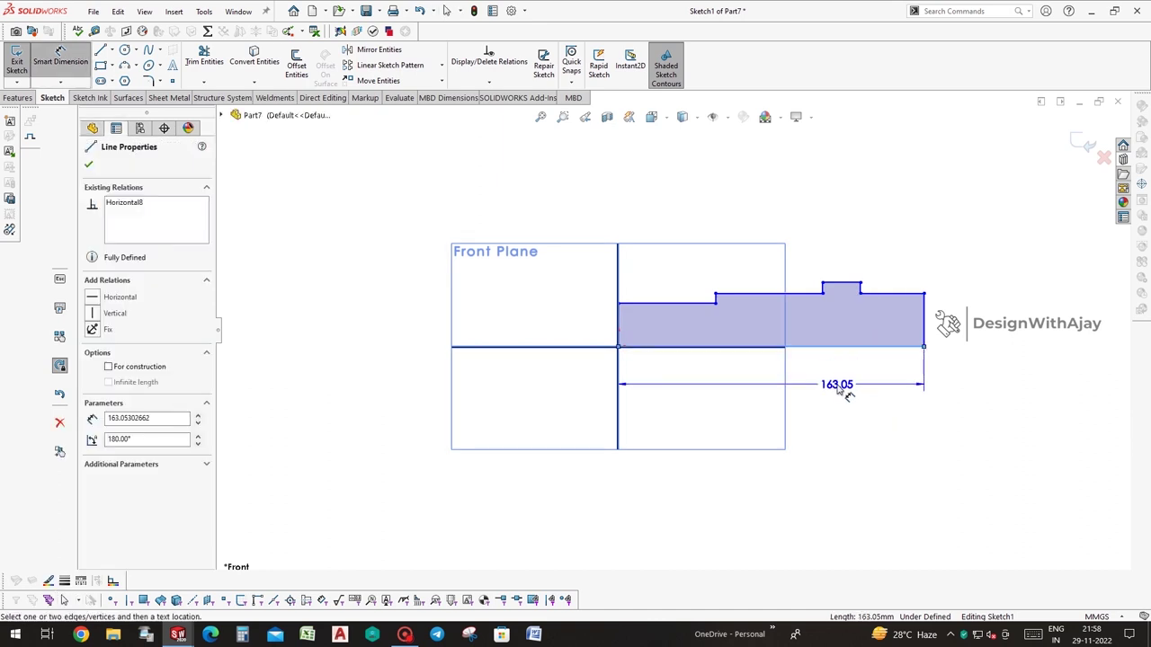
pyautogui.click(840, 388)
pyautogui.write('93+35+10+42')
pyautogui.press('Return')
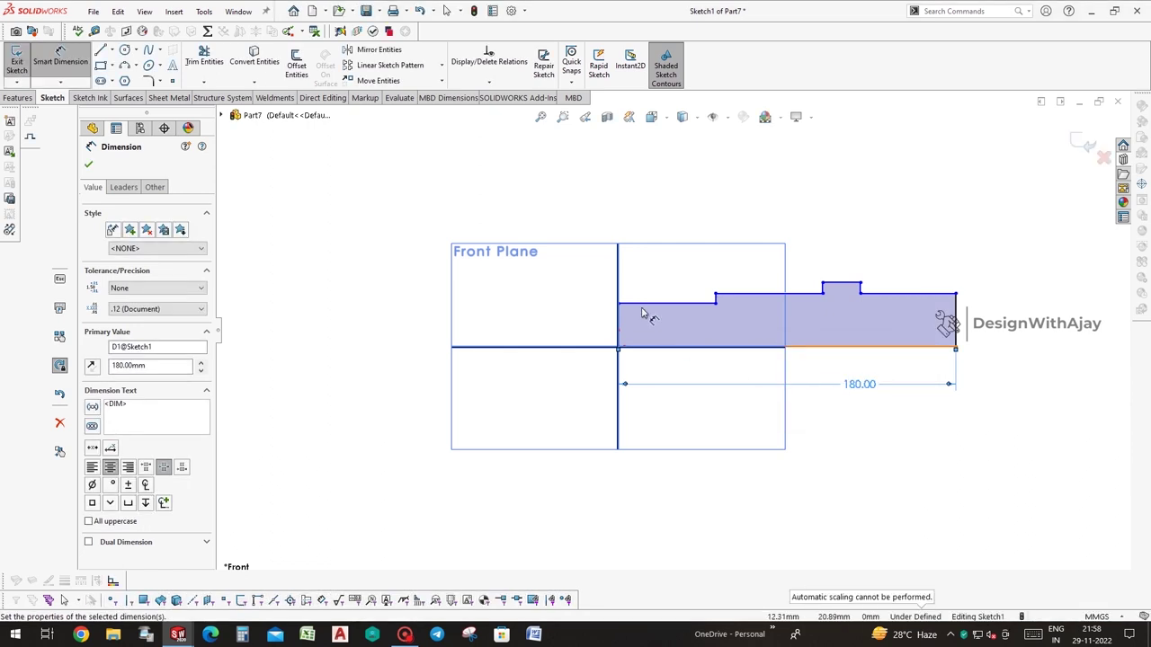
pyautogui.click(620, 329)
pyautogui.click(582, 323)
pyautogui.write('20')
pyautogui.press('Return')
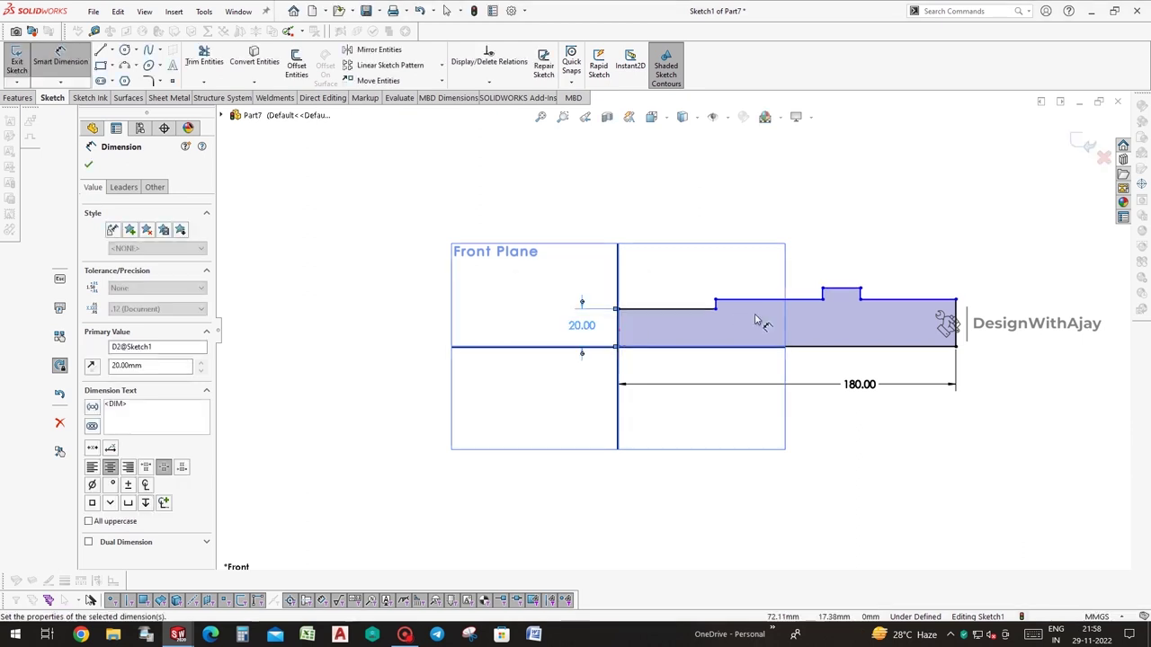
# Dimension the step heights 22.50 and 25 and the 20 mm right-end height
pyautogui.click(759, 345)
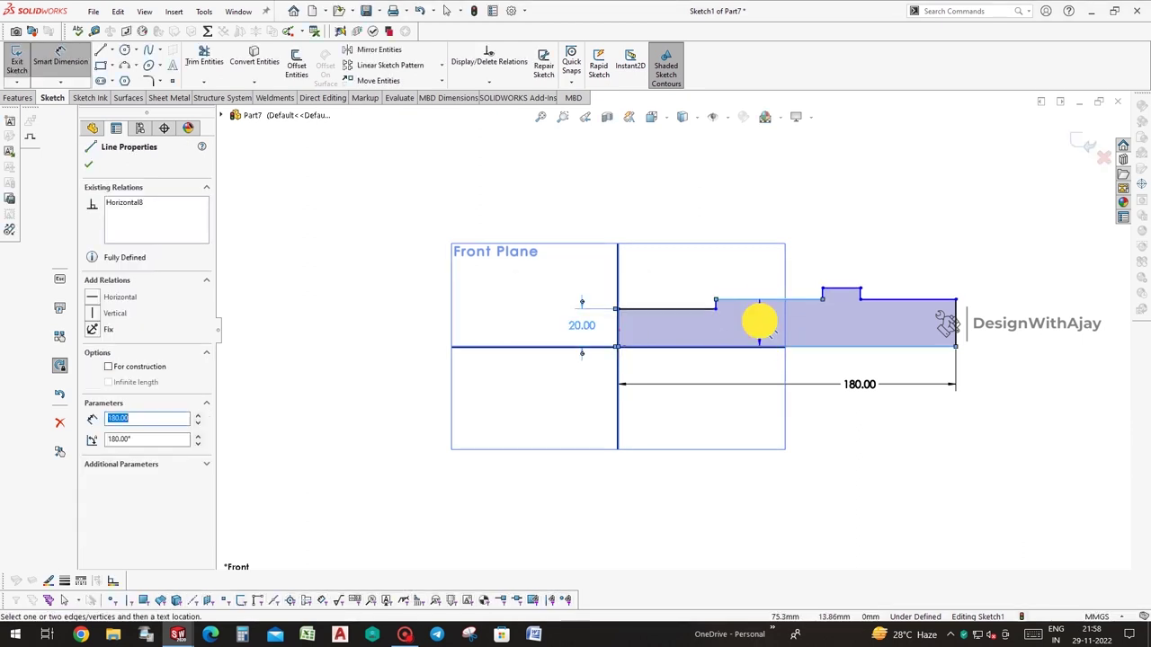
pyautogui.click(760, 323)
pyautogui.write('4')
pyautogui.write('/2')
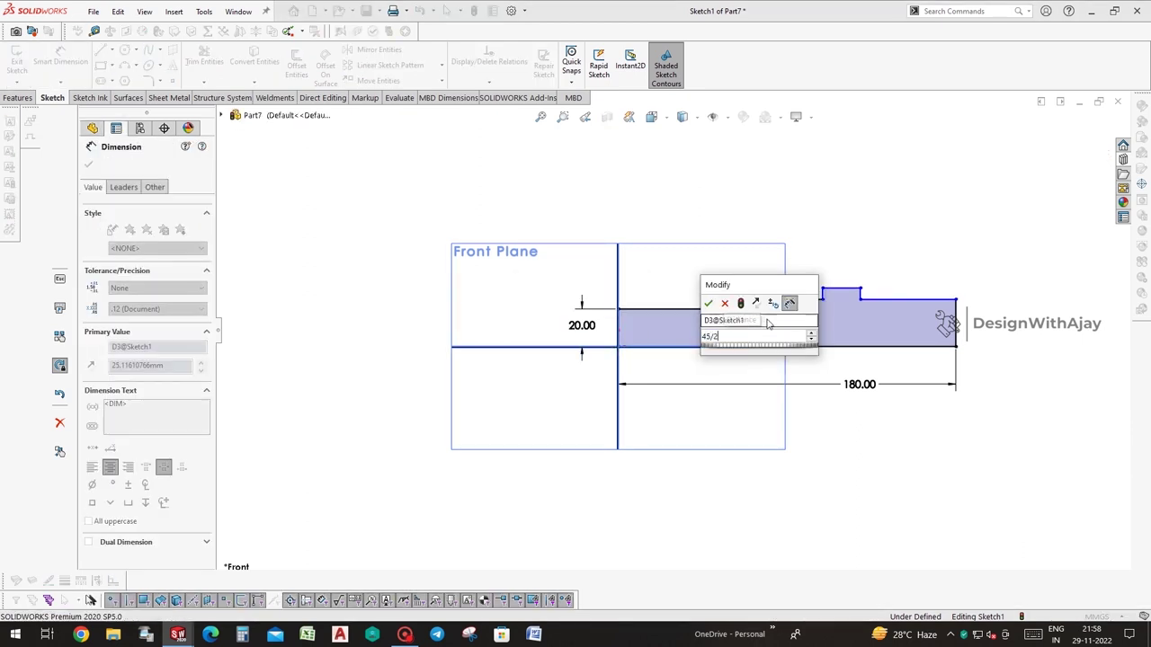
pyautogui.press('Return')
pyautogui.click(835, 345)
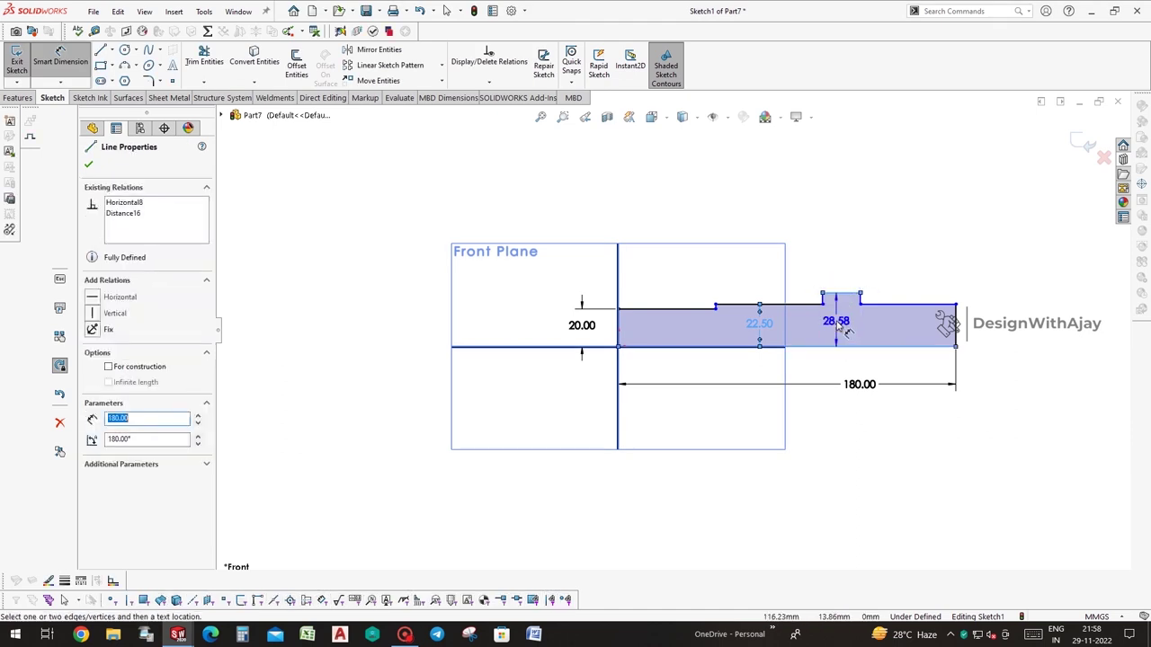
pyautogui.click(845, 331)
pyautogui.write('25')
pyautogui.press('Return')
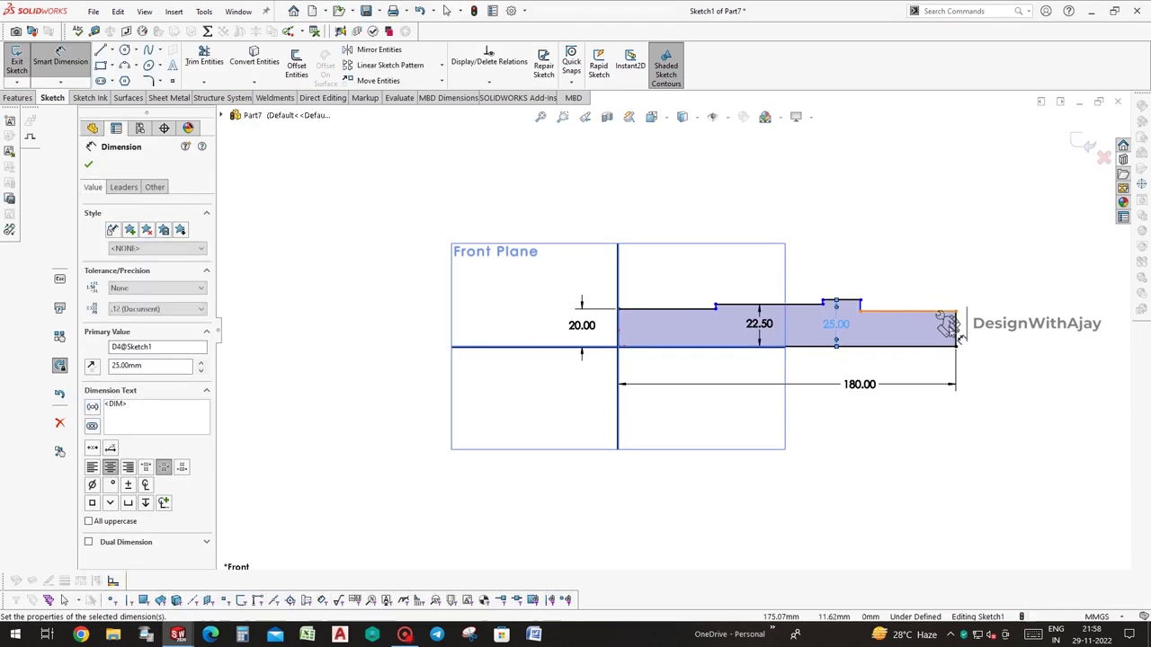
pyautogui.click(956, 330)
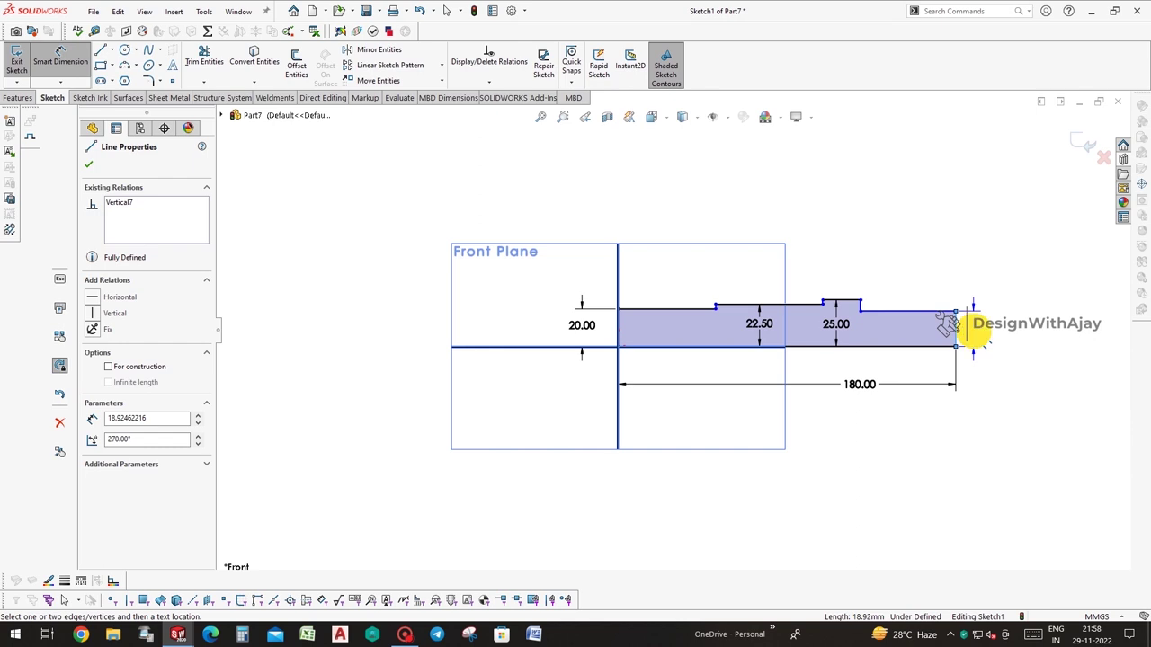
pyautogui.click(972, 330)
pyautogui.press('Return')
# Dimension the step lengths along the top: 93 mm and 35 mm to the collar
pyautogui.click(681, 308)
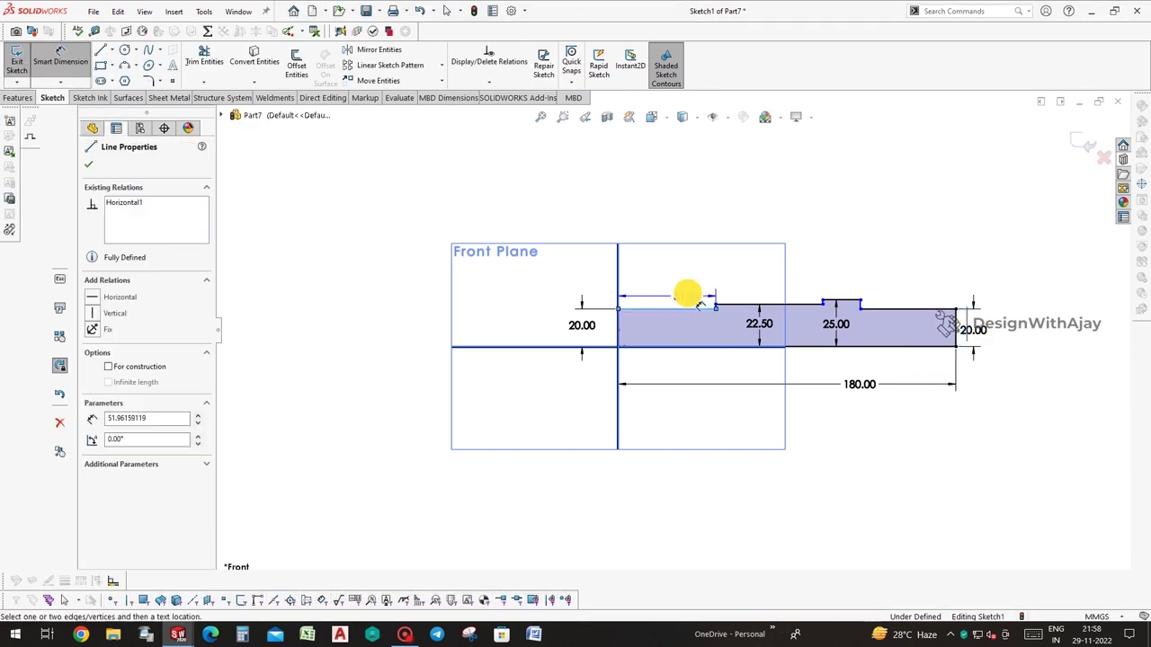
pyautogui.click(688, 289)
pyautogui.write('93')
pyautogui.press('Return')
pyautogui.click(814, 307)
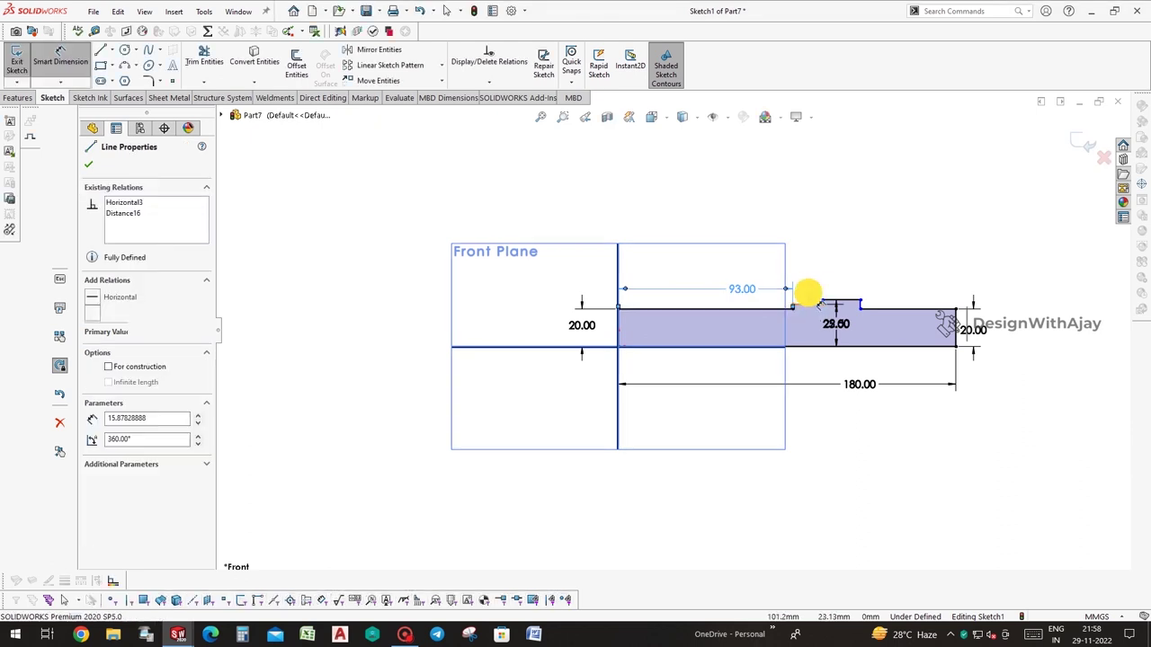
pyautogui.click(809, 284)
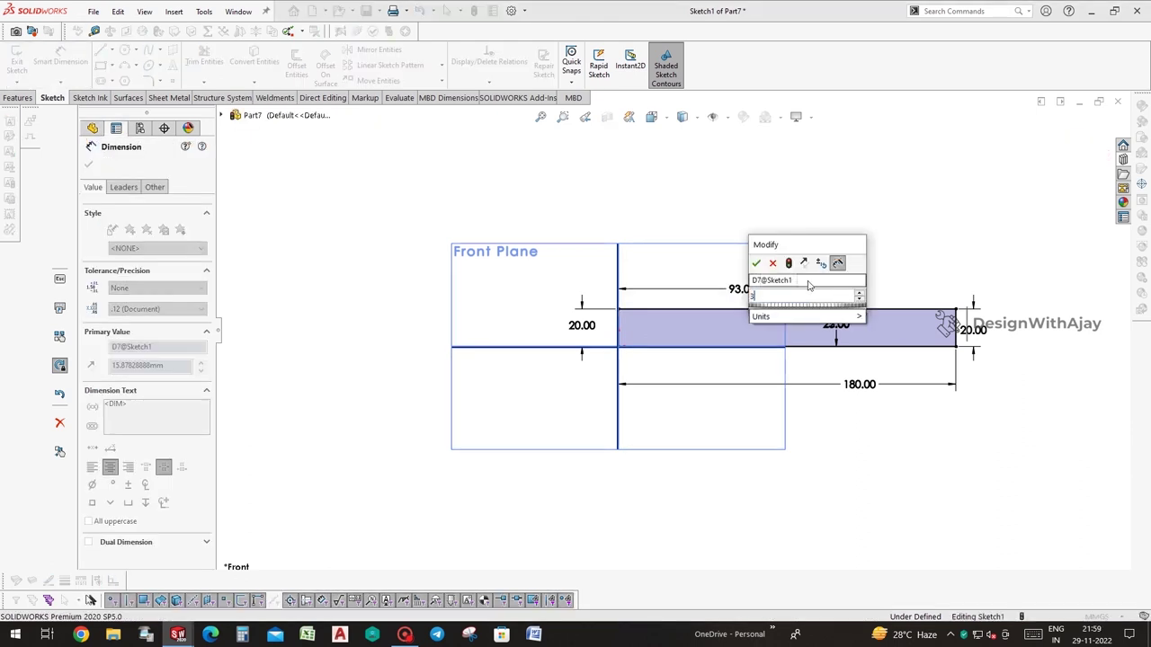
pyautogui.write('35')
pyautogui.press('Return')
# Dimension the collar width as 10 mm
pyautogui.scroll(-3, 867, 305)
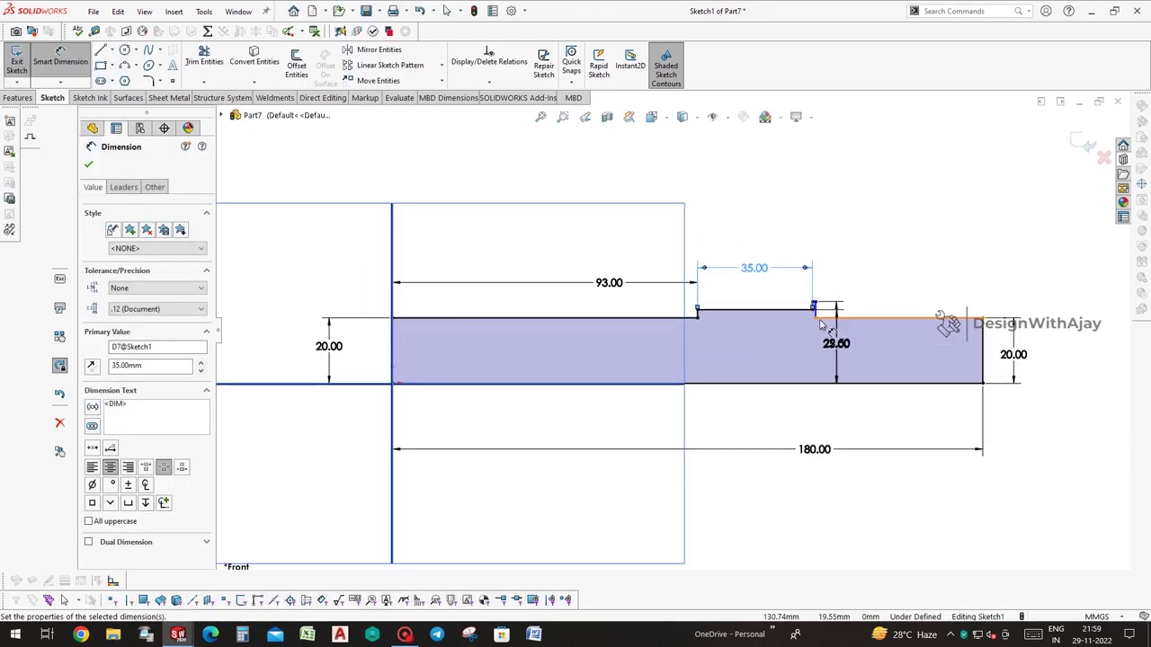
pyautogui.press('Escape')
pyautogui.click(870, 317)
pyautogui.click(870, 349)
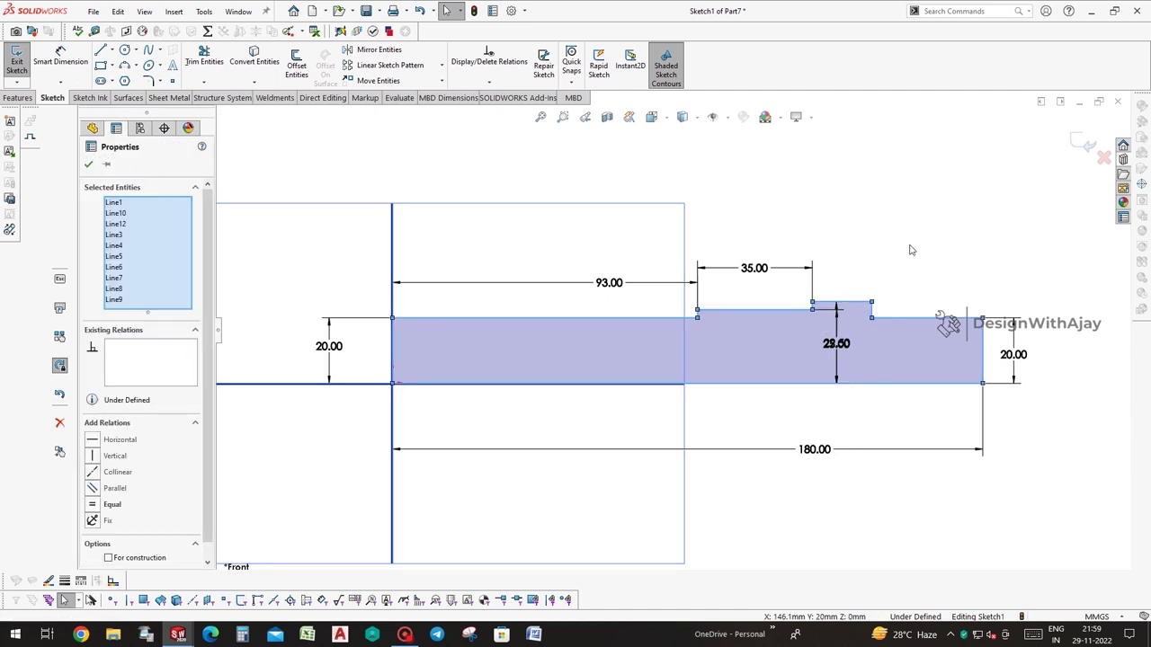
pyautogui.click(892, 266)
pyautogui.click(857, 302)
pyautogui.click(854, 279)
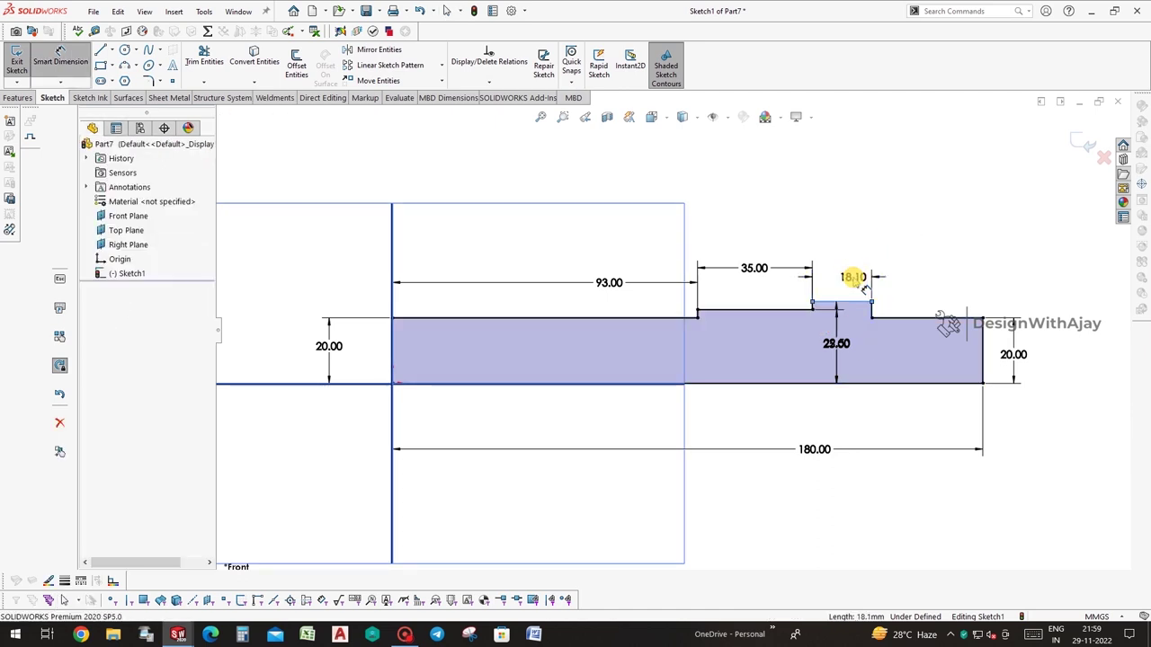
pyautogui.write('10')
pyautogui.press('Return')
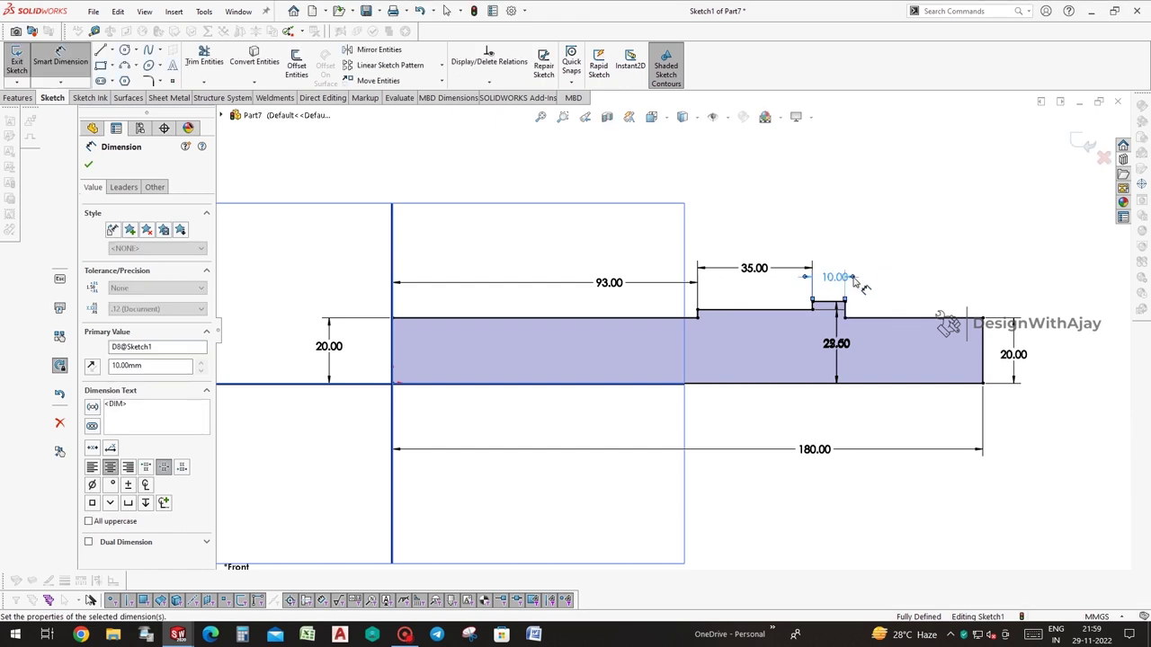
pyautogui.scroll(3, 809, 269)
pyautogui.press('Escape')
# Revolve the profile about the bottom axis line into a solid stepped shaft
pyautogui.click(832, 332)
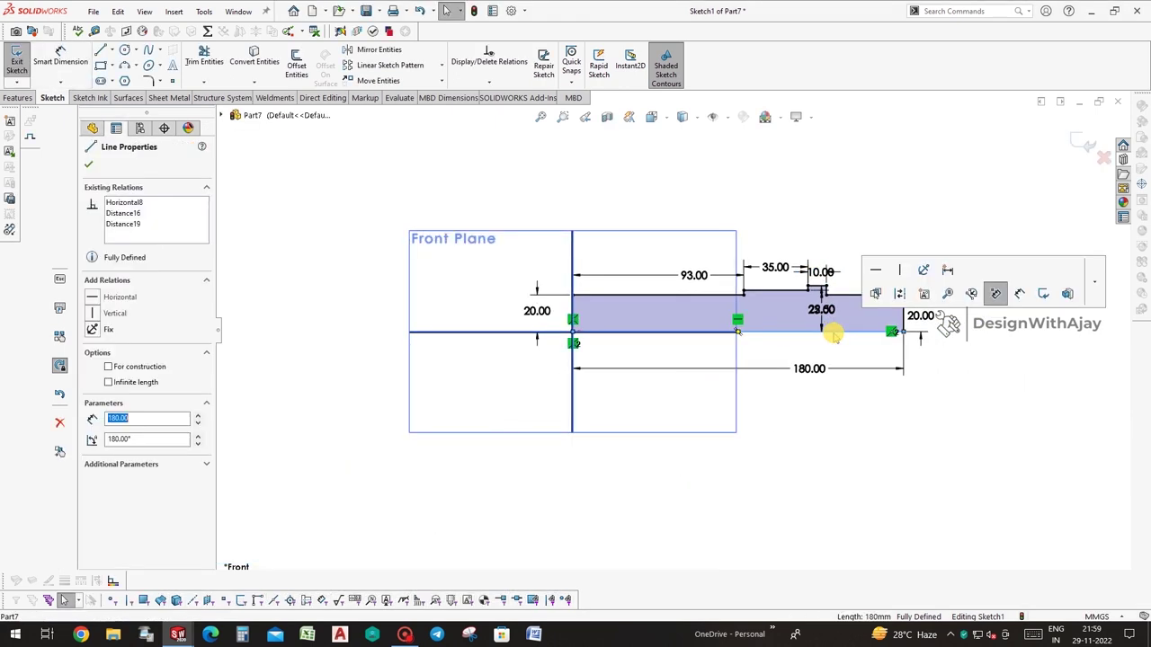
pyautogui.click(11, 99)
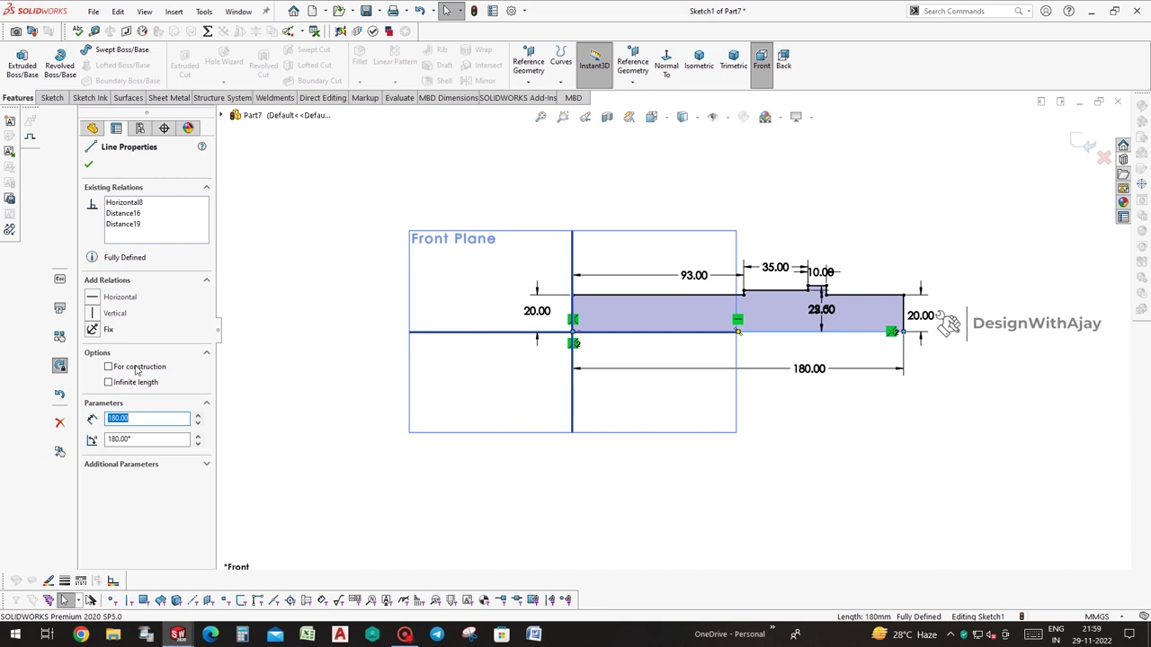
pyautogui.press('Escape')
pyautogui.click(60, 65)
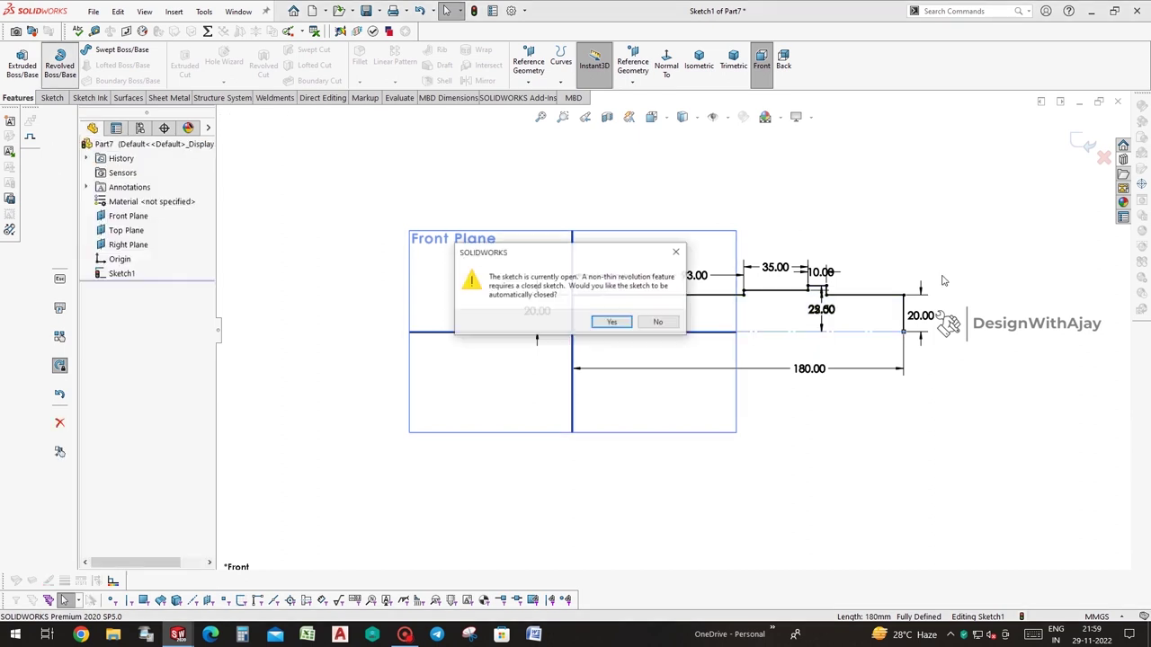
pyautogui.click(627, 329)
pyautogui.click(1076, 135)
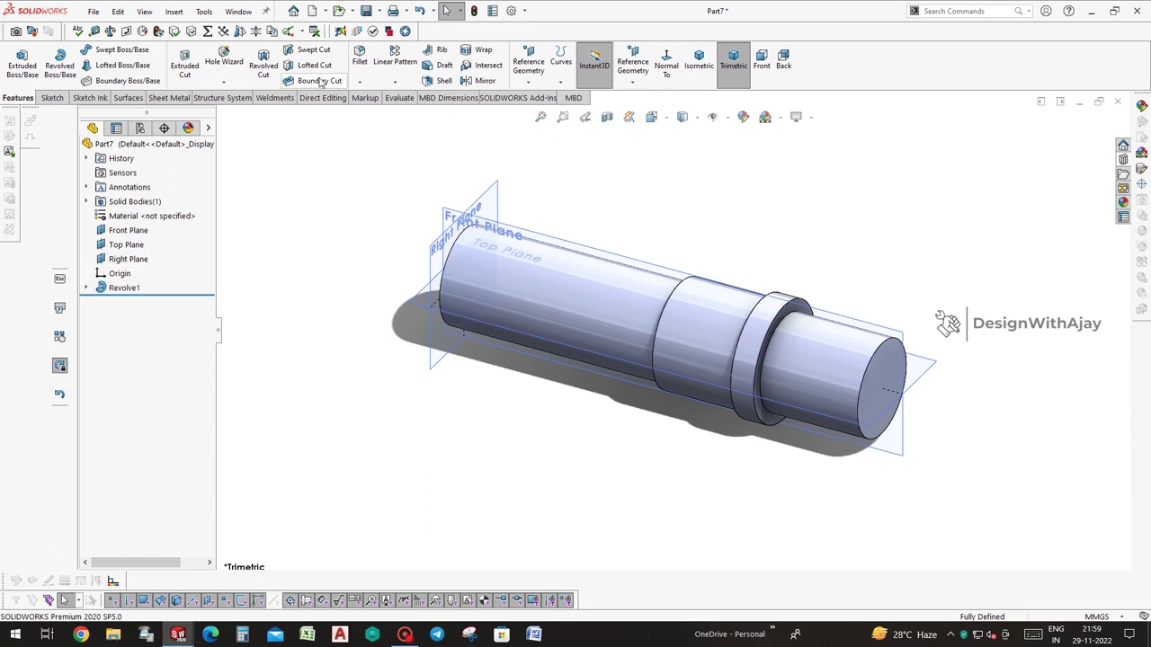
pyautogui.click(235, 65)
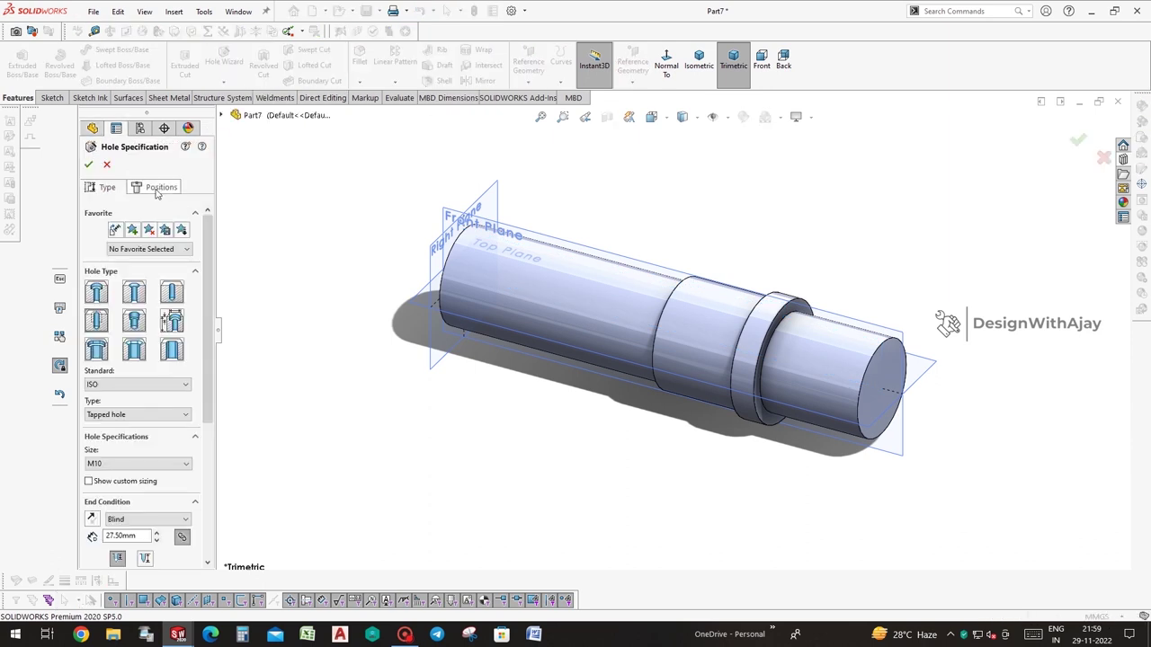
# Place the hole on the shaft's end face with a 0.00 dimension to the origin
pyautogui.click(820, 391)
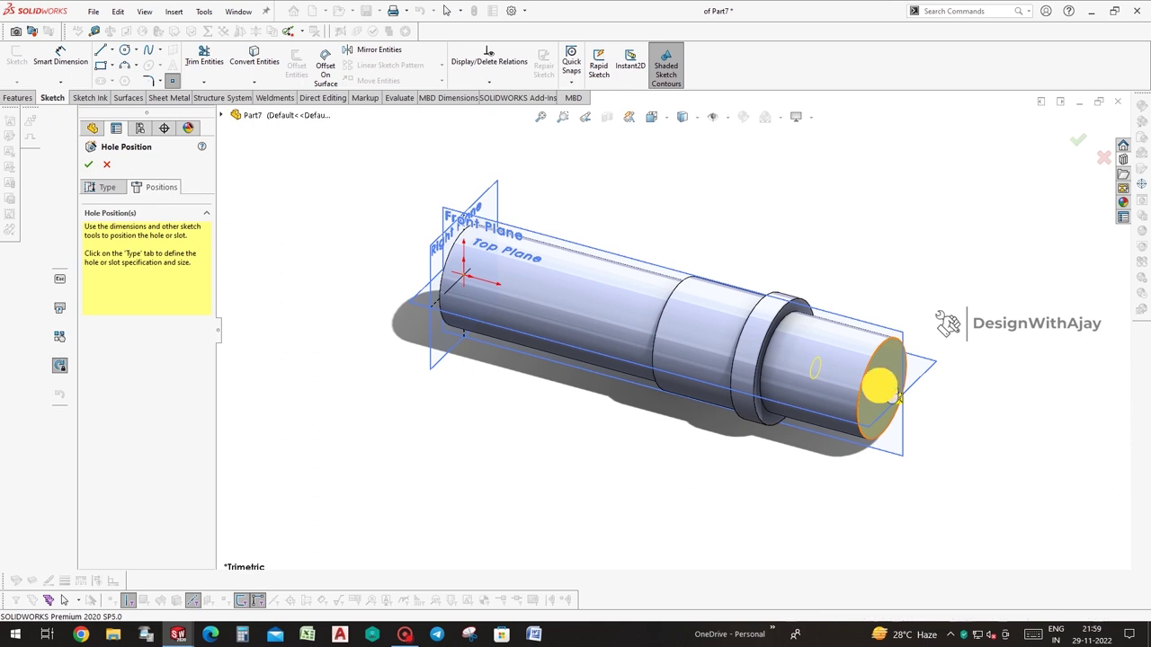
pyautogui.moveTo(997, 402); pyautogui.dragTo(1034, 434, button='middle')
pyautogui.moveTo(629, 315); pyautogui.dragTo(629, 292, button='right')
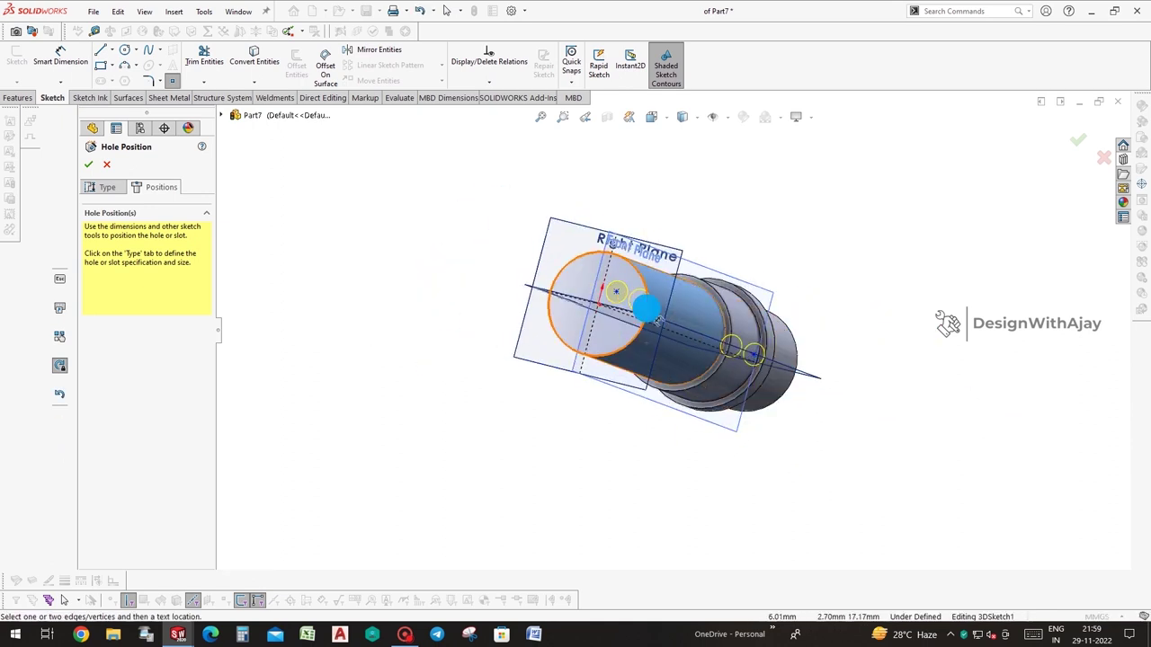
pyautogui.click(611, 292)
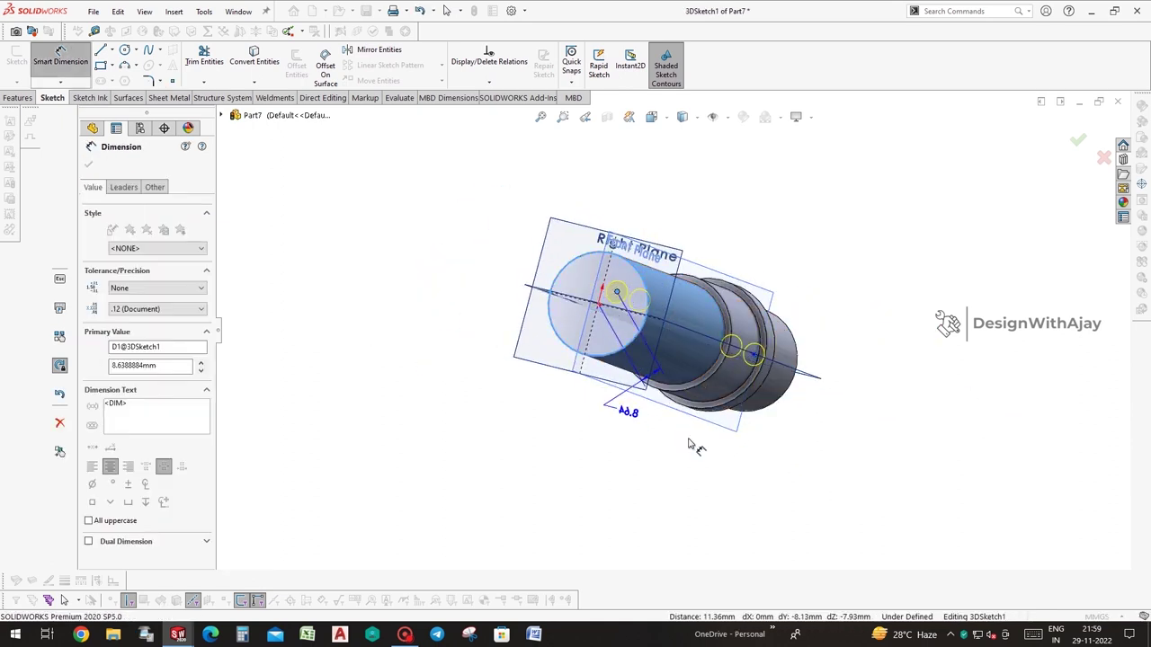
pyautogui.click(627, 414)
pyautogui.press('Return')
# Add a second 0.00 locating dimension to the end face centre and confirm the M10 tapped hole
pyautogui.moveTo(894, 429); pyautogui.dragTo(906, 330, button='middle')
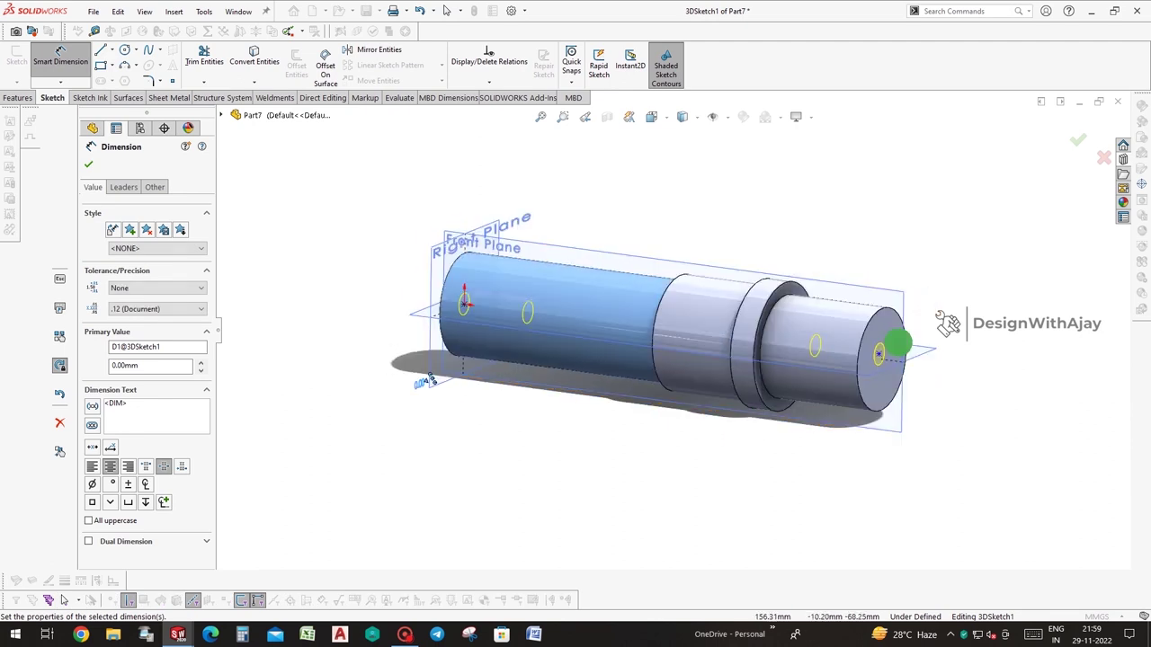
pyautogui.moveTo(906, 331); pyautogui.dragTo(908, 333, button='middle')
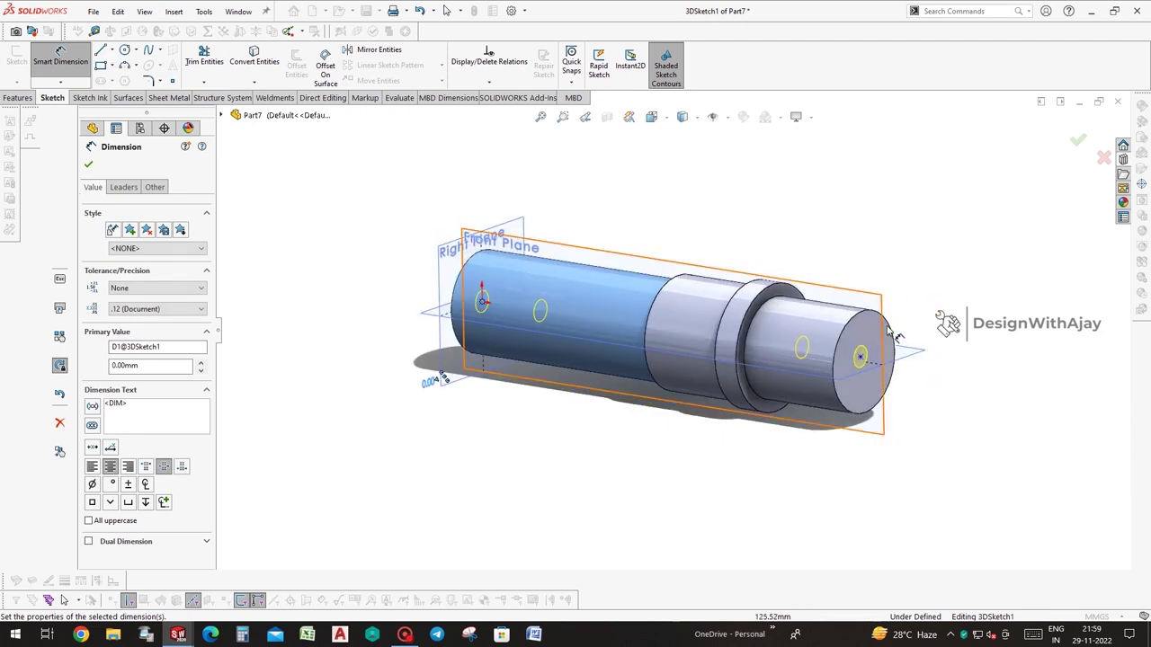
pyautogui.click(917, 329)
pyautogui.click(922, 340)
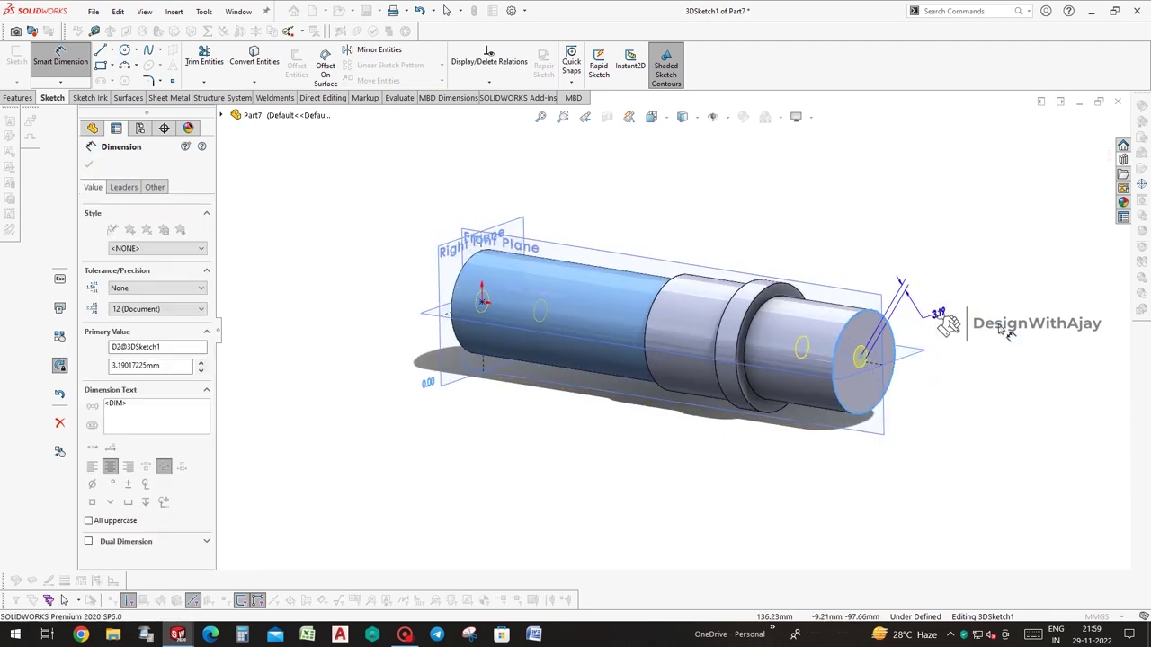
pyautogui.write('0')
pyautogui.press('Return')
pyautogui.click(989, 386)
pyautogui.moveTo(693, 282); pyautogui.dragTo(1040, 147, button='middle')
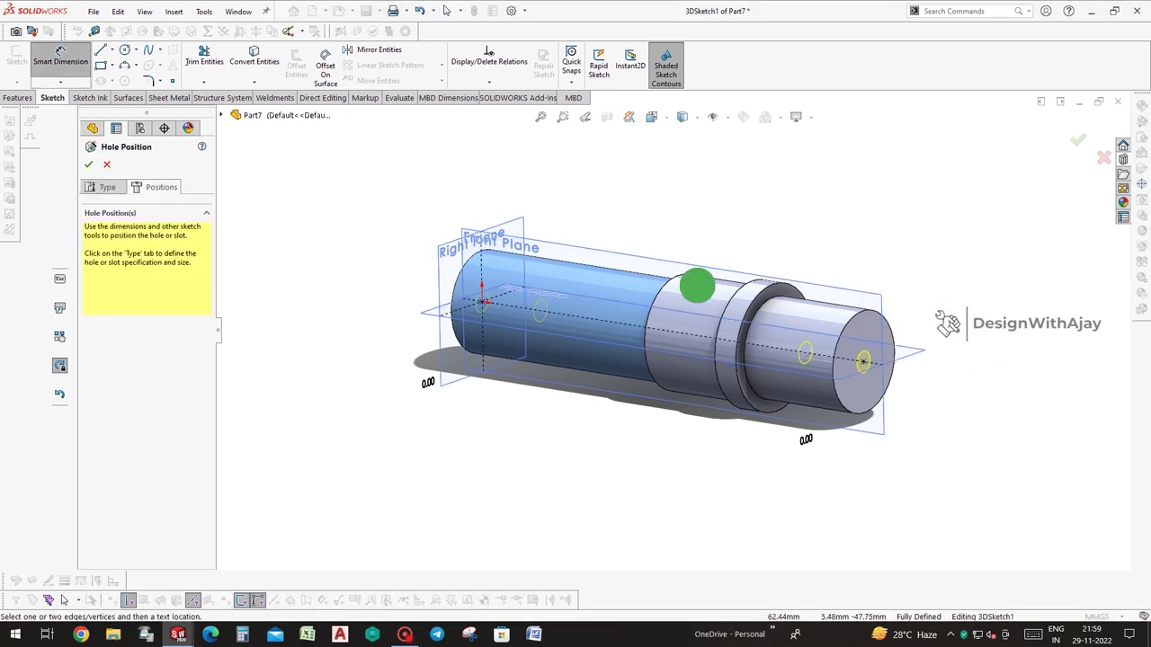
pyautogui.click(1076, 153)
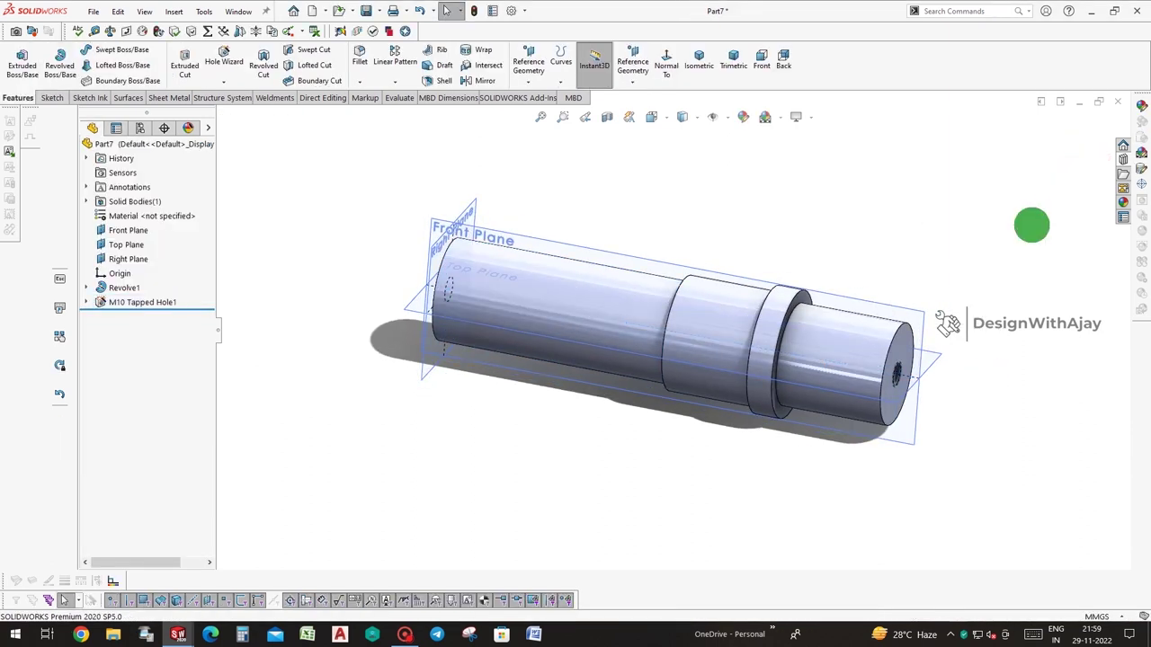
pyautogui.moveTo(1028, 224); pyautogui.dragTo(949, 301, button='middle')
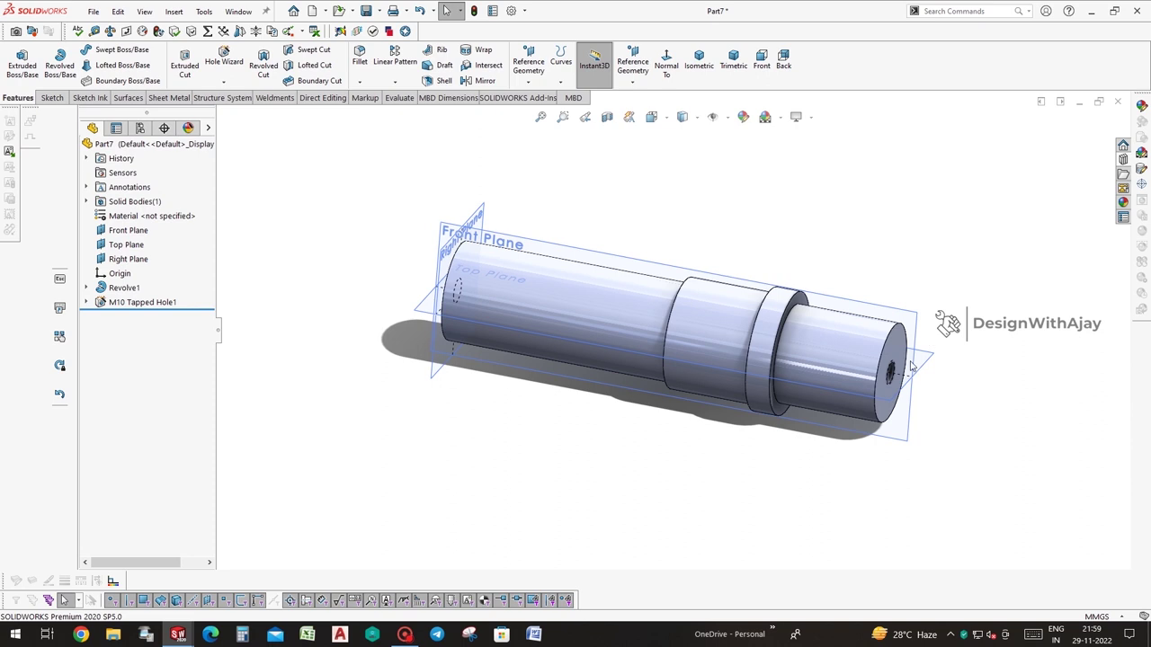
# In the Revolve1 sketch, change the right-end 20.00 dimension to 45/2 (22.50) and rebuild
pyautogui.click(855, 374)
pyautogui.click(124, 286)
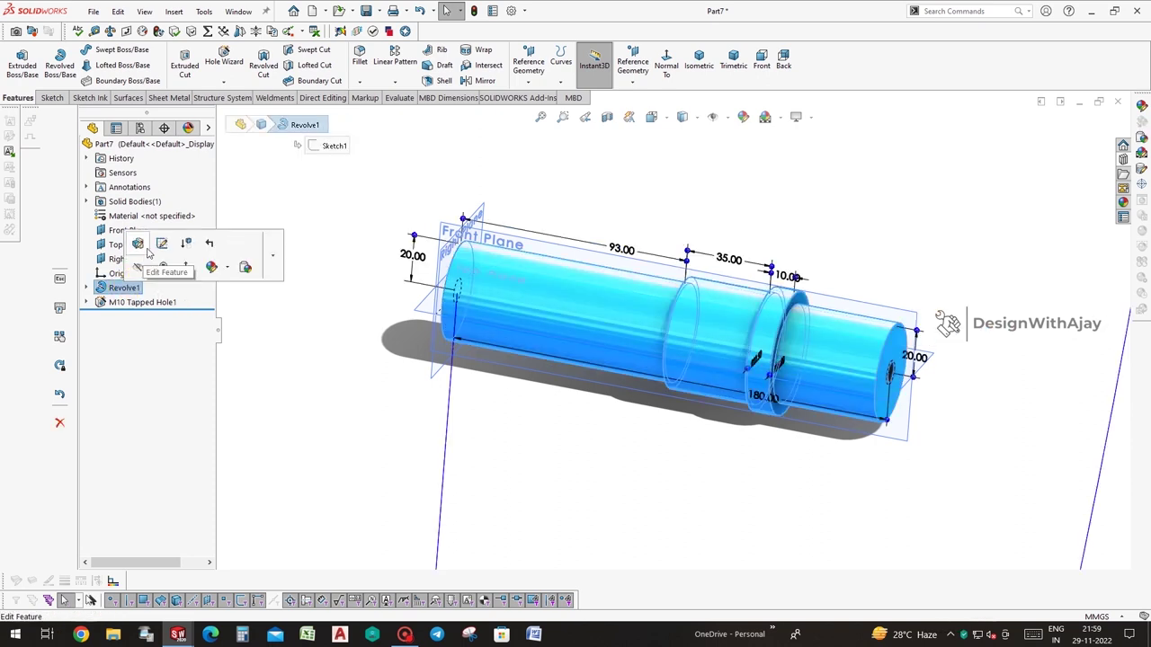
pyautogui.click(180, 253)
pyautogui.moveTo(803, 381); pyautogui.dragTo(910, 351, button='middle')
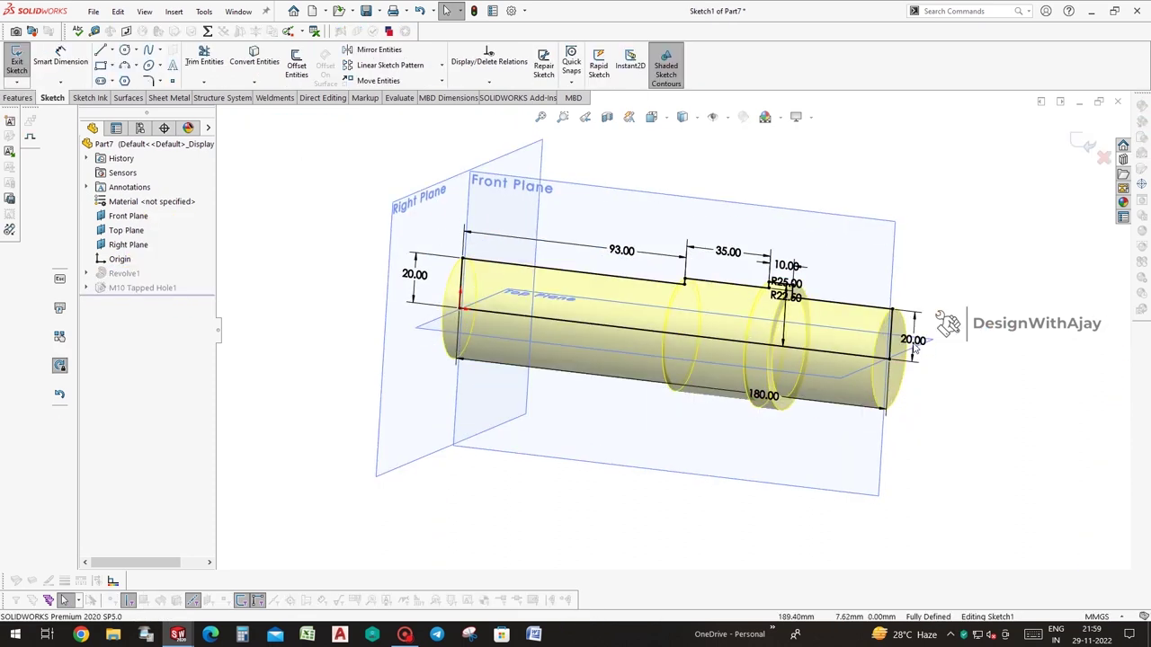
pyautogui.doubleClick(914, 341)
pyautogui.write('45/2')
pyautogui.press('Return')
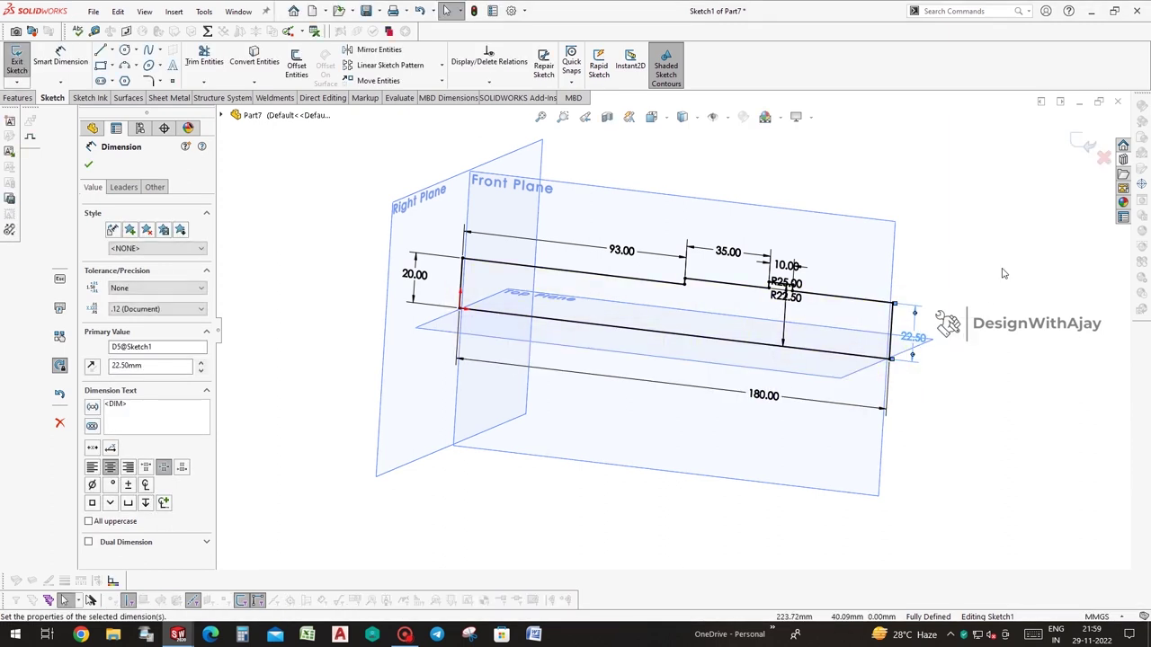
pyautogui.click(1082, 143)
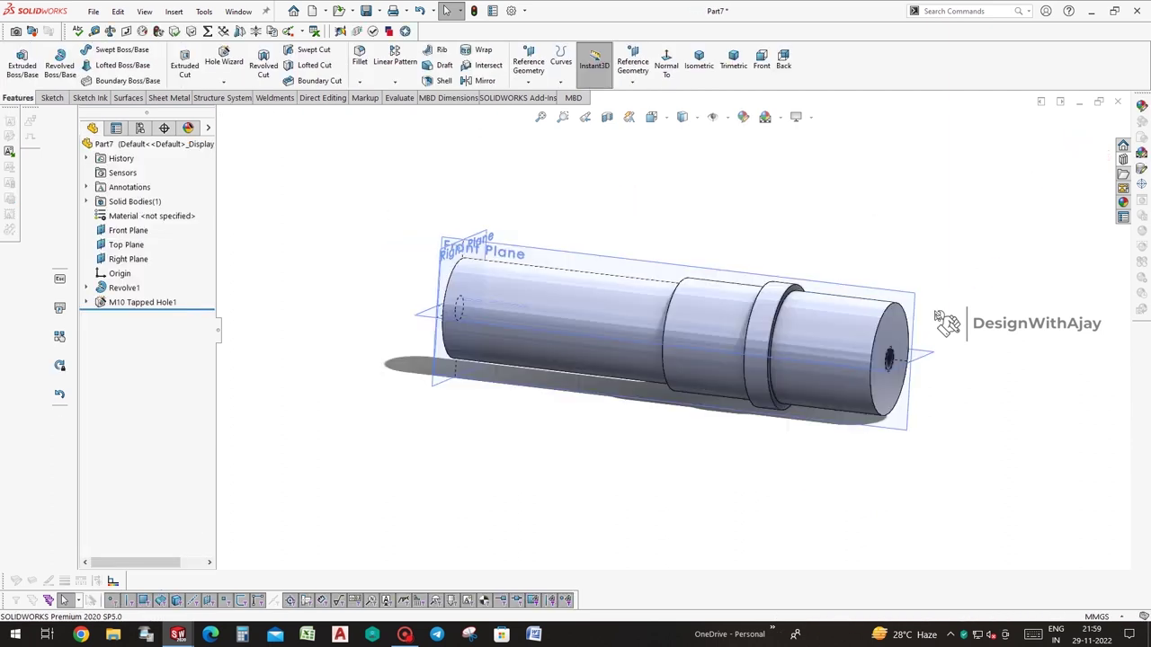
pyautogui.click(910, 384)
# Create Plane1 offset 22.50 mm from the Top Plane, tangent to the shaft top
pyautogui.moveTo(992, 372); pyautogui.dragTo(589, 103, button='middle')
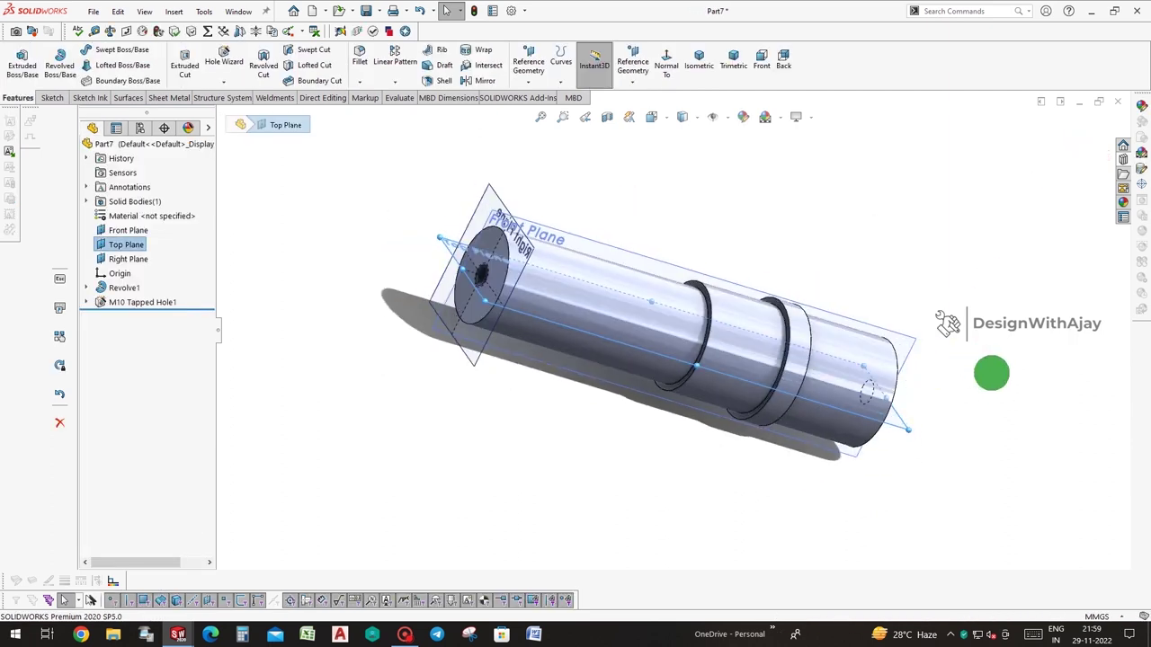
pyautogui.click(529, 81)
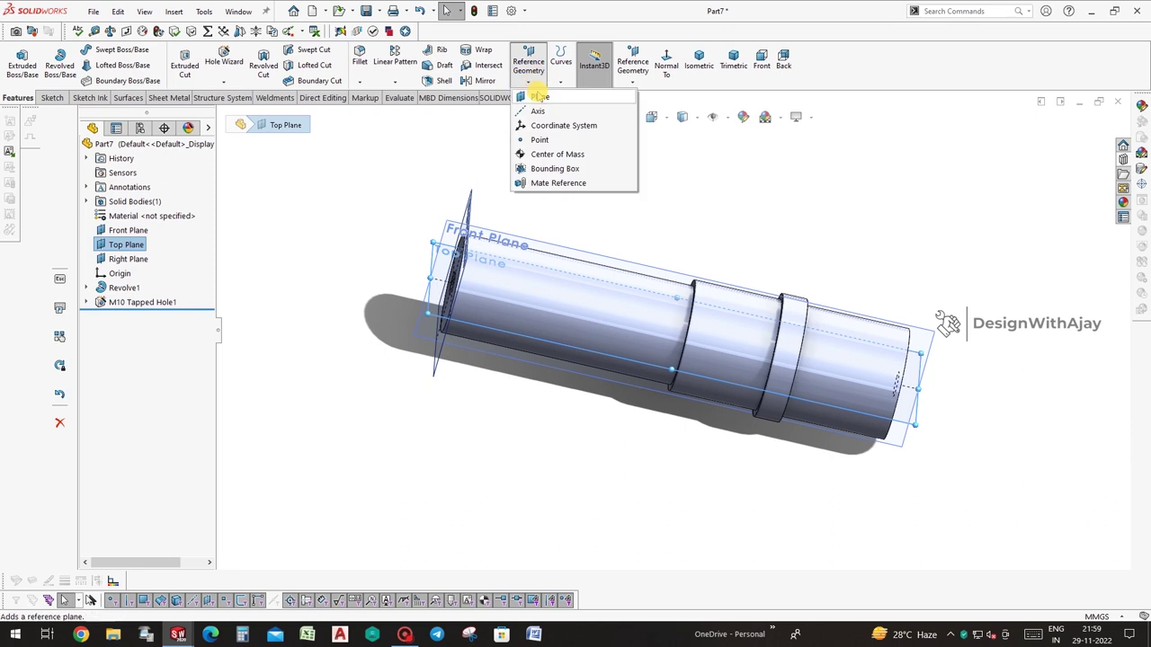
pyautogui.click(537, 97)
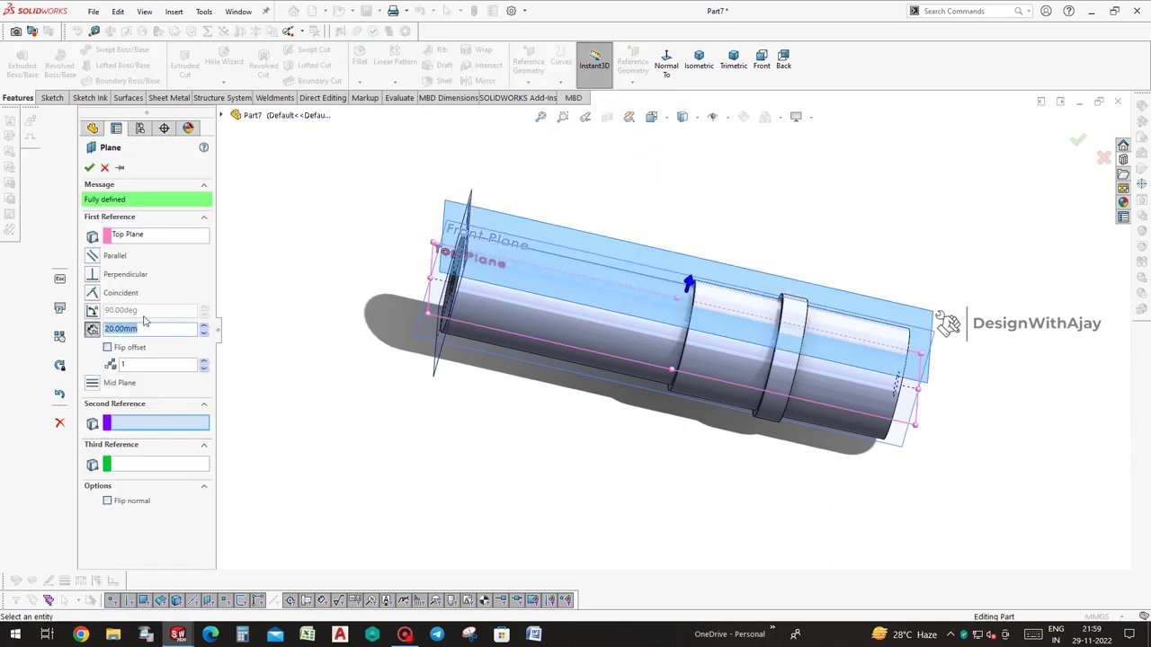
pyautogui.write('45/2')
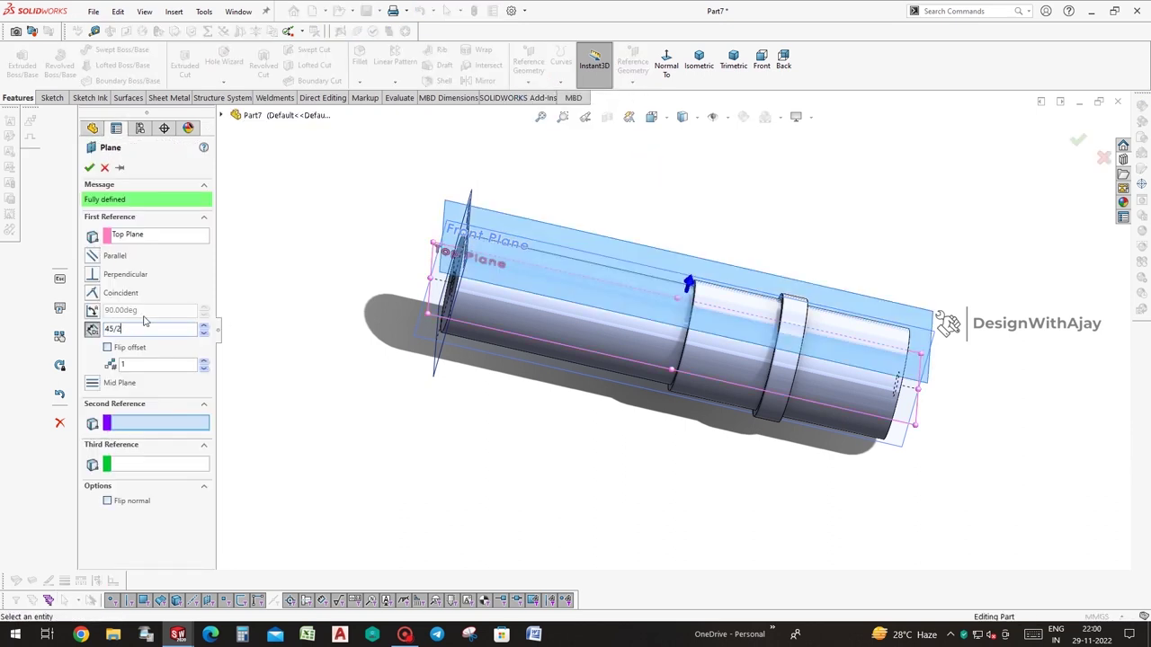
pyautogui.press('Return')
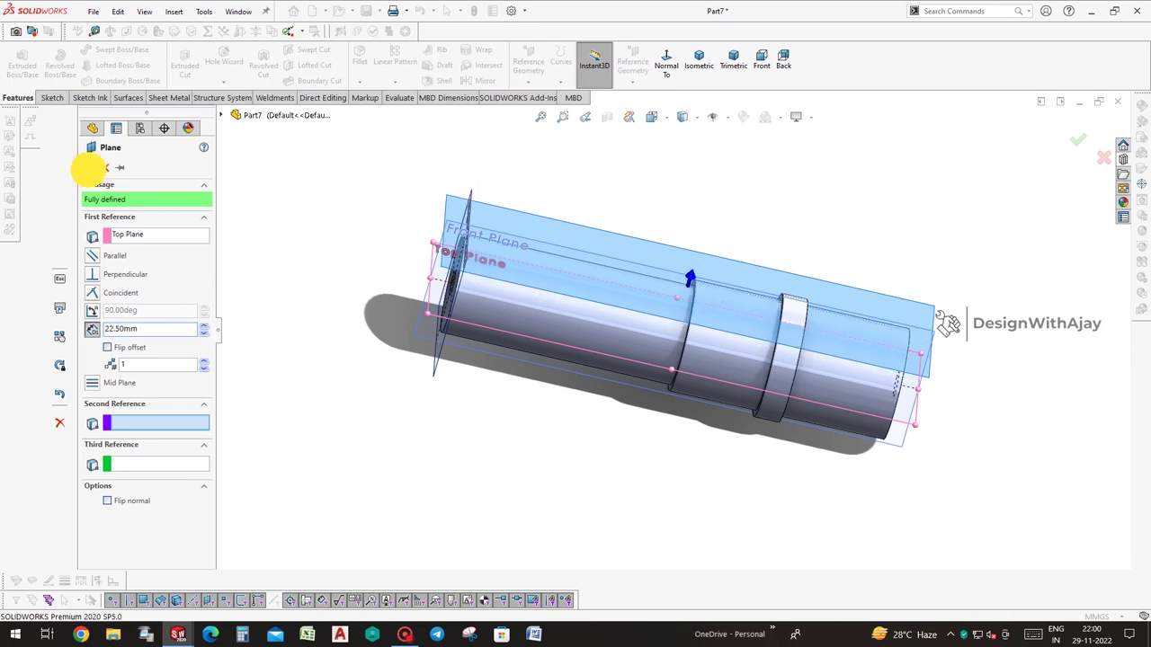
pyautogui.click(93, 168)
pyautogui.click(935, 304)
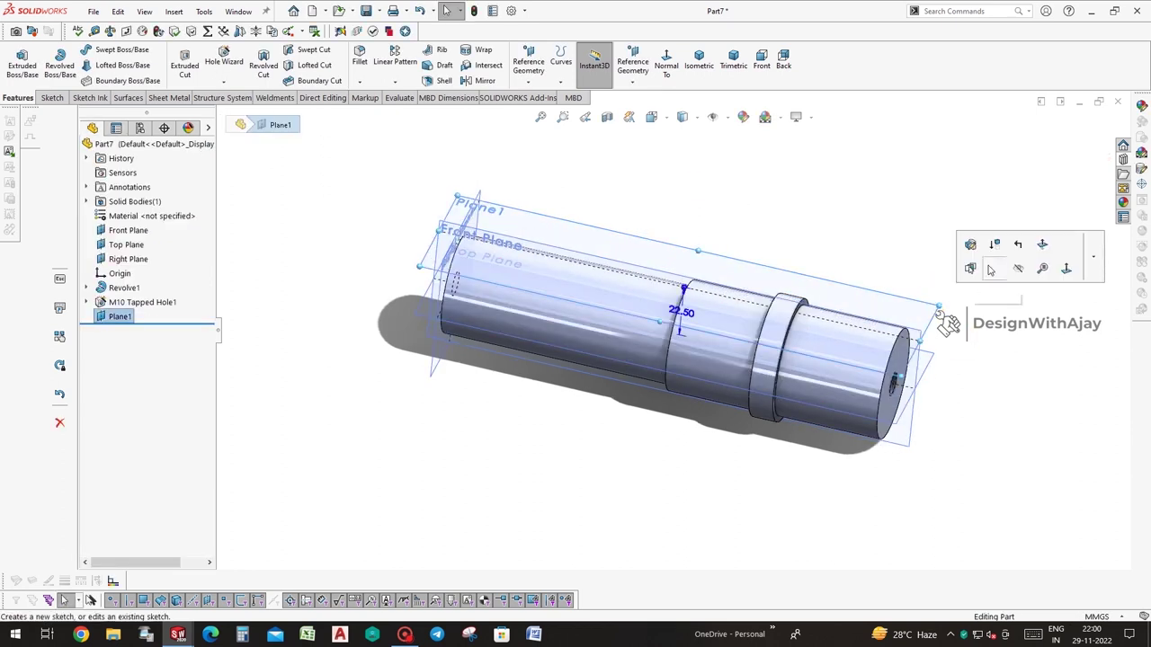
pyautogui.click(990, 268)
# Viewing Plane1 head-on, draw a straight slot along the shaft centre near the right end
pyautogui.click(18, 97)
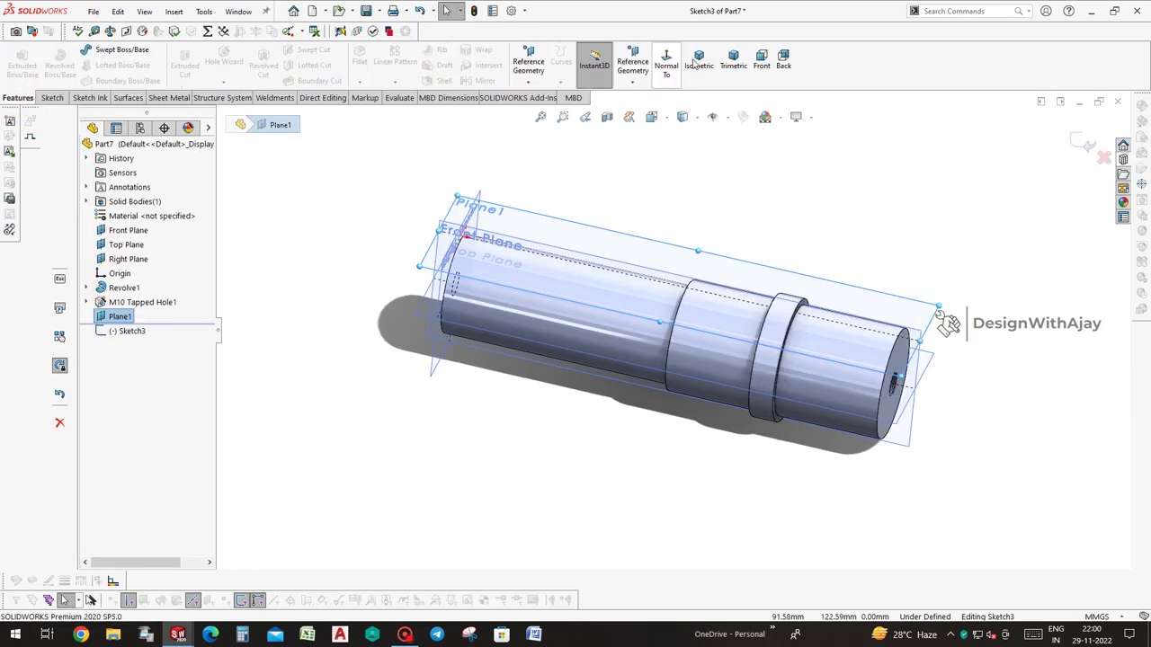
pyautogui.click(666, 64)
pyautogui.click(49, 97)
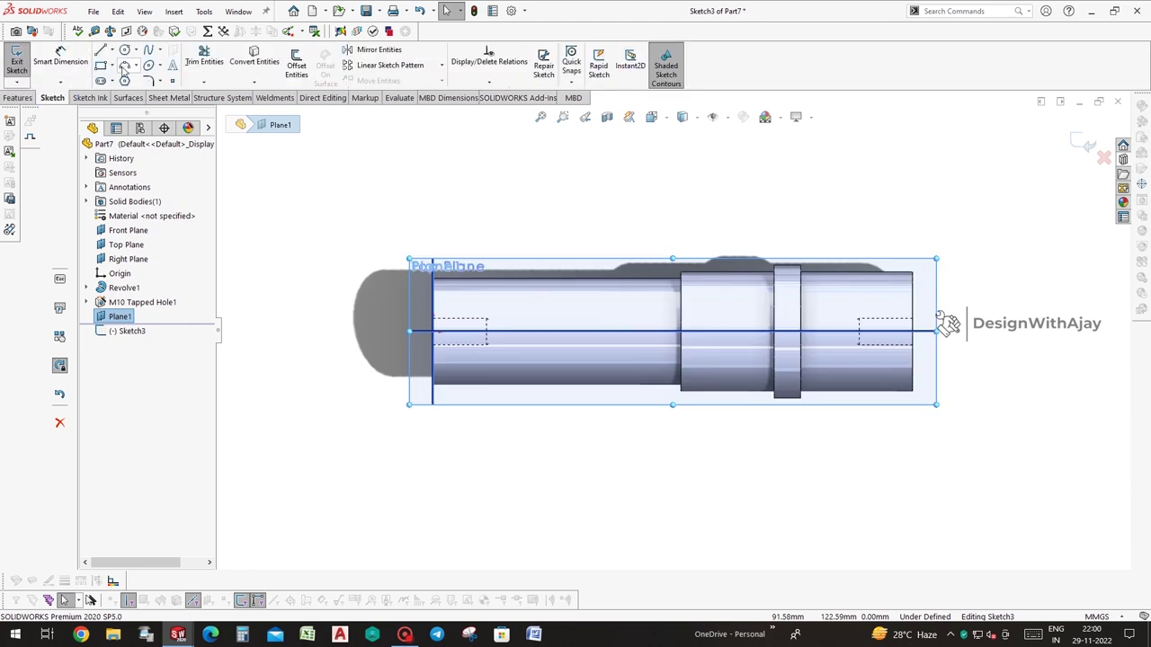
pyautogui.click(112, 81)
pyautogui.click(144, 93)
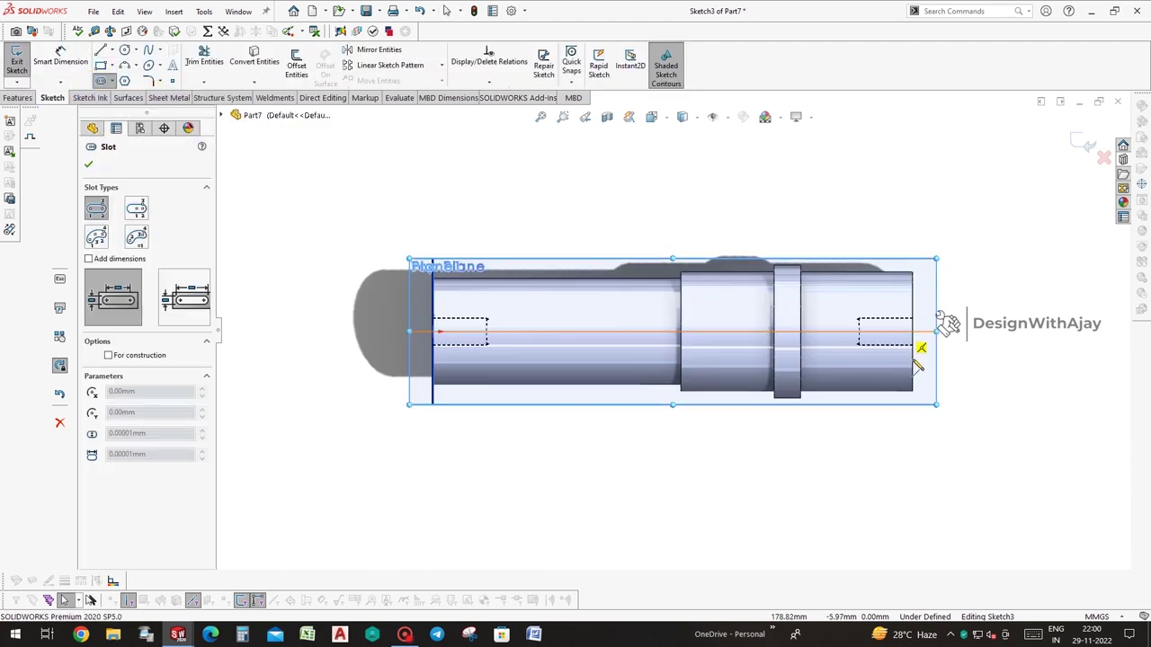
pyautogui.click(863, 334)
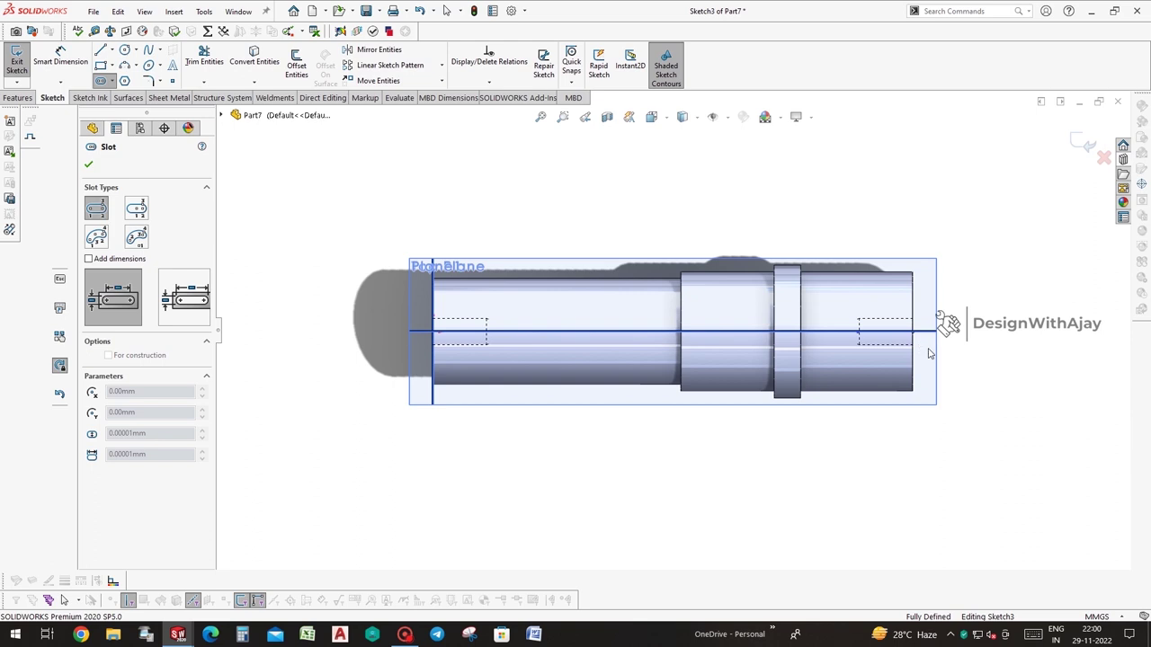
pyautogui.click(918, 328)
# Dimension the slot width as 14.00 mm
pyautogui.click(910, 342)
pyautogui.moveTo(935, 359); pyautogui.dragTo(977, 411, button='right')
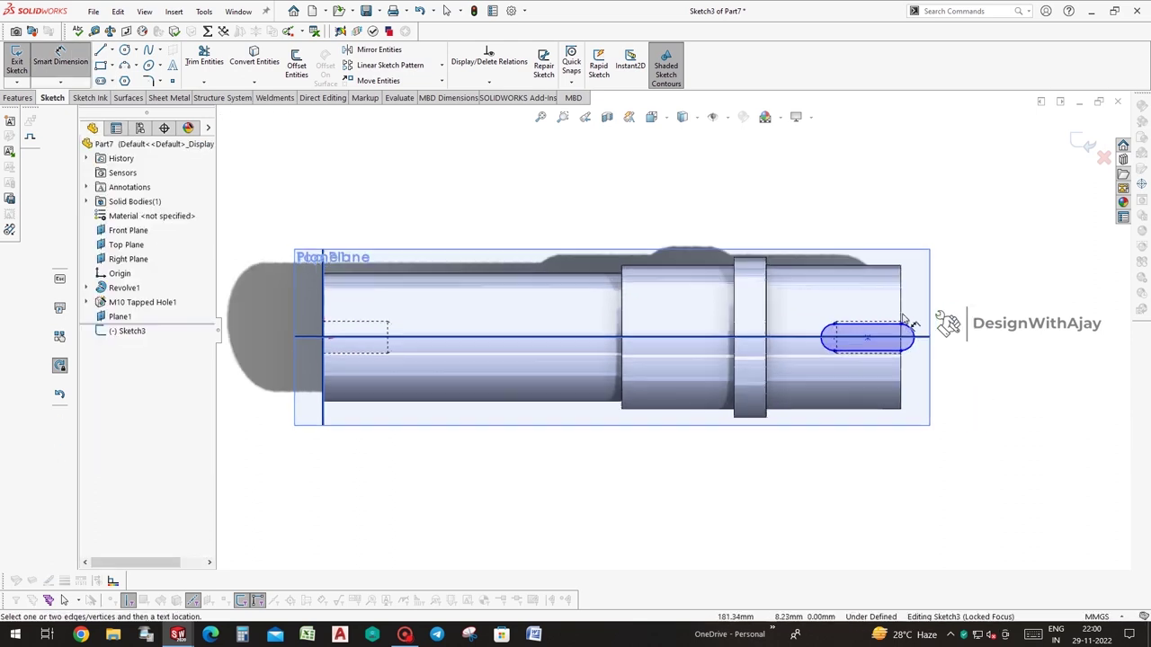
pyautogui.scroll(-2, 957, 307)
pyautogui.click(863, 340)
pyautogui.click(955, 358)
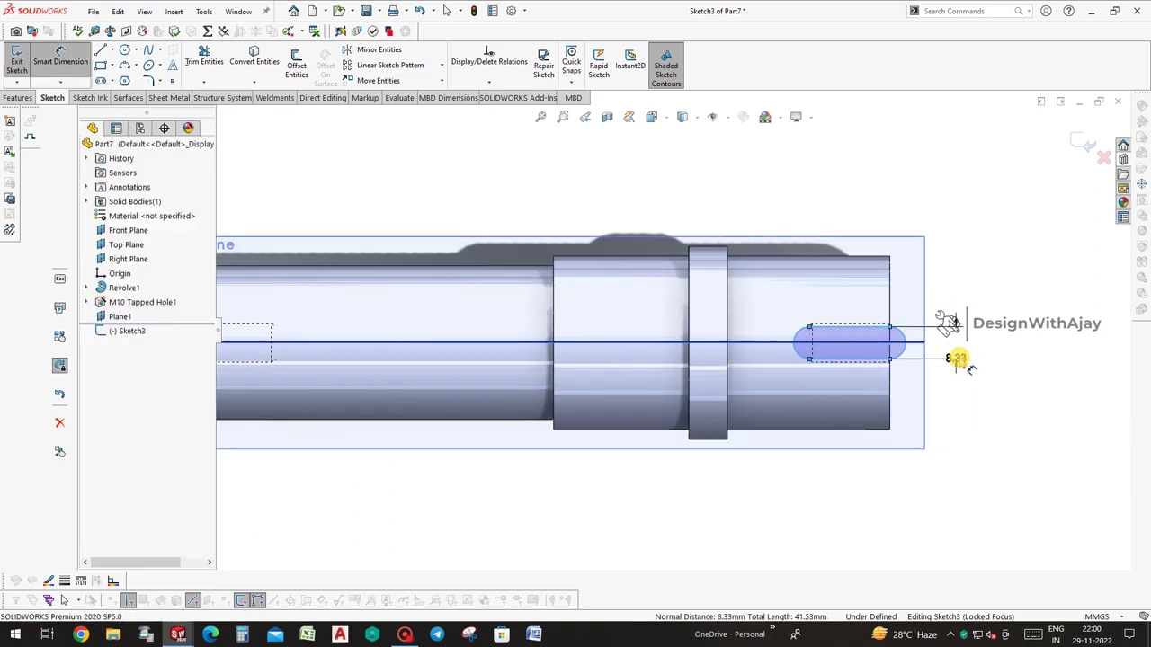
pyautogui.write('41')
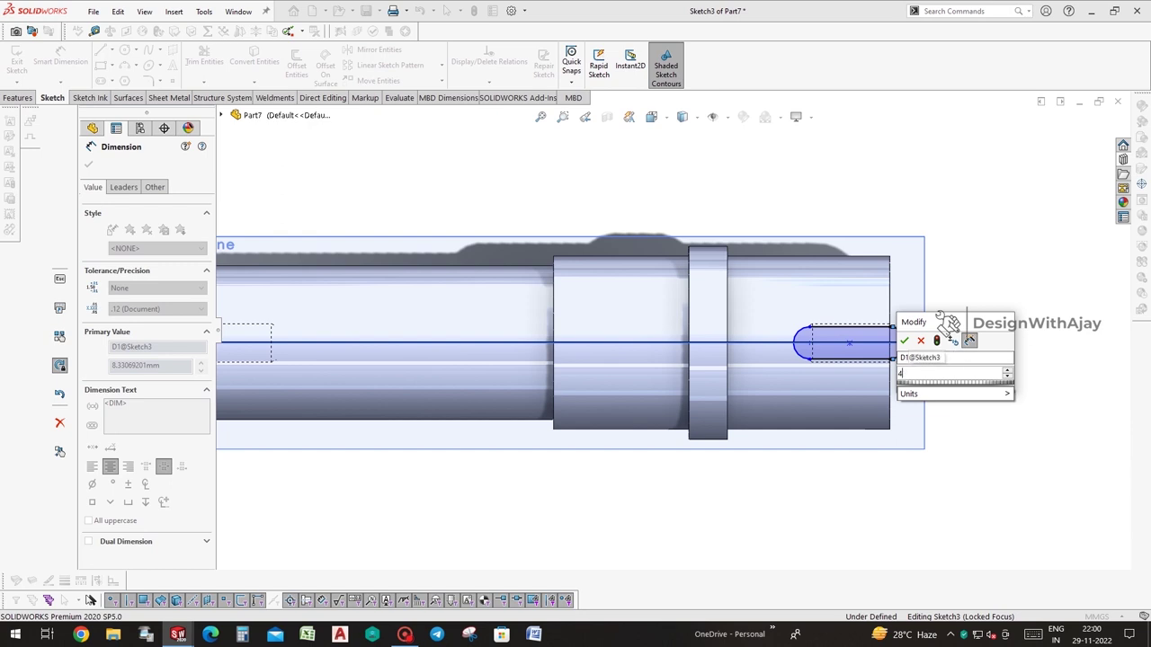
pyautogui.press('Return')
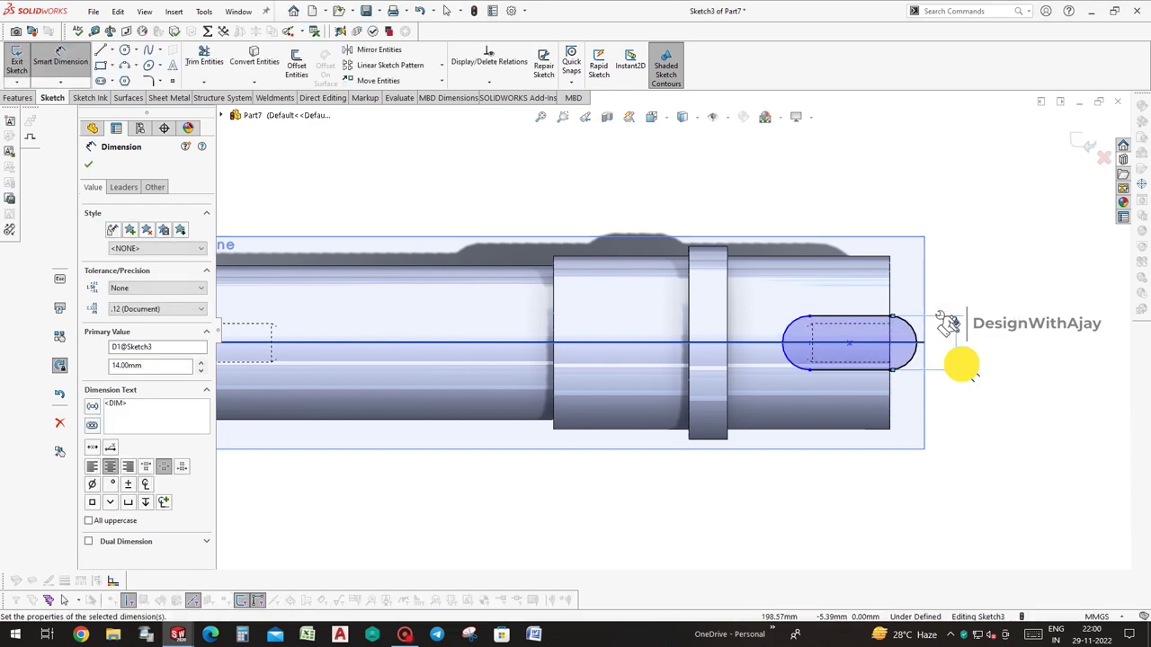
pyautogui.press('Escape')
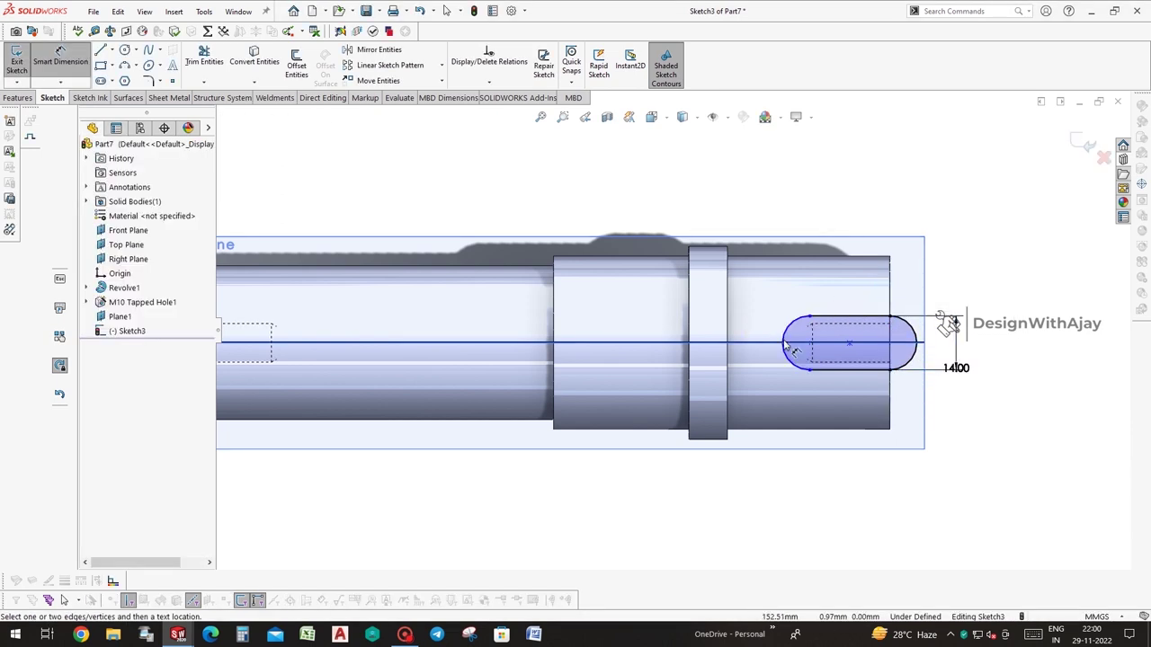
# Locate the slot 23.00 mm from the shaft's right edge
pyautogui.click(788, 349)
pyautogui.press('Escape')
pyautogui.click(779, 342)
pyautogui.click(890, 305)
pyautogui.click(861, 203)
pyautogui.write('23')
pyautogui.press('Return')
pyautogui.moveTo(873, 367); pyautogui.dragTo(908, 359, button='middle')
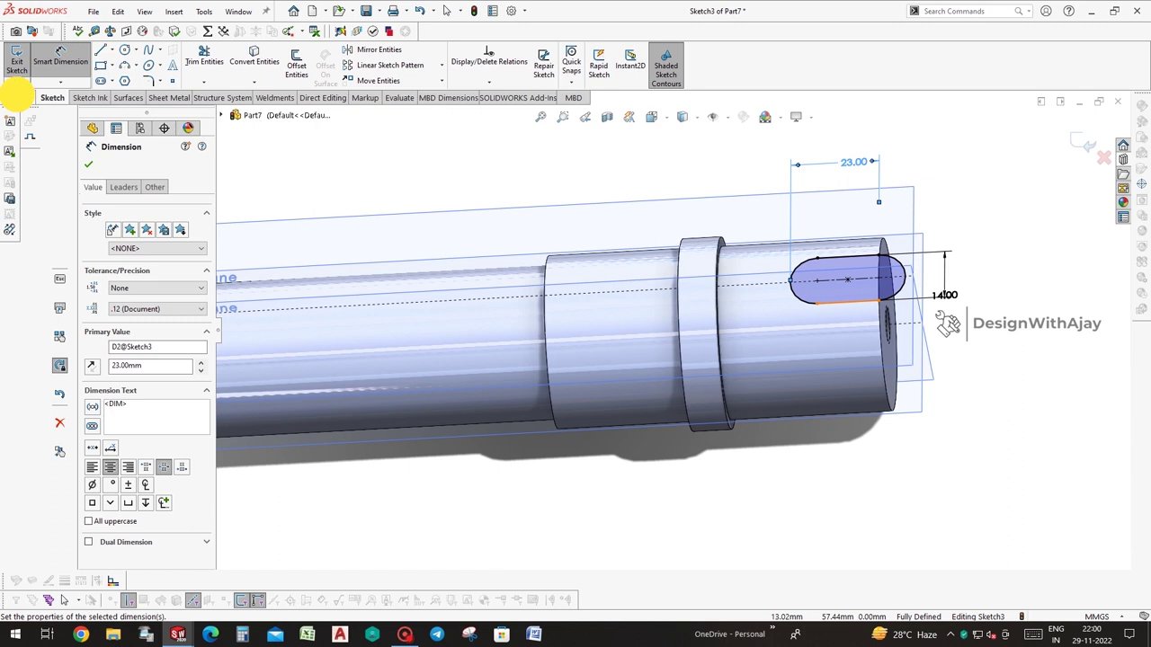
pyautogui.click(17, 97)
pyautogui.click(185, 59)
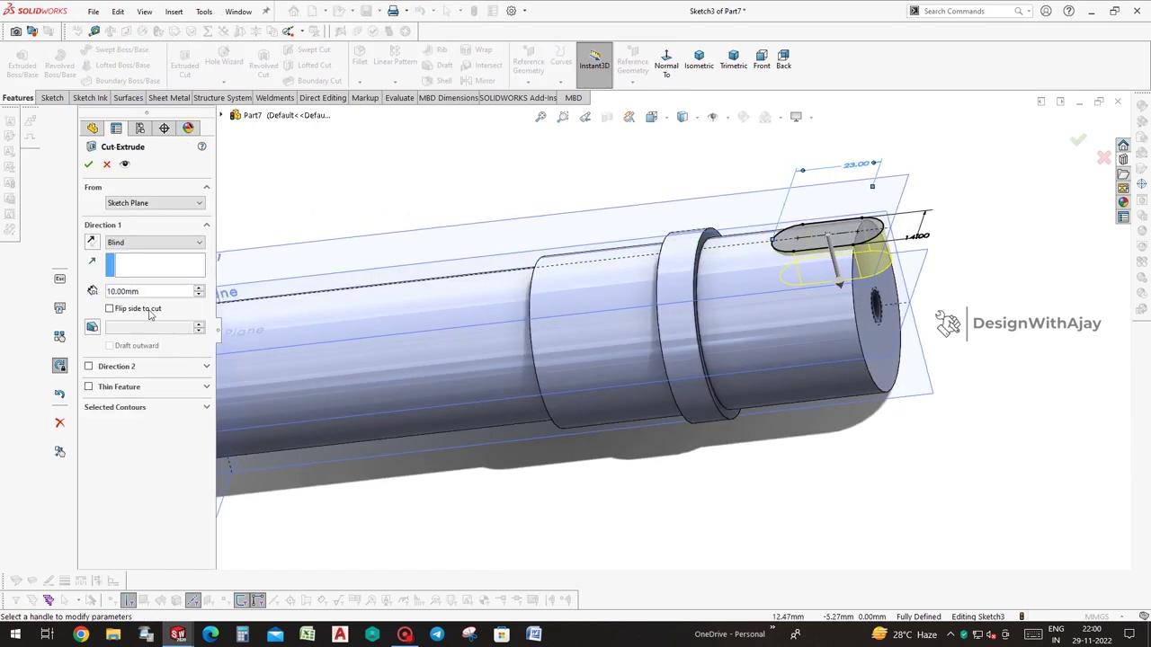
# Cut the slot 5 mm deep as a blind keyway, then bring up Save As with Ctrl+S
pyautogui.doubleClick(135, 290)
pyautogui.write('5')
pyautogui.press('Return')
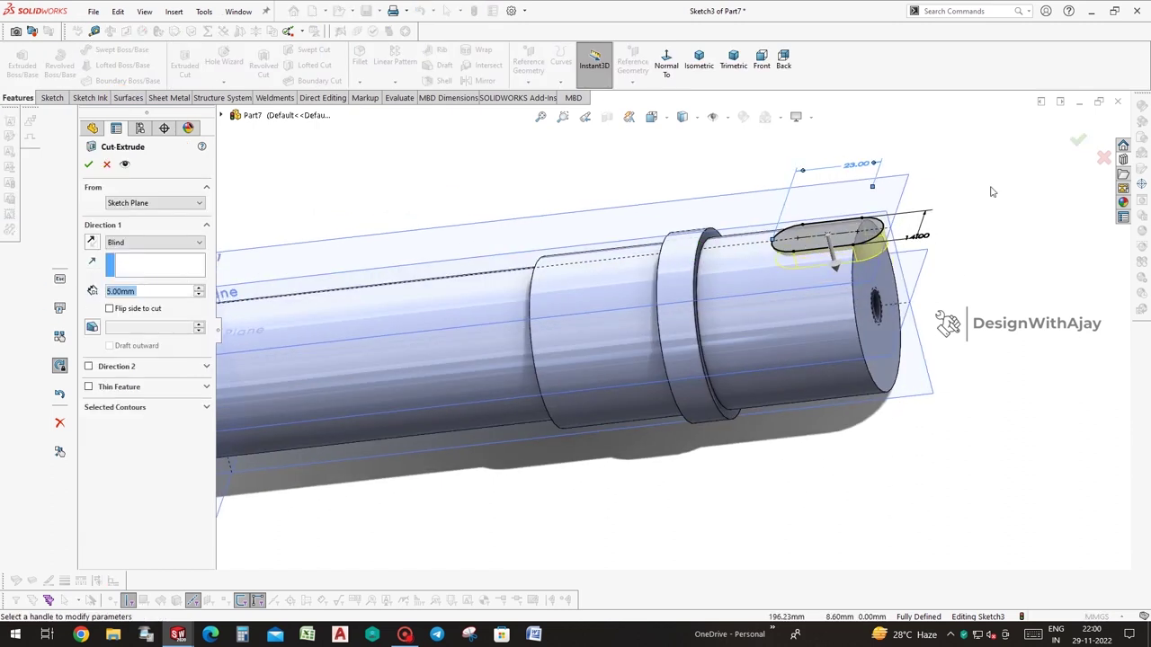
pyautogui.click(1077, 139)
pyautogui.moveTo(988, 298)
pyautogui.mouseDown(button='middle')
pyautogui.moveTo(1009, 346)
pyautogui.moveTo(454, 271)
pyautogui.mouseUp(button='middle')
pyautogui.hotkey('ctrl', 's')
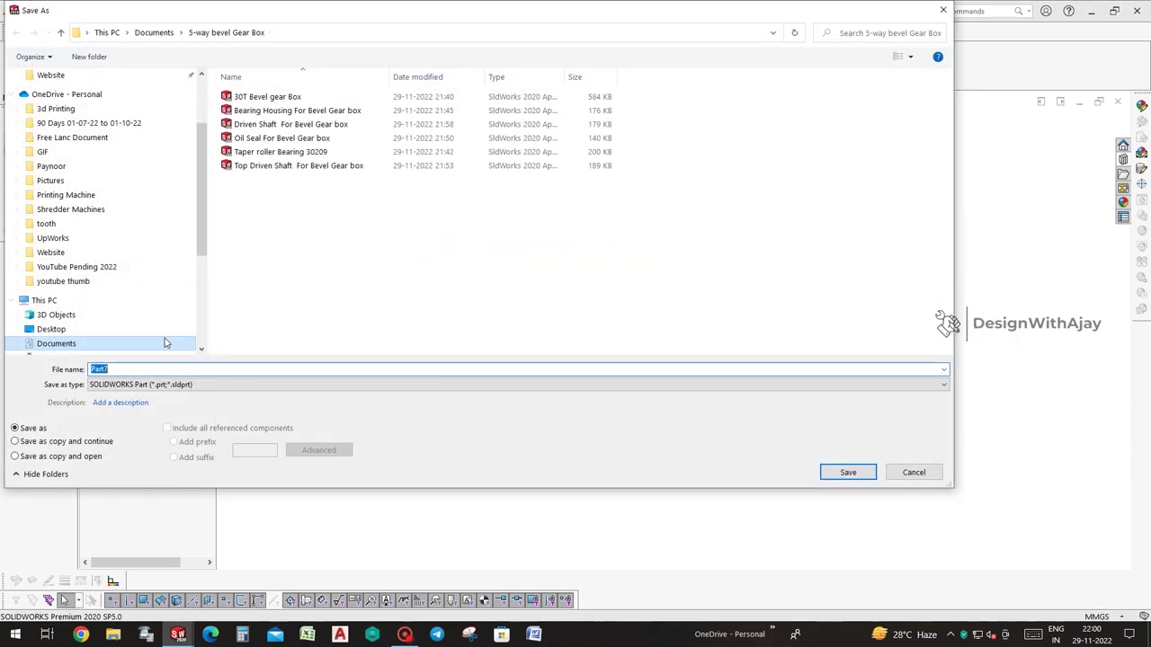
# Save the part as 'Drive Shaft For Bevel Gear box'
pyautogui.click(292, 124)
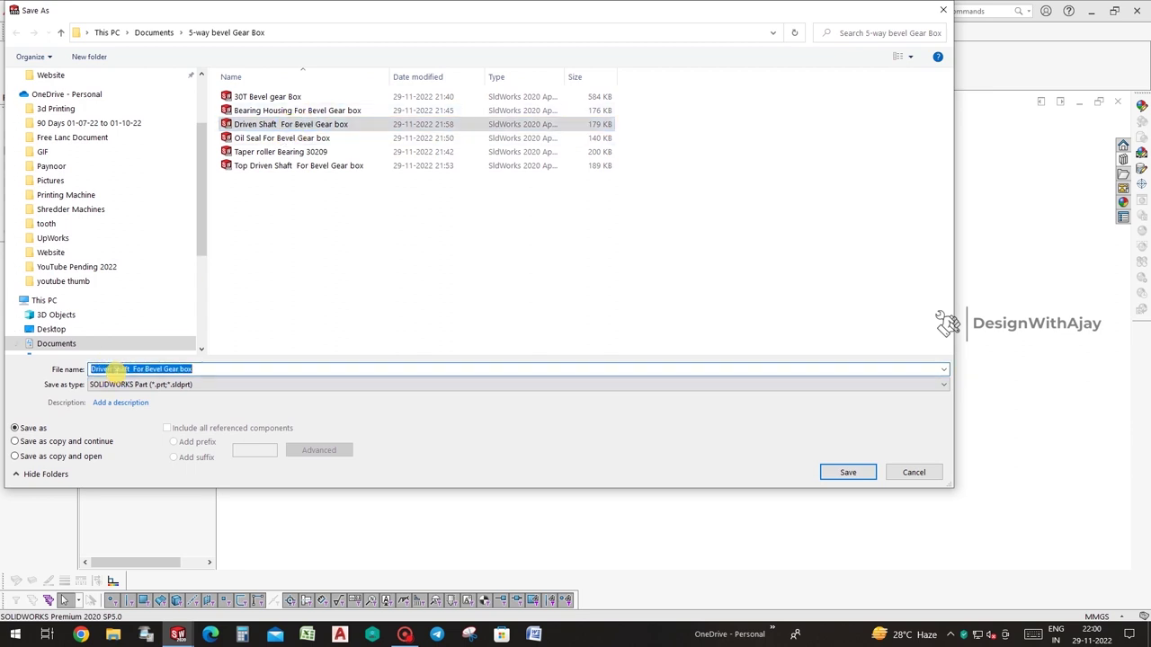
pyautogui.press('BackSpace')
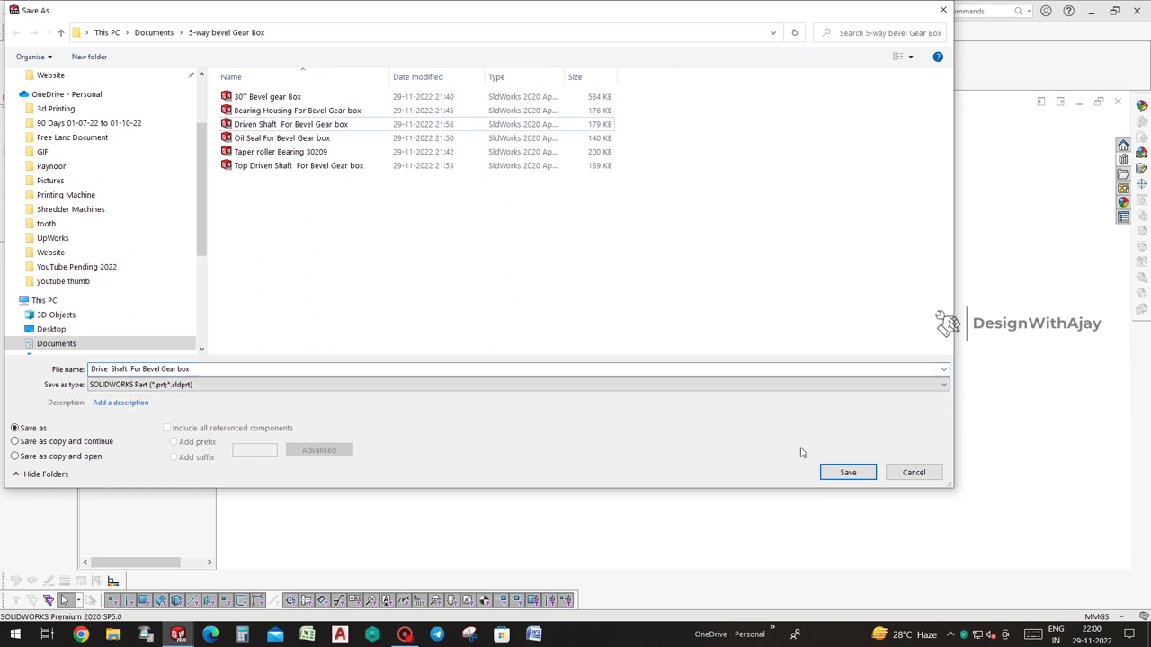
pyautogui.click(834, 469)
# Add Plane2 offset 20 mm from the Top Plane and select it
pyautogui.click(918, 329)
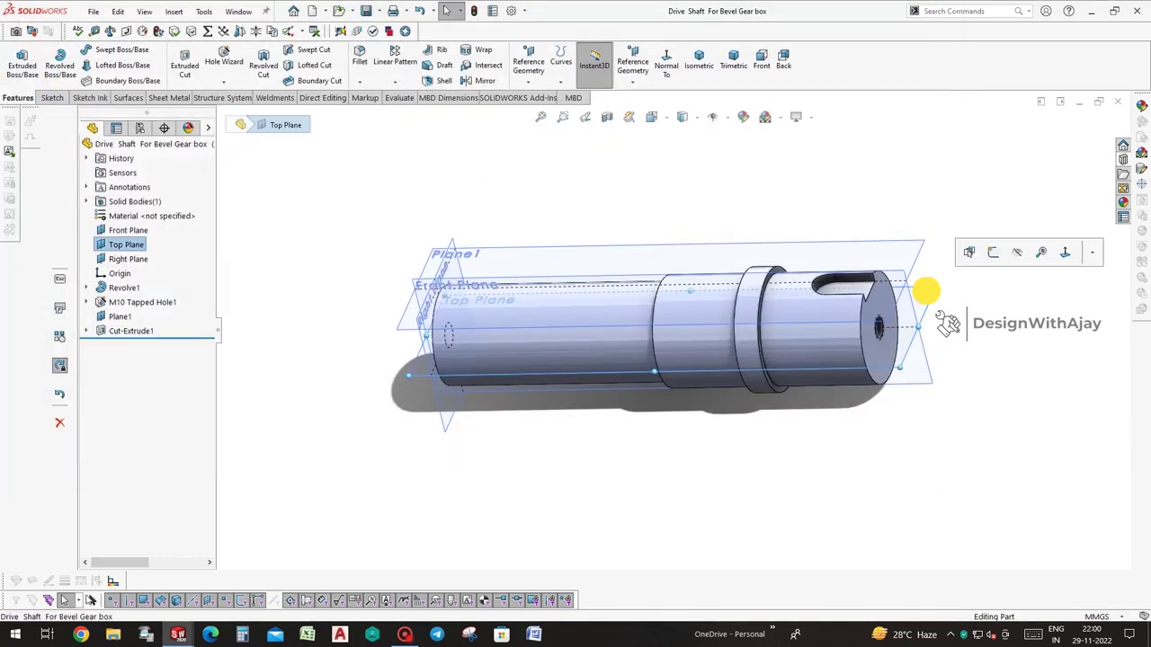
pyautogui.click(632, 68)
pyautogui.click(633, 98)
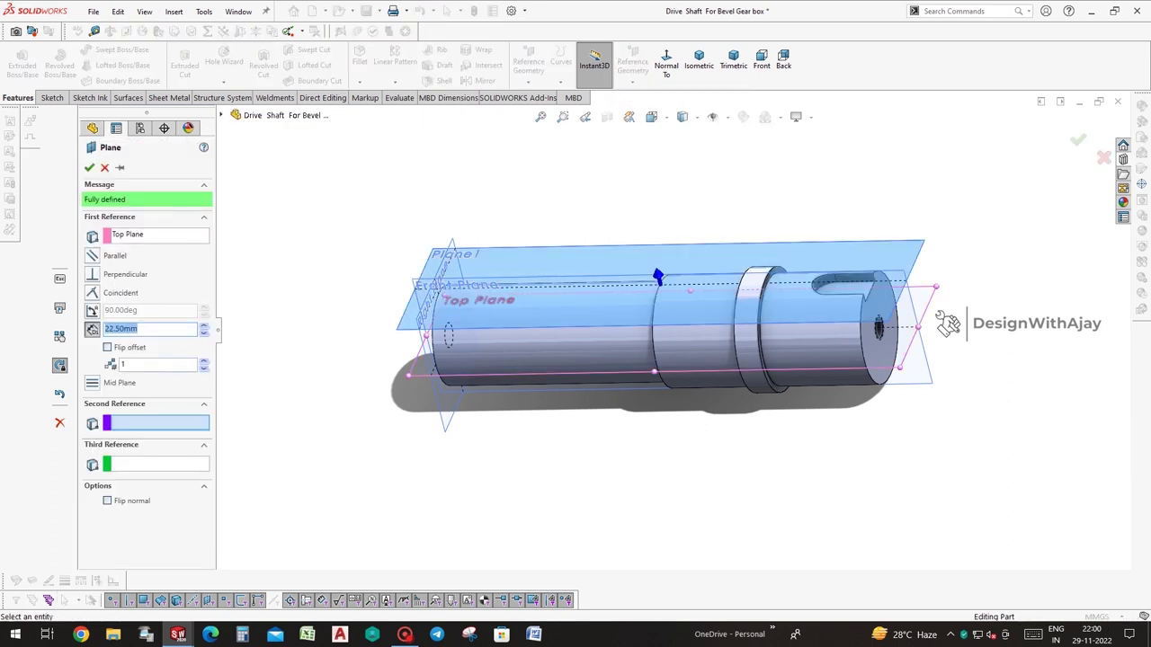
pyautogui.write('20')
pyautogui.press('Return')
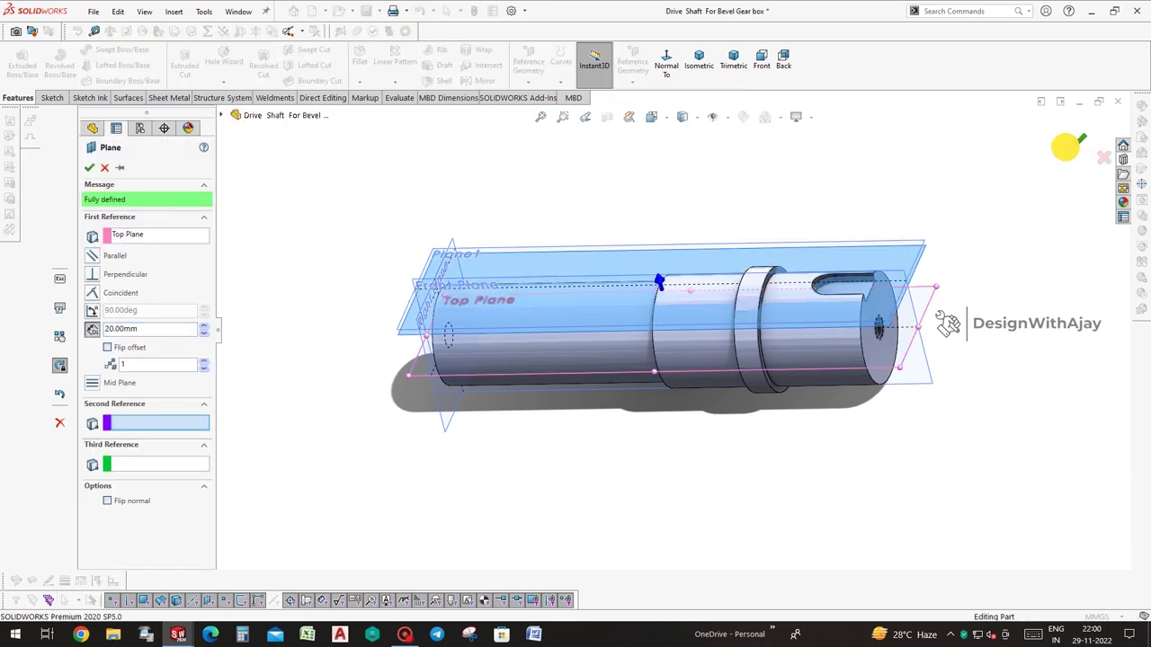
pyautogui.click(1067, 146)
pyautogui.click(902, 246)
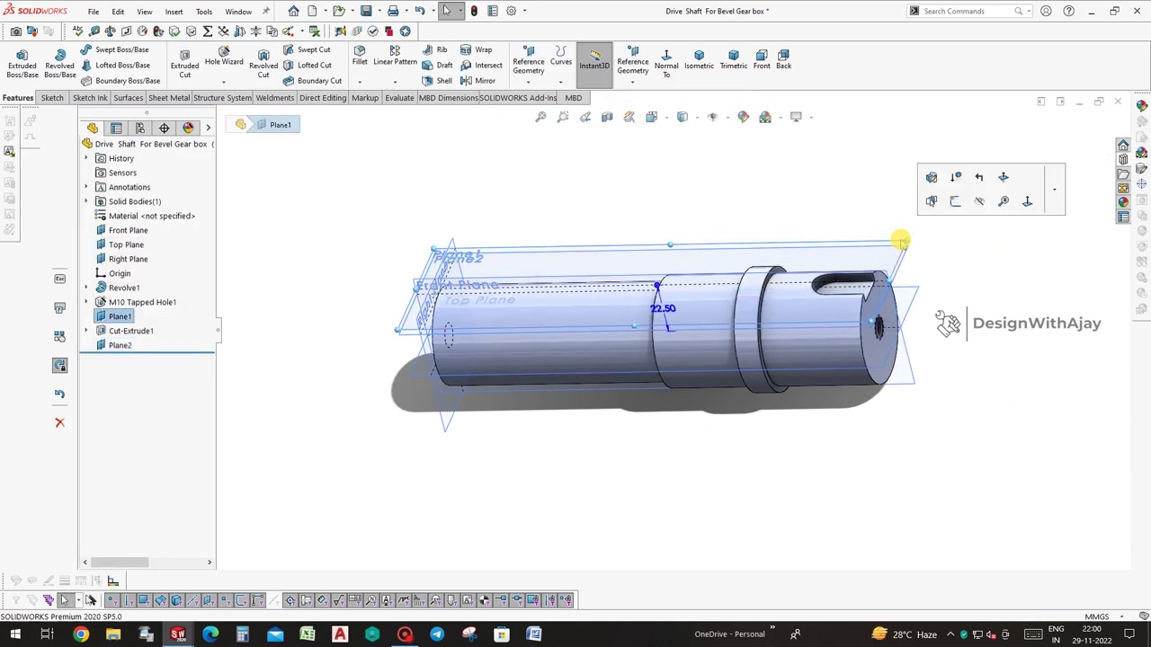
pyautogui.click(909, 259)
# Start a sketch on Plane2 viewed head-on and draw a straight slot on the shaft centreline
pyautogui.click(910, 259)
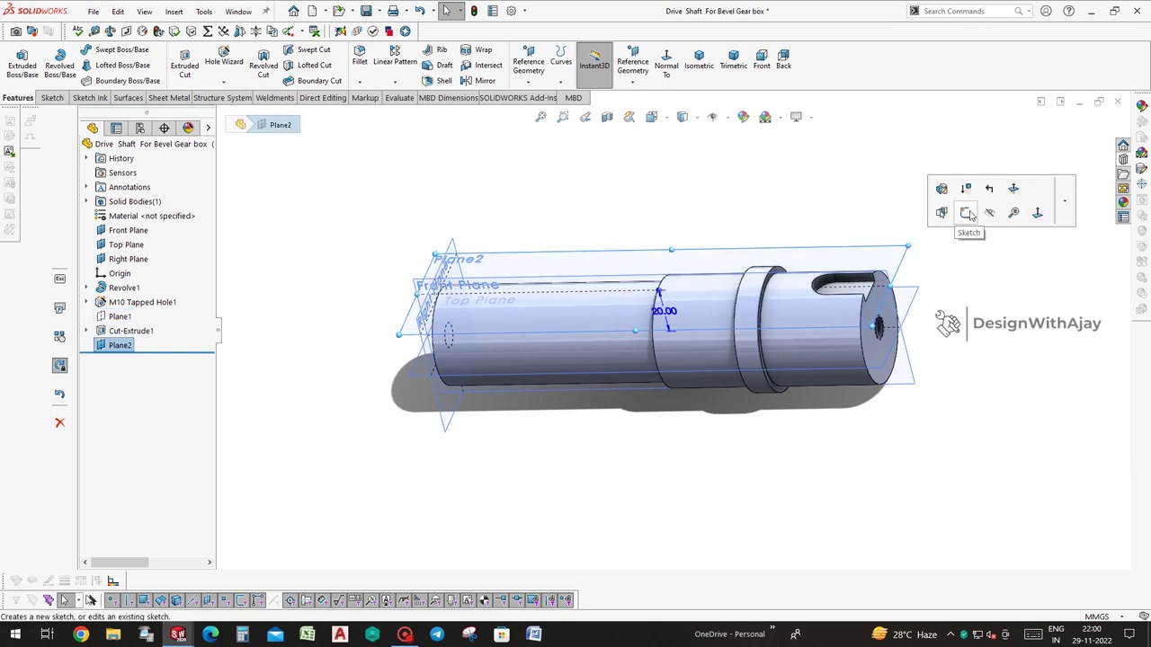
pyautogui.click(963, 219)
pyautogui.click(18, 97)
pyautogui.click(666, 63)
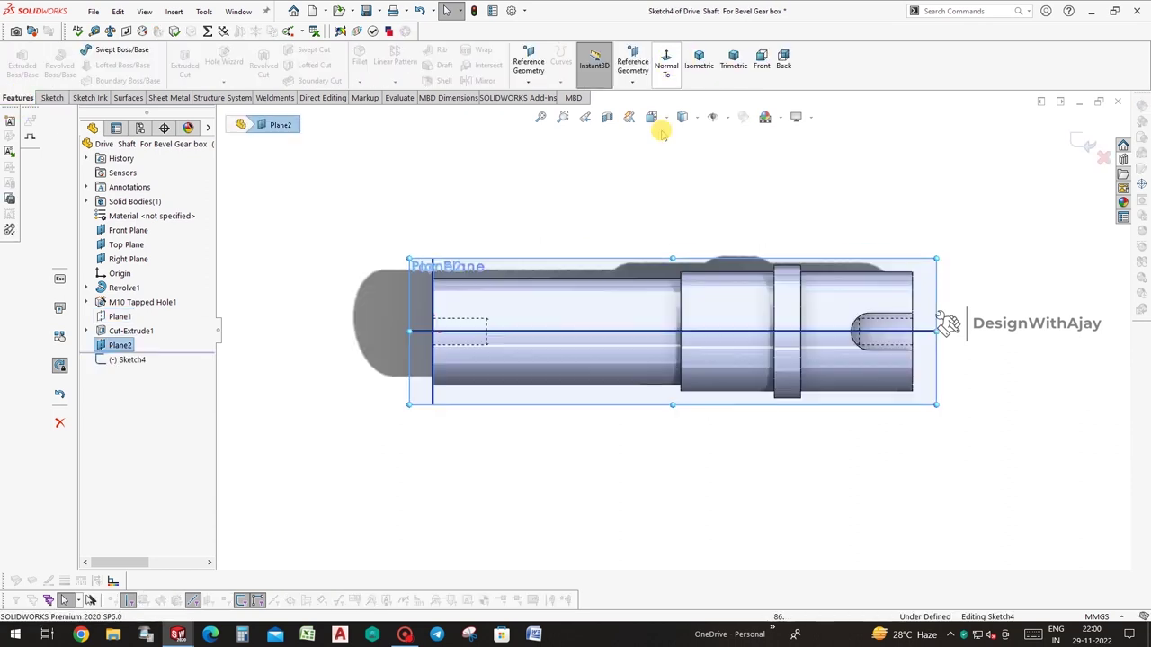
pyautogui.click(52, 98)
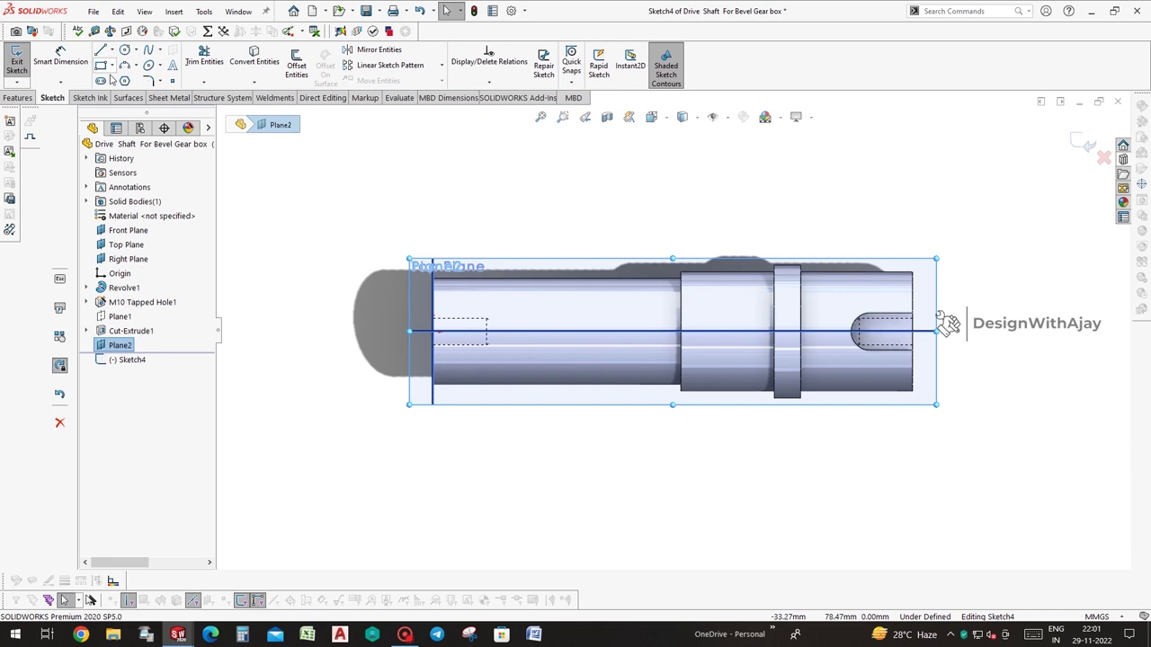
pyautogui.click(102, 86)
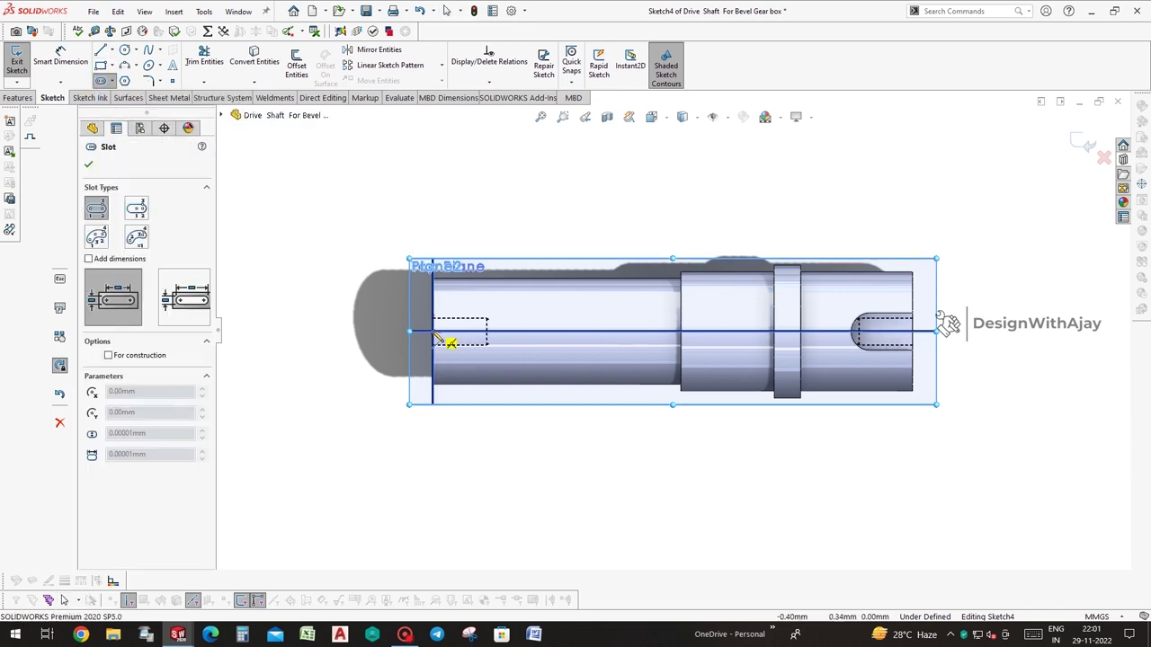
pyautogui.click(553, 345)
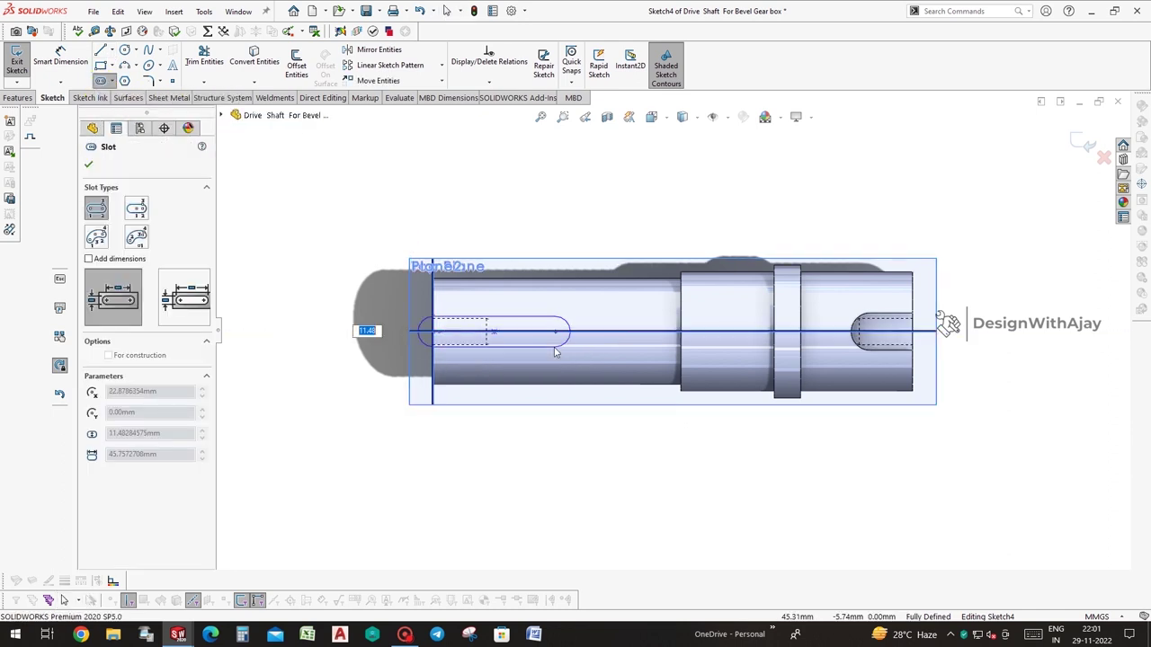
pyautogui.click(563, 377)
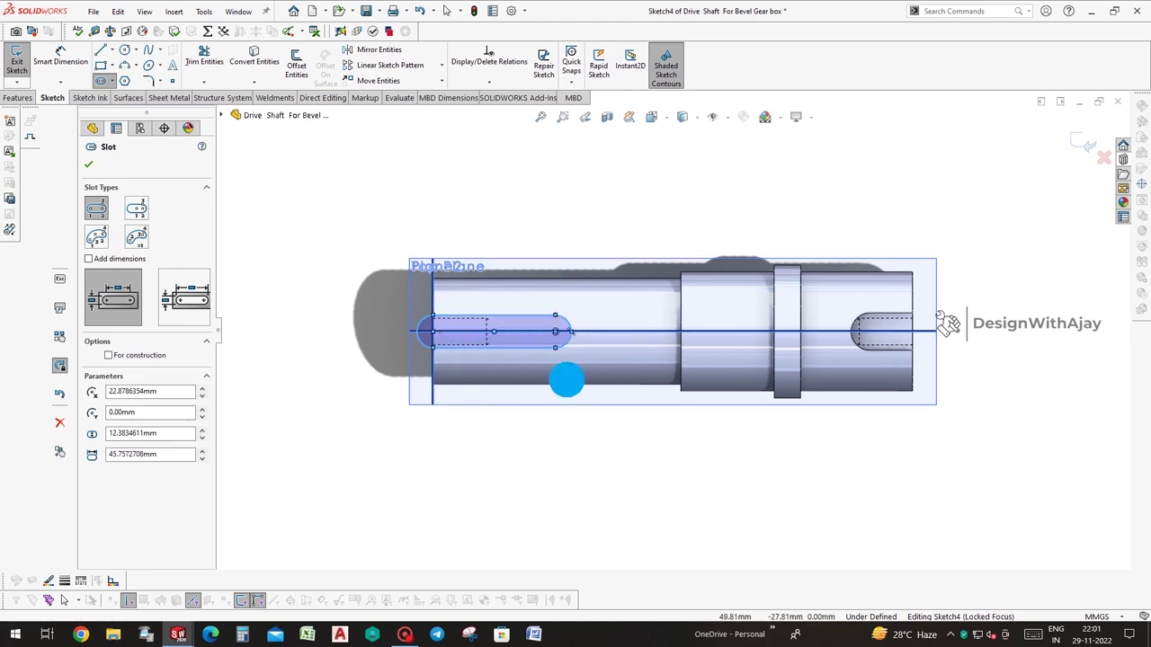
# Dimension the slot to 12 mm wide and 60 mm long
pyautogui.click(531, 326)
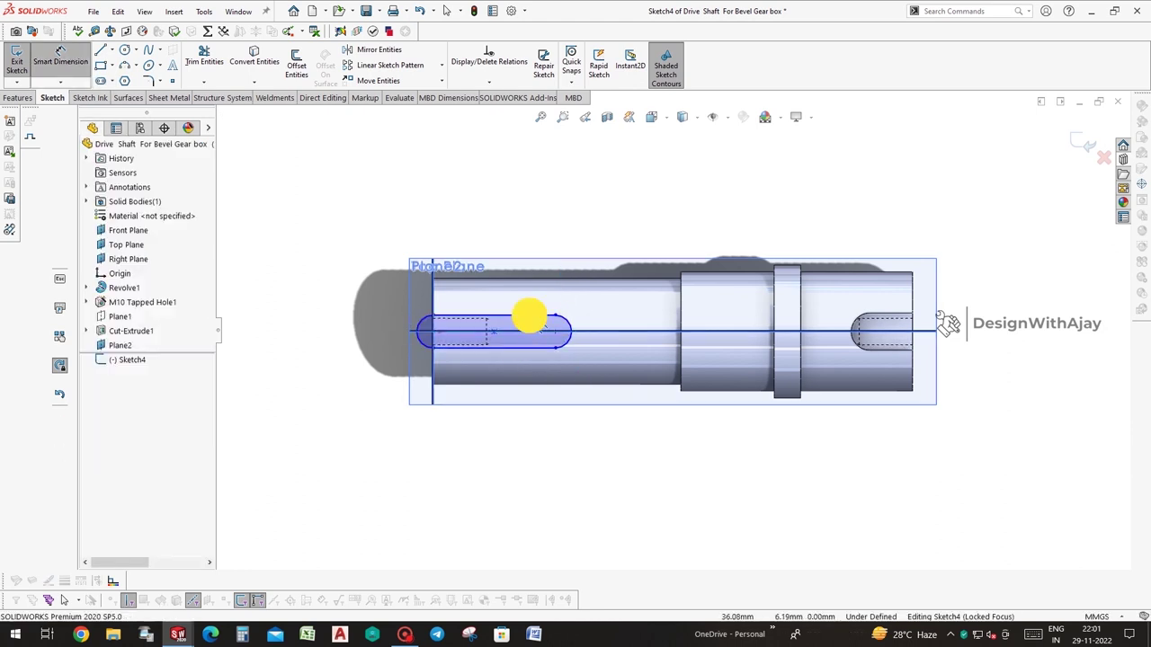
pyautogui.click(488, 339)
pyautogui.click(398, 315)
pyautogui.write('12')
pyautogui.press('Return')
pyautogui.click(432, 297)
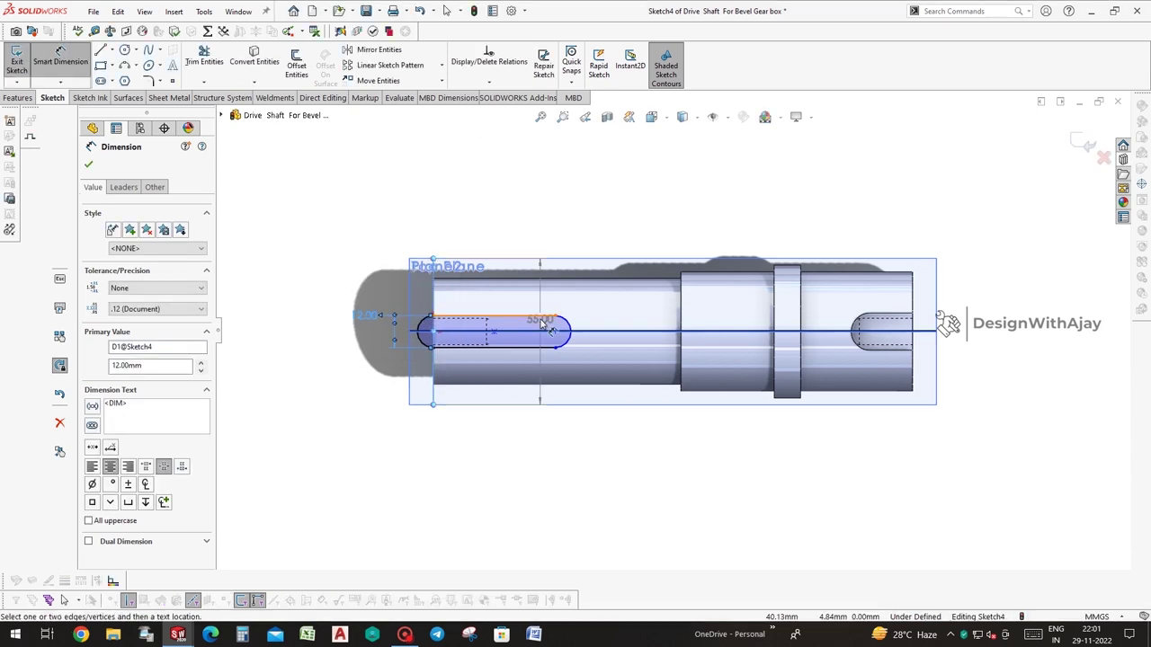
pyautogui.click(578, 335)
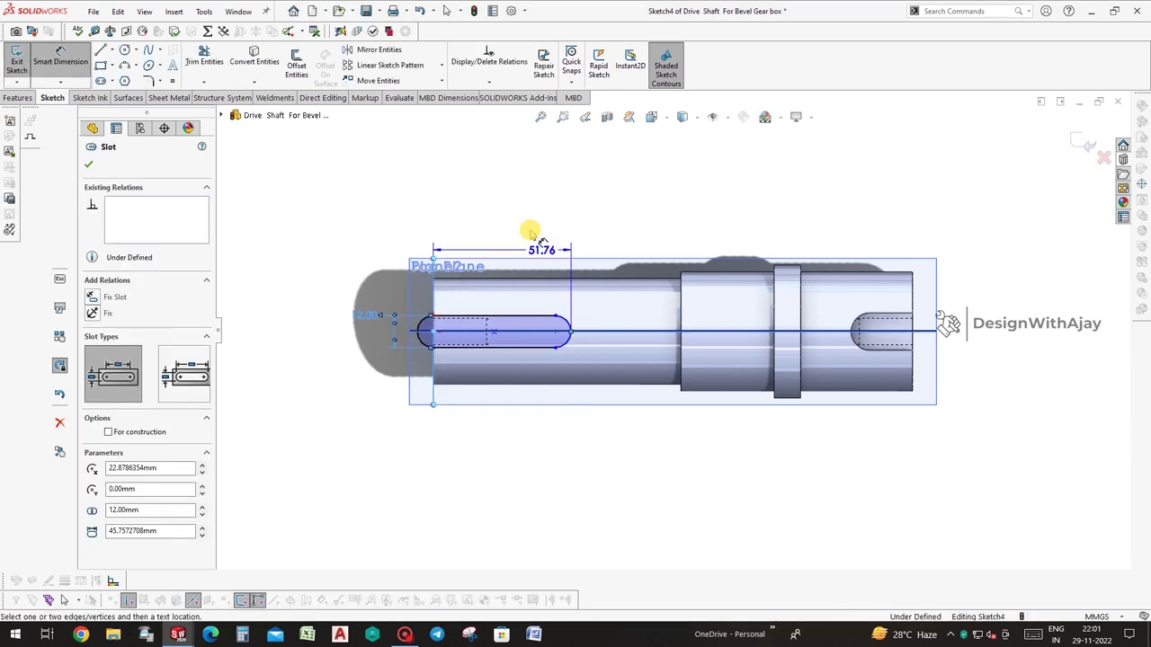
pyautogui.click(527, 225)
pyautogui.press('Return')
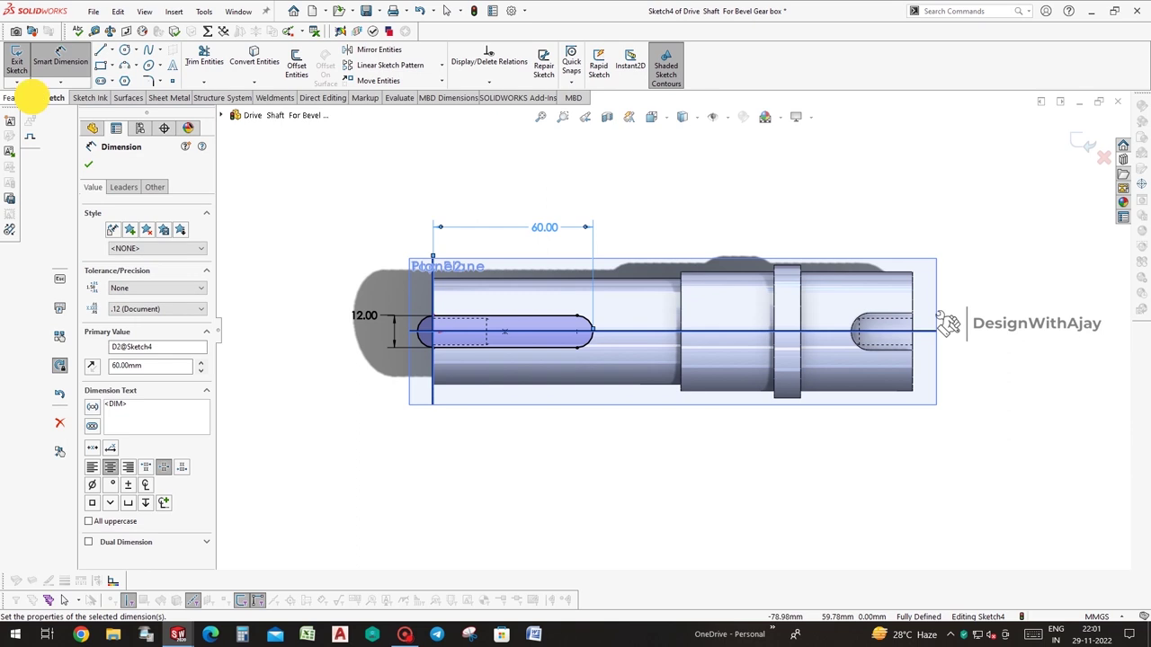
pyautogui.click(20, 98)
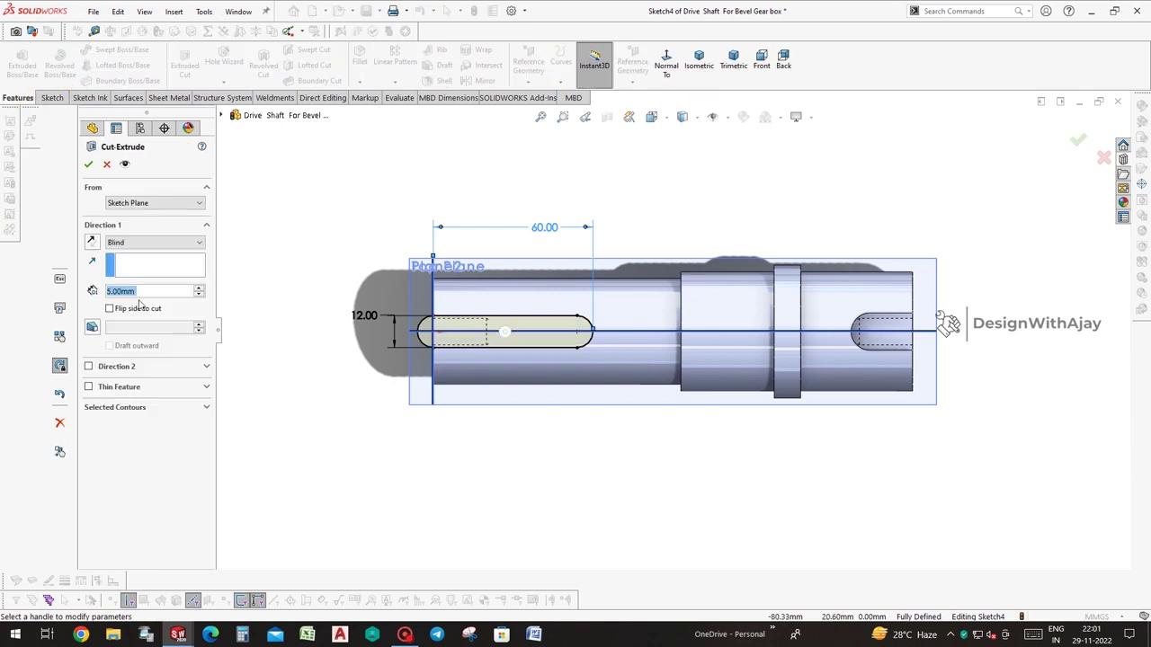
# Cut the slot 4 mm deep into the shaft as a keyway
pyautogui.write('4')
pyautogui.press('Return')
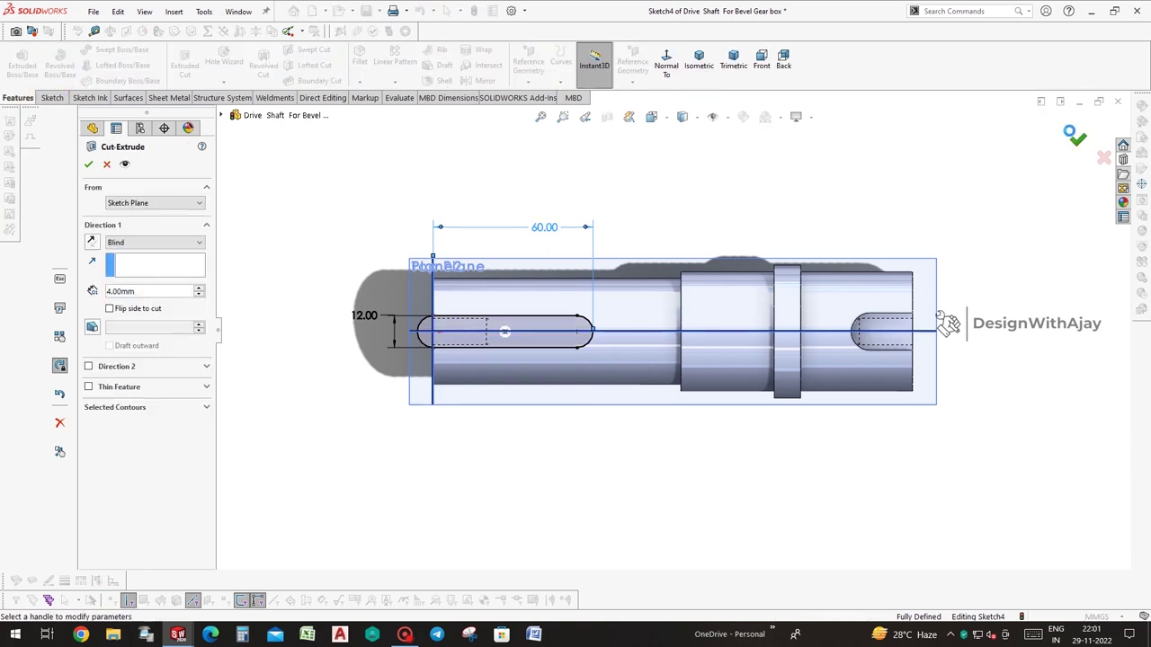
pyautogui.moveTo(1051, 266); pyautogui.dragTo(976, 279, button='middle')
pyautogui.moveTo(953, 234); pyautogui.dragTo(942, 249, button='middle')
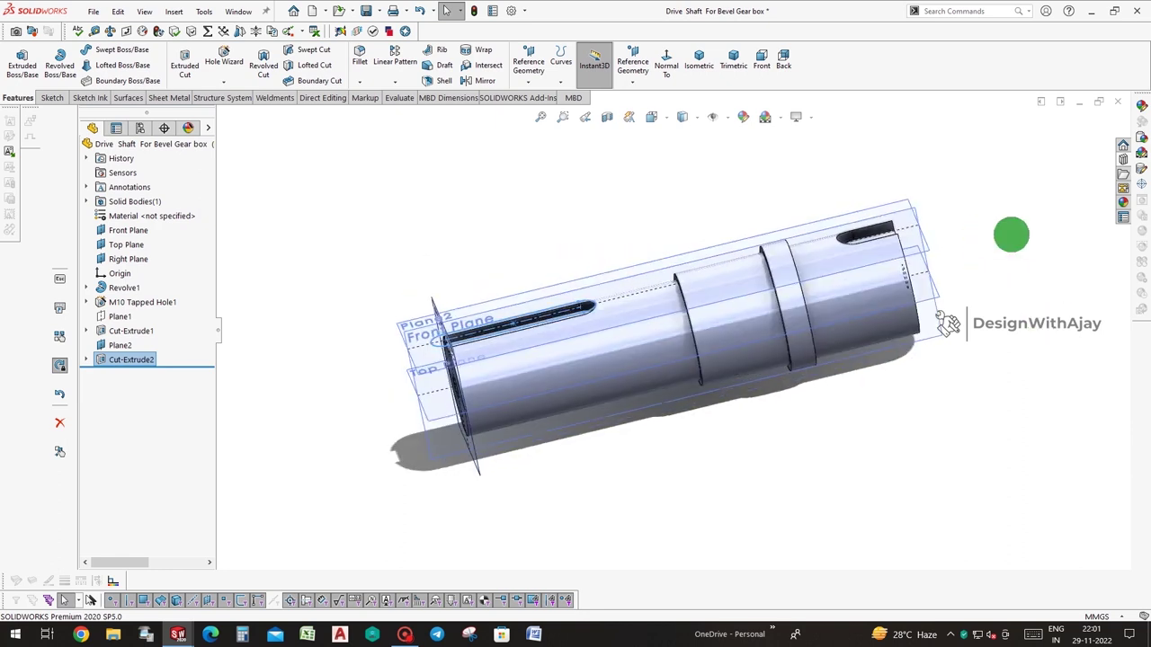
# Hide Plane2 and select a face on the shaft
pyautogui.click(944, 249)
pyautogui.click(1014, 212)
pyautogui.moveTo(995, 343); pyautogui.dragTo(1011, 327, button='middle')
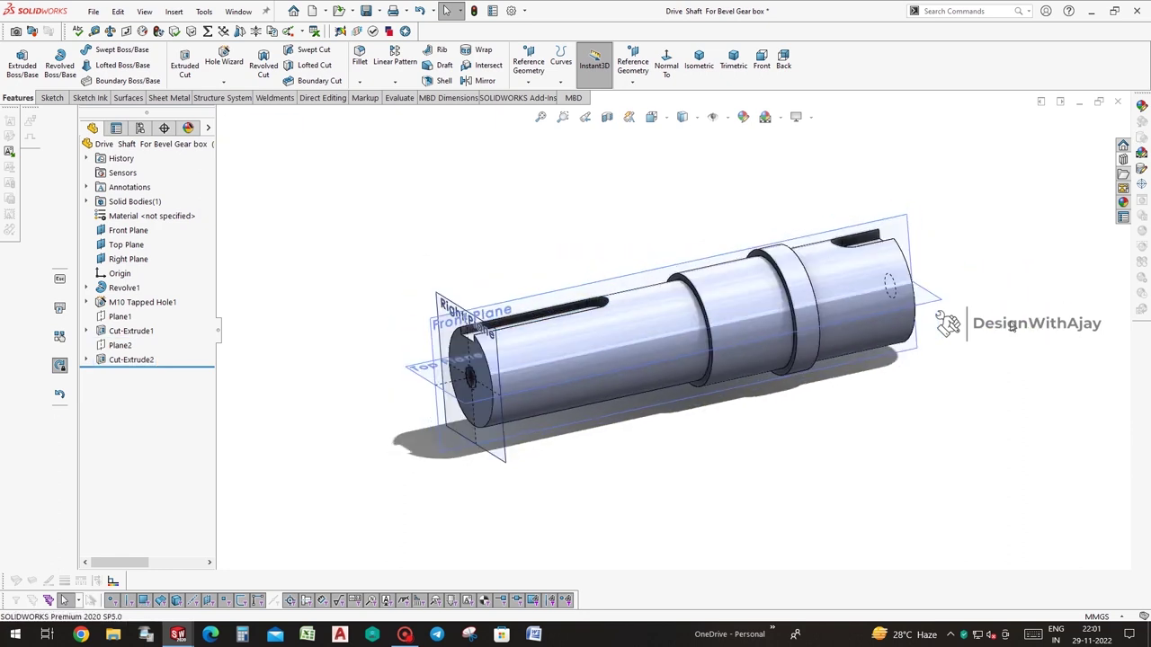
pyautogui.click(683, 289)
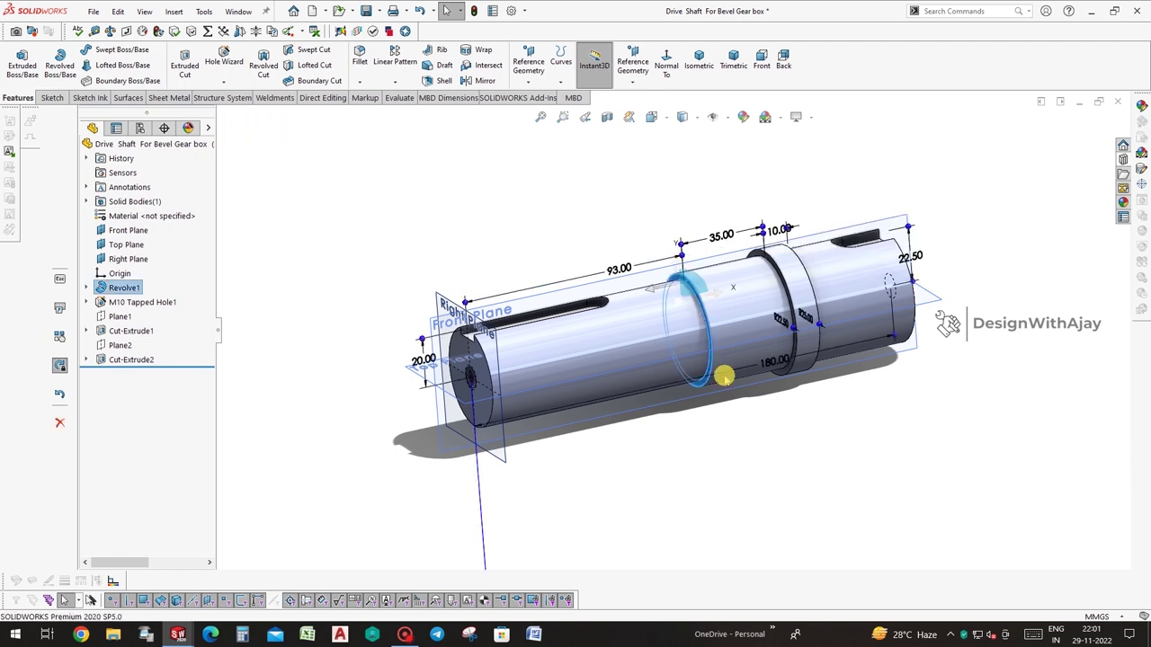
# Fillet the shaft's shoulder edges and adjoining face with a 1 mm radius
pyautogui.press('Escape')
pyautogui.scroll(-3, 689, 297)
pyautogui.click(690, 295)
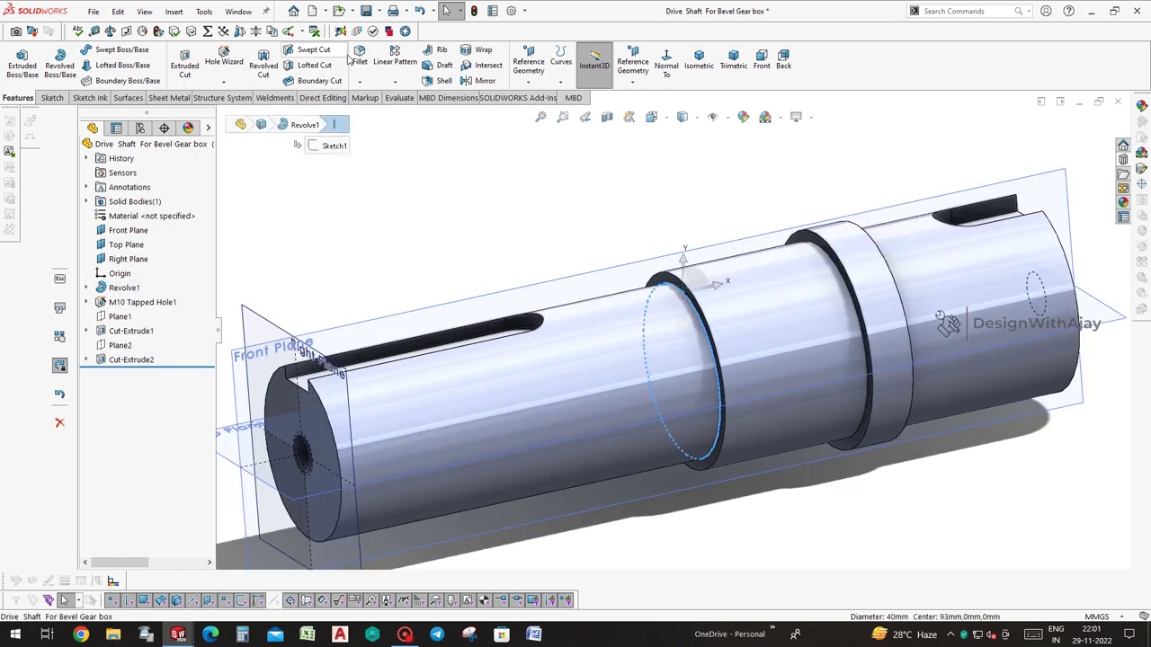
pyautogui.press('f')
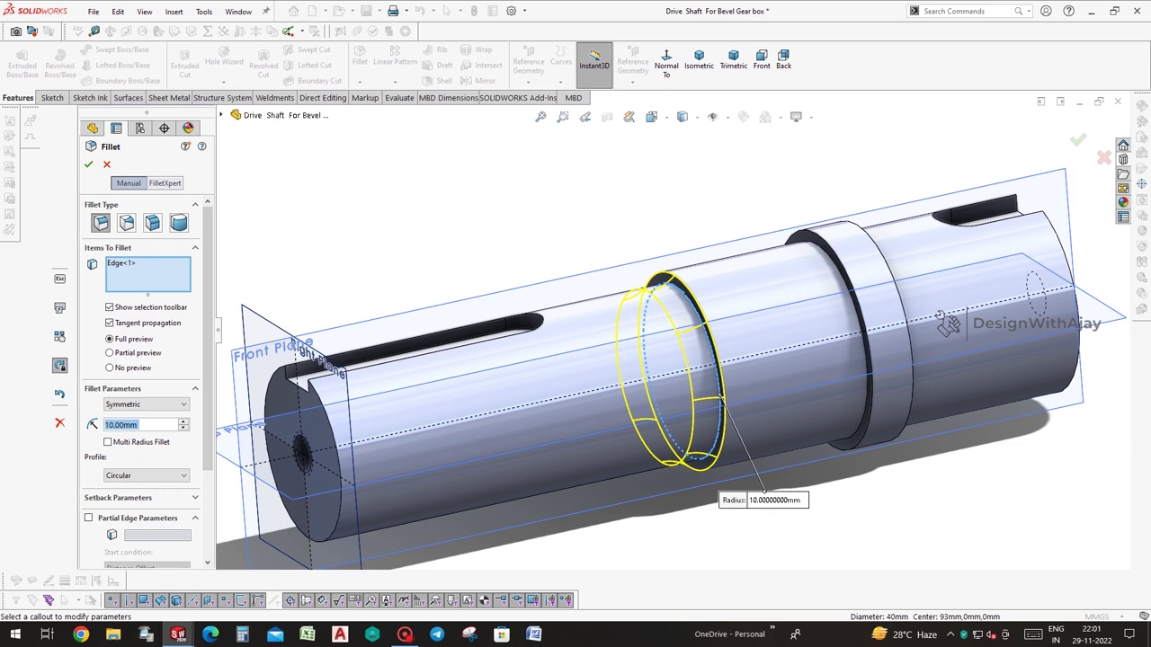
pyautogui.click(814, 300)
pyautogui.moveTo(814, 300)
pyautogui.mouseDown(button='middle')
pyautogui.moveTo(797, 267)
pyautogui.moveTo(1040, 194)
pyautogui.mouseUp(button='middle')
pyautogui.click(765, 257)
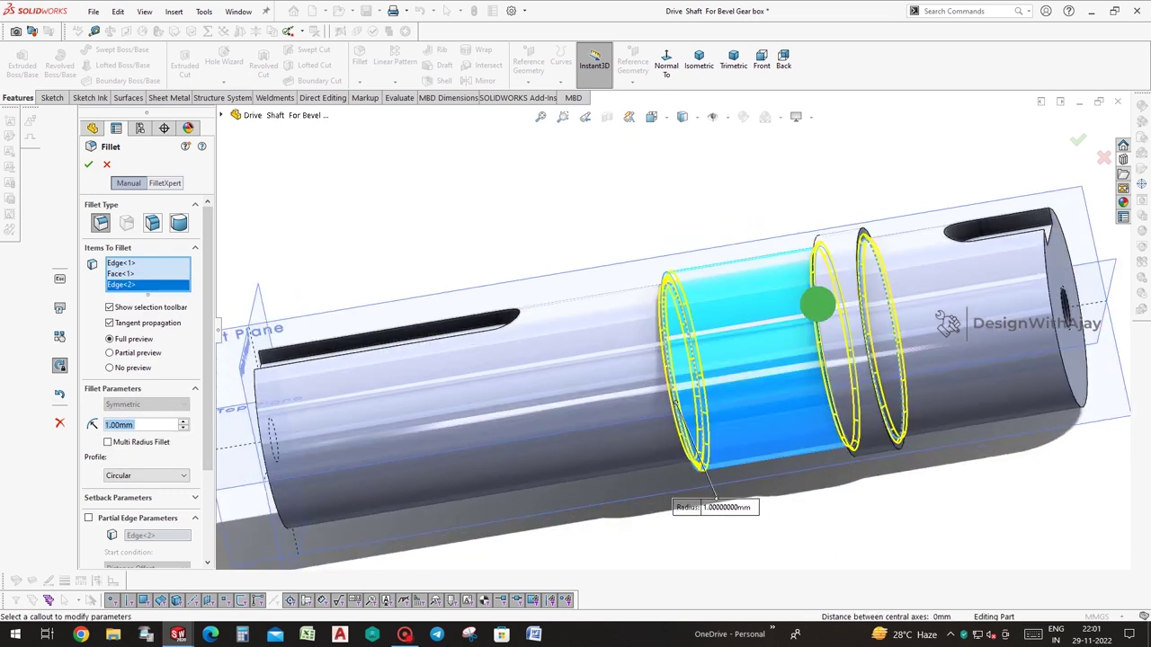
pyautogui.rightClick(1040, 193)
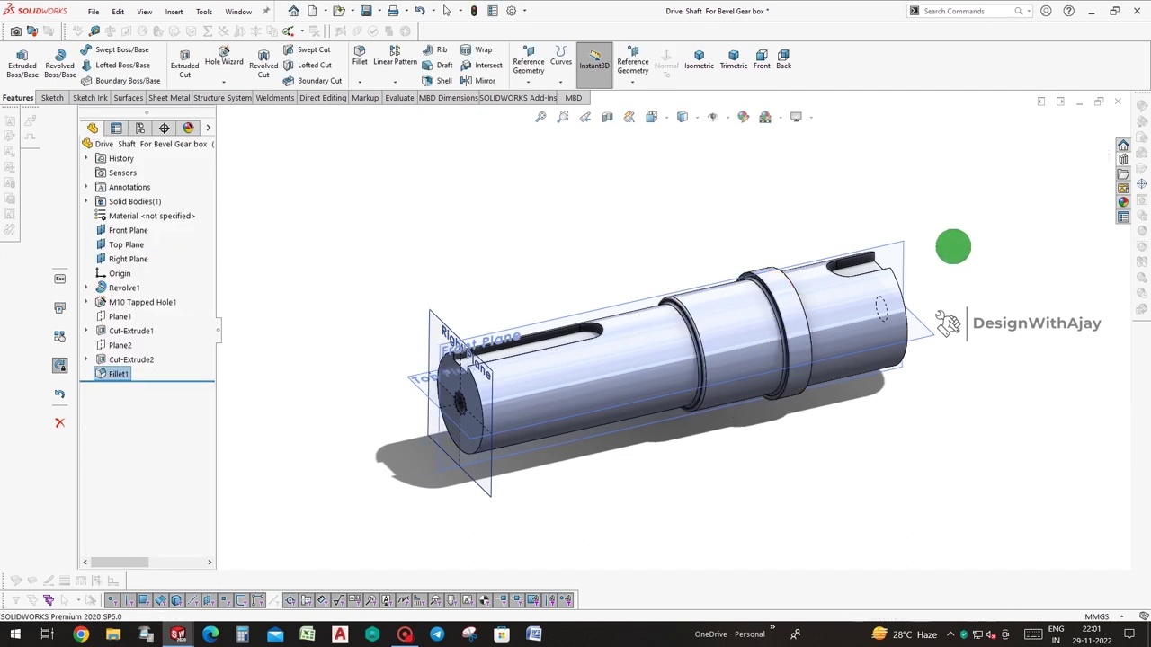
# Turn off plane display so the reference planes are hidden
pyautogui.click(725, 120)
pyautogui.click(868, 177)
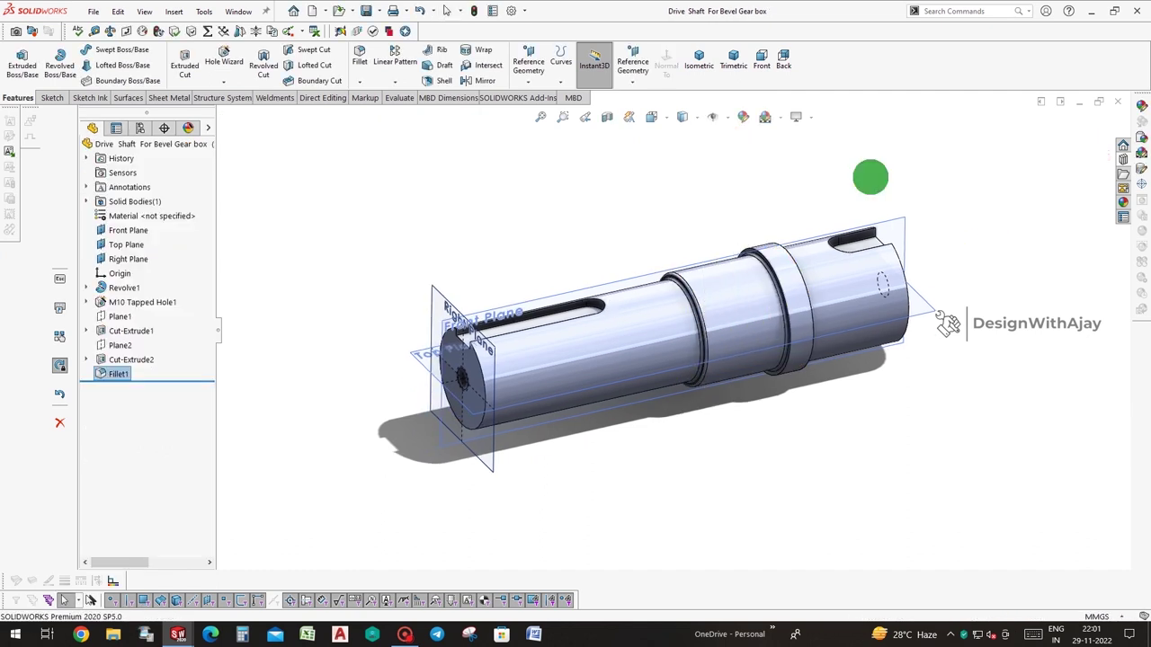
pyautogui.click(728, 117)
pyautogui.click(725, 135)
pyautogui.click(843, 165)
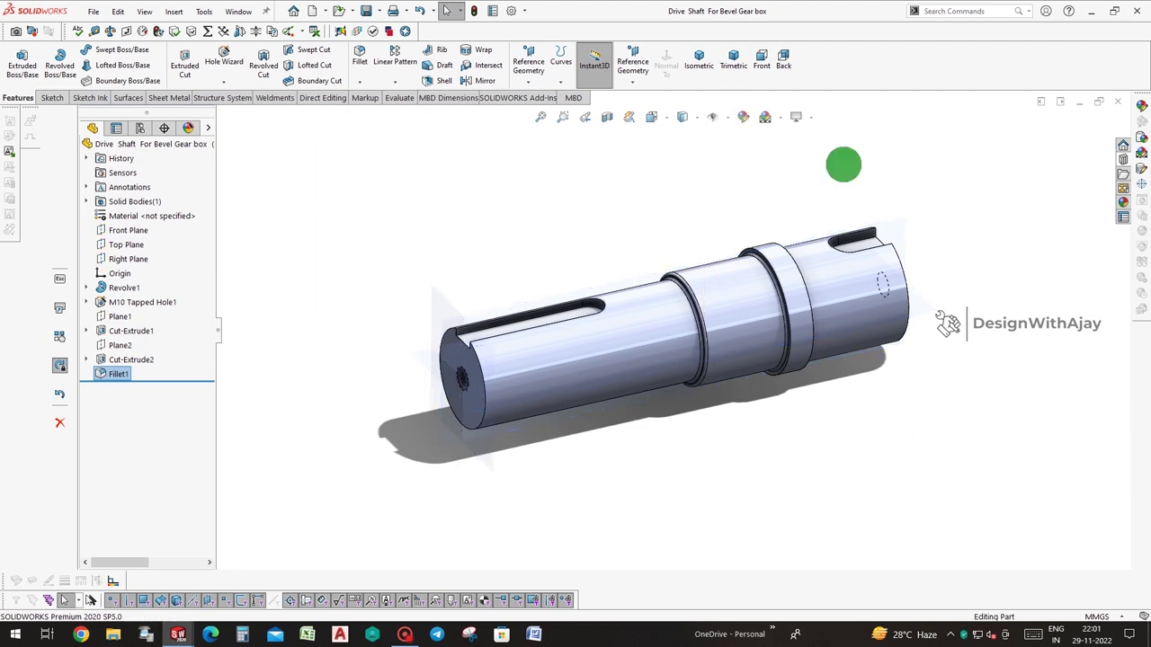
pyautogui.click(711, 120)
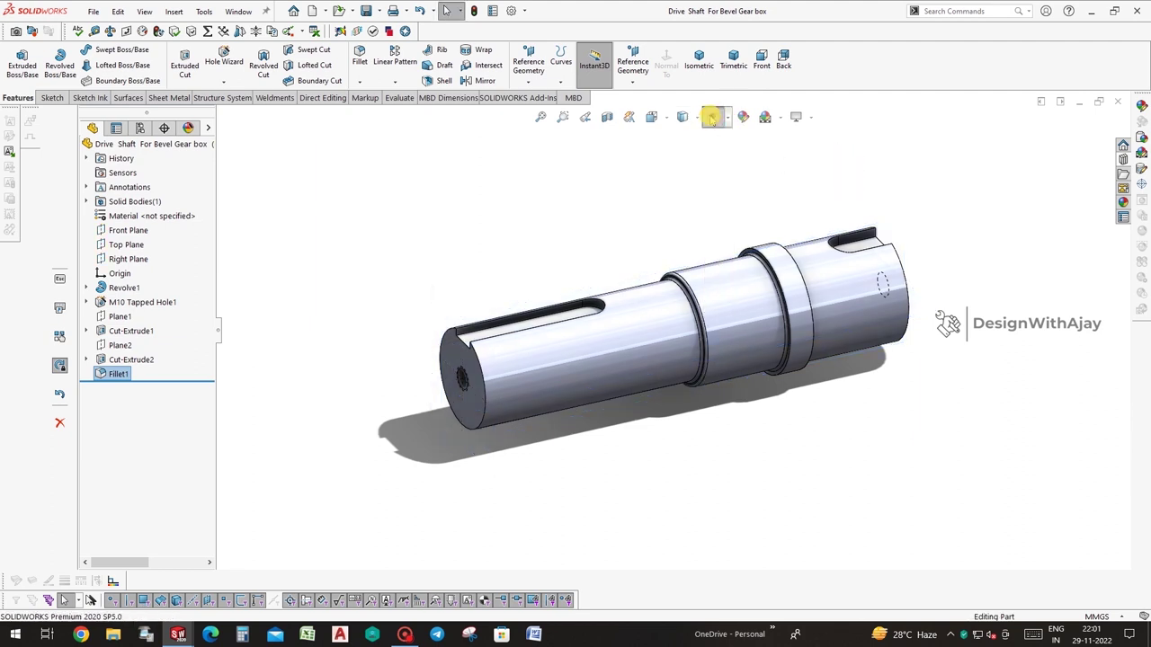
# Check the shaft's far end, then minimize the drive shaft window
pyautogui.moveTo(820, 214); pyautogui.dragTo(880, 232, button='middle')
pyautogui.moveTo(1008, 194)
pyautogui.mouseDown(button='middle')
pyautogui.moveTo(969, 197)
pyautogui.moveTo(1031, 211)
pyautogui.mouseUp(button='middle')
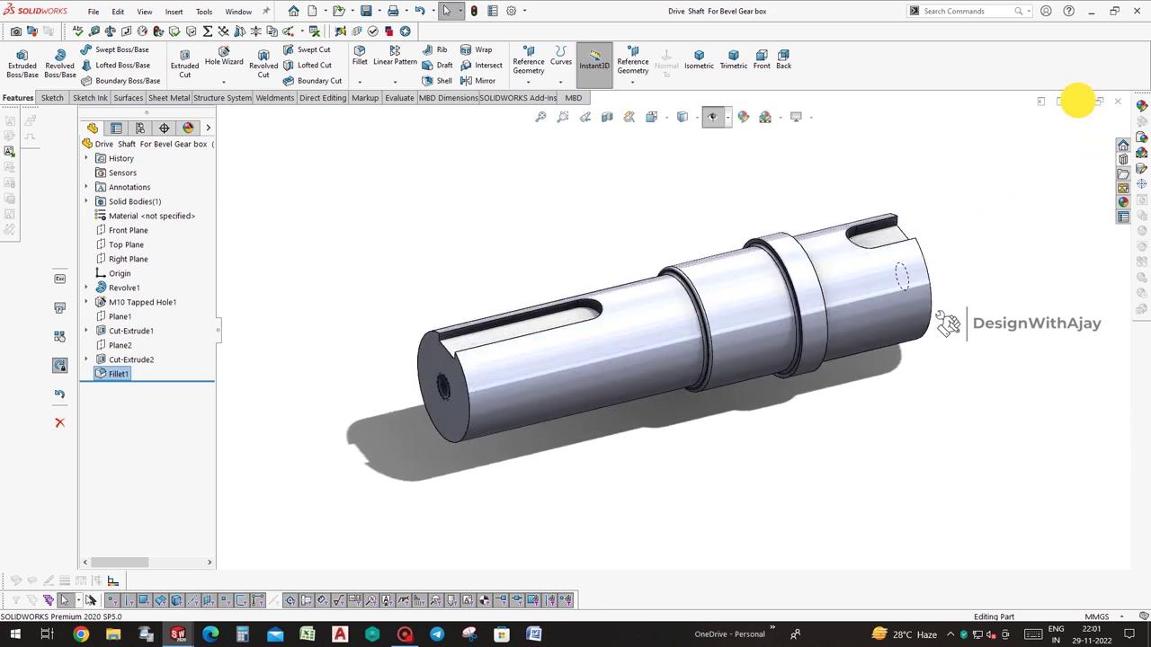
pyautogui.click(1077, 101)
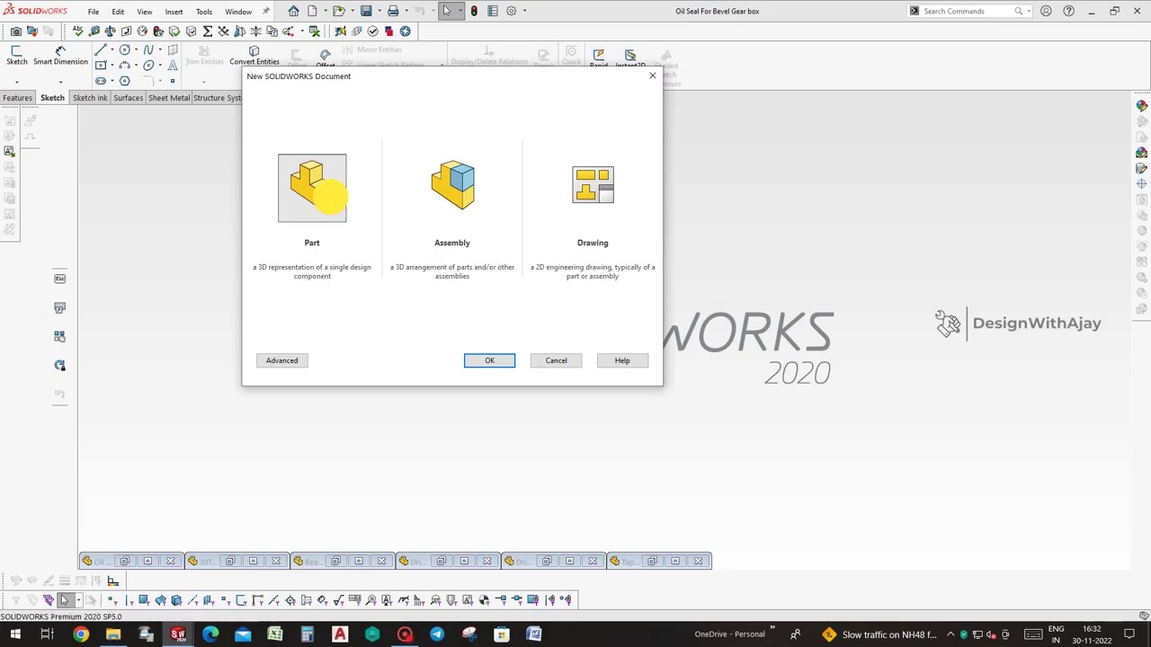
# Create a new part, show its planes, and start a sketch on the Top Plane
pyautogui.doubleClick(331, 202)
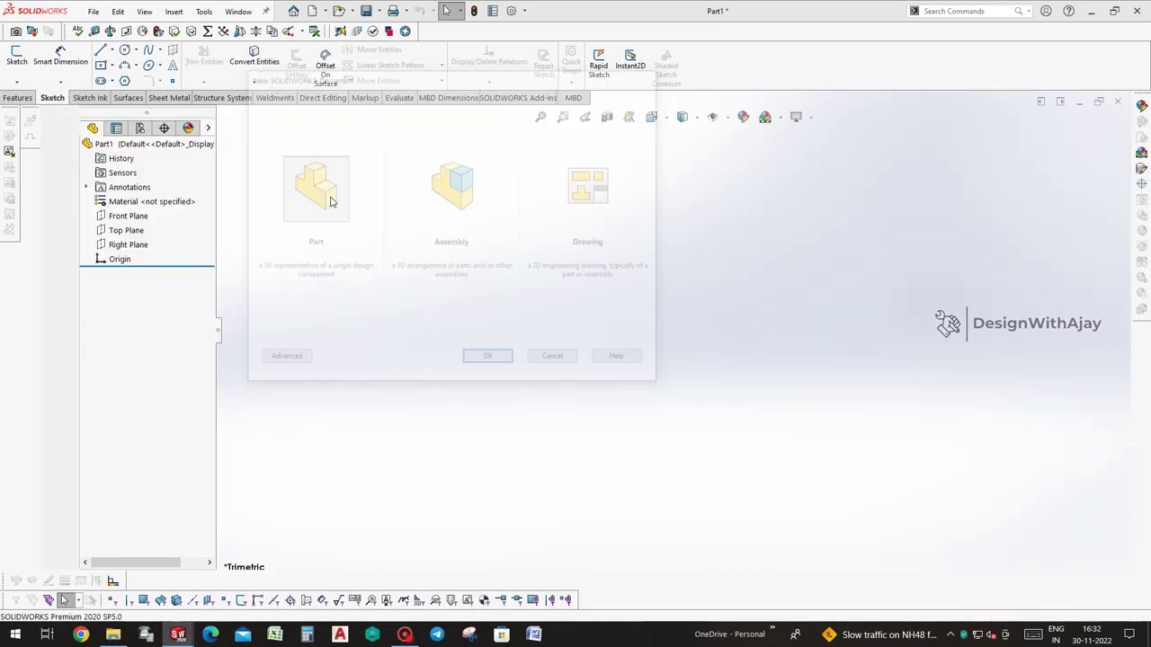
pyautogui.click(727, 121)
pyautogui.click(742, 141)
pyautogui.click(890, 325)
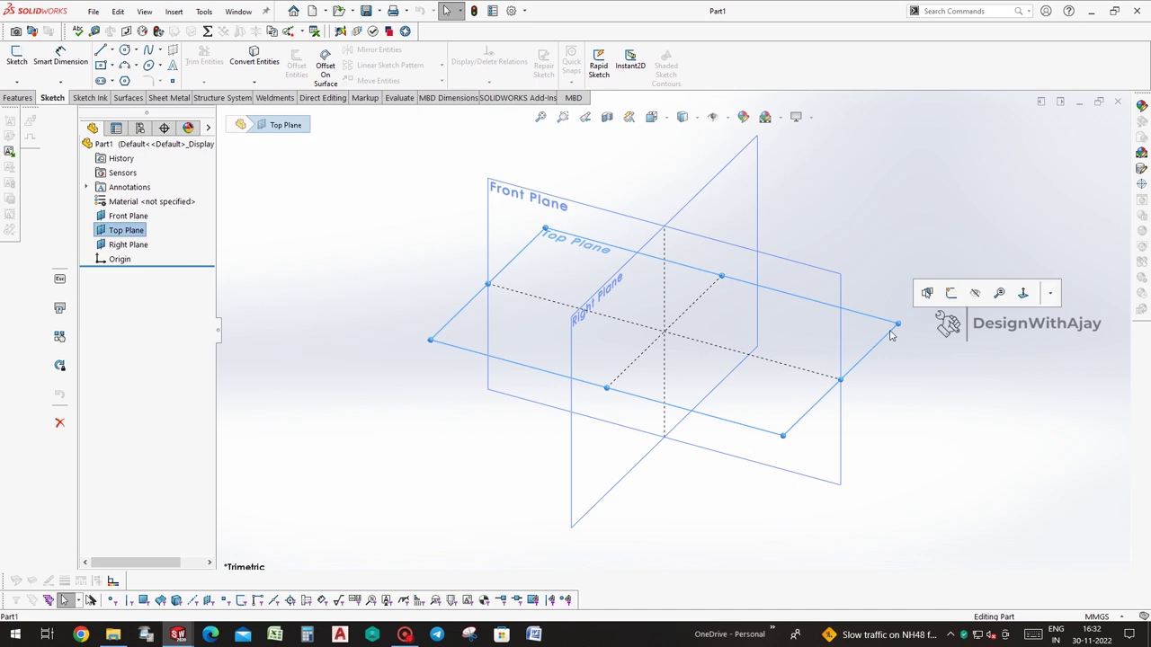
pyautogui.click(950, 296)
# Draw a centre rectangle centred on the origin
pyautogui.click(106, 67)
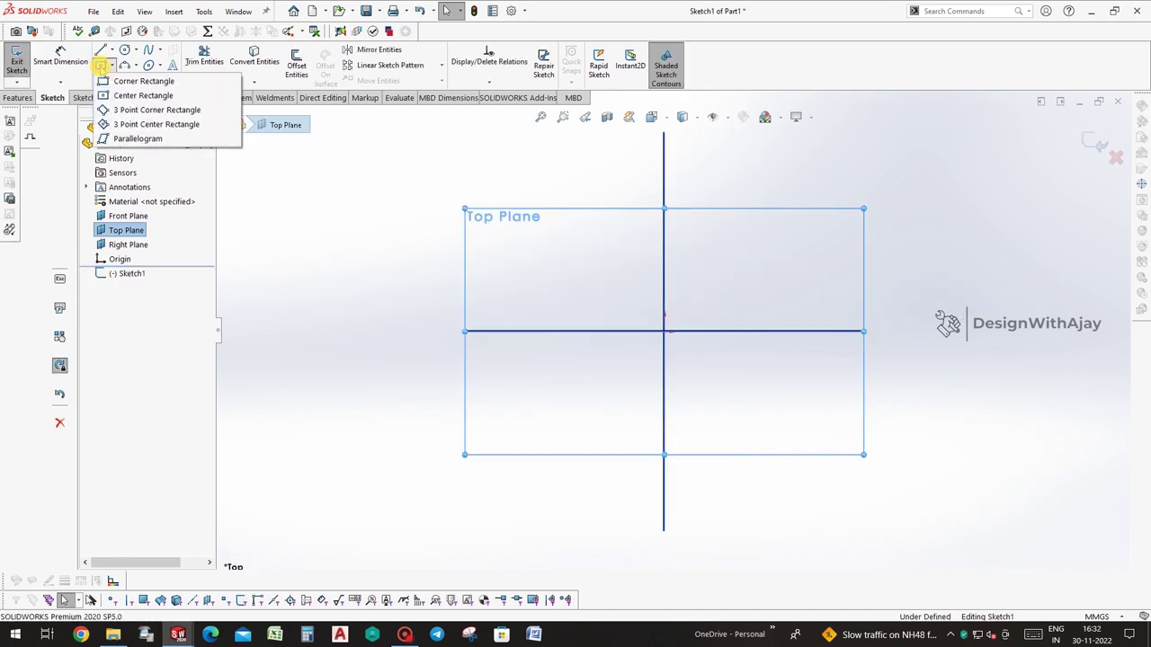
pyautogui.click(666, 336)
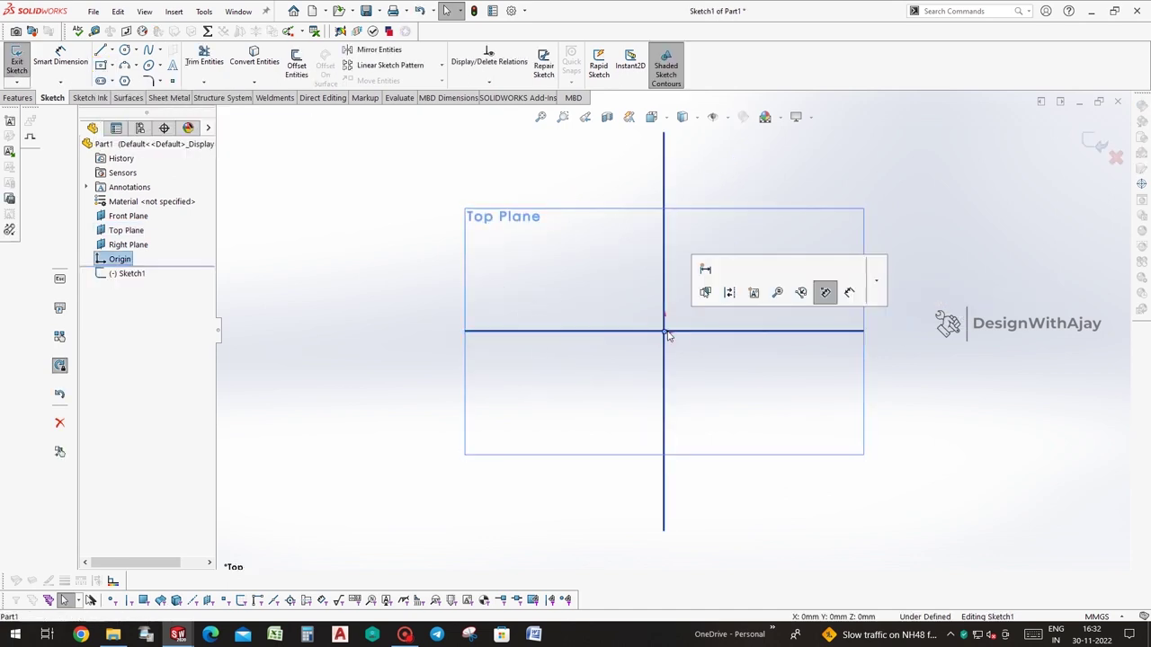
pyautogui.click(110, 66)
pyautogui.click(135, 96)
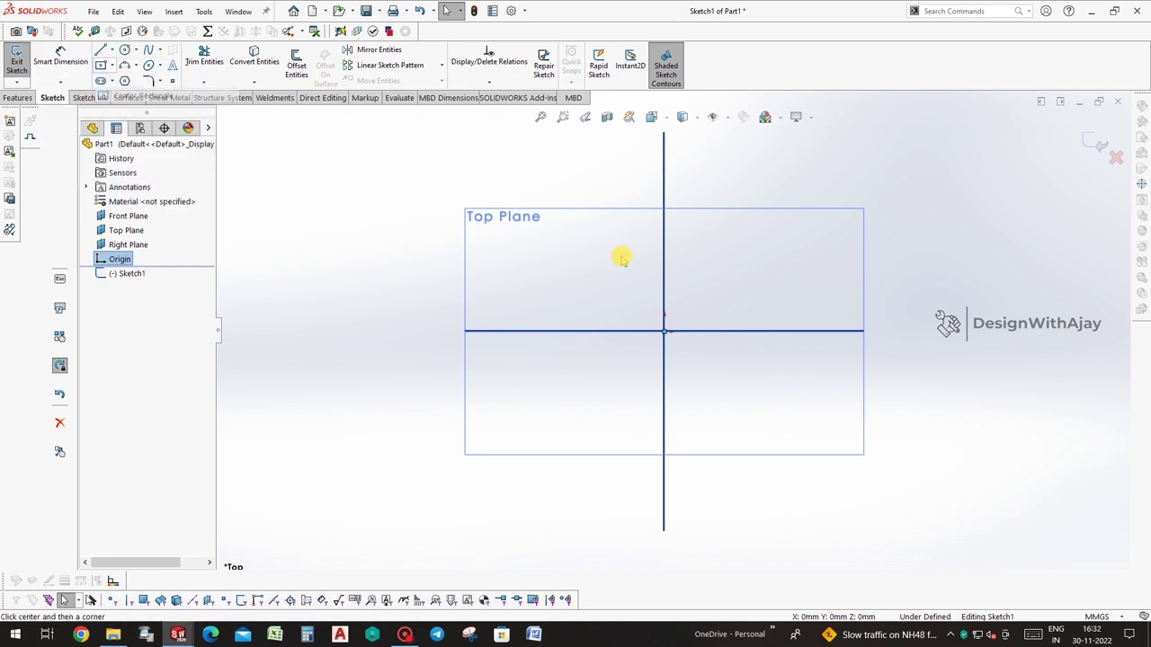
pyautogui.click(663, 331)
pyautogui.click(790, 385)
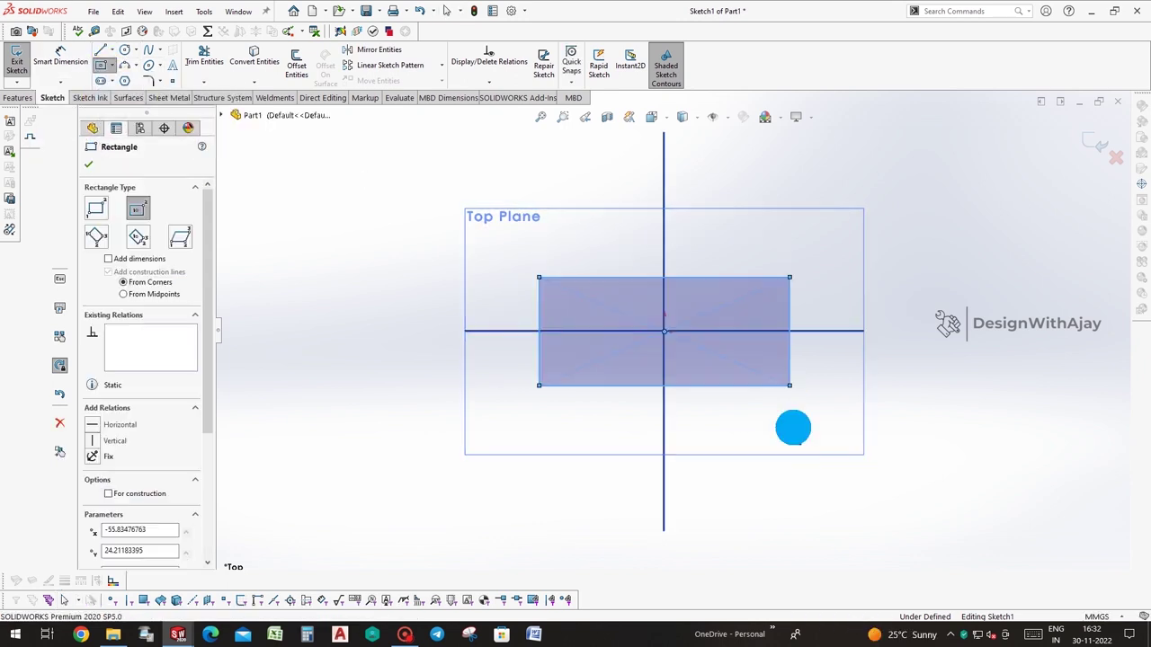
# Dimension the rectangle as a 210 × 210 mm square
pyautogui.moveTo(793, 428); pyautogui.dragTo(797, 370, button='right')
pyautogui.click(790, 364)
pyautogui.click(803, 361)
pyautogui.write('21')
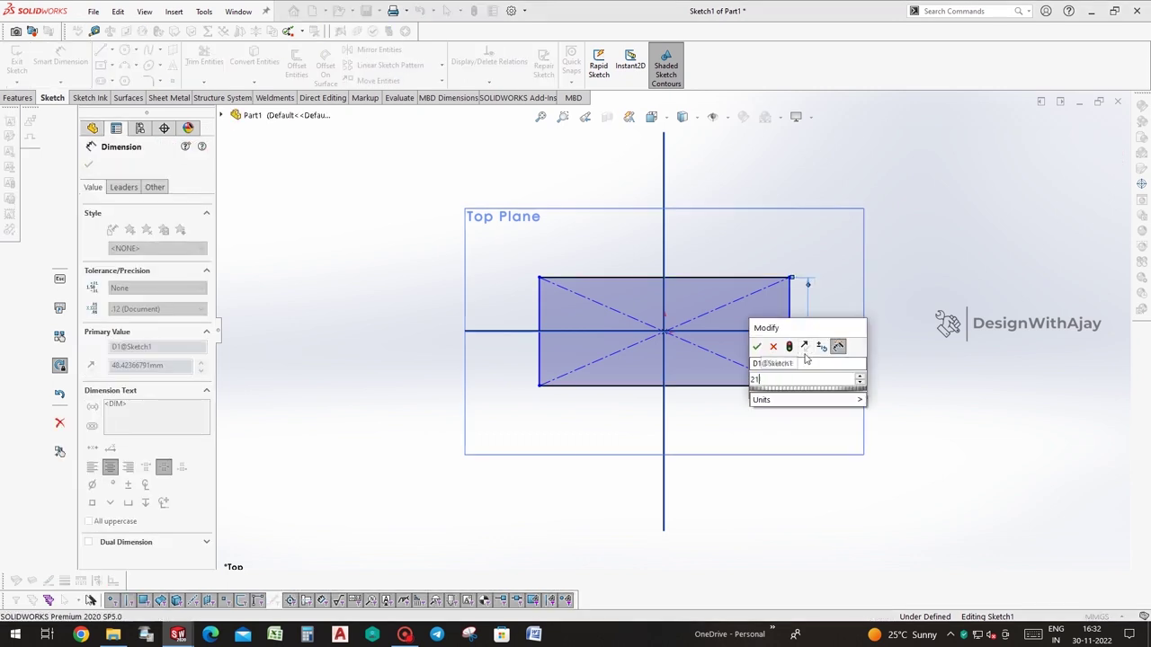
pyautogui.write('0')
pyautogui.press('Return')
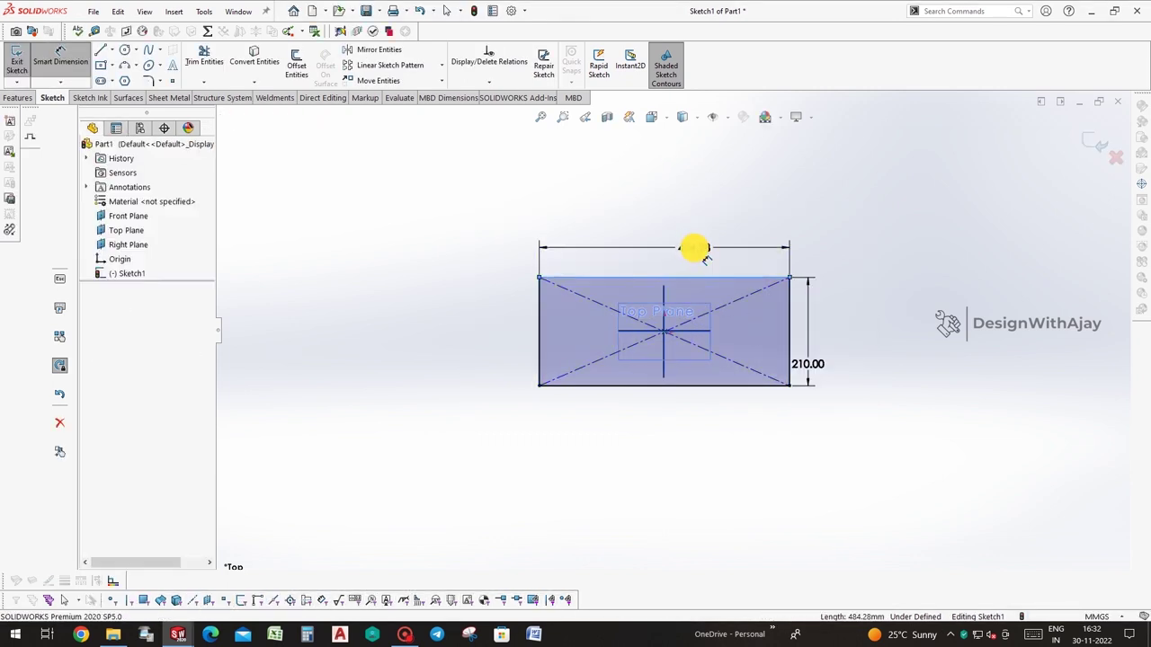
pyautogui.click(706, 258)
pyautogui.write('210')
pyautogui.press('Return')
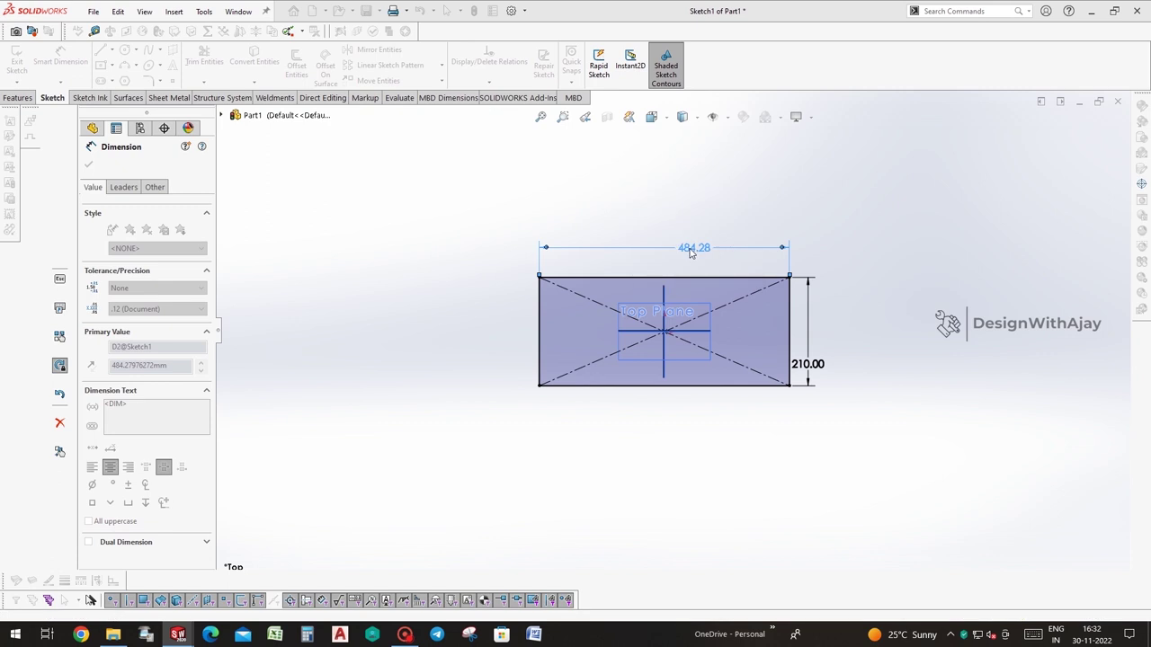
pyautogui.press('Escape')
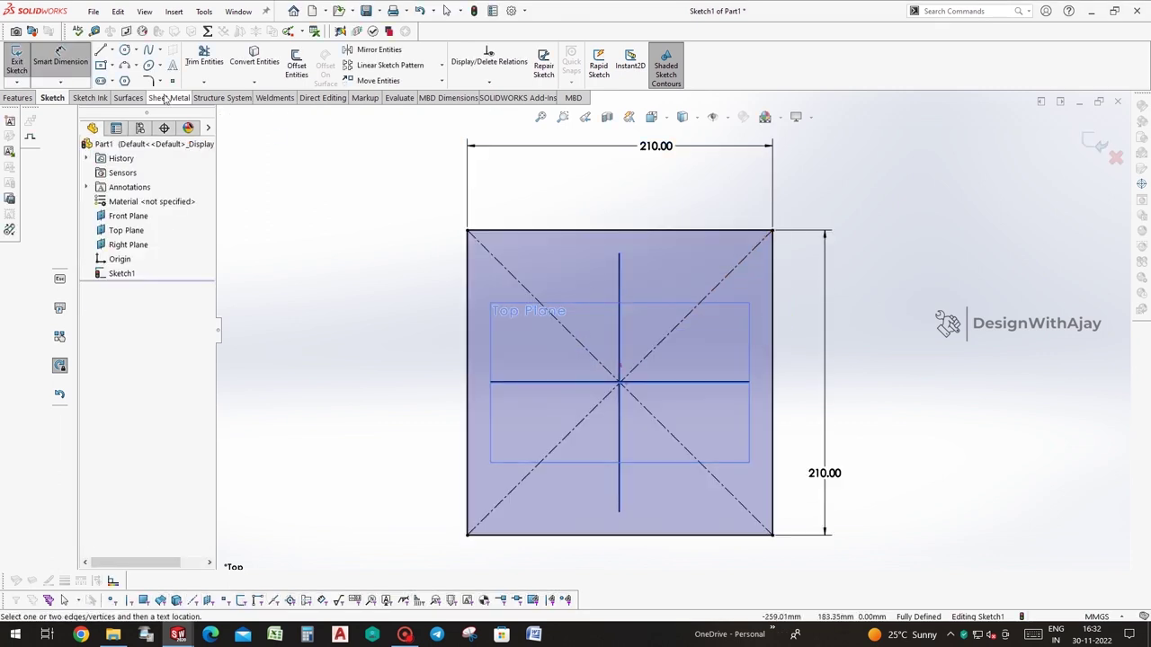
# Extrude the square sketch 16 mm into a plate
pyautogui.click(18, 98)
pyautogui.click(23, 64)
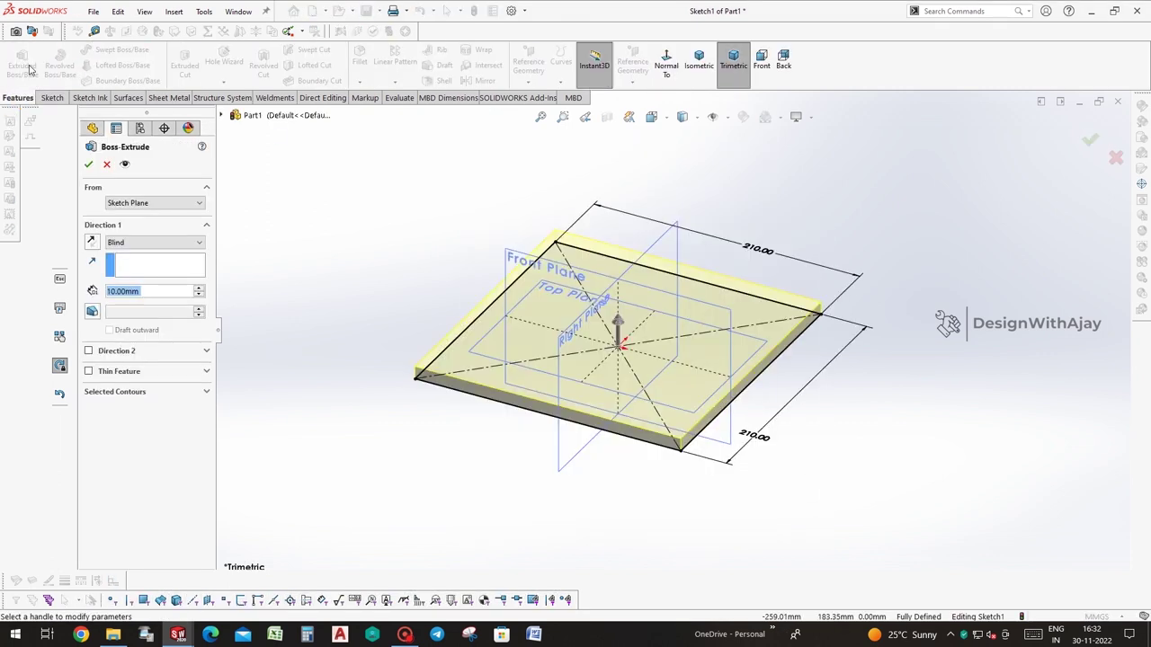
pyautogui.write('16')
pyautogui.press('Return')
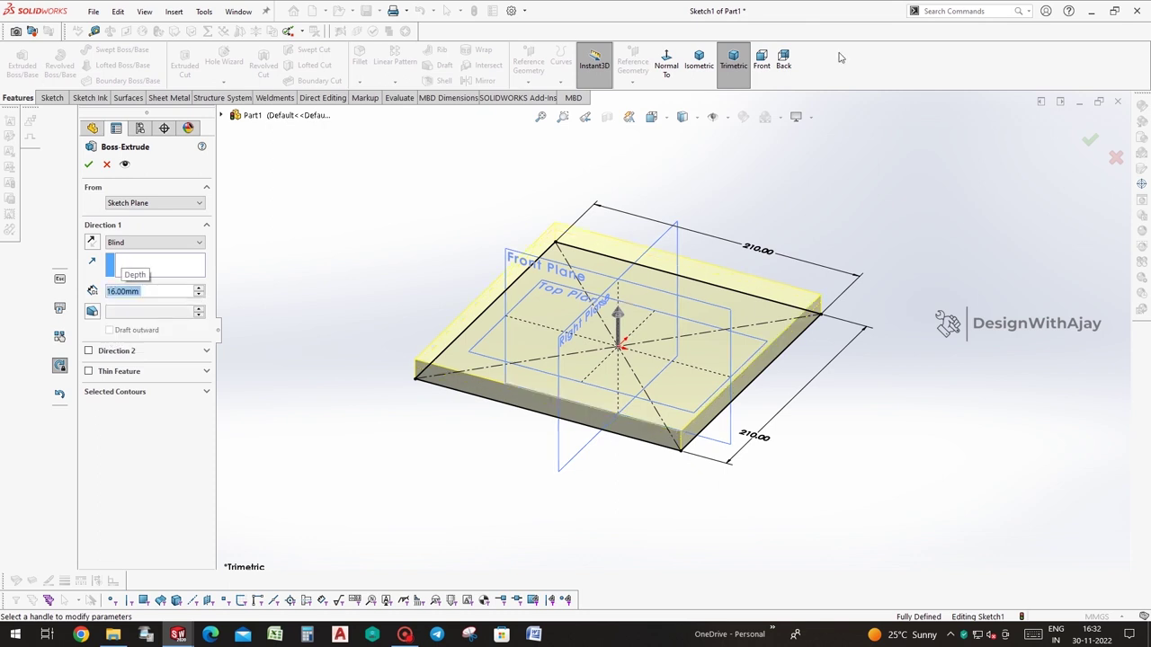
pyautogui.click(1088, 140)
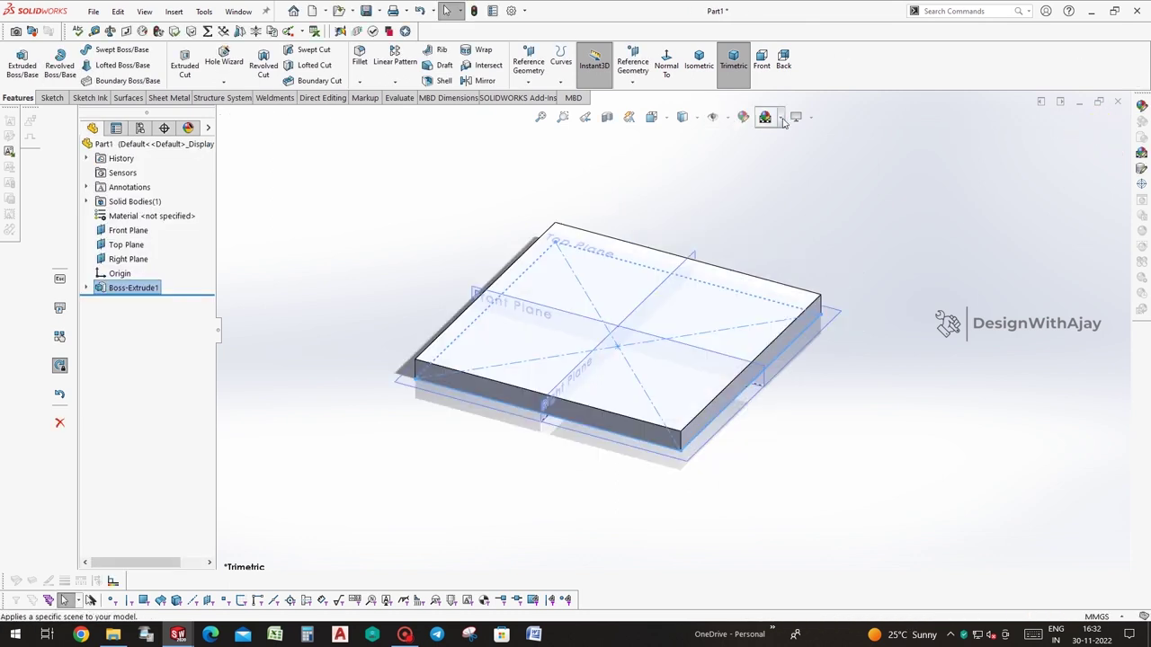
# Apply a plain white background scene and select the plate's top face
pyautogui.click(795, 117)
pyautogui.click(769, 116)
pyautogui.click(783, 159)
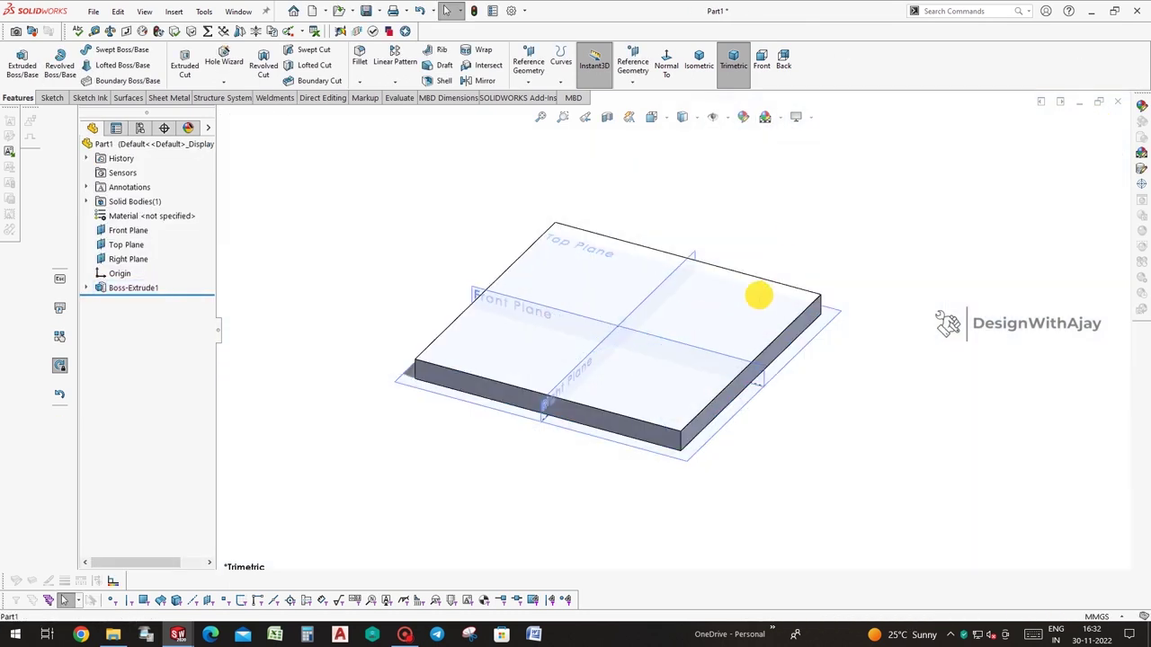
pyautogui.click(750, 290)
# Sketch the trapezoid notch outline on the plate's top face, viewed head-on
pyautogui.click(814, 257)
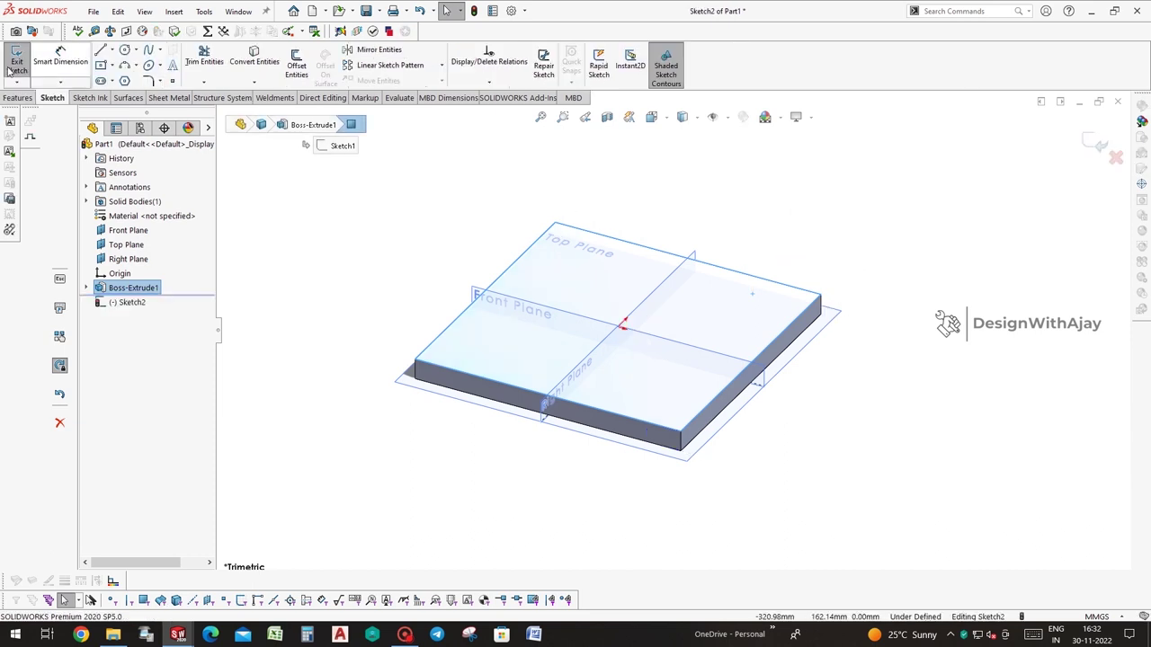
pyautogui.click(17, 97)
pyautogui.click(666, 65)
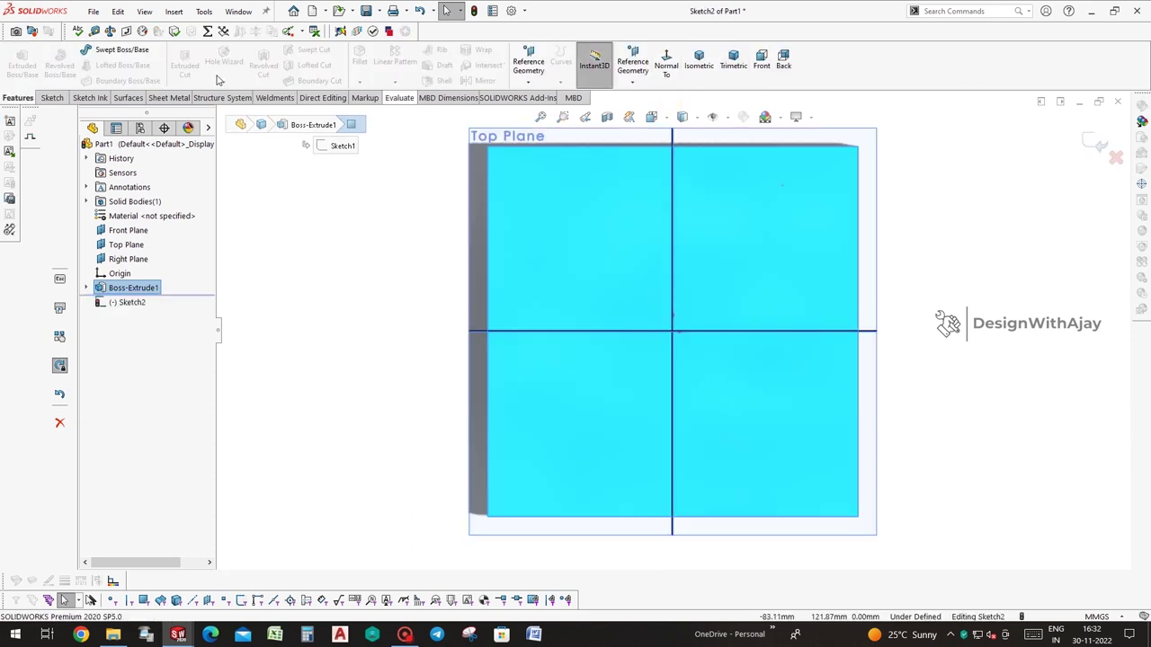
pyautogui.click(51, 97)
pyautogui.click(110, 51)
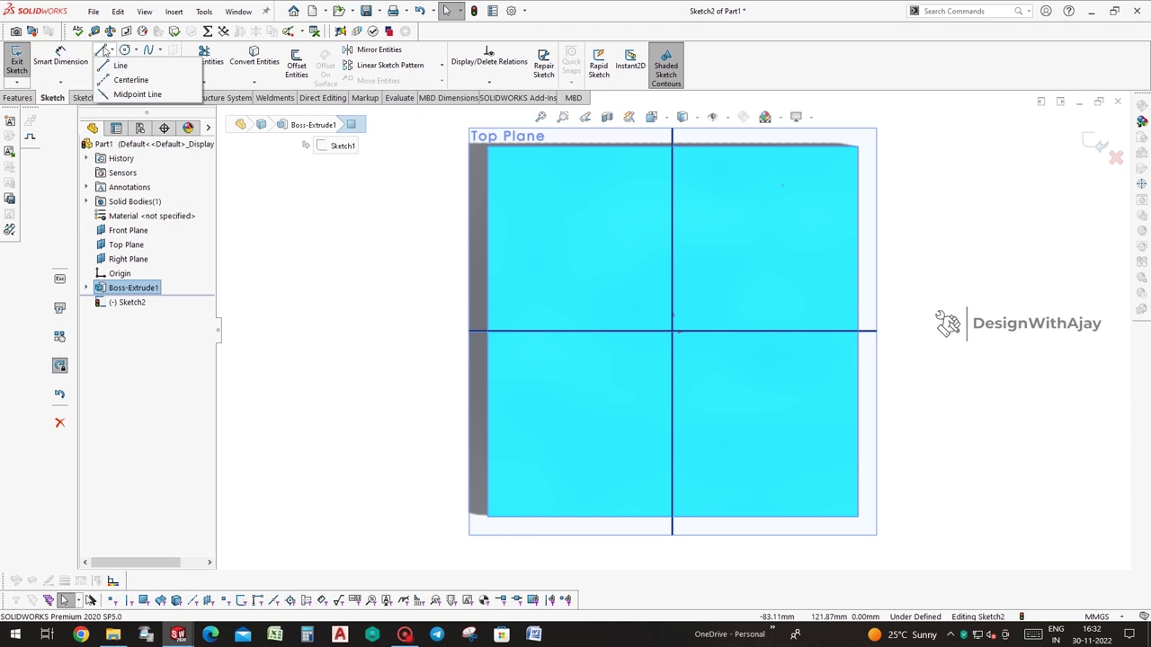
pyautogui.click(117, 65)
pyautogui.click(555, 147)
pyautogui.click(571, 166)
pyautogui.click(775, 165)
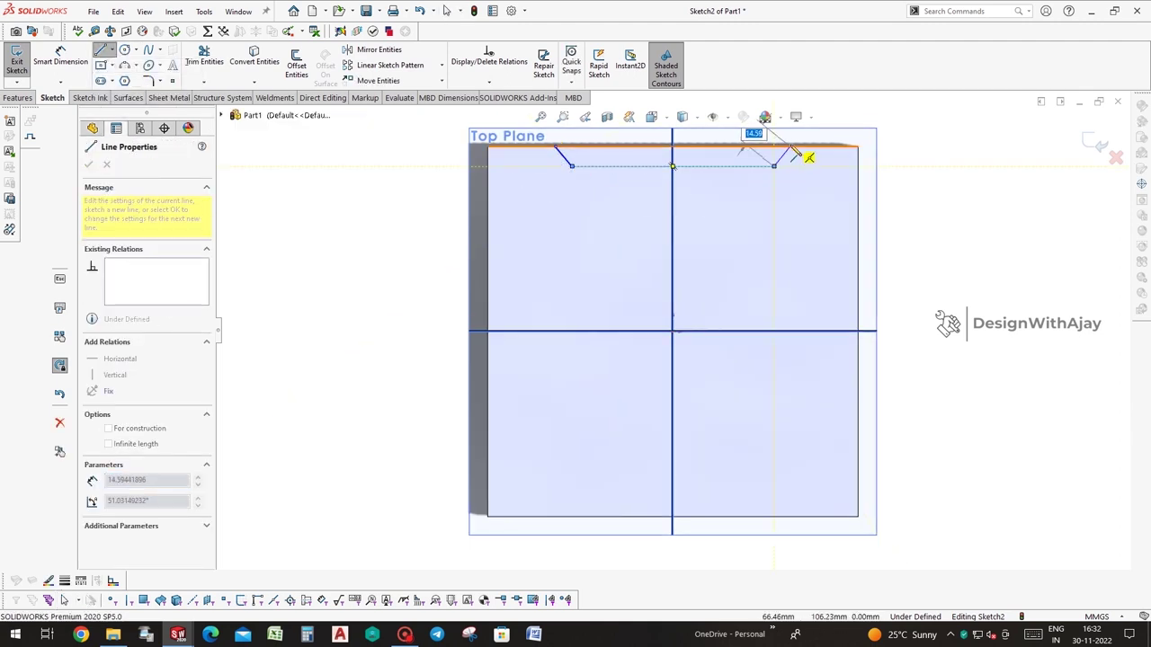
pyautogui.click(555, 146)
pyautogui.press('Escape')
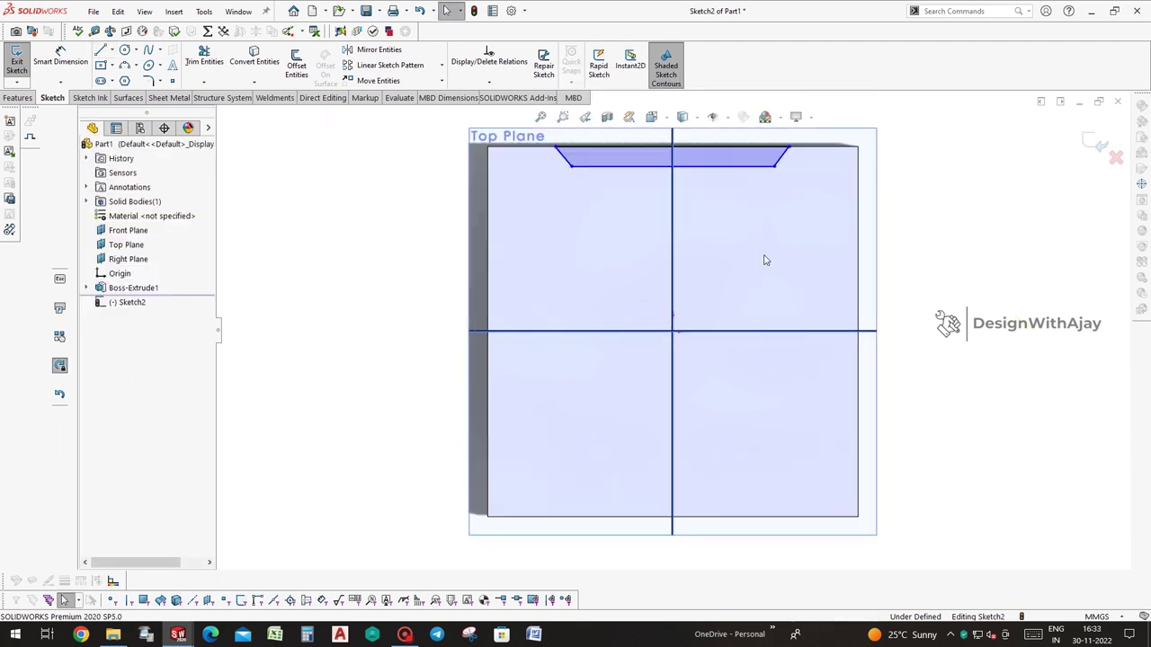
# Dimension the notch width and a 40 mm offset from the centre line, making it symmetric
pyautogui.press('z')
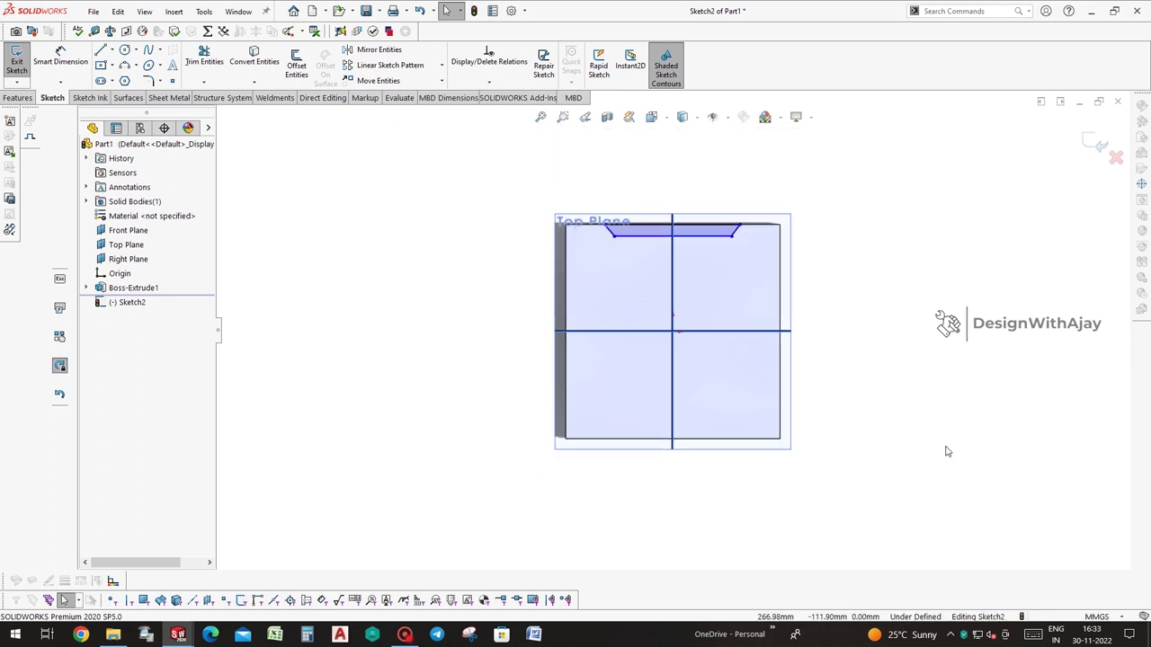
pyautogui.moveTo(860, 486); pyautogui.dragTo(863, 253, button='right')
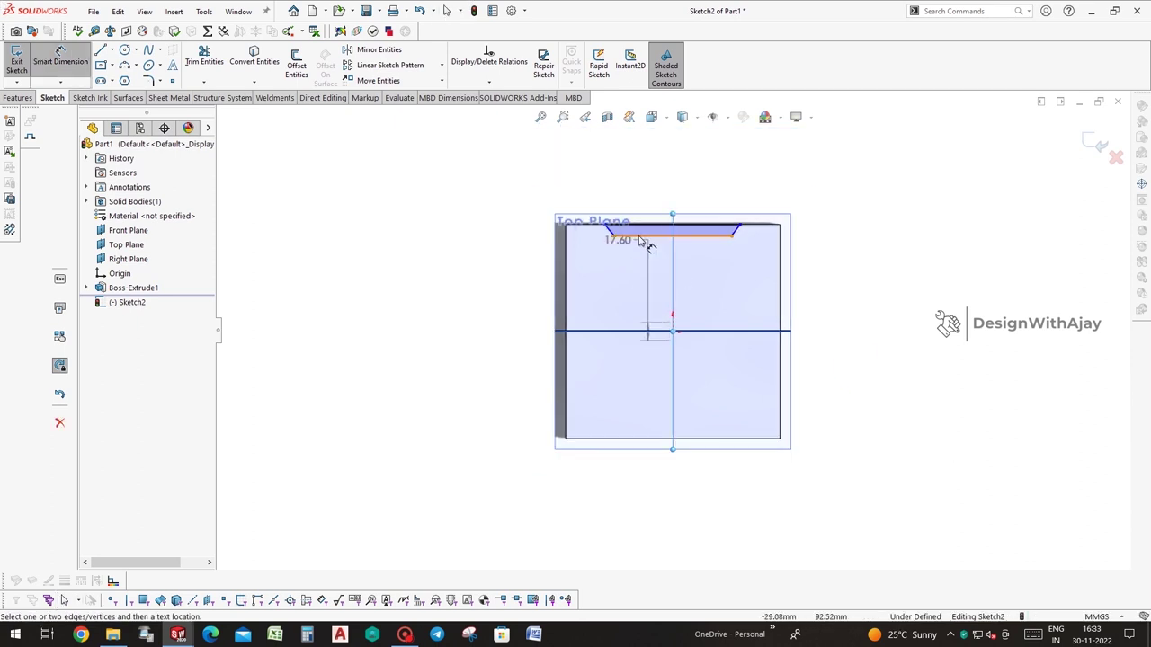
pyautogui.click(614, 231)
pyautogui.click(620, 146)
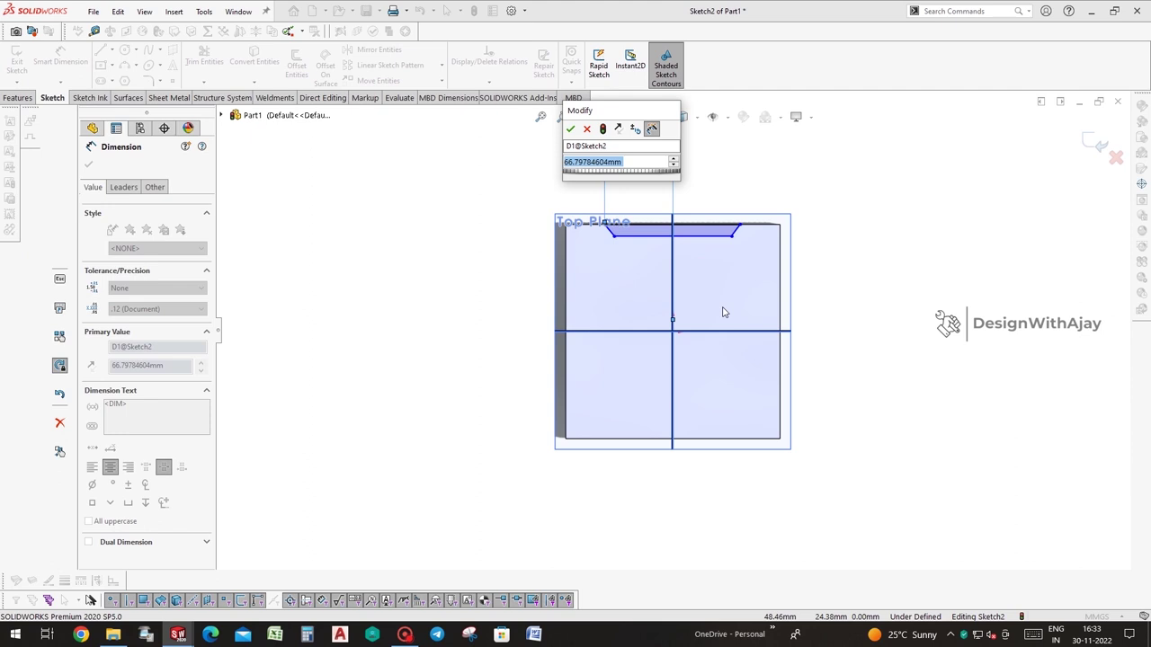
pyautogui.press('Return')
pyautogui.click(742, 228)
pyautogui.click(673, 159)
pyautogui.click(752, 185)
pyautogui.write('40')
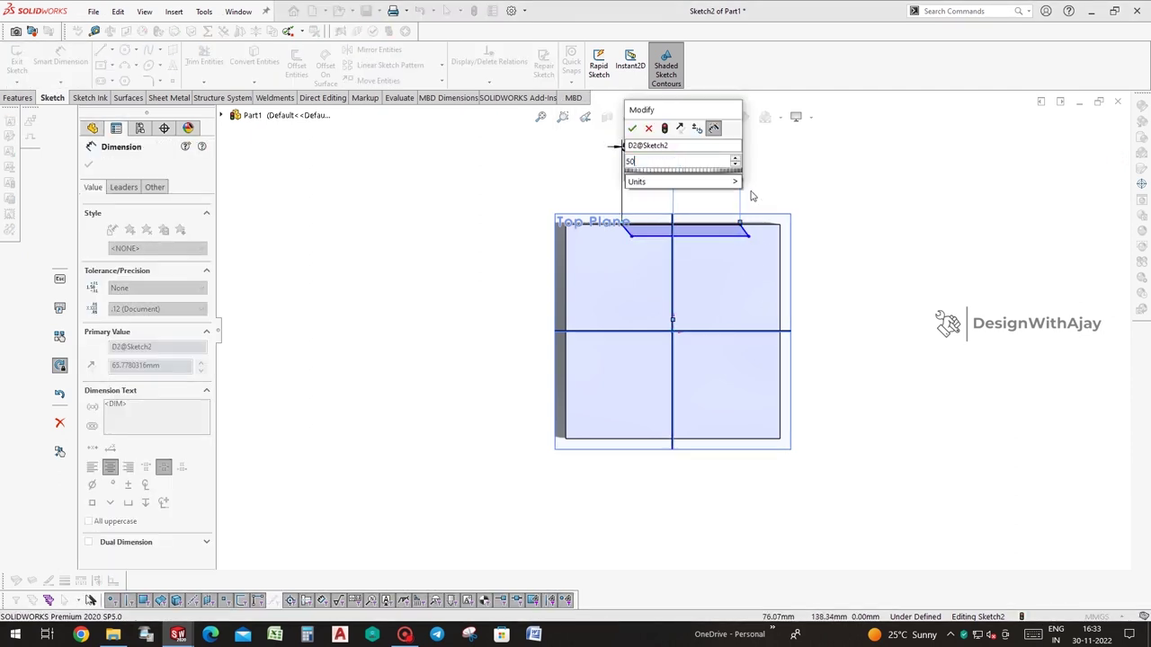
pyautogui.press('Return')
pyautogui.scroll(-3, 733, 261)
pyautogui.click(736, 287)
pyautogui.moveTo(735, 288); pyautogui.dragTo(673, 288)
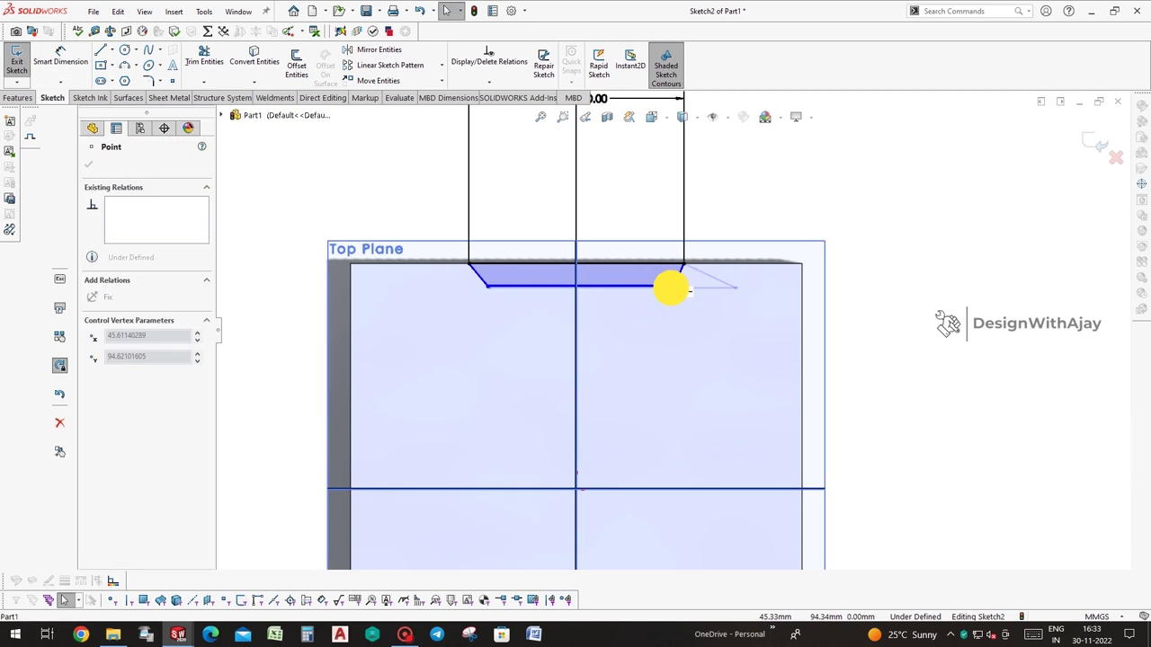
# Dimension the notch depth to 10 mm
pyautogui.click(649, 273)
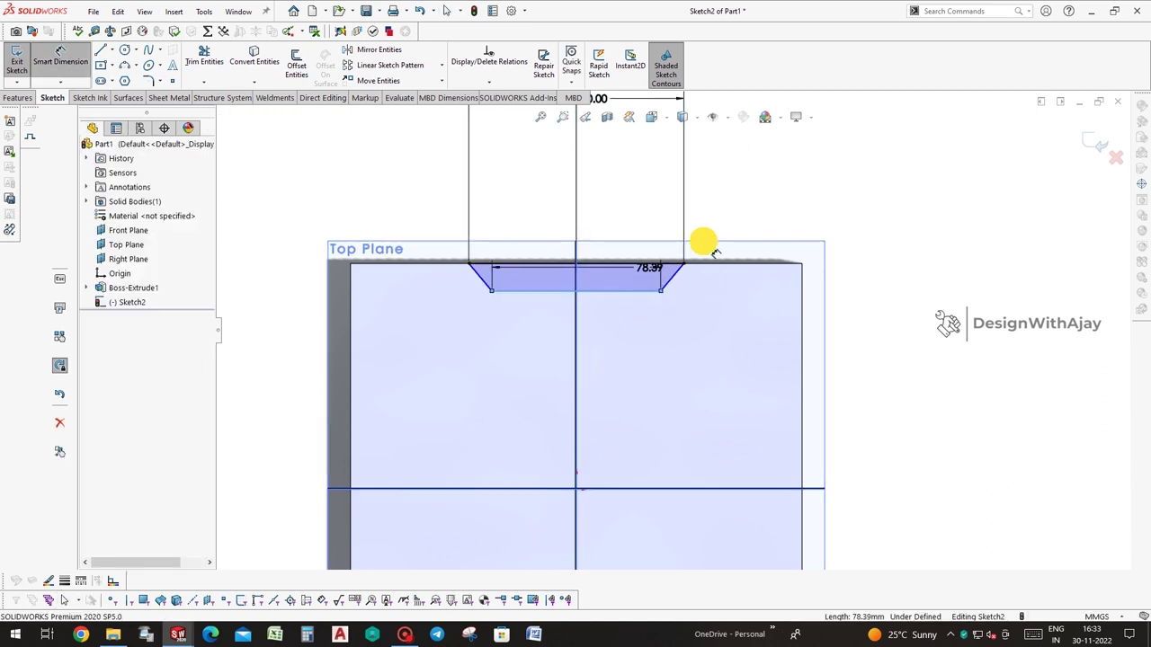
pyautogui.click(655, 284)
pyautogui.click(615, 250)
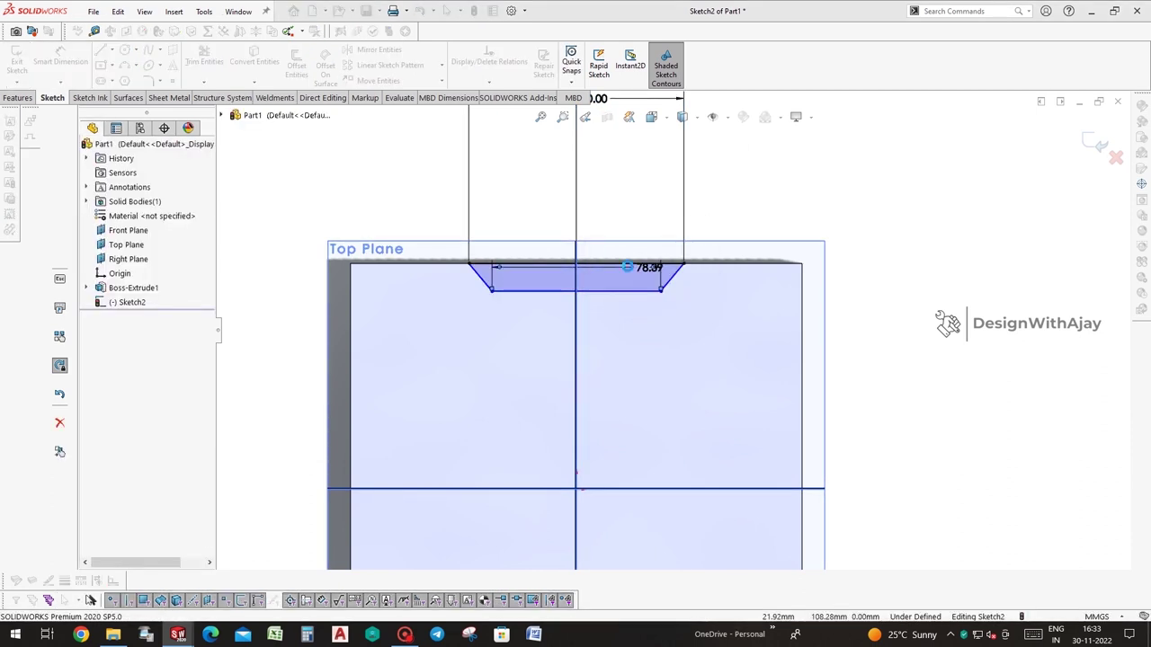
pyautogui.click(624, 260)
pyautogui.click(707, 288)
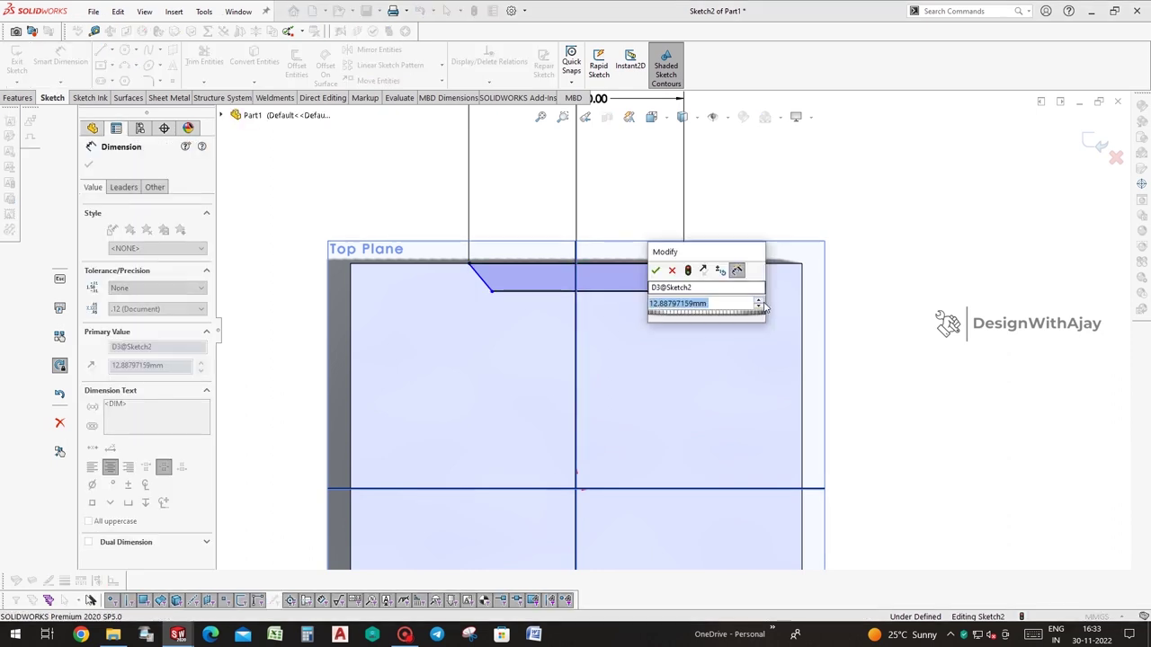
pyautogui.write('10')
pyautogui.press('Return')
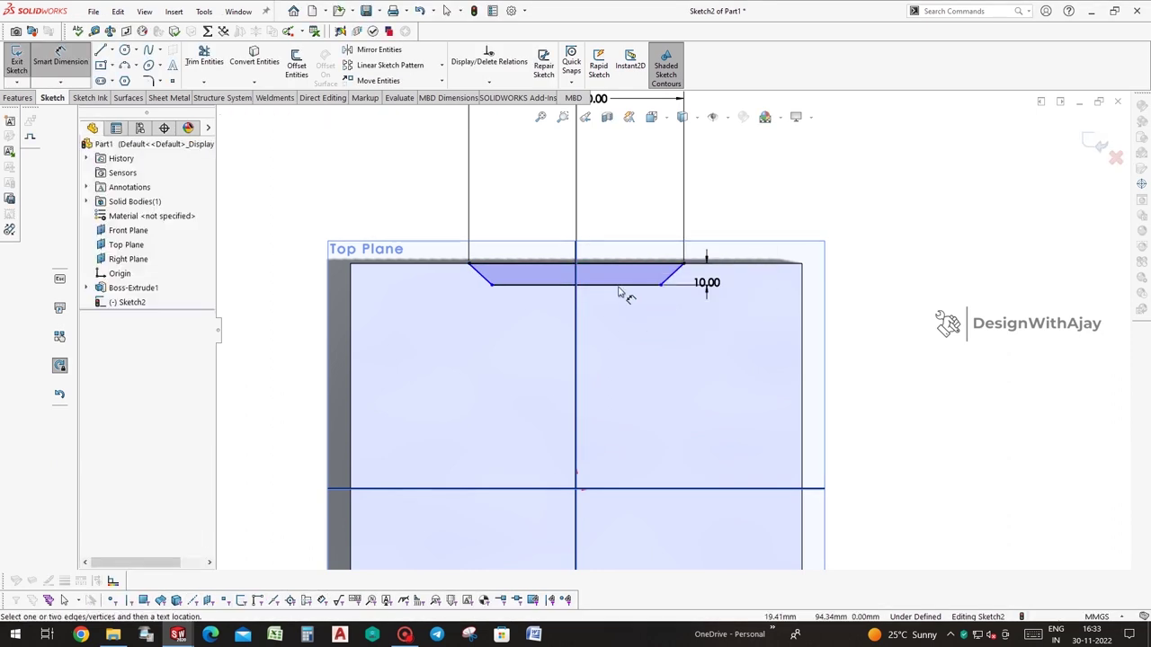
# Set both slanted notch sides to 135° and start an extruded cut
pyautogui.click(631, 282)
pyautogui.click(674, 271)
pyautogui.click(653, 248)
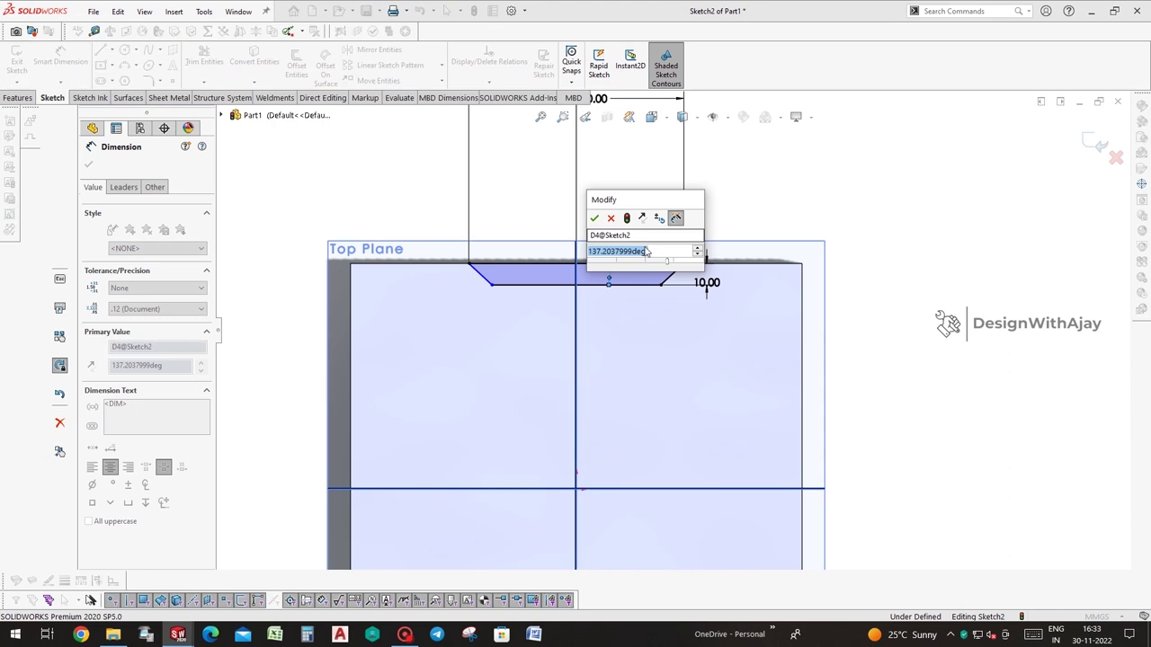
pyautogui.write('135')
pyautogui.press('Return')
pyautogui.click(491, 278)
pyautogui.click(482, 275)
pyautogui.click(503, 217)
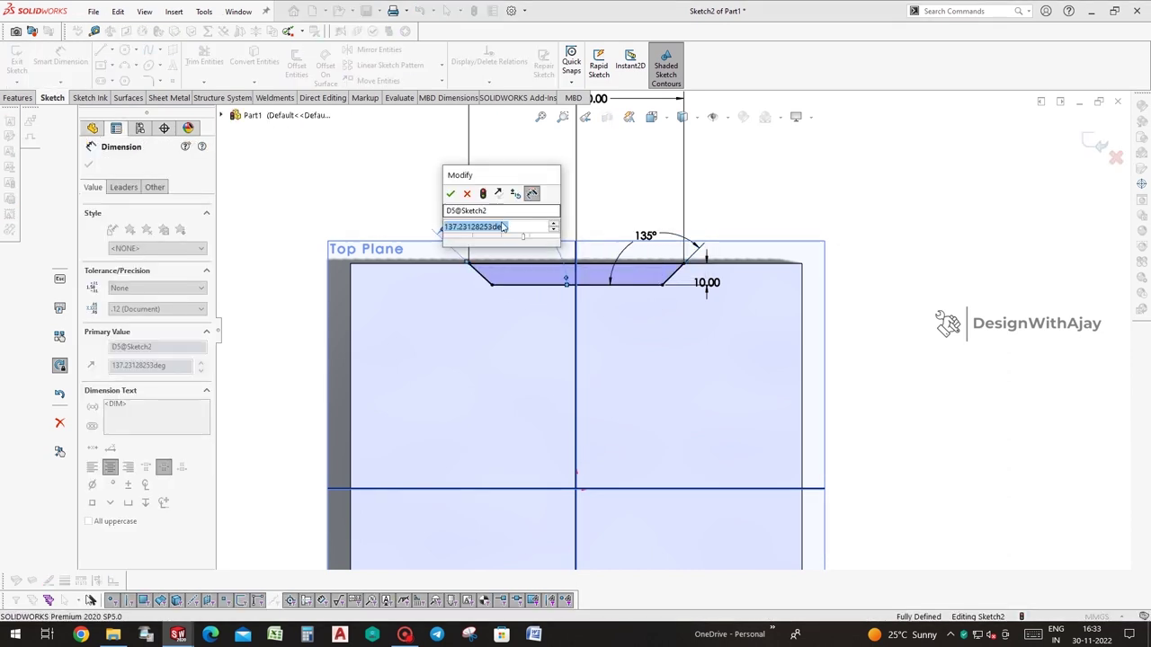
pyautogui.press('Return')
pyautogui.click(17, 97)
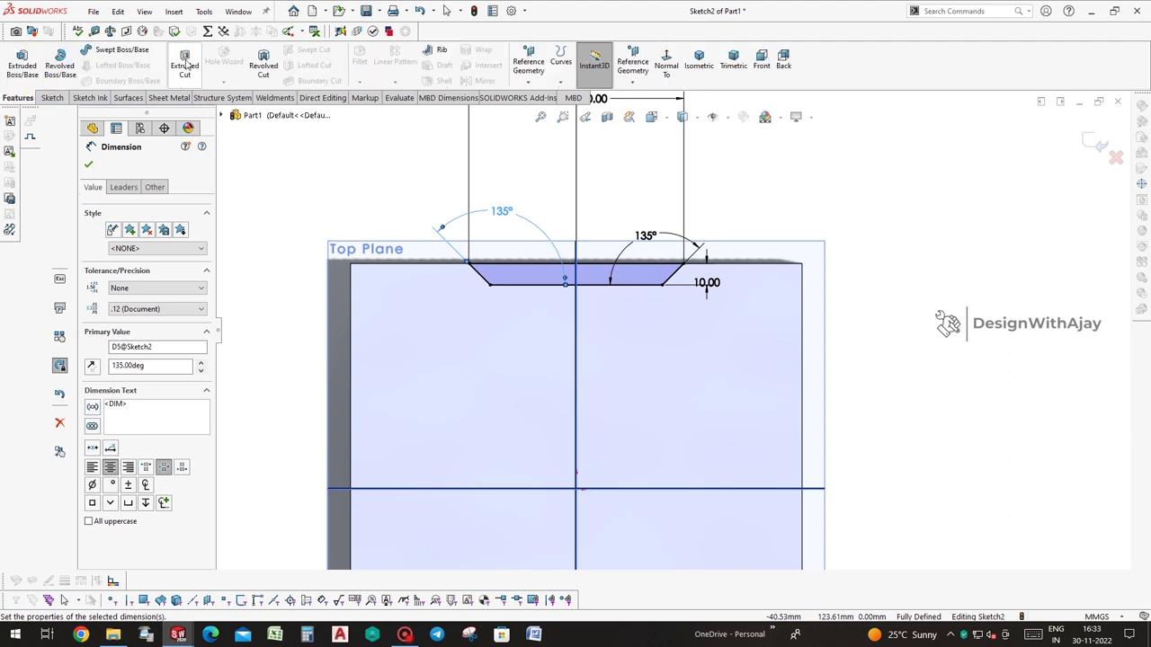
pyautogui.click(184, 64)
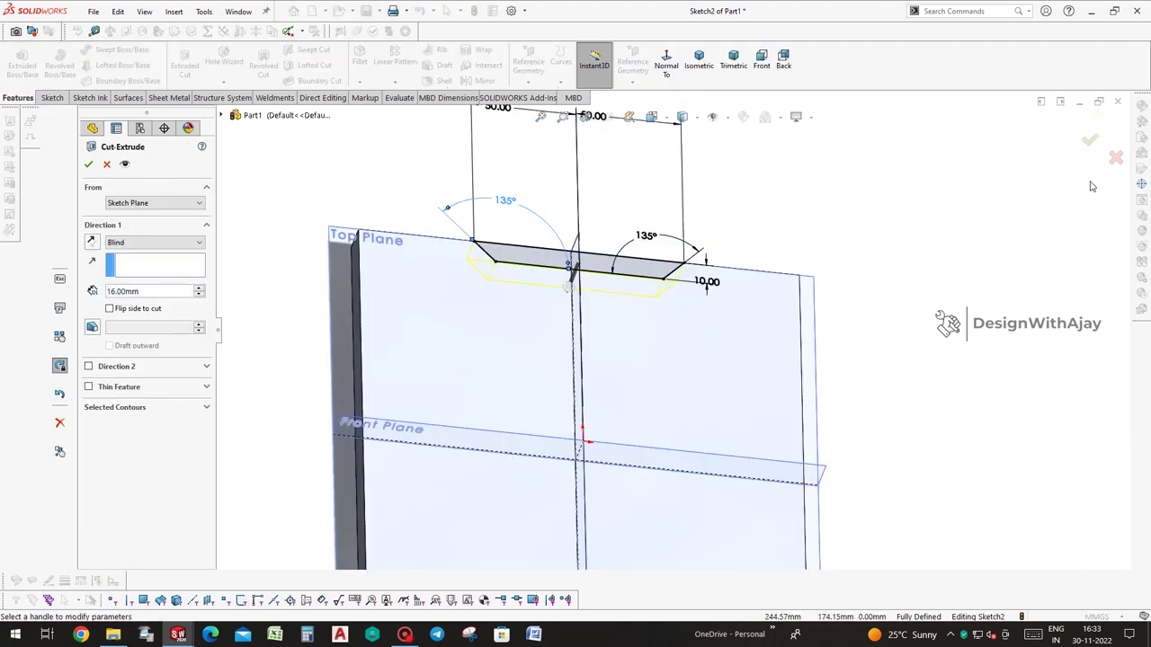
# Finish the notch cut and create Axis1 where the Right and Front Planes meet
pyautogui.click(1089, 140)
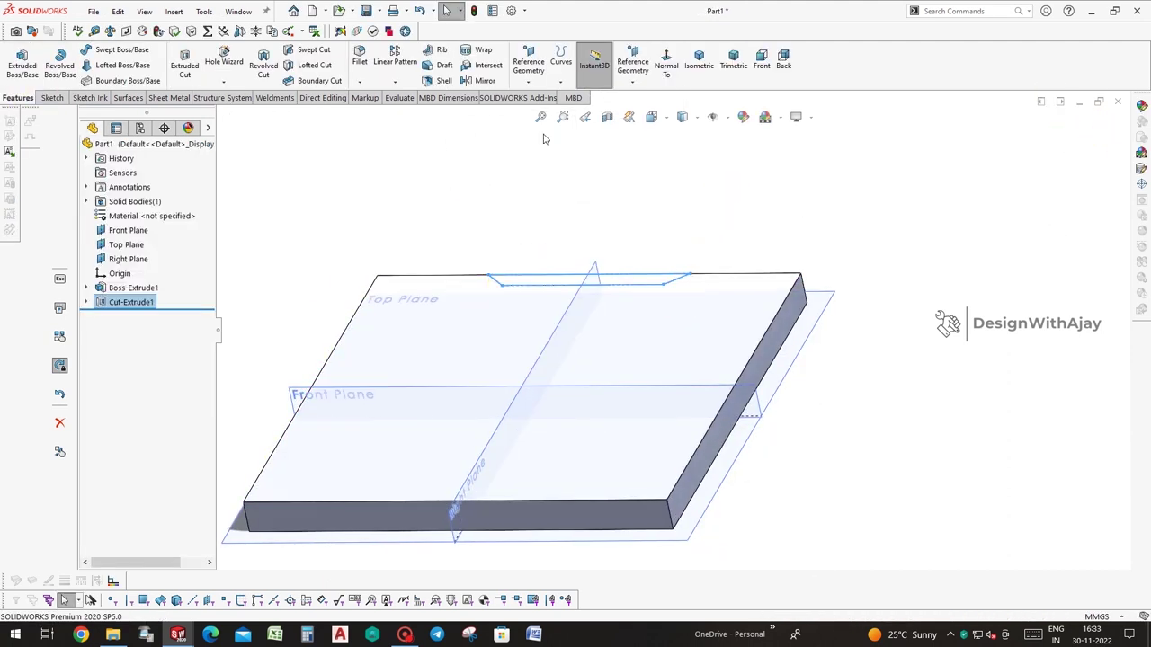
pyautogui.click(528, 77)
pyautogui.click(537, 111)
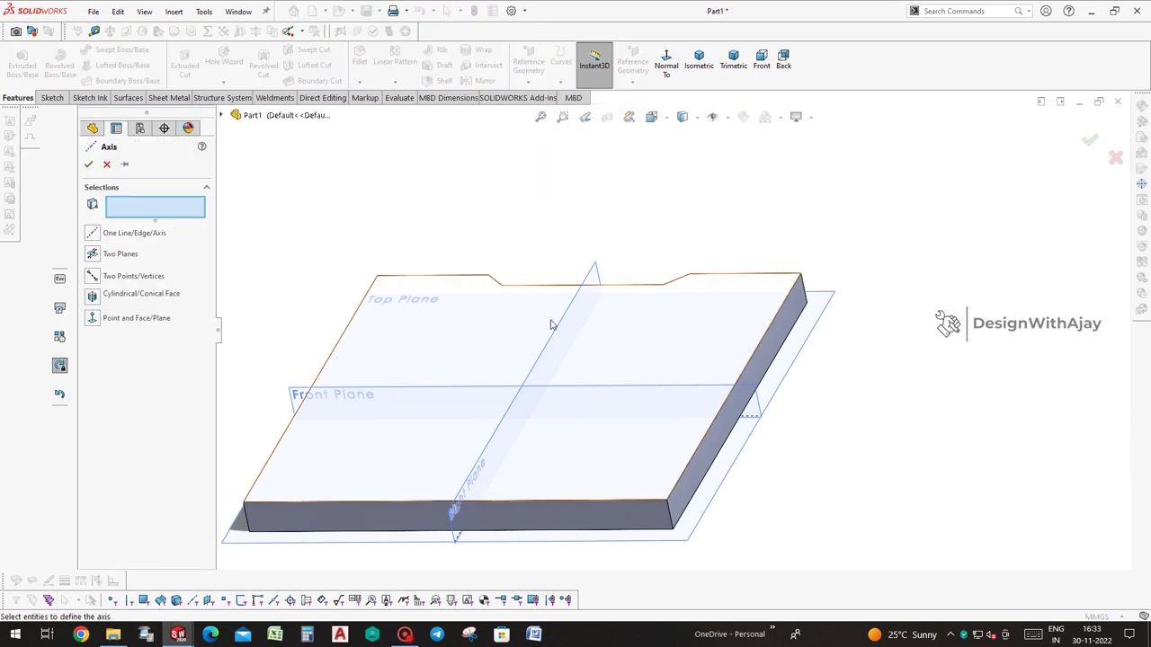
pyautogui.click(552, 336)
pyautogui.click(753, 404)
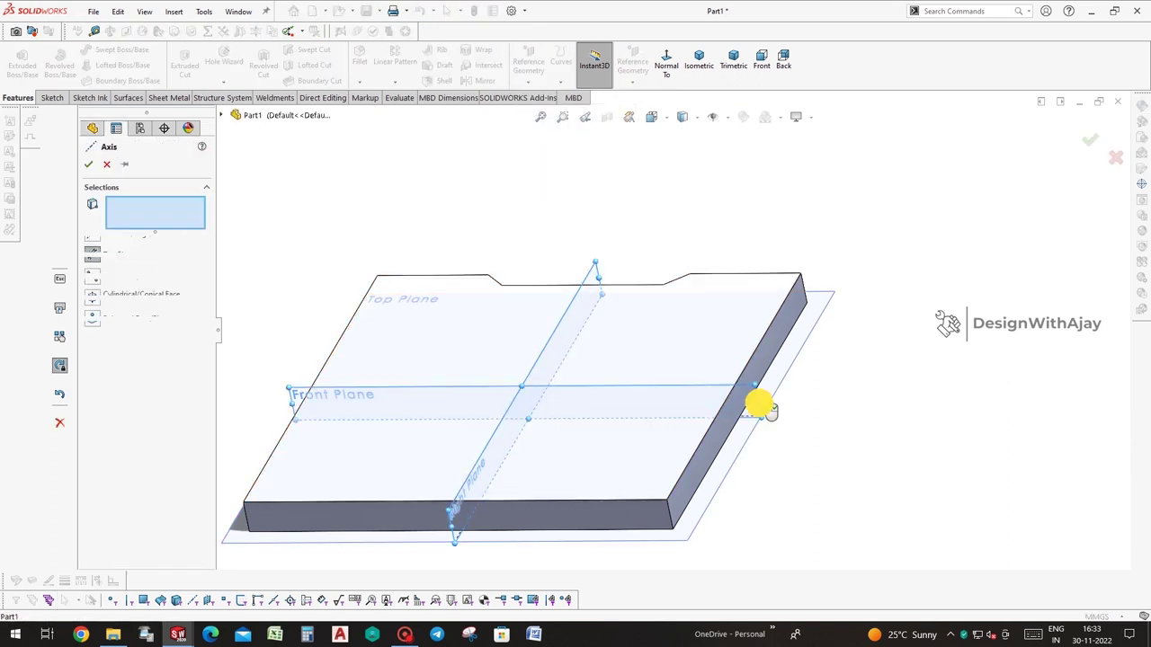
pyautogui.press('Return')
# Circular-pattern the notch cut four times around Axis1
pyautogui.moveTo(1000, 211); pyautogui.dragTo(247, 313, button='middle')
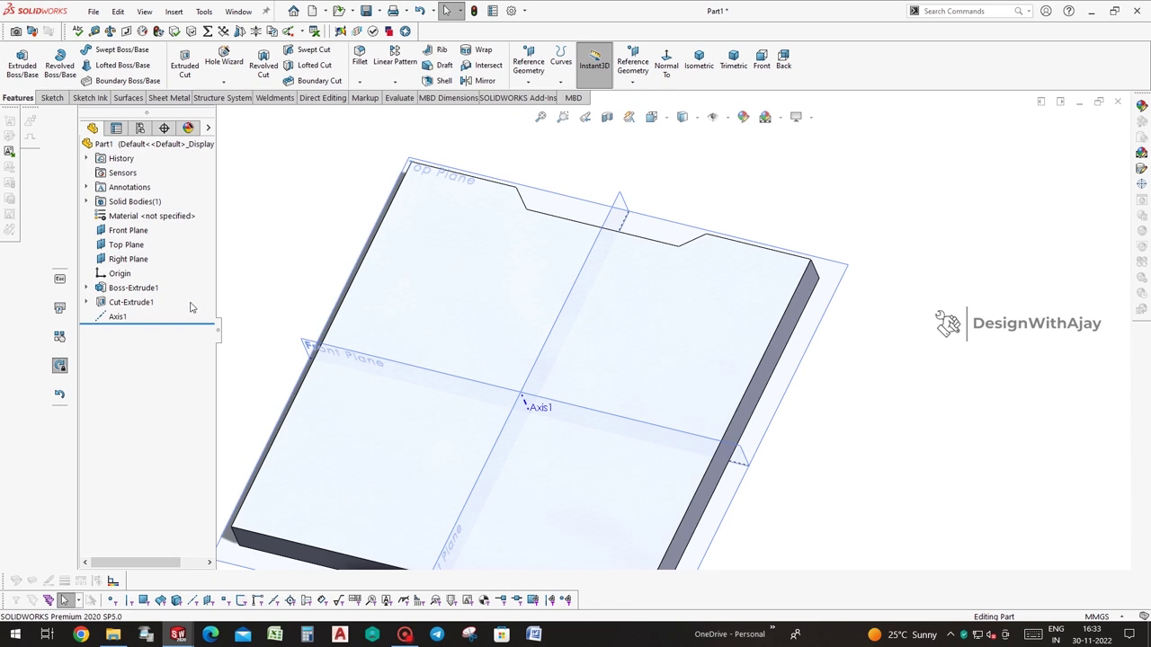
pyautogui.click(153, 304)
pyautogui.click(397, 83)
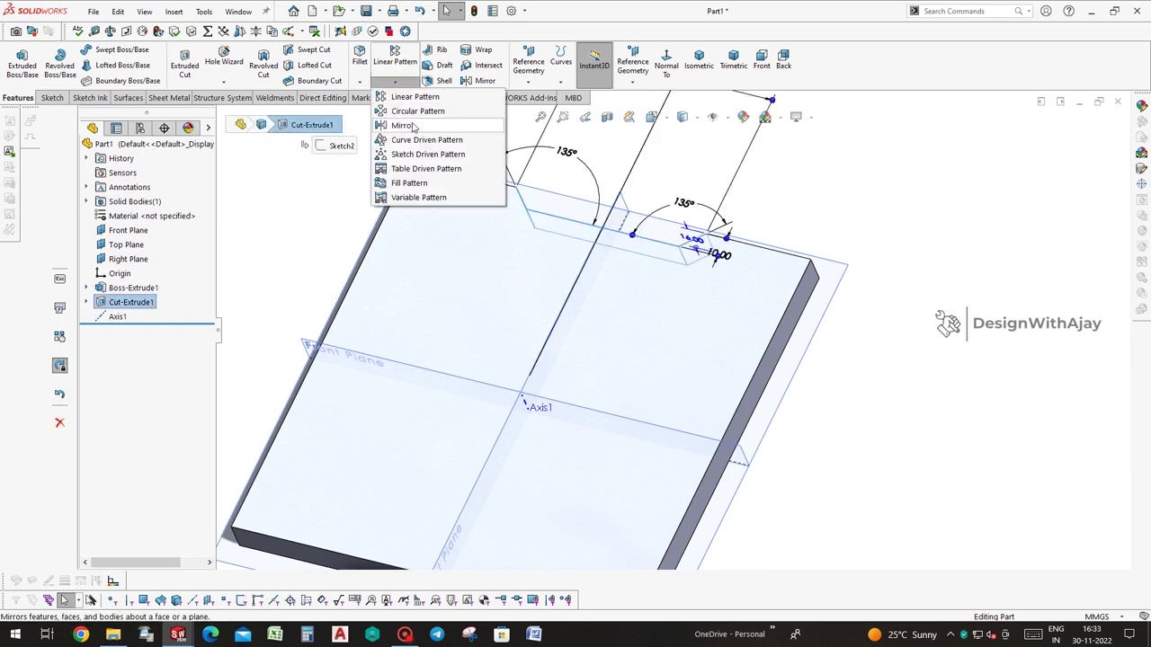
pyautogui.click(409, 110)
pyautogui.click(526, 402)
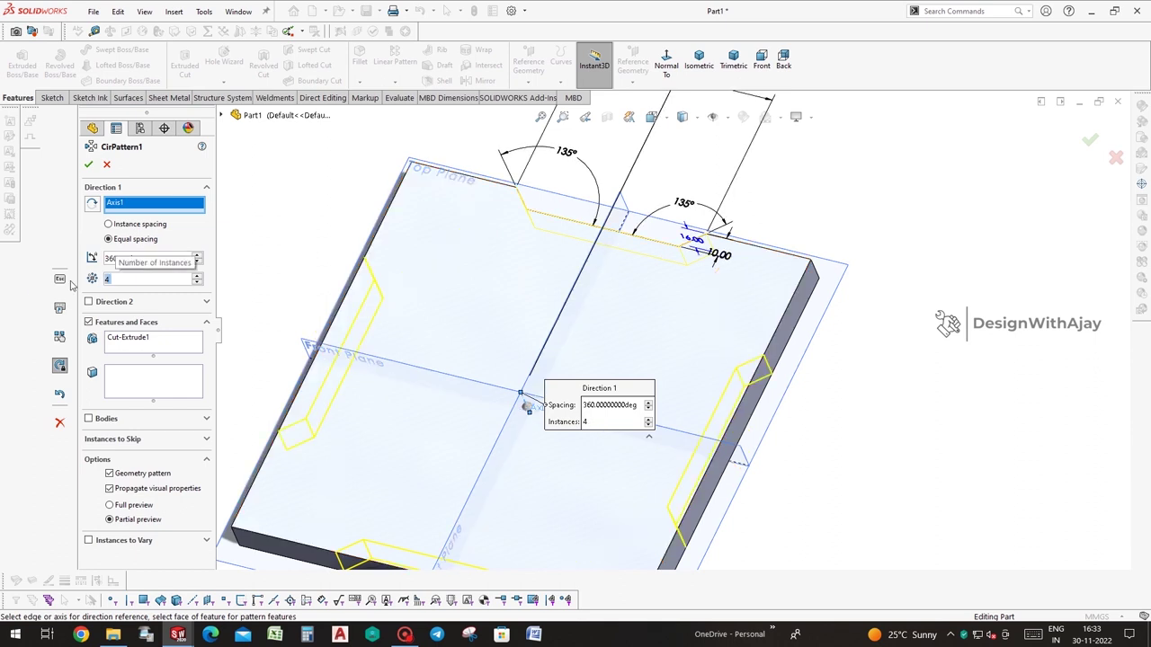
pyautogui.click(1090, 140)
pyautogui.scroll(2, 980, 279)
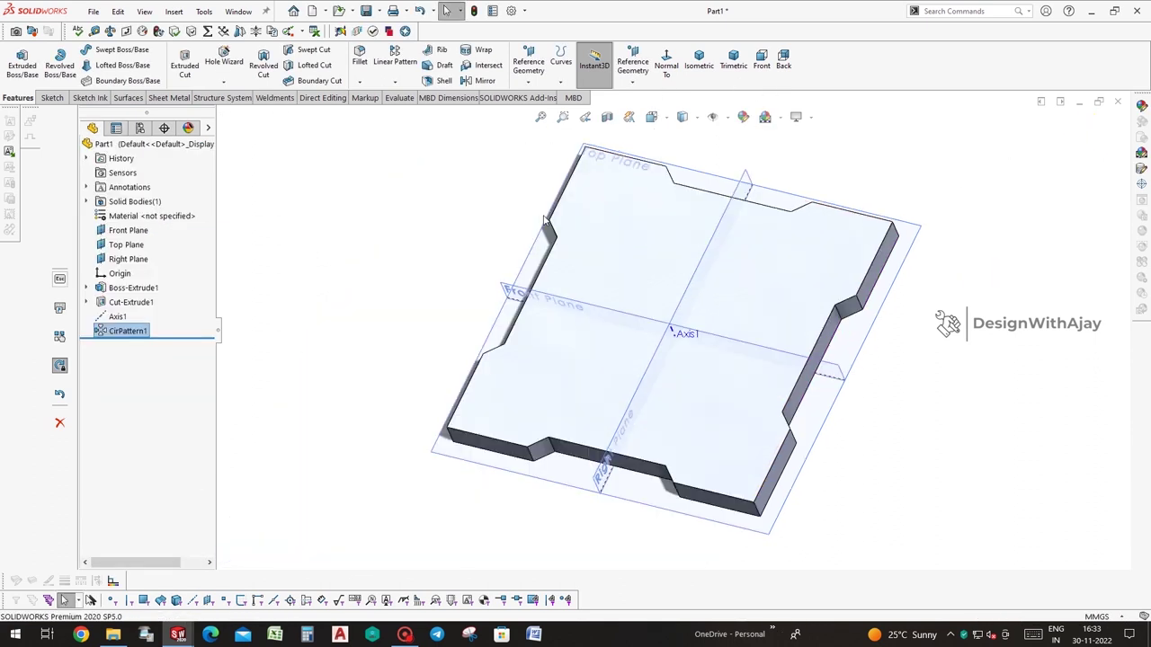
pyautogui.click(188, 79)
# Sketch a Ø14.50 circle on the plate's top face near the top-right corner
pyautogui.click(788, 252)
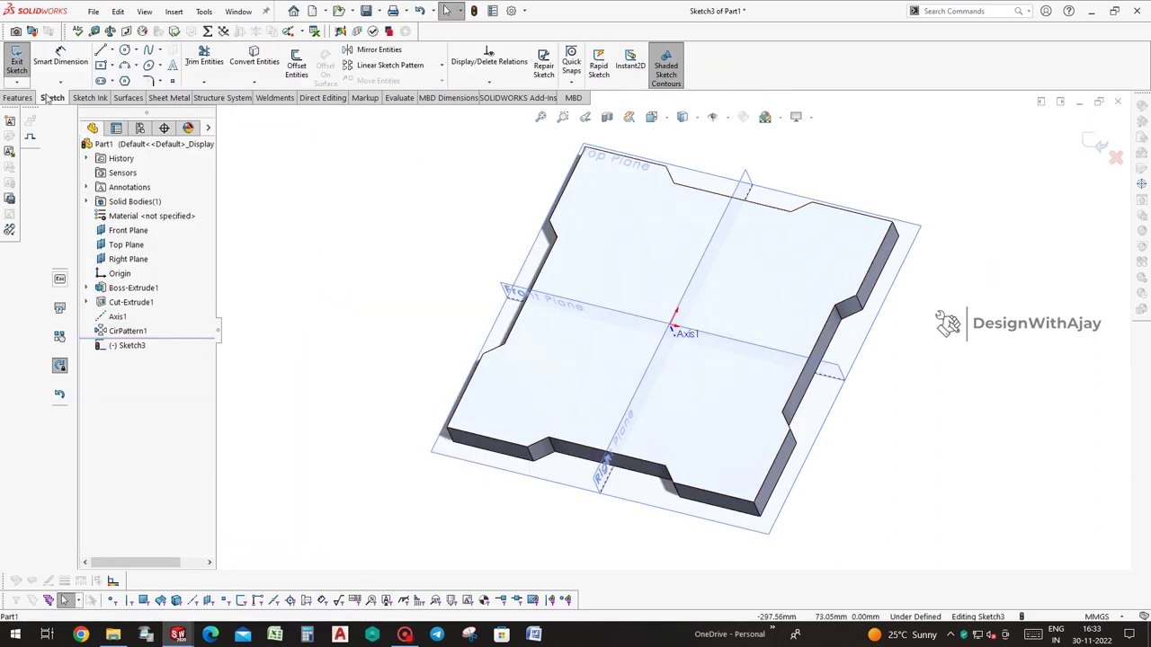
pyautogui.click(666, 61)
pyautogui.press('c')
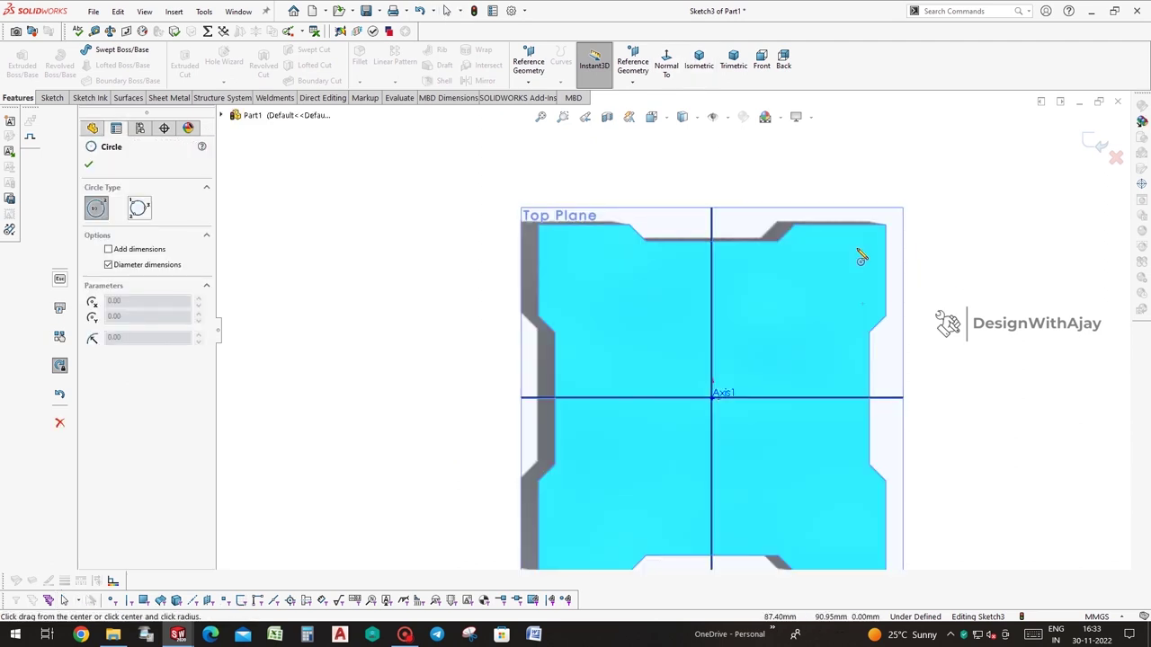
pyautogui.click(862, 241)
pyautogui.click(868, 259)
pyautogui.click(869, 235)
pyautogui.click(889, 187)
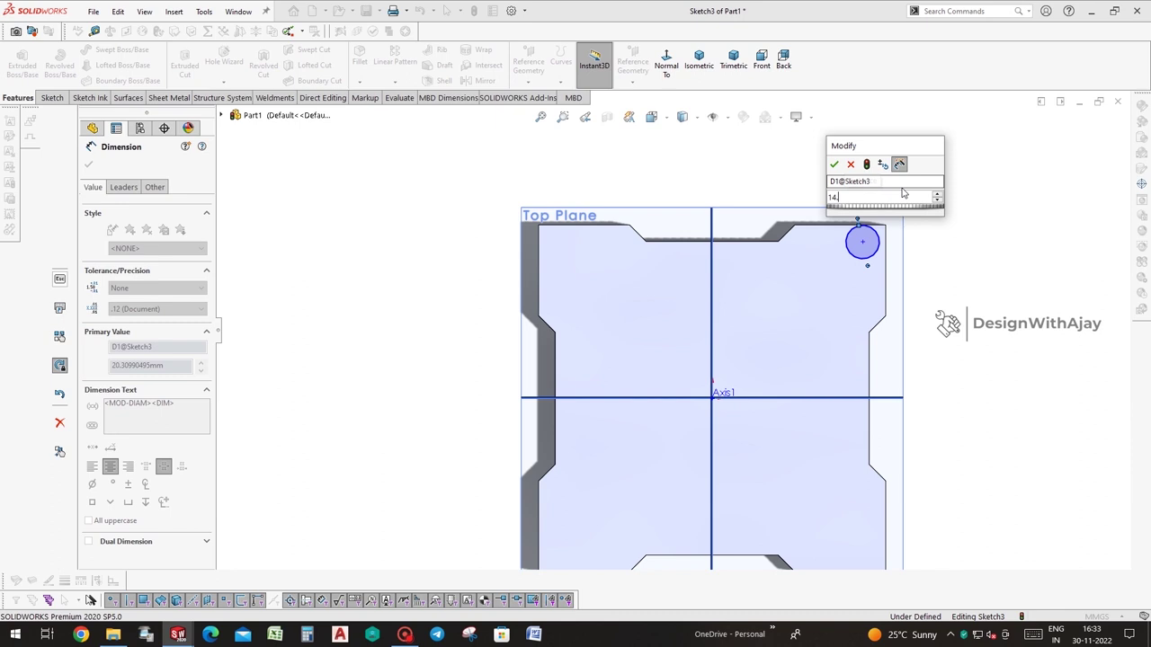
pyautogui.press('Return')
# Place the circle 90 mm from both centre axes and cut the hole through the plate
pyautogui.click(863, 241)
pyautogui.click(711, 252)
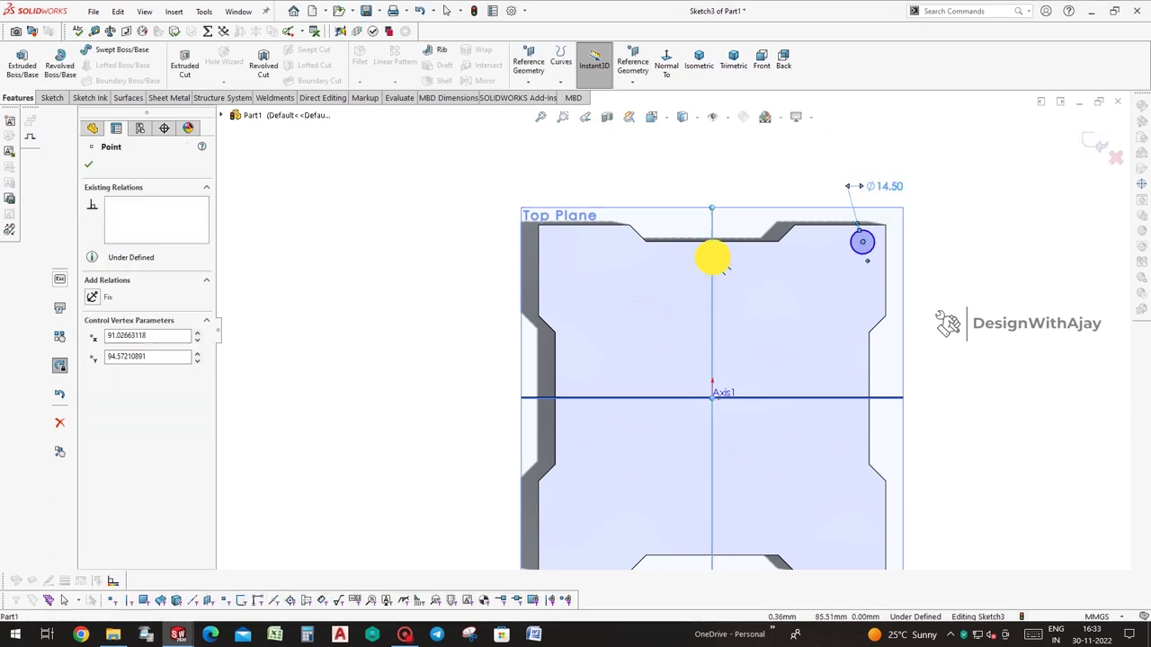
pyautogui.click(725, 181)
pyautogui.write('90')
pyautogui.press('Return')
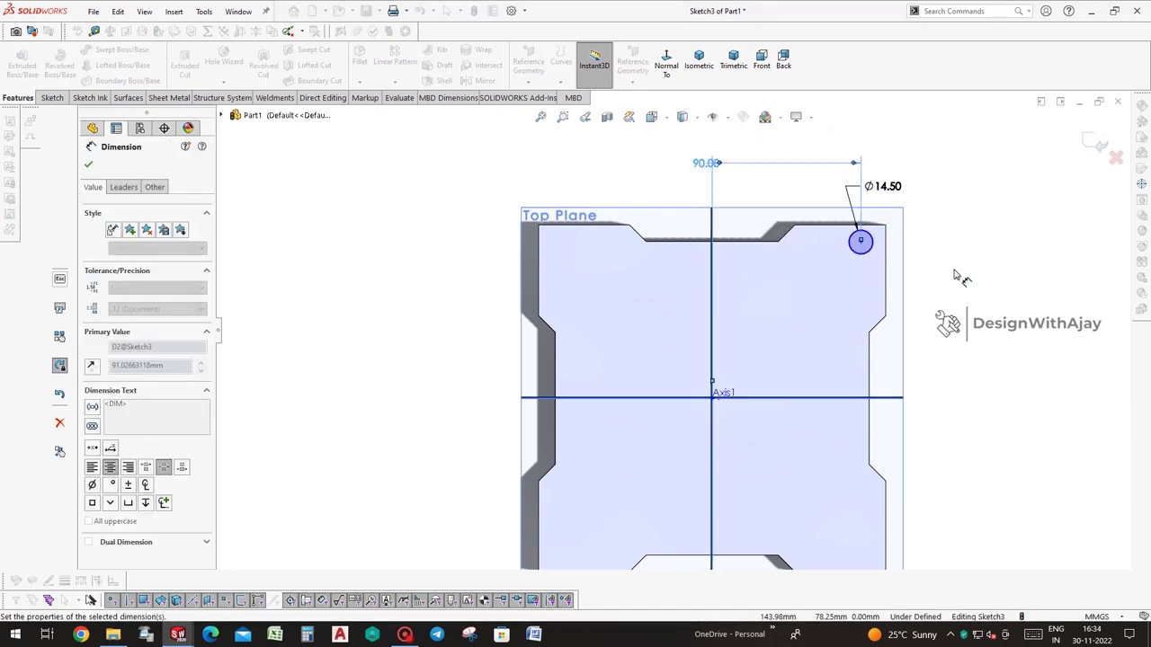
pyautogui.click(875, 398)
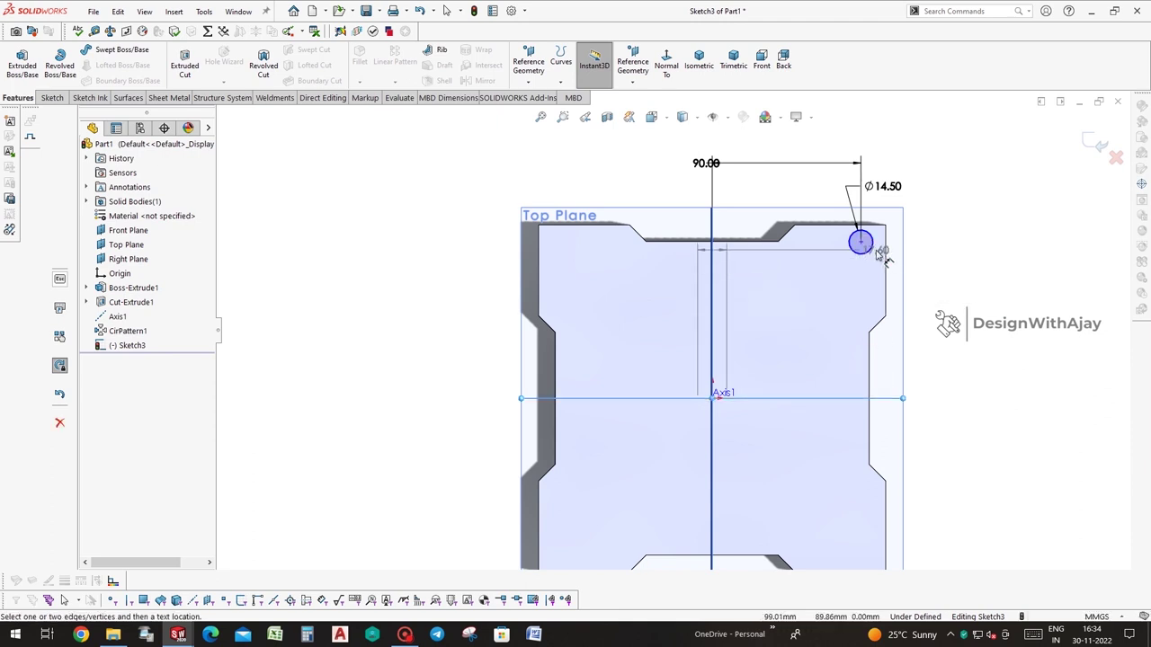
pyautogui.click(950, 281)
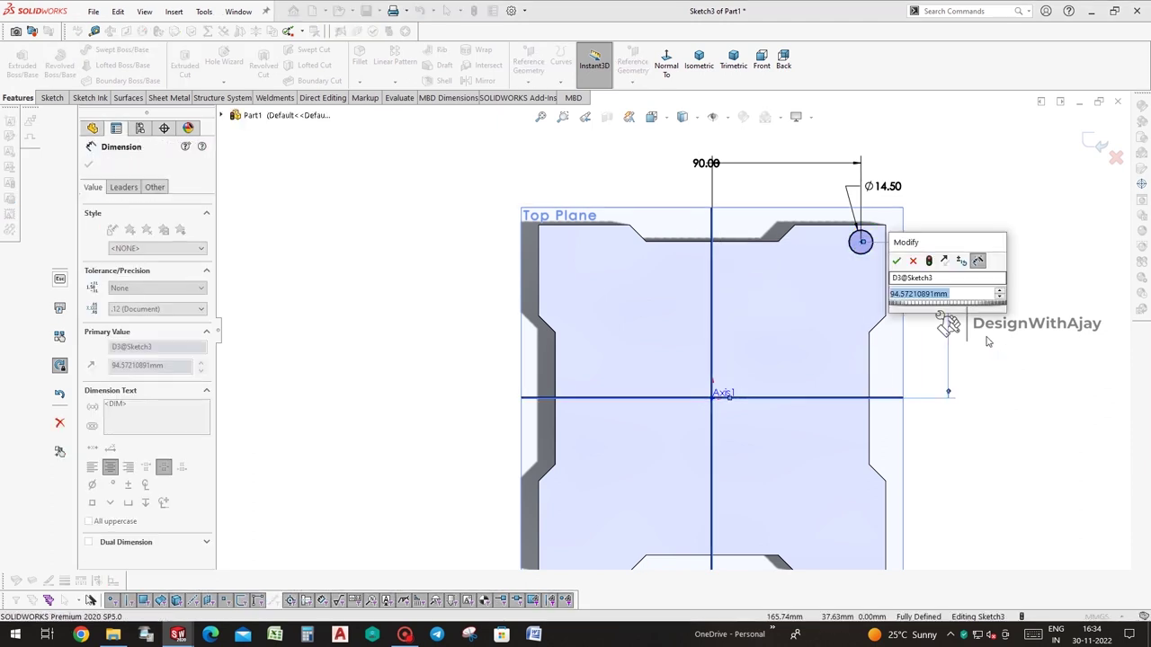
pyautogui.write('90')
pyautogui.press('Return')
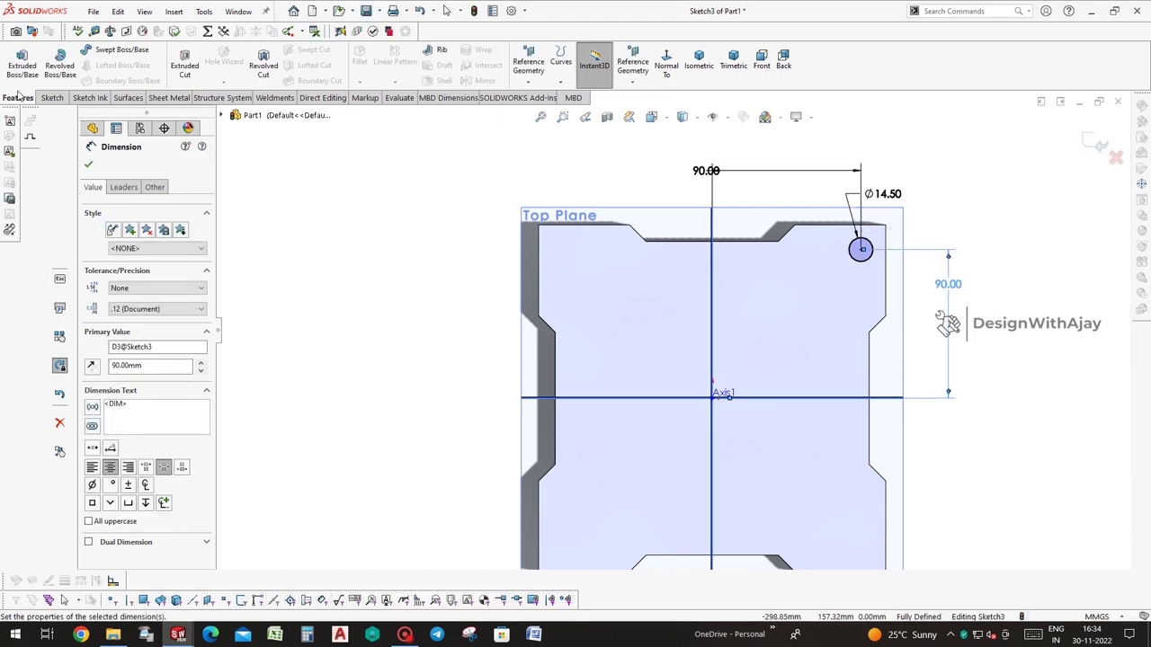
pyautogui.click(192, 71)
pyautogui.click(1090, 140)
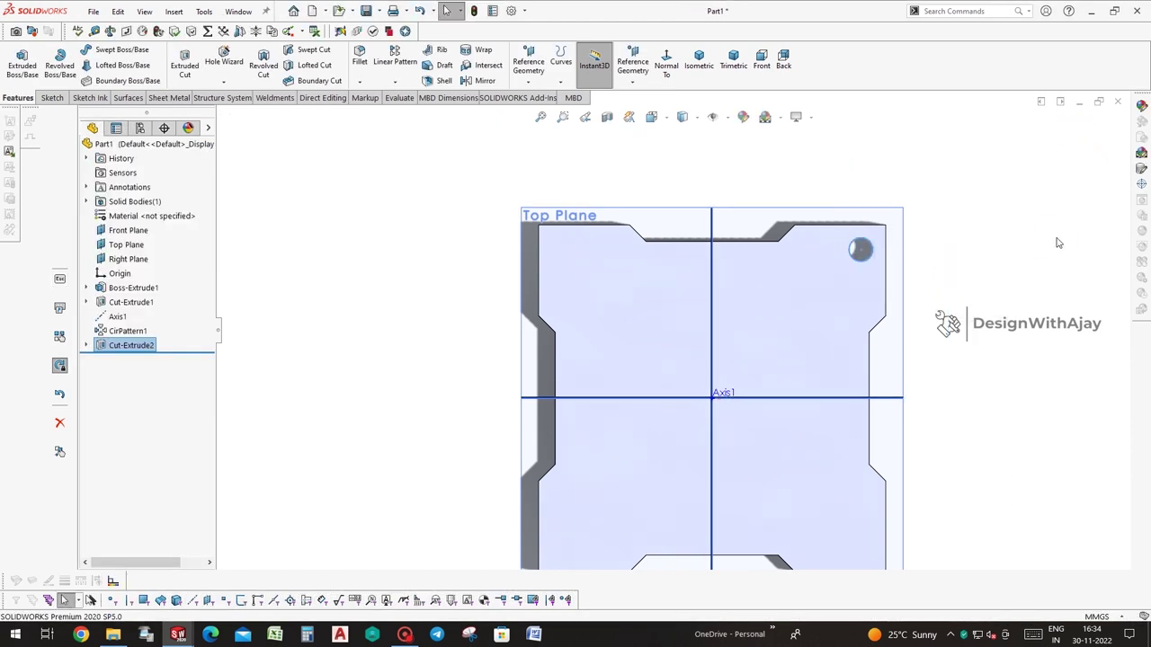
# Circular-pattern the hole about Axis1 into four corner holes
pyautogui.middleClick(1027, 334)
pyautogui.moveTo(1028, 334); pyautogui.dragTo(1001, 239, button='middle')
pyautogui.click(779, 235)
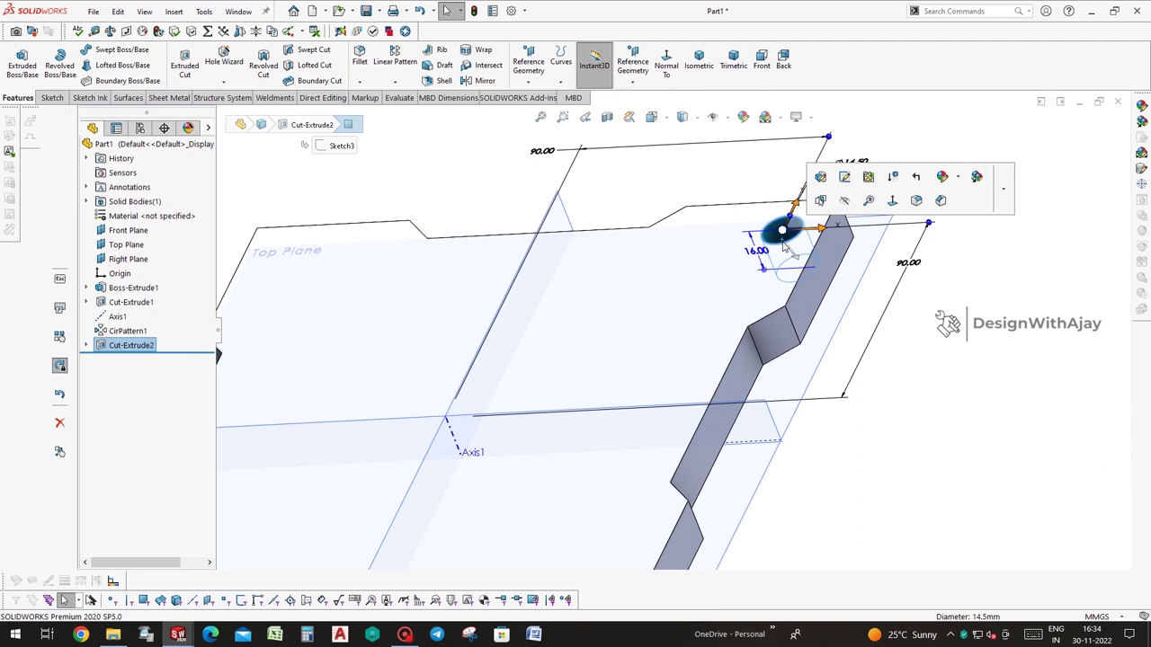
pyautogui.click(418, 82)
pyautogui.click(467, 111)
pyautogui.click(530, 409)
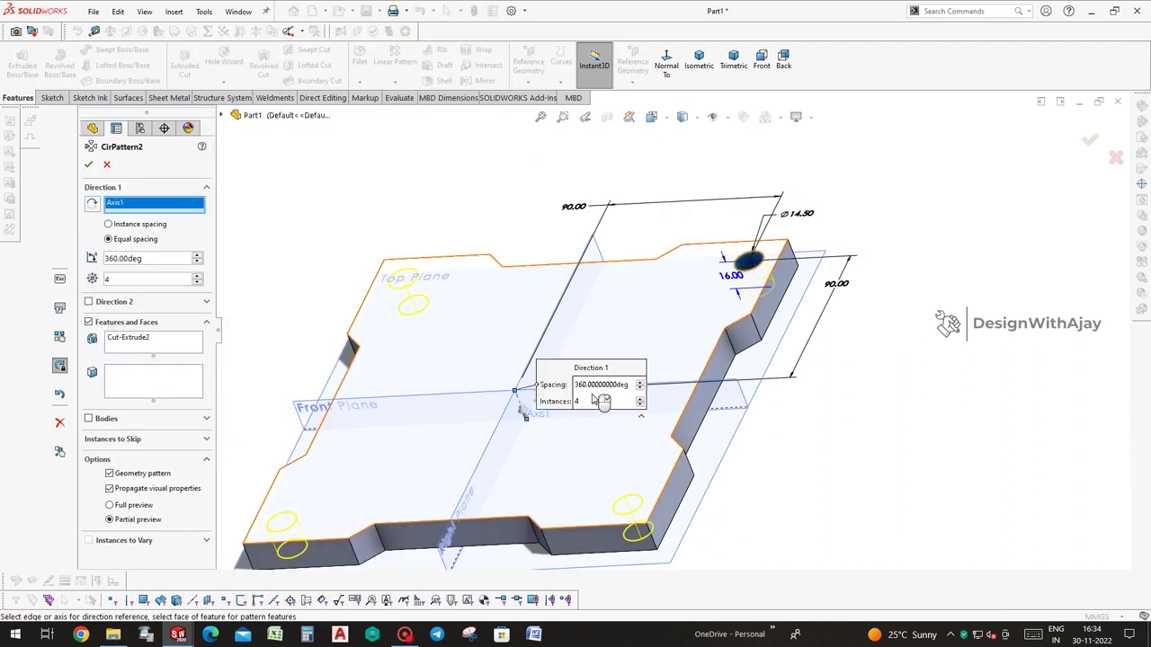
pyautogui.click(1089, 139)
pyautogui.moveTo(1032, 325); pyautogui.dragTo(1044, 329, button='middle')
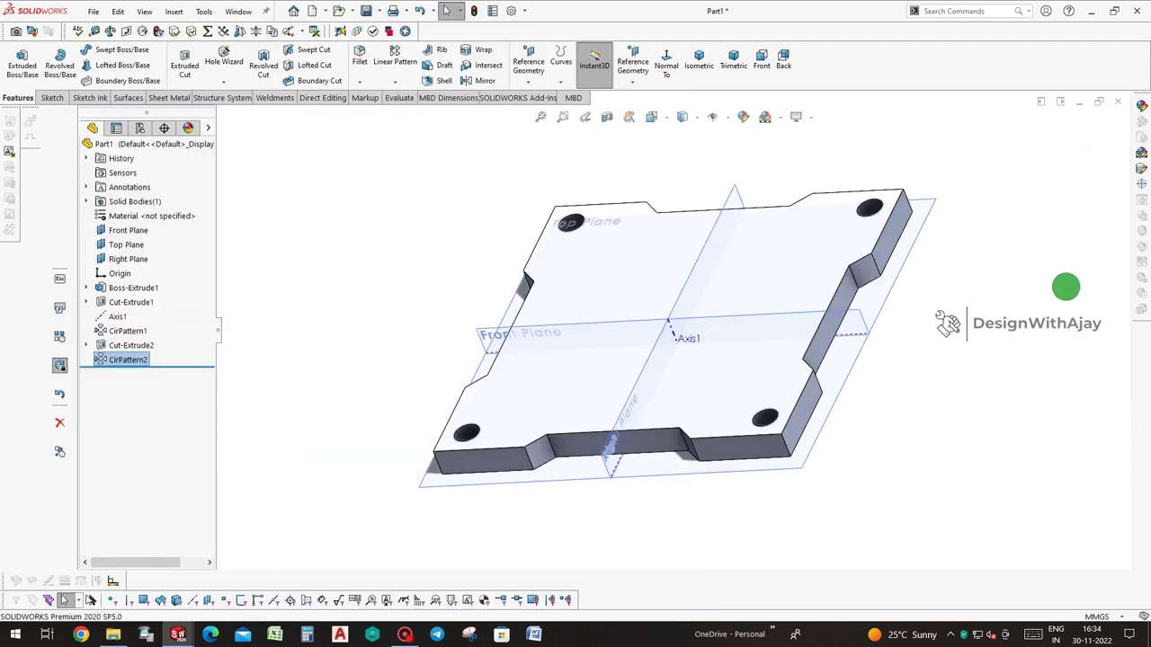
pyautogui.click(22, 63)
pyautogui.click(726, 244)
# Draw two concentric centre rectangles around the origin on the plate's top face
pyautogui.click(16, 95)
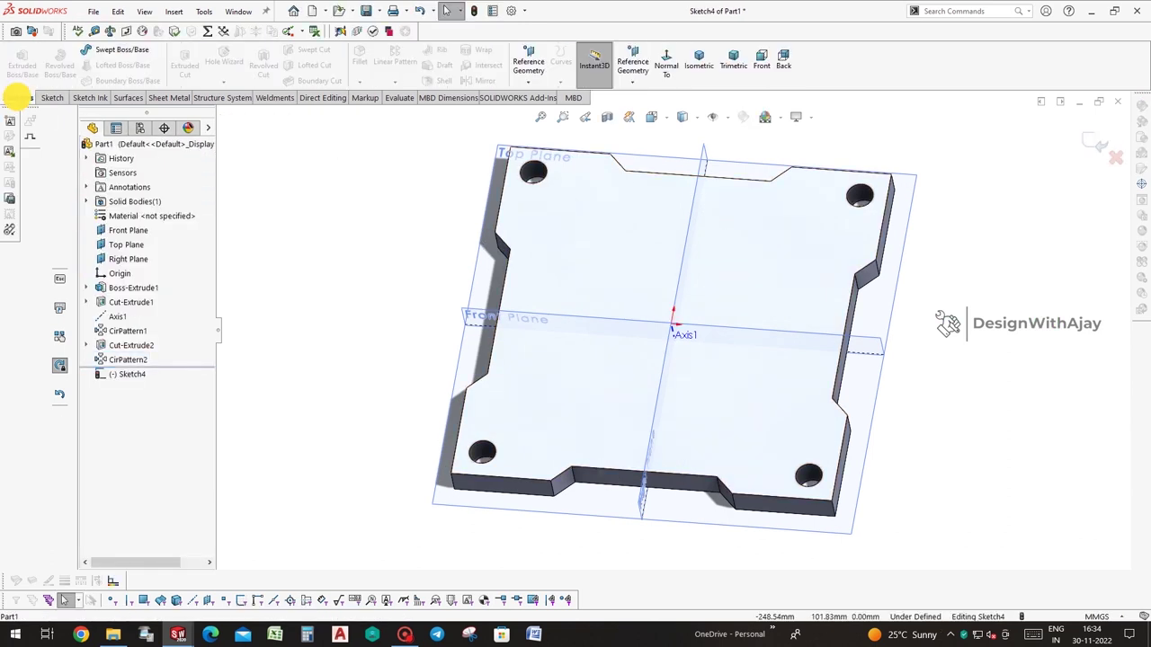
pyautogui.click(666, 65)
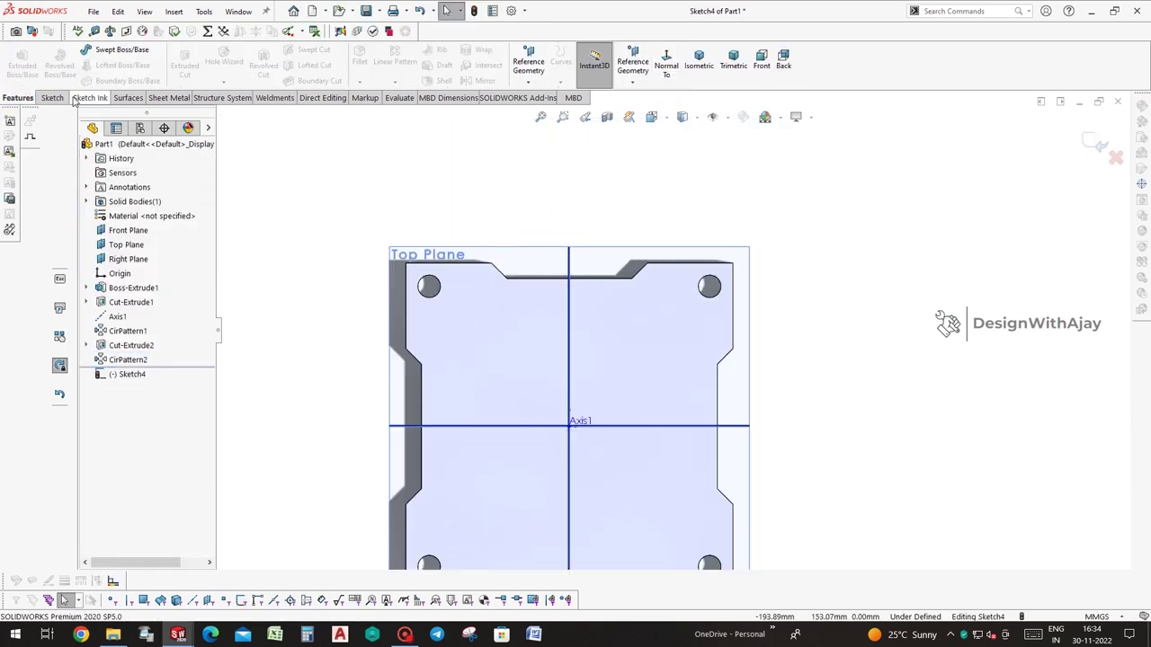
pyautogui.click(54, 98)
pyautogui.click(112, 64)
pyautogui.click(119, 95)
pyautogui.click(570, 428)
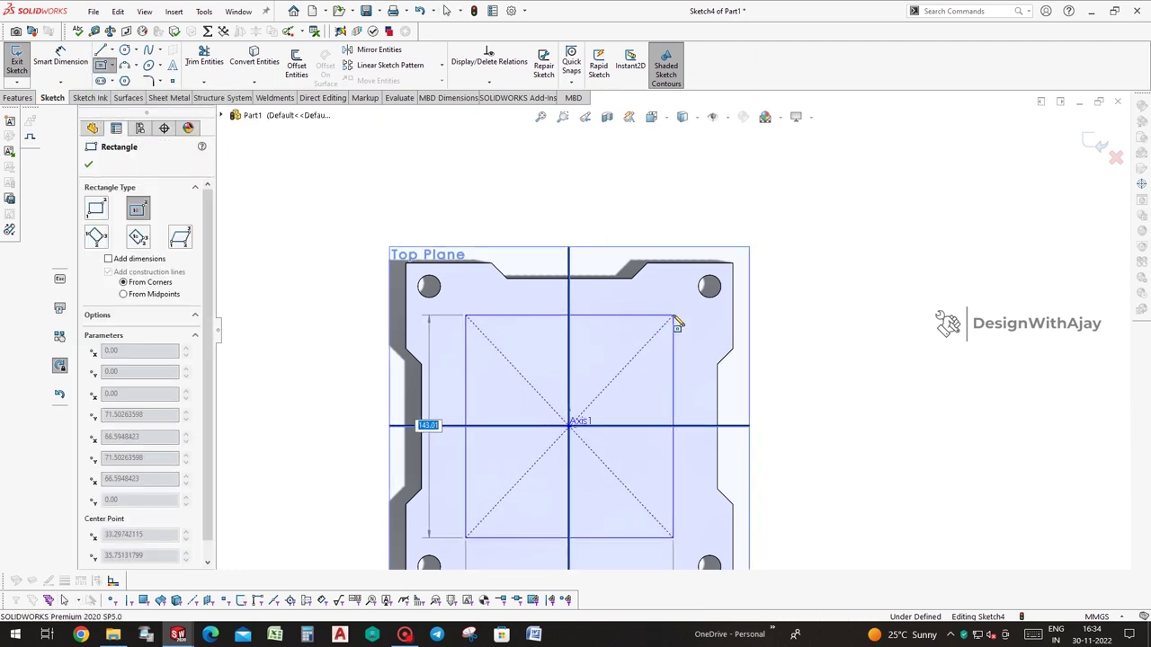
pyautogui.click(673, 315)
pyautogui.click(657, 333)
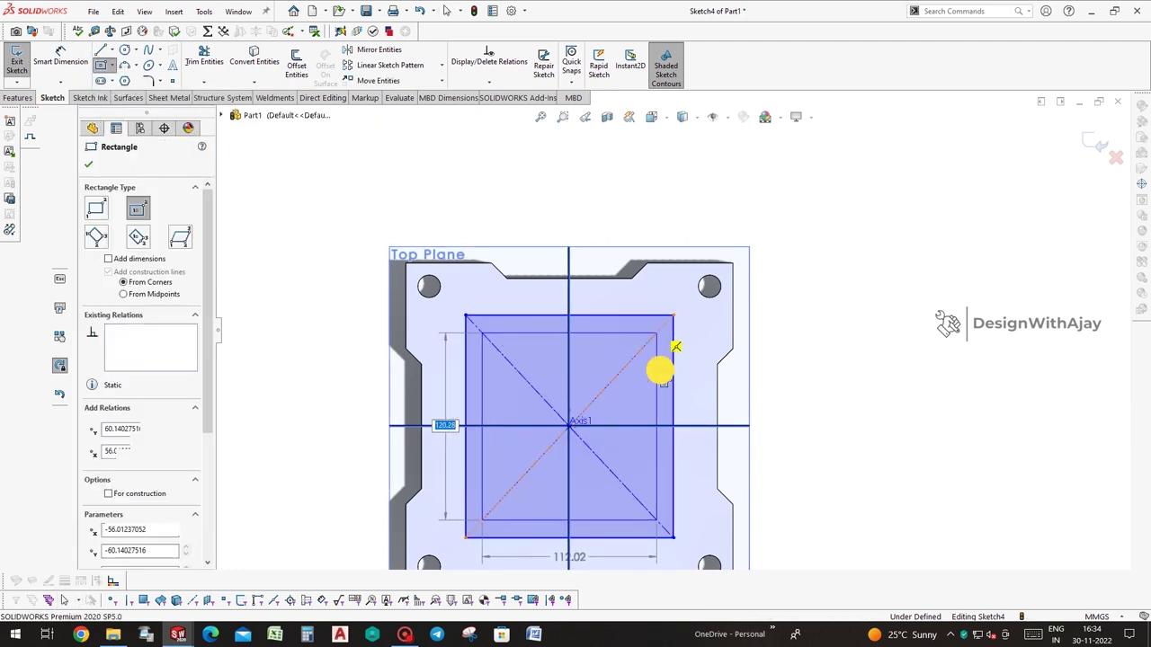
# Dimension the 14 mm wall thickness and the 155 × 155 outer square
pyautogui.click(657, 377)
pyautogui.click(674, 396)
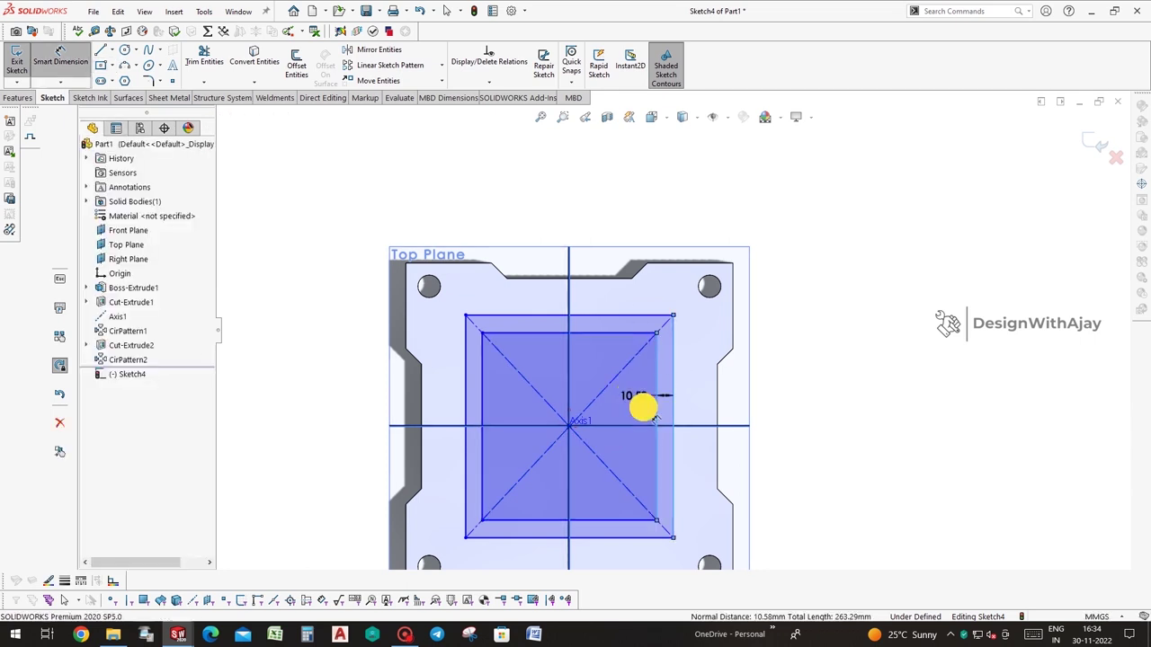
pyautogui.click(642, 404)
pyautogui.press('Return')
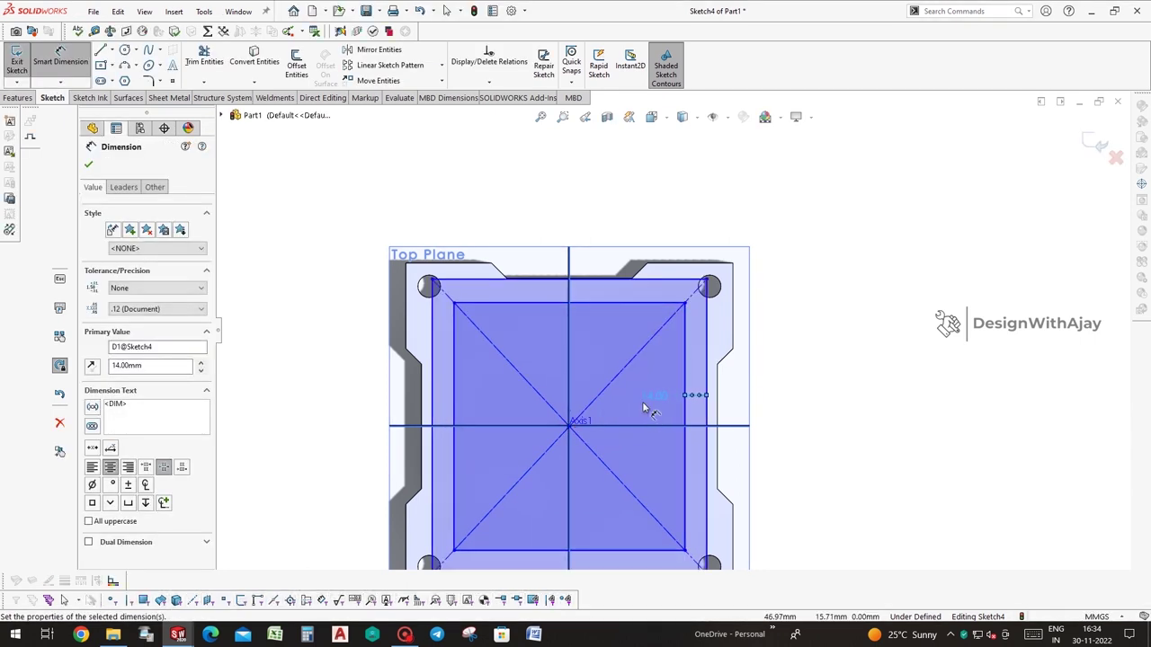
pyautogui.click(708, 355)
pyautogui.click(885, 412)
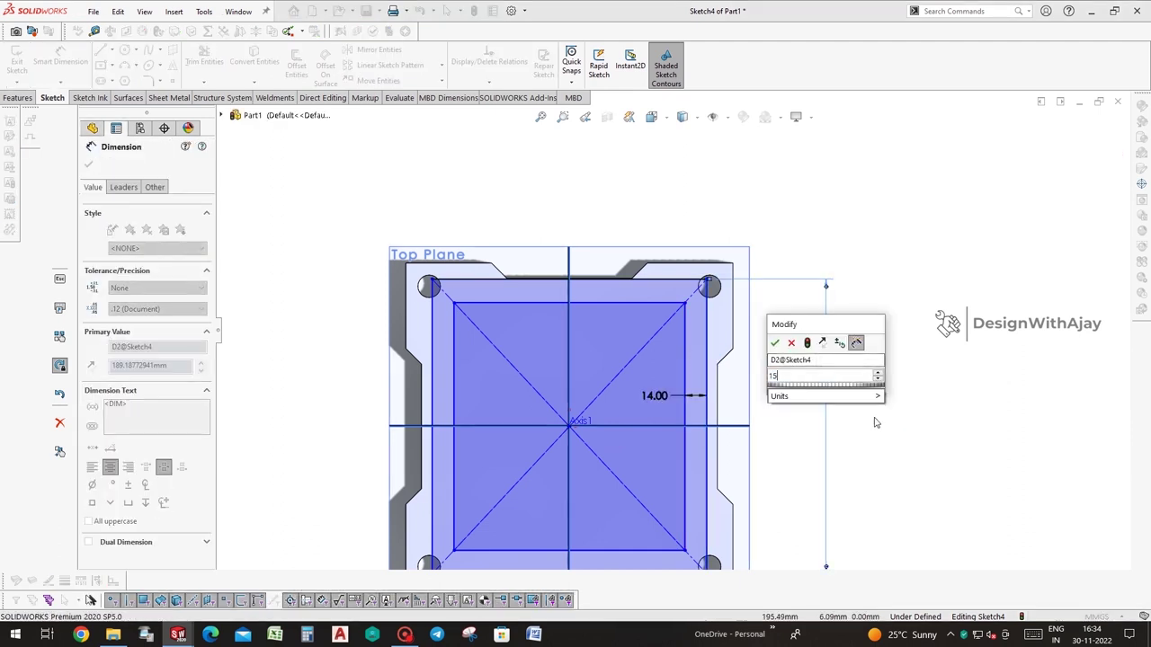
pyautogui.press('Return')
pyautogui.click(618, 486)
pyautogui.click(672, 559)
pyautogui.write('155')
pyautogui.press('Return')
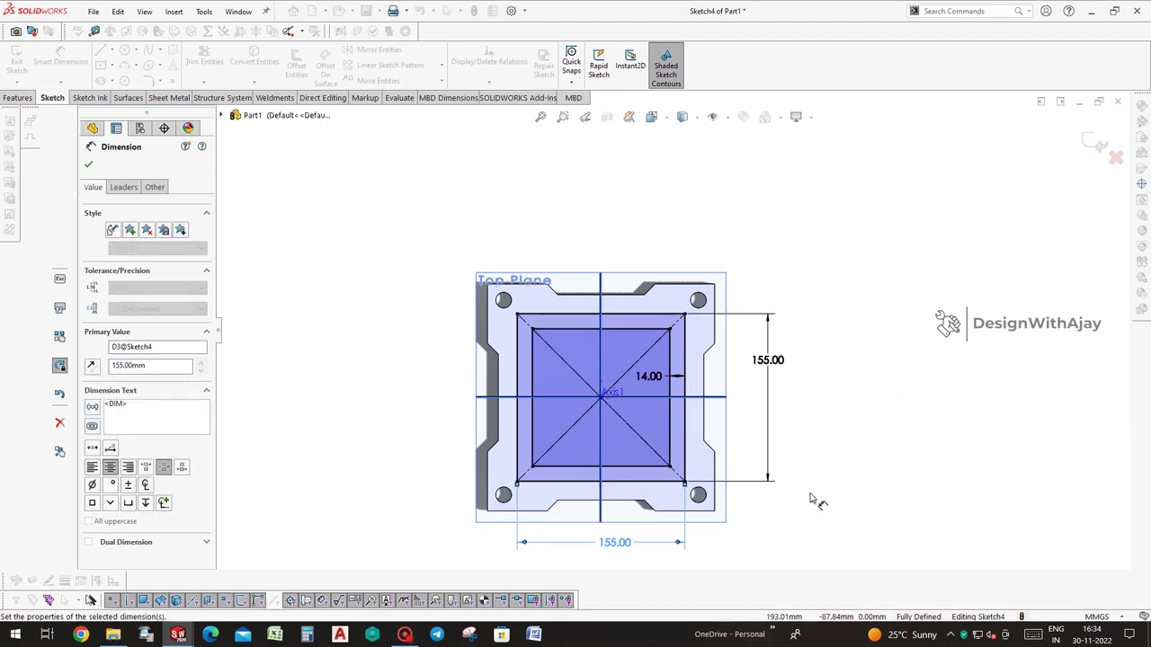
pyautogui.press('f')
# Extrude the square ring 150 mm to form the tube
pyautogui.click(16, 97)
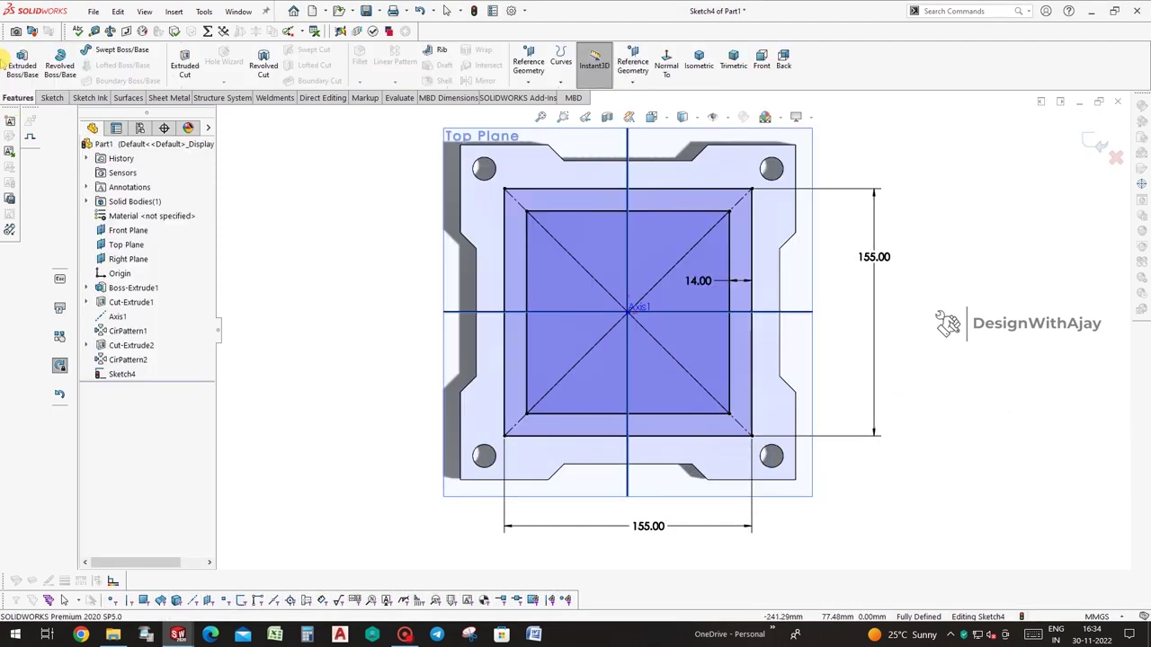
pyautogui.click(17, 63)
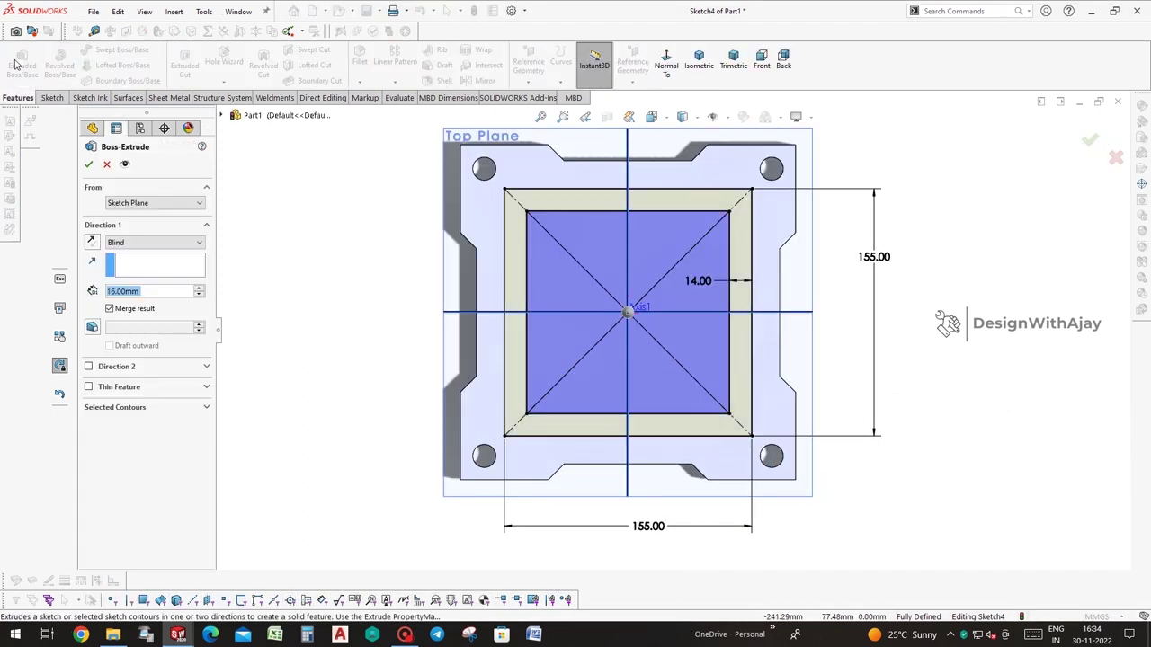
pyautogui.write('150')
pyautogui.press('Return')
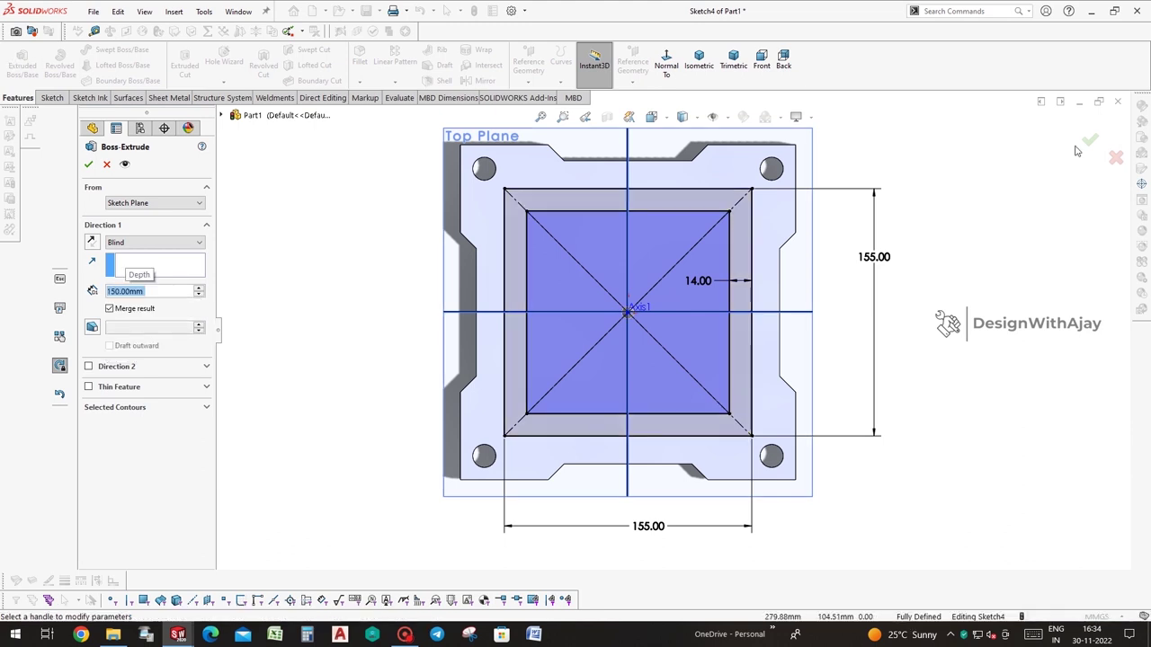
pyautogui.click(1086, 142)
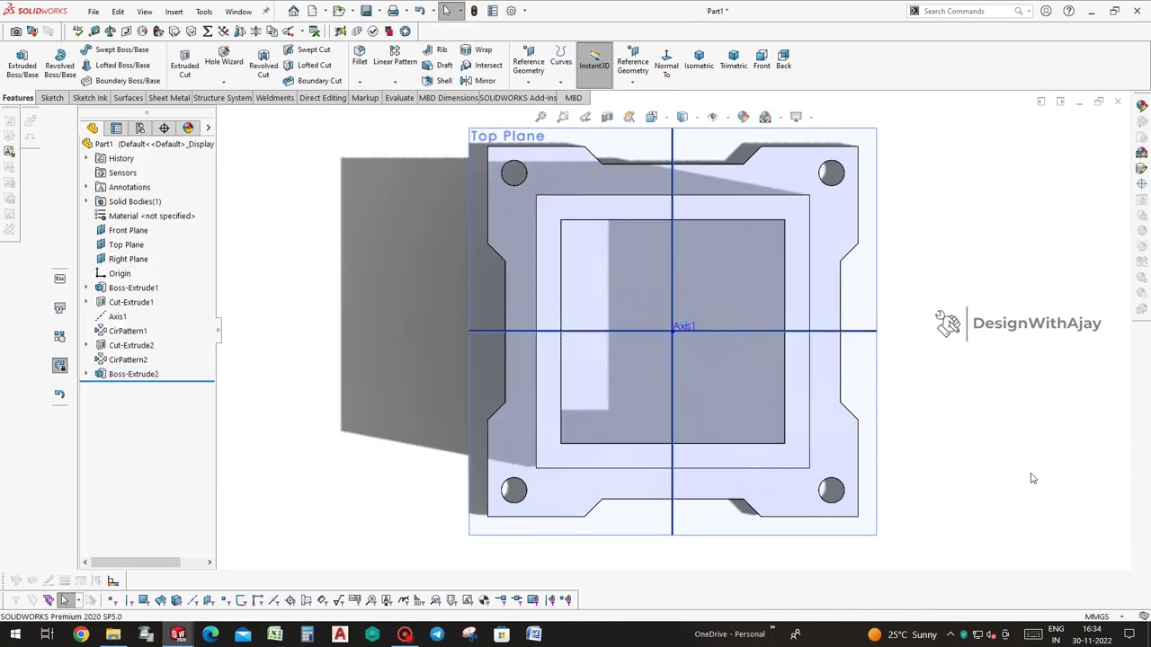
pyautogui.moveTo(841, 471); pyautogui.dragTo(795, 493, button='middle')
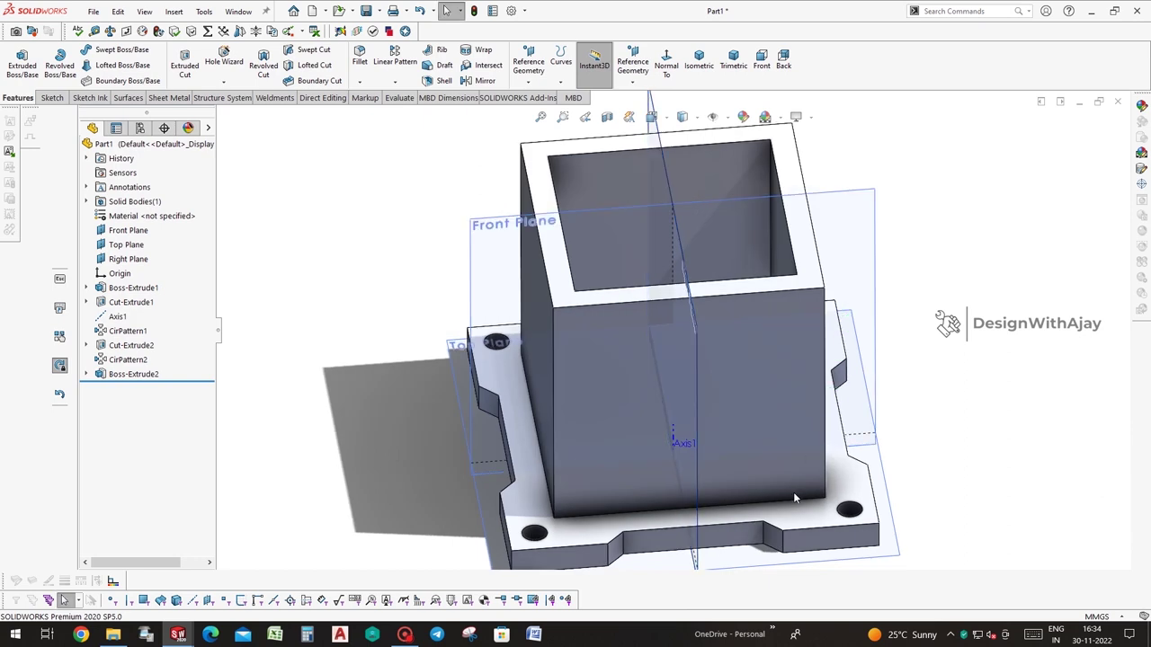
# Start an 8 mm fillet on the tube-to-base edge and add the nearby tube edges
pyautogui.click(790, 500)
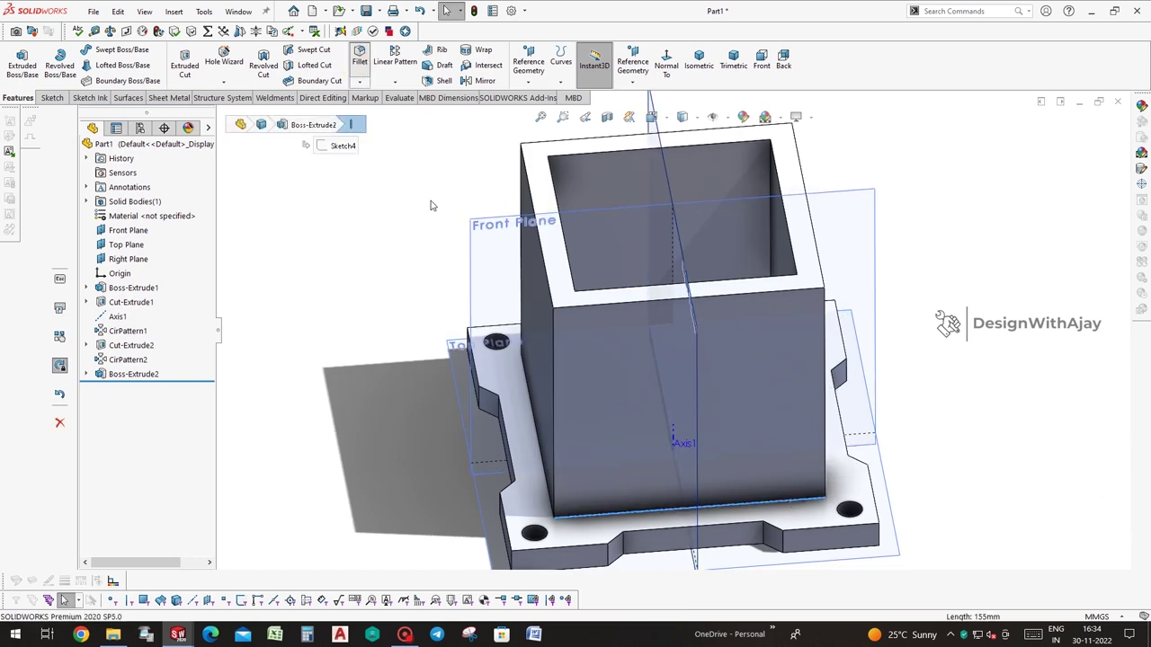
pyautogui.click(358, 59)
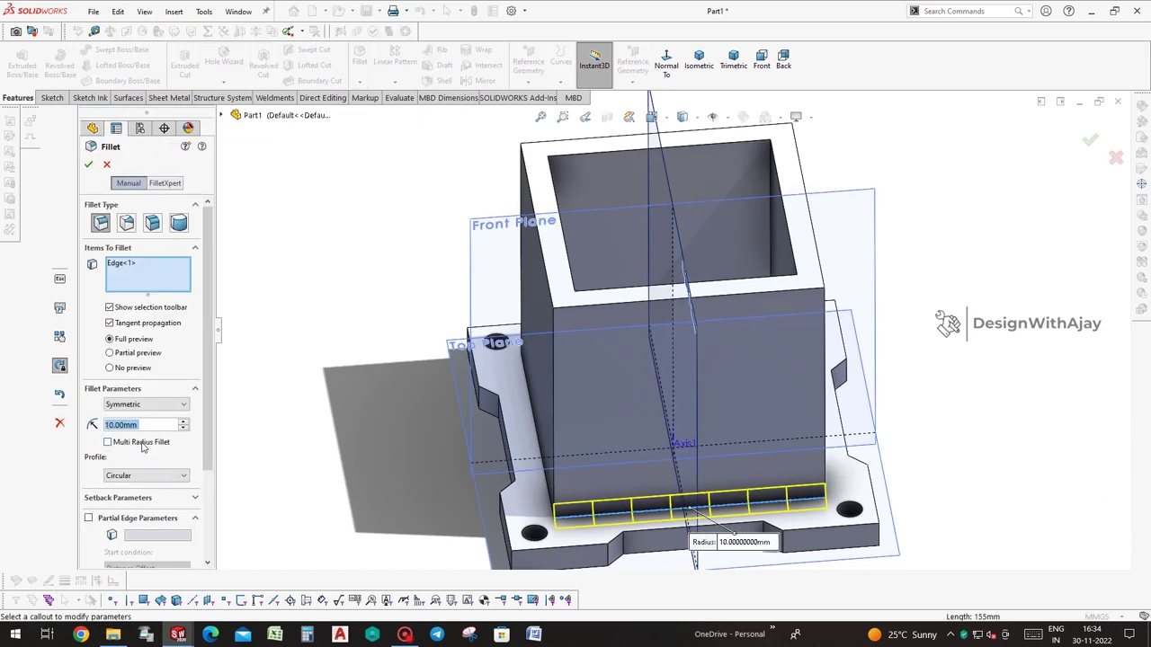
pyautogui.write('8')
pyautogui.moveTo(488, 449)
pyautogui.mouseDown(button='middle')
pyautogui.moveTo(541, 457)
pyautogui.moveTo(829, 436)
pyautogui.mouseUp(button='middle')
pyautogui.click(541, 458)
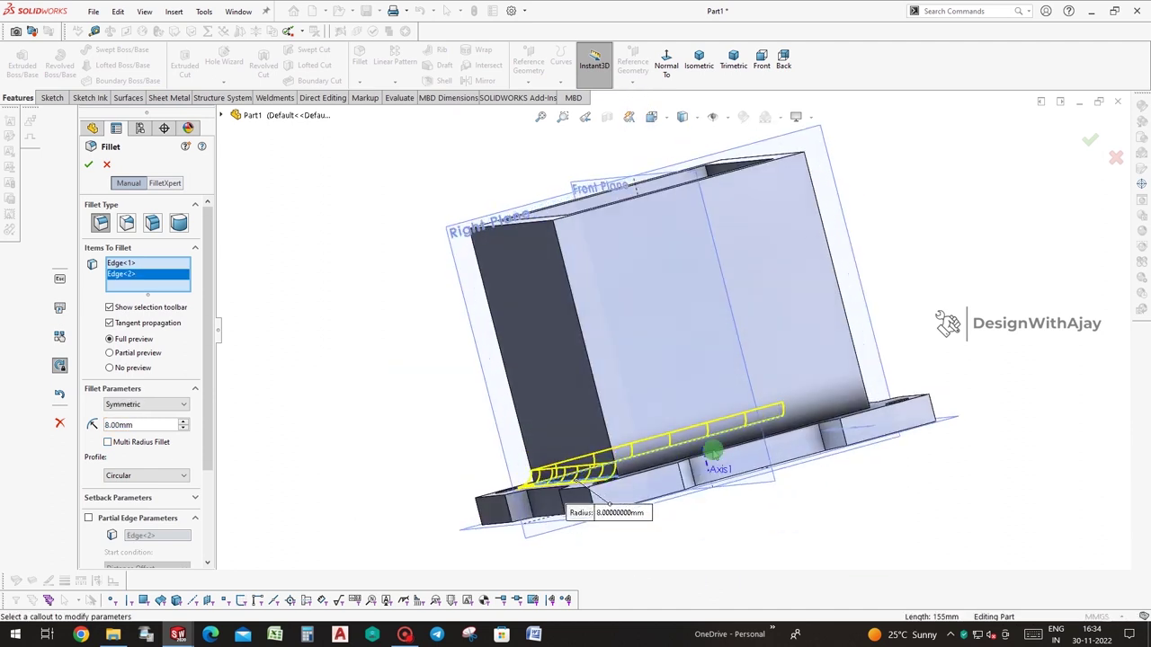
pyautogui.click(849, 435)
pyautogui.moveTo(830, 506); pyautogui.dragTo(853, 368, button='middle')
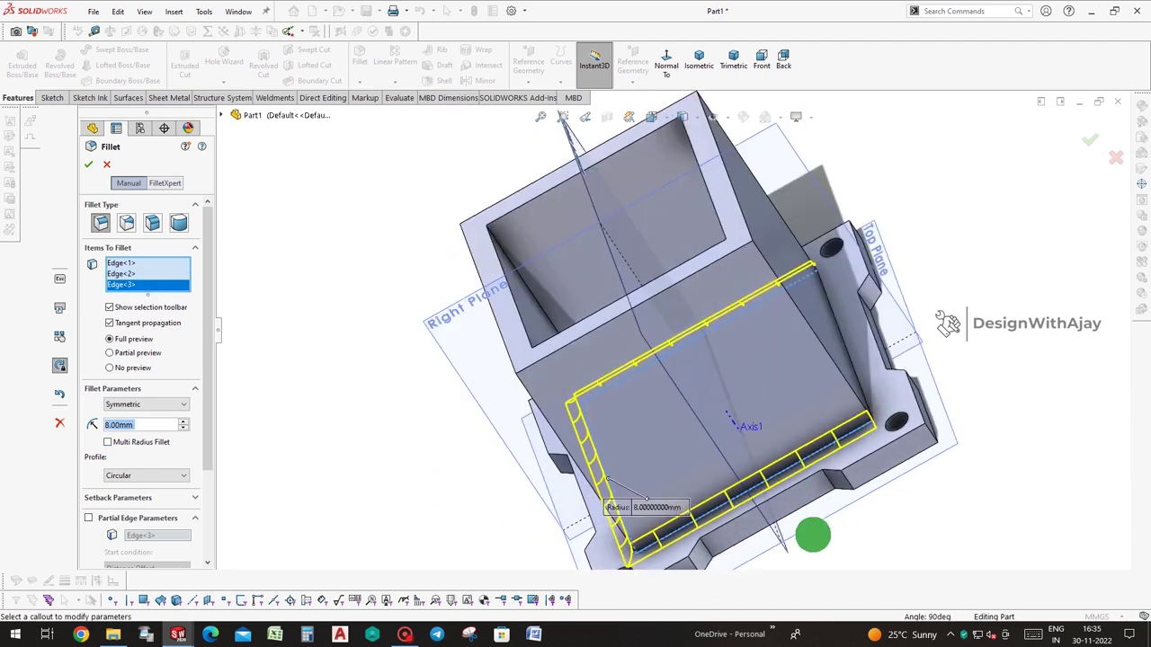
pyautogui.click(852, 368)
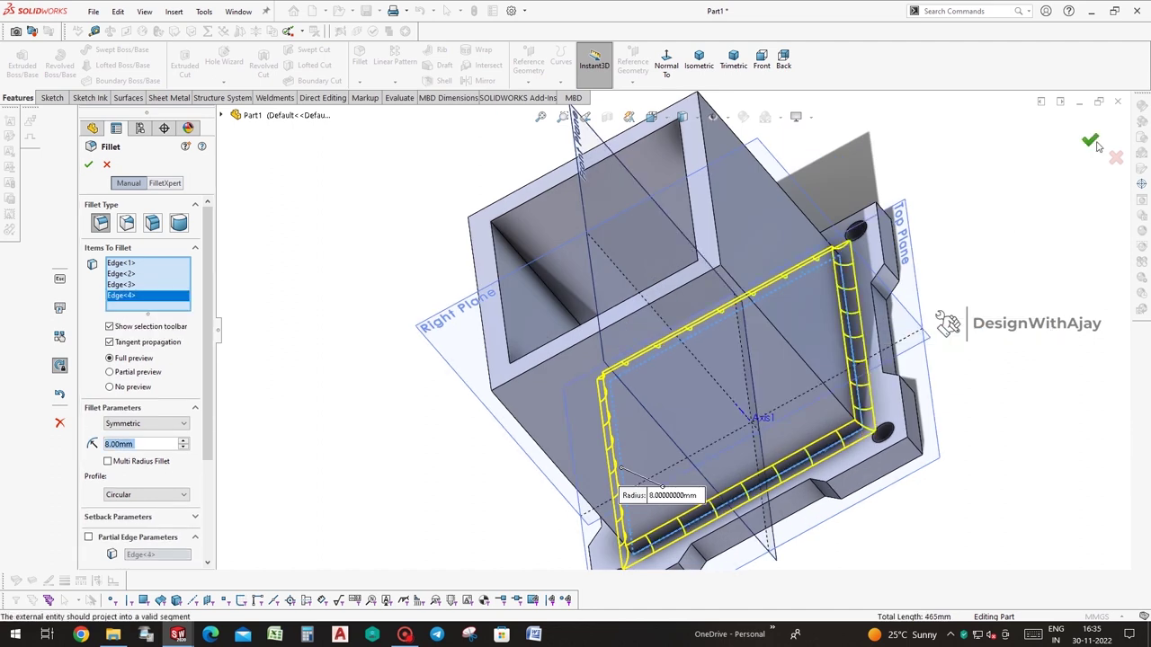
pyautogui.click(825, 383)
pyautogui.moveTo(746, 411)
pyautogui.mouseDown(button='middle')
pyautogui.moveTo(548, 356)
pyautogui.moveTo(566, 329)
pyautogui.moveTo(650, 357)
pyautogui.moveTo(617, 357)
pyautogui.mouseUp(button='middle')
pyautogui.click(561, 350)
# Remove the stray front face, add the remaining tube edges, and apply the 8 mm fillet
pyautogui.click(564, 328)
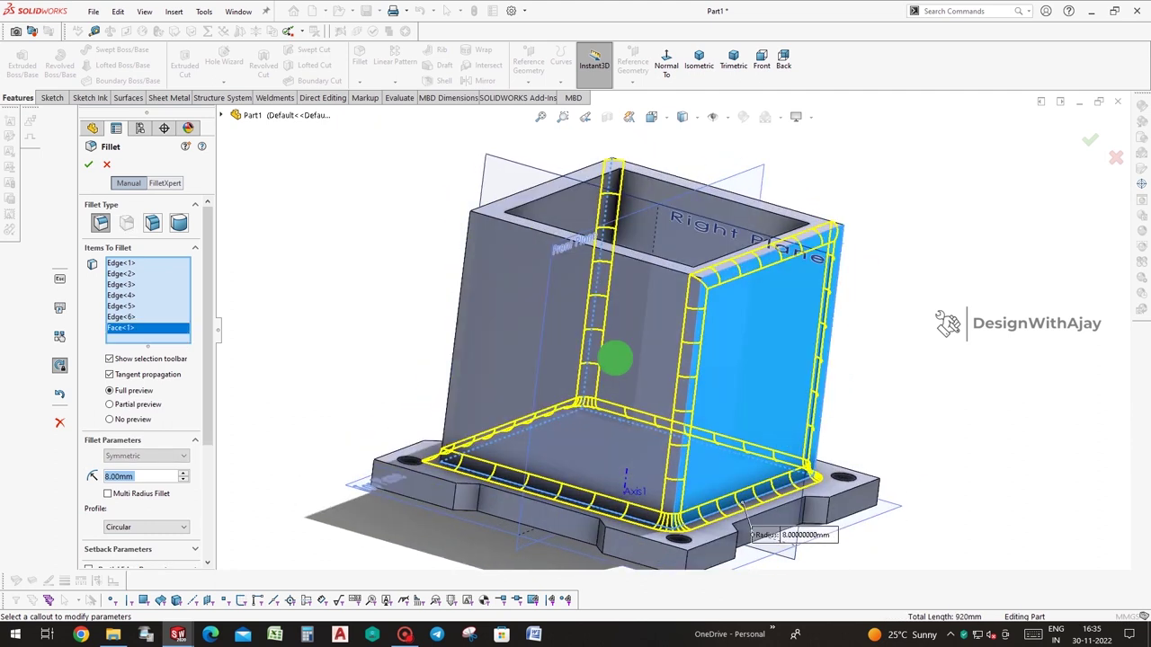
pyautogui.rightClick(153, 329)
pyautogui.click(161, 351)
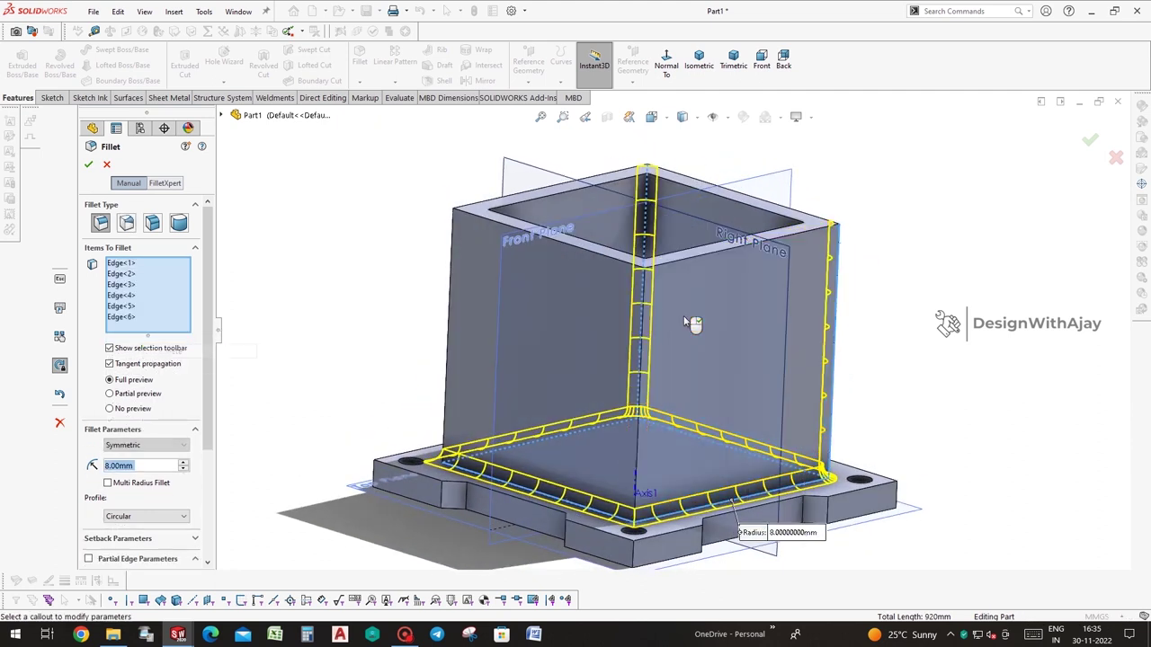
pyautogui.click(641, 301)
pyautogui.moveTo(560, 318)
pyautogui.mouseDown(button='middle')
pyautogui.moveTo(614, 368)
pyautogui.moveTo(780, 290)
pyautogui.moveTo(674, 119)
pyautogui.moveTo(689, 205)
pyautogui.moveTo(639, 205)
pyautogui.mouseUp(button='middle')
pyautogui.click(791, 285)
pyautogui.click(684, 216)
pyautogui.moveTo(625, 155)
pyautogui.mouseDown(button='middle')
pyautogui.moveTo(693, 296)
pyautogui.moveTo(870, 267)
pyautogui.mouseUp(button='middle')
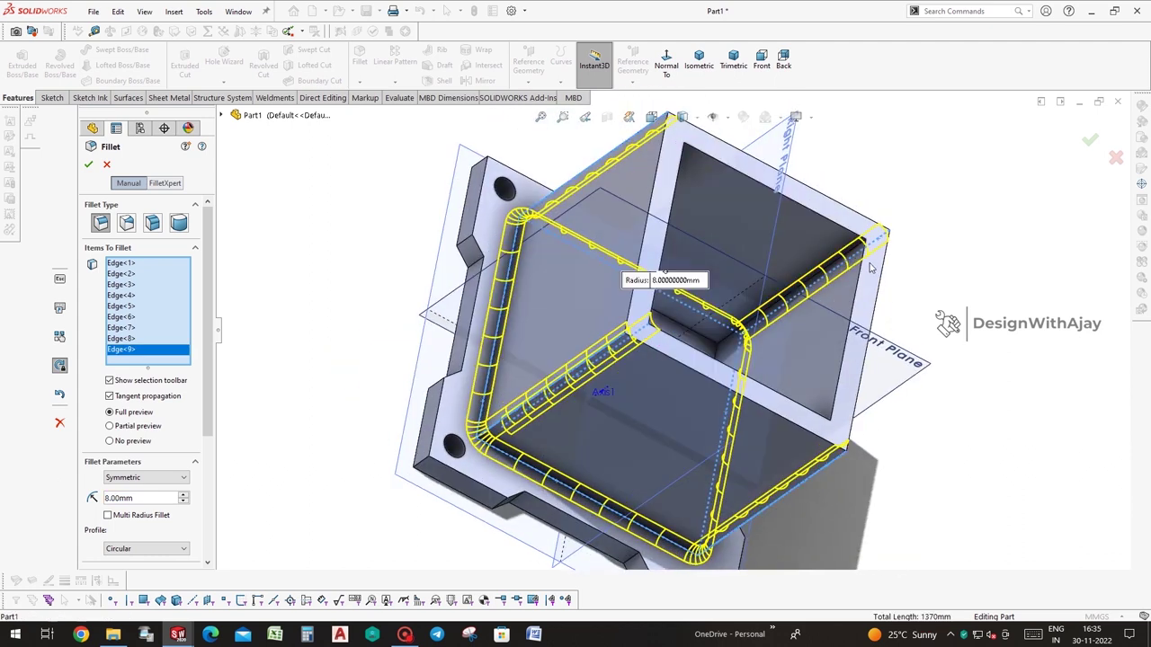
pyautogui.click(853, 256)
pyautogui.moveTo(837, 313)
pyautogui.mouseDown(button='middle')
pyautogui.moveTo(779, 298)
pyautogui.moveTo(679, 364)
pyautogui.moveTo(614, 438)
pyautogui.moveTo(673, 324)
pyautogui.moveTo(698, 334)
pyautogui.moveTo(673, 375)
pyautogui.moveTo(677, 539)
pyautogui.mouseUp(button='middle')
pyautogui.click(729, 297)
pyautogui.click(602, 430)
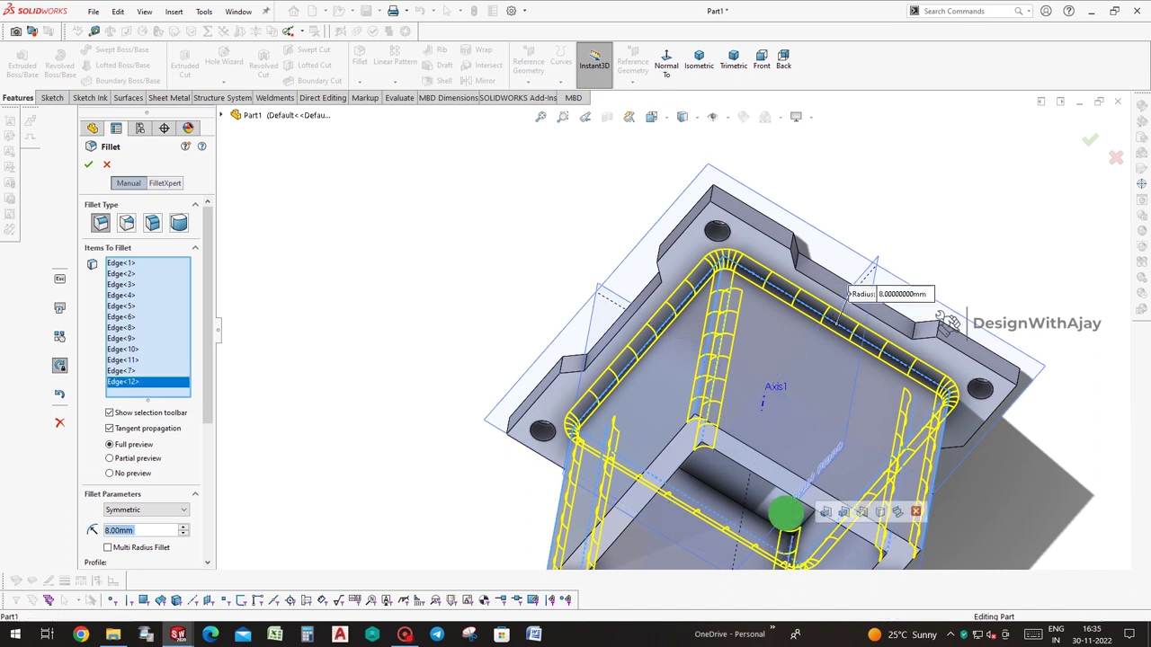
pyautogui.moveTo(771, 452); pyautogui.dragTo(752, 390, button='middle')
pyautogui.click(753, 391)
pyautogui.moveTo(778, 465); pyautogui.dragTo(865, 252, button='middle')
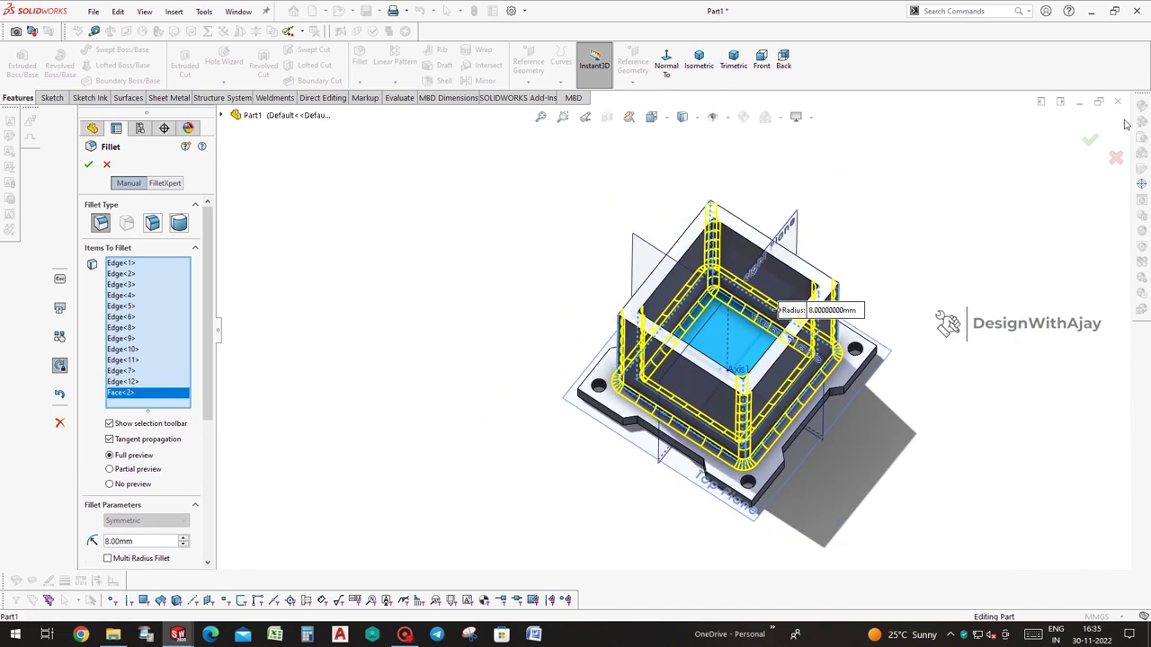
pyautogui.click(1089, 139)
pyautogui.hotkey('ctrl', '1')
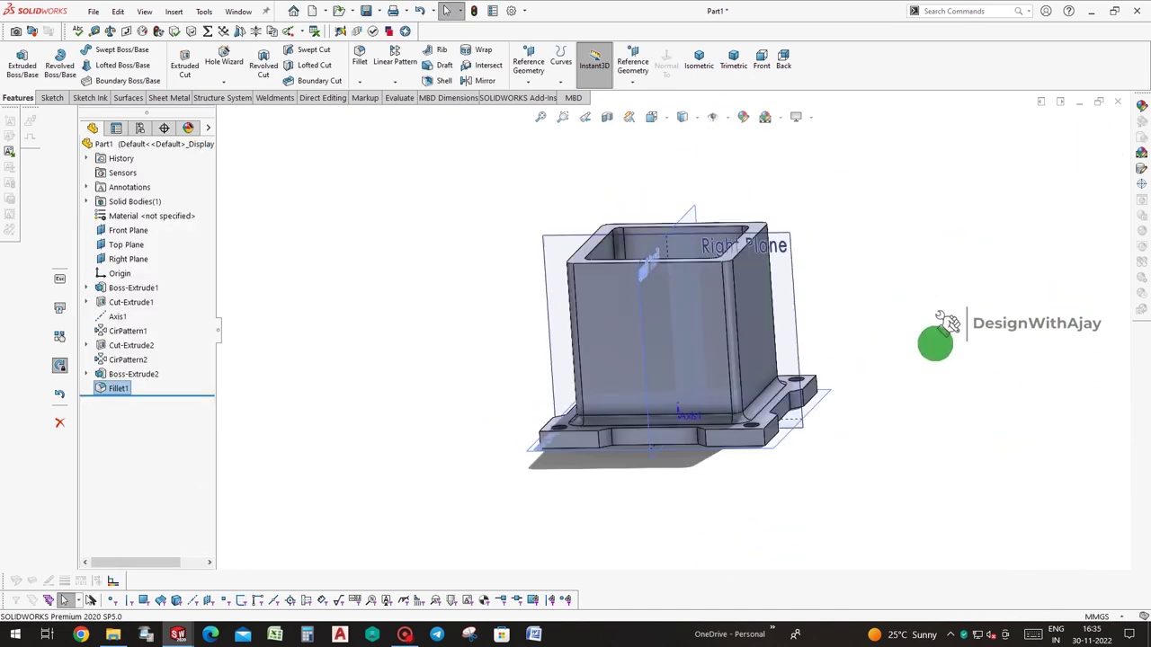
# On the tube's top face, sketch a centre rectangle from the origin to the outer corner
pyautogui.click(22, 65)
pyautogui.click(747, 228)
pyautogui.click(109, 67)
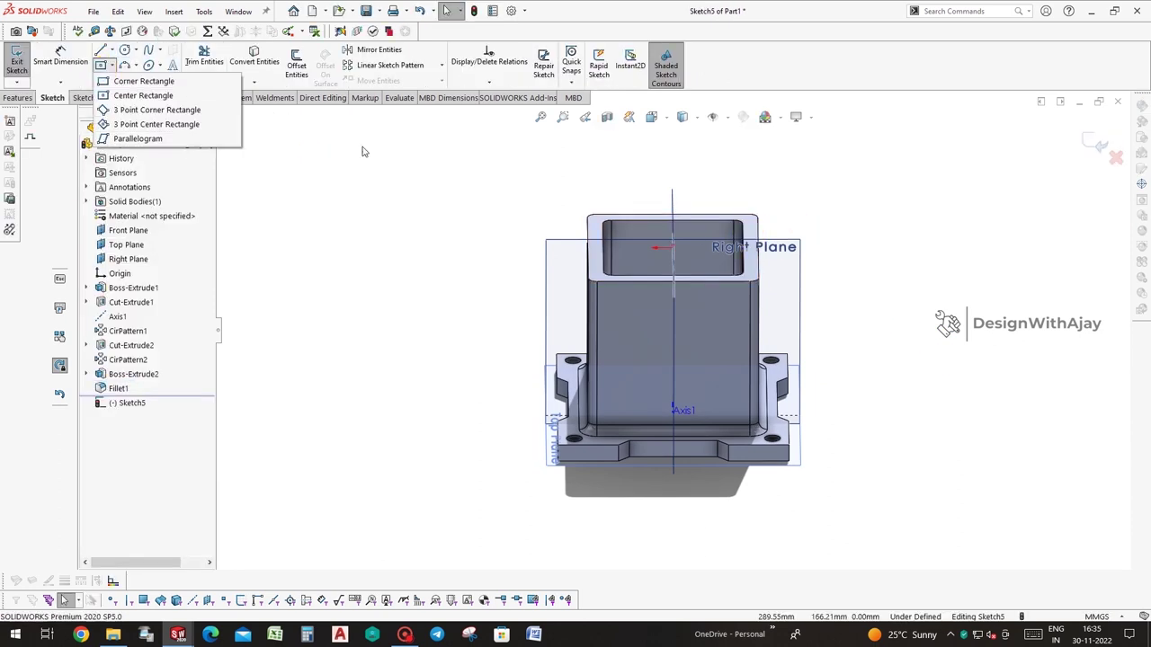
pyautogui.click(135, 96)
pyautogui.scroll(-3, 544, 211)
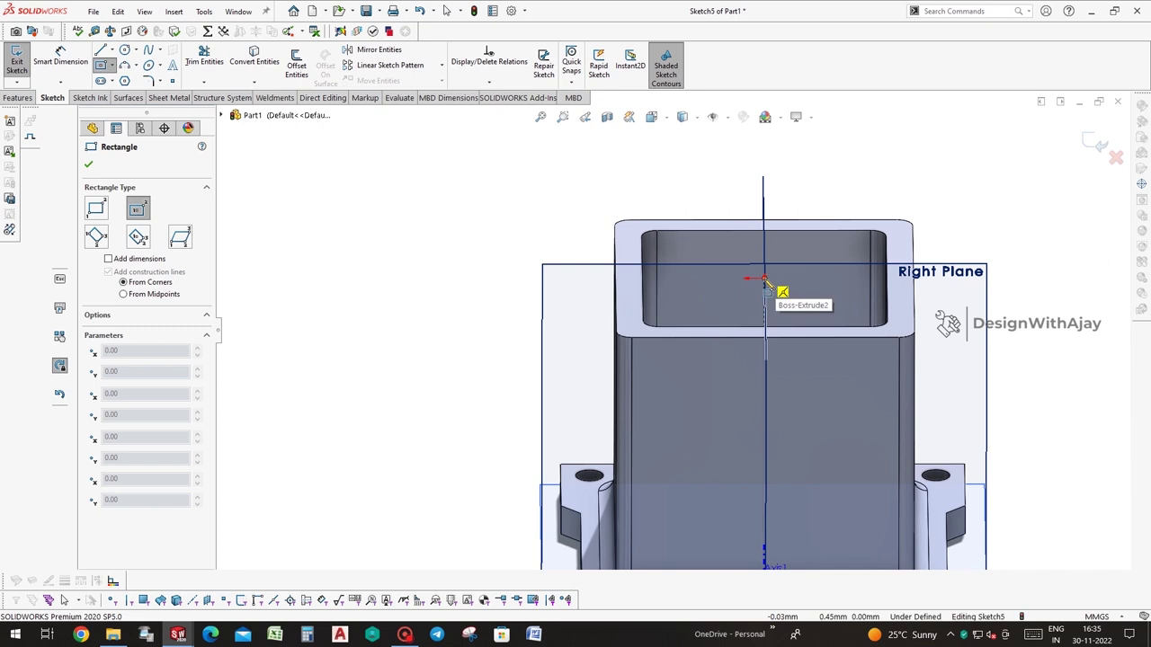
pyautogui.click(764, 280)
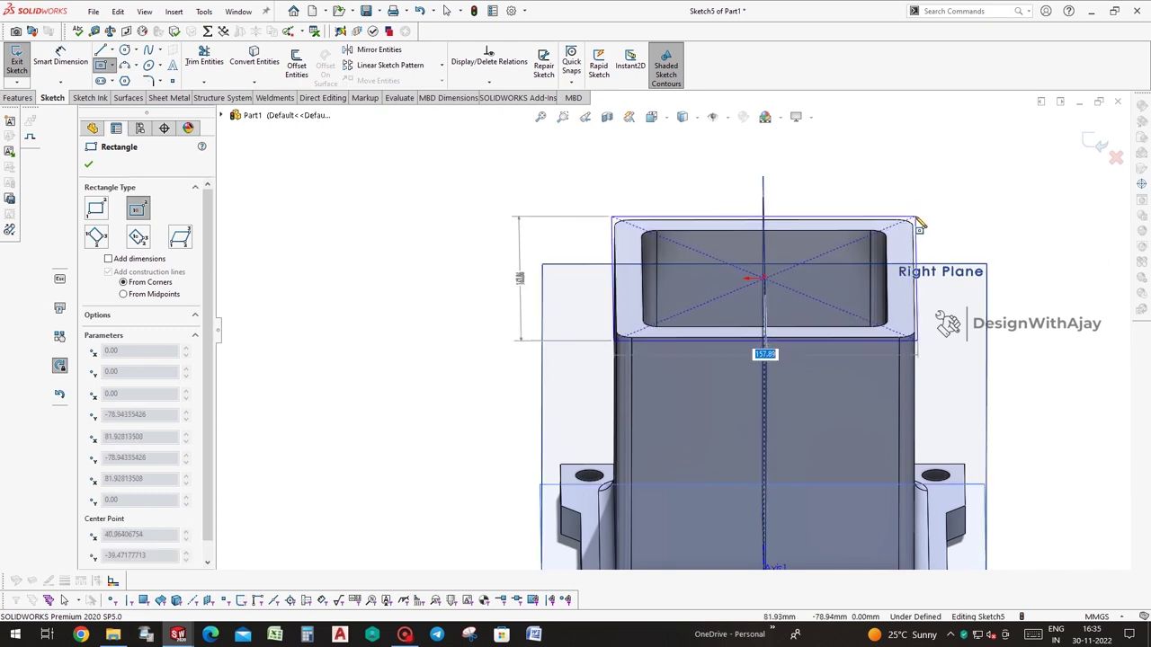
pyautogui.click(917, 217)
pyautogui.click(18, 97)
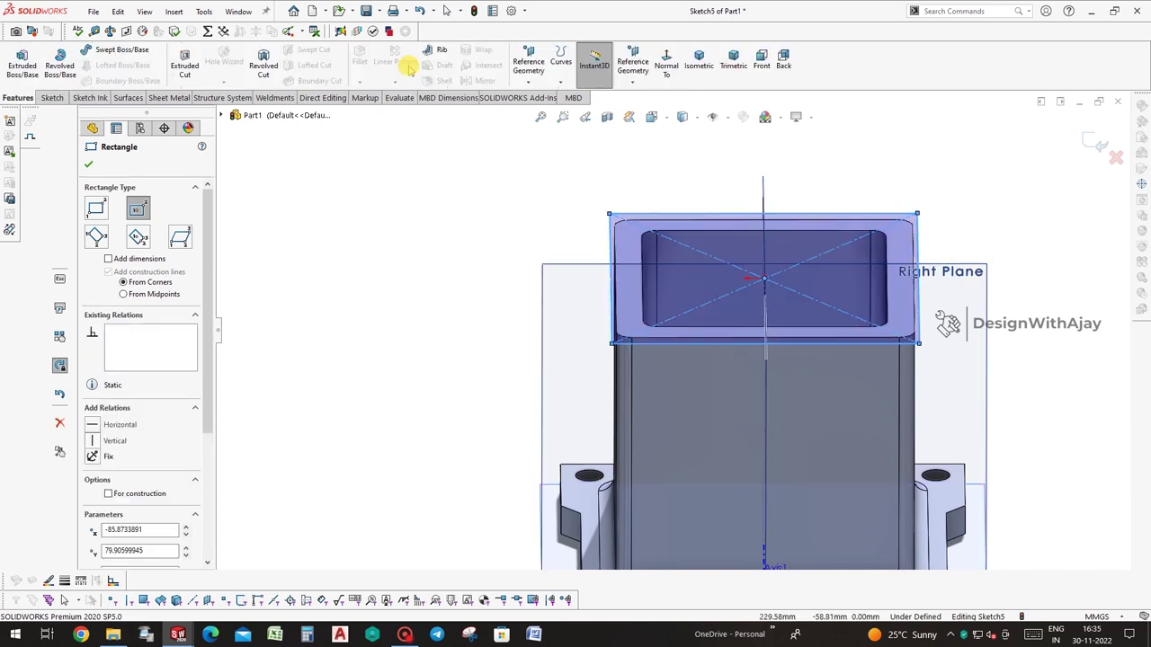
pyautogui.click(666, 61)
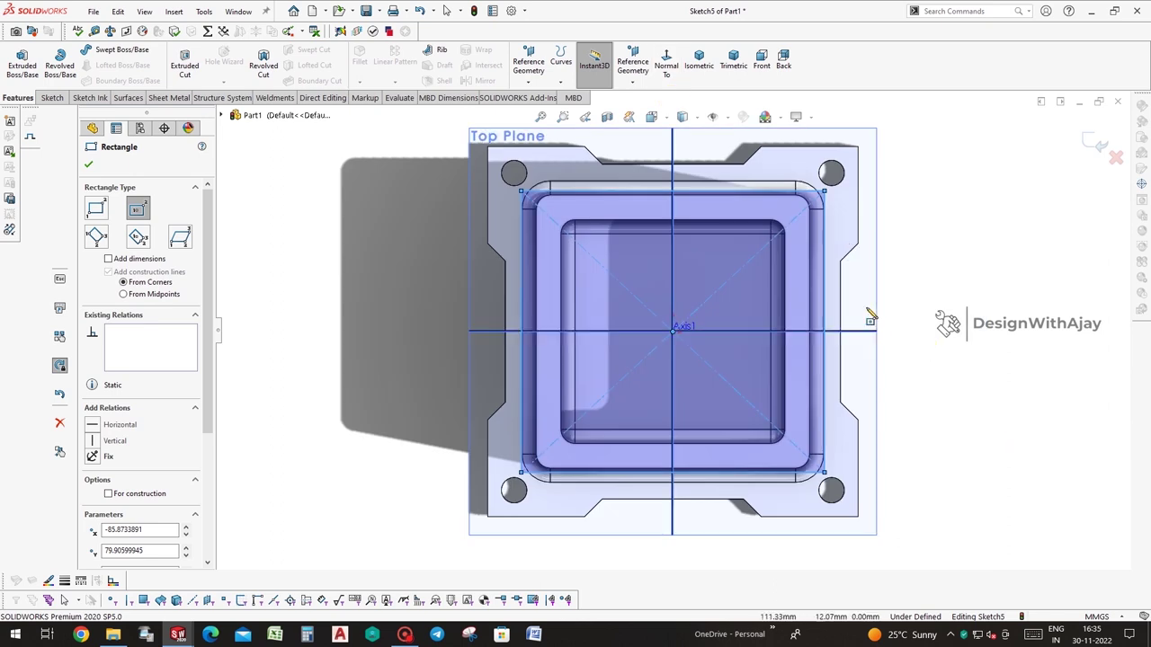
pyautogui.press('Escape')
# Make the rectangle's sides collinear with the tube's outer edges, fully defining the sketch
pyautogui.click(835, 332)
pyautogui.keyDown('ctrl'); pyautogui.click(788, 267); pyautogui.keyUp('ctrl')
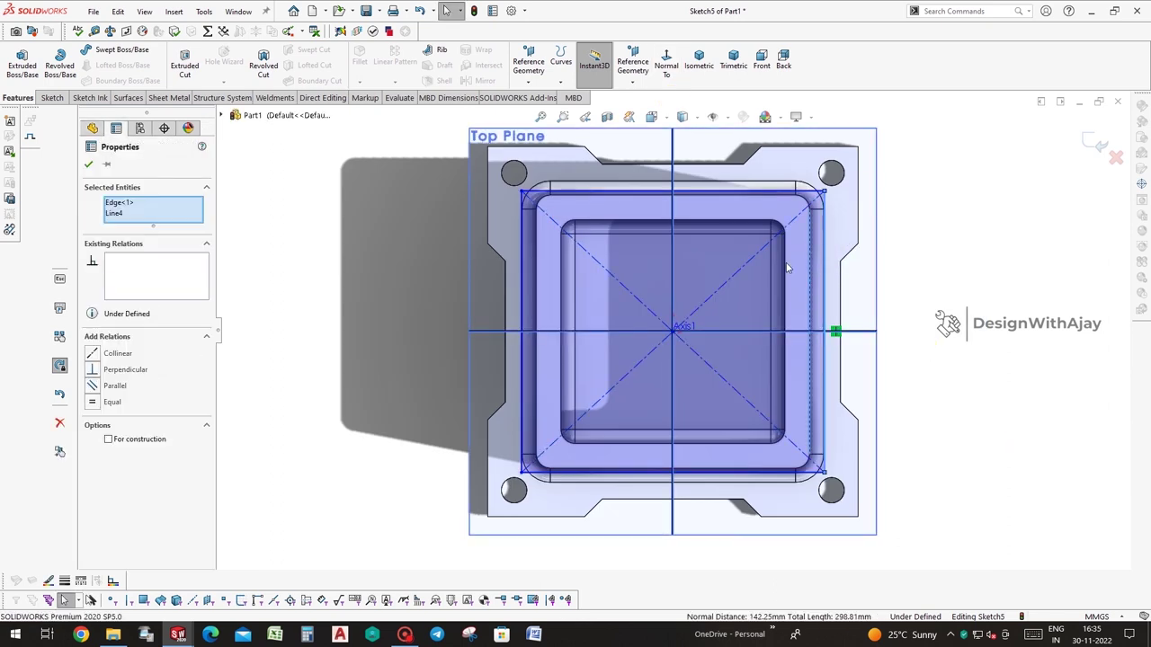
pyautogui.keyDown('ctrl'); pyautogui.click(782, 264); pyautogui.keyUp('ctrl')
pyautogui.keyDown('ctrl'); pyautogui.click(743, 202); pyautogui.keyUp('ctrl')
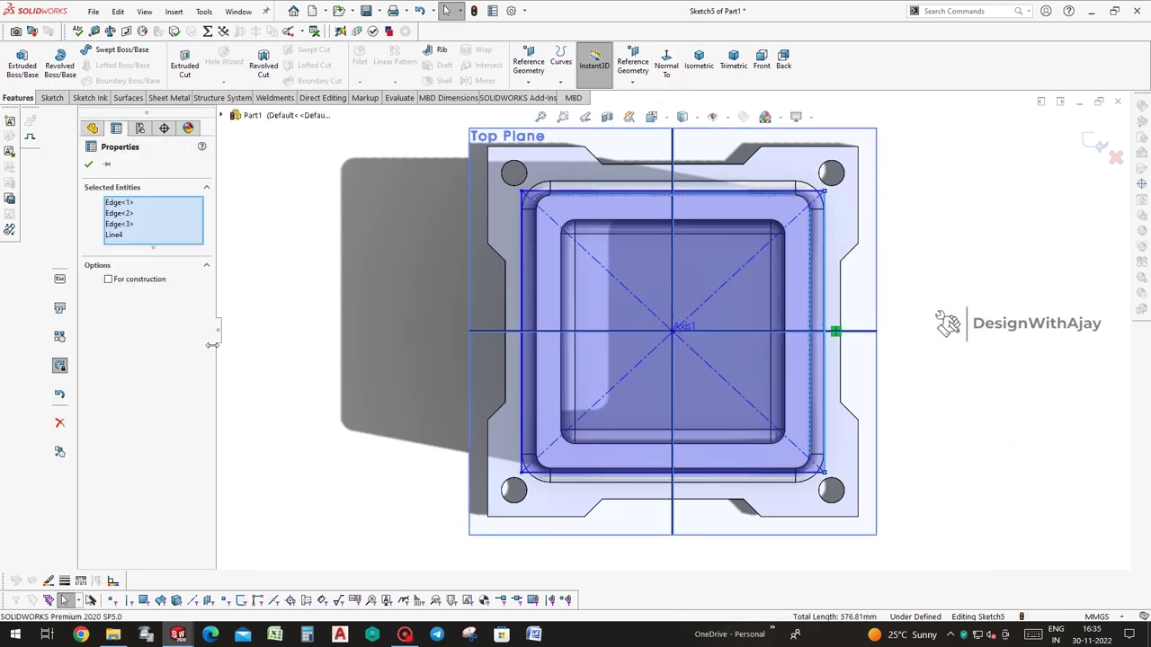
pyautogui.click(812, 246)
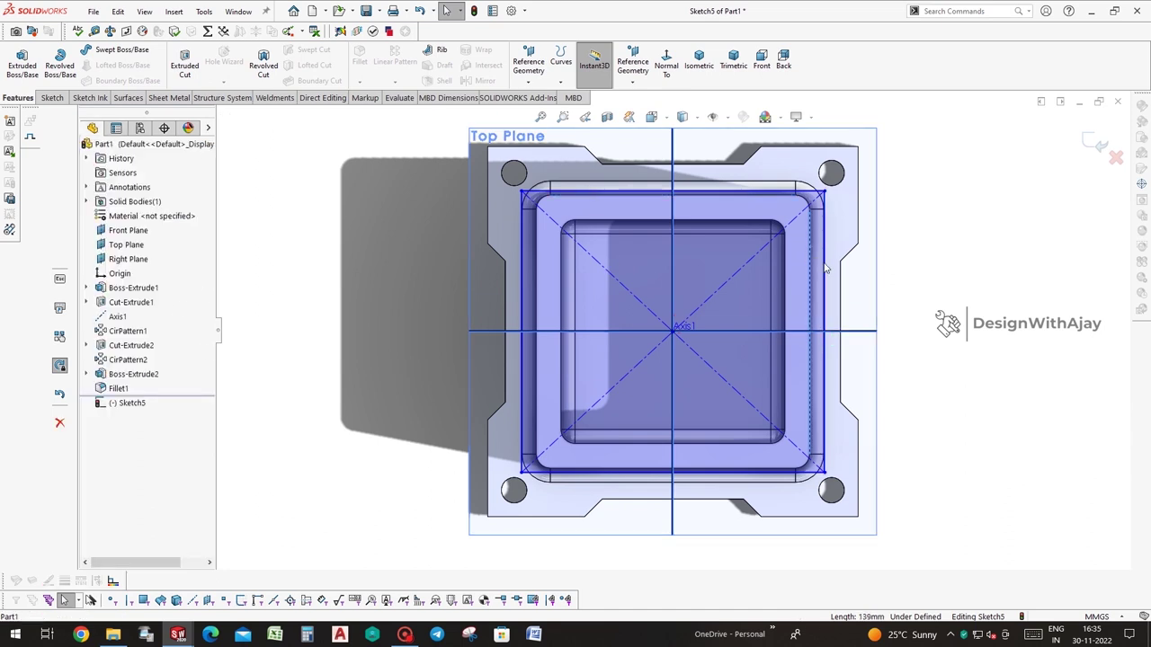
pyautogui.keyDown('ctrl'); pyautogui.click(676, 308); pyautogui.keyUp('ctrl')
pyautogui.click(115, 353)
pyautogui.click(390, 306)
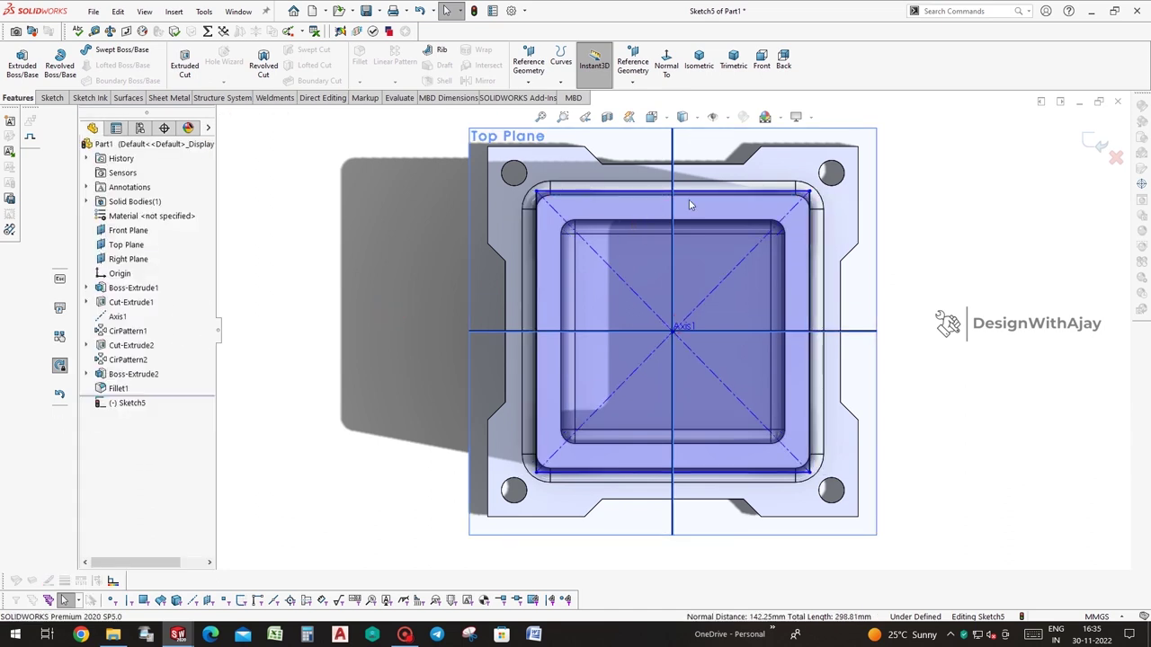
pyautogui.click(704, 192)
pyautogui.keyDown('ctrl'); pyautogui.click(704, 191); pyautogui.keyUp('ctrl')
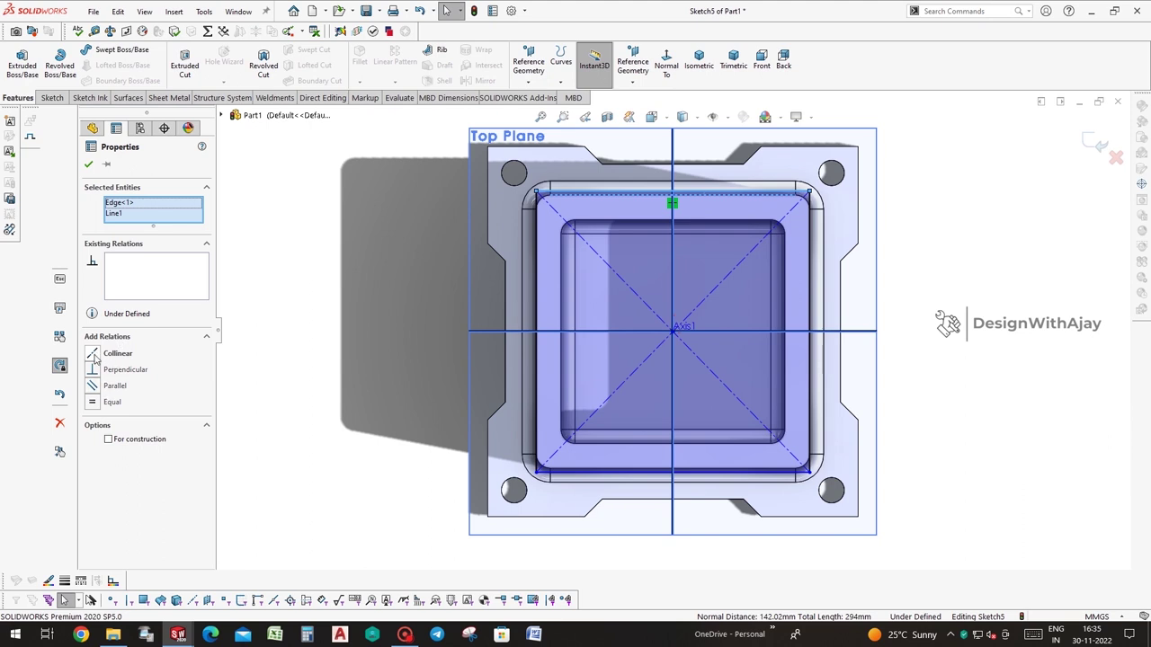
pyautogui.click(96, 358)
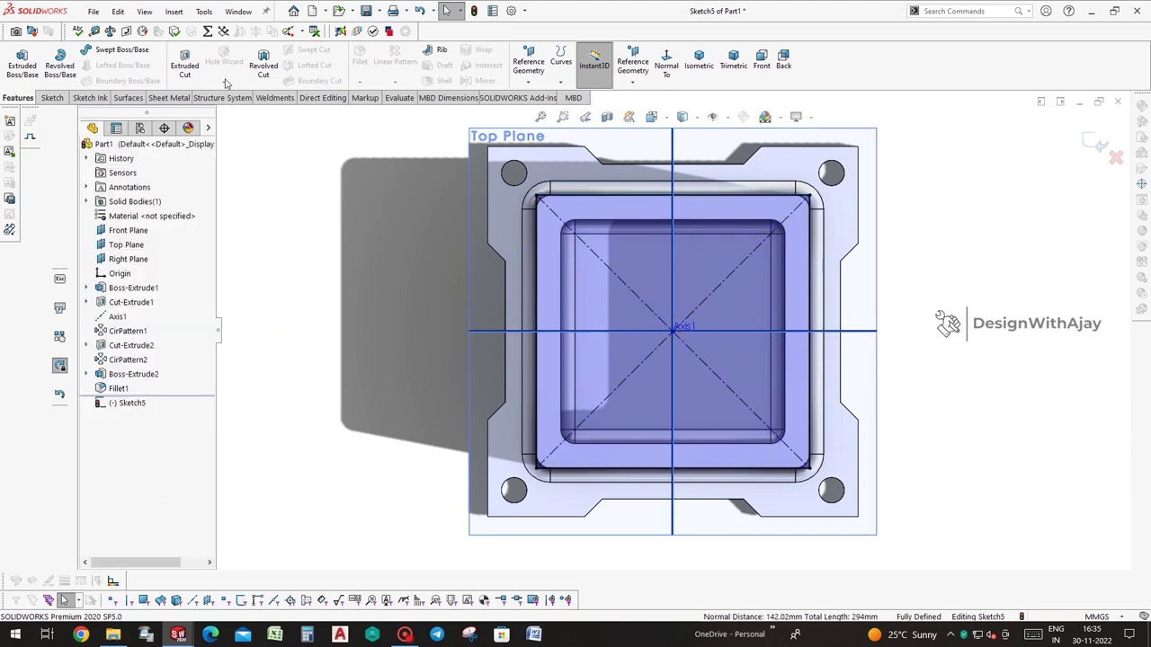
pyautogui.click(52, 97)
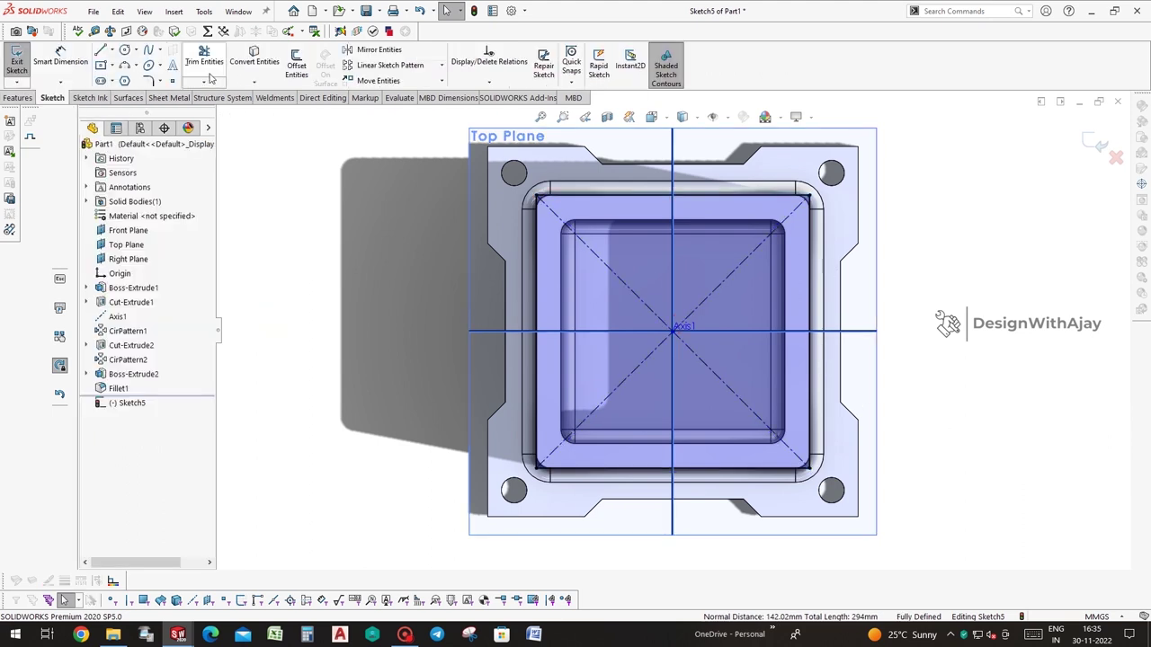
pyautogui.click(149, 81)
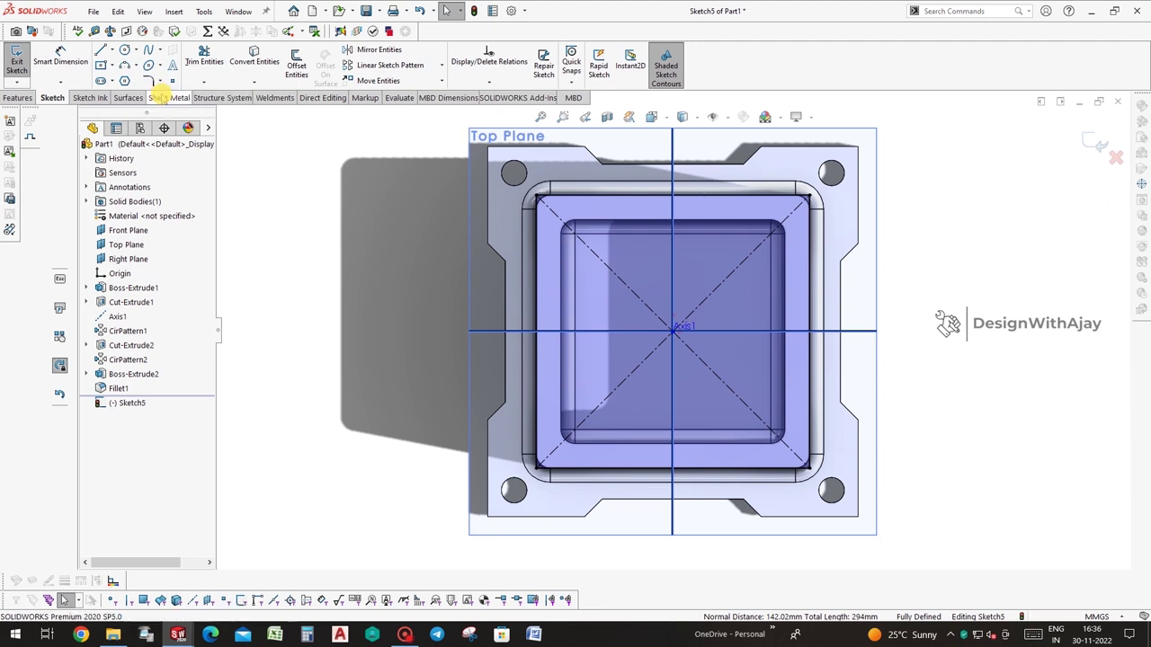
pyautogui.click(182, 96)
# Fillet all four rectangle corners at R10
pyautogui.click(539, 197)
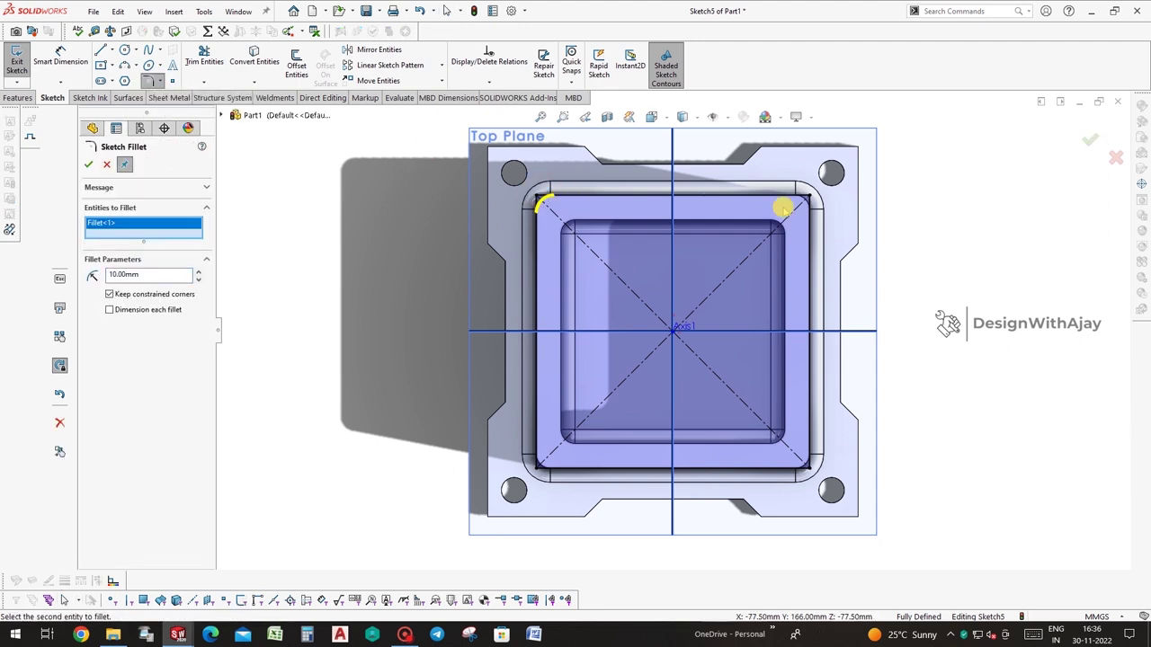
pyautogui.click(810, 199)
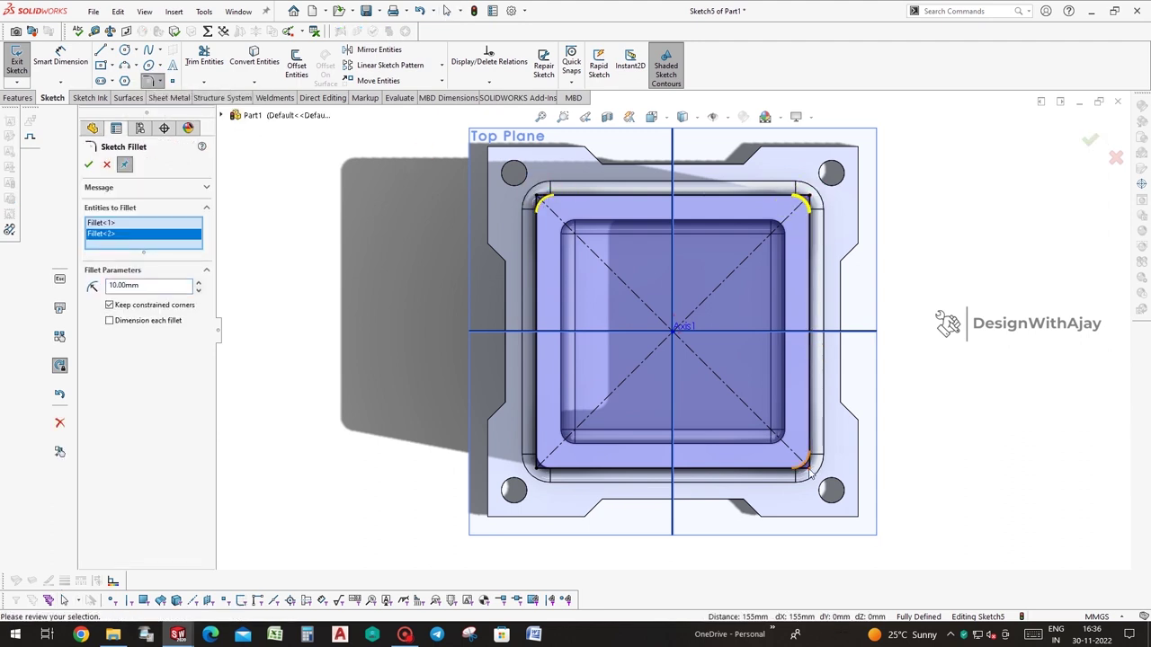
pyautogui.click(807, 469)
pyautogui.click(537, 466)
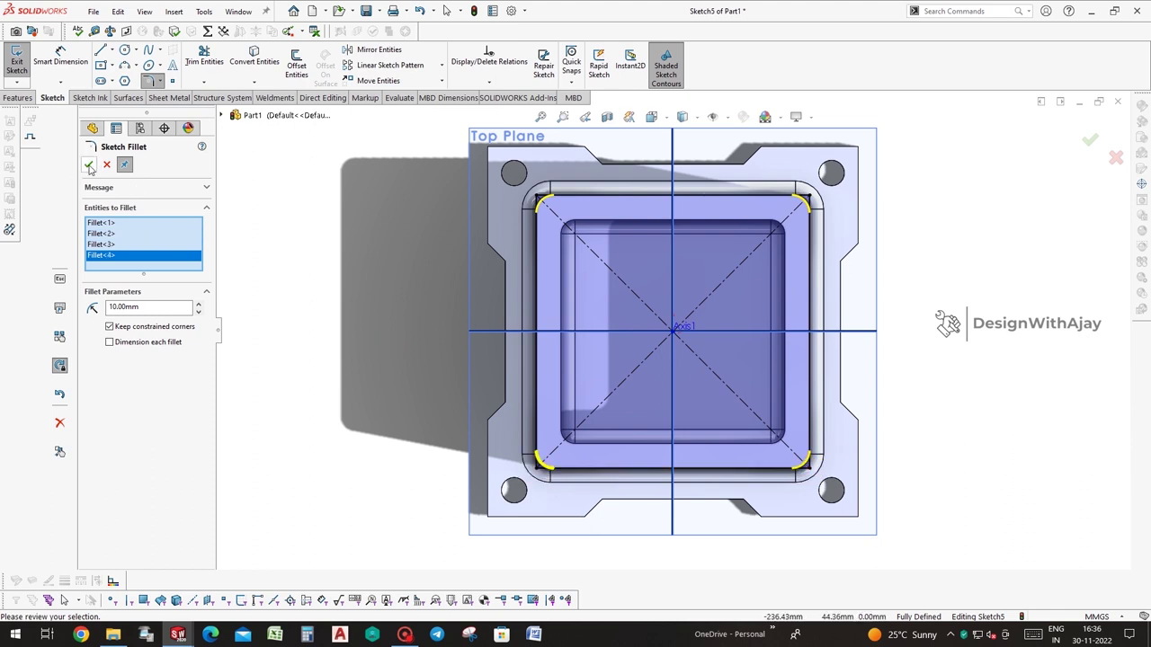
pyautogui.click(88, 165)
pyautogui.click(18, 97)
pyautogui.click(88, 164)
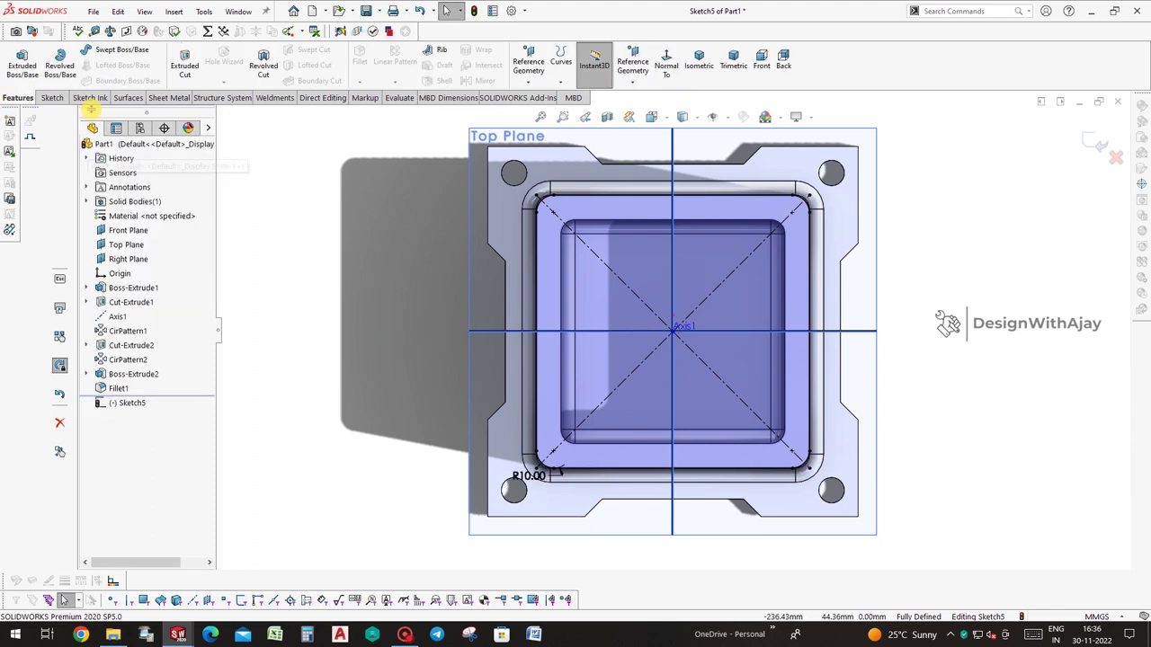
# Extrude the rounded rectangle 10 mm into a cap over the tube's top
pyautogui.click(22, 65)
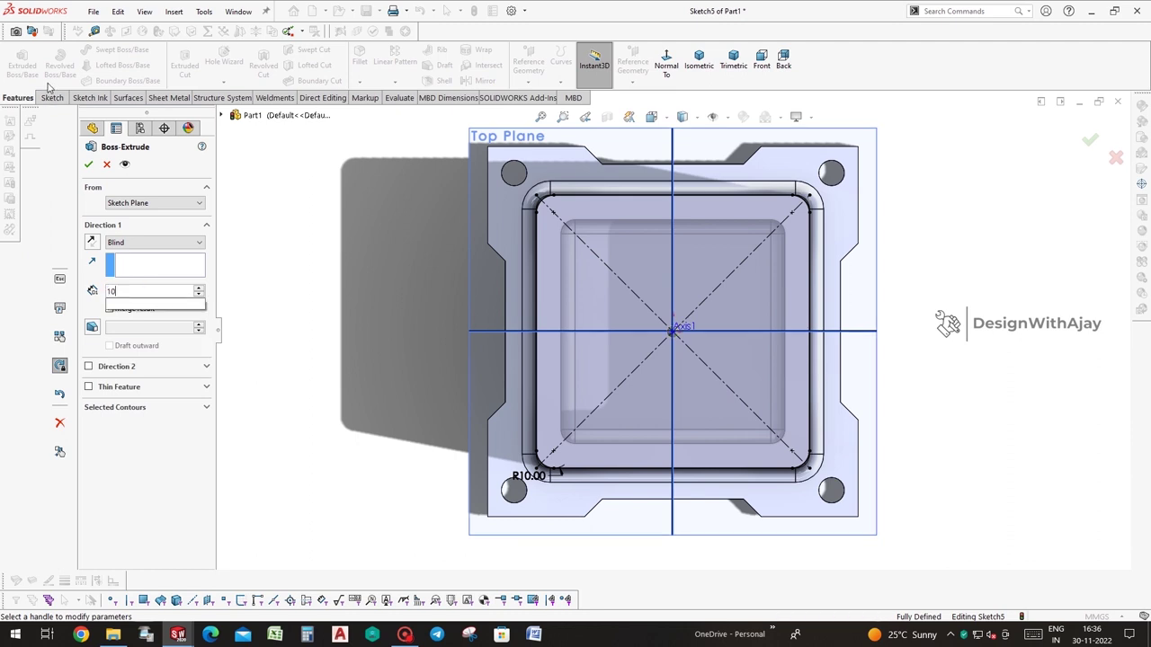
pyautogui.click(89, 164)
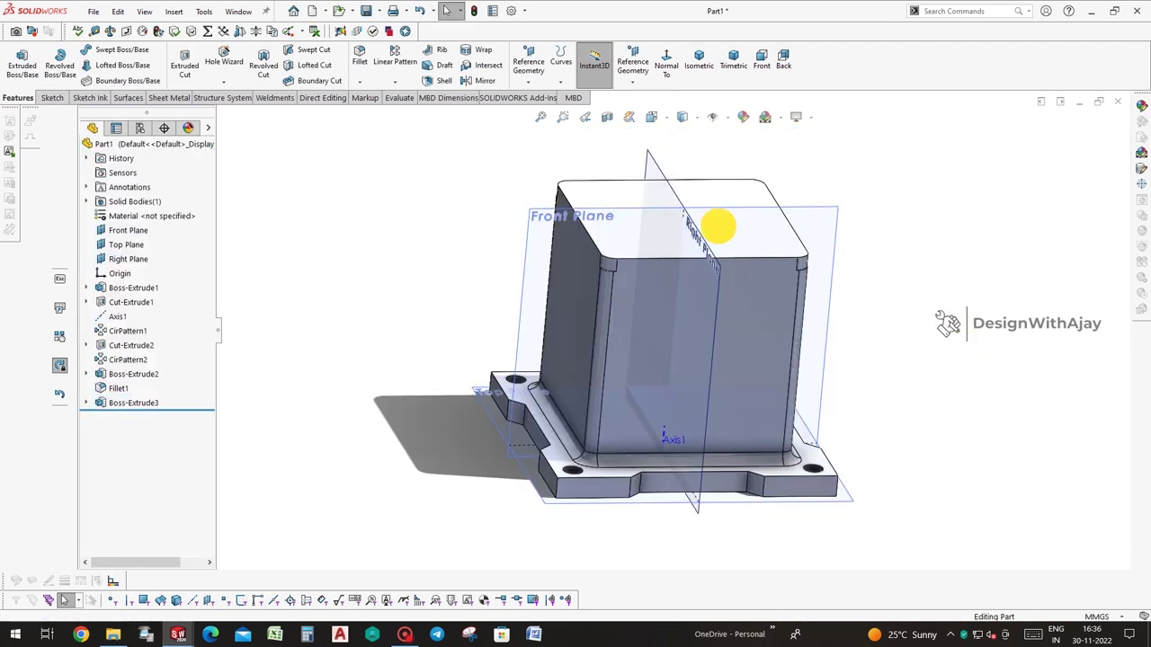
pyautogui.click(719, 225)
# Inspect Boss-Extrude3's options and the cap's top and fillet faces
pyautogui.rightClick(135, 402)
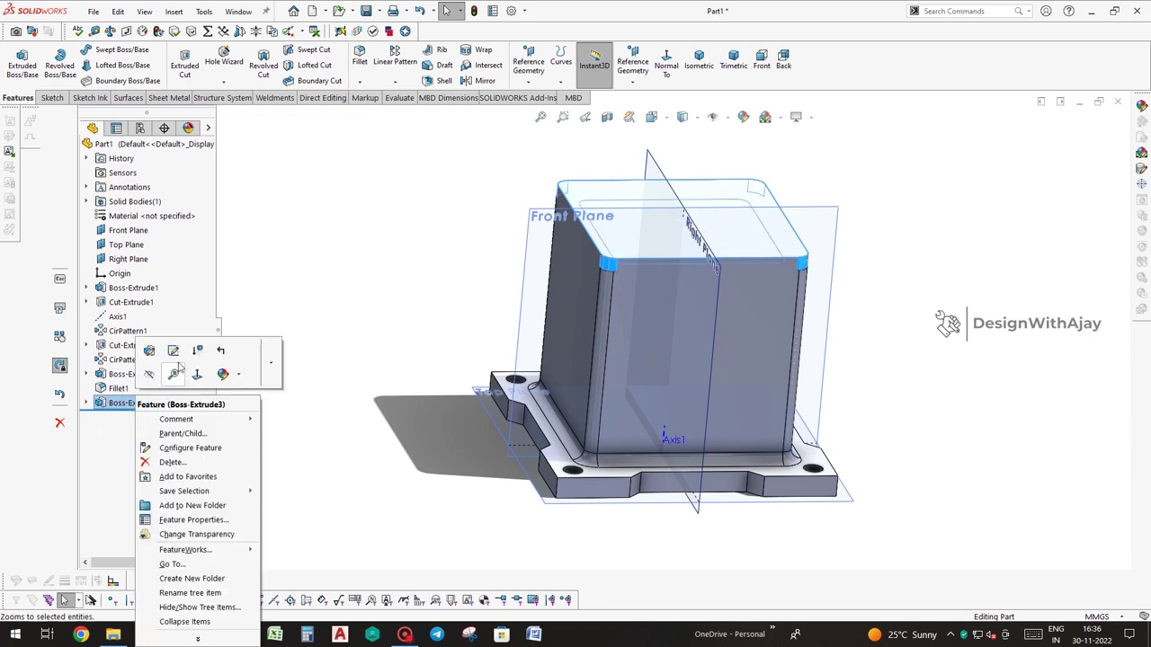
pyautogui.click(732, 246)
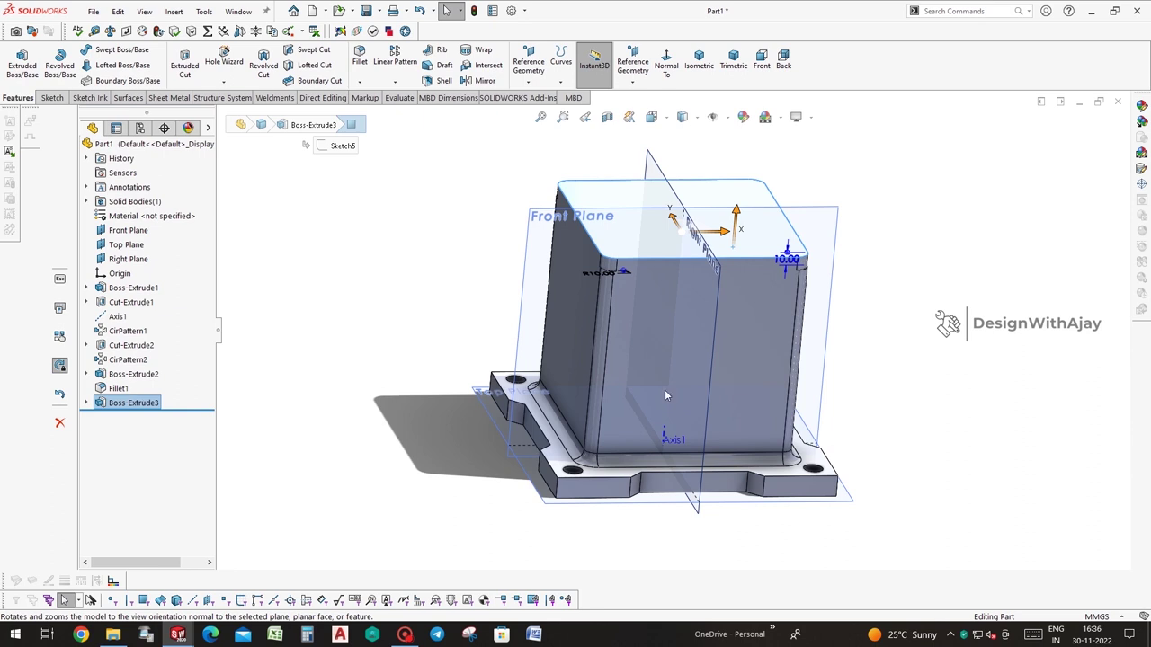
pyautogui.click(851, 305)
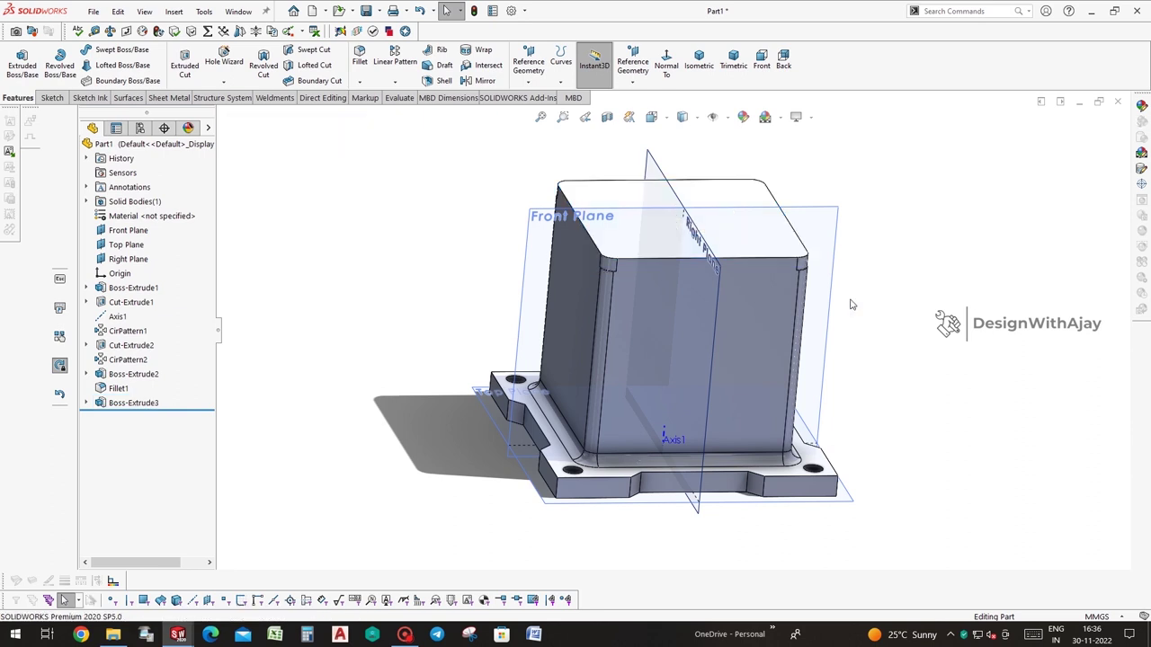
pyautogui.rightClick(796, 351)
pyautogui.click(1003, 448)
# Edit Boss-Extrude3's sketch, change the 10.00 dimension to 8 mm, and rebuild
pyautogui.click(135, 403)
pyautogui.click(209, 362)
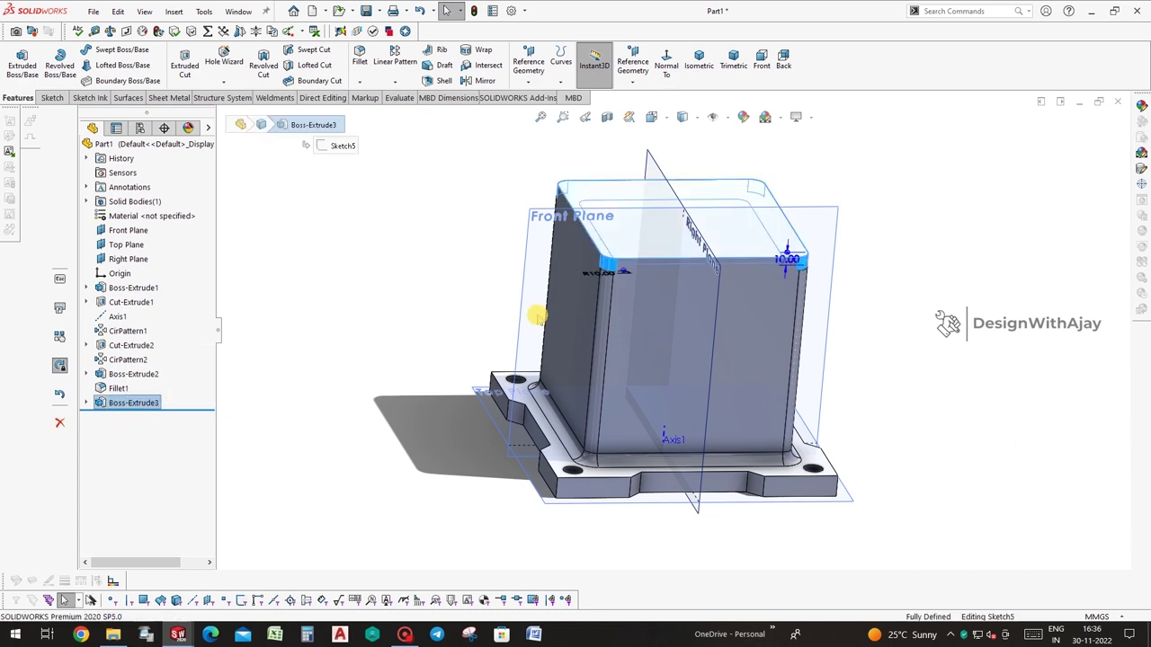
pyautogui.click(605, 275)
pyautogui.doubleClick(604, 274)
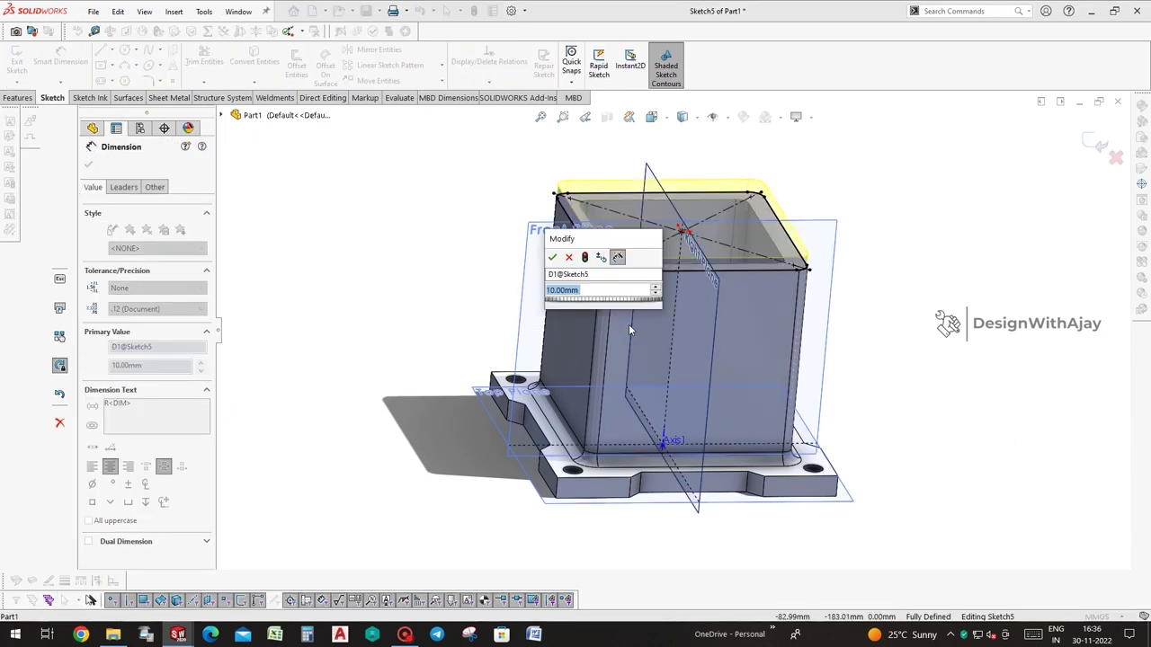
pyautogui.press('Return')
pyautogui.click(1095, 143)
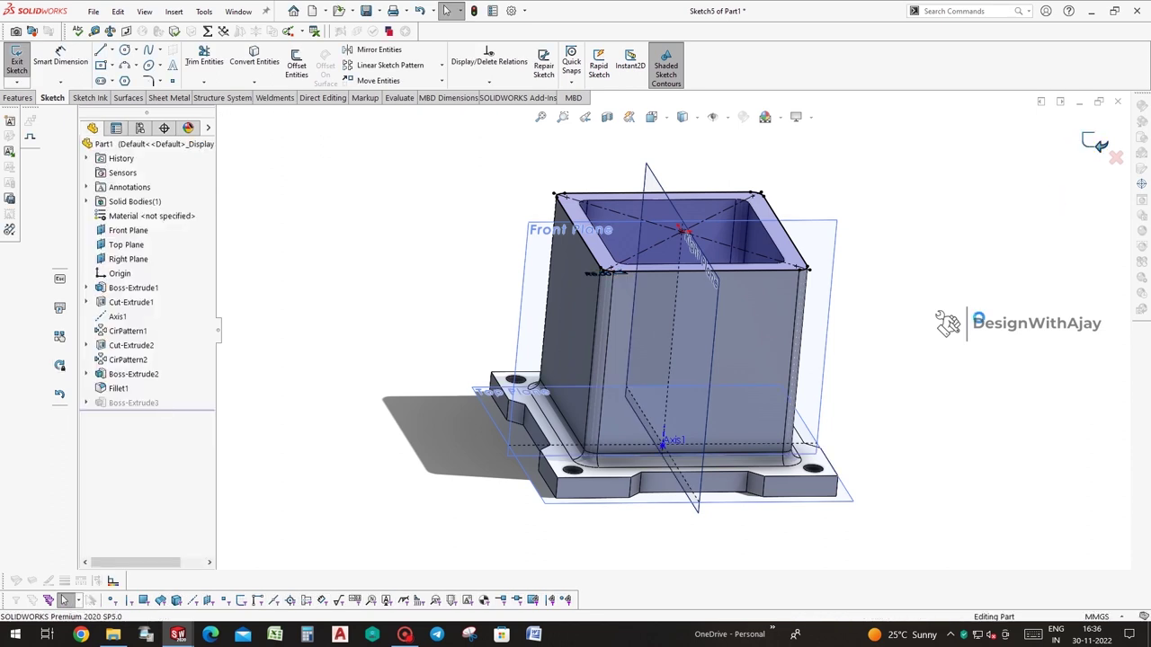
pyautogui.click(186, 72)
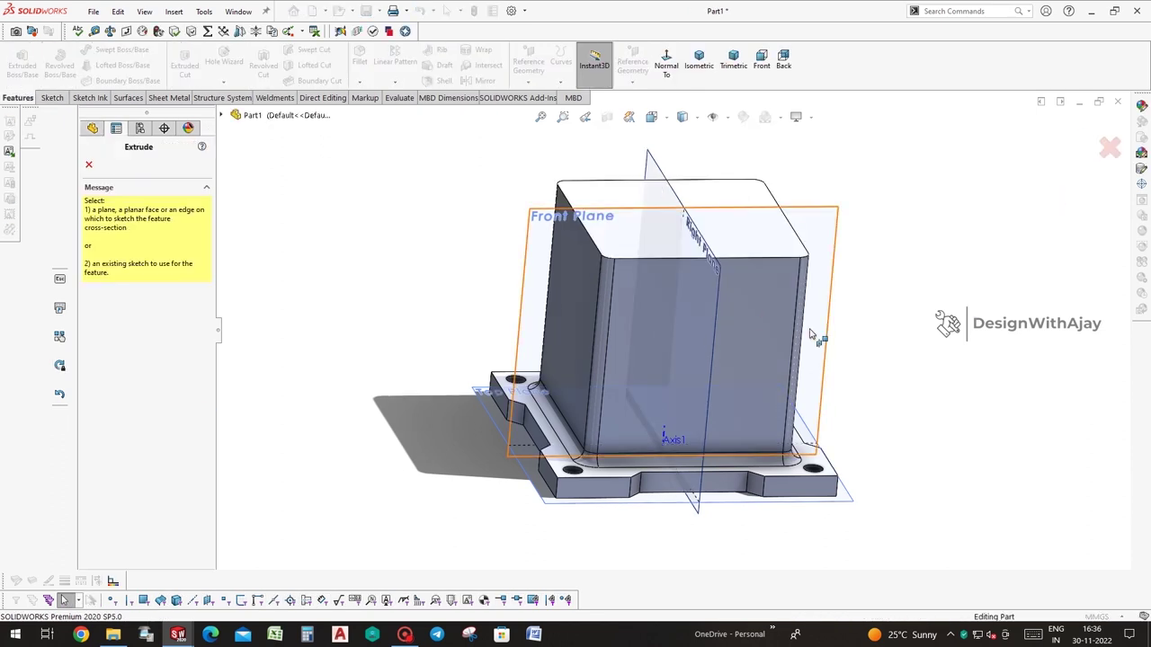
# Sketch a circle on the Front Plane, viewed normal to it, centred on the tube's axis
pyautogui.click(762, 321)
pyautogui.click(16, 97)
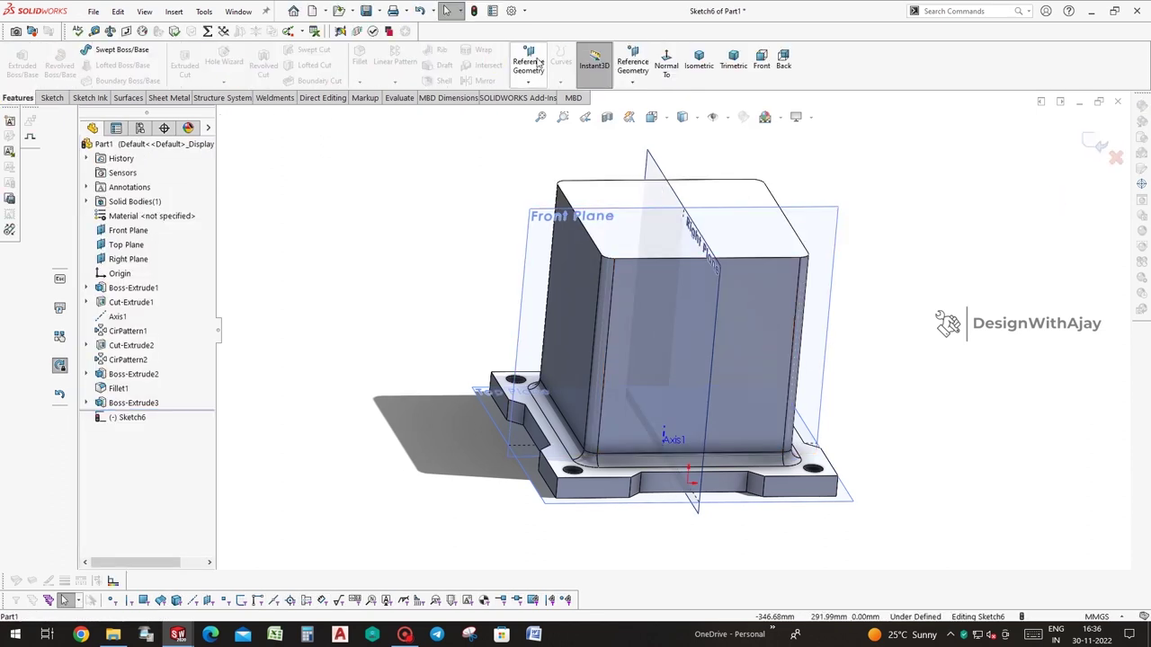
pyautogui.click(666, 60)
pyautogui.press('c')
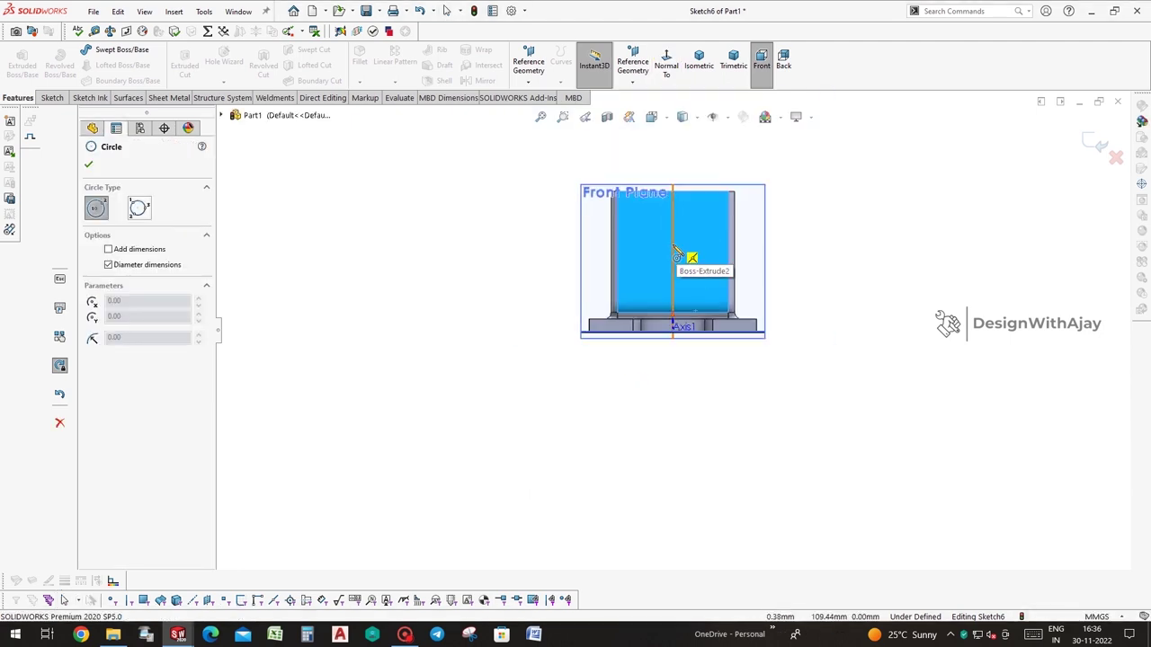
pyautogui.click(672, 244)
pyautogui.click(692, 266)
# Dimension the circle to Ø100 with its centre 90 mm above the base's bottom edge, then turn it into a cut
pyautogui.press('f')
pyautogui.moveTo(776, 380); pyautogui.dragTo(737, 264, button='right')
pyautogui.click(737, 264)
pyautogui.press('z')
pyautogui.click(941, 239)
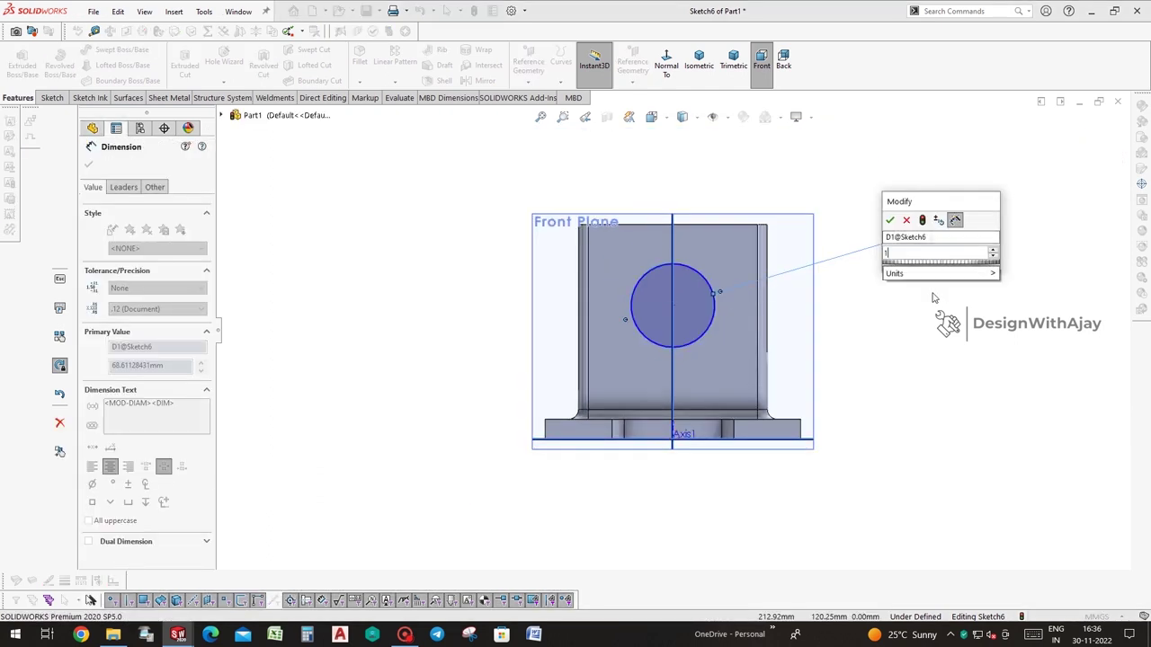
pyautogui.press('Return')
pyautogui.click(715, 352)
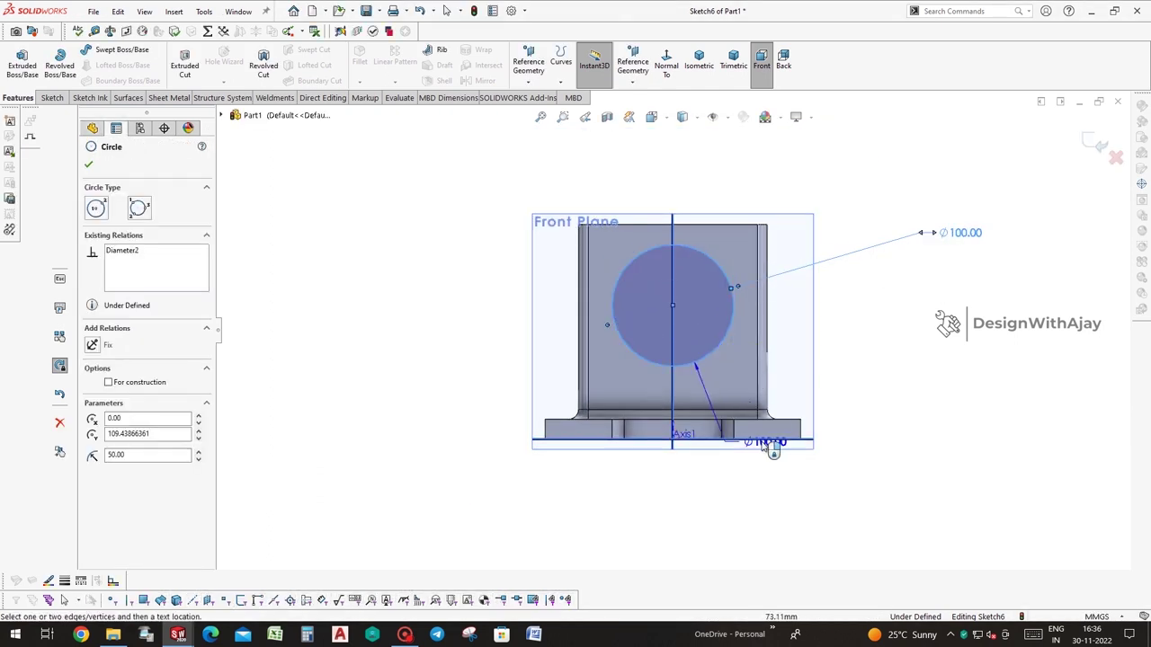
pyautogui.click(759, 441)
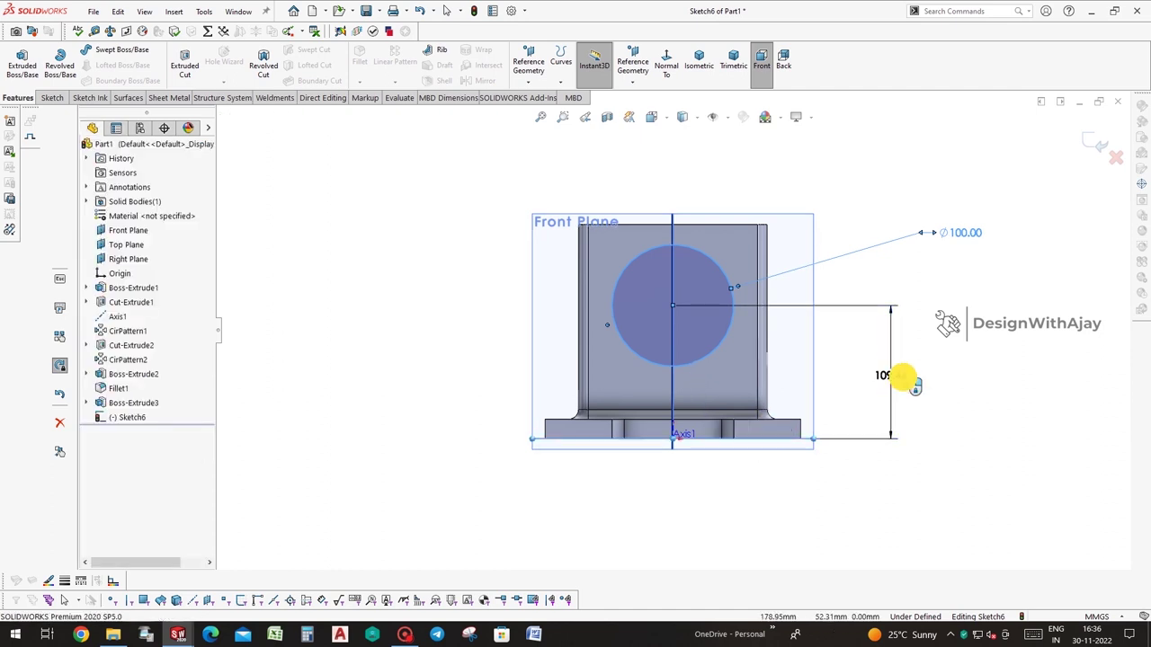
pyautogui.click(899, 380)
pyautogui.write('90')
pyautogui.press('Return')
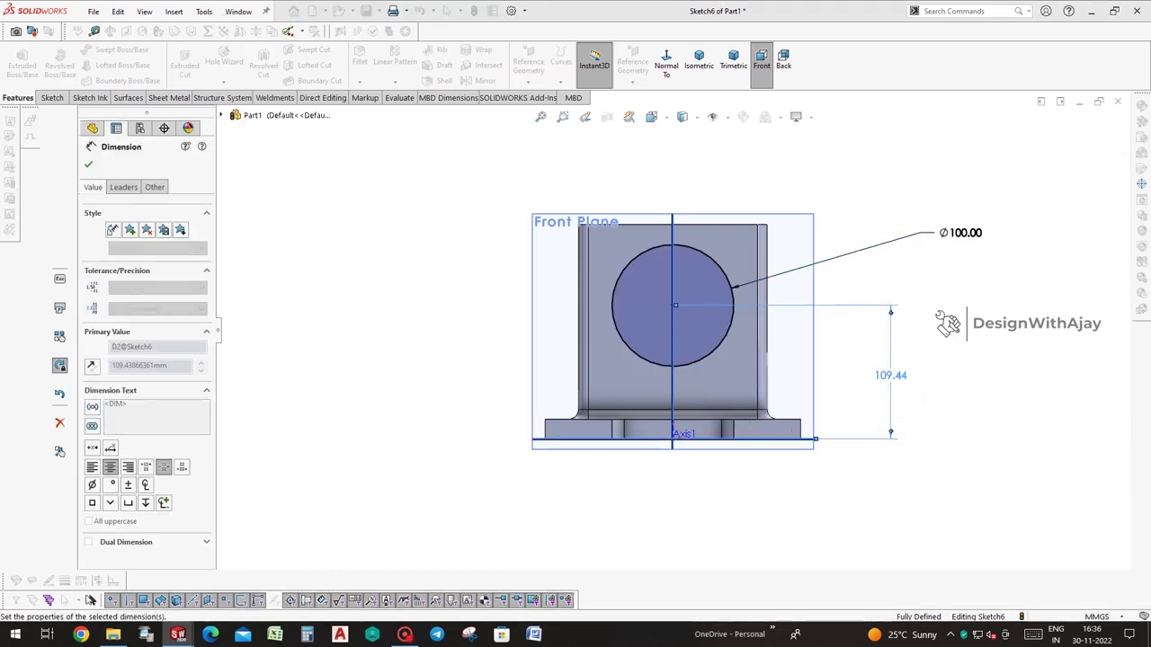
pyautogui.click(184, 63)
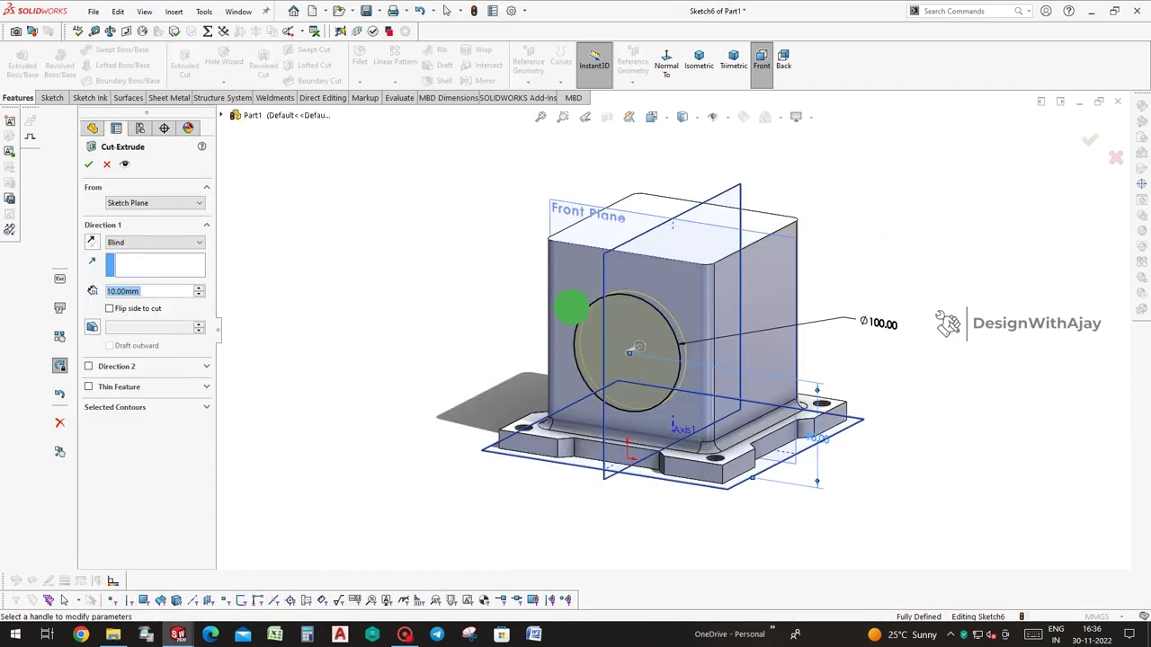
# Confirm the Cut-Extrude to open the Ø100 hole in the front wall, then orbit to inspect it
pyautogui.click(1089, 140)
pyautogui.click(1022, 377)
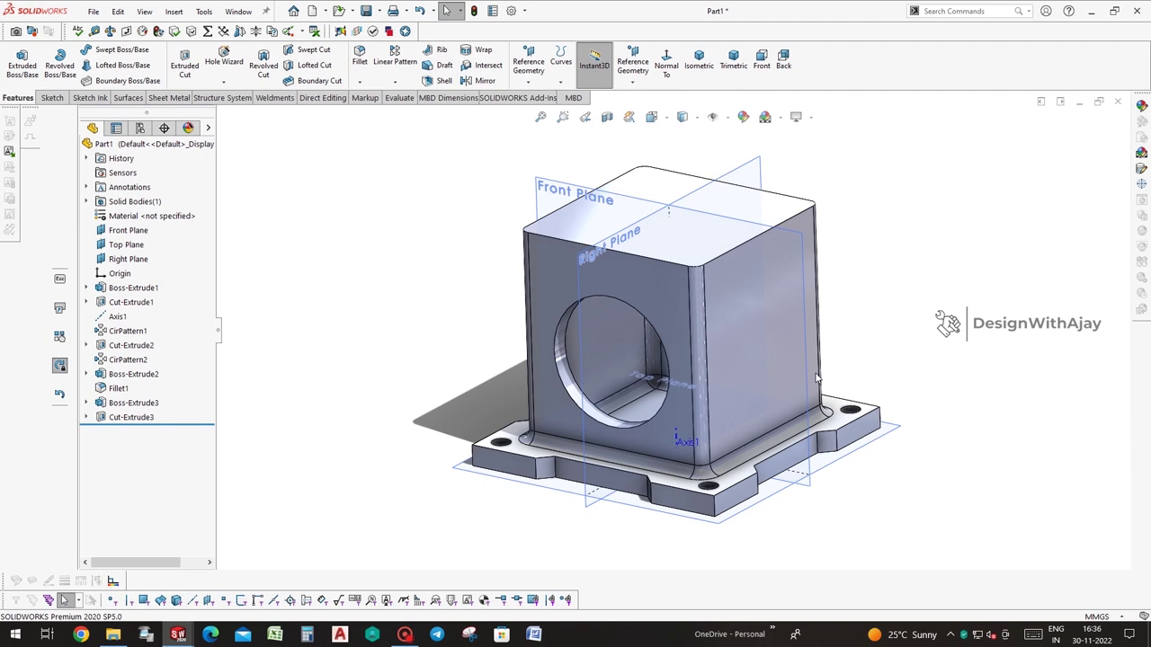
pyautogui.moveTo(816, 378); pyautogui.dragTo(837, 395, button='middle')
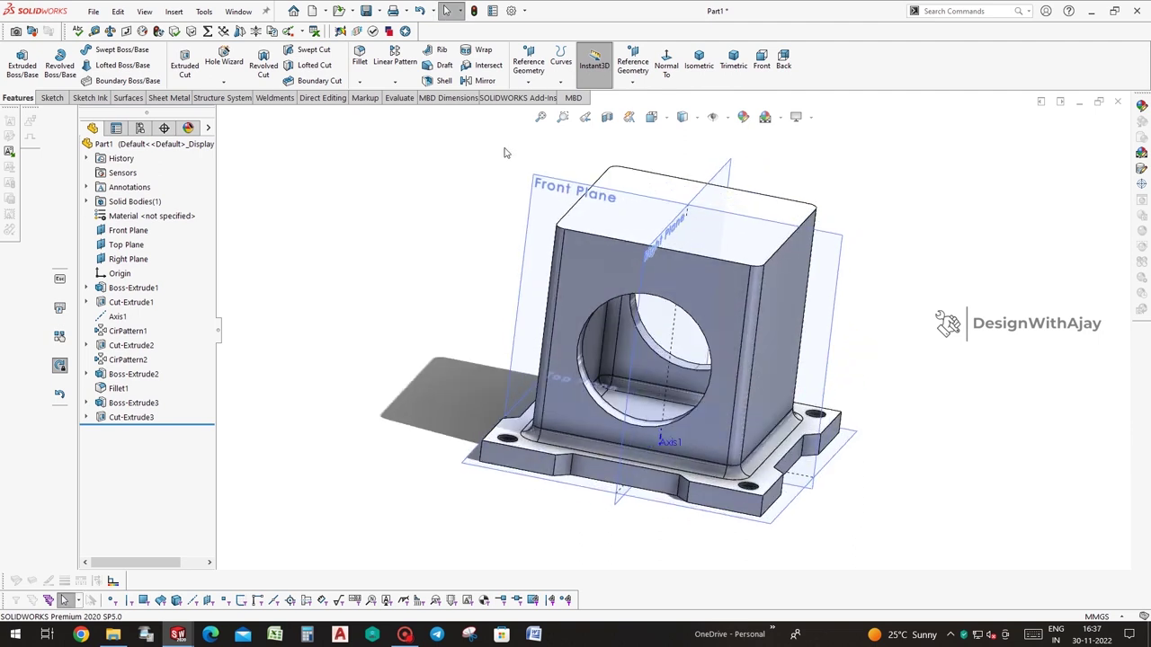
pyautogui.click(701, 305)
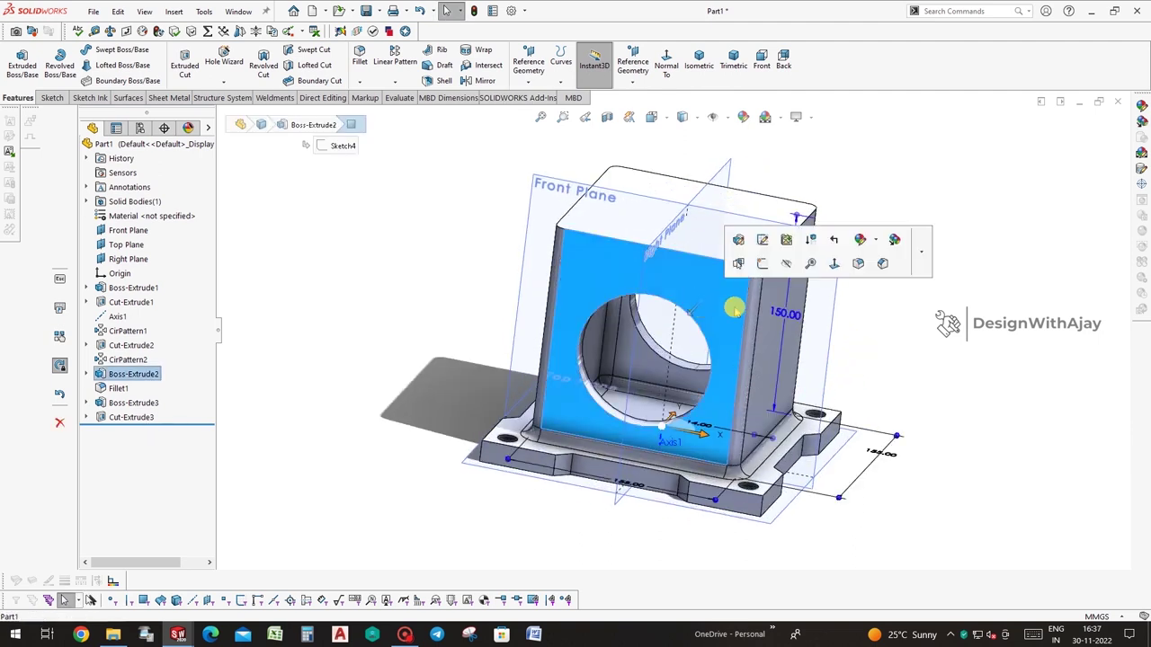
# On the front face, viewed normal, draw a circle centred on the opening's centre
pyautogui.click(775, 268)
pyautogui.click(412, 76)
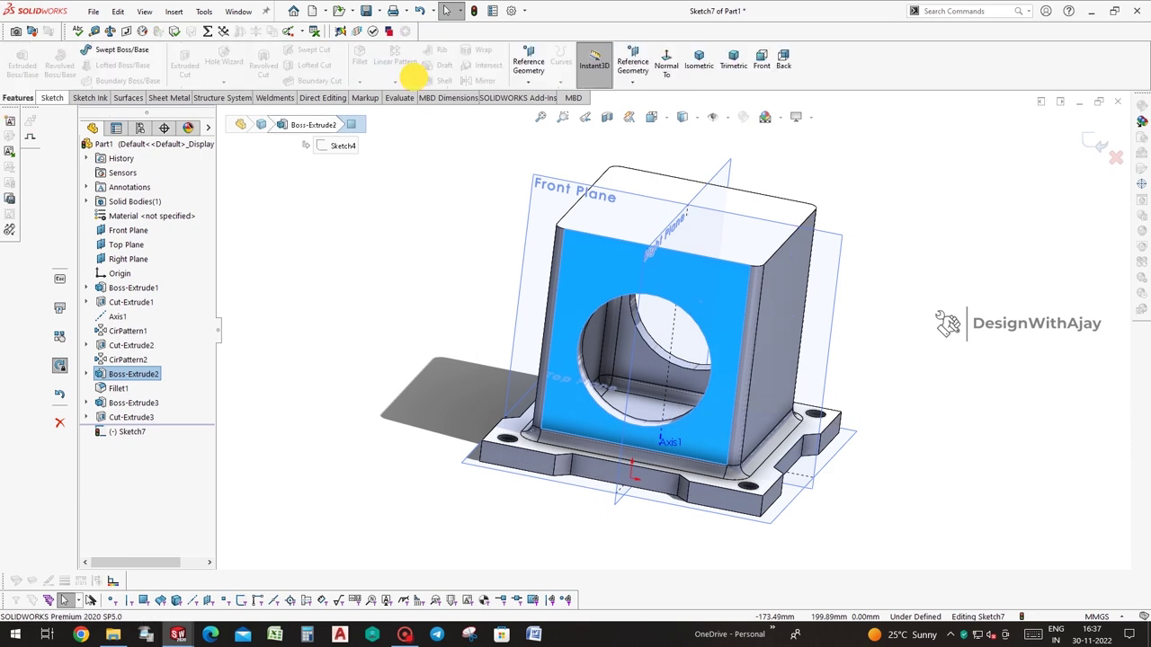
pyautogui.click(666, 64)
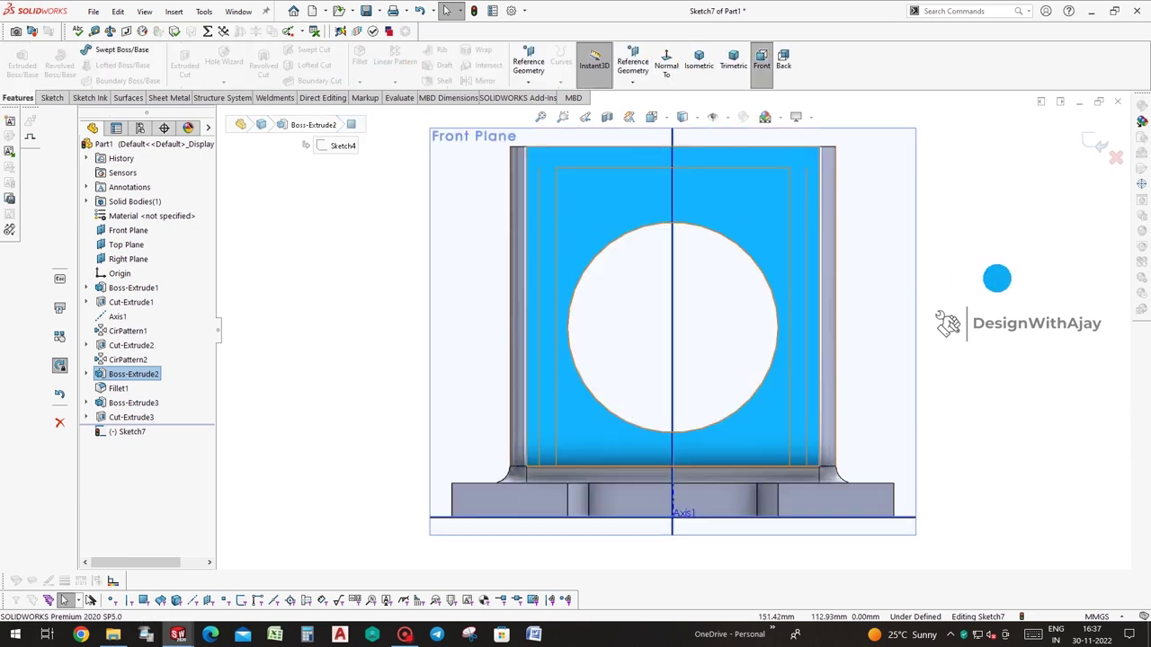
pyautogui.click(56, 96)
pyautogui.click(124, 49)
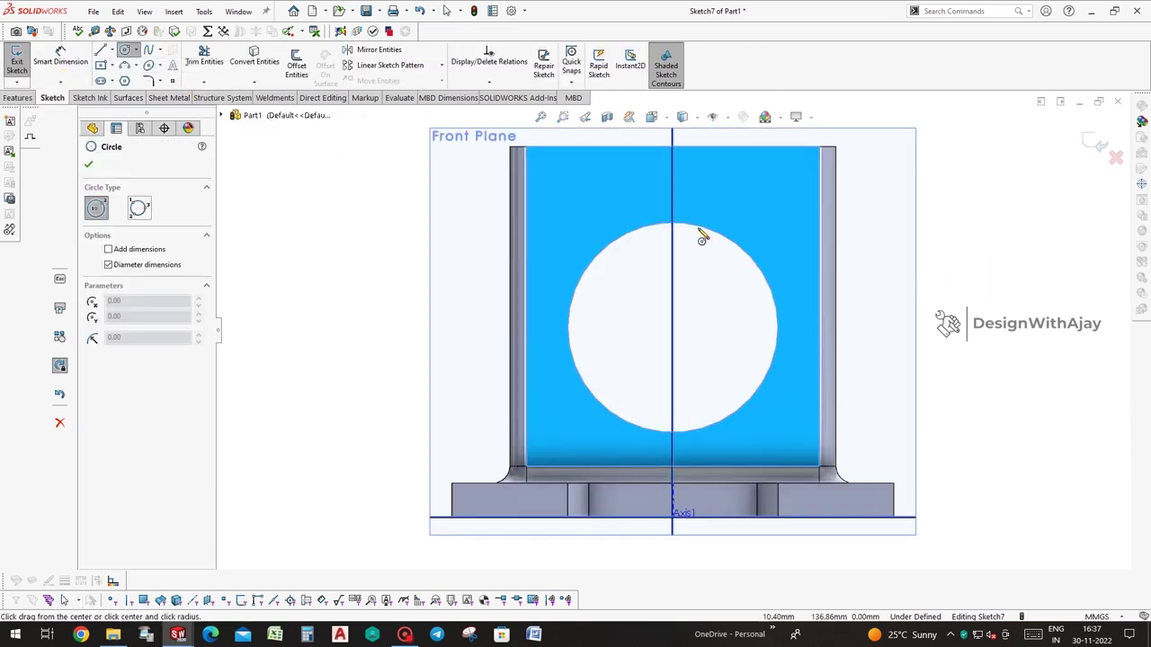
pyautogui.click(672, 327)
pyautogui.click(766, 236)
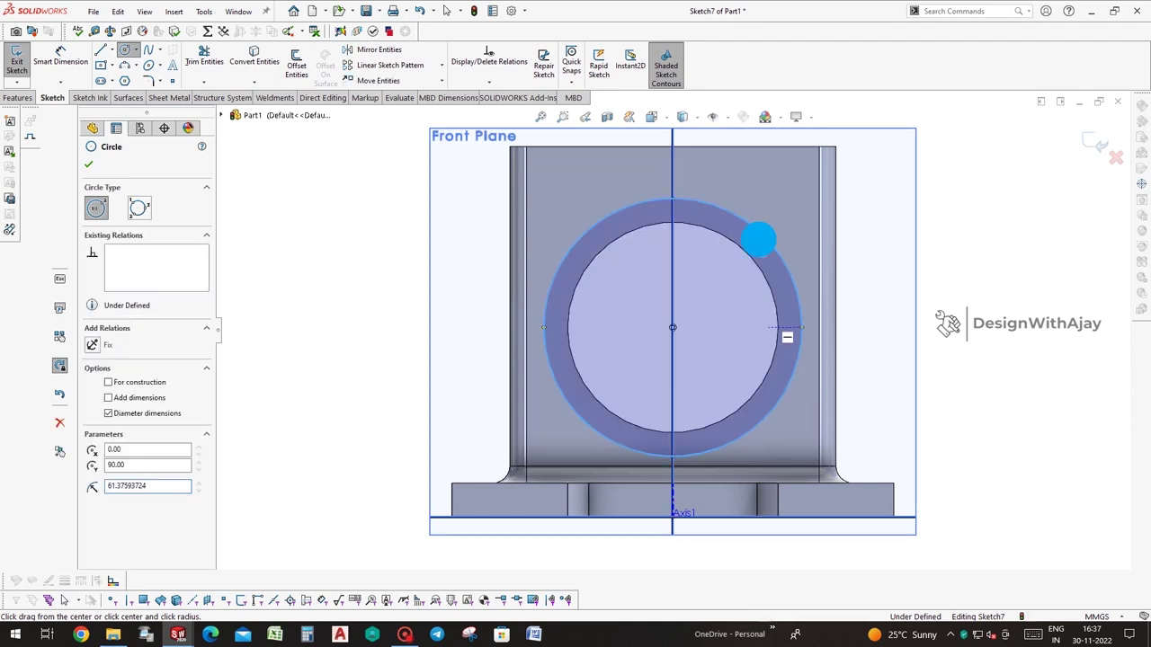
pyautogui.moveTo(766, 235); pyautogui.dragTo(773, 209, button='right')
# Dimension the circle to Ø120 and make it construction geometry
pyautogui.click(760, 227)
pyautogui.click(768, 203)
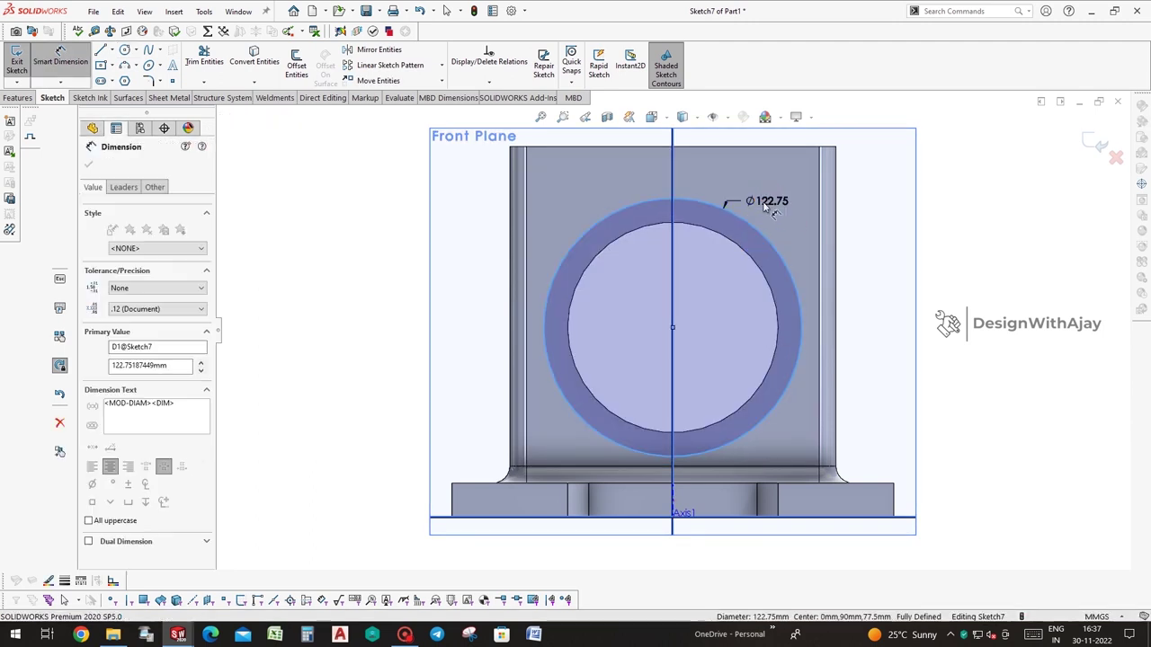
pyautogui.write('120')
pyautogui.press('Return')
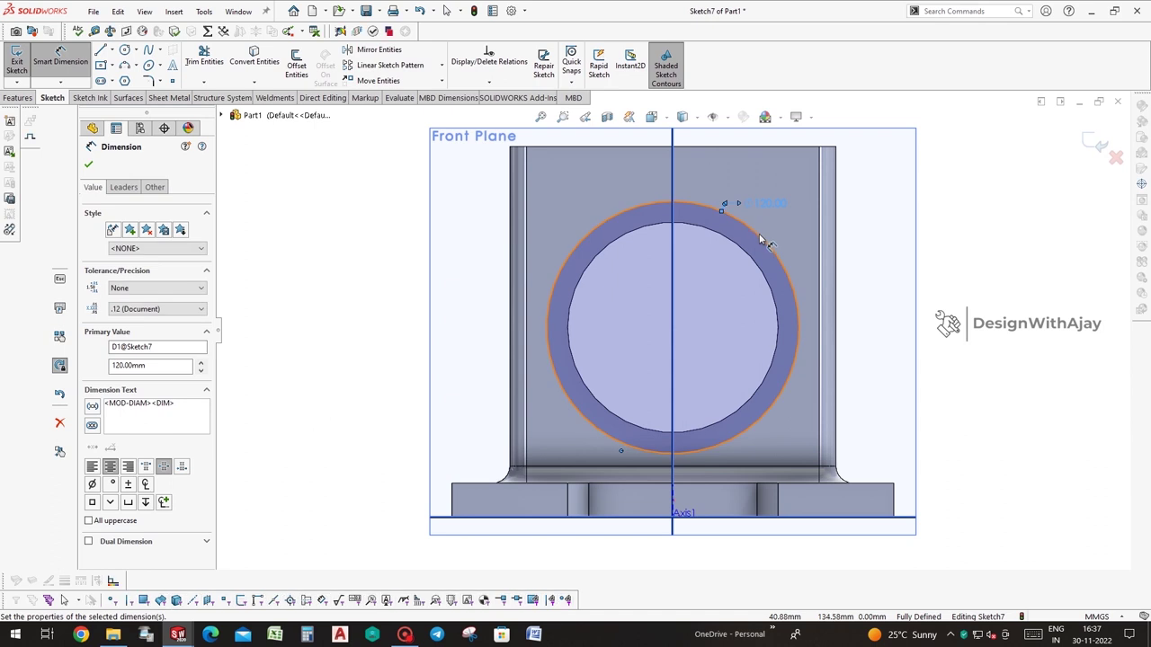
pyautogui.press('Escape')
pyautogui.click(759, 237)
pyautogui.click(108, 334)
pyautogui.press('Escape')
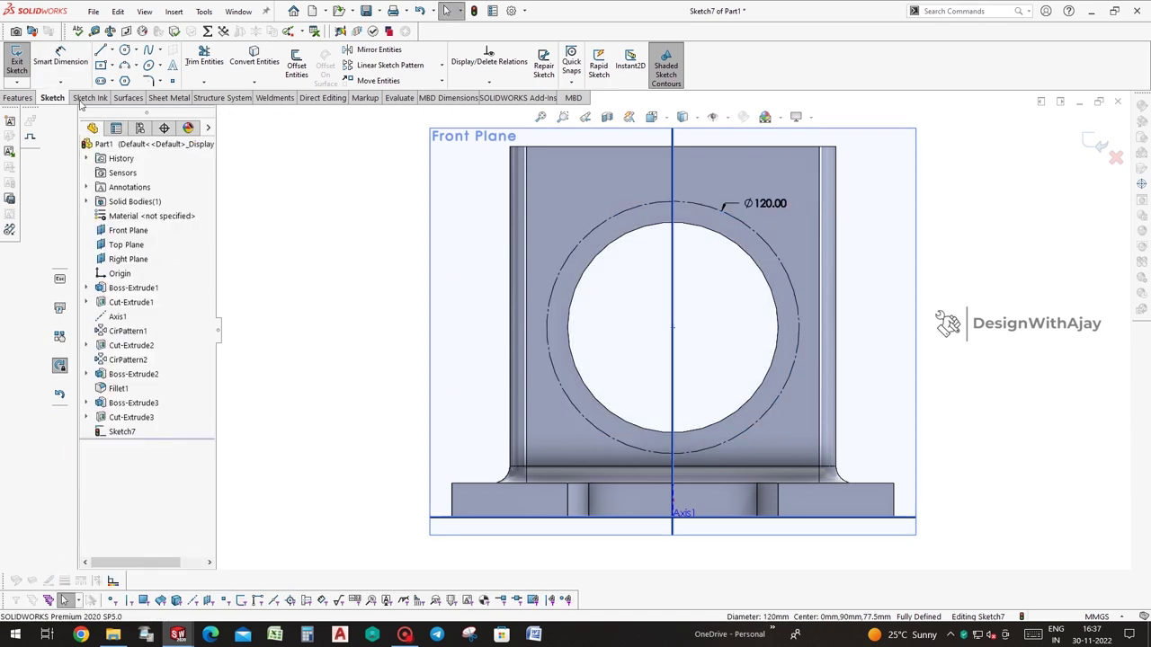
# Draw an angled and a horizontal centerline from the circle centre out to the construction circle
pyautogui.click(111, 49)
pyautogui.click(131, 69)
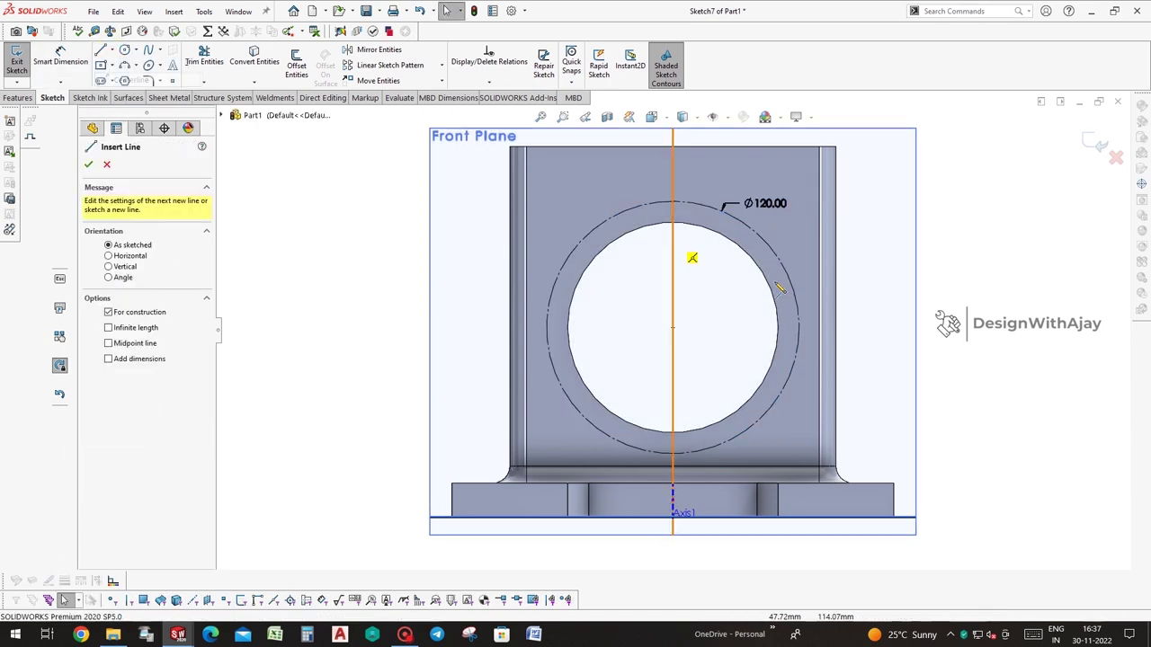
pyautogui.click(673, 327)
pyautogui.click(775, 254)
pyautogui.press('Escape')
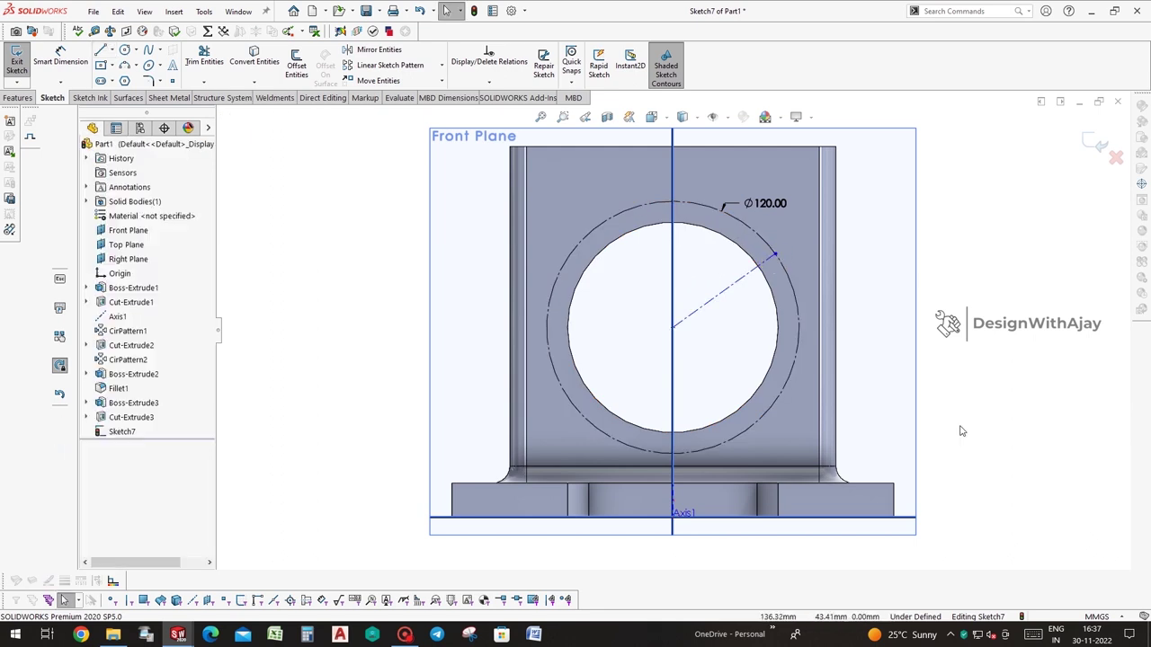
pyautogui.click(111, 50)
pyautogui.click(117, 80)
pyautogui.click(673, 327)
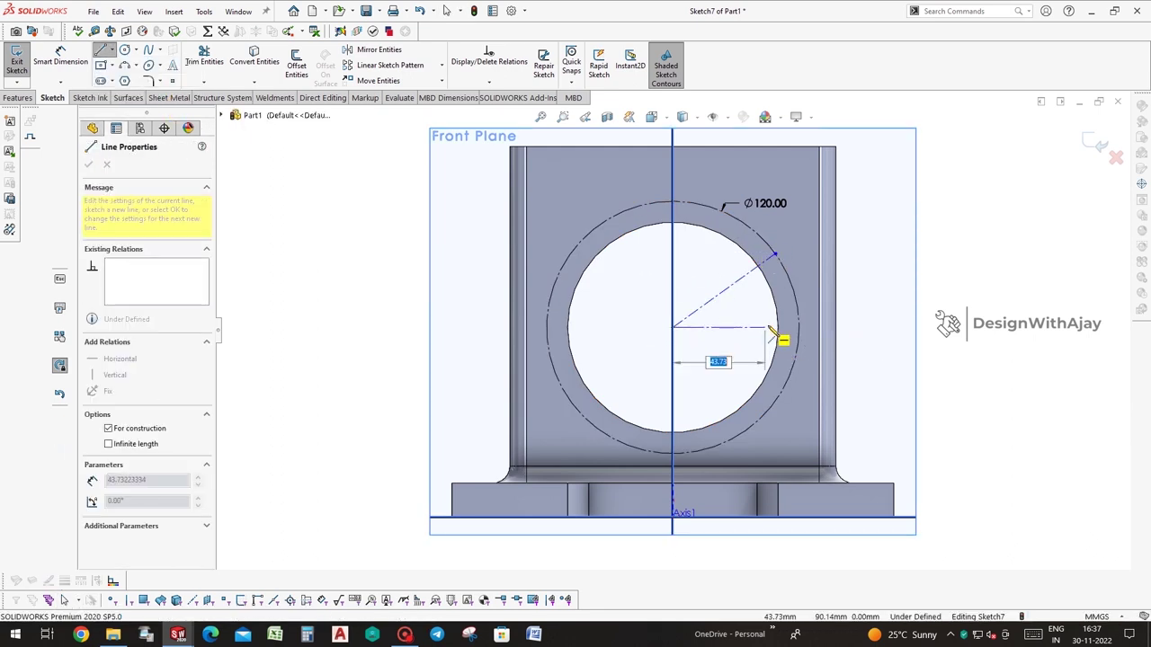
pyautogui.click(799, 328)
# Set a 30° angle between the two centerlines and exit the sketch
pyautogui.moveTo(797, 329); pyautogui.dragTo(746, 301, button='right')
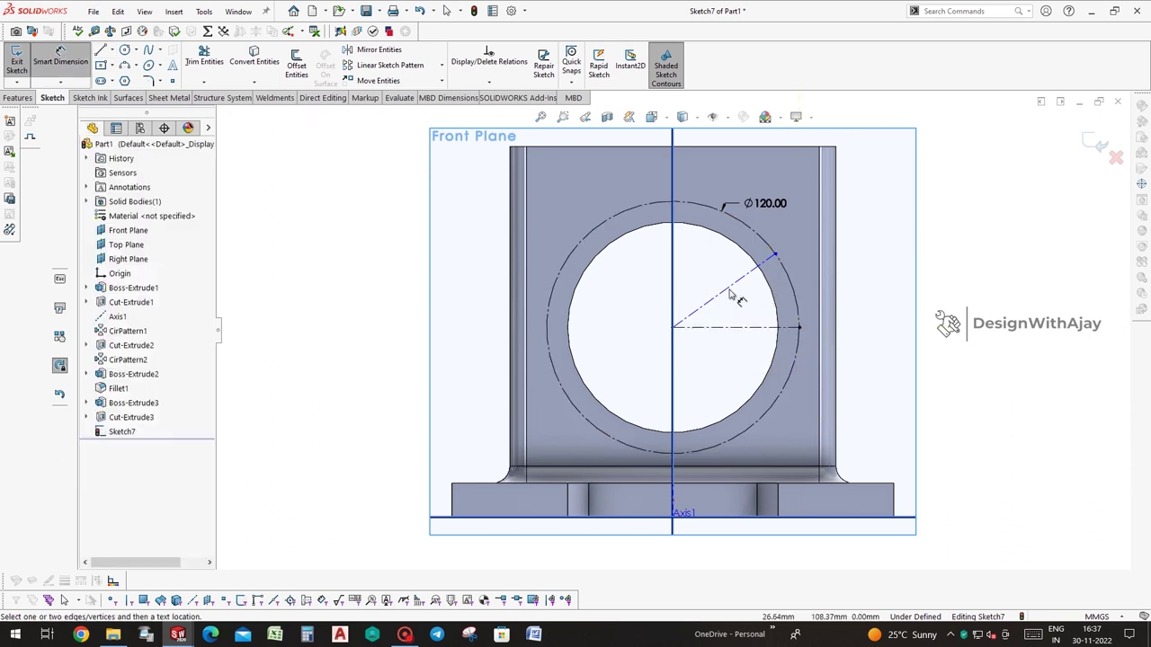
pyautogui.click(733, 297)
pyautogui.click(750, 327)
pyautogui.click(764, 324)
pyautogui.write('3')
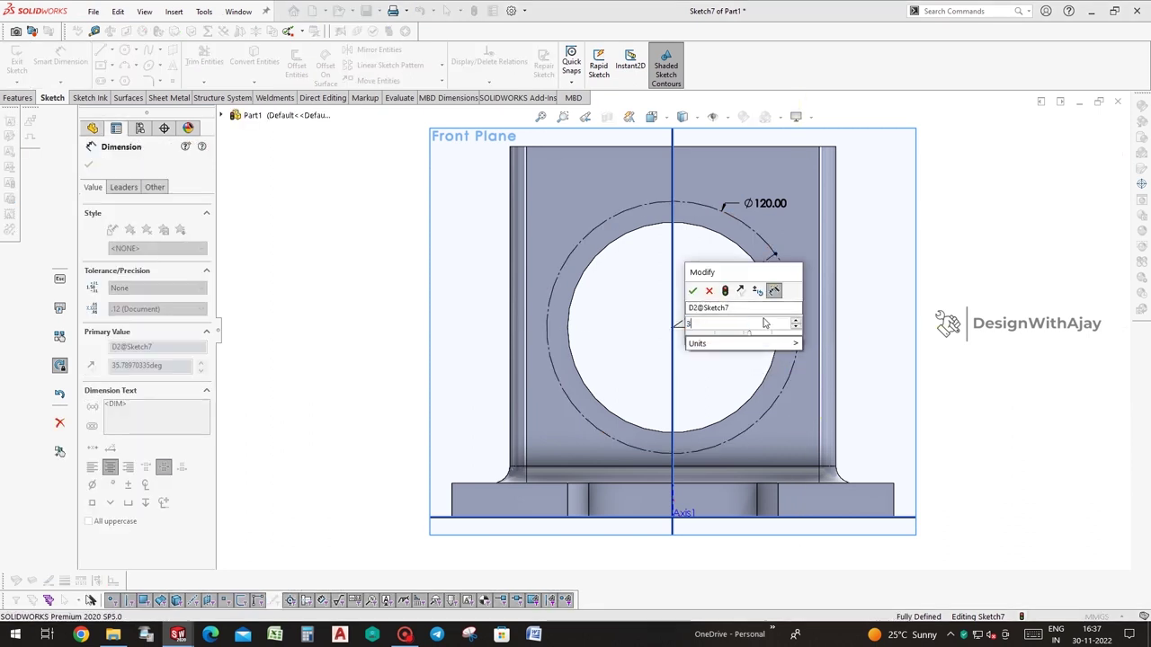
pyautogui.write('0')
pyautogui.press('Return')
pyautogui.click(1074, 128)
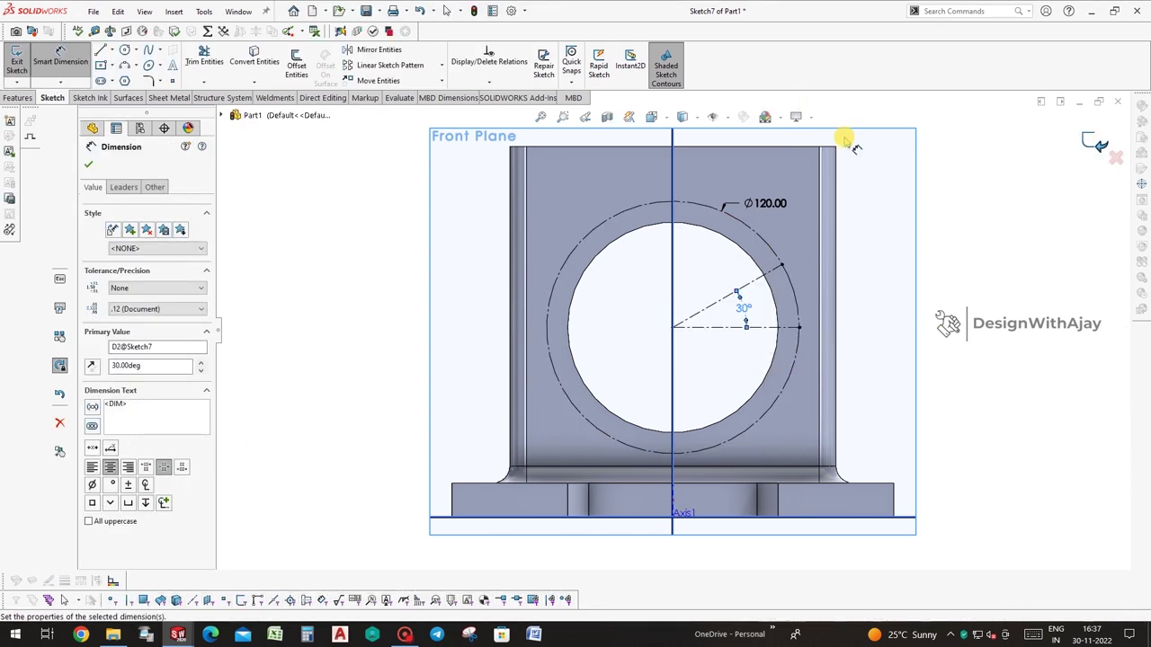
pyautogui.click(16, 96)
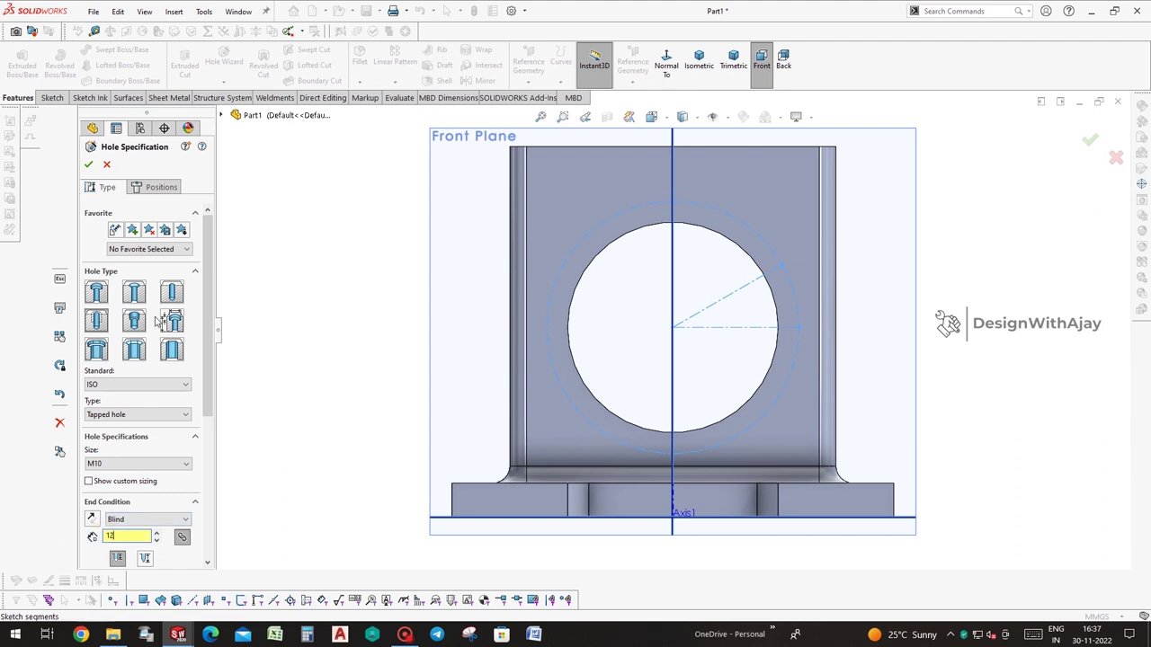
# Place the M10 tapped hole on the dashed bolt circle, confirm it, and hide the bolt-circle sketch
pyautogui.click(161, 187)
pyautogui.click(781, 265)
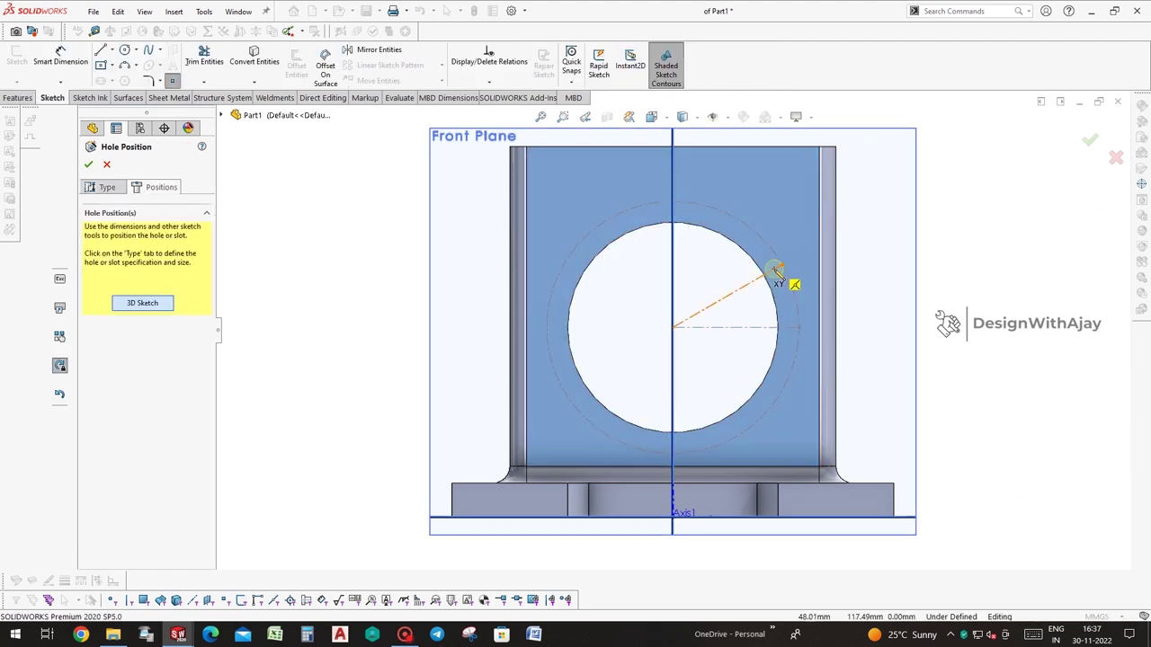
pyautogui.click(1087, 143)
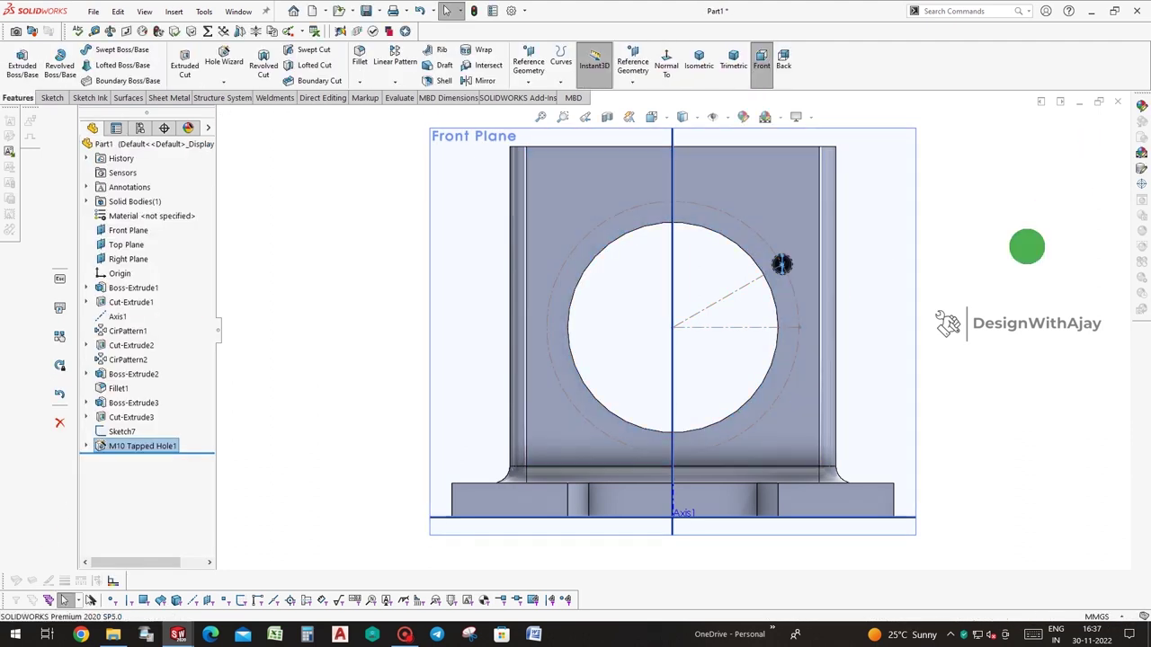
pyautogui.scroll(-3, 697, 328)
pyautogui.click(697, 328)
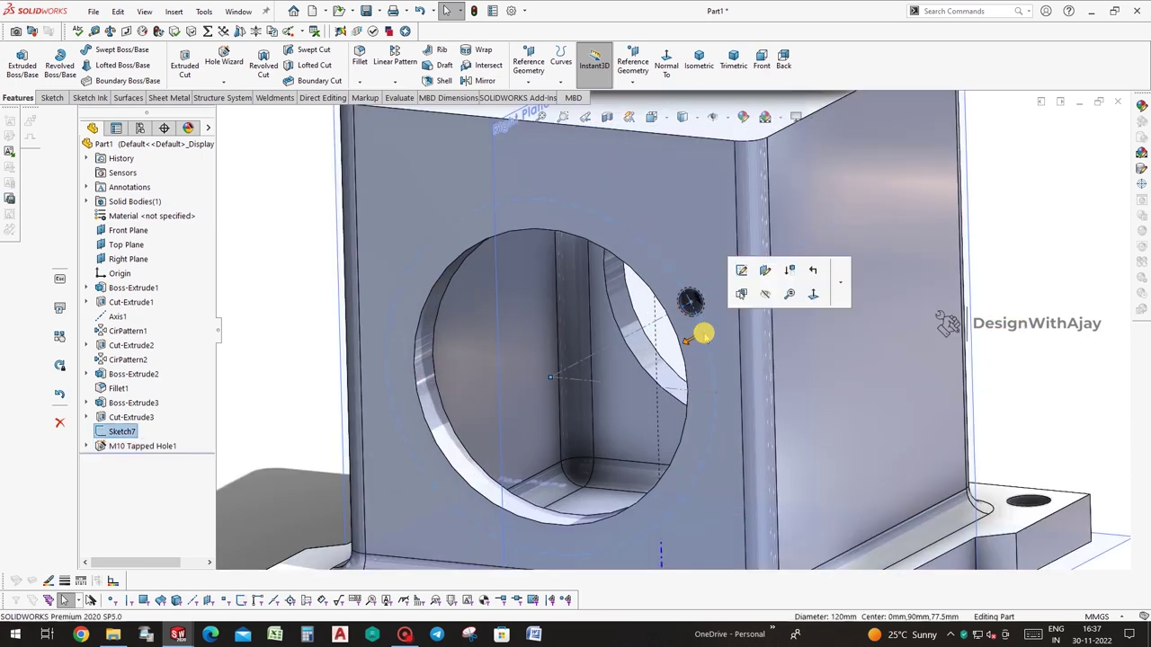
pyautogui.click(765, 295)
# Circular-pattern the M10 tapped hole around the opening's cylindrical face, 6 instances
pyautogui.click(142, 446)
pyautogui.scroll(3, 530, 187)
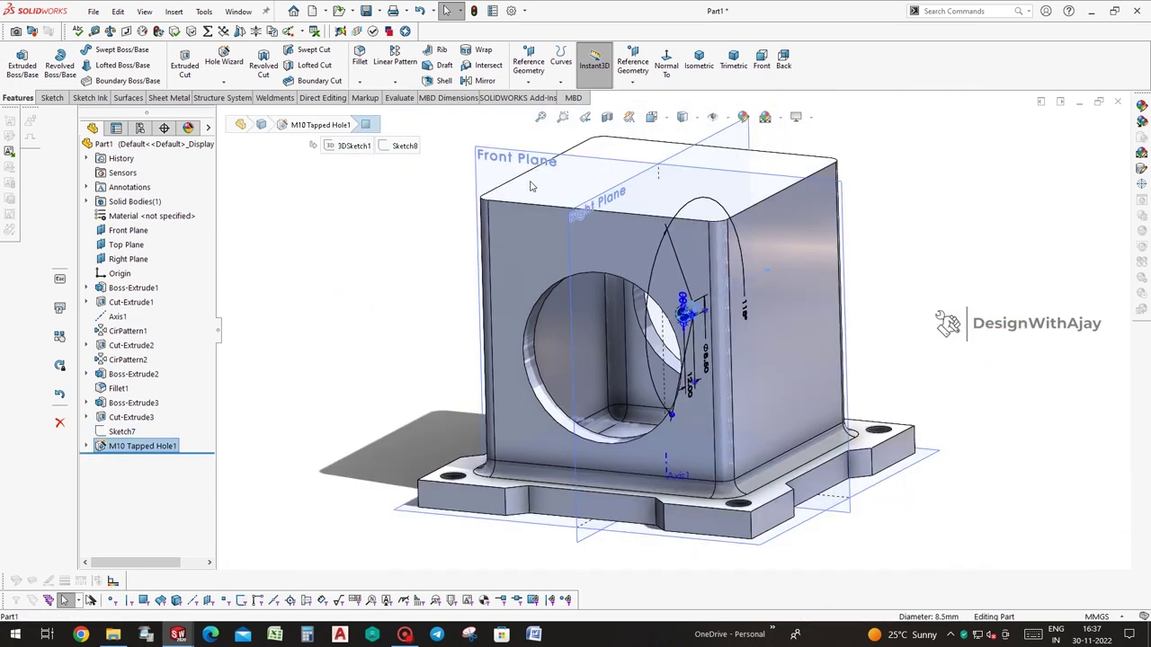
pyautogui.click(395, 81)
pyautogui.click(400, 122)
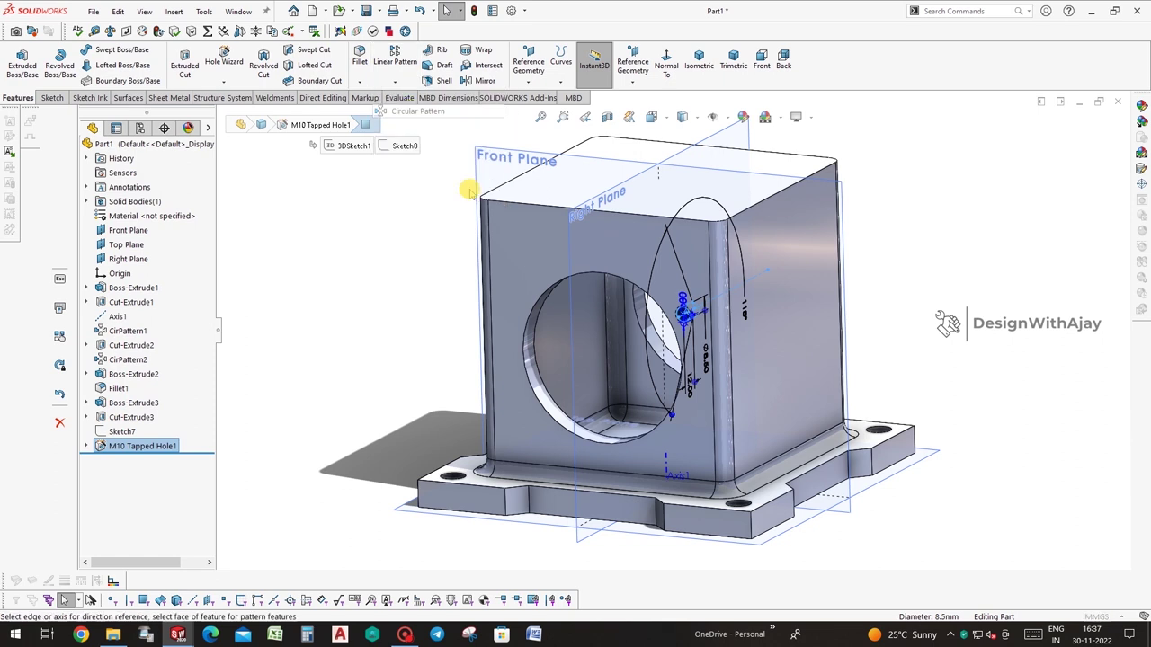
pyautogui.click(542, 395)
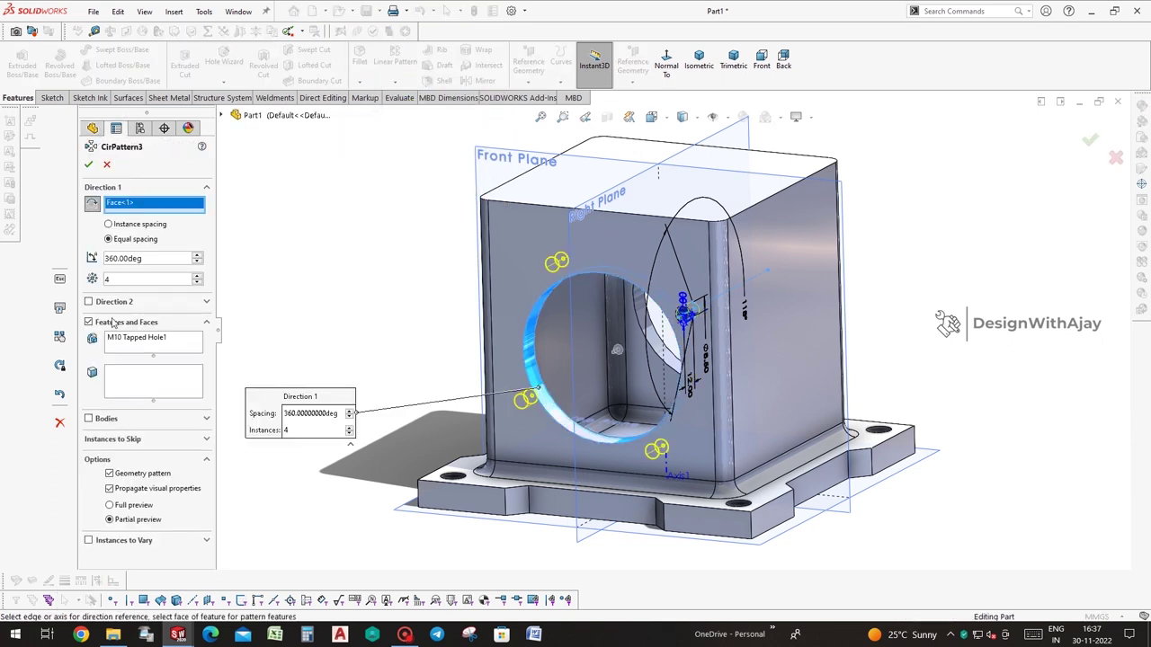
pyautogui.write('6')
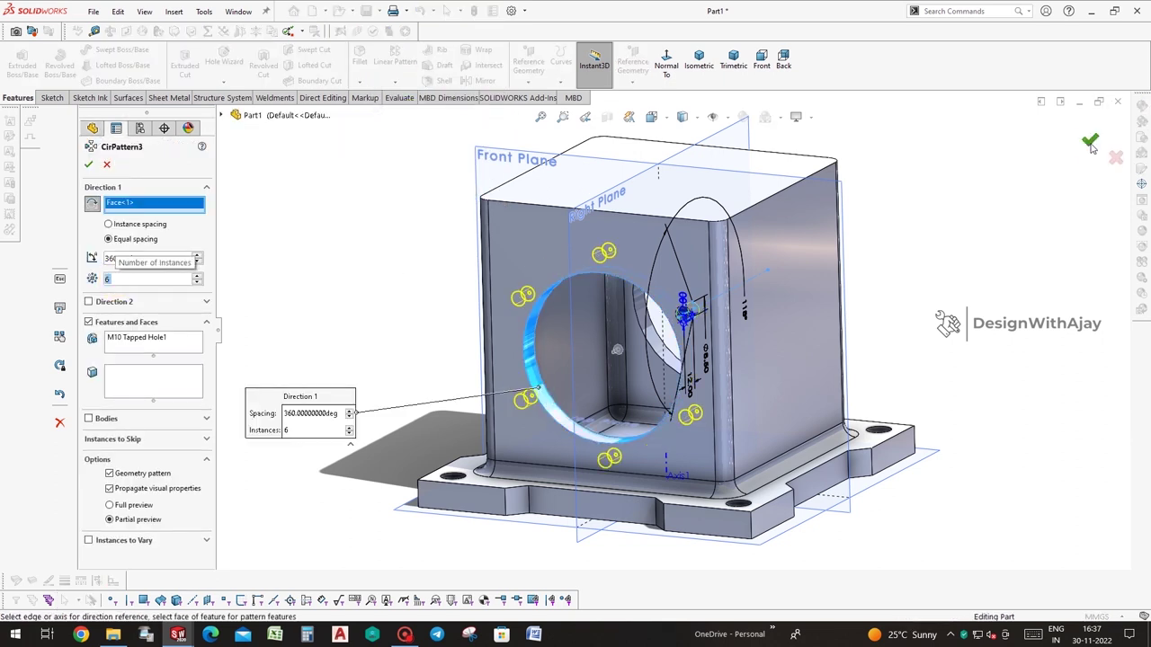
pyautogui.click(1089, 139)
pyautogui.click(894, 316)
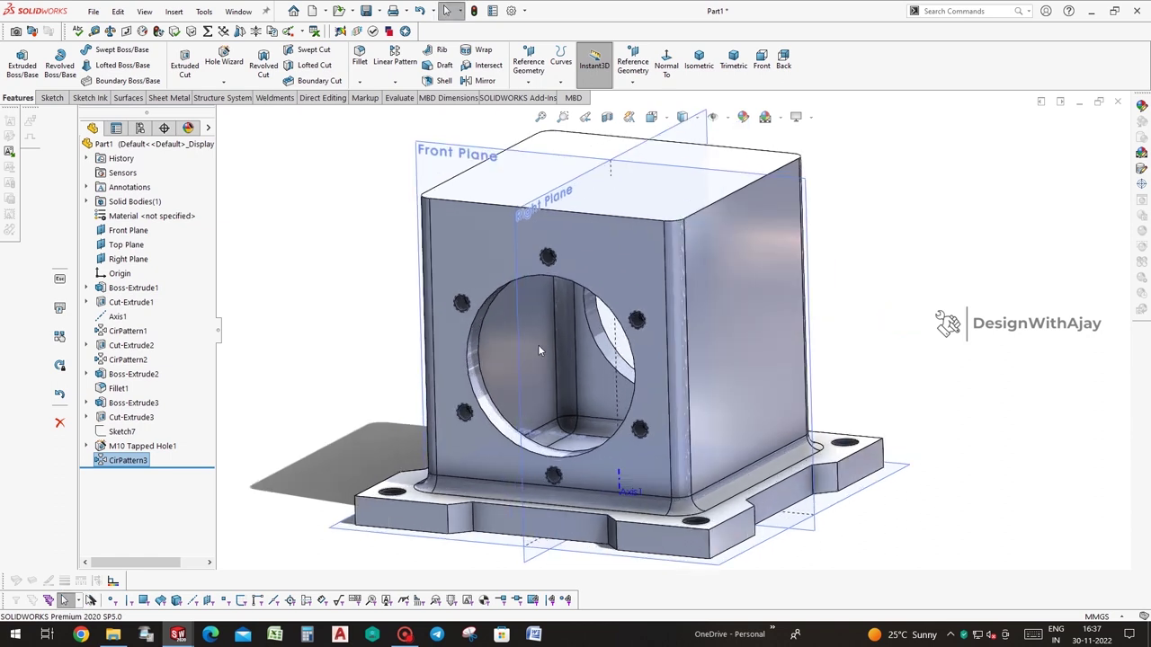
pyautogui.keyDown('ctrl'); pyautogui.click(135, 446); pyautogui.keyUp('ctrl')
pyautogui.scroll(3, 589, 357)
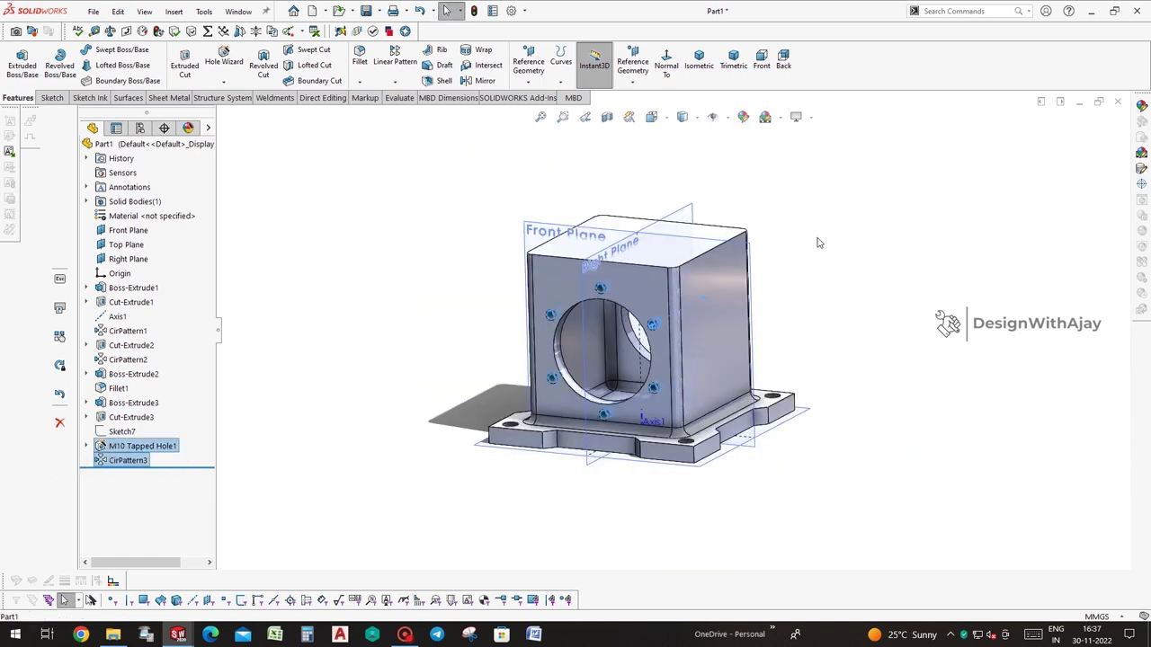
# Circular-pattern the tapped hole and its six-hole ring around Axis1, four instances
pyautogui.keyDown('ctrl'); pyautogui.click(190, 444); pyautogui.keyUp('ctrl')
pyautogui.click(395, 82)
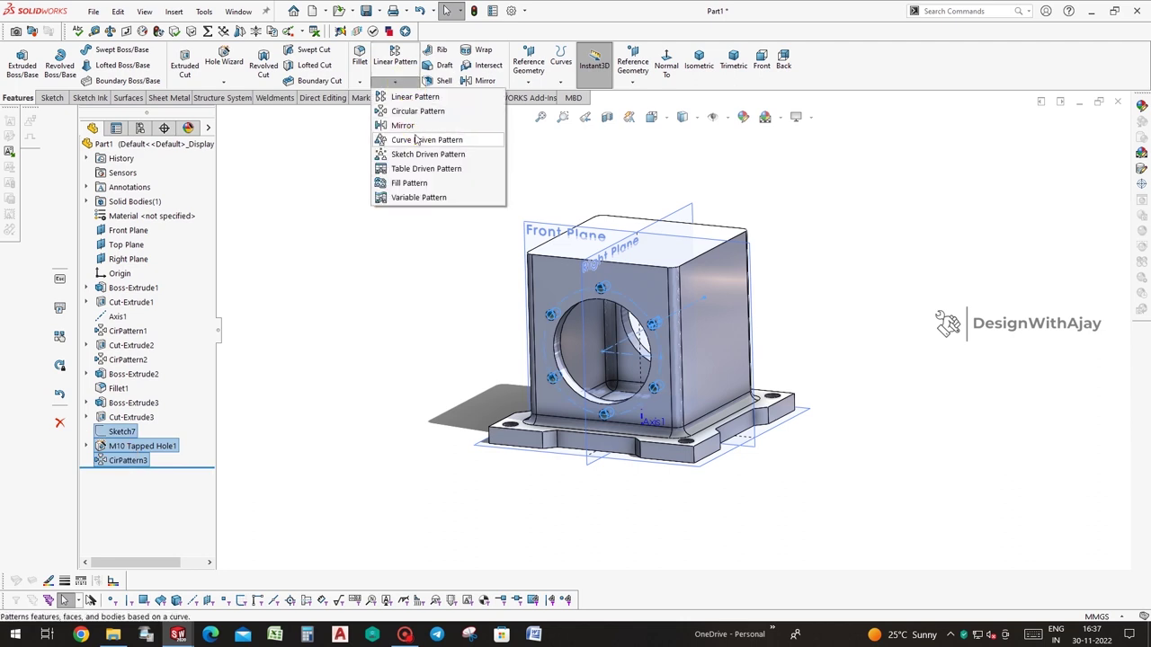
pyautogui.click(468, 111)
pyautogui.moveTo(601, 440); pyautogui.dragTo(651, 390, button='middle')
pyautogui.click(637, 410)
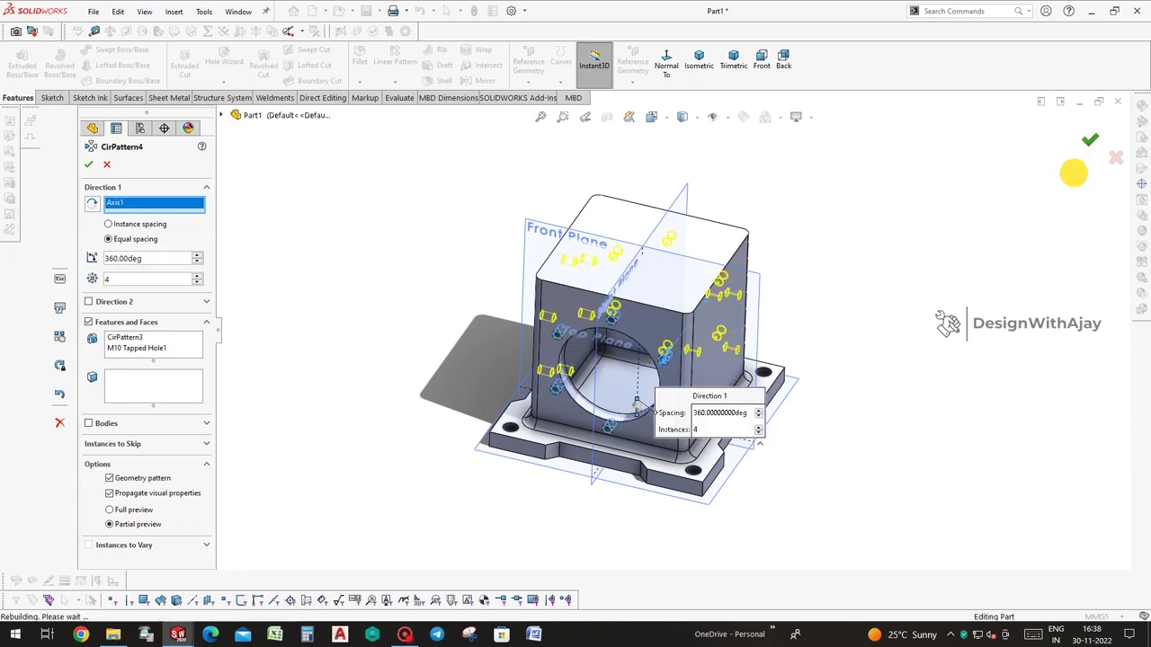
pyautogui.press('Return')
pyautogui.moveTo(1042, 264); pyautogui.dragTo(1043, 254, button='middle')
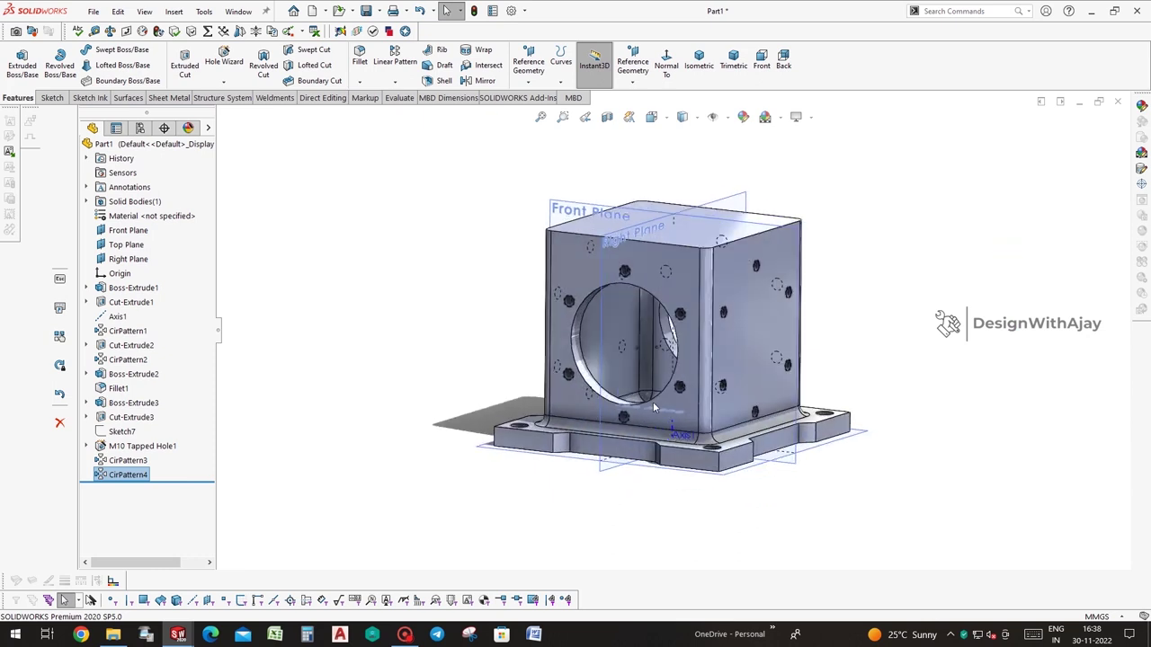
# Circular-pattern the Ø100 front opening around Axis1 onto all four tube walls
pyautogui.click(591, 385)
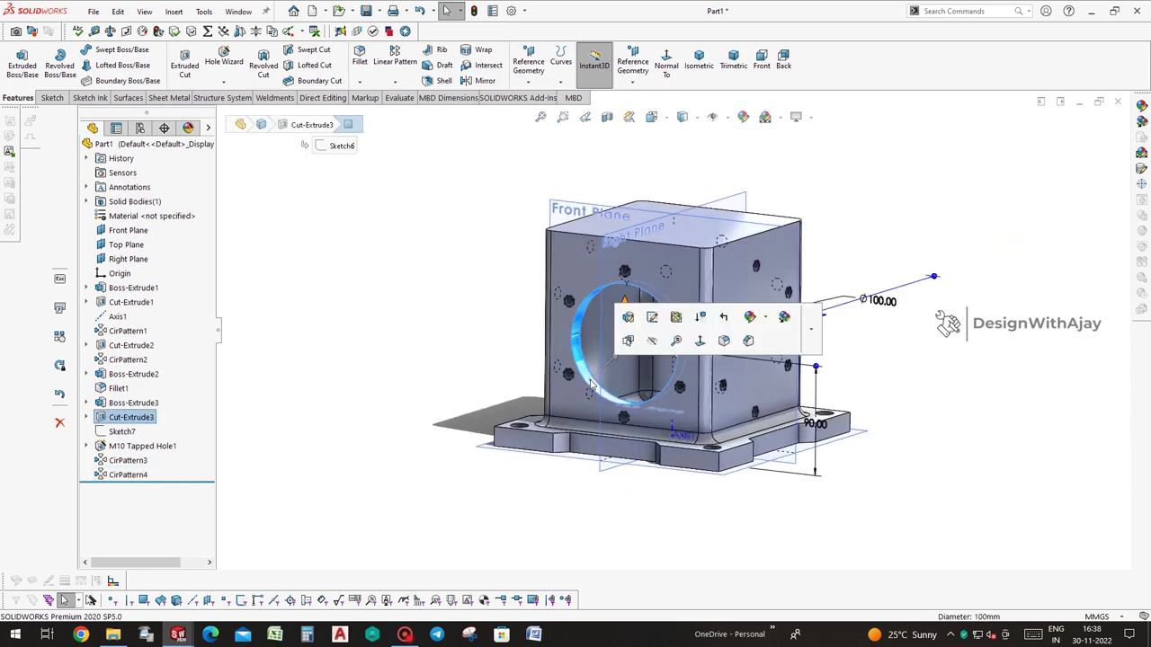
pyautogui.click(396, 83)
pyautogui.click(411, 110)
pyautogui.moveTo(560, 336); pyautogui.dragTo(649, 412, button='middle')
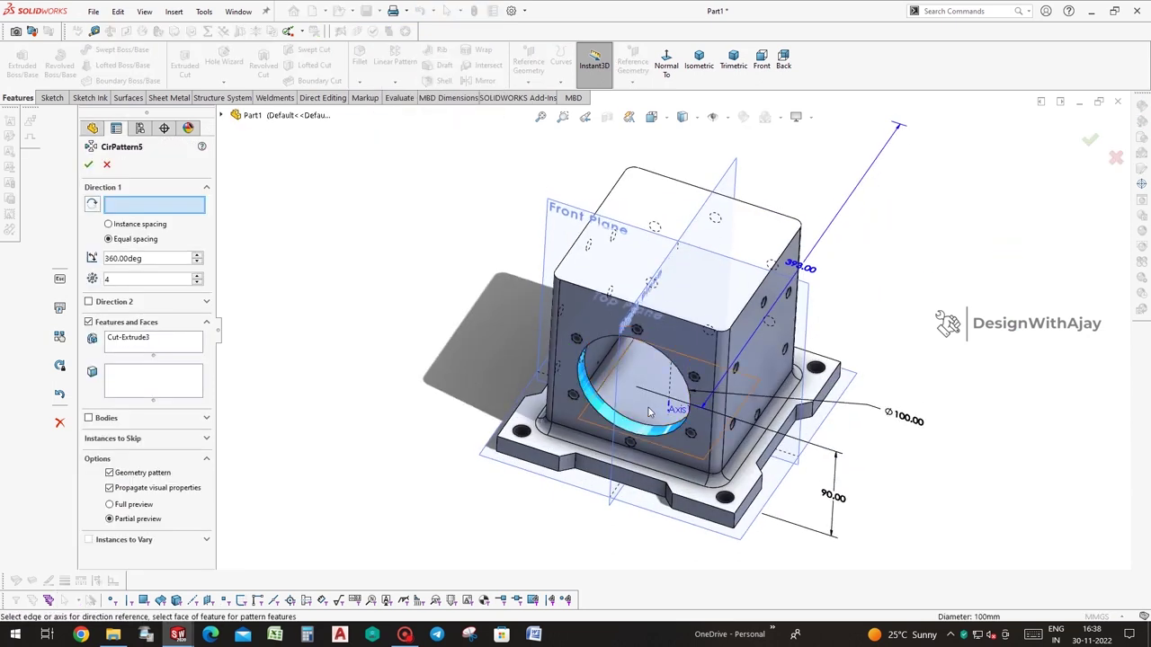
pyautogui.click(669, 407)
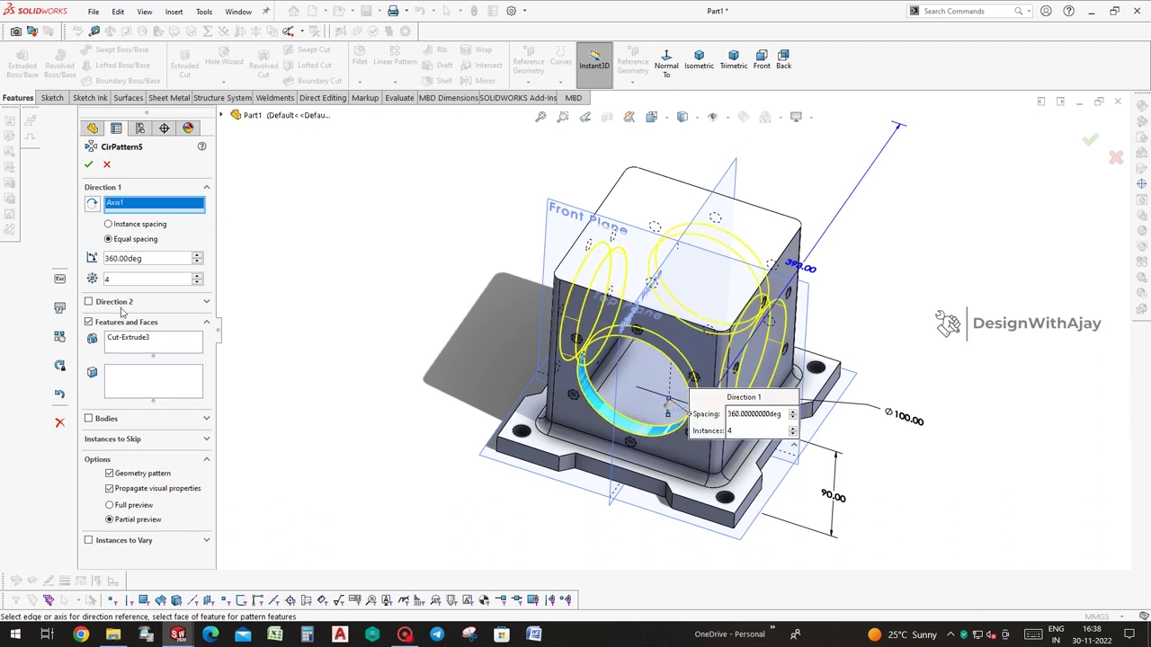
pyautogui.write('2')
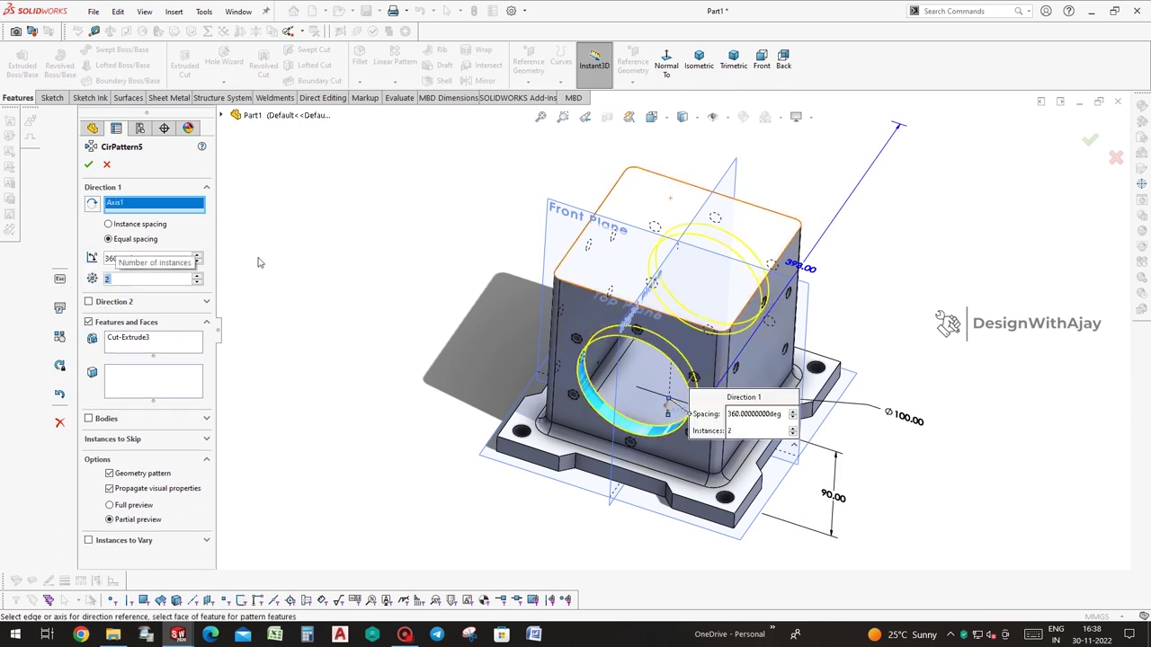
pyautogui.write('3')
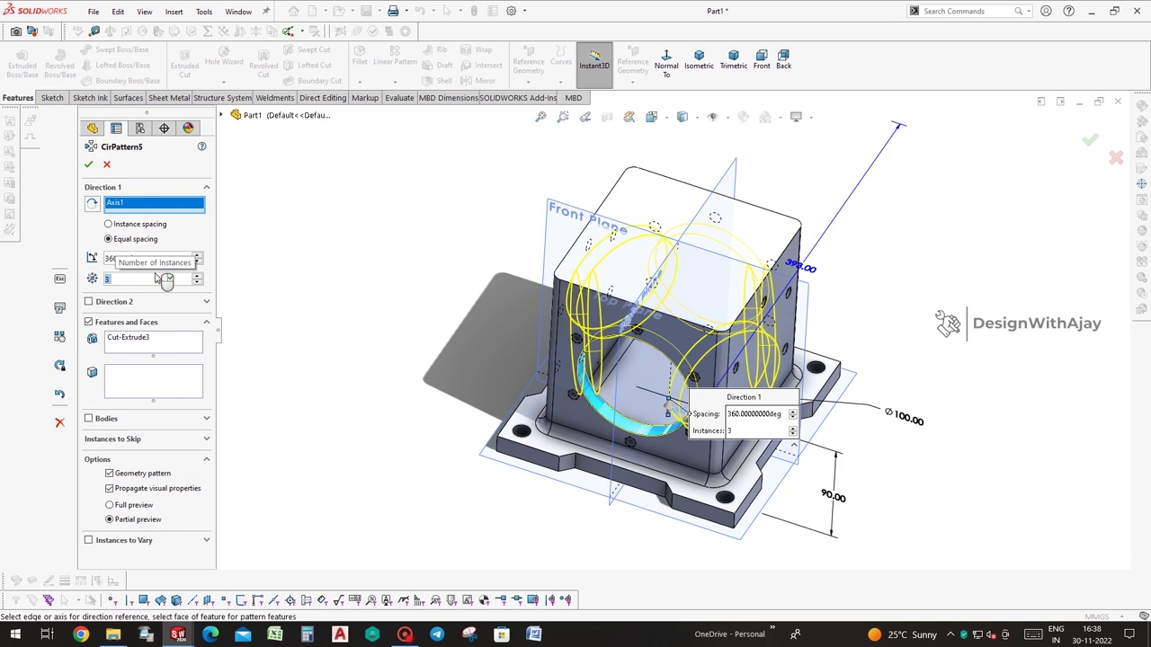
pyautogui.scroll(1, 166, 281)
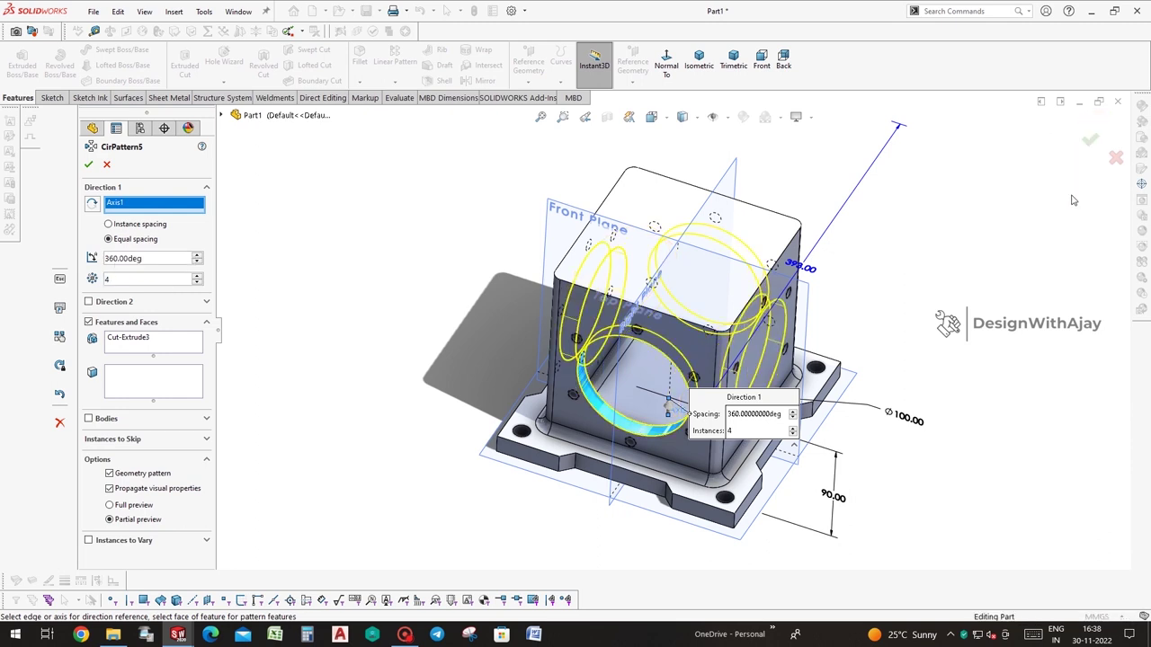
pyautogui.click(1086, 133)
pyautogui.moveTo(961, 224)
pyautogui.mouseDown(button='middle')
pyautogui.moveTo(830, 256)
pyautogui.moveTo(926, 321)
pyautogui.moveTo(825, 348)
pyautogui.mouseUp(button='middle')
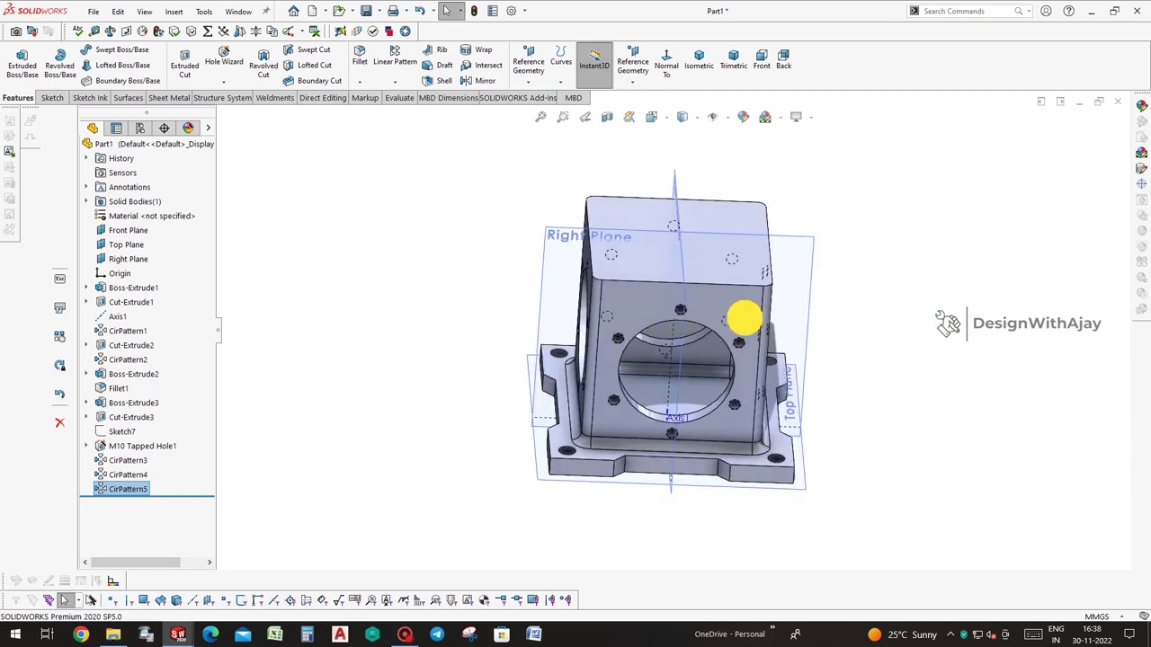
pyautogui.click(744, 321)
# Give the whole part a light blue appearance, RGB 105/182/255
pyautogui.click(921, 266)
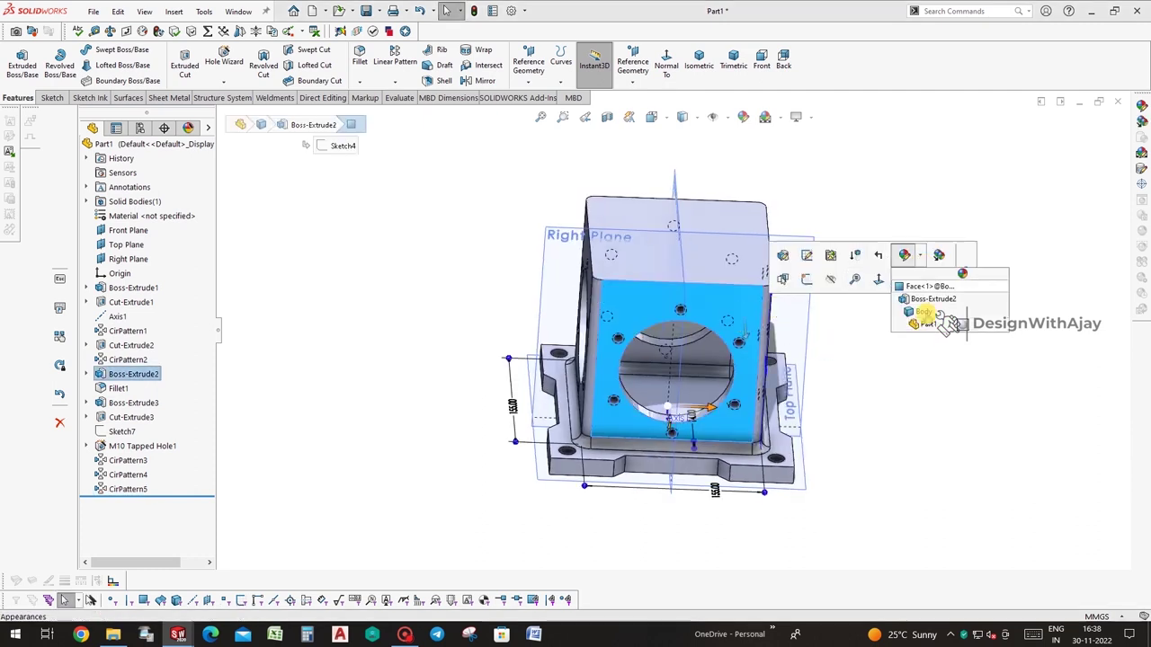
pyautogui.click(944, 323)
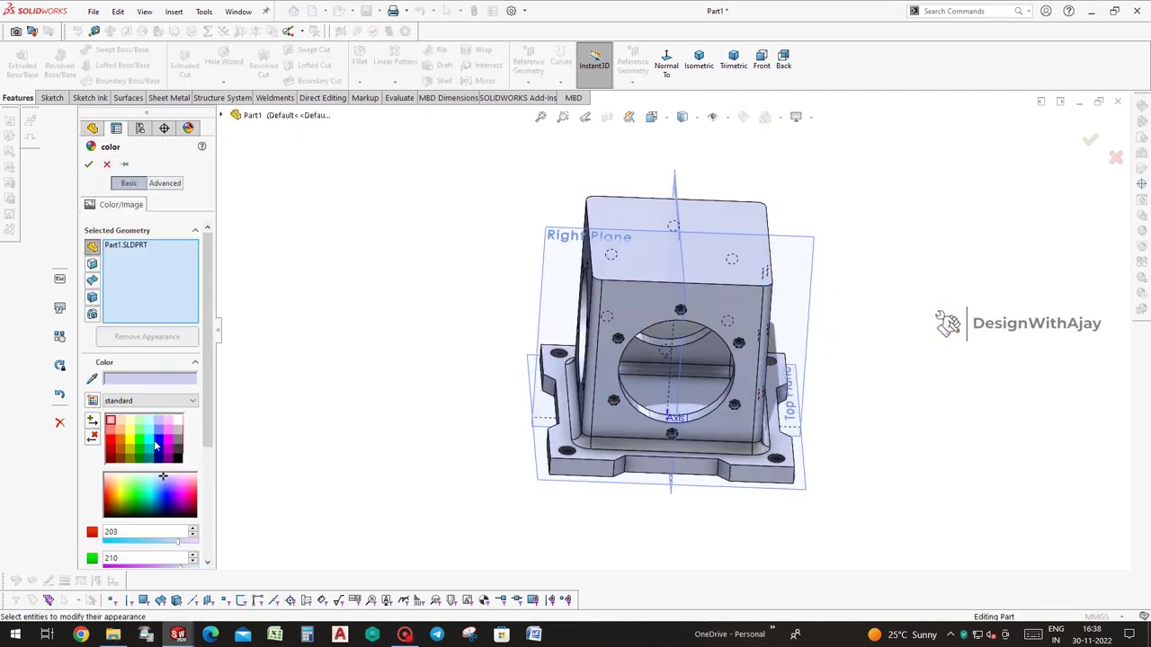
pyautogui.click(158, 429)
pyautogui.moveTo(207, 422); pyautogui.dragTo(210, 470)
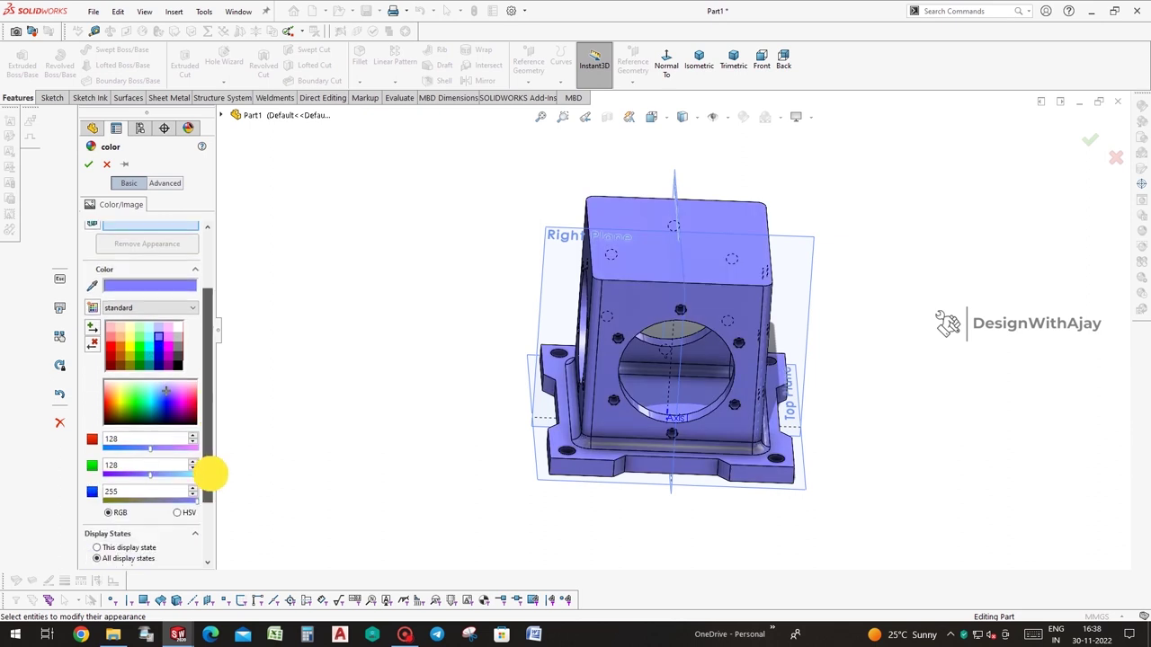
pyautogui.click(165, 392)
pyautogui.click(160, 396)
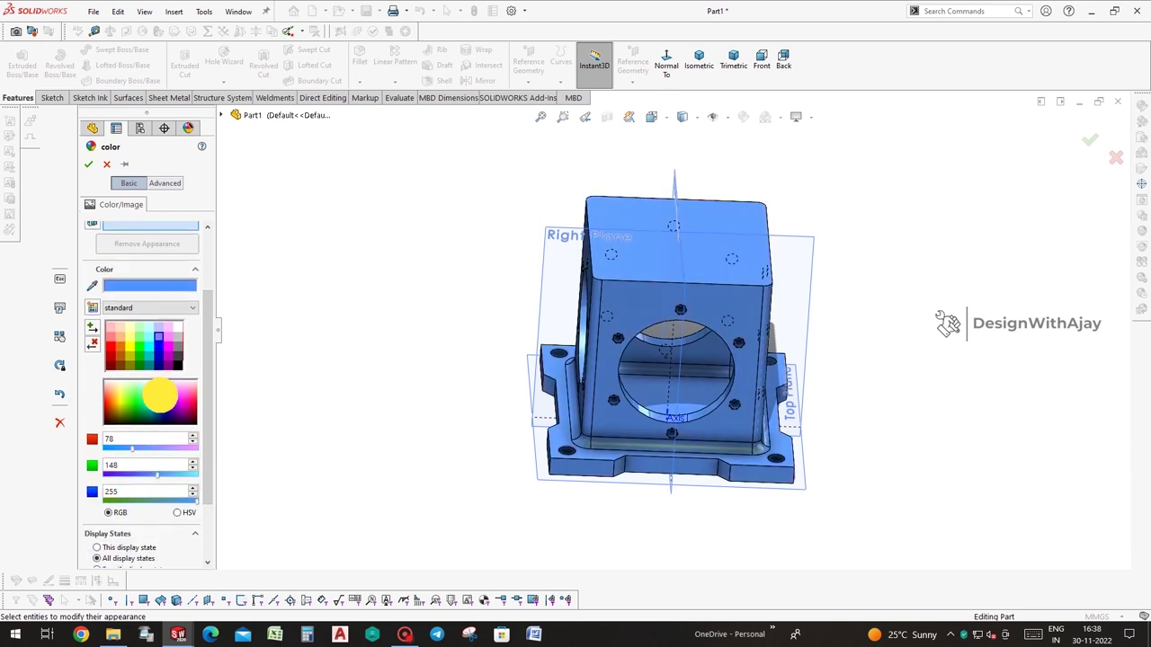
pyautogui.moveTo(160, 396); pyautogui.dragTo(164, 398)
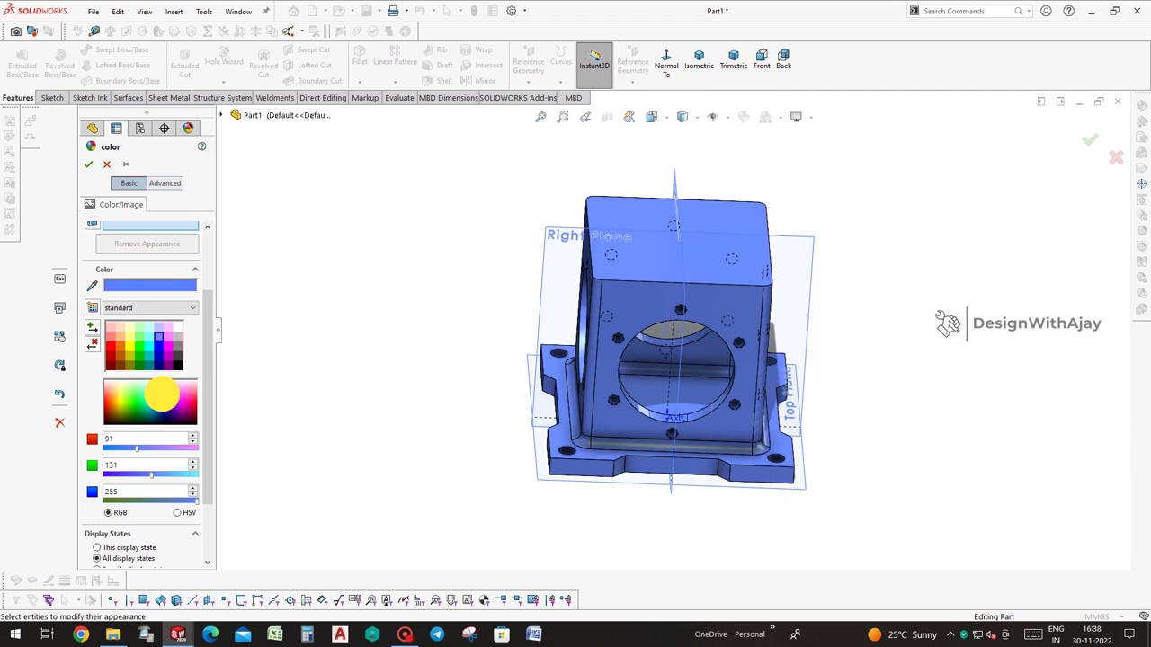
pyautogui.moveTo(159, 396); pyautogui.dragTo(159, 395)
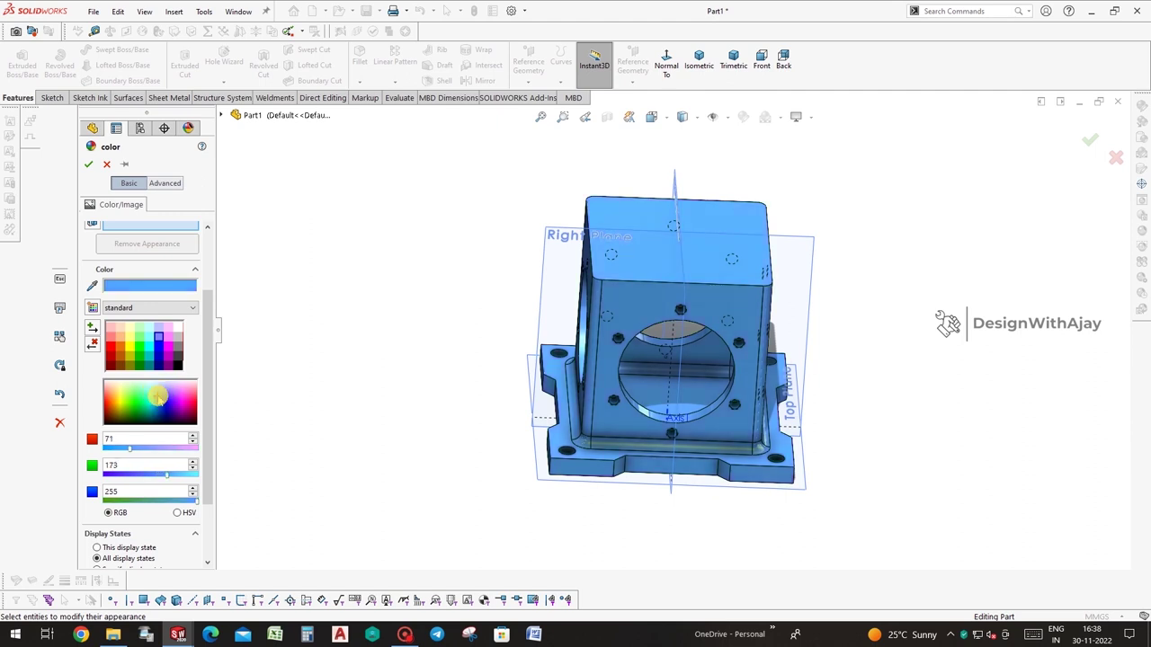
pyautogui.click(161, 396)
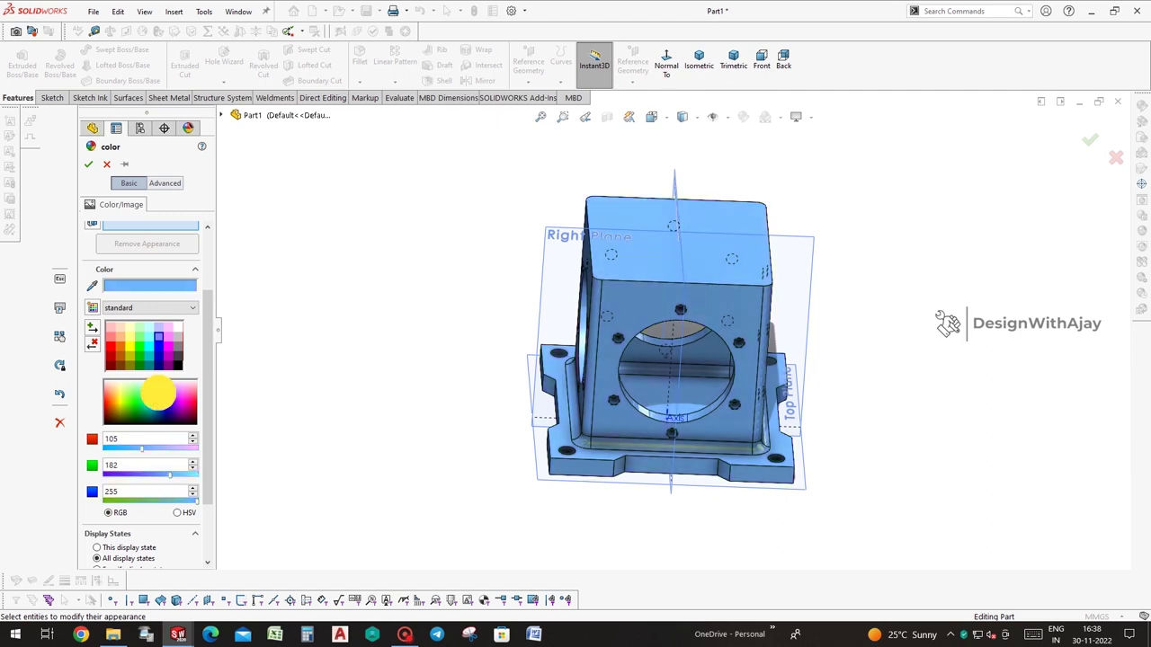
pyautogui.click(1089, 139)
# Orbit to show two side openings, then bring up Save As for the part with Ctrl+S
pyautogui.moveTo(1011, 364)
pyautogui.mouseDown(button='middle')
pyautogui.moveTo(947, 389)
pyautogui.moveTo(956, 396)
pyautogui.mouseUp(button='middle')
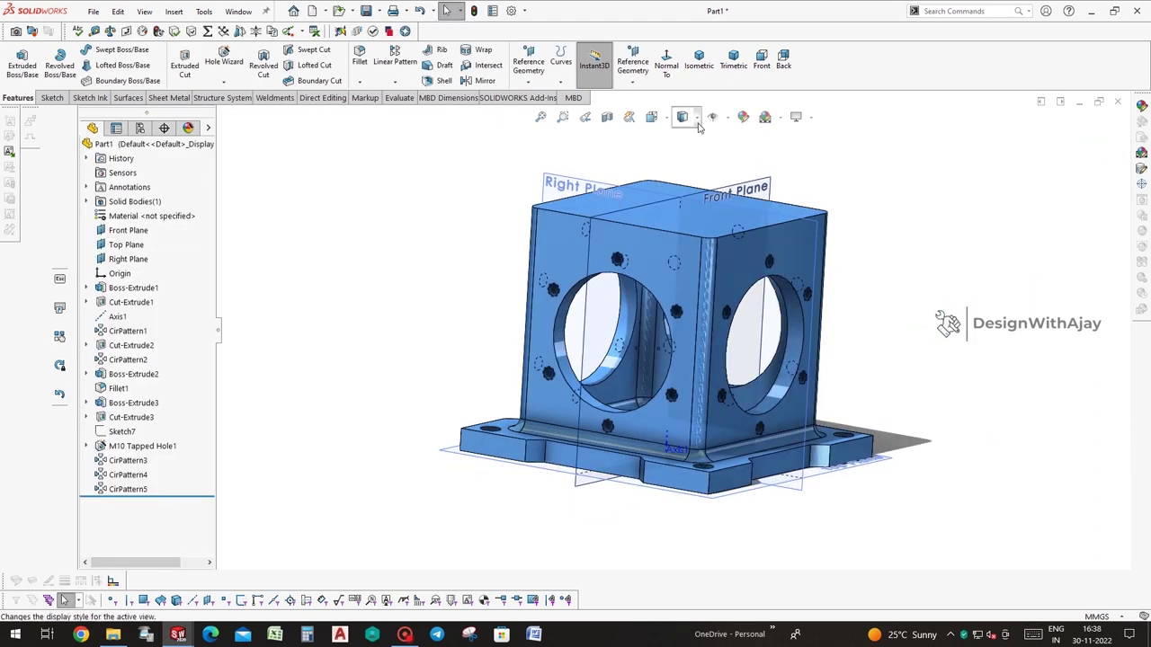
pyautogui.hotkey('ctrl', 's')
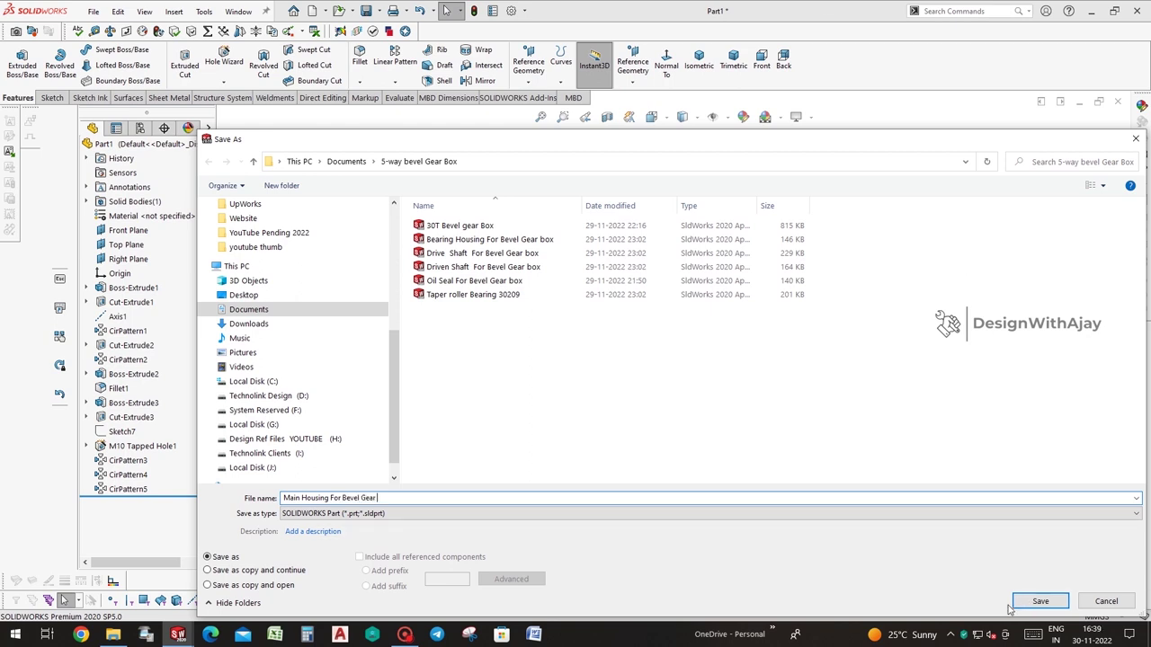
# Save the part as 'Main Housing For Bevel Gear', hide the planes, and try filleting the top edge loop
pyautogui.click(1036, 603)
pyautogui.click(709, 117)
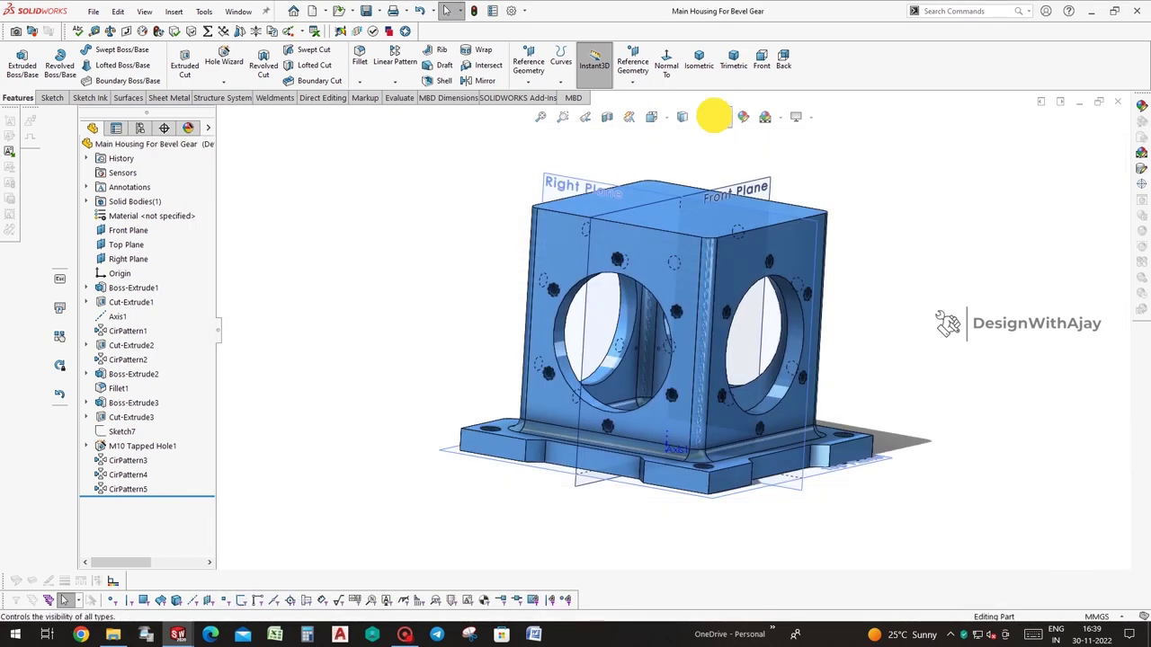
pyautogui.scroll(-2, 967, 246)
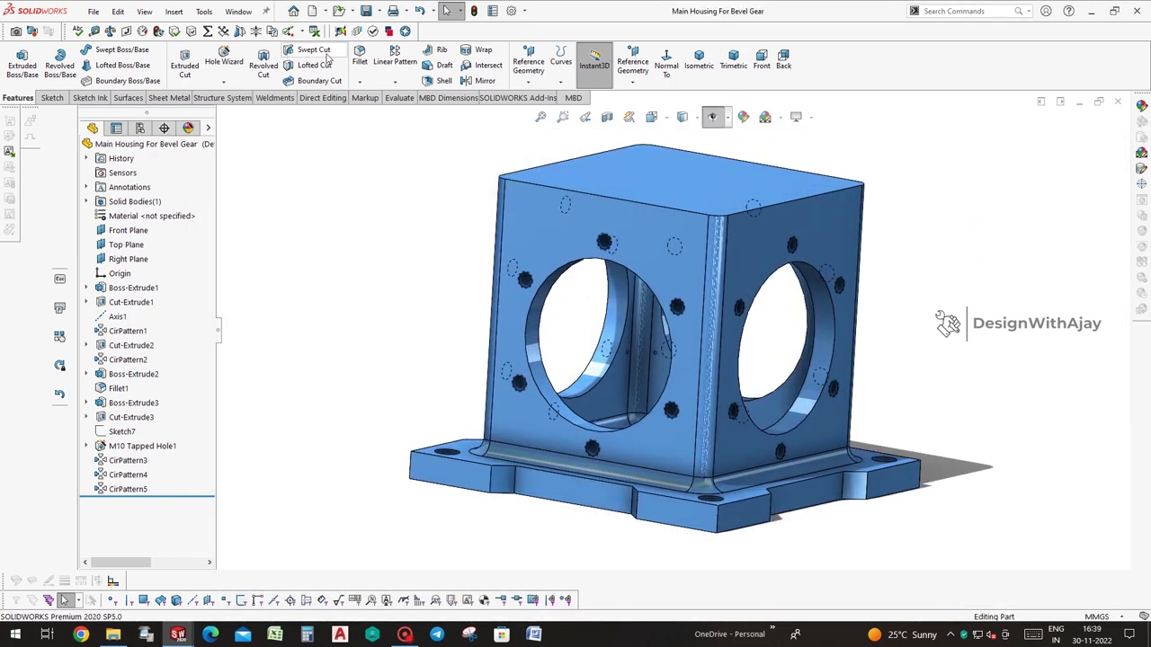
pyautogui.click(359, 60)
pyautogui.click(768, 205)
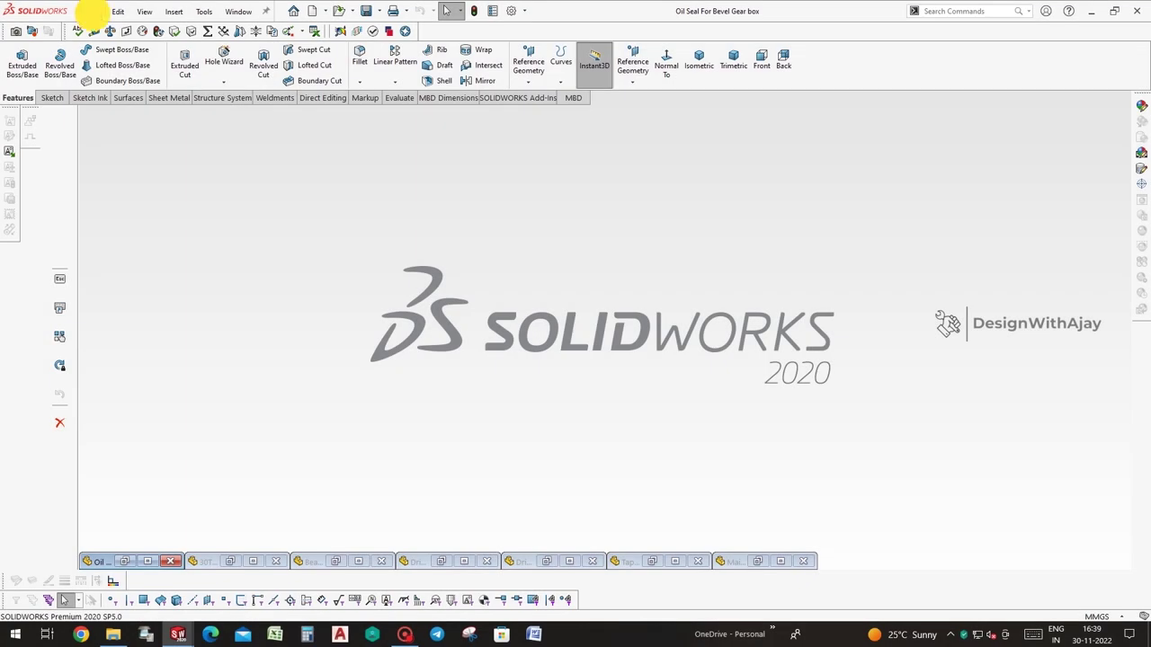
# Create a new assembly document with the Plain White background scene
pyautogui.click(94, 12)
pyautogui.click(103, 31)
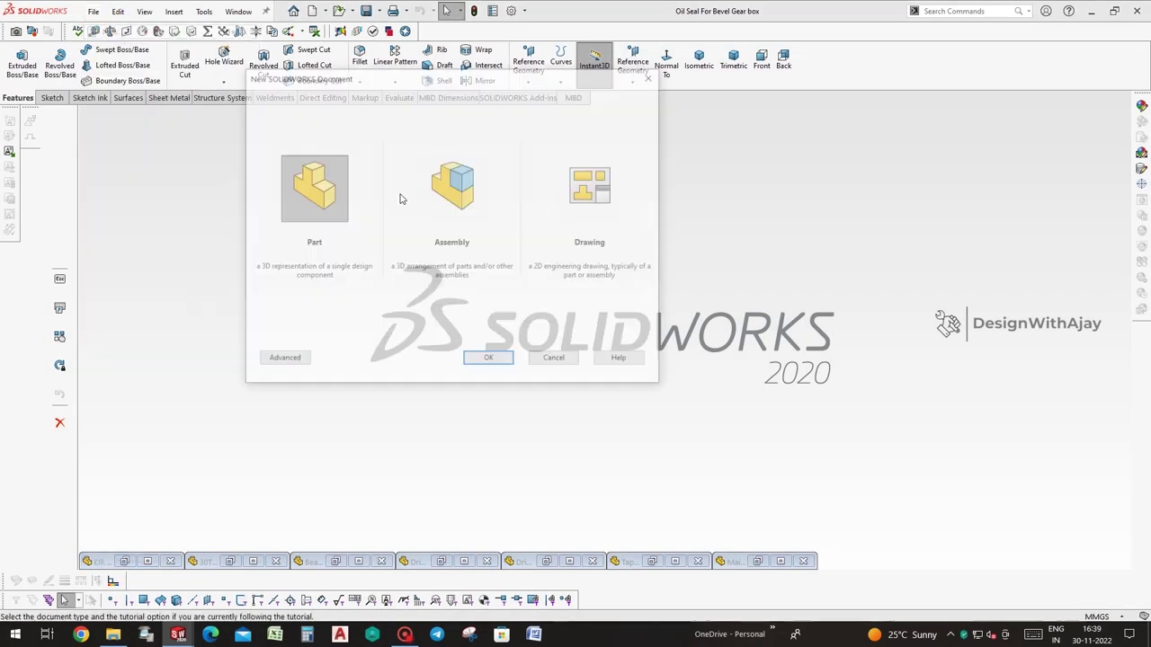
pyautogui.click(452, 187)
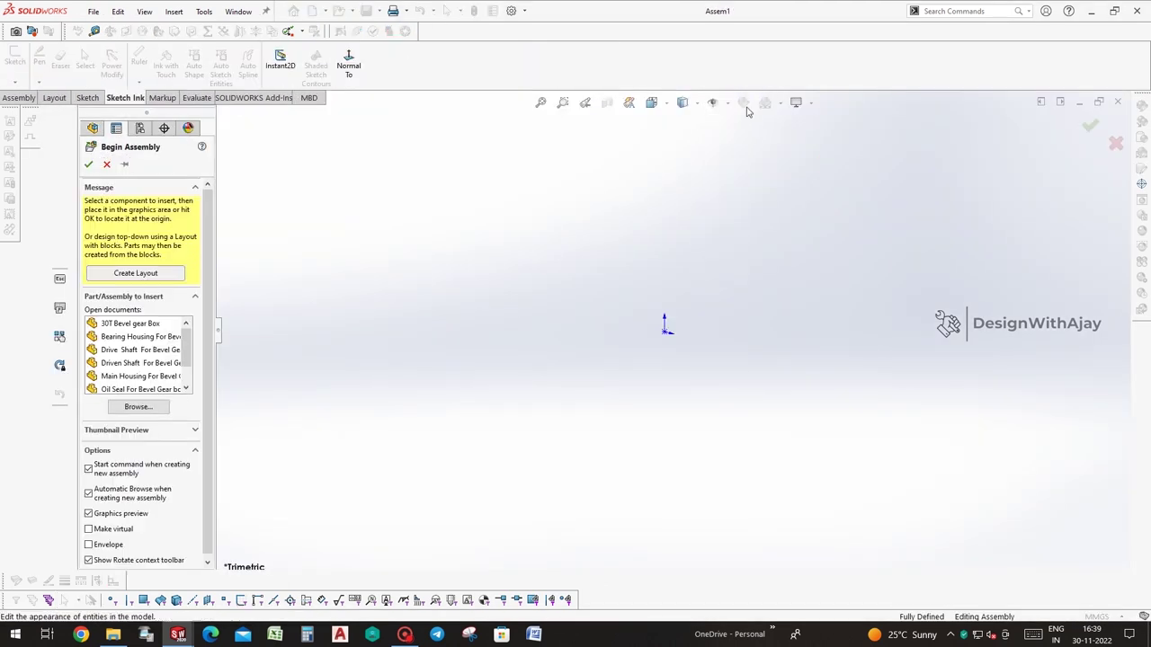
pyautogui.click(1088, 128)
pyautogui.click(778, 102)
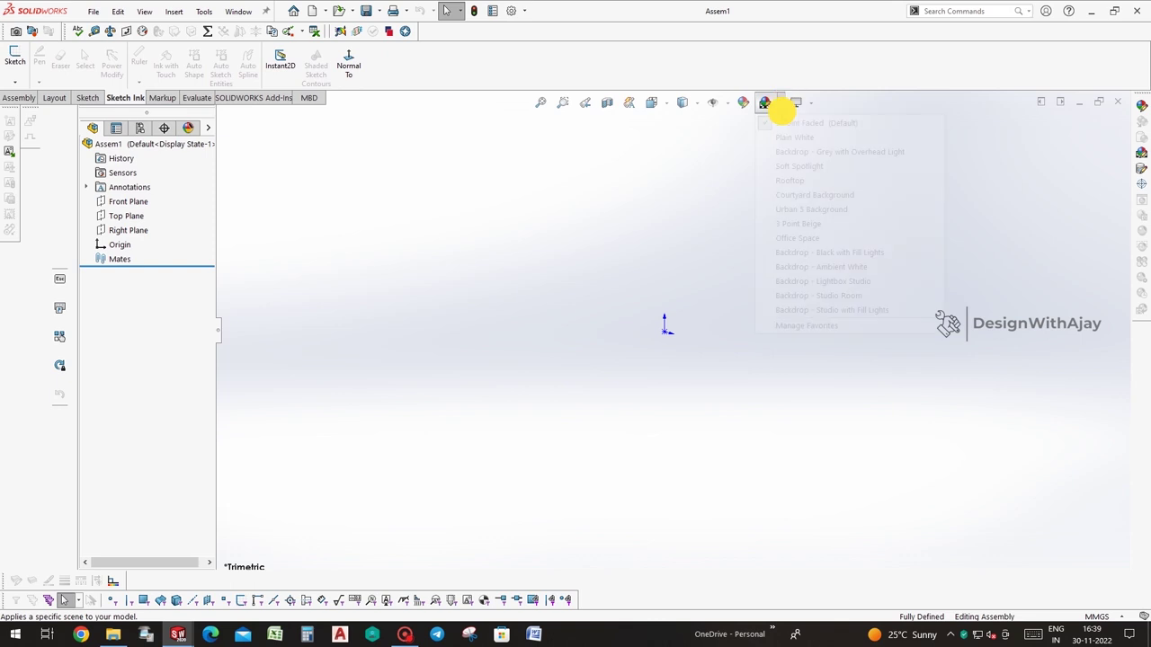
pyautogui.click(809, 144)
# Insert Main Housing For Bevel Gear as the first component, fixed at the assembly origin
pyautogui.click(11, 97)
pyautogui.click(80, 59)
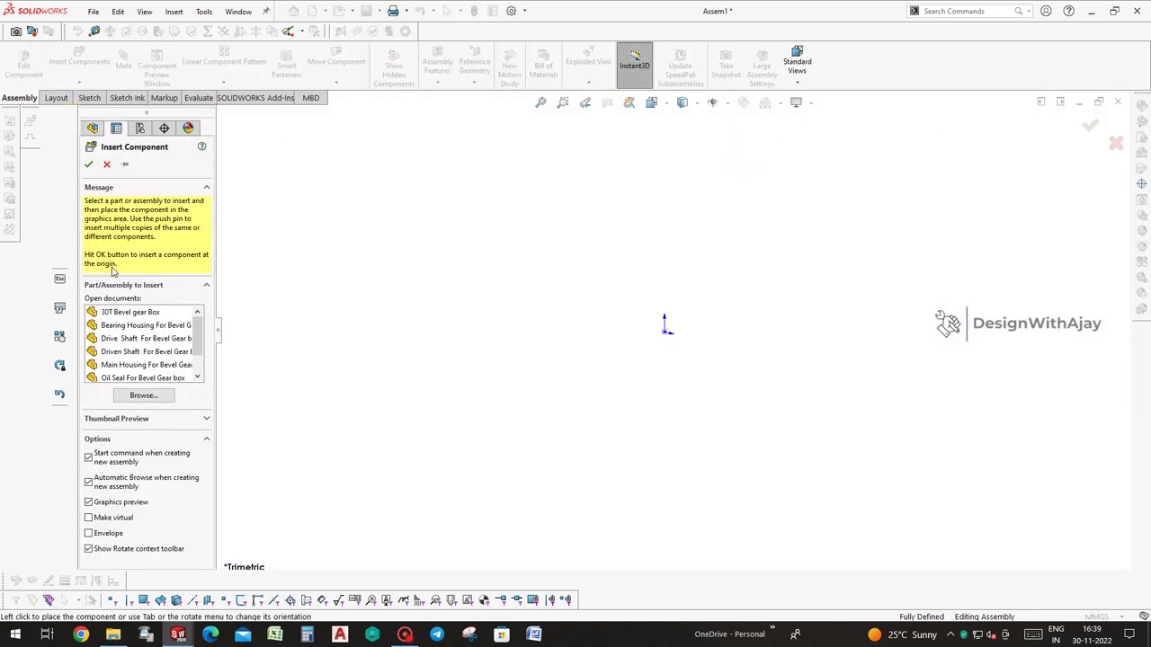
pyautogui.click(165, 365)
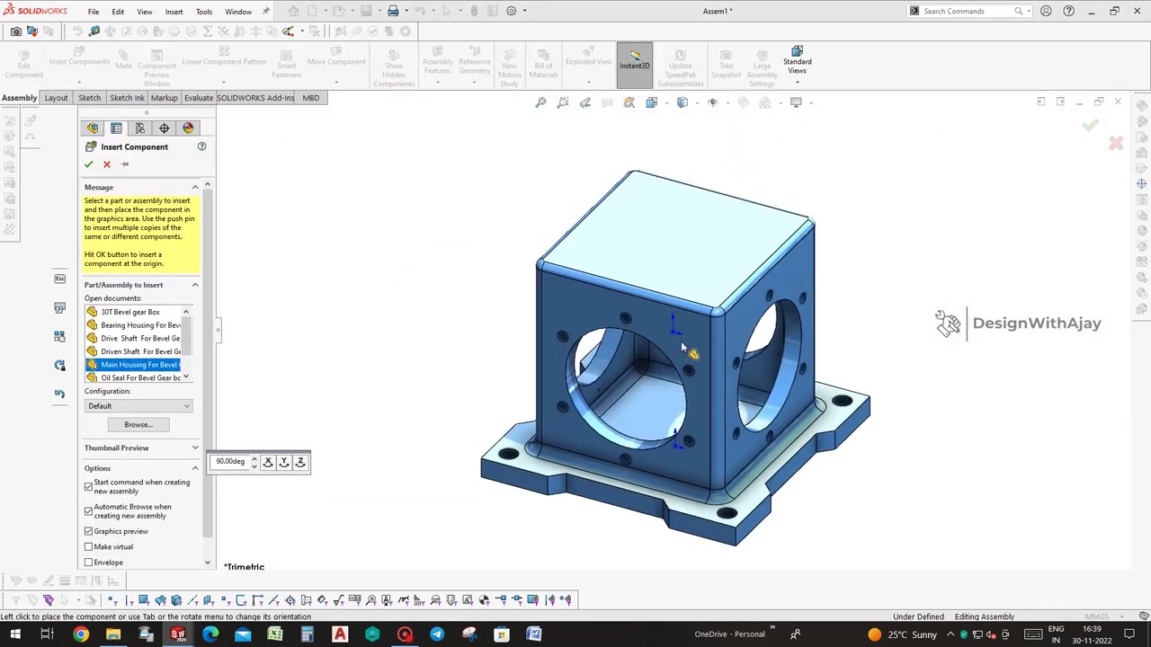
pyautogui.click(675, 430)
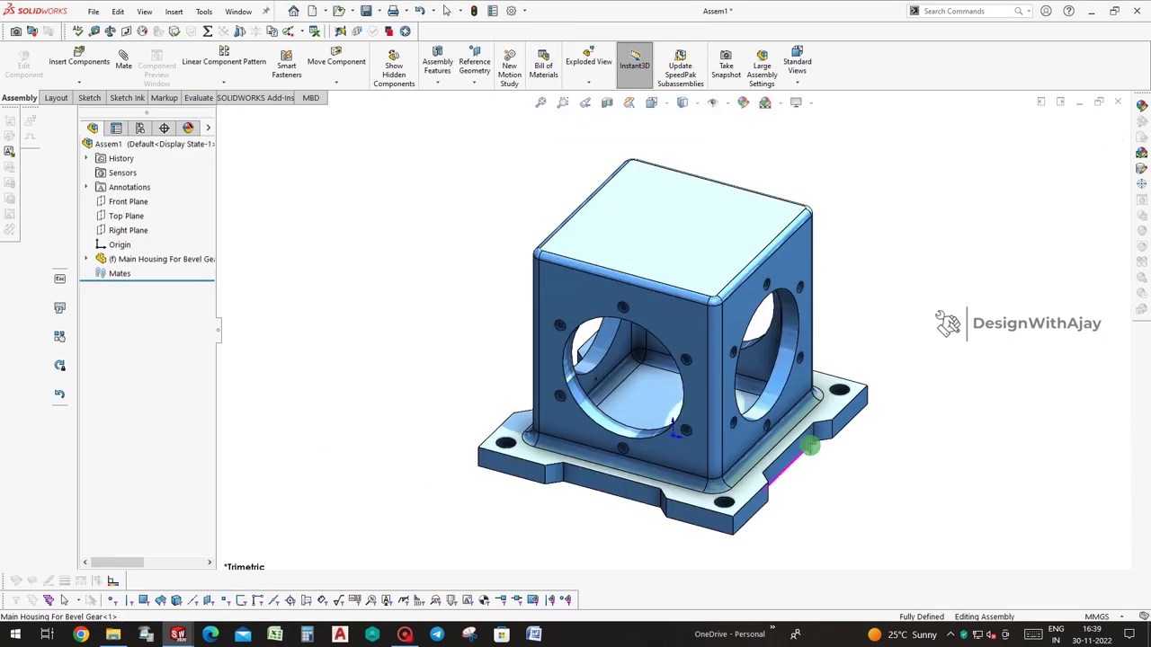
pyautogui.click(80, 63)
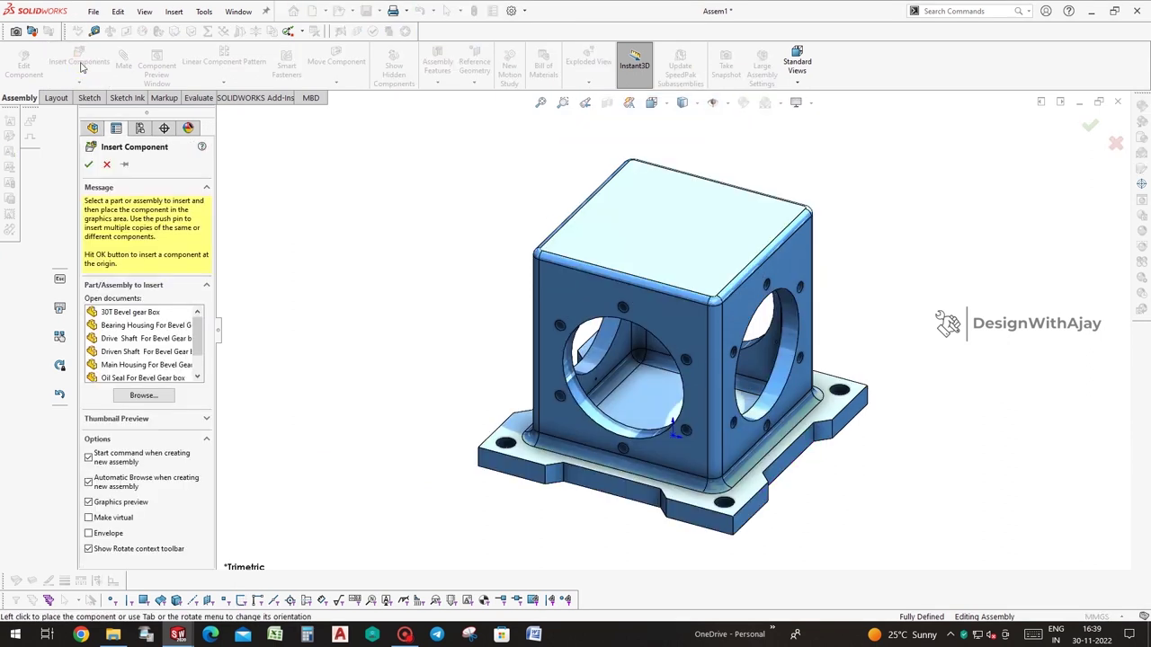
# Place three copies of the 30T Bevel gear Box around the housing, one rotated 90 degrees
pyautogui.click(130, 312)
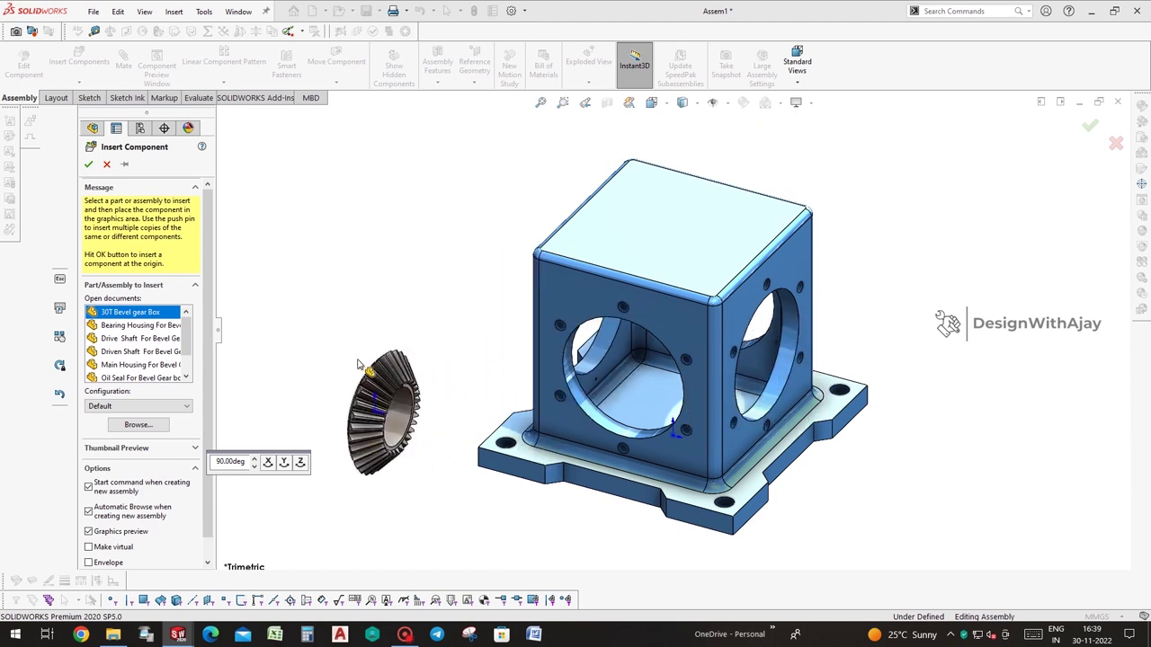
pyautogui.click(124, 164)
pyautogui.click(397, 266)
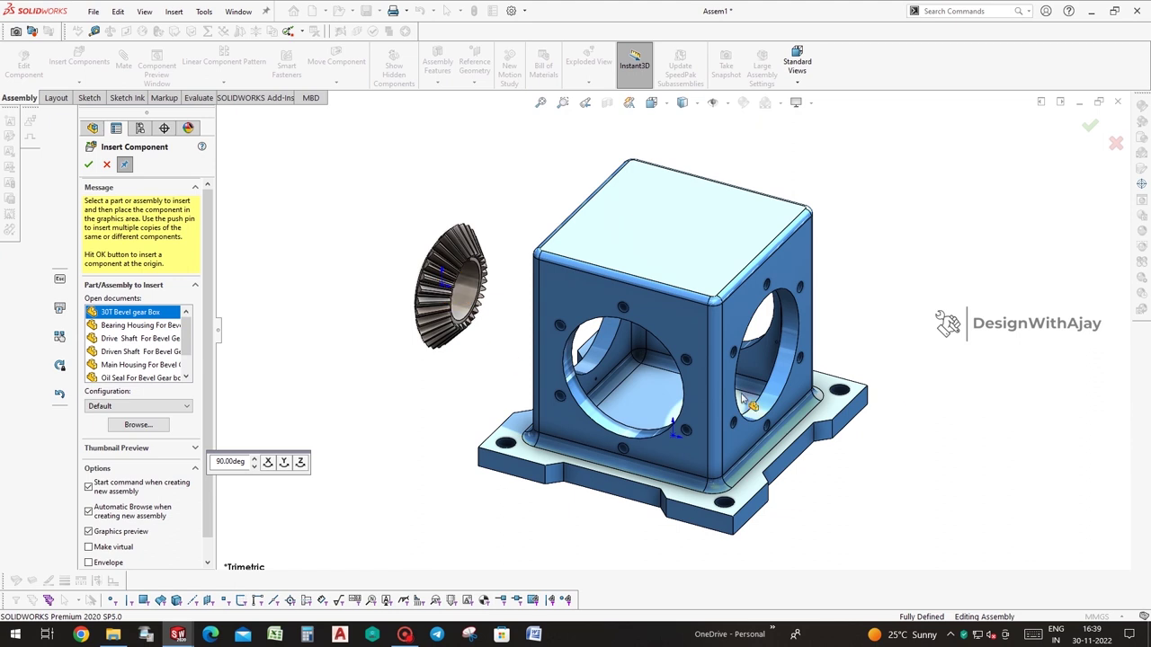
pyautogui.click(283, 462)
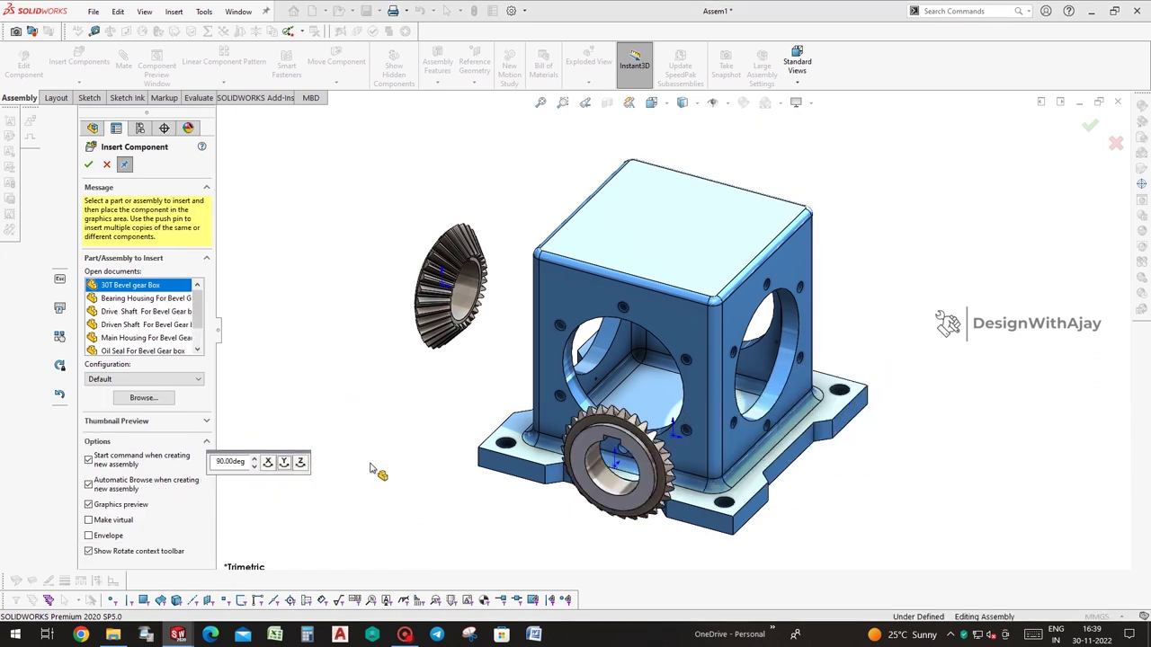
pyautogui.click(802, 409)
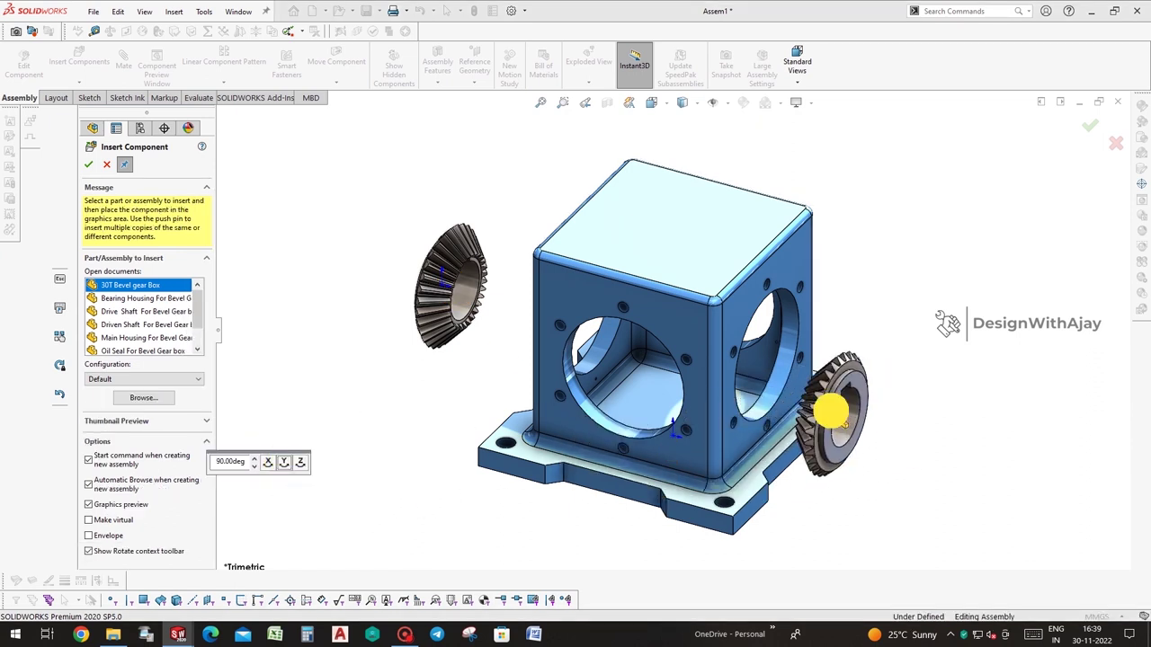
pyautogui.click(542, 438)
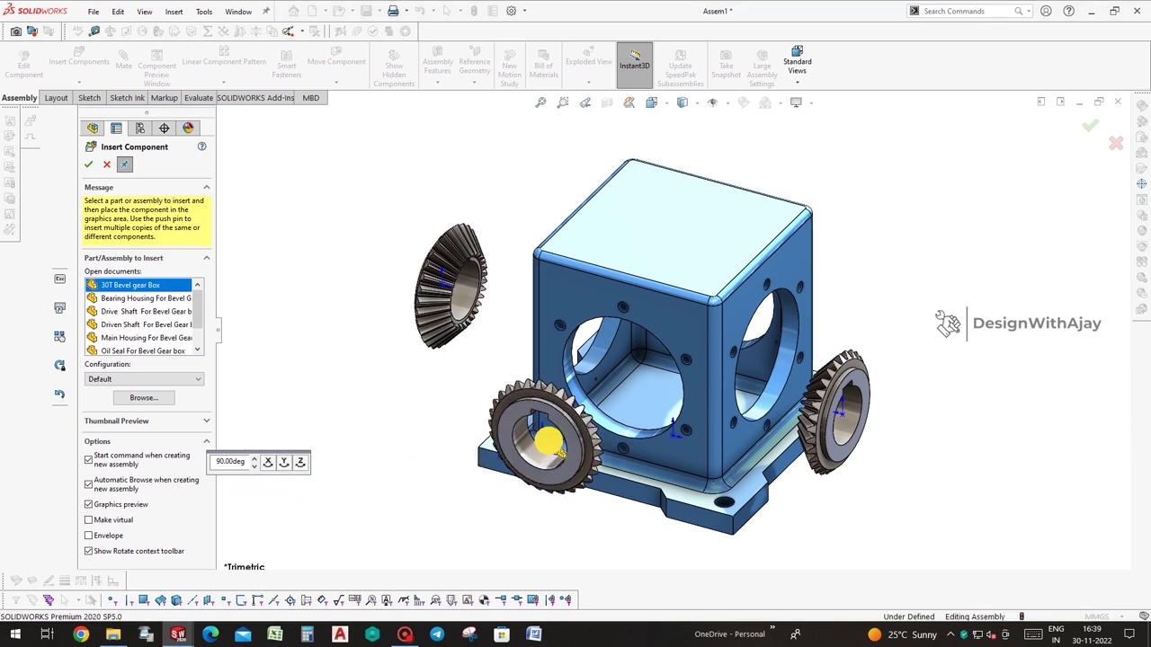
# Place four rotated Bearing Housings at the upper left, right, upper right and lower left
pyautogui.click(125, 300)
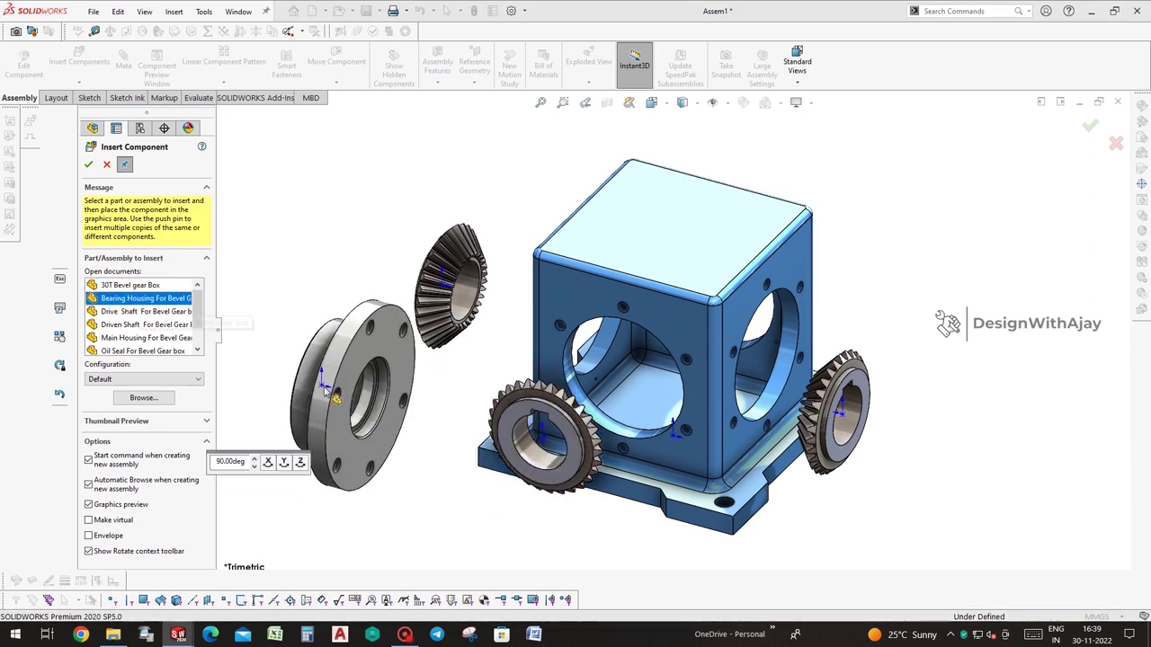
pyautogui.click(284, 461)
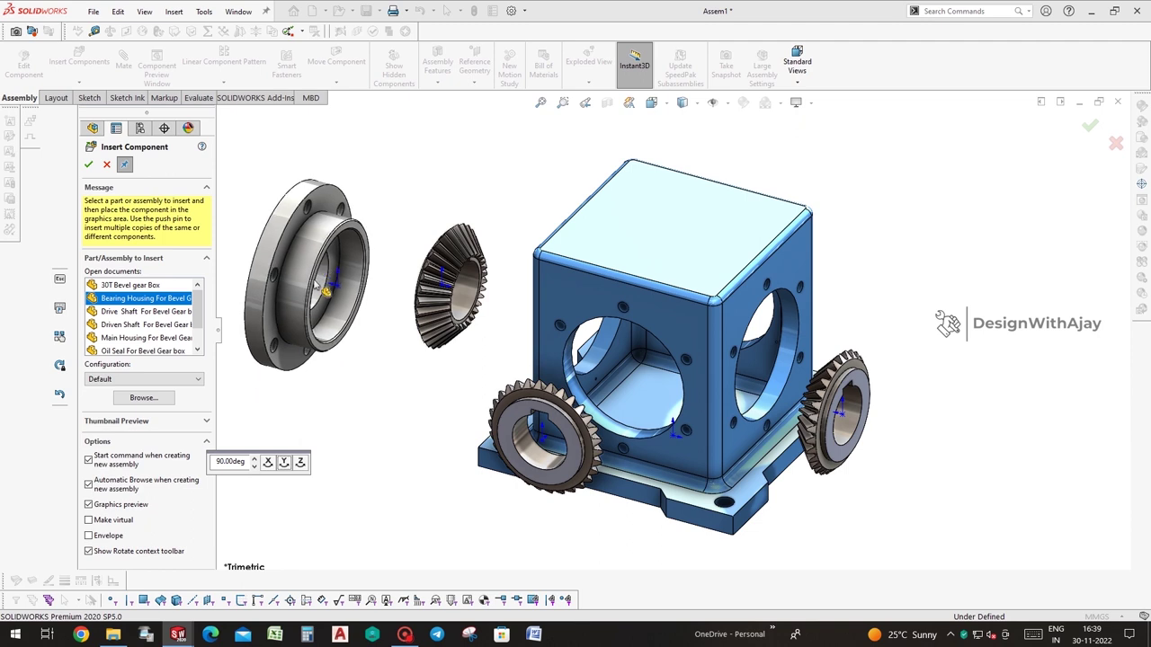
pyautogui.click(315, 284)
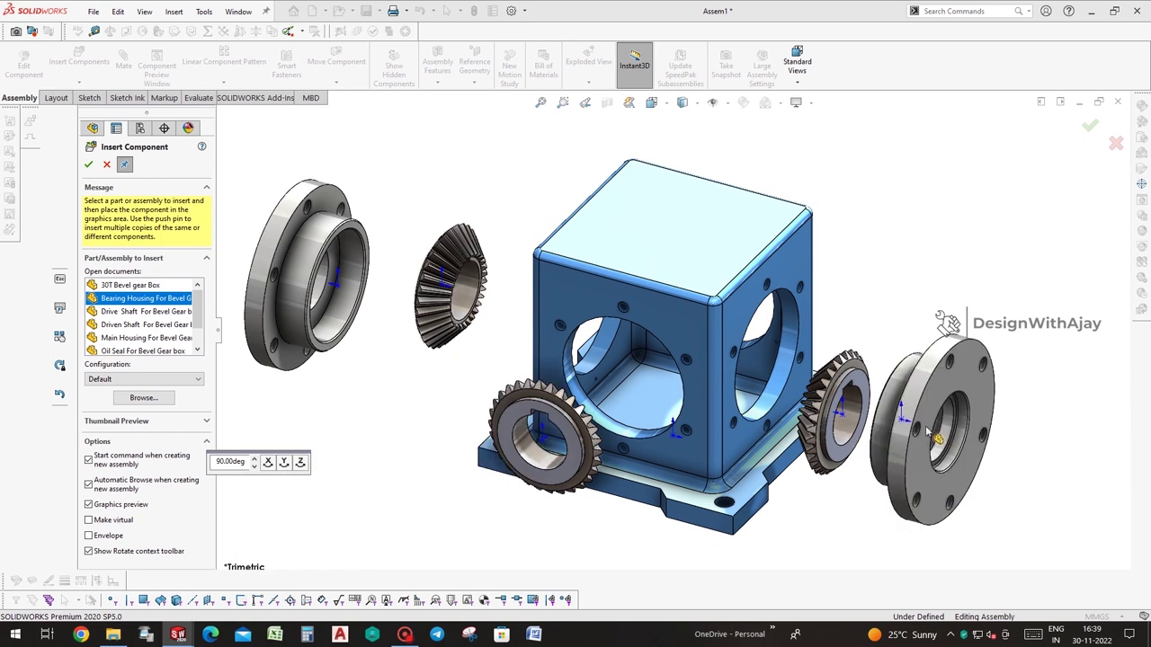
pyautogui.click(955, 424)
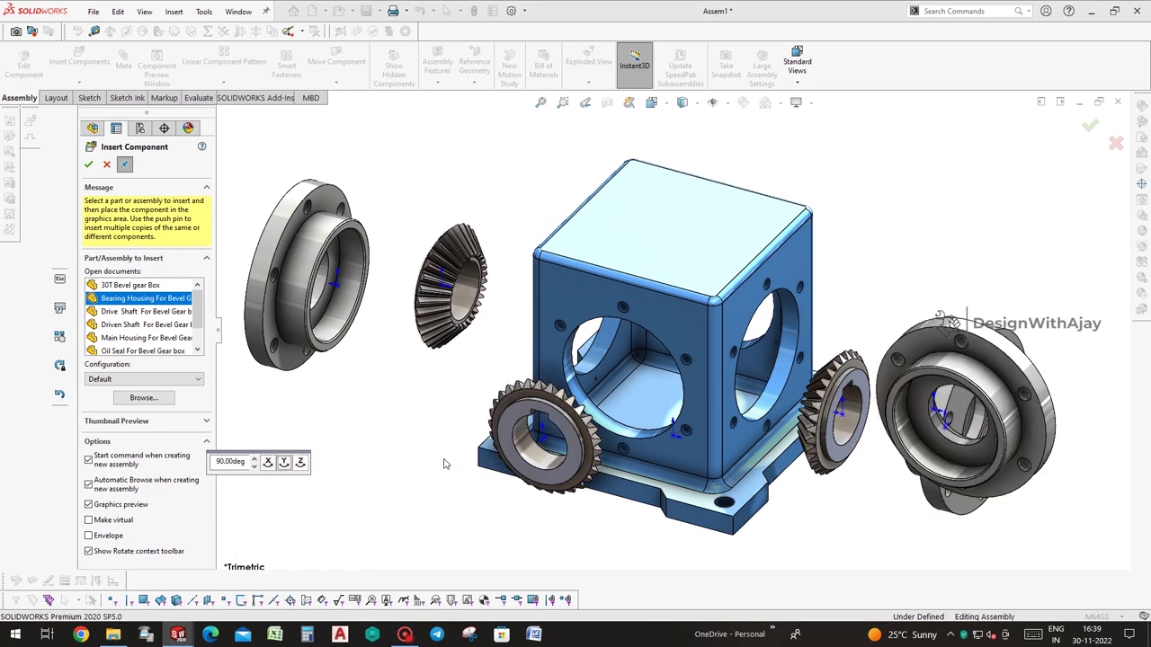
pyautogui.click(881, 165)
pyautogui.click(282, 466)
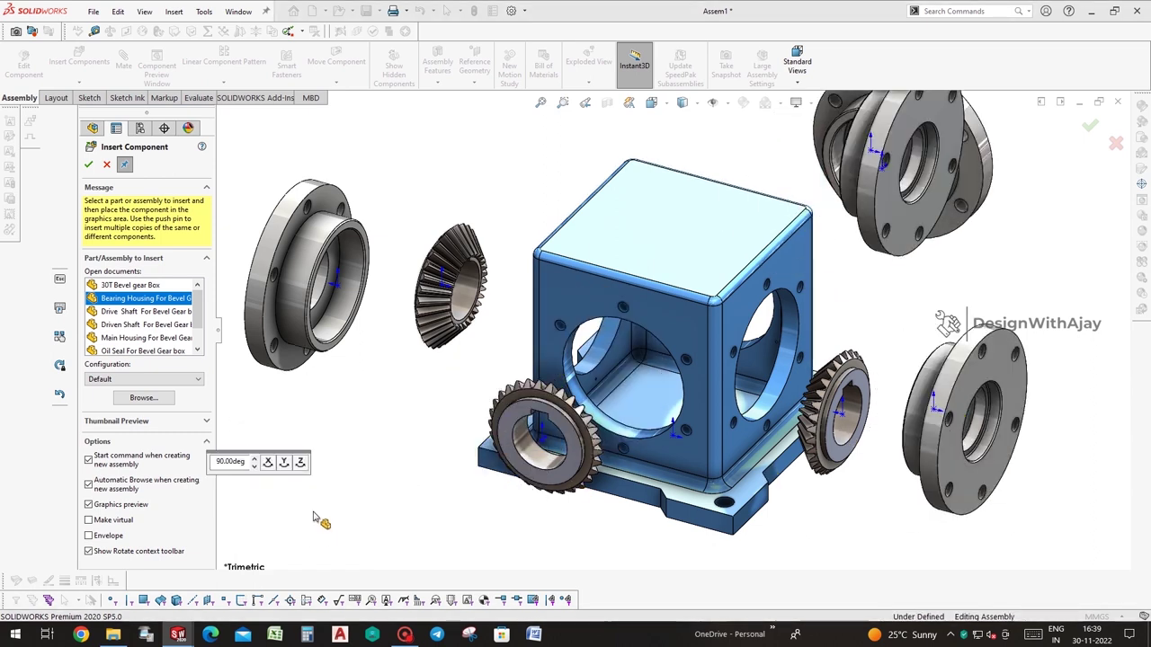
pyautogui.click(286, 463)
pyautogui.click(285, 463)
pyautogui.click(285, 463)
pyautogui.click(286, 462)
pyautogui.click(387, 467)
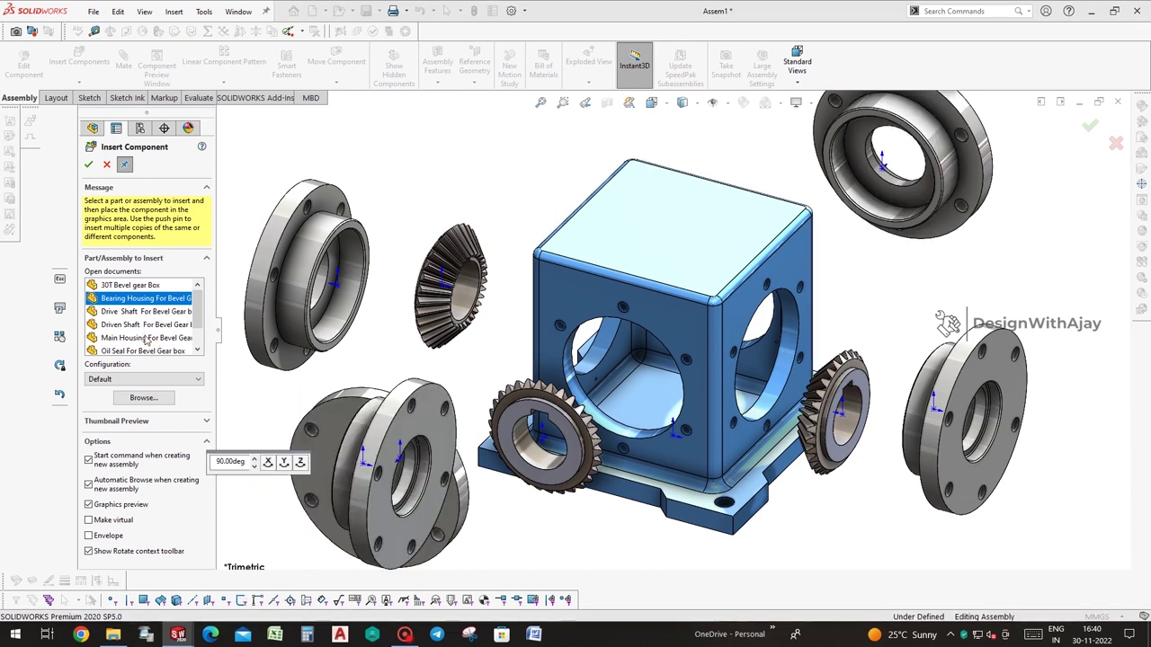
# Place Taper roller Bearing 30209 copies at the bearing housings and finish inserting
pyautogui.scroll(-1, 198, 340)
pyautogui.click(180, 337)
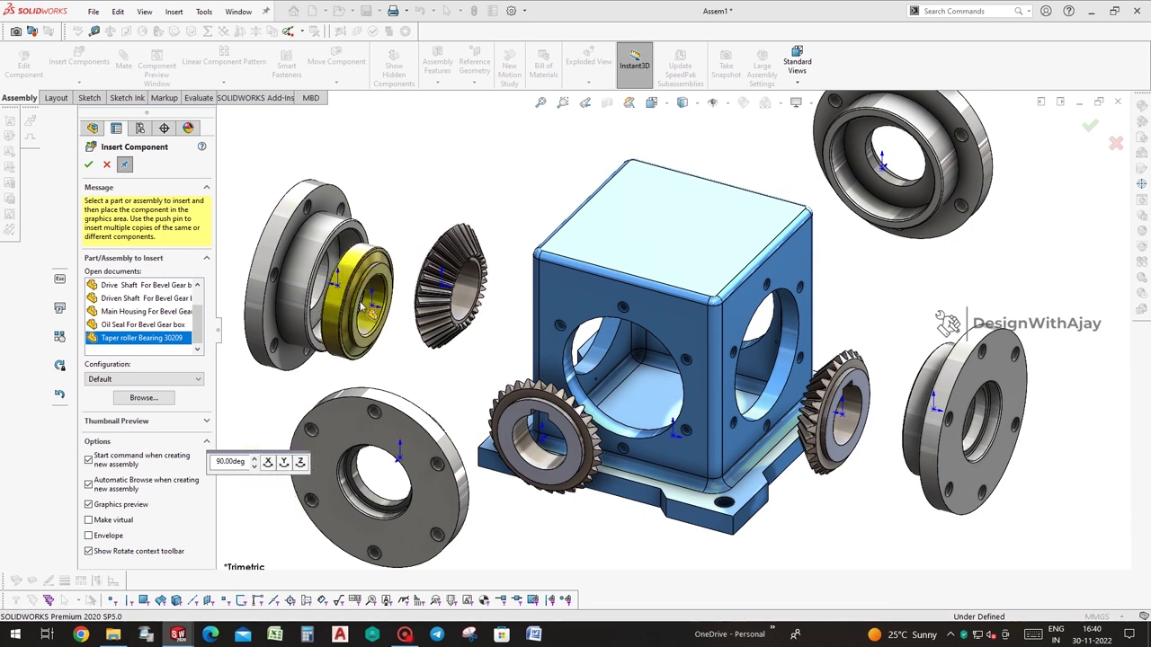
pyautogui.click(400, 310)
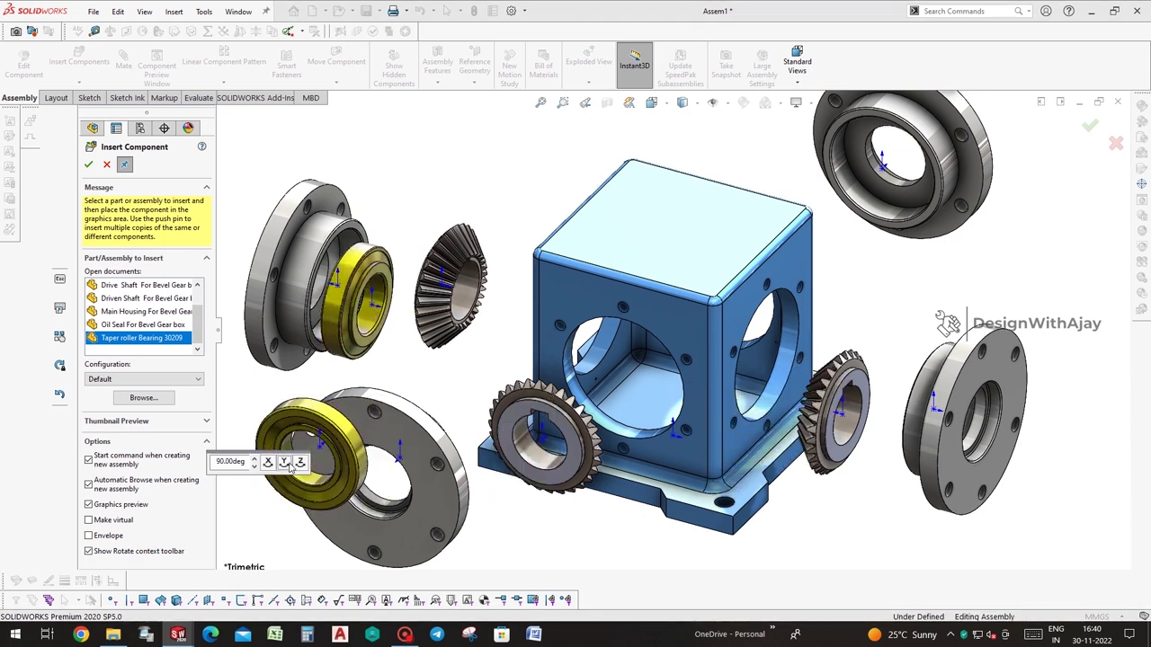
pyautogui.click(931, 409)
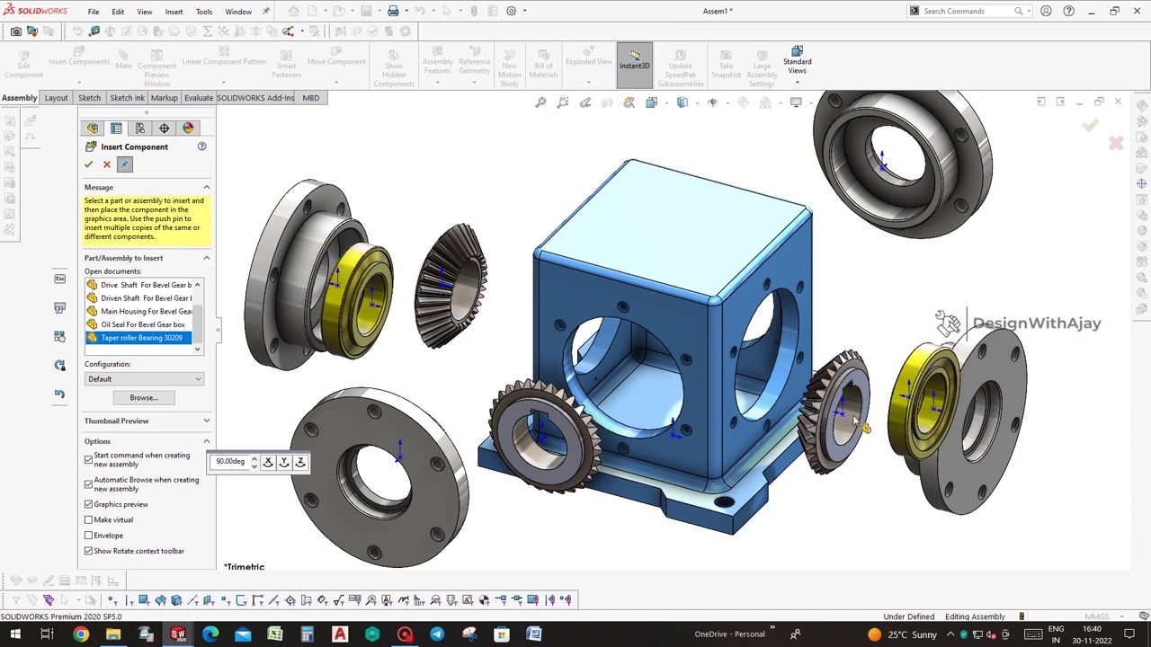
pyautogui.click(284, 462)
pyautogui.click(284, 462)
pyautogui.click(284, 462)
pyautogui.click(284, 462)
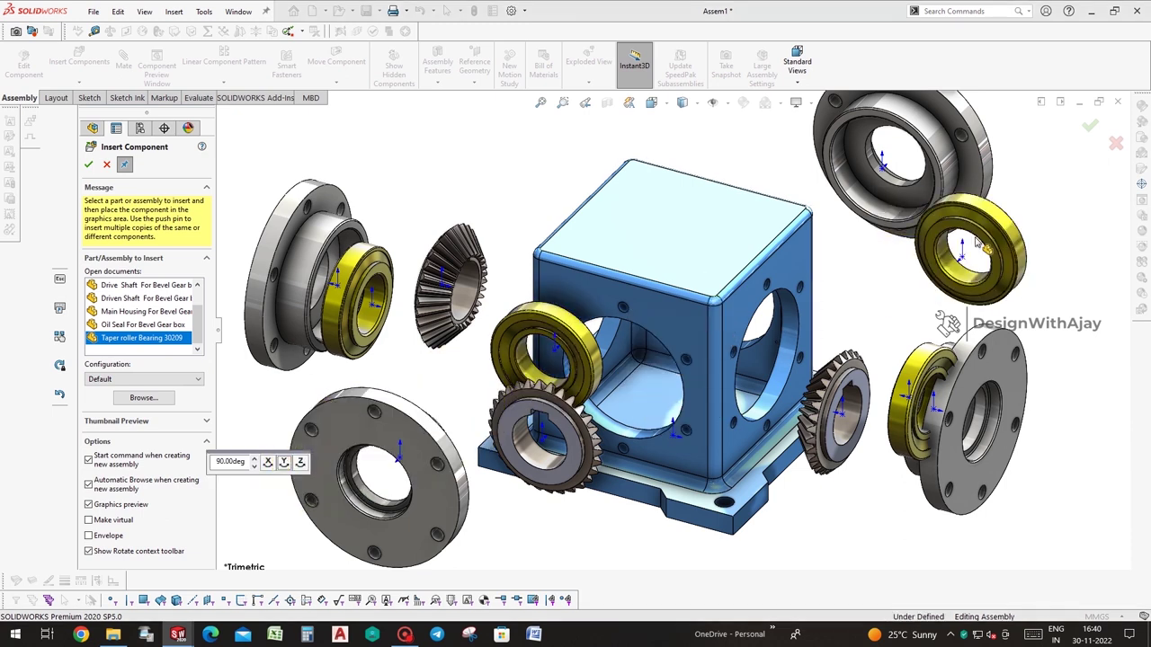
pyautogui.click(980, 215)
pyautogui.click(88, 163)
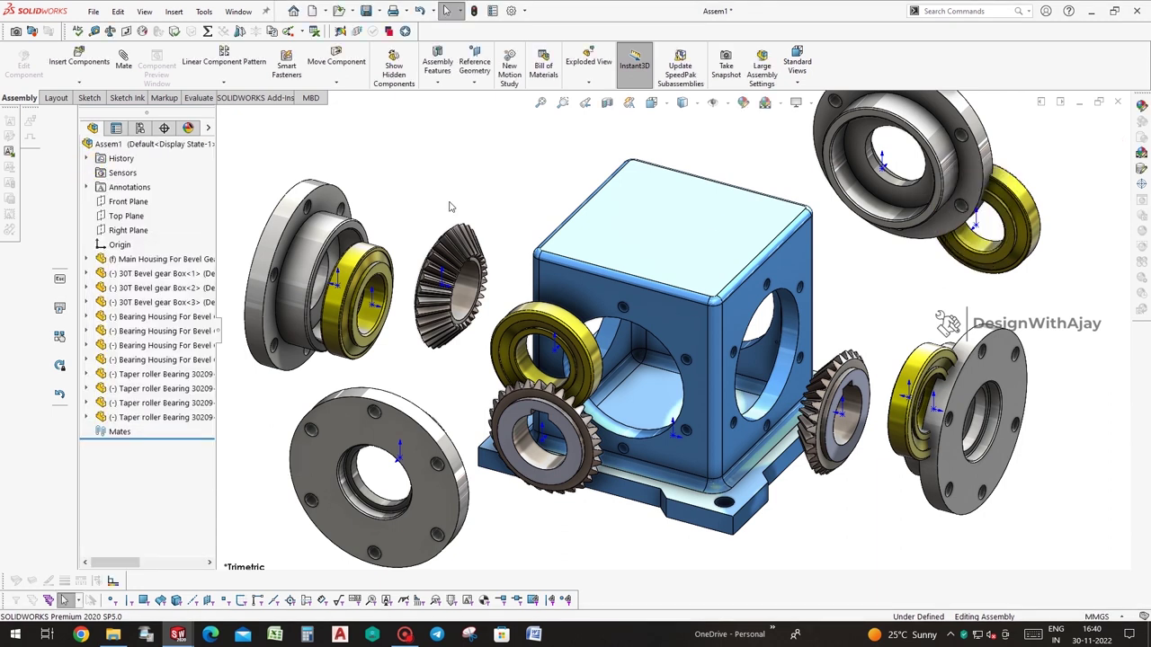
# Mate the top-right bearing concentric in its housing, and that housing concentric with the main housing bore
pyautogui.click(987, 232)
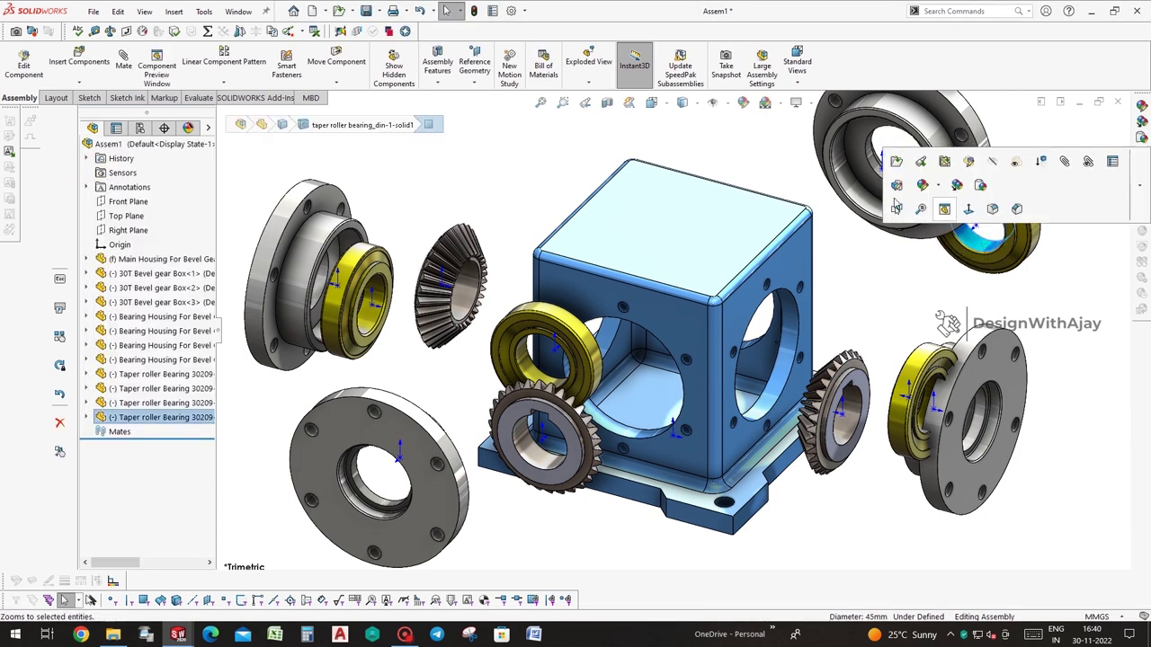
pyautogui.click(874, 203)
pyautogui.click(1043, 174)
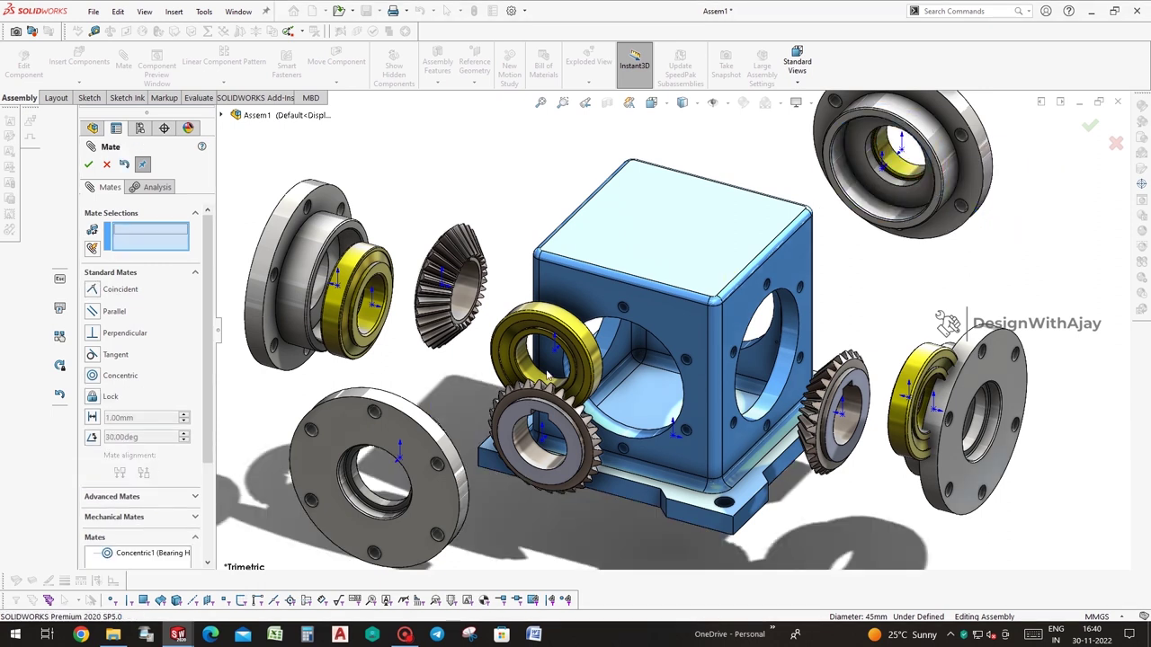
pyautogui.click(879, 213)
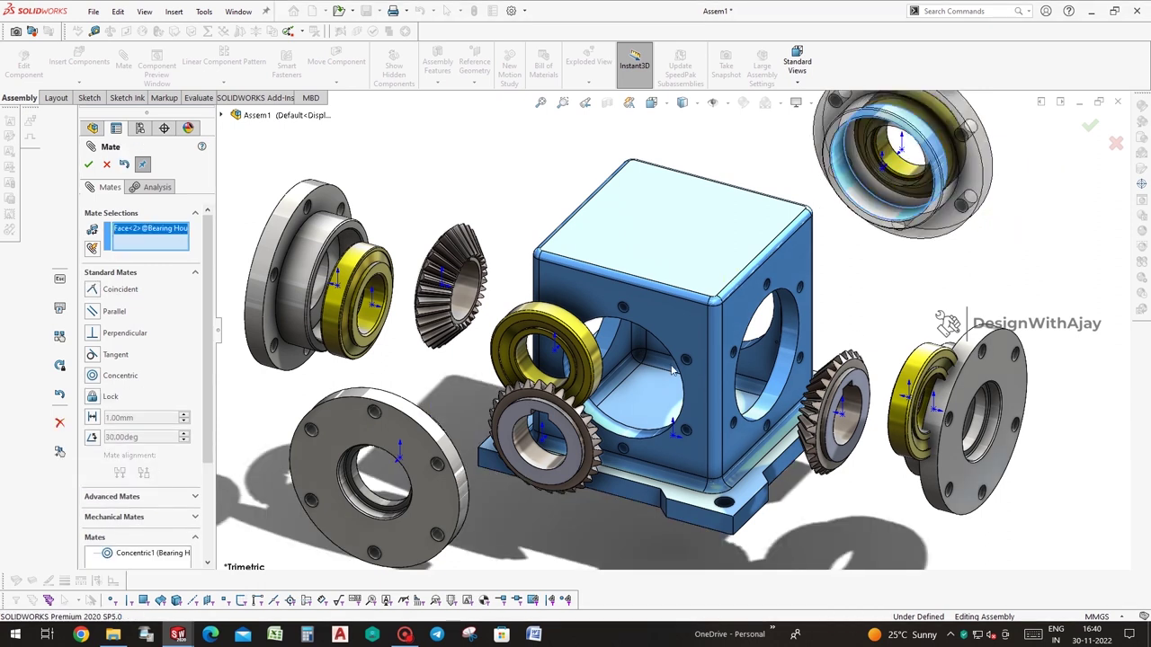
pyautogui.click(627, 430)
pyautogui.click(778, 448)
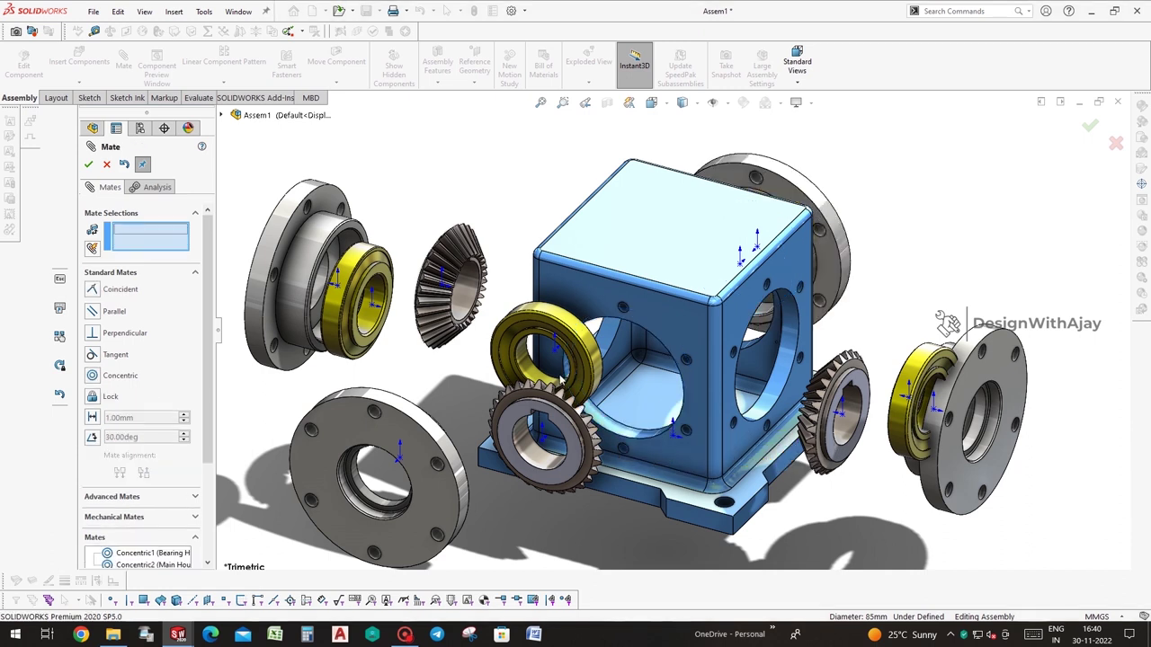
# Make the yellow bearing and a bevel gear concentric with the lower flange bore
pyautogui.click(521, 364)
pyautogui.click(370, 501)
pyautogui.click(360, 512)
pyautogui.click(486, 454)
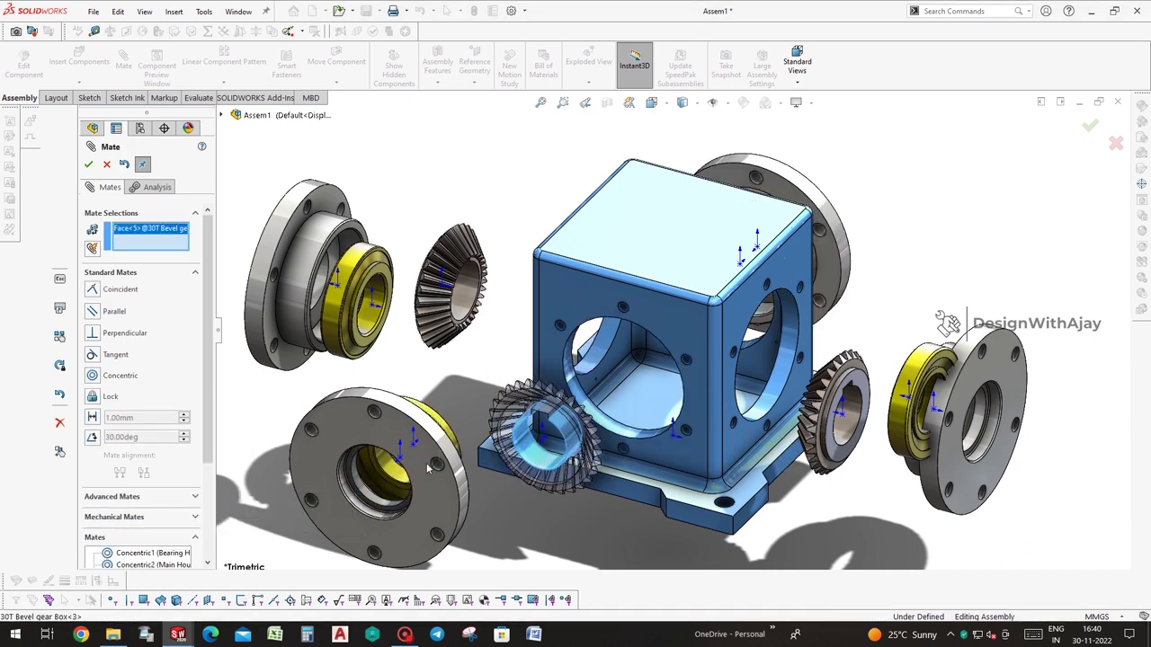
pyautogui.click(368, 513)
pyautogui.click(355, 537)
# Make the bevel gear concentric with its taper roller bearing and bearing housing
pyautogui.click(459, 312)
pyautogui.click(376, 301)
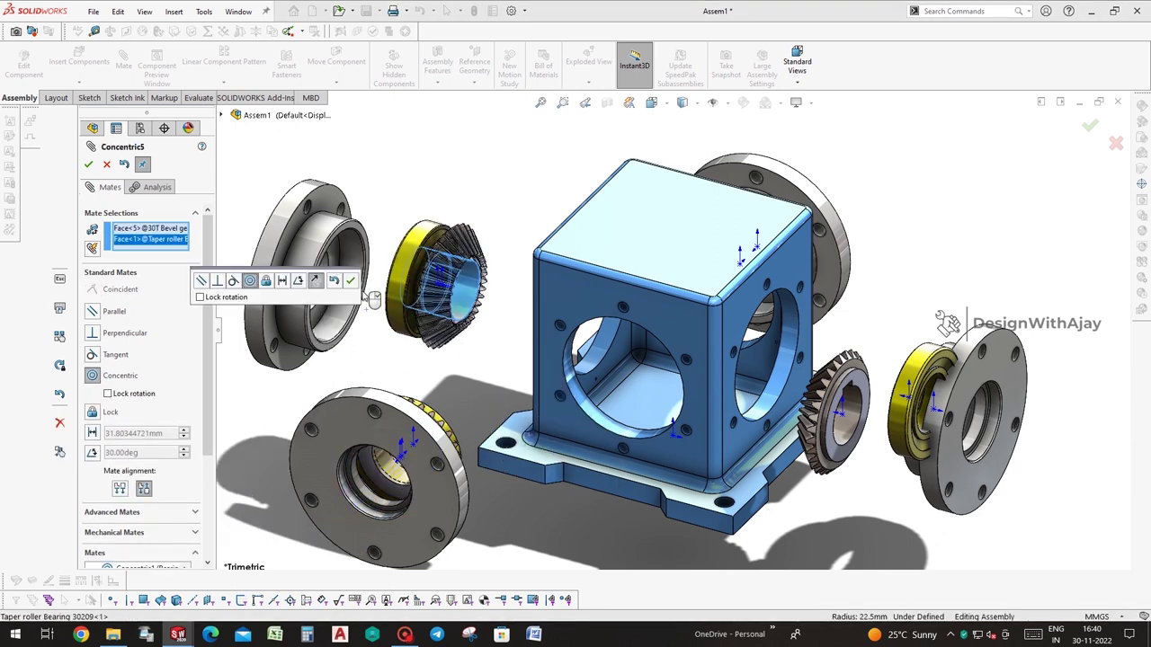
pyautogui.click(349, 280)
pyautogui.click(445, 288)
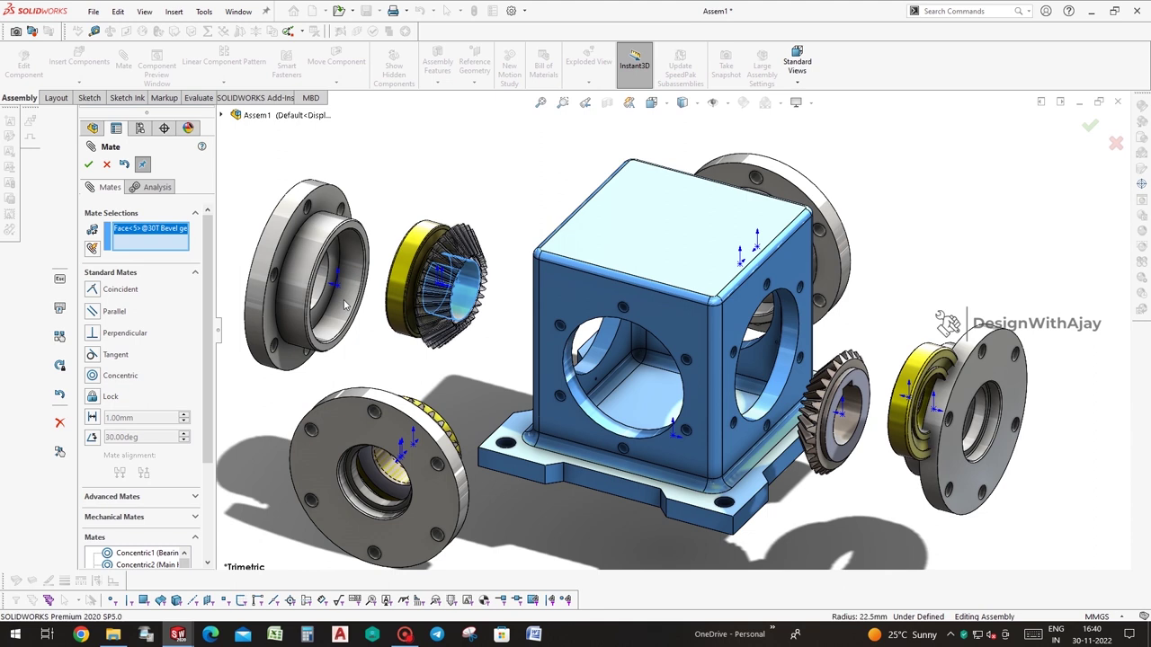
pyautogui.click(356, 290)
pyautogui.click(331, 270)
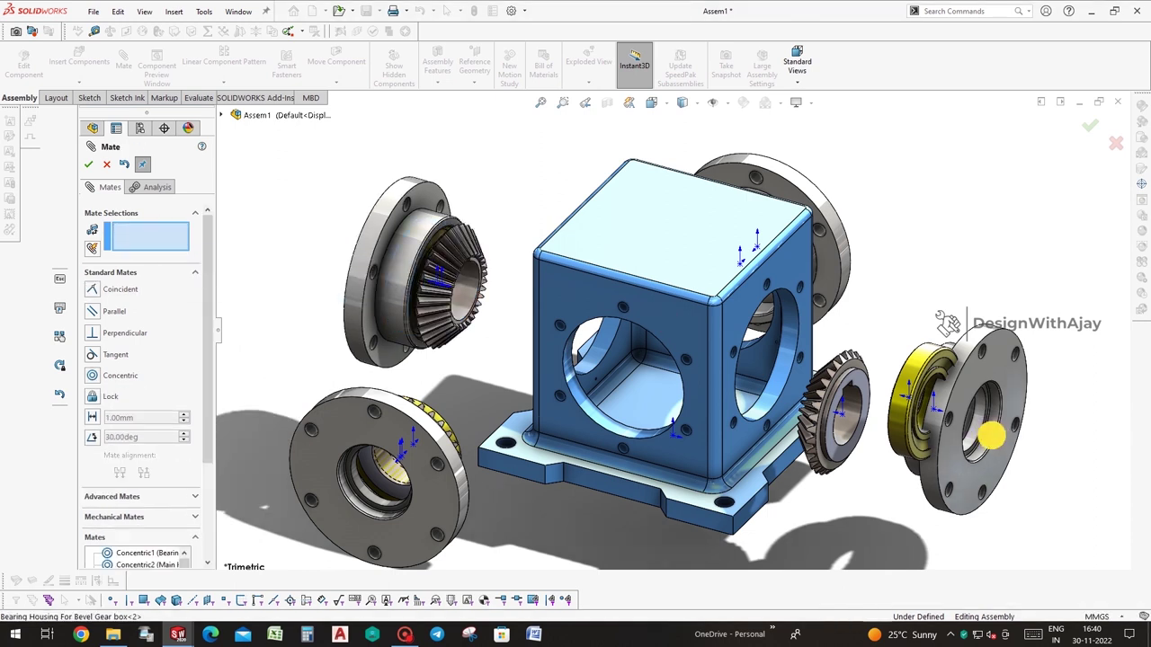
# Mate the right bearing concentric with its housing and the right bevel gear with its bearing
pyautogui.click(988, 433)
pyautogui.click(933, 397)
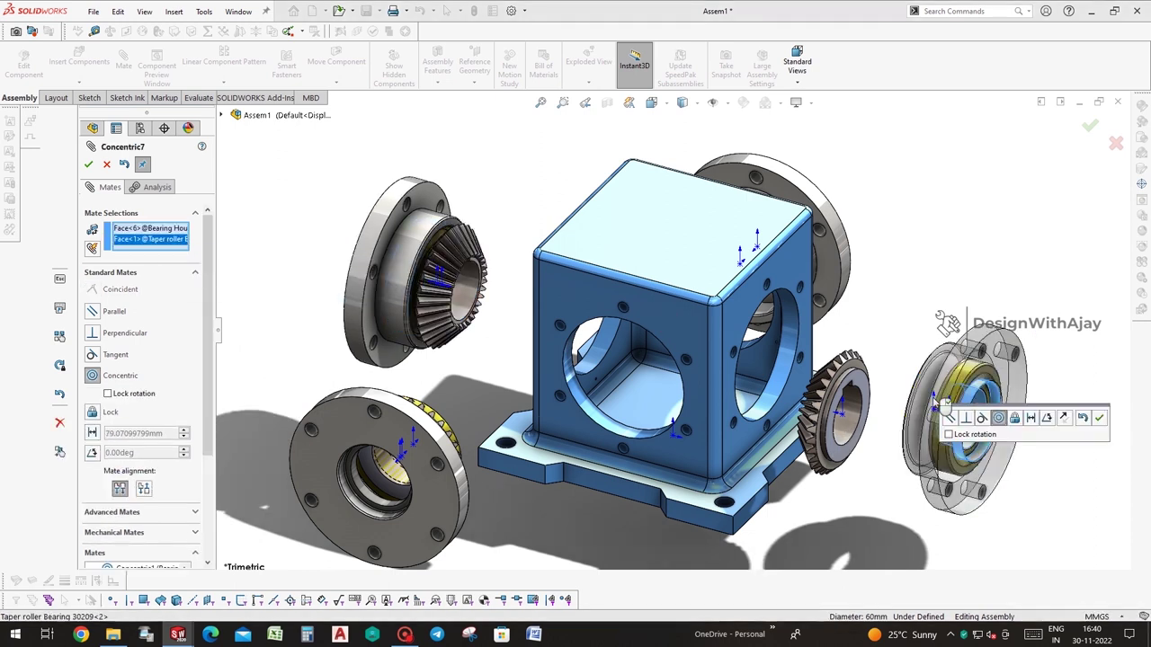
pyautogui.click(1102, 426)
pyautogui.click(897, 420)
pyautogui.click(975, 418)
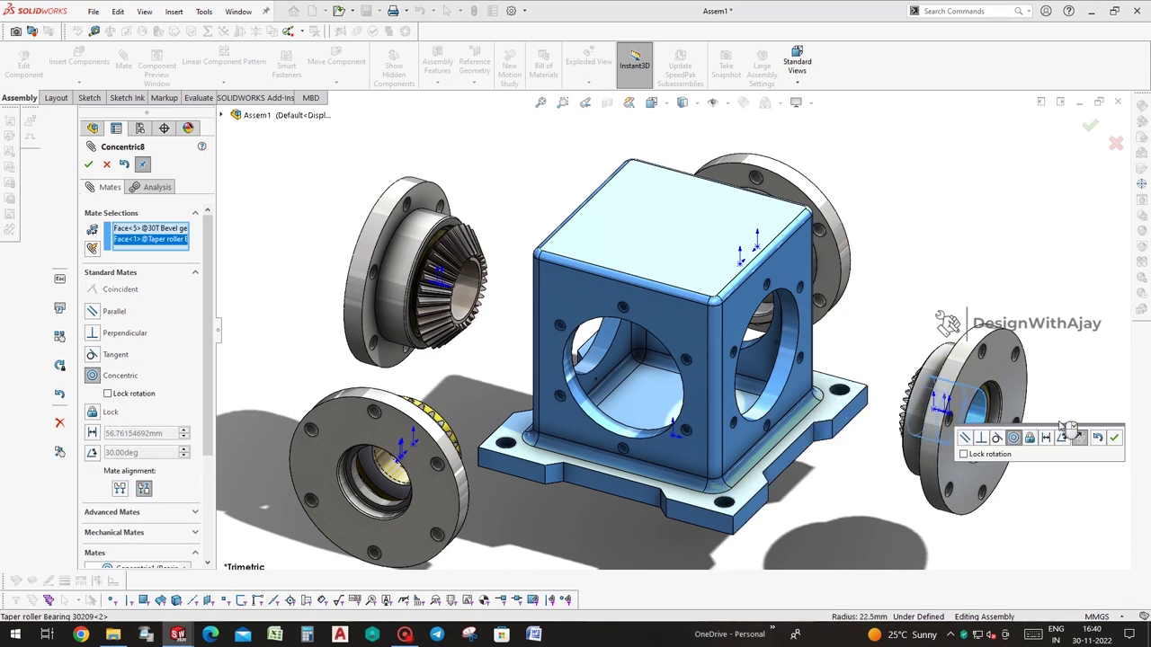
pyautogui.click(1113, 437)
pyautogui.click(1089, 126)
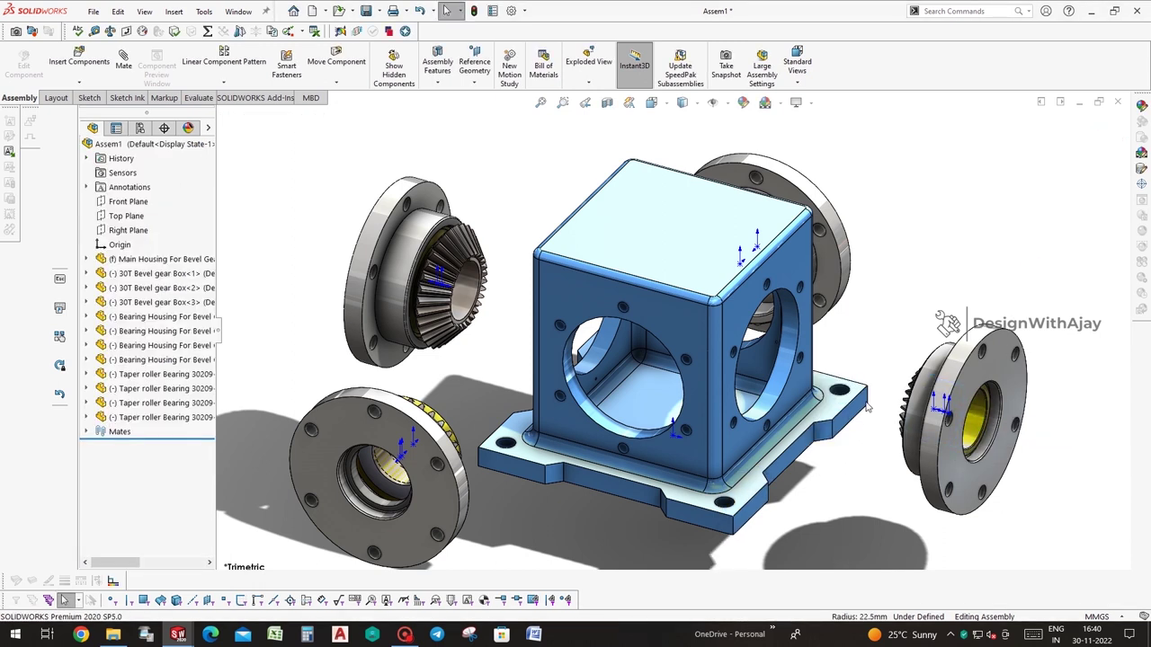
# Move the right bevel gear toward the housing and make the lower flange concentric with the bore
pyautogui.moveTo(890, 382); pyautogui.dragTo(907, 391, button='middle')
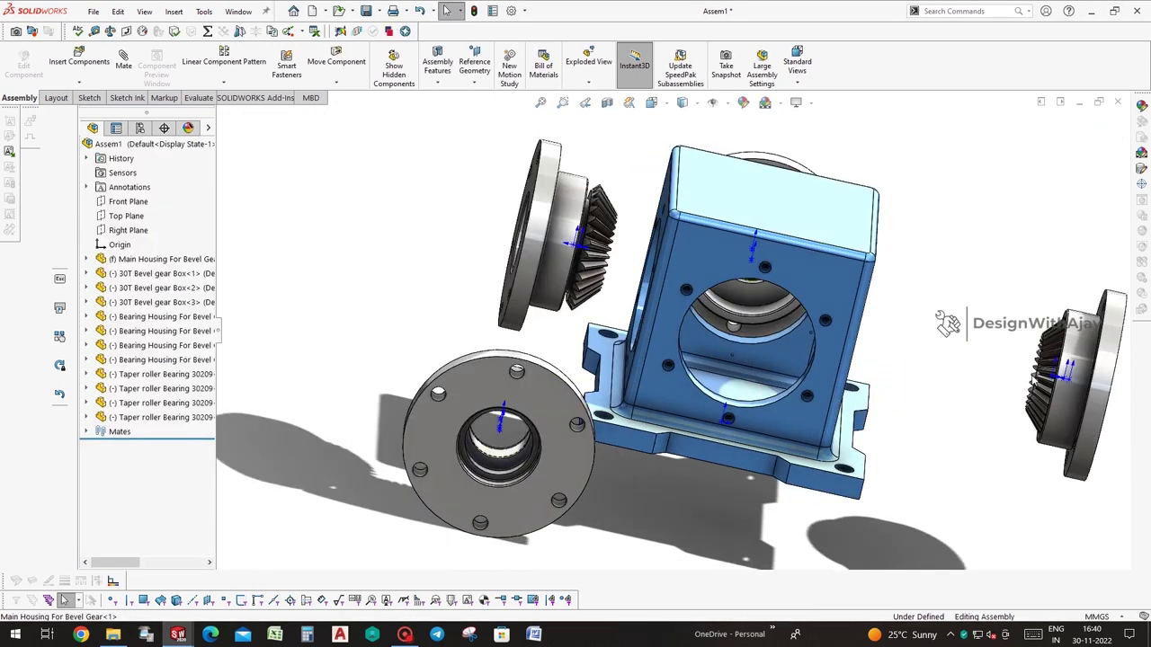
pyautogui.moveTo(1042, 378); pyautogui.dragTo(757, 325)
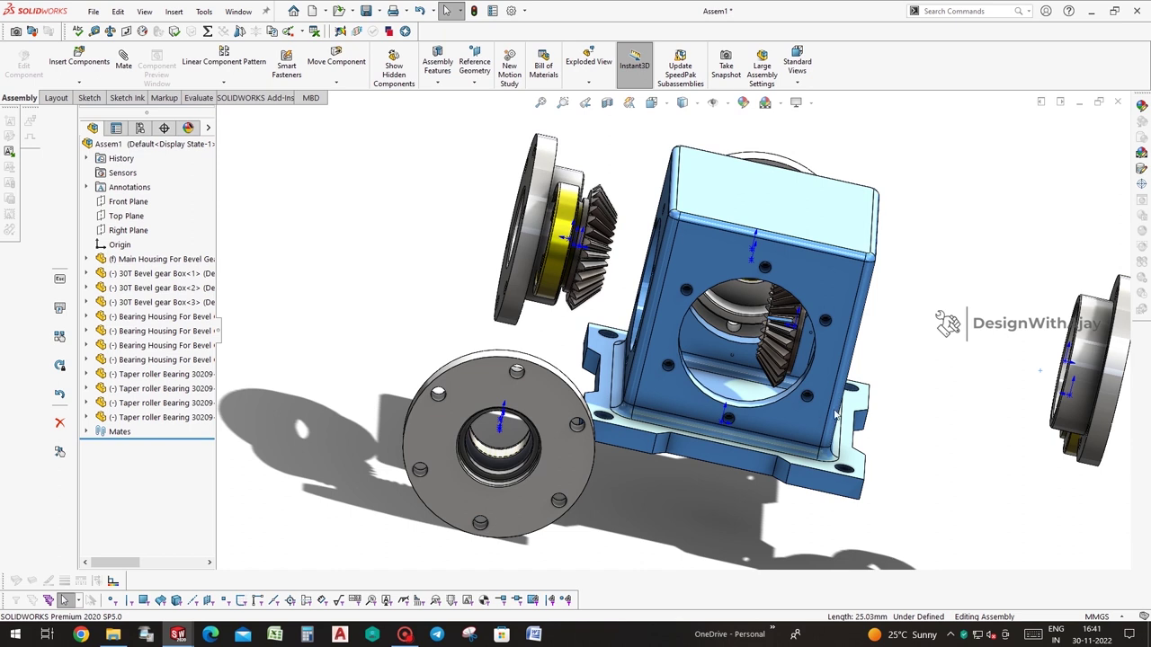
pyautogui.moveTo(836, 415); pyautogui.dragTo(771, 318, button='middle')
pyautogui.scroll(-5, 823, 359)
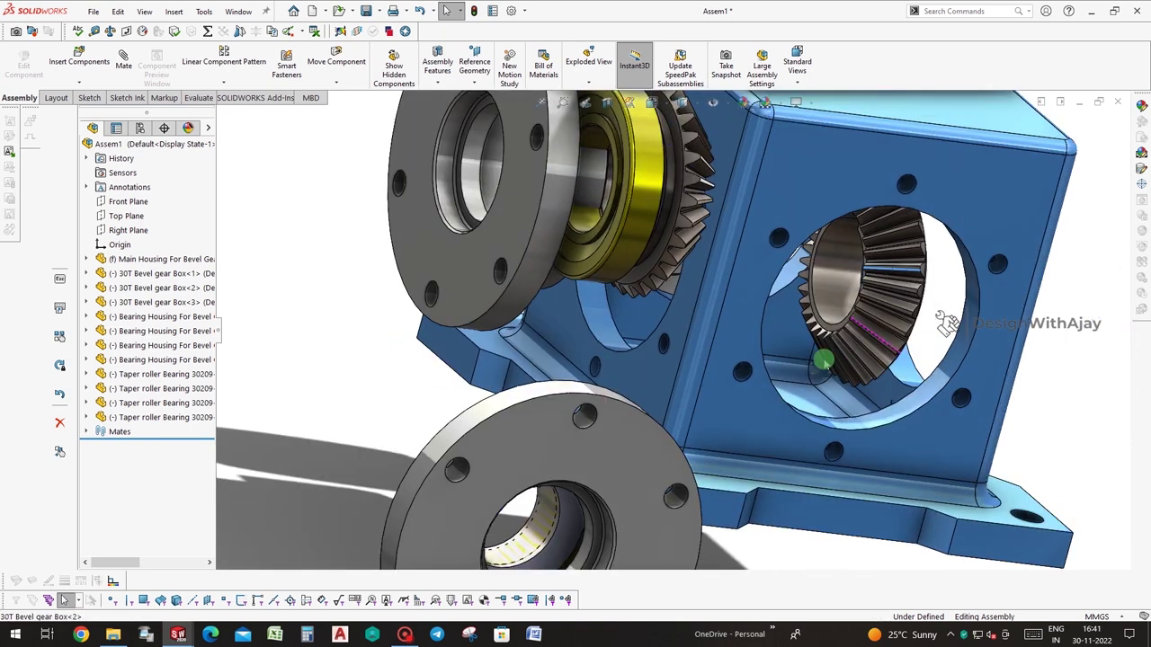
pyautogui.click(539, 534)
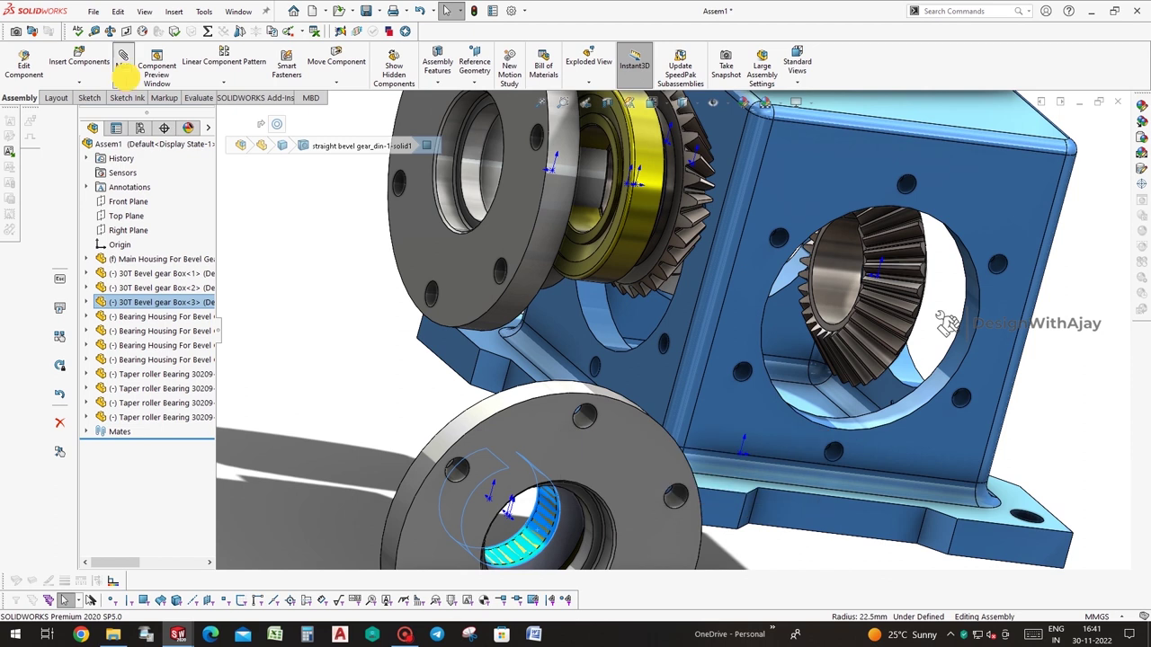
pyautogui.click(901, 410)
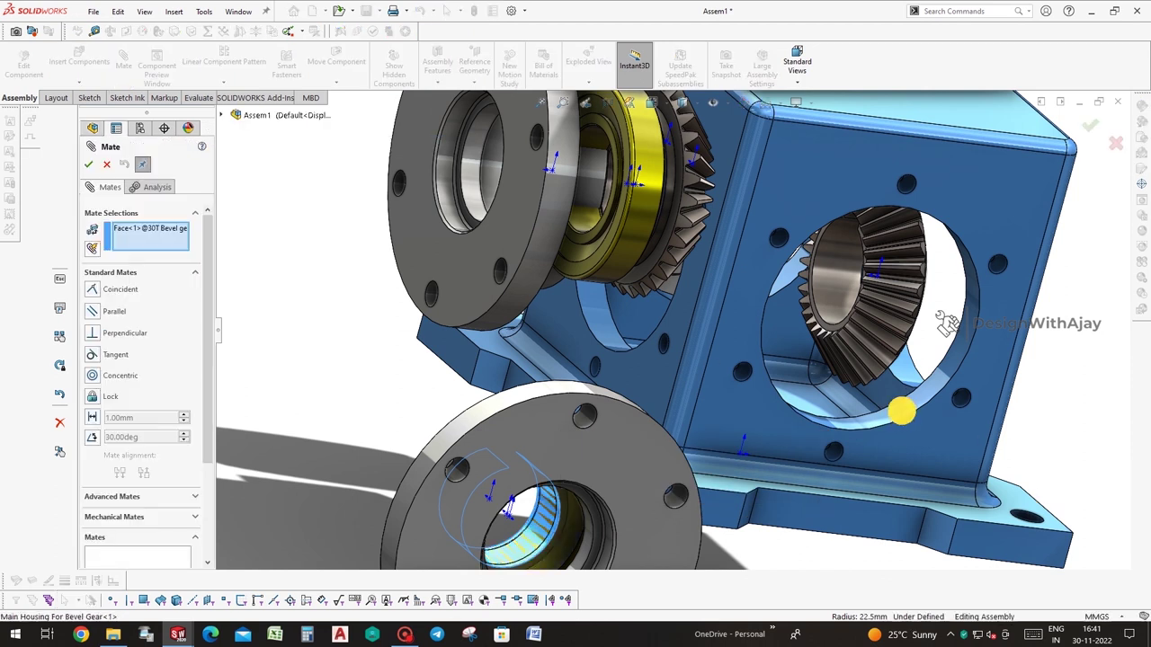
pyautogui.click(1041, 433)
# Make a bearing concentric with its housing and that housing concentric with the main housing bore
pyautogui.middleClick(991, 444)
pyautogui.moveTo(987, 465); pyautogui.dragTo(637, 373, button='middle')
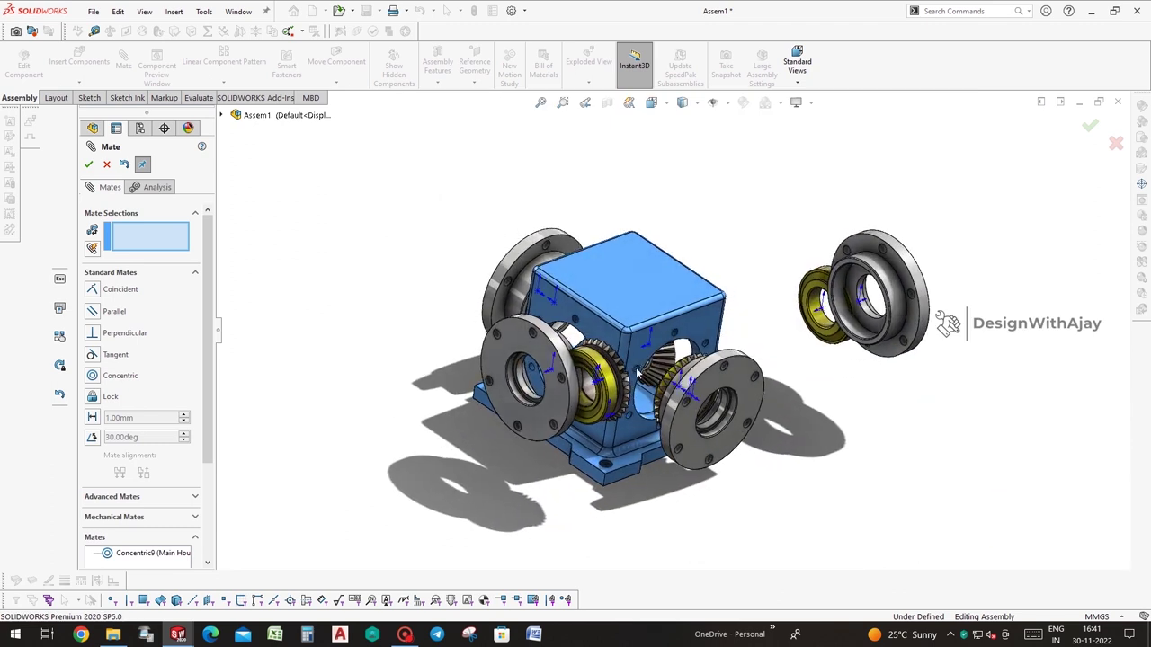
pyautogui.scroll(-3, 637, 373)
pyautogui.click(587, 378)
pyautogui.click(459, 402)
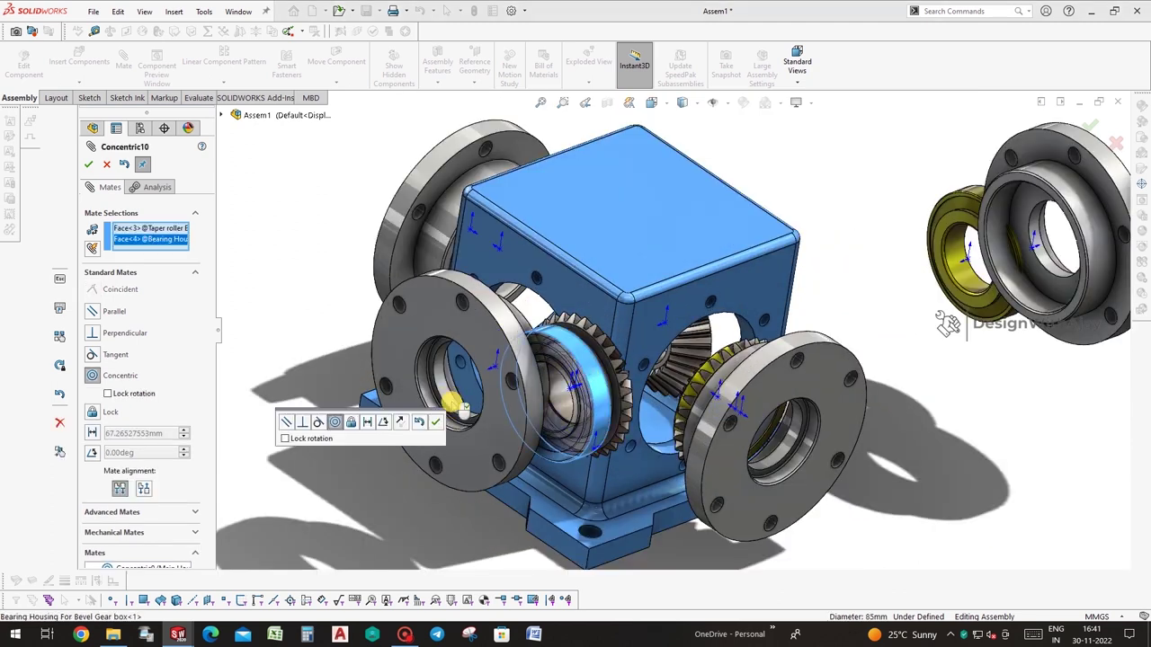
pyautogui.click(435, 423)
pyautogui.click(507, 429)
pyautogui.moveTo(508, 429)
pyautogui.mouseDown(button='middle')
pyautogui.moveTo(508, 415)
pyautogui.moveTo(573, 389)
pyautogui.mouseUp(button='middle')
pyautogui.click(508, 415)
pyautogui.click(490, 431)
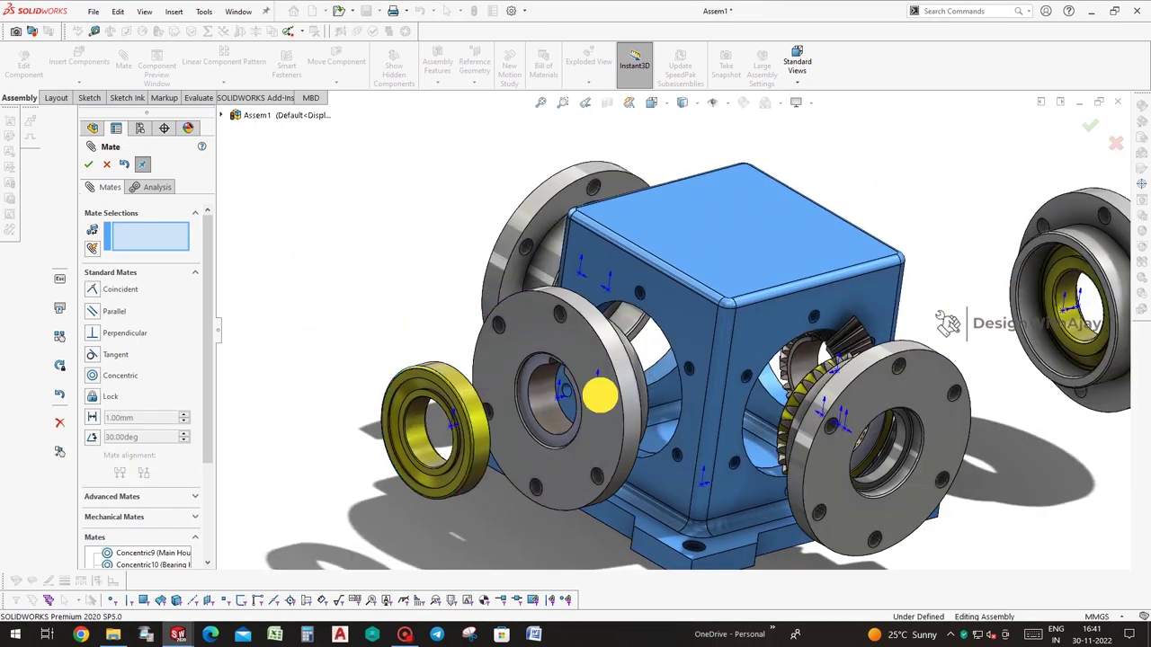
pyautogui.moveTo(600, 396); pyautogui.dragTo(382, 426)
# Drag the right taper roller bearing out to the left
pyautogui.click(1089, 126)
pyautogui.scroll(-2, 947, 324)
pyautogui.scroll(-3, 946, 323)
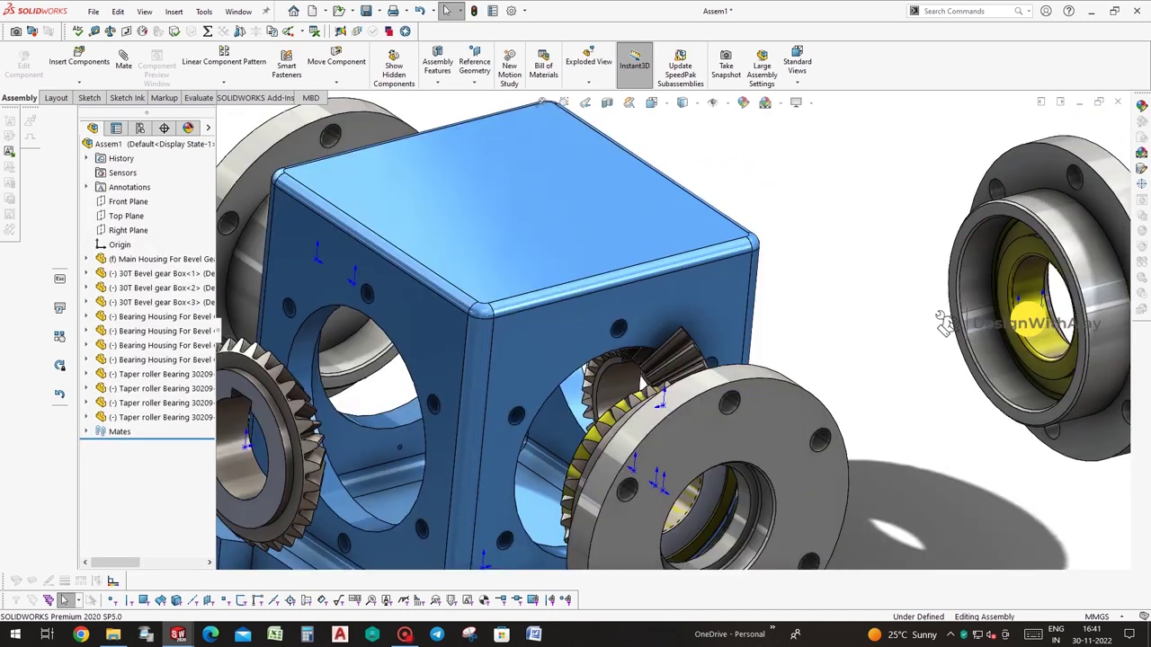
pyautogui.moveTo(944, 324); pyautogui.dragTo(872, 363)
pyautogui.scroll(-2, 568, 391)
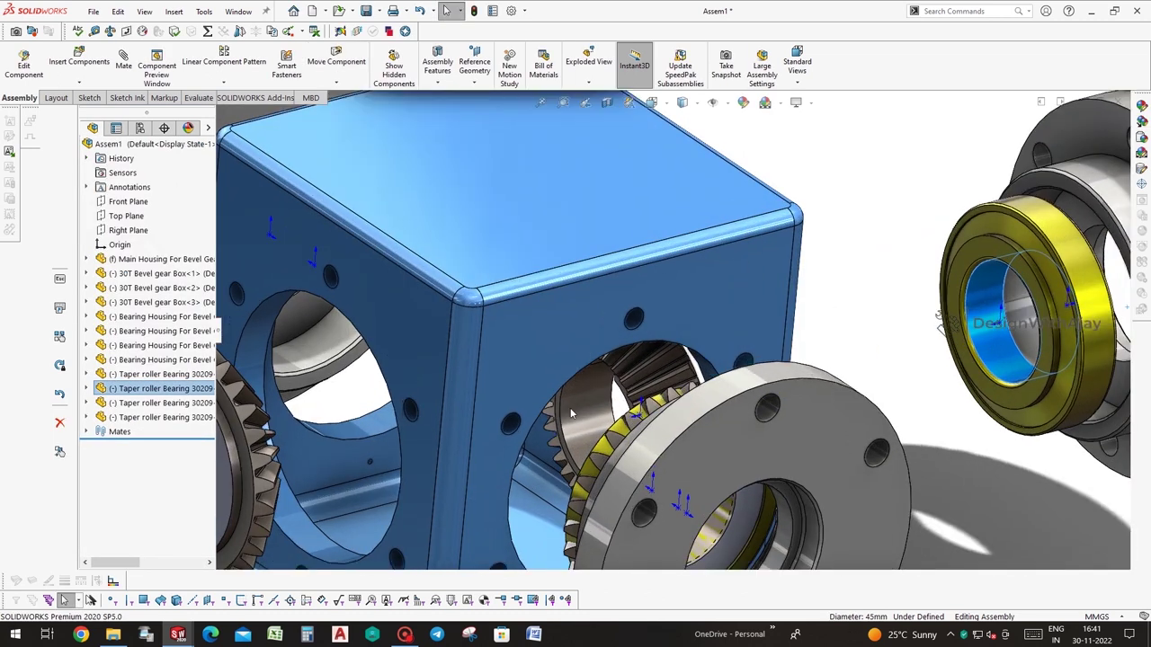
pyautogui.scroll(-2, 564, 397)
# Set a 34 mm distance mate between the left bevel gear and the main housing face
pyautogui.click(559, 398)
pyautogui.scroll(2, 559, 398)
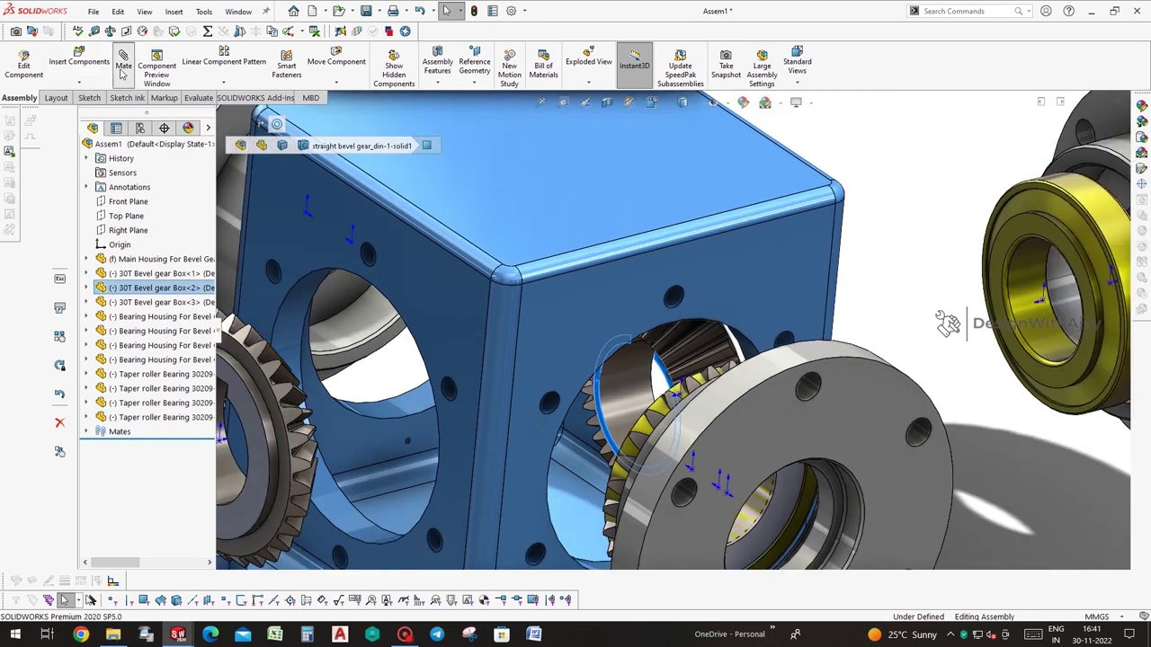
pyautogui.click(590, 437)
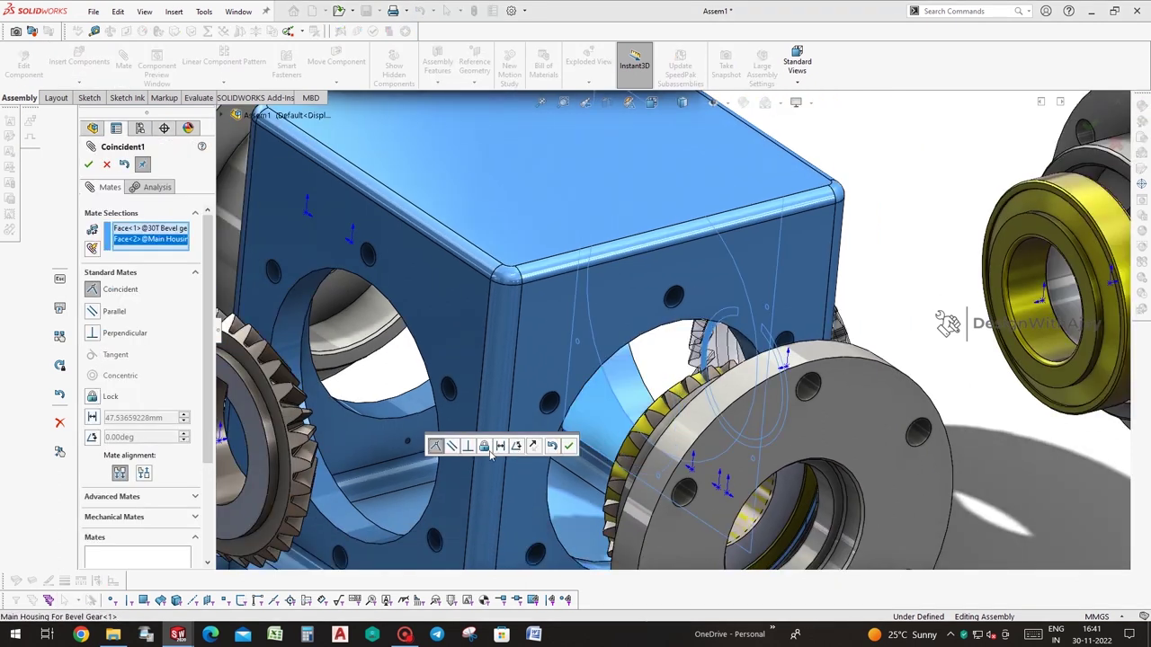
pyautogui.click(500, 446)
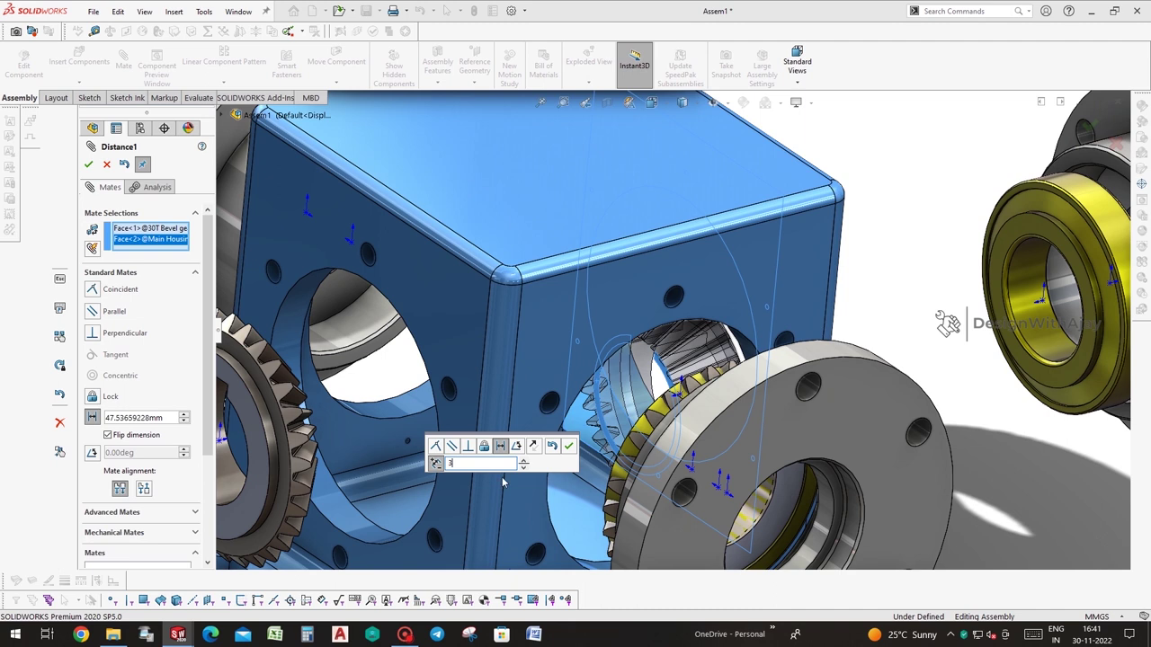
pyautogui.write('4')
pyautogui.press('Return')
pyautogui.click(572, 446)
# Make the 30T bevel gear concentric with the housing bore
pyautogui.moveTo(575, 450)
pyautogui.mouseDown(button='middle')
pyautogui.moveTo(746, 368)
pyautogui.moveTo(708, 364)
pyautogui.moveTo(662, 390)
pyautogui.moveTo(670, 336)
pyautogui.mouseUp(button='middle')
pyautogui.click(709, 364)
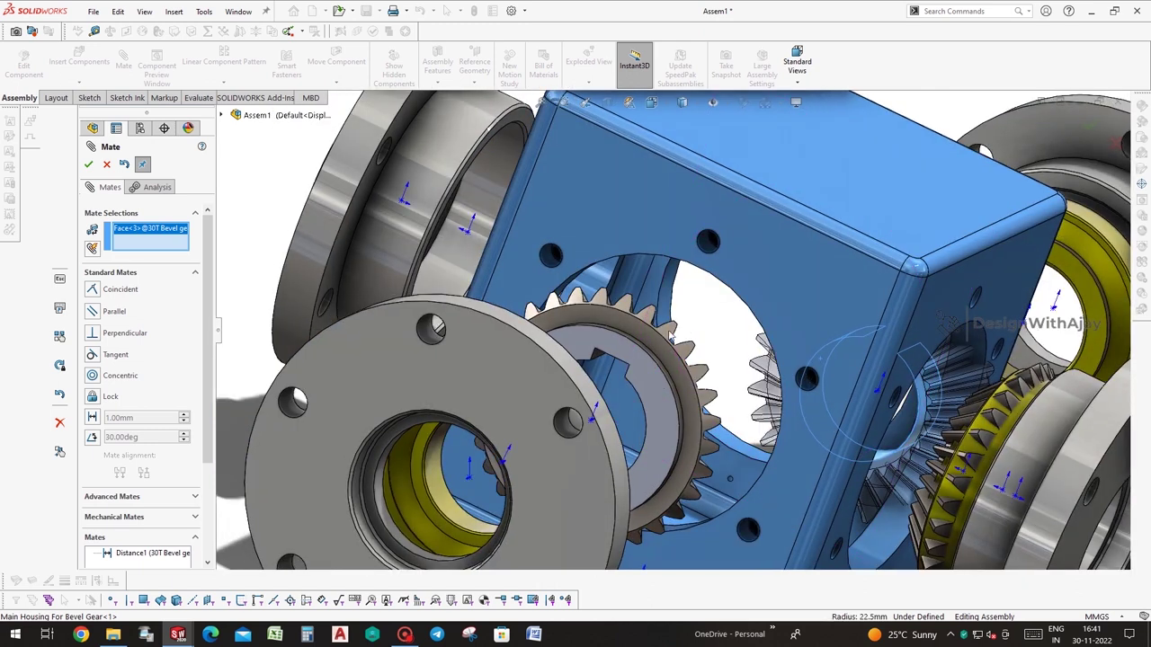
pyautogui.click(665, 308)
pyautogui.click(828, 273)
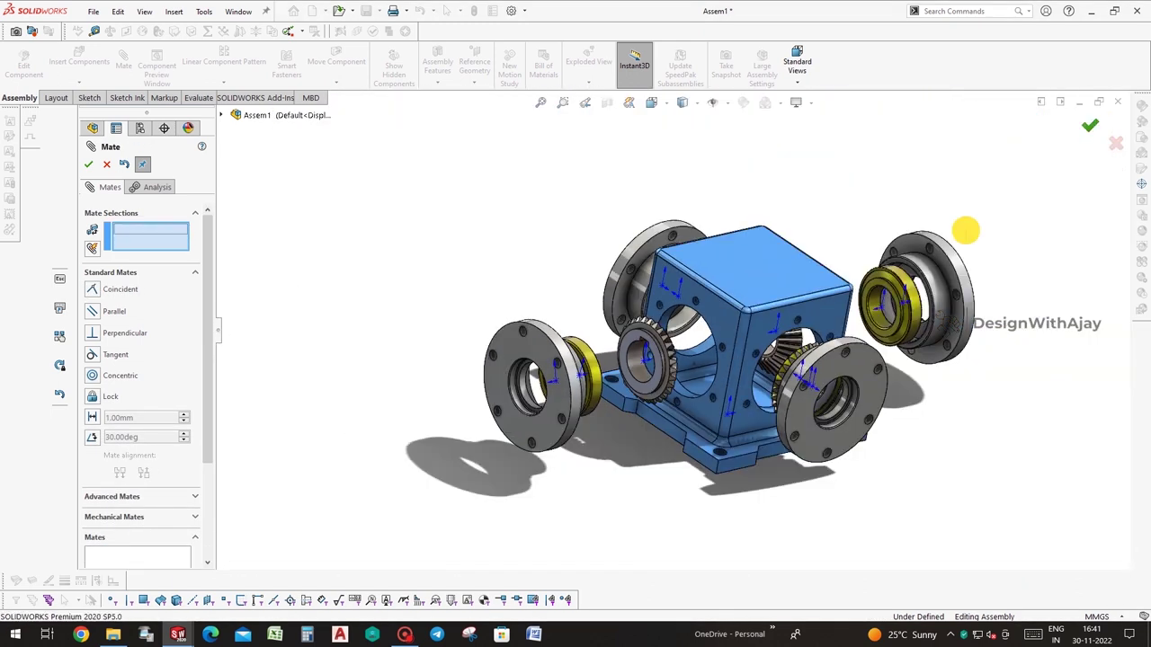
pyautogui.press('Escape')
# Drag the right bevel gear freely and zoom in on the housing
pyautogui.moveTo(965, 231)
pyautogui.mouseDown(button='middle')
pyautogui.moveTo(894, 385)
pyautogui.moveTo(778, 386)
pyautogui.mouseUp(button='middle')
pyautogui.moveTo(752, 409)
pyautogui.mouseDown()
pyautogui.moveTo(775, 382)
pyautogui.moveTo(691, 353)
pyautogui.mouseUp()
pyautogui.moveTo(660, 341); pyautogui.dragTo(620, 398, button='middle')
pyautogui.scroll(-3, 655, 395)
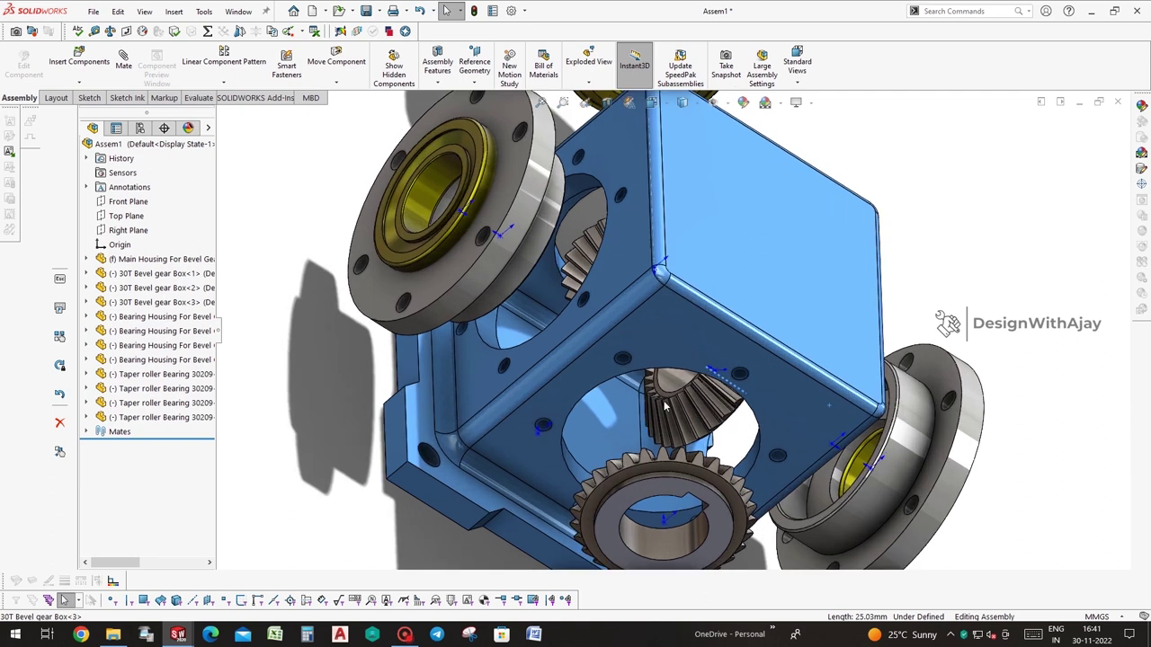
# Hold the bevel gear in the housing 34 mm from the main housing face
pyautogui.click(666, 397)
pyautogui.click(659, 391)
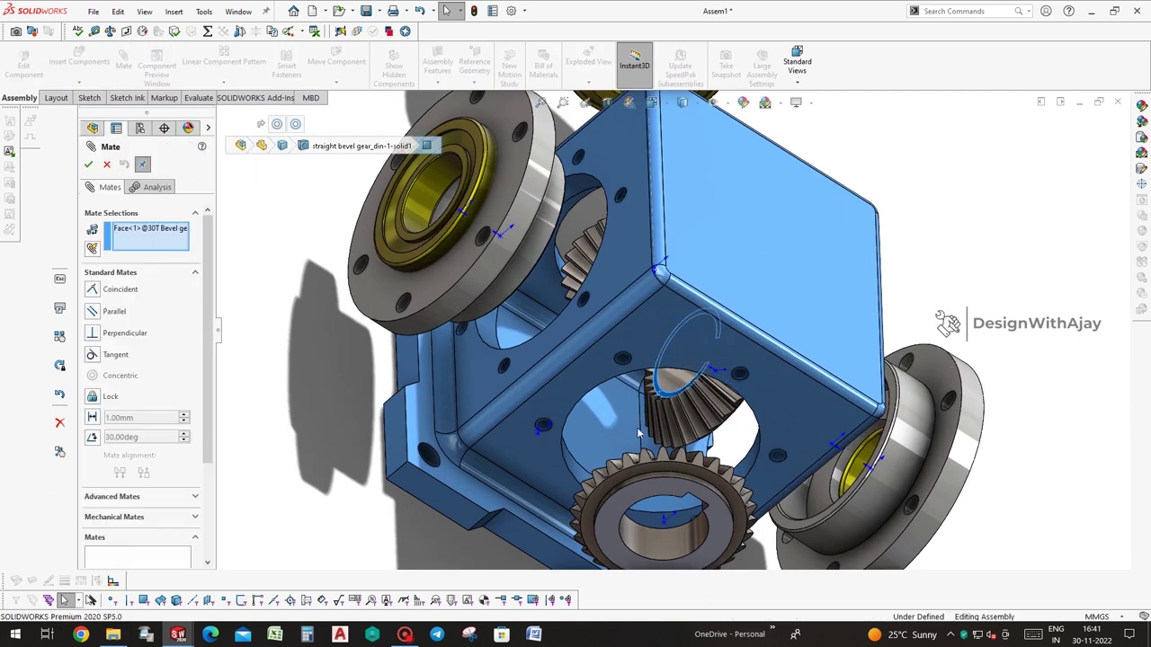
pyautogui.moveTo(606, 414); pyautogui.dragTo(680, 358, button='middle')
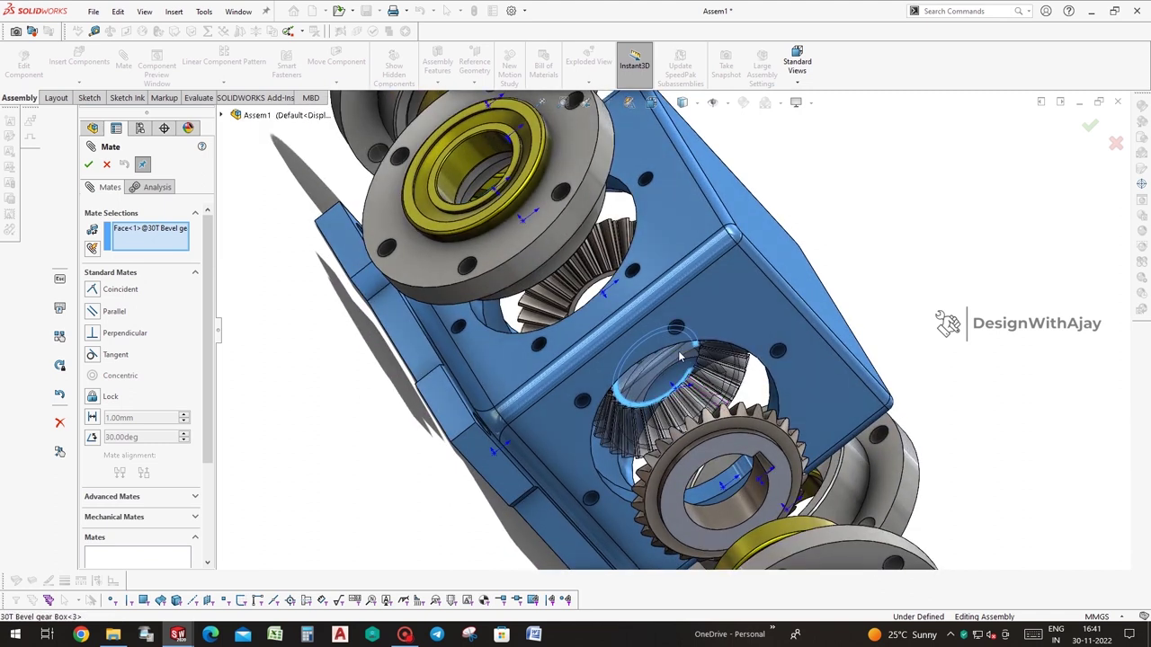
pyautogui.click(681, 359)
pyautogui.click(759, 375)
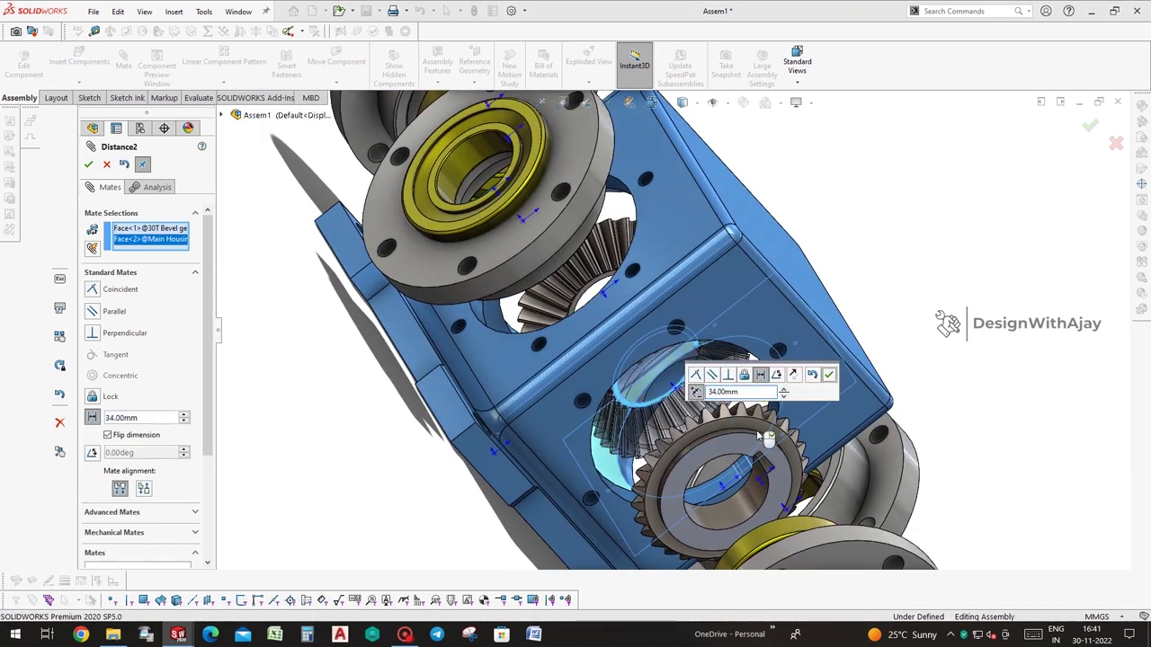
pyautogui.press('Return')
pyautogui.click(829, 377)
pyautogui.moveTo(763, 429)
pyautogui.mouseDown(button='middle')
pyautogui.moveTo(835, 483)
pyautogui.moveTo(764, 547)
pyautogui.moveTo(773, 452)
pyautogui.moveTo(829, 504)
pyautogui.moveTo(957, 288)
pyautogui.mouseUp(button='middle')
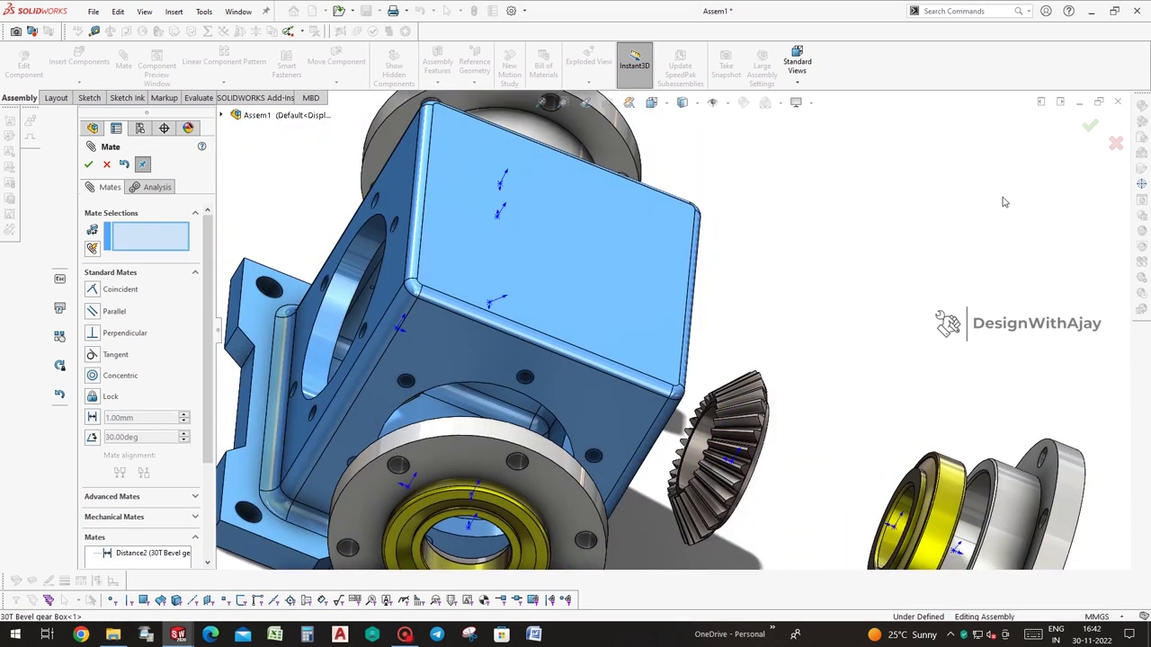
pyautogui.click(1089, 127)
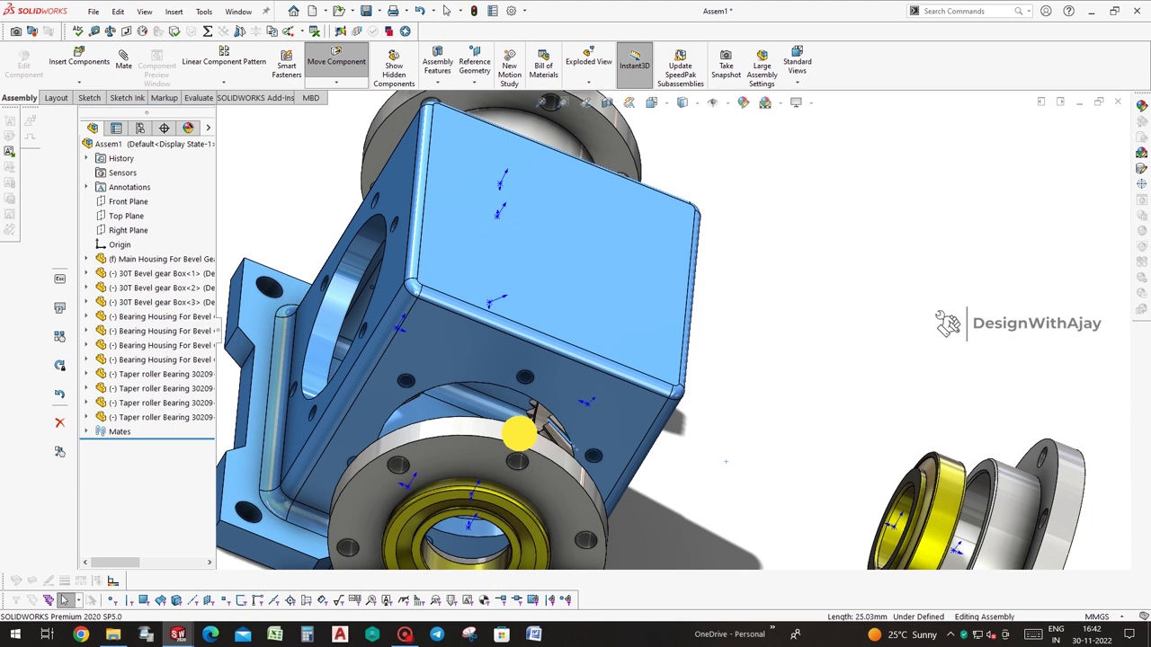
# Add a 34 mm distance mate between 30T Bevel gear Box<1> and the main housing
pyautogui.scroll(-3, 530, 415)
pyautogui.scroll(-3, 530, 416)
pyautogui.scroll(-2, 560, 411)
pyautogui.click(572, 419)
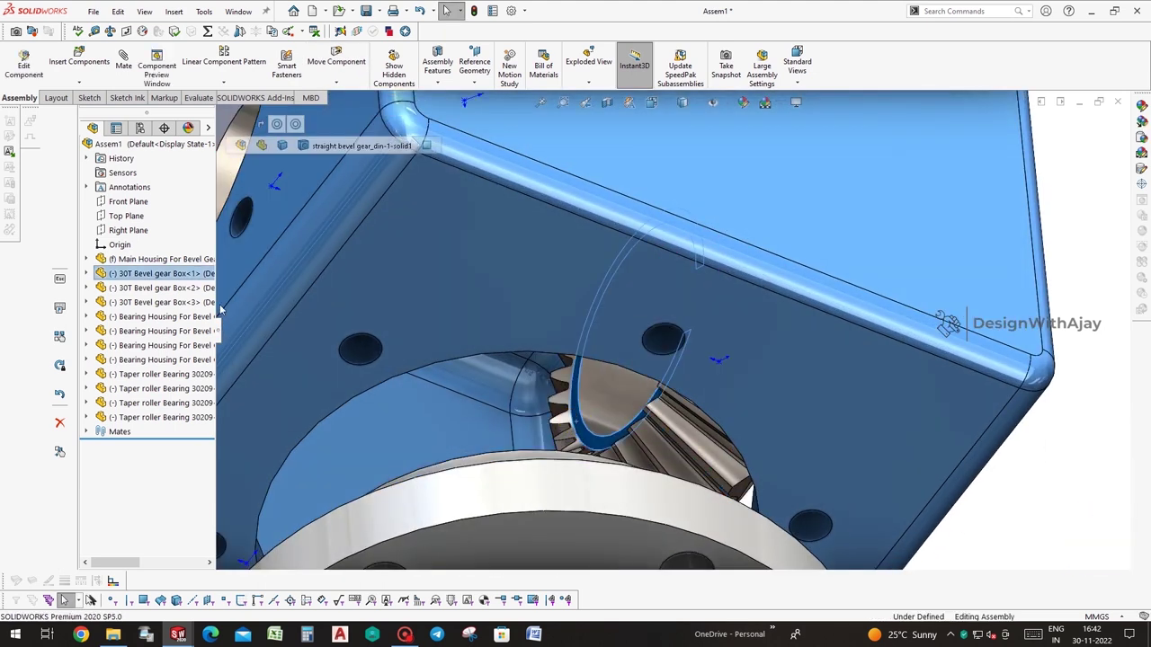
pyautogui.click(124, 61)
pyautogui.moveTo(750, 488); pyautogui.dragTo(575, 413, button='middle')
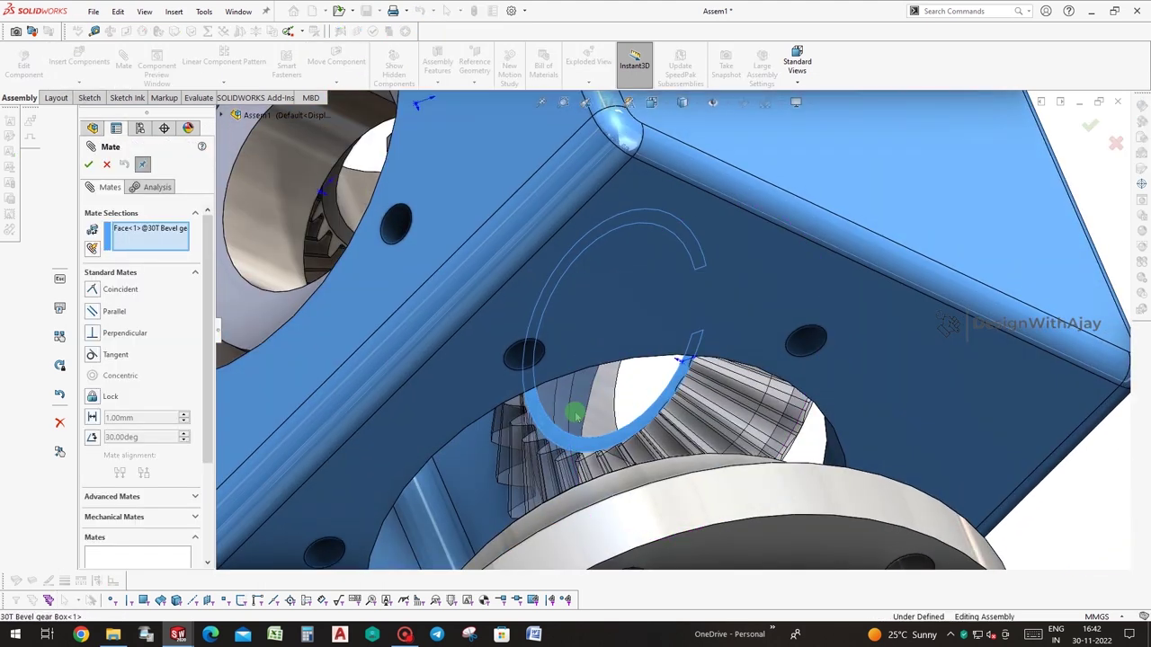
pyautogui.click(505, 449)
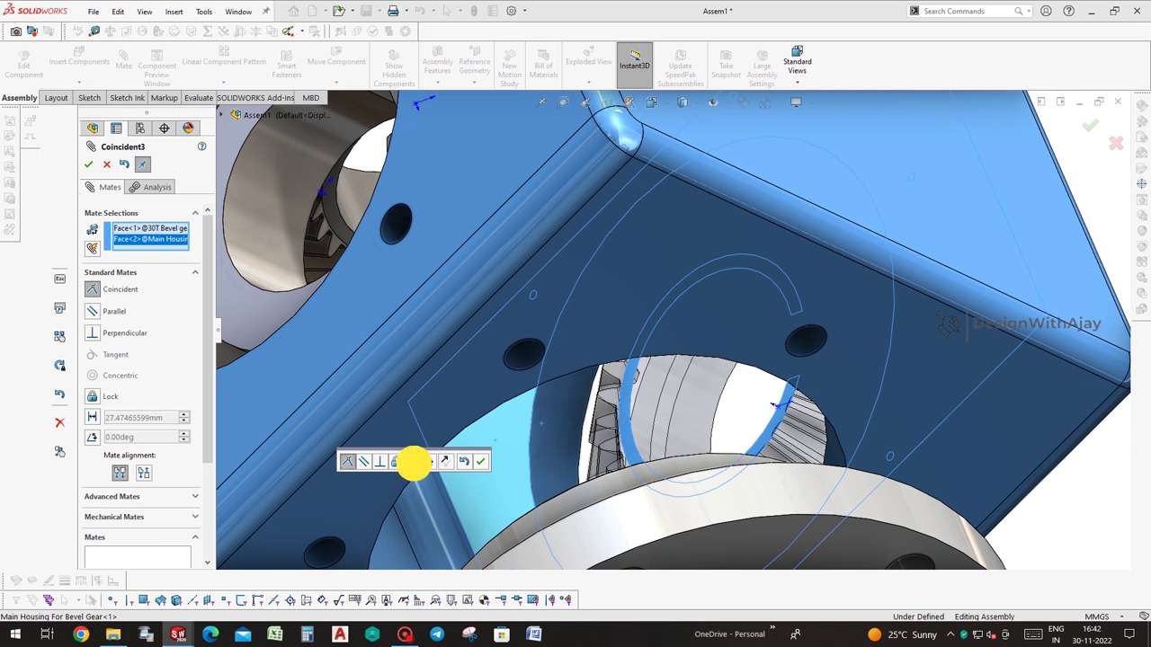
pyautogui.click(412, 461)
pyautogui.write('34')
pyautogui.press('Return')
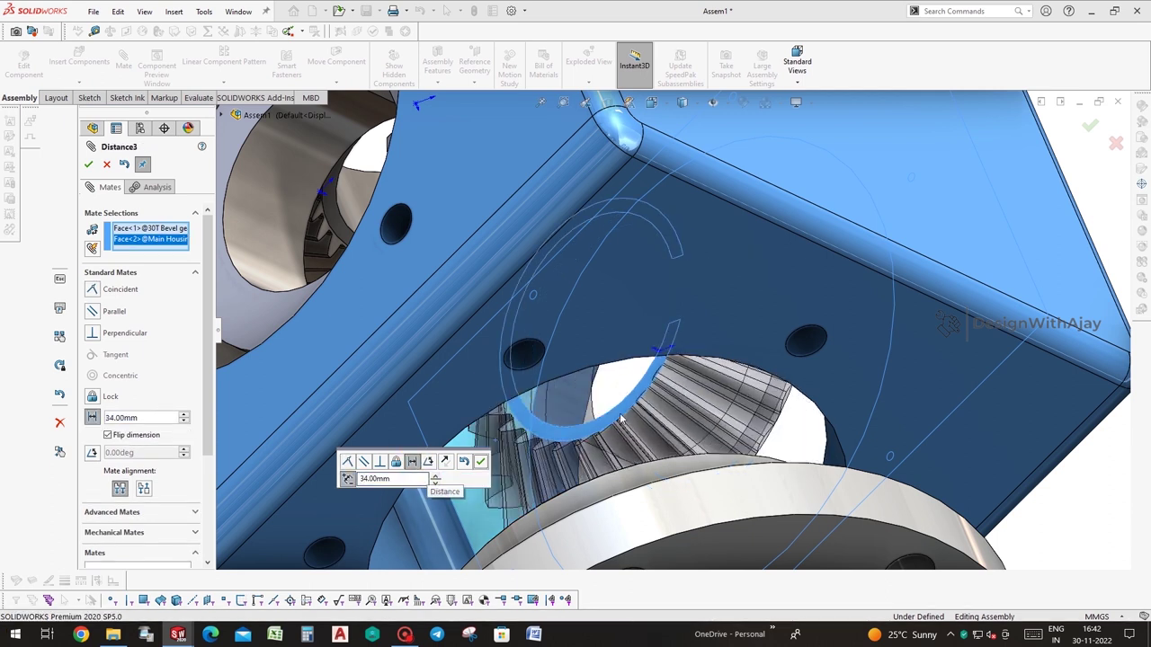
pyautogui.click(480, 462)
pyautogui.moveTo(483, 471); pyautogui.dragTo(575, 452, button='middle')
pyautogui.scroll(-3, 713, 234)
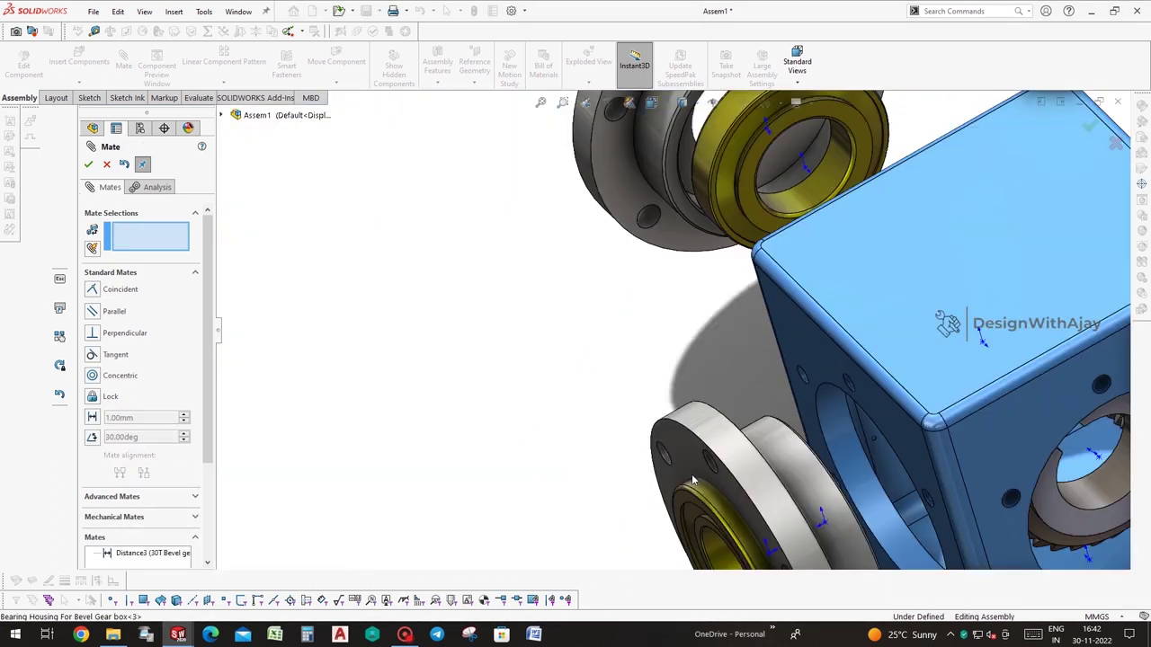
pyautogui.moveTo(713, 234)
pyautogui.mouseDown(button='middle')
pyautogui.moveTo(719, 213)
pyautogui.moveTo(693, 275)
pyautogui.moveTo(818, 232)
pyautogui.mouseUp(button='middle')
# Seat the first two taper roller bearings flush in their housings with Coincident mates
pyautogui.click(825, 214)
pyautogui.click(727, 162)
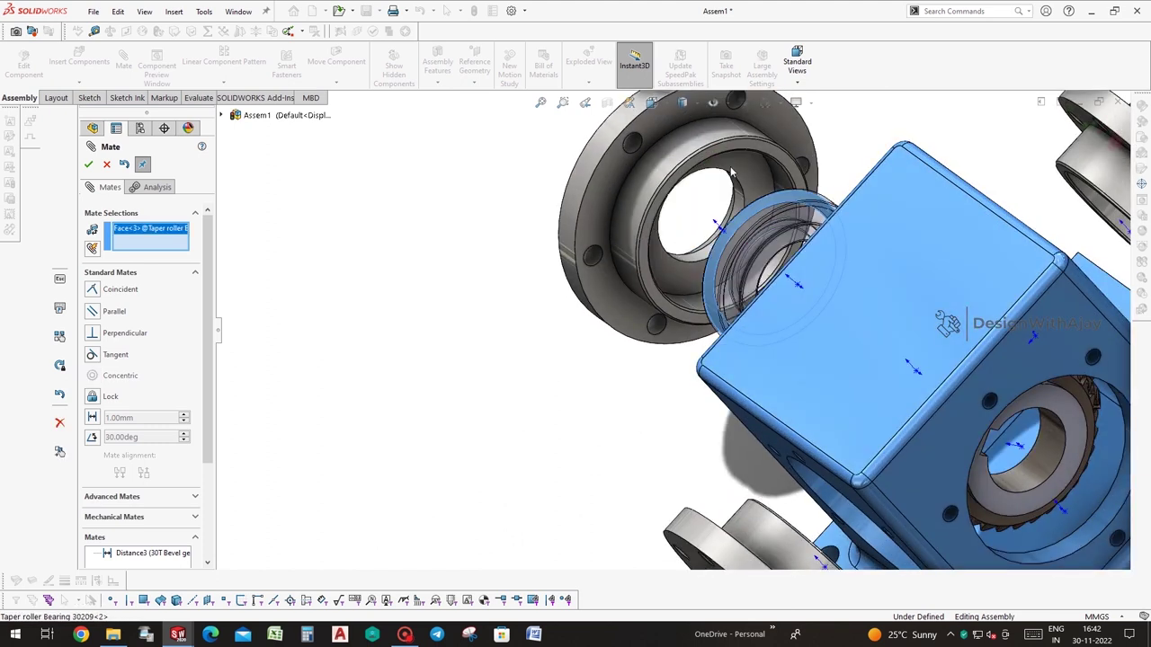
pyautogui.click(881, 134)
pyautogui.scroll(5, 899, 285)
pyautogui.moveTo(899, 284)
pyautogui.mouseDown(button='middle')
pyautogui.moveTo(884, 404)
pyautogui.moveTo(881, 376)
pyautogui.moveTo(945, 449)
pyautogui.mouseUp(button='middle')
pyautogui.scroll(-5, 884, 405)
pyautogui.click(867, 395)
pyautogui.scroll(-3, 881, 376)
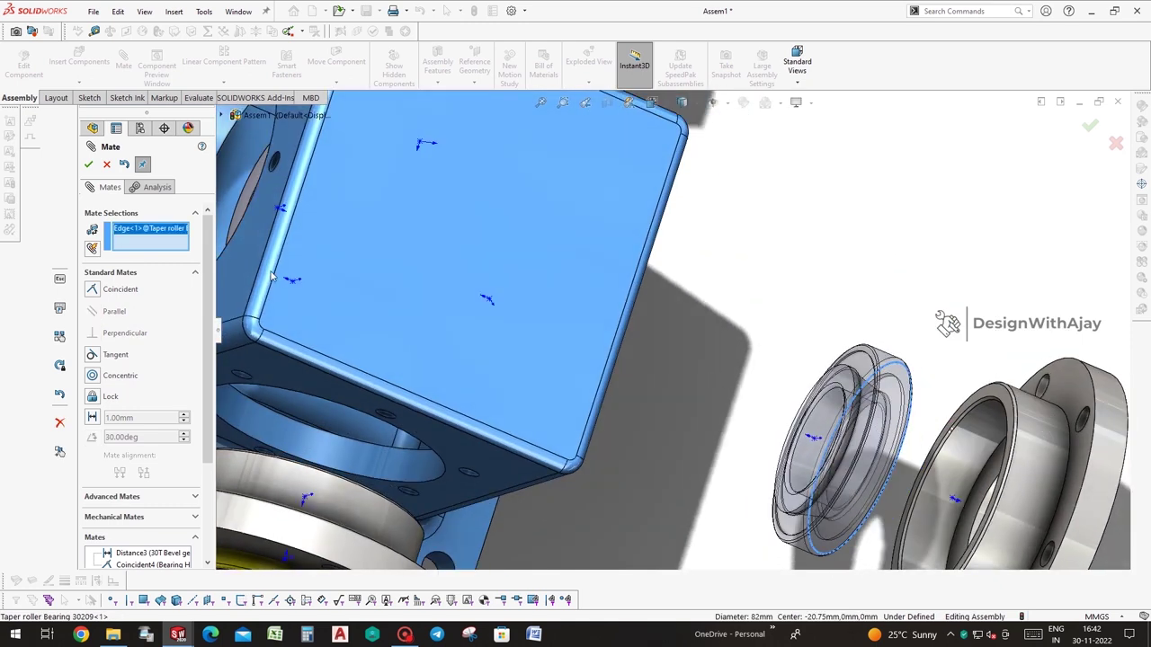
pyautogui.rightClick(181, 241)
pyautogui.click(230, 250)
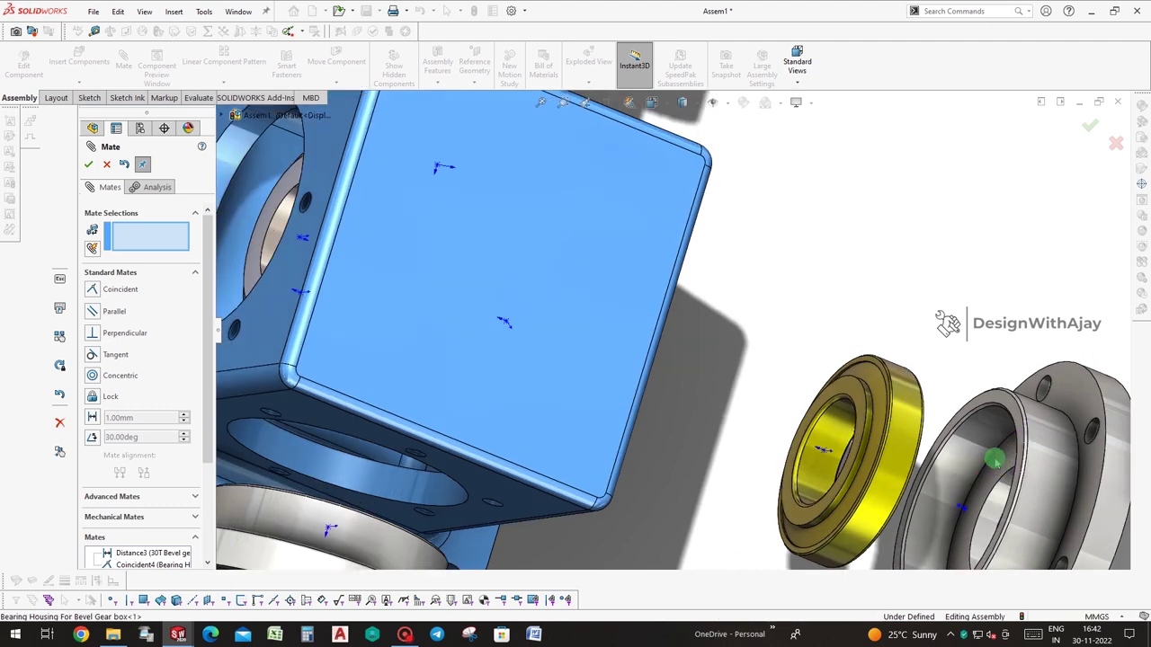
pyautogui.click(991, 461)
pyautogui.moveTo(990, 460); pyautogui.dragTo(867, 396, button='middle')
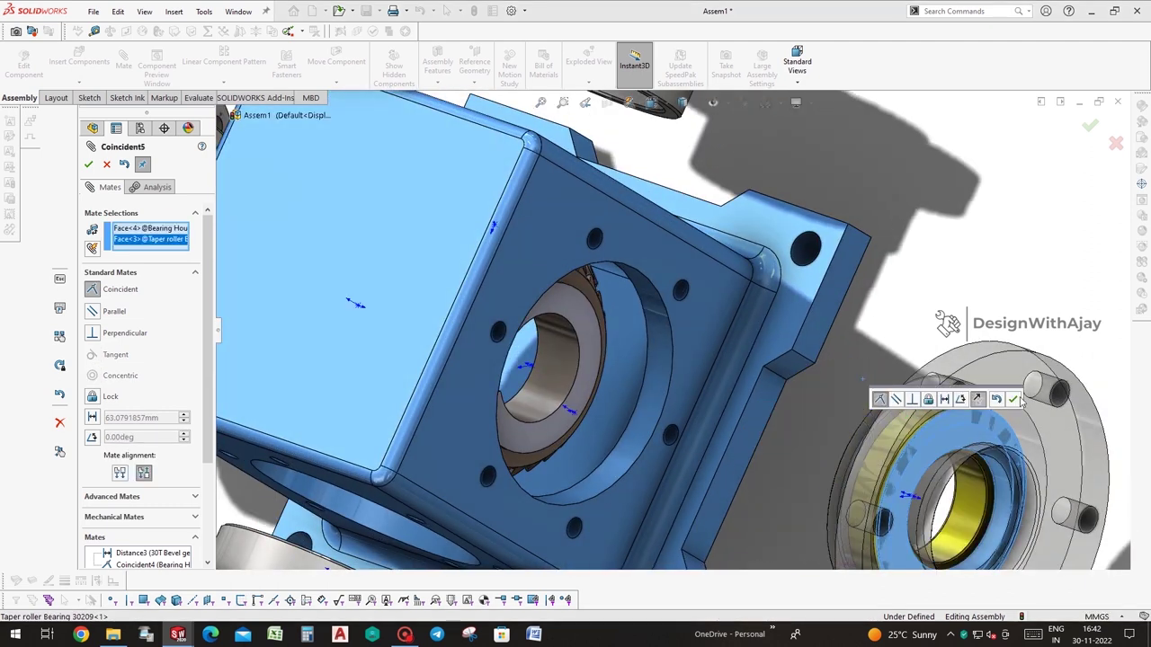
pyautogui.click(996, 397)
# Seat the third and last taper roller bearings flush in their housings with Coincident mates
pyautogui.moveTo(674, 244)
pyautogui.mouseDown(button='middle')
pyautogui.moveTo(664, 213)
pyautogui.moveTo(619, 262)
pyautogui.mouseUp(button='middle')
pyautogui.scroll(-5, 619, 263)
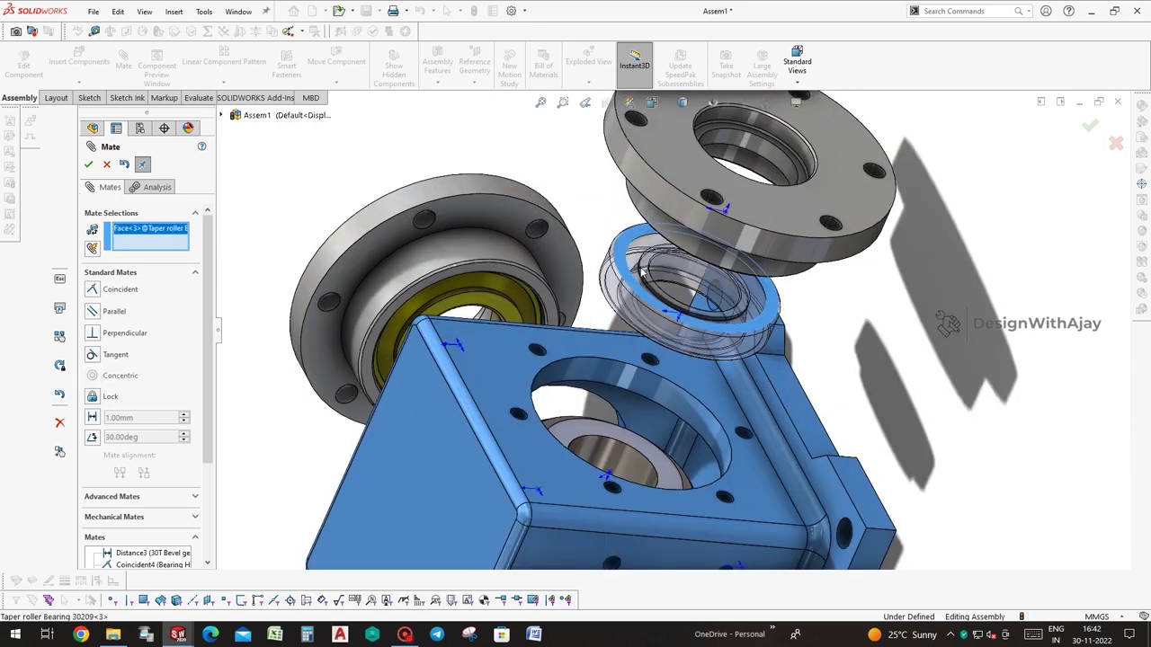
pyautogui.click(620, 258)
pyautogui.moveTo(720, 174); pyautogui.dragTo(726, 150, button='middle')
pyautogui.click(726, 150)
pyautogui.click(876, 133)
pyautogui.scroll(5, 647, 378)
pyautogui.moveTo(648, 378)
pyautogui.mouseDown(button='middle')
pyautogui.moveTo(634, 474)
pyautogui.moveTo(588, 500)
pyautogui.moveTo(565, 464)
pyautogui.mouseUp(button='middle')
pyautogui.scroll(-5, 564, 465)
pyautogui.scroll(-2, 539, 454)
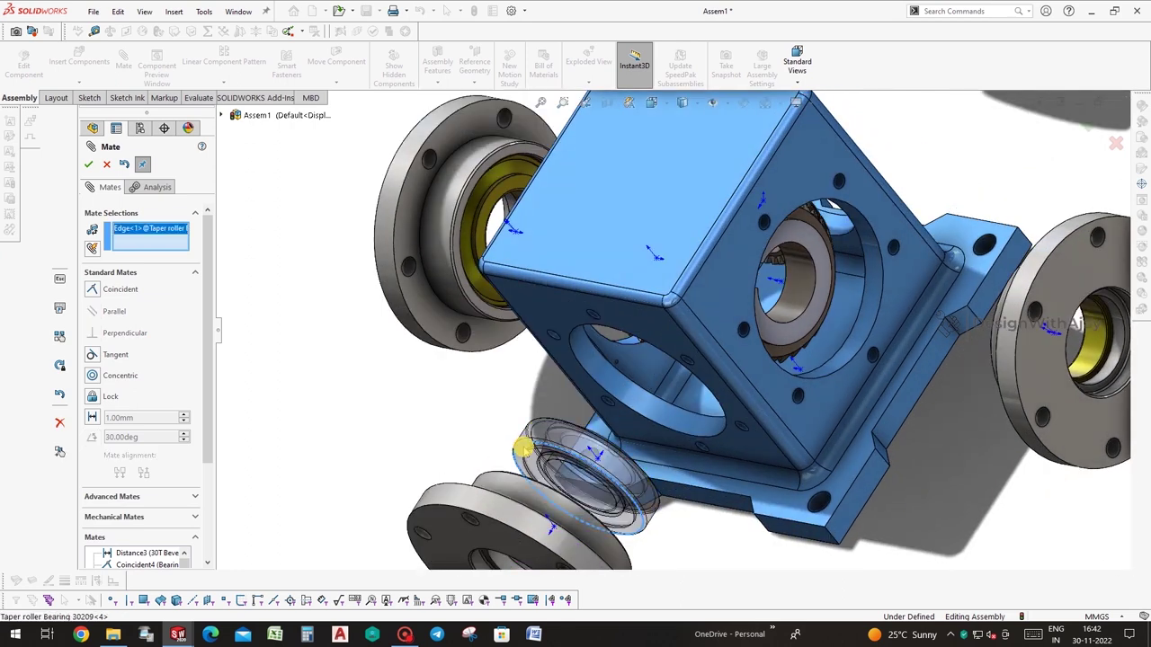
pyautogui.rightClick(130, 234)
pyautogui.click(180, 241)
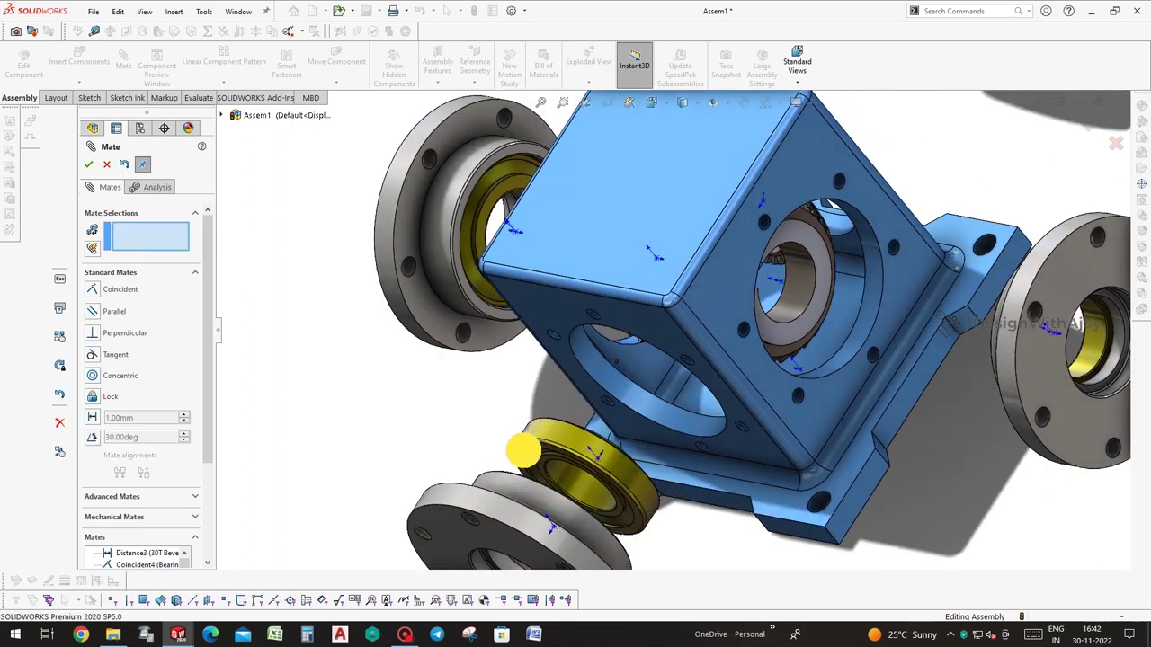
pyautogui.click(526, 456)
pyautogui.moveTo(503, 504); pyautogui.dragTo(506, 534, button='middle')
pyautogui.click(519, 521)
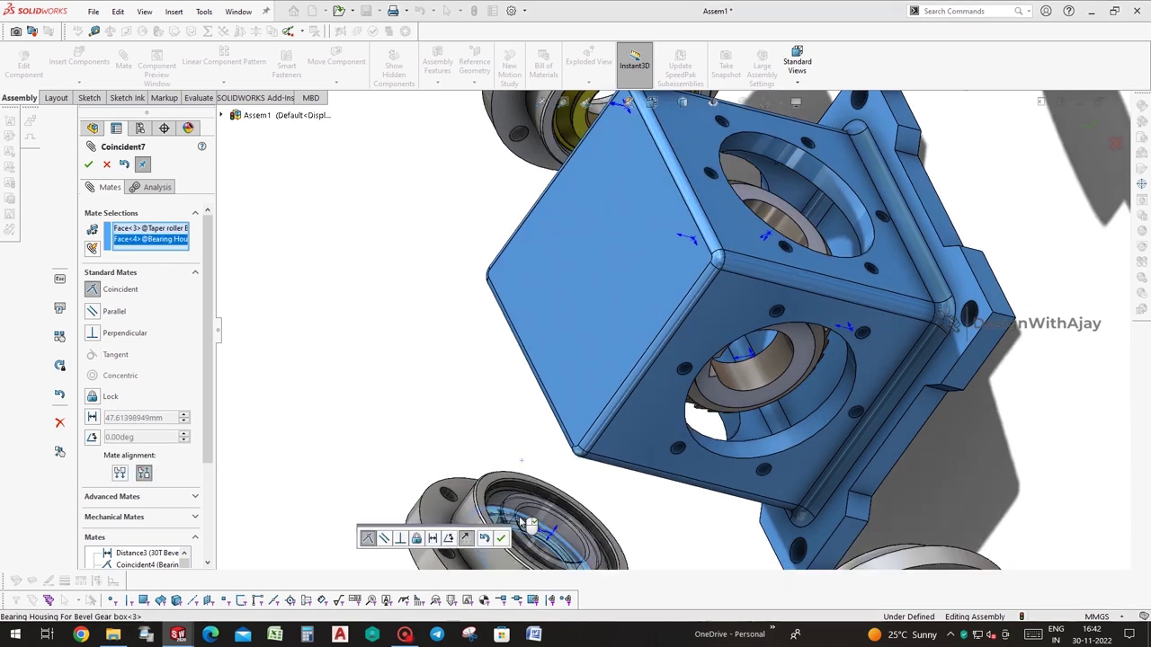
pyautogui.click(501, 538)
# Close the Mate PropertyManager and select the lower-right bearing housing
pyautogui.moveTo(665, 460)
pyautogui.mouseDown(button='middle')
pyautogui.moveTo(685, 429)
pyautogui.moveTo(850, 444)
pyautogui.moveTo(1081, 174)
pyautogui.mouseUp(button='middle')
pyautogui.click(1089, 126)
pyautogui.click(823, 477)
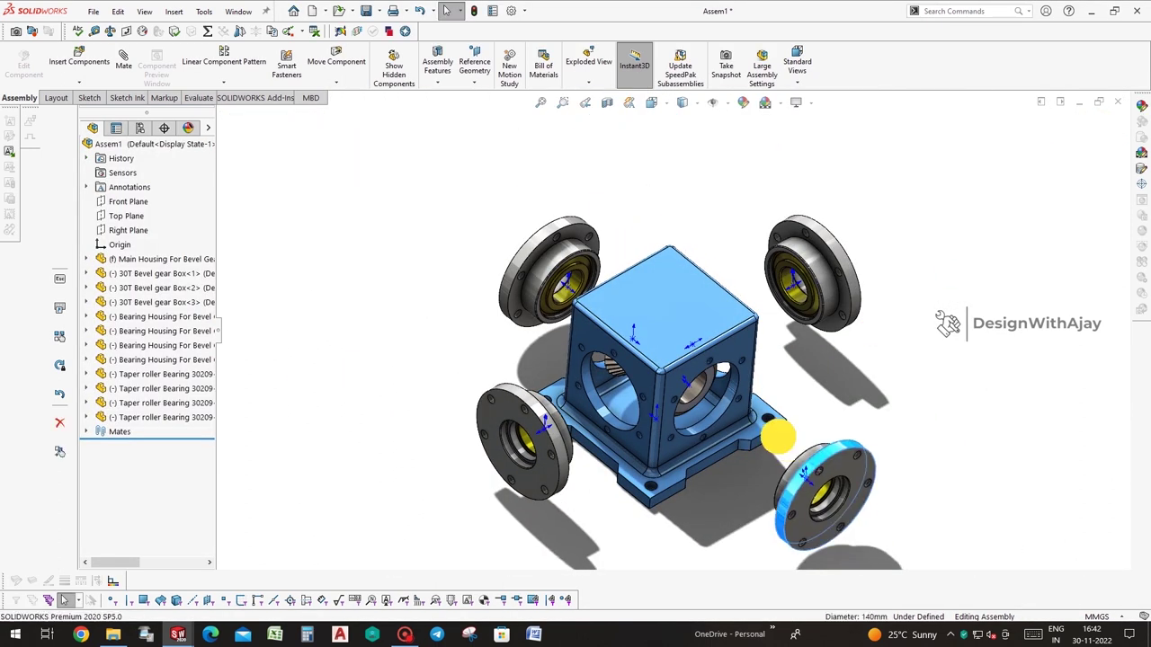
# Insert the Driven Shaft part and place it in the gearbox assembly
pyautogui.moveTo(822, 477)
pyautogui.mouseDown(button='middle')
pyautogui.moveTo(644, 404)
pyautogui.moveTo(606, 419)
pyautogui.moveTo(493, 285)
pyautogui.mouseUp(button='middle')
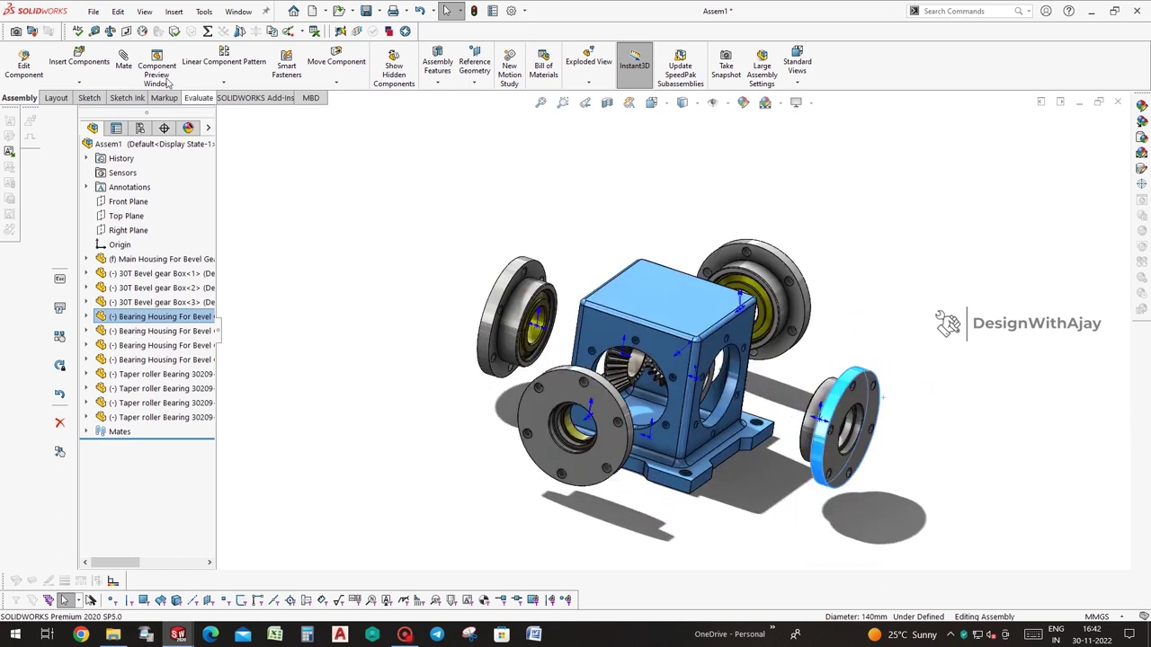
pyautogui.click(63, 59)
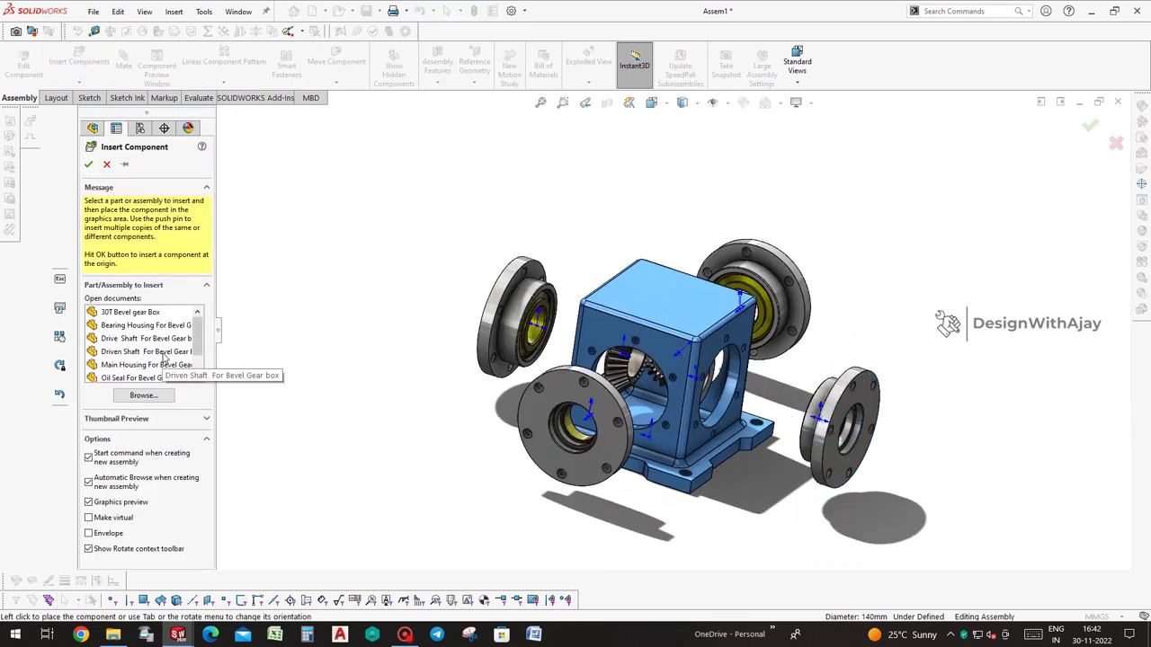
pyautogui.click(154, 352)
pyautogui.scroll(-2, 552, 398)
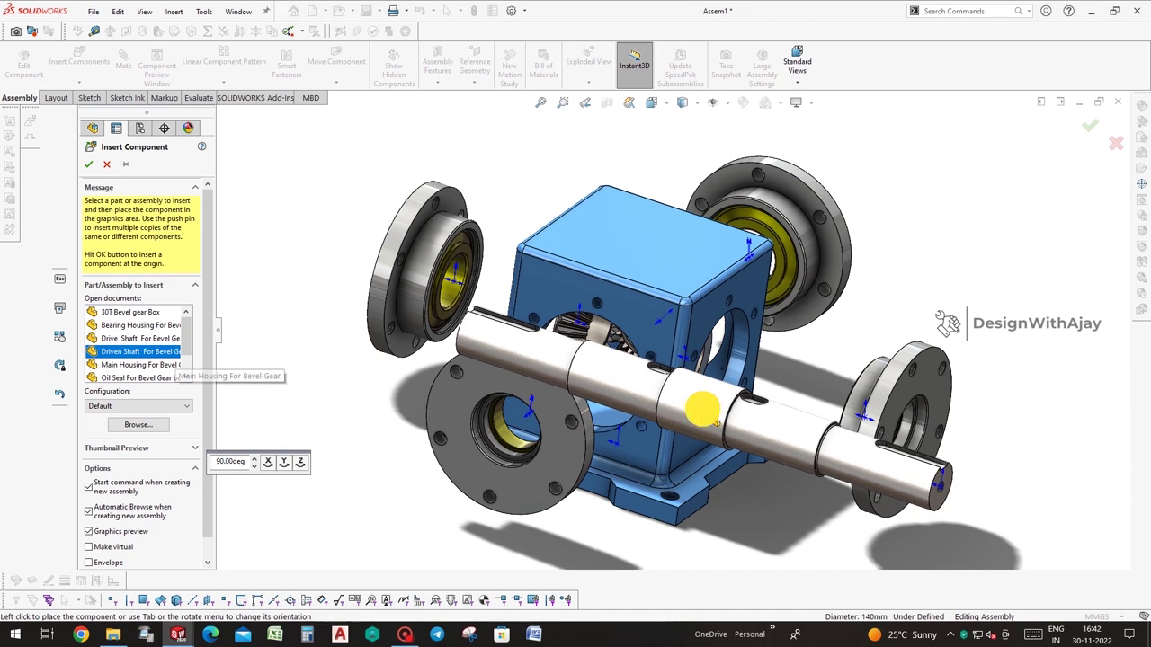
pyautogui.click(748, 420)
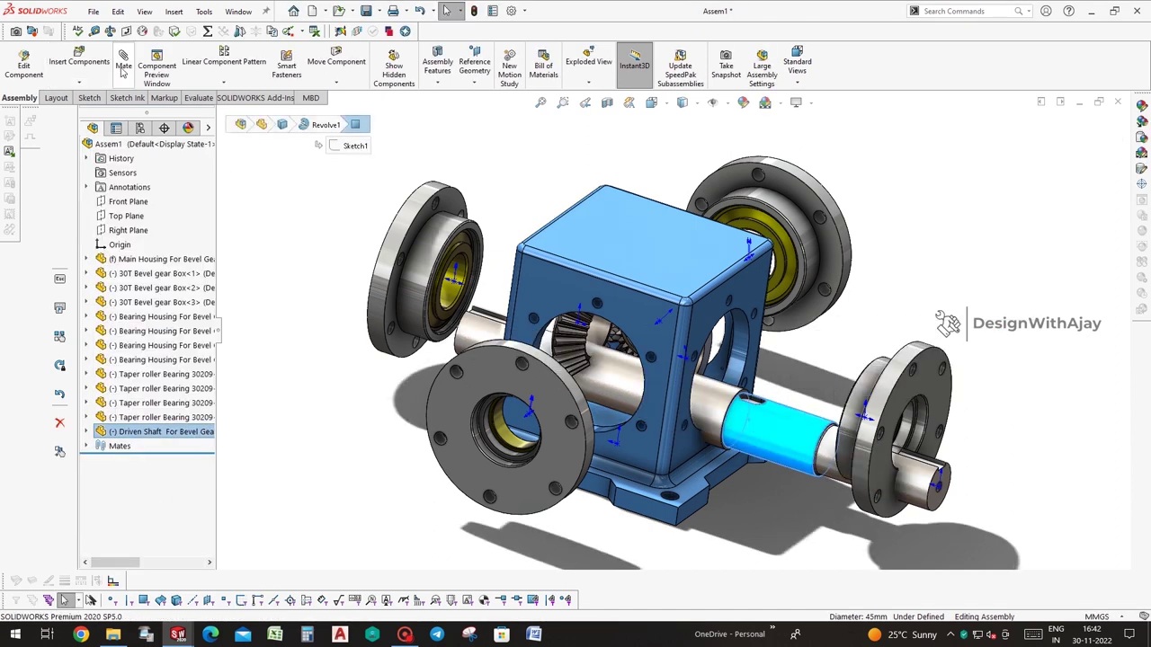
# Make the driven shaft concentric with the housing bore and coincident with the bevel gear face
pyautogui.press('m')
pyautogui.scroll(-2, 725, 377)
pyautogui.click(731, 376)
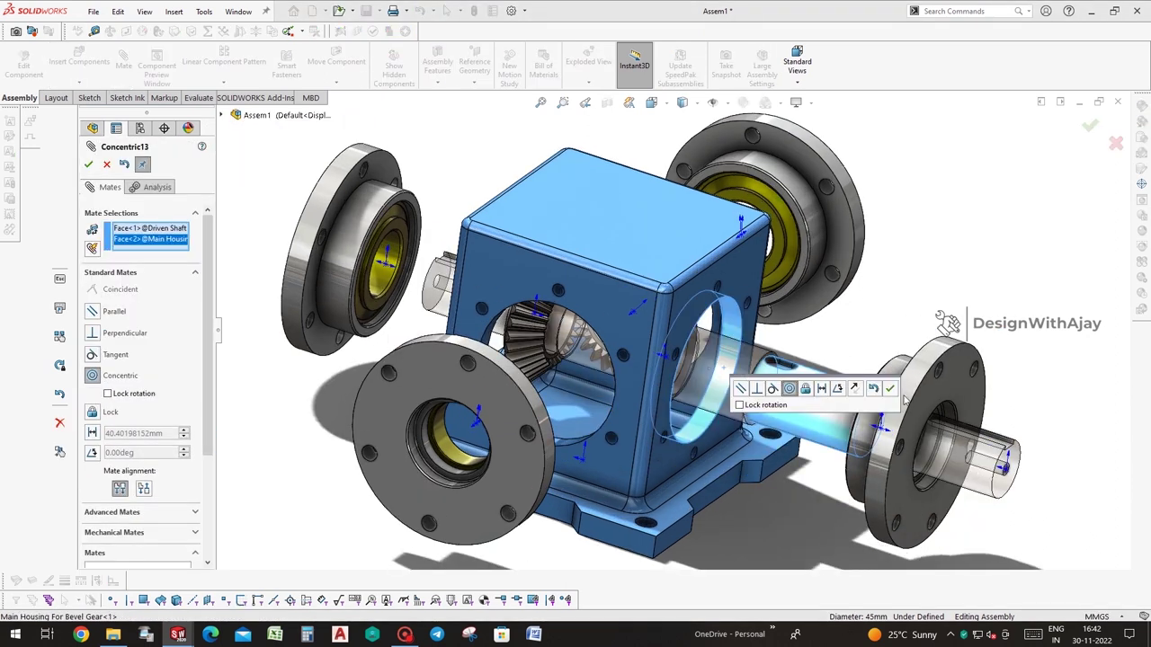
pyautogui.click(886, 389)
pyautogui.scroll(-1, 755, 393)
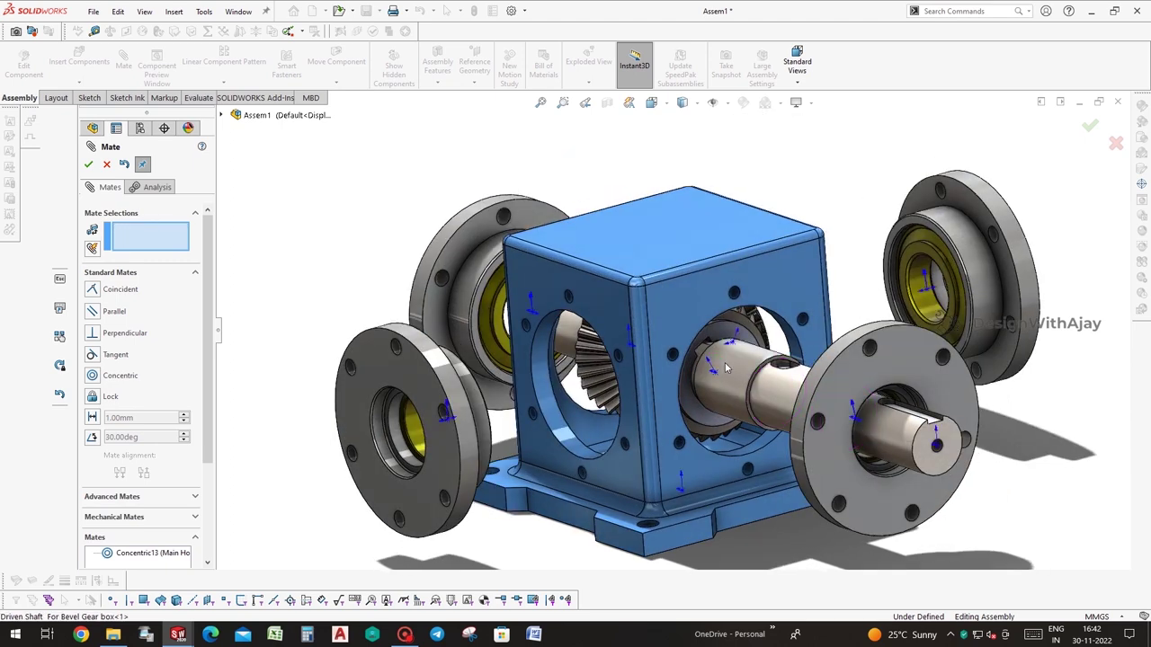
pyautogui.scroll(-2, 725, 363)
pyautogui.scroll(-2, 784, 353)
pyautogui.moveTo(778, 344)
pyautogui.mouseDown(button='middle')
pyautogui.moveTo(673, 390)
pyautogui.moveTo(750, 393)
pyautogui.moveTo(735, 395)
pyautogui.mouseUp(button='middle')
pyautogui.moveTo(701, 312); pyautogui.dragTo(713, 265, button='middle')
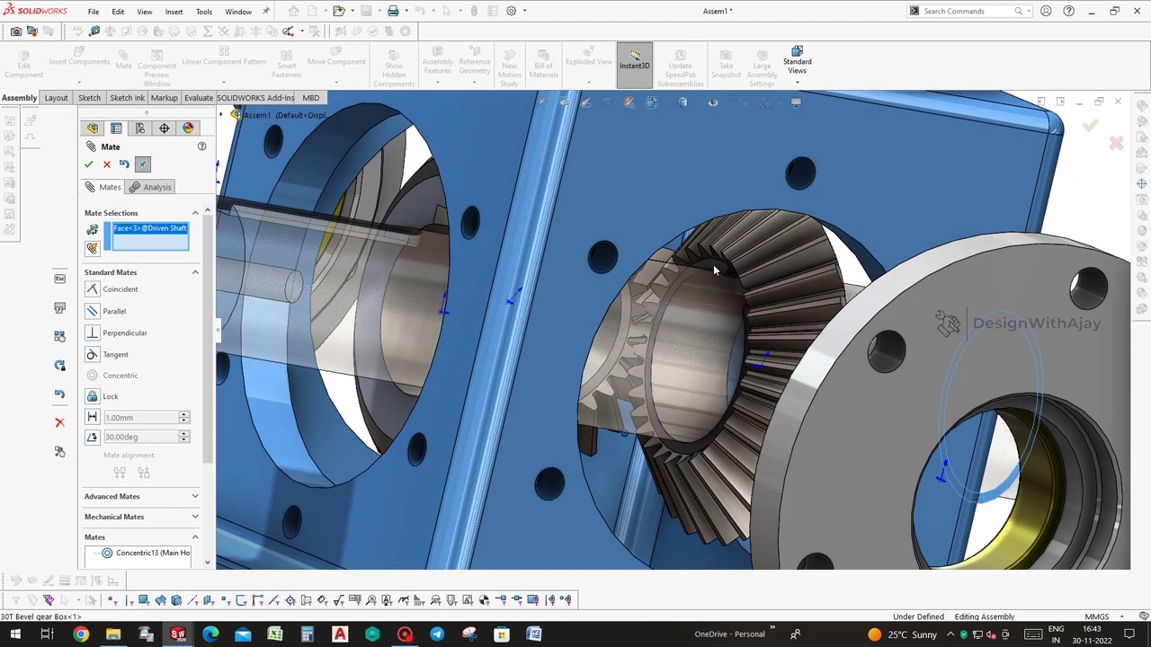
pyautogui.click(713, 264)
pyautogui.click(861, 238)
# Mate one side face of the shaft key coincident with the gear's keyway face
pyautogui.moveTo(750, 333); pyautogui.dragTo(980, 290, button='middle')
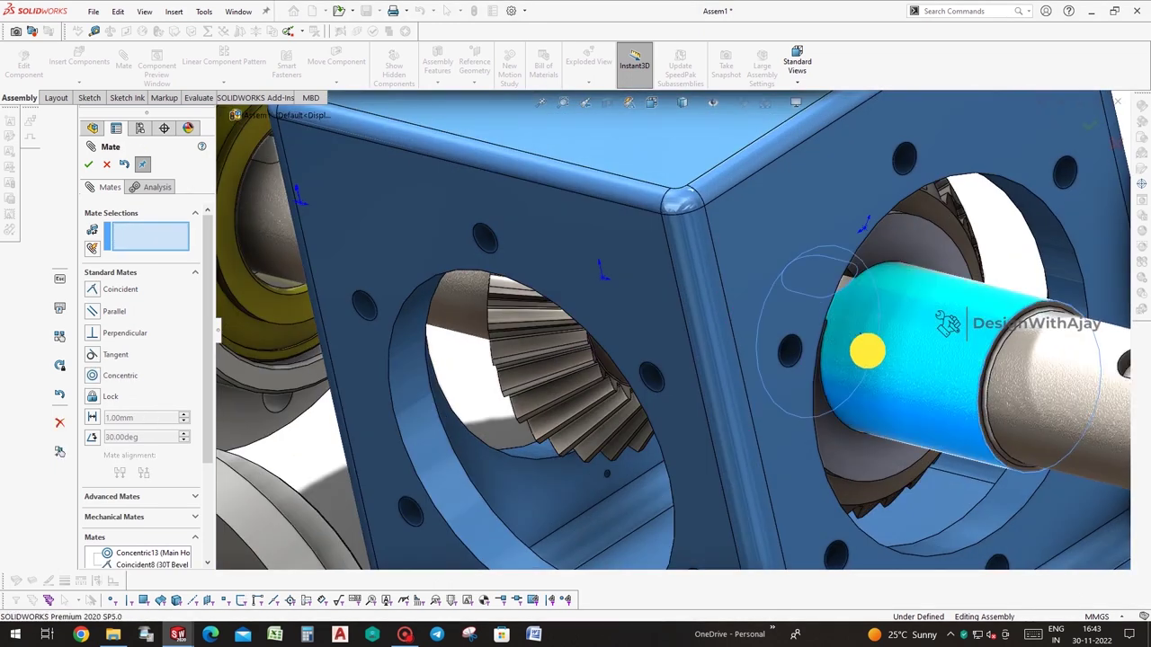
pyautogui.scroll(-3, 866, 309)
pyautogui.scroll(-2, 839, 312)
pyautogui.click(837, 312)
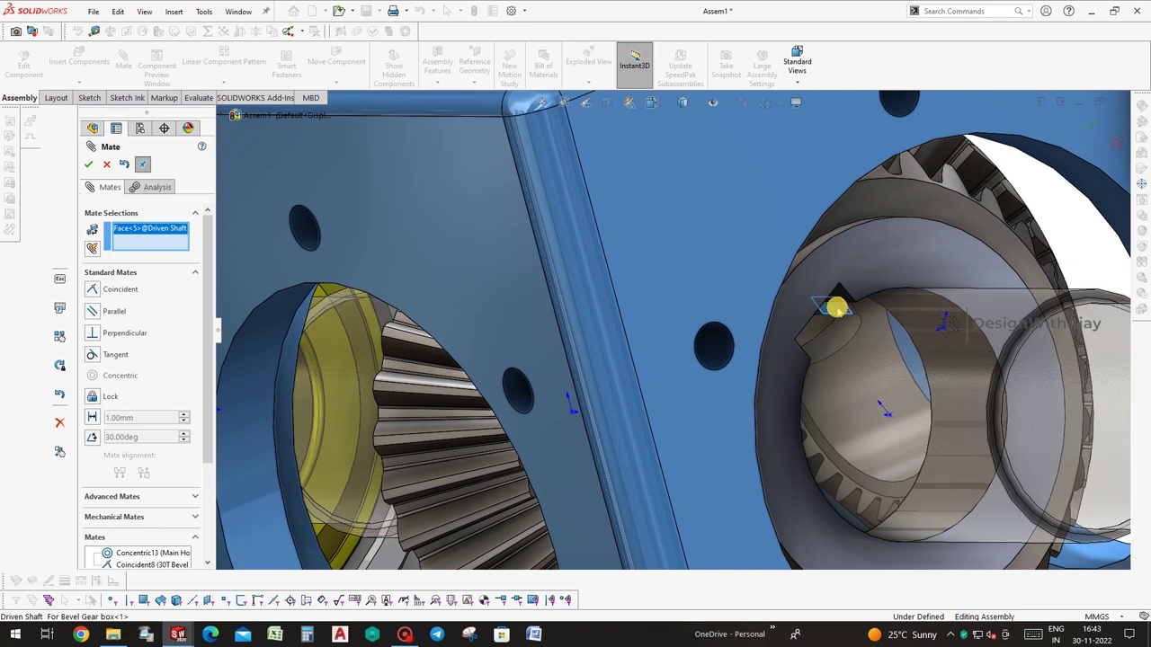
pyautogui.click(838, 294)
pyautogui.click(988, 277)
pyautogui.press('f')
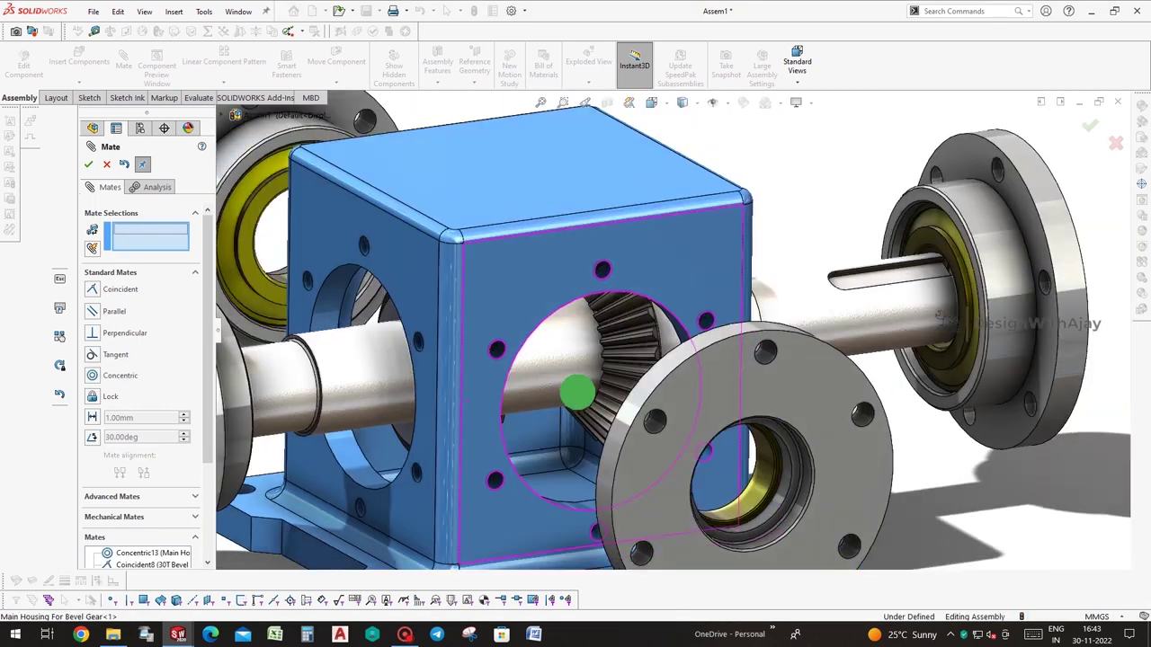
# Mate the key's other side face coincident with the bevel gear, then close the Mate PropertyManager
pyautogui.moveTo(576, 392)
pyautogui.mouseDown(button='middle')
pyautogui.moveTo(388, 360)
pyautogui.moveTo(409, 353)
pyautogui.mouseUp(button='middle')
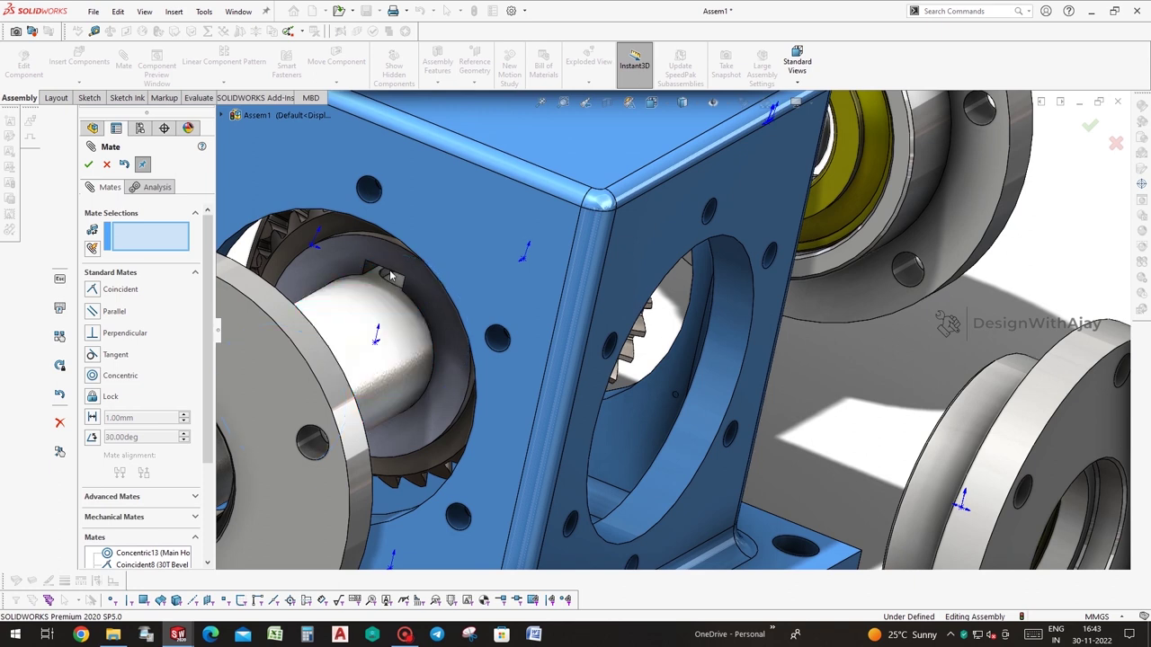
pyautogui.scroll(-3, 412, 288)
pyautogui.click(437, 285)
pyautogui.moveTo(416, 282); pyautogui.dragTo(394, 263, button='middle')
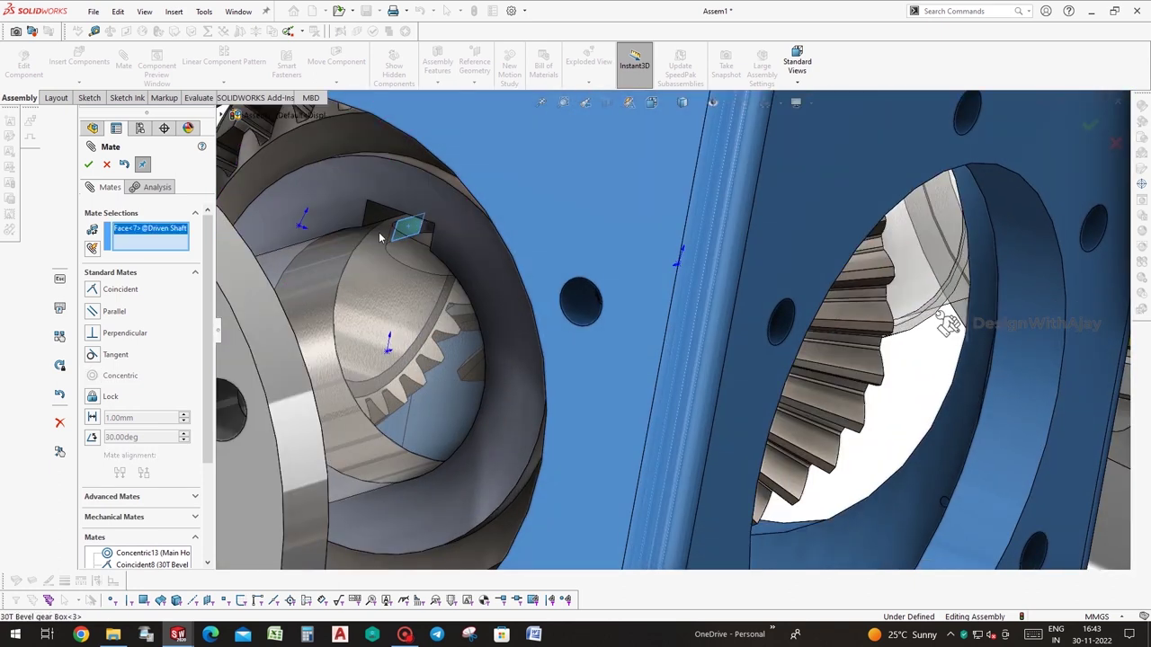
pyautogui.click(376, 216)
pyautogui.click(364, 201)
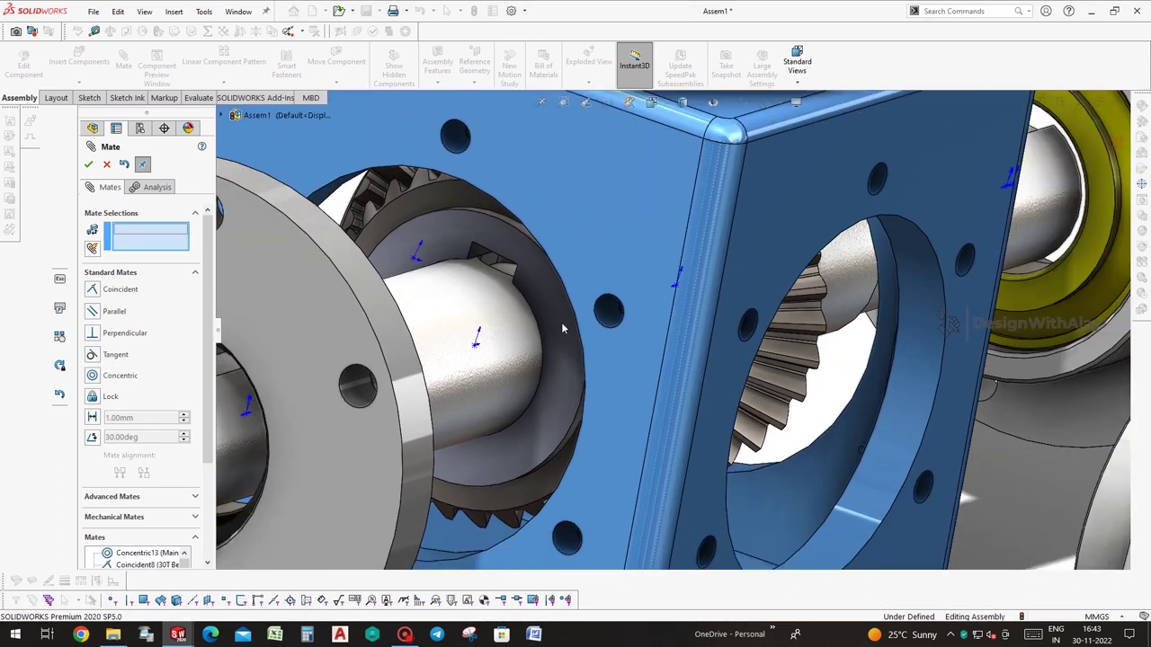
pyautogui.moveTo(627, 366)
pyautogui.mouseDown(button='middle')
pyautogui.moveTo(585, 334)
pyautogui.moveTo(549, 370)
pyautogui.moveTo(770, 329)
pyautogui.moveTo(727, 360)
pyautogui.moveTo(943, 297)
pyautogui.moveTo(1081, 160)
pyautogui.mouseUp(button='middle')
pyautogui.scroll(3, 549, 370)
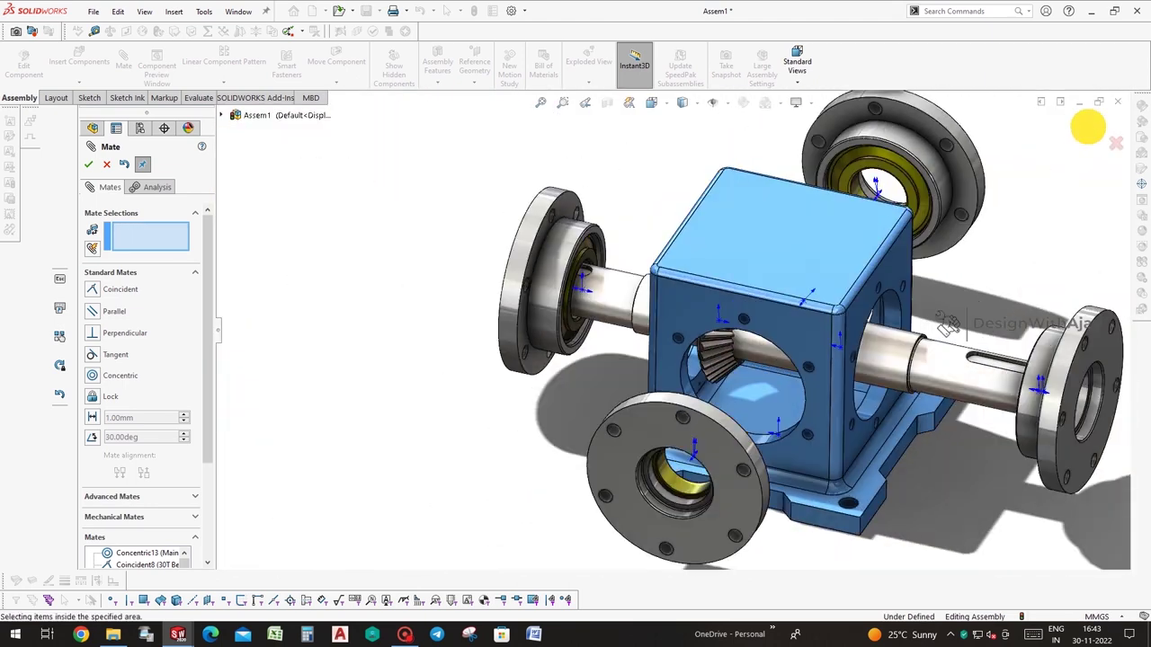
pyautogui.click(1087, 130)
pyautogui.moveTo(915, 329)
pyautogui.mouseDown(button='middle')
pyautogui.moveTo(848, 269)
pyautogui.moveTo(902, 328)
pyautogui.mouseUp(button='middle')
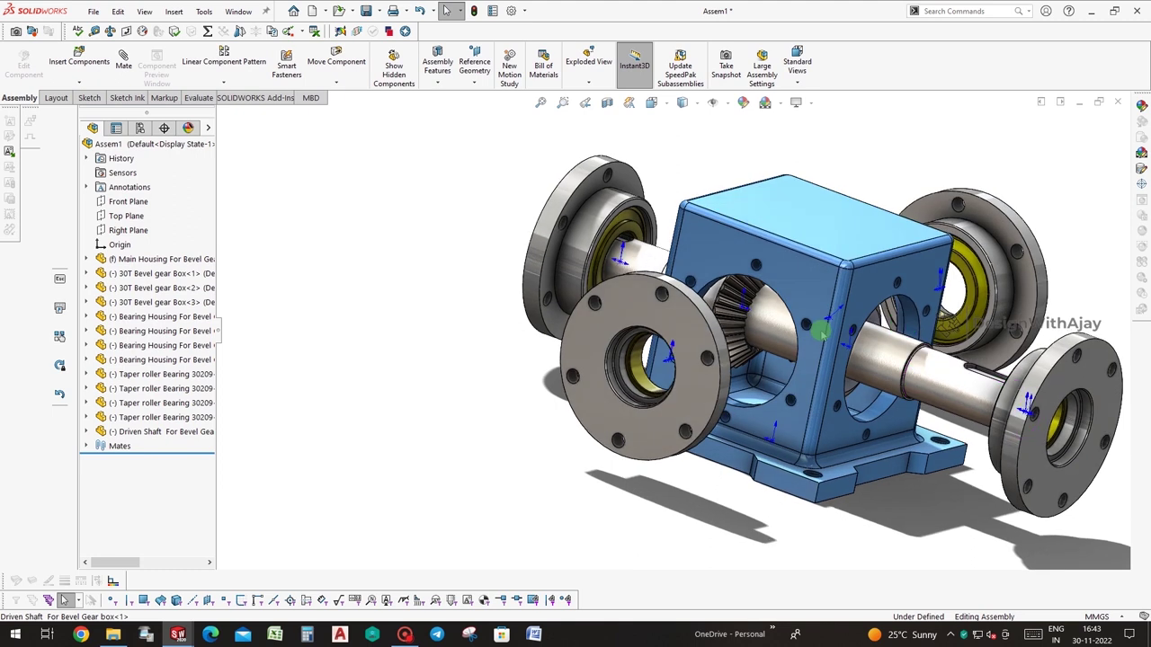
# Delete the middle 30T bevel gear from the assembly
pyautogui.click(733, 311)
pyautogui.press('Delete')
pyautogui.moveTo(733, 310)
pyautogui.mouseDown(button='middle')
pyautogui.moveTo(723, 332)
pyautogui.moveTo(673, 326)
pyautogui.mouseUp(button='middle')
pyautogui.scroll(-3, 544, 239)
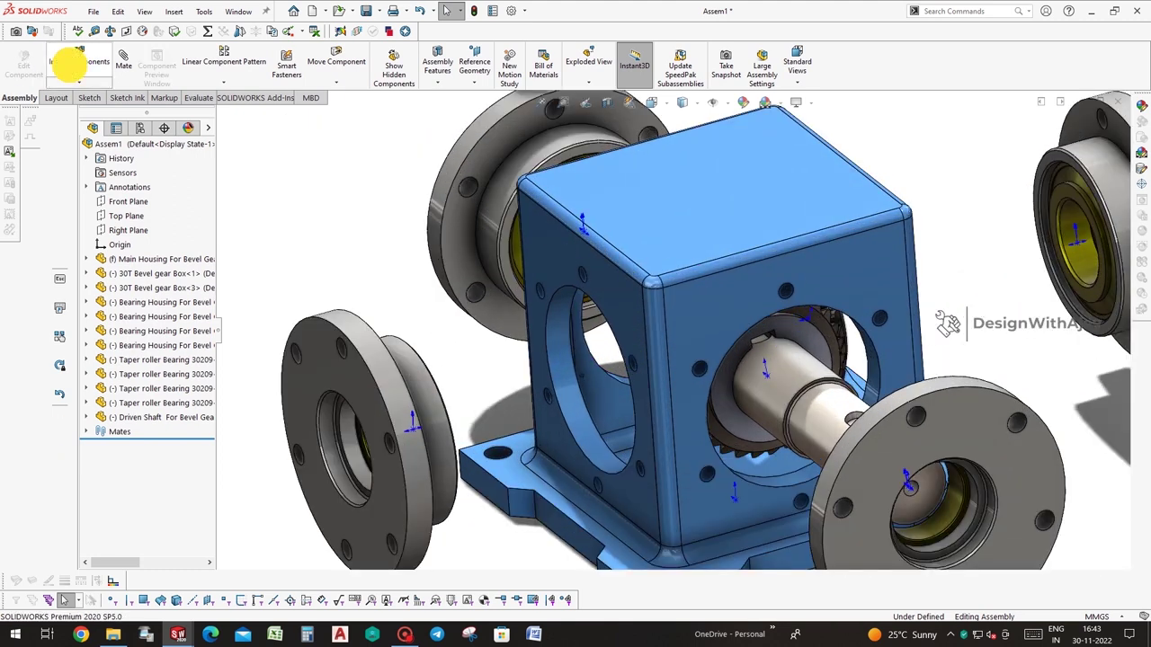
# Insert a new 30T Bevel gear Box, rotated twice by 90°, beside the housing
pyautogui.click(78, 62)
pyautogui.click(147, 312)
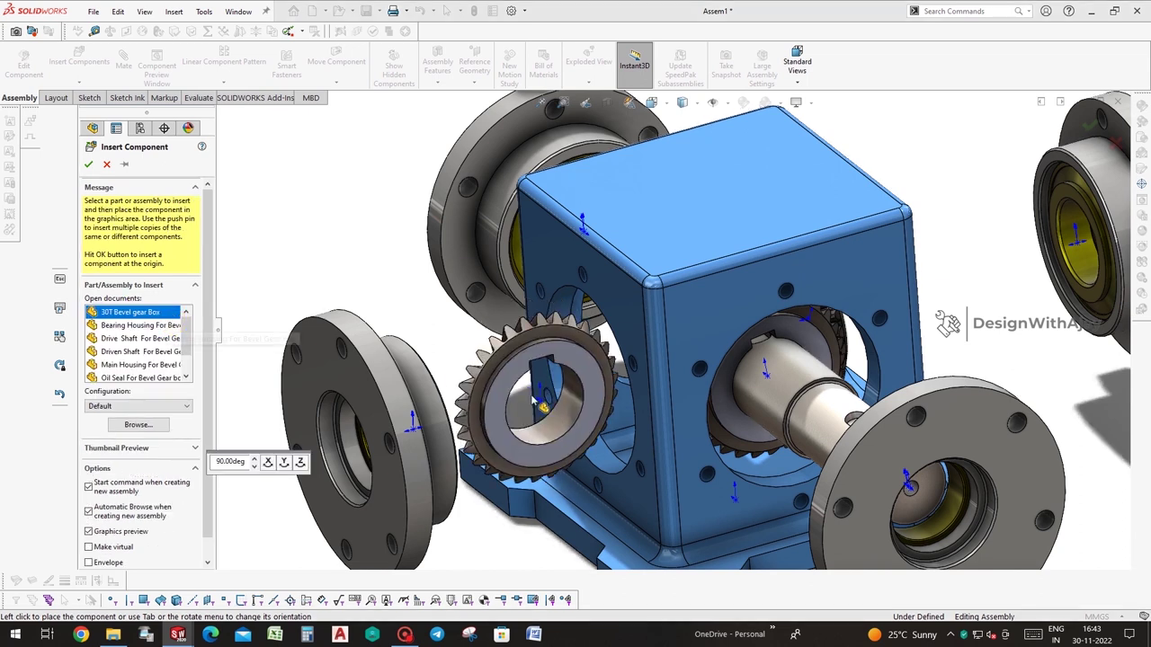
pyautogui.click(284, 463)
pyautogui.click(285, 463)
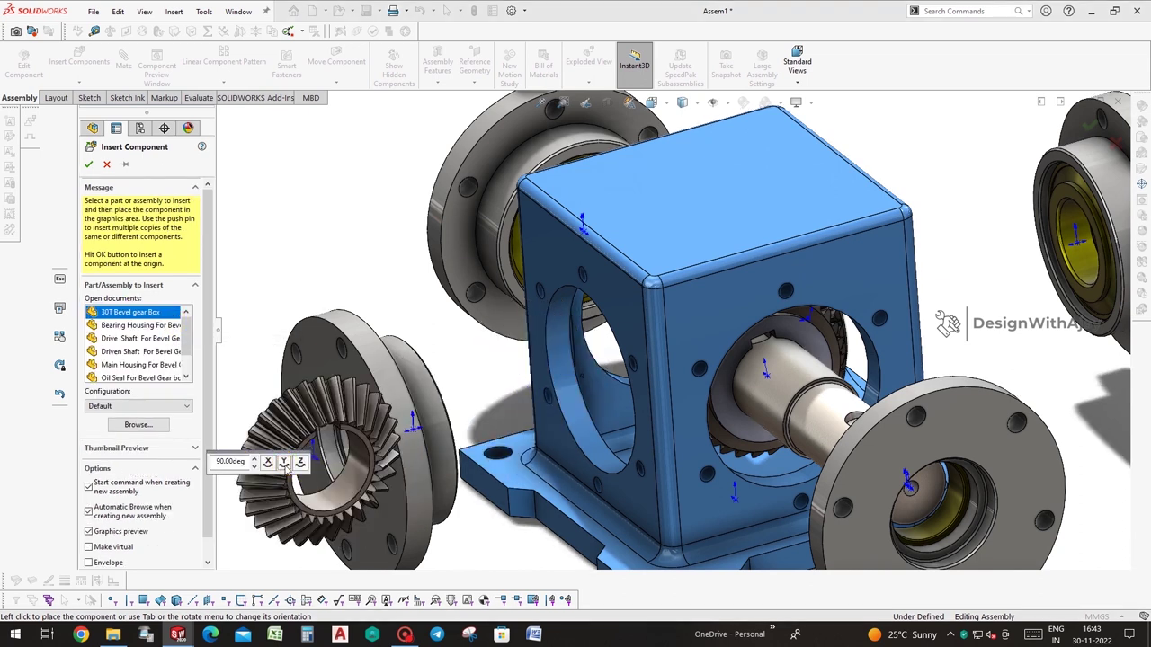
pyautogui.click(546, 393)
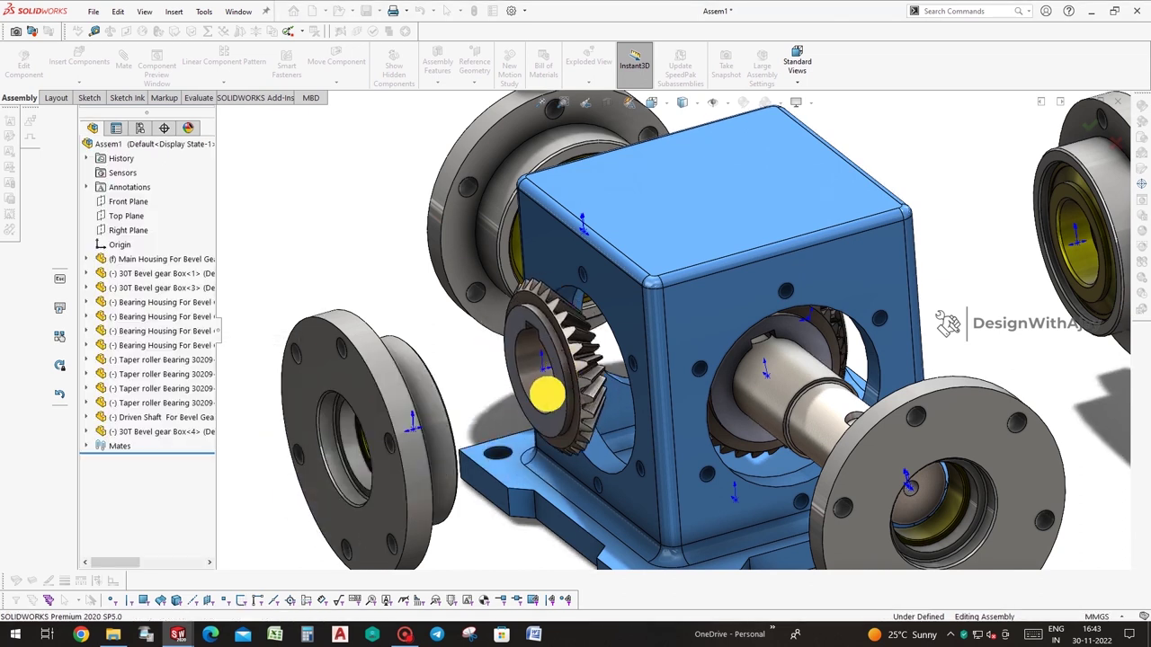
# Make the new gear concentric with the housing bore and the taper roller bearing bore
pyautogui.press('m')
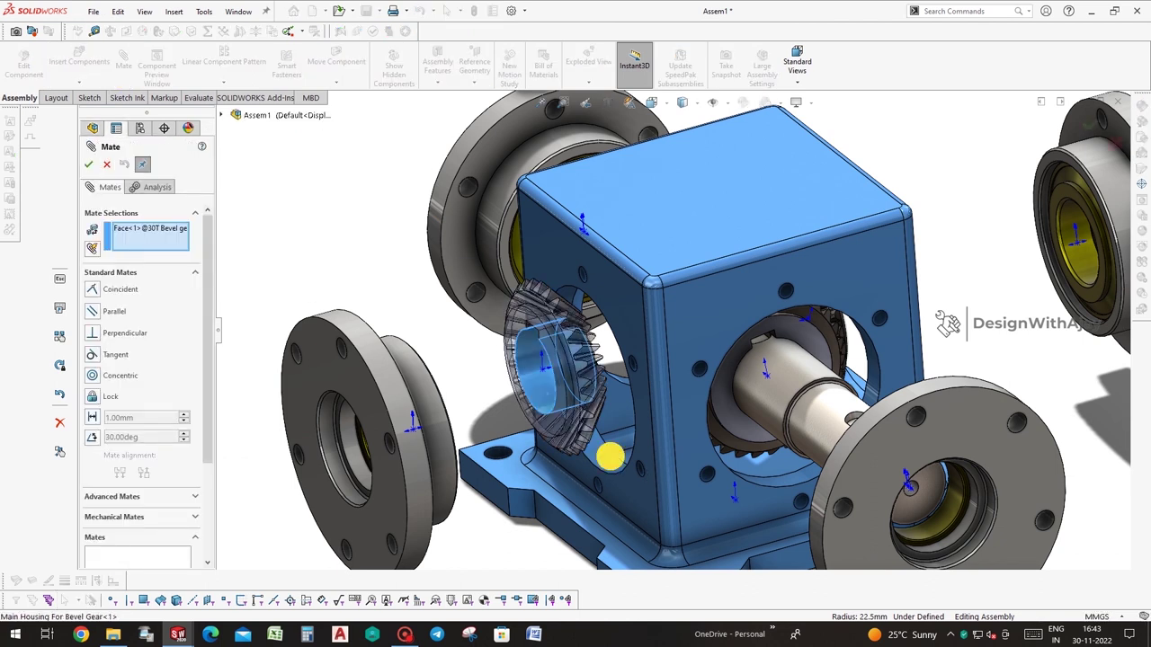
pyautogui.click(609, 455)
pyautogui.click(777, 477)
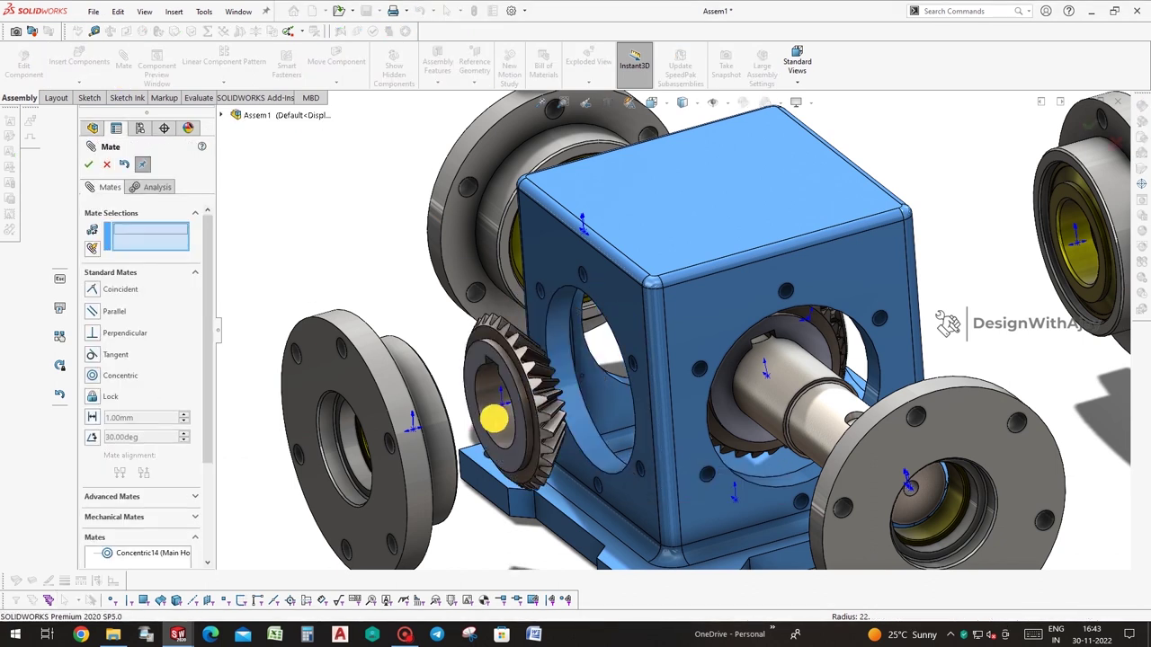
pyautogui.click(494, 418)
pyautogui.moveTo(495, 418); pyautogui.dragTo(450, 409, button='middle')
pyautogui.click(449, 409)
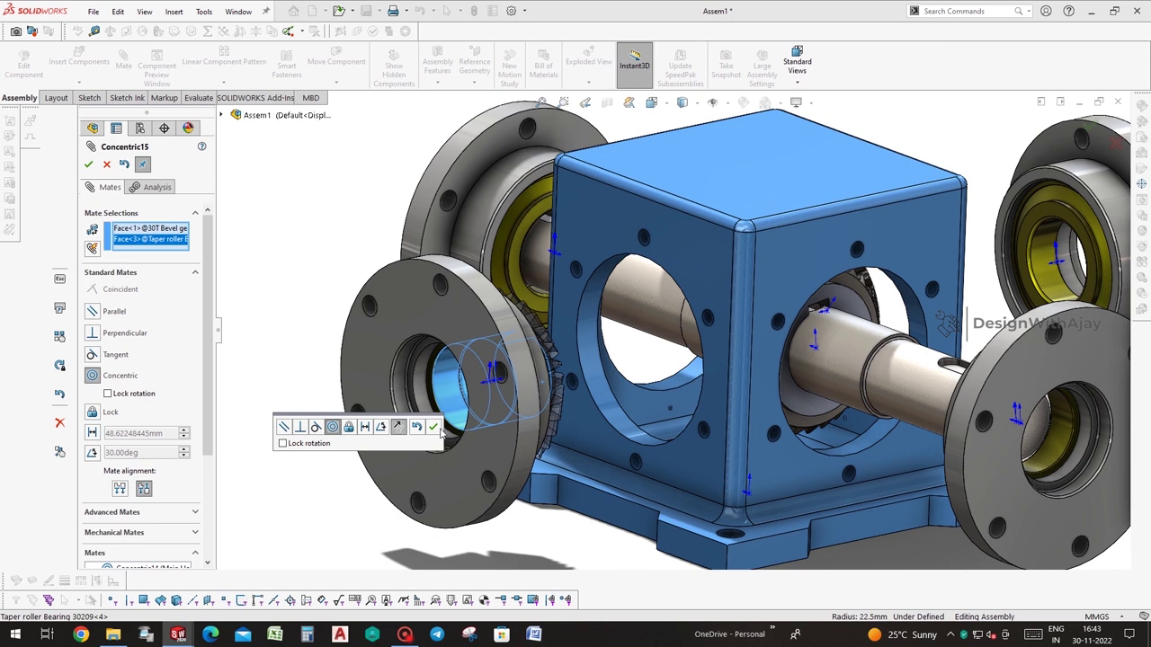
pyautogui.click(432, 426)
# Space the gear face 34 mm from the main housing face with a Distance mate, then close mating
pyautogui.moveTo(637, 359); pyautogui.dragTo(560, 482, button='middle')
pyautogui.moveTo(486, 385); pyautogui.dragTo(513, 380, button='middle')
pyautogui.scroll(-5, 540, 342)
pyautogui.scroll(-3, 552, 269)
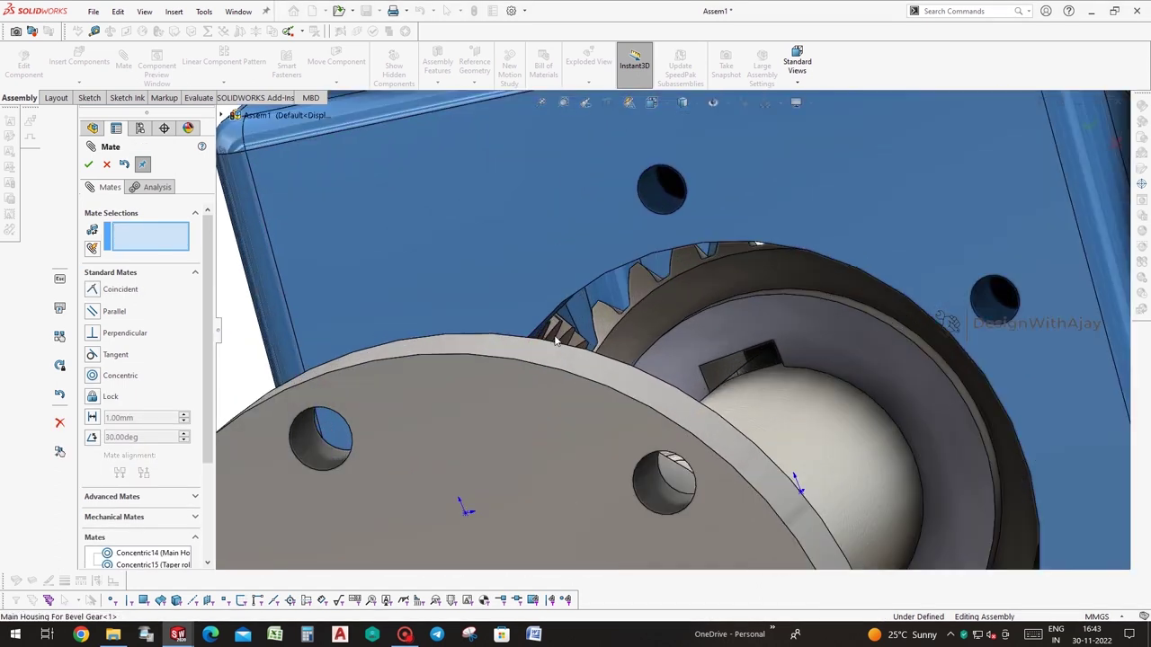
pyautogui.moveTo(555, 340); pyautogui.dragTo(557, 349, button='middle')
pyautogui.moveTo(678, 253)
pyautogui.mouseDown(button='middle')
pyautogui.moveTo(680, 267)
pyautogui.moveTo(717, 176)
pyautogui.mouseUp(button='middle')
pyautogui.click(687, 266)
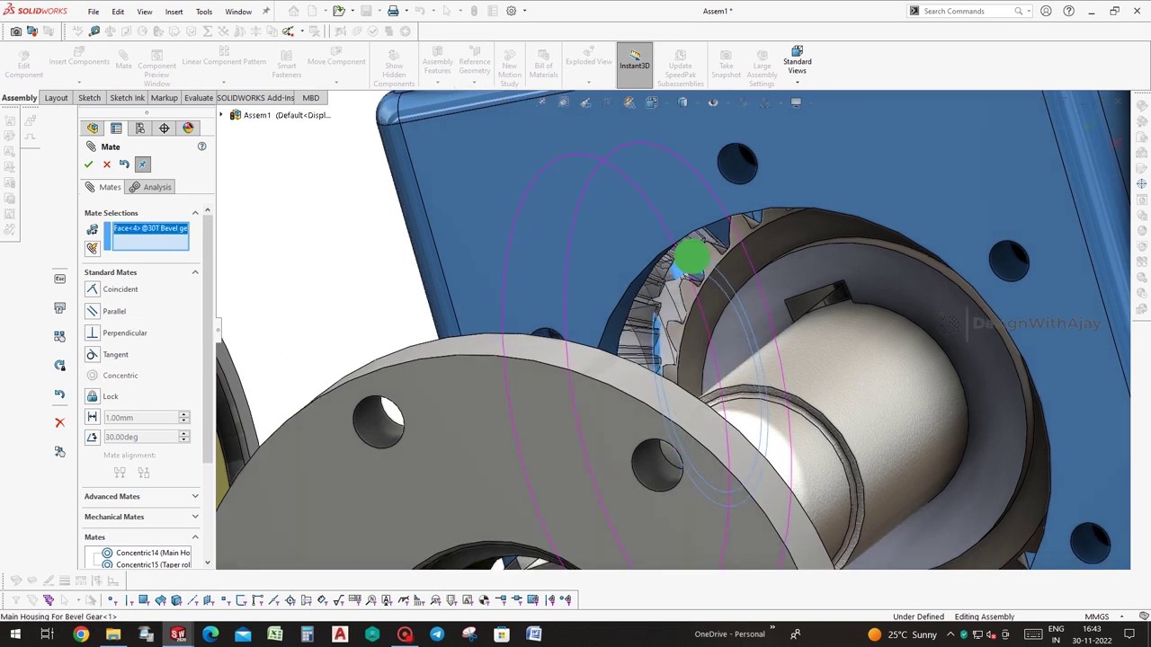
pyautogui.click(717, 171)
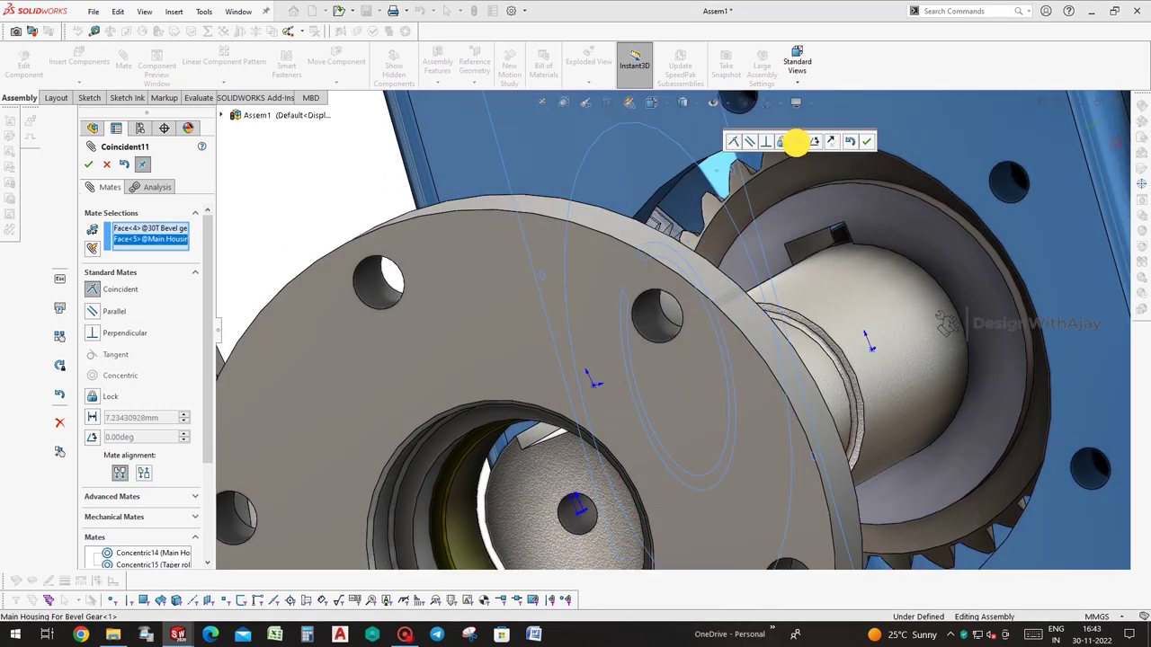
pyautogui.click(797, 142)
pyautogui.write('34')
pyautogui.press('Return')
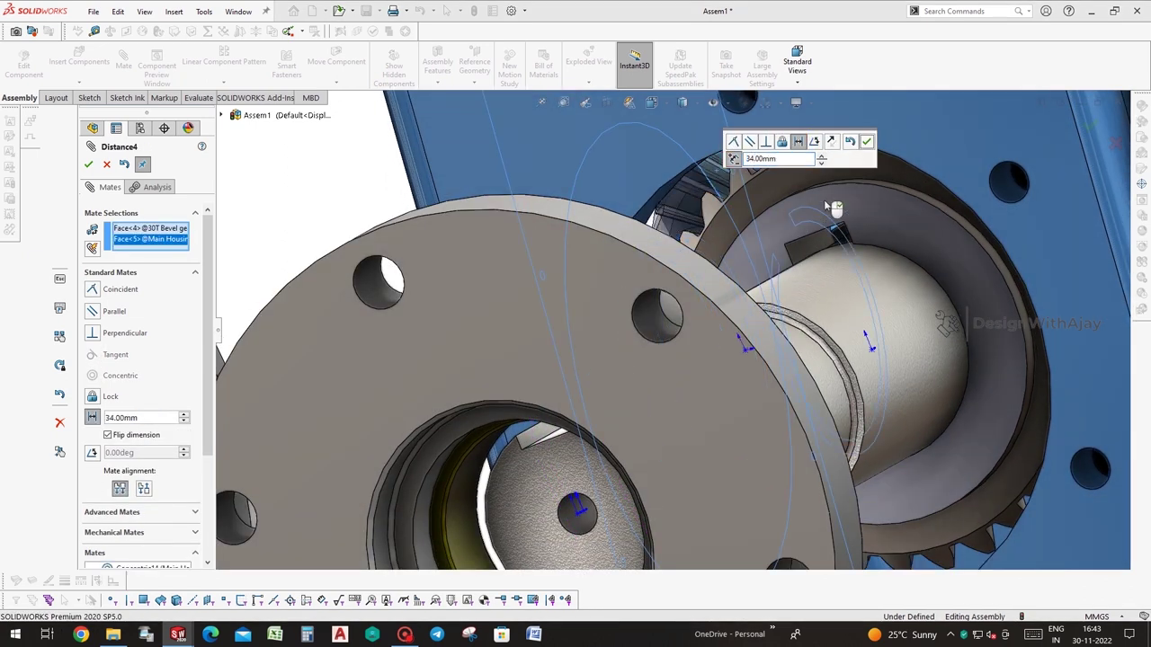
pyautogui.click(867, 142)
pyautogui.moveTo(830, 339); pyautogui.dragTo(1018, 177, button='middle')
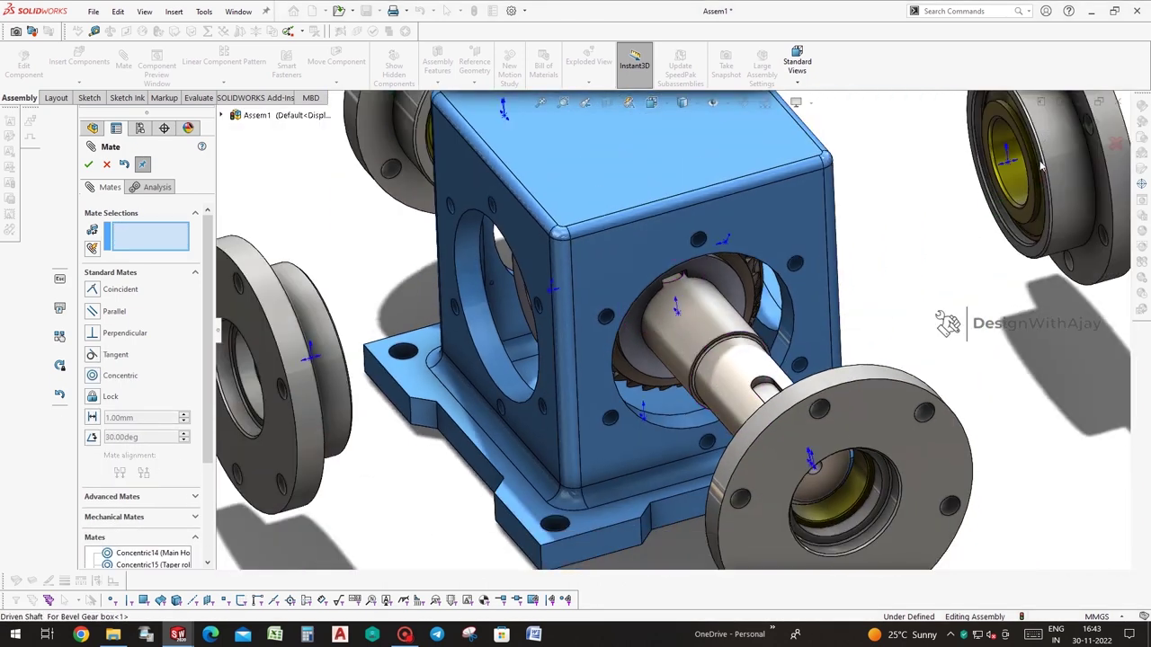
pyautogui.click(1089, 126)
pyautogui.moveTo(1089, 126)
pyautogui.mouseDown(button='middle')
pyautogui.moveTo(919, 257)
pyautogui.moveTo(983, 285)
pyautogui.moveTo(989, 308)
pyautogui.moveTo(1066, 372)
pyautogui.moveTo(968, 452)
pyautogui.moveTo(955, 377)
pyautogui.mouseUp(button='middle')
pyautogui.click(812, 314)
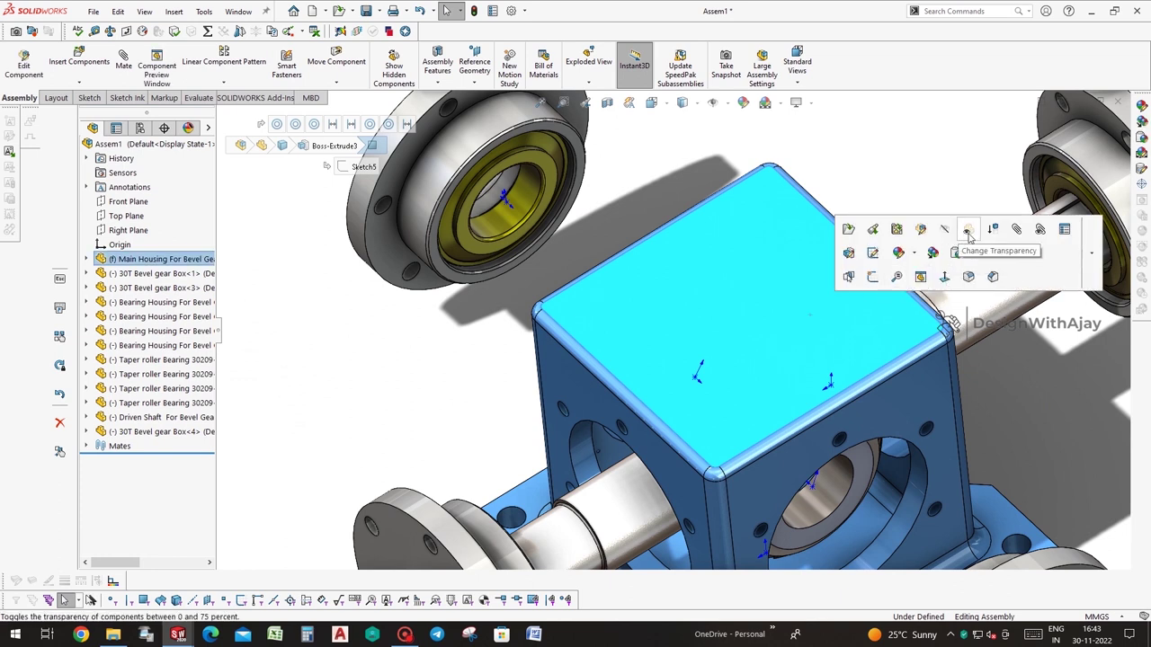
# Hide the Main Housing's Boss-Extrude3 body, then undo to restore it
pyautogui.click(87, 259)
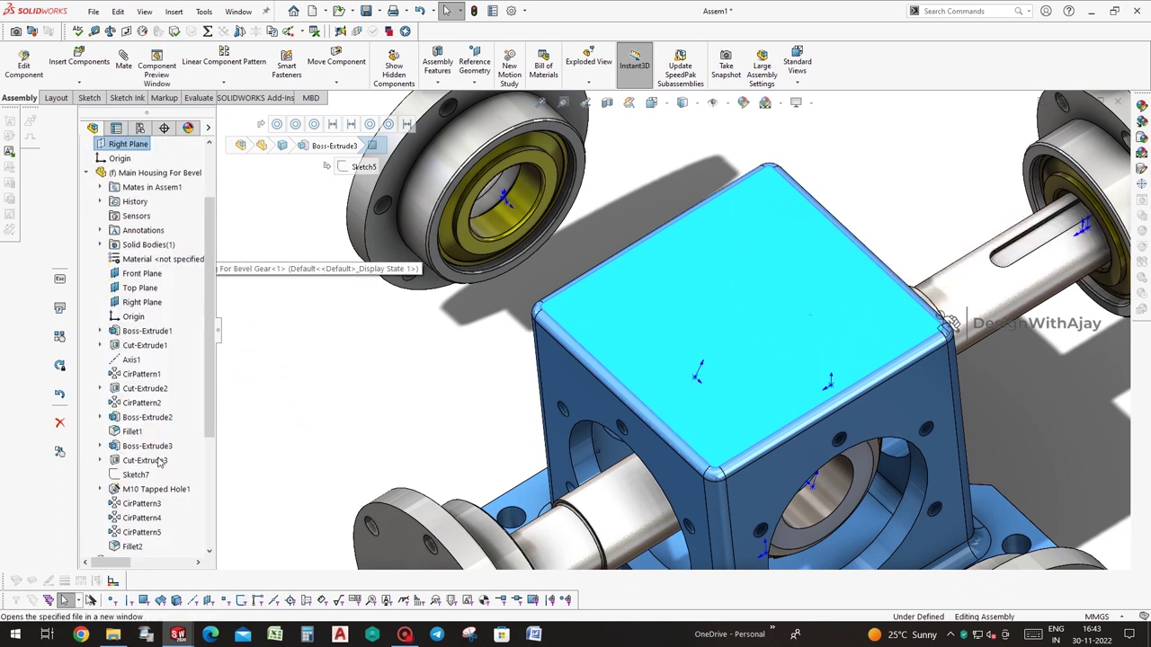
pyautogui.scroll(-3, 150, 458)
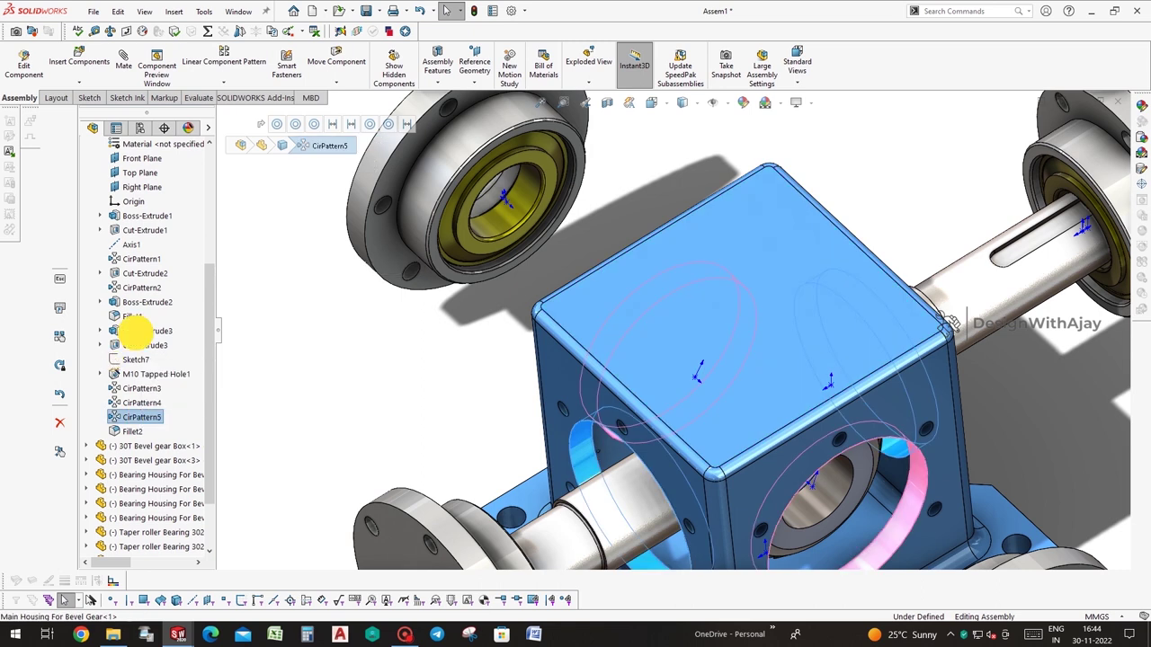
pyautogui.click(135, 332)
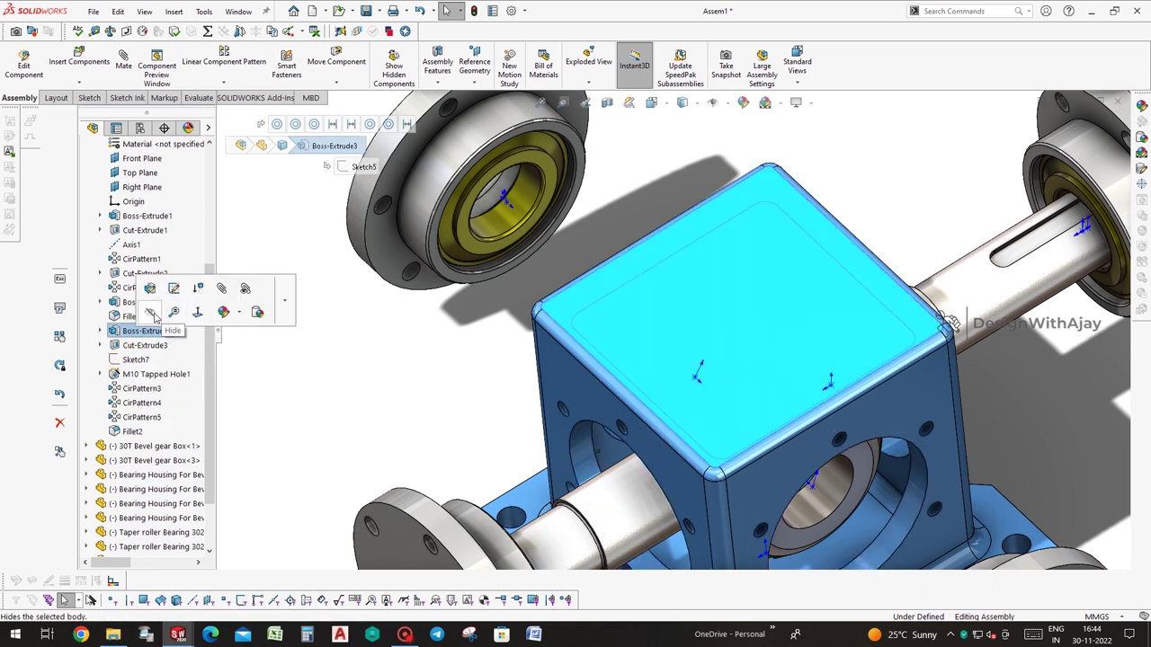
pyautogui.click(153, 313)
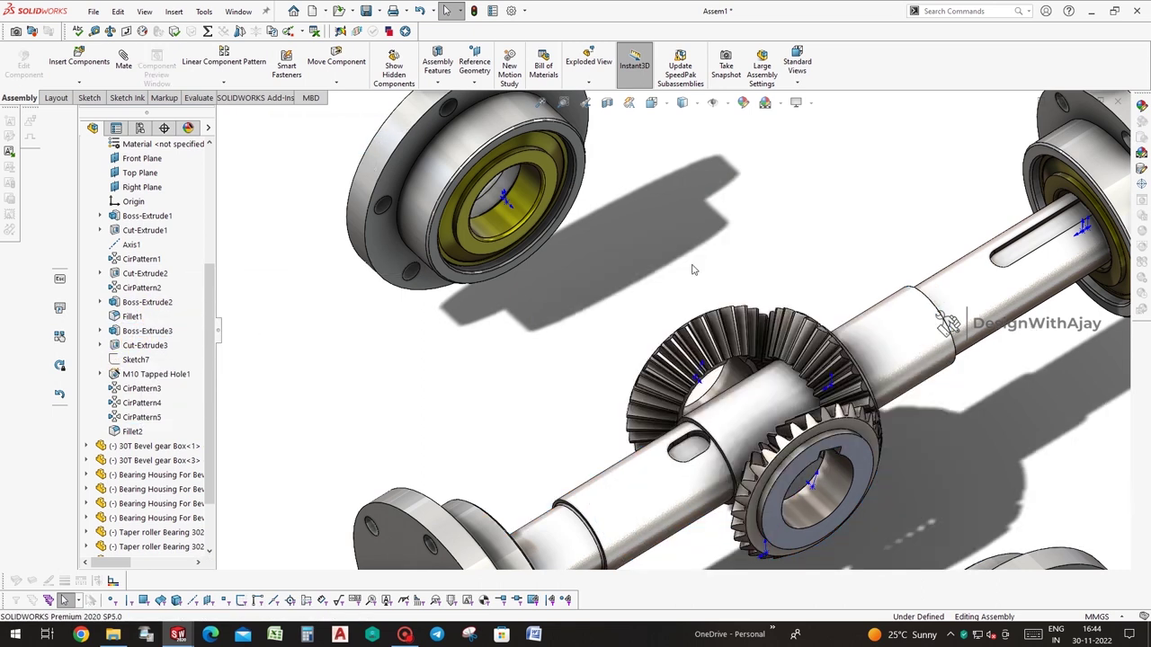
pyautogui.hotkey('ctrl', 'z')
# Apply Change Transparency to the main housing and zoom in on the bevel gears
pyautogui.click(836, 274)
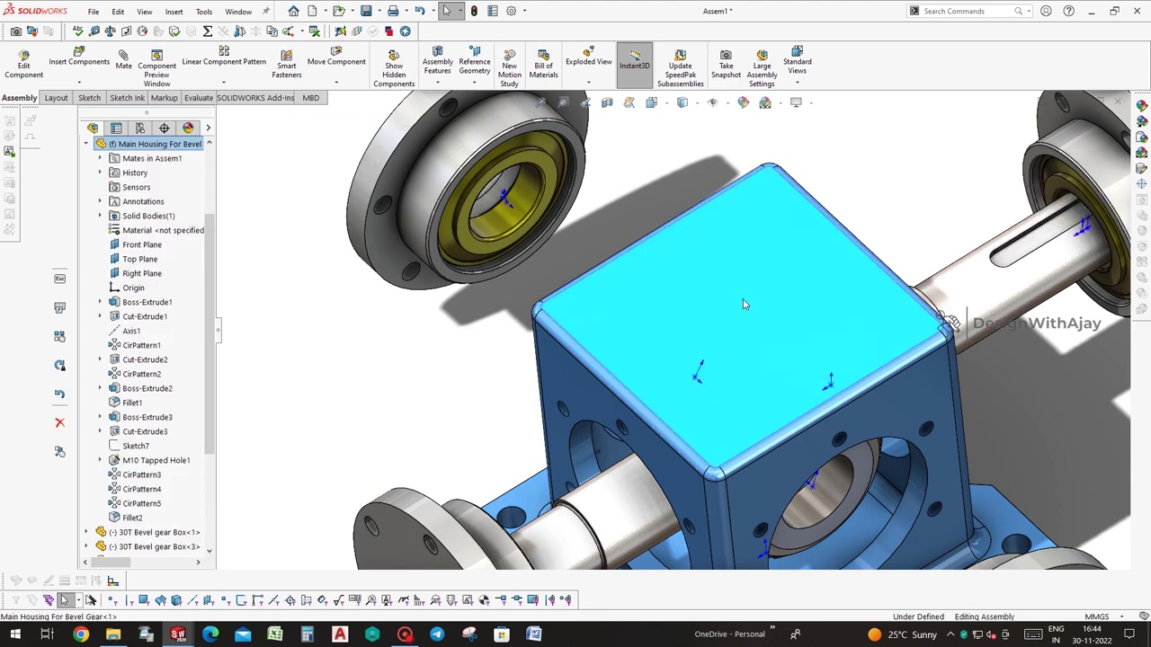
pyautogui.rightClick(742, 304)
pyautogui.click(875, 184)
pyautogui.scroll(-3, 752, 305)
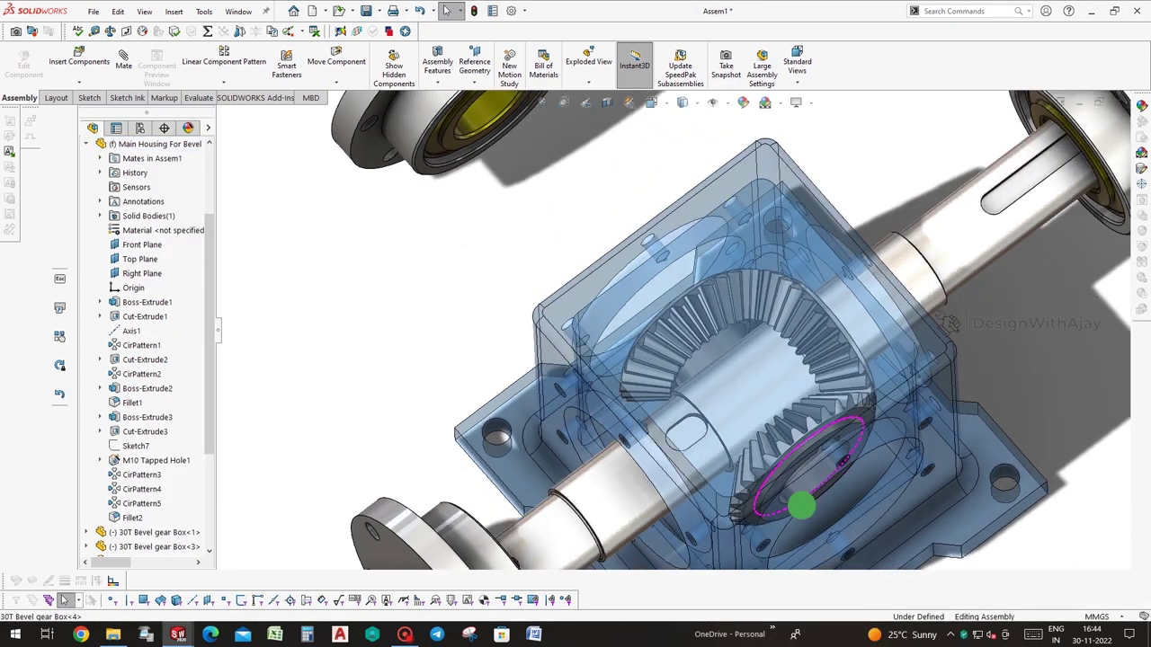
pyautogui.scroll(-3, 751, 306)
pyautogui.scroll(-3, 752, 306)
pyautogui.moveTo(751, 306); pyautogui.dragTo(732, 225, button='middle')
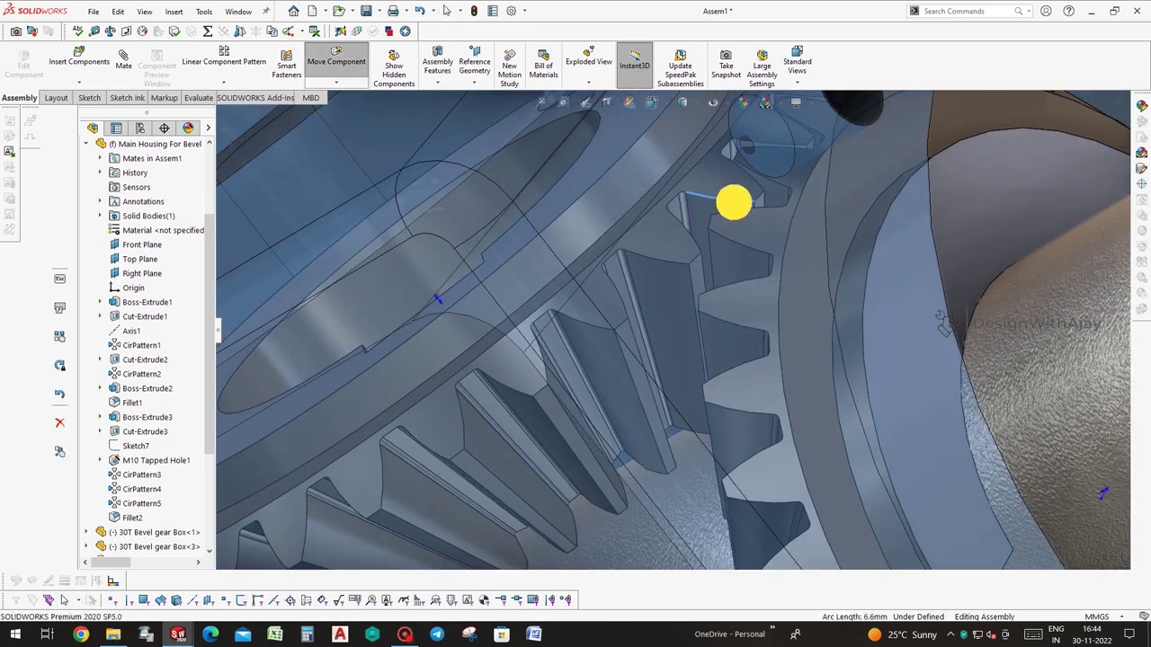
pyautogui.moveTo(735, 201)
pyautogui.mouseDown(button='middle')
pyautogui.moveTo(789, 572)
pyautogui.moveTo(812, 483)
pyautogui.moveTo(836, 479)
pyautogui.mouseUp(button='middle')
# Start a new mate with faces selected on two 30T bevel gears
pyautogui.click(848, 471)
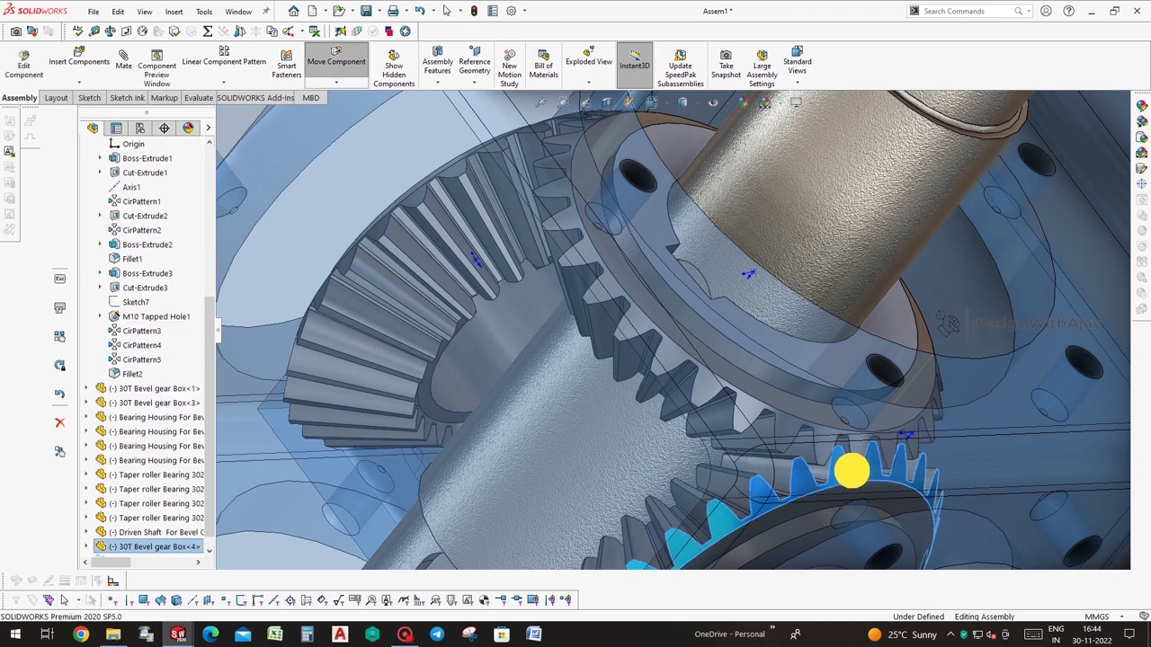
pyautogui.moveTo(854, 469)
pyautogui.mouseDown(button='middle')
pyautogui.moveTo(852, 459)
pyautogui.moveTo(796, 458)
pyautogui.moveTo(824, 514)
pyautogui.moveTo(809, 503)
pyautogui.mouseUp(button='middle')
pyautogui.click(804, 476)
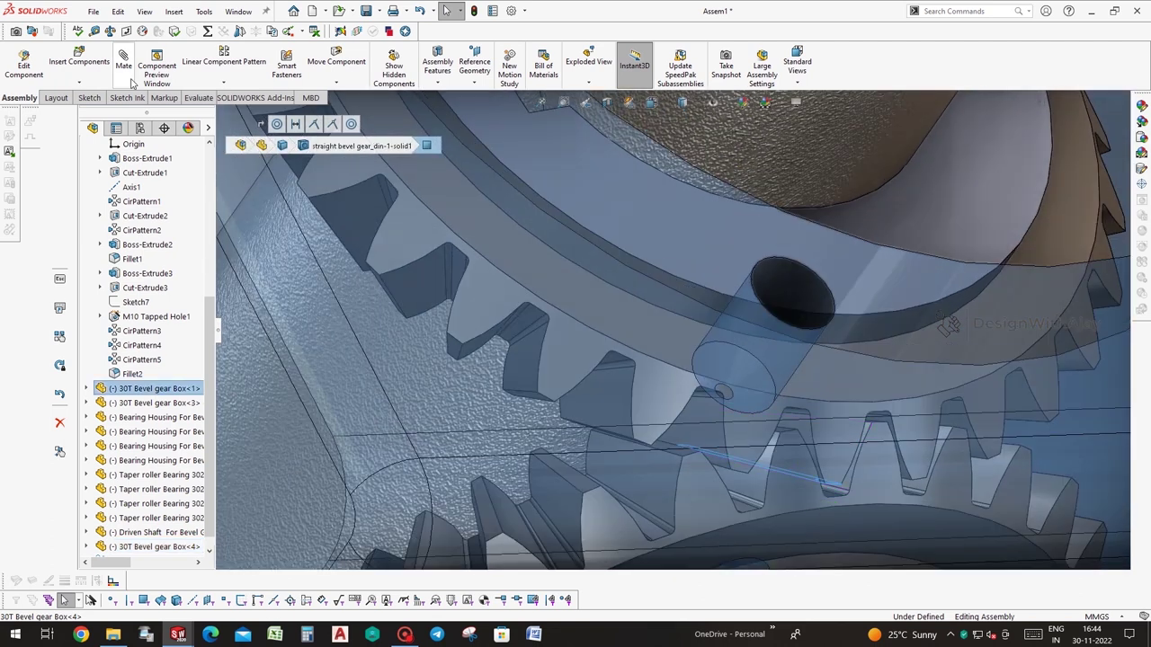
pyautogui.press('m')
pyautogui.moveTo(651, 343); pyautogui.dragTo(795, 379, button='middle')
pyautogui.click(794, 379)
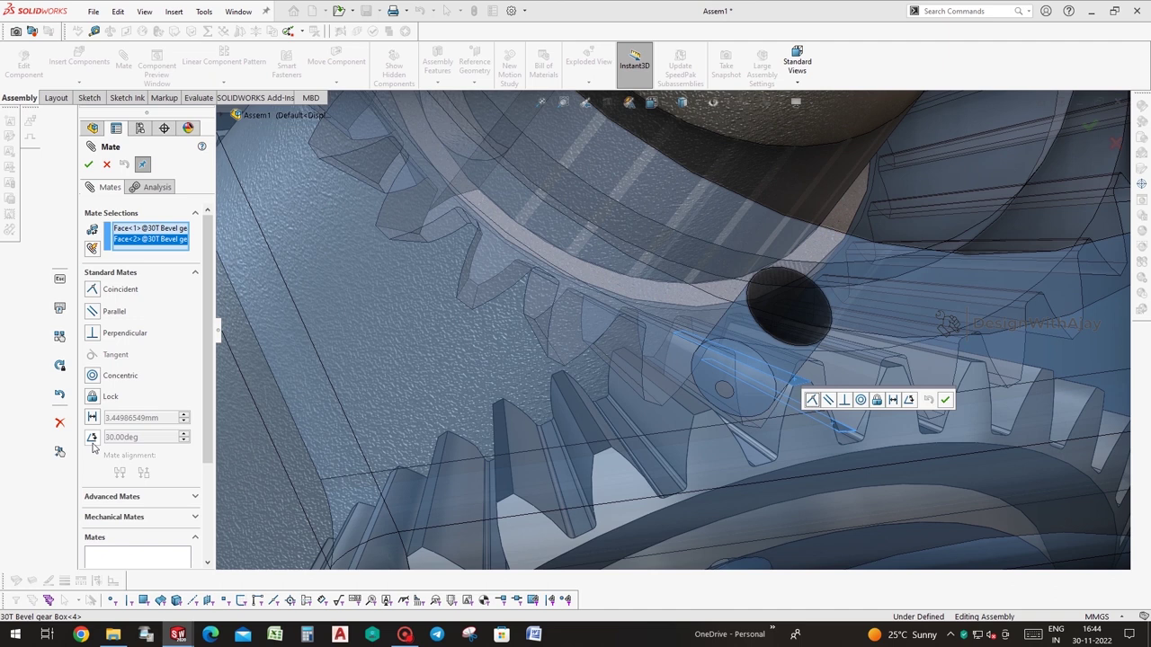
# Apply a Gear mechanical mate to the first pair of meshing bevel gears
pyautogui.moveTo(207, 454); pyautogui.dragTo(206, 526)
pyautogui.click(133, 375)
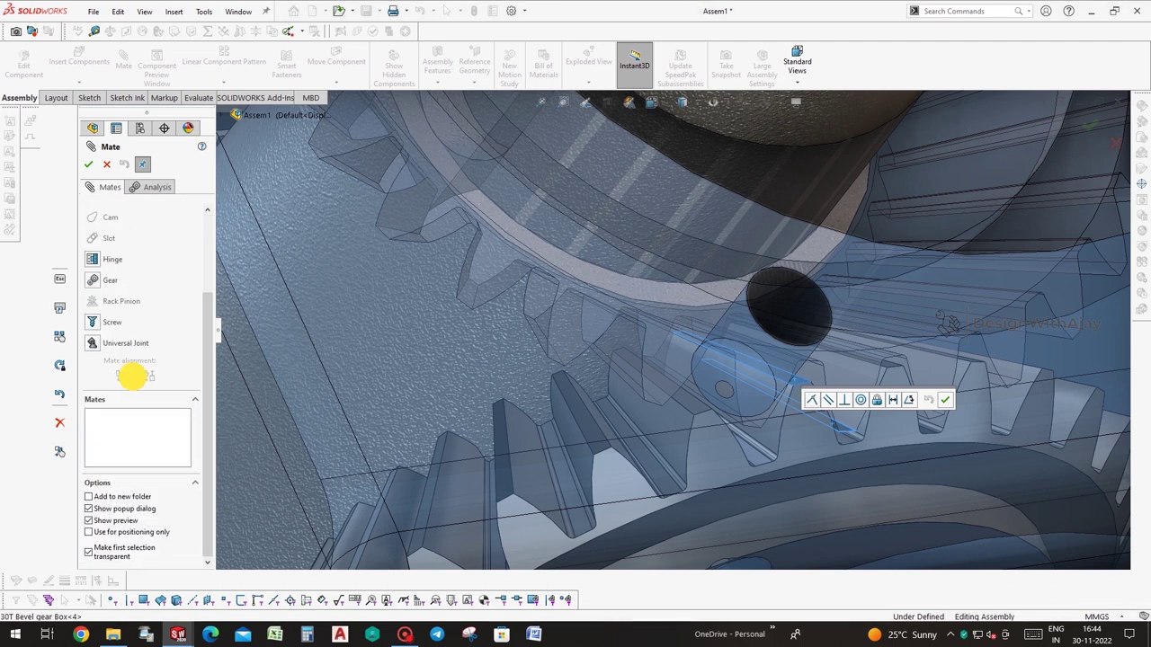
pyautogui.click(110, 279)
pyautogui.click(88, 164)
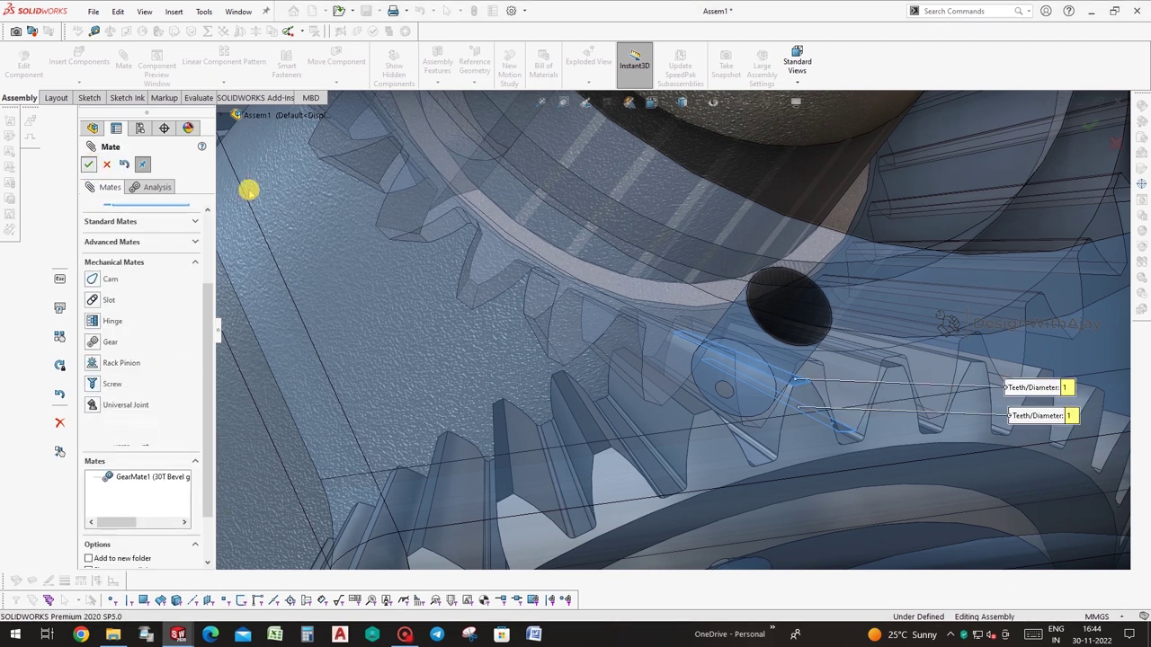
# Add a second Gear mate between the next gear's hole face and its mating gear
pyautogui.moveTo(249, 188); pyautogui.dragTo(686, 391, button='middle')
pyautogui.scroll(5, 686, 391)
pyautogui.moveTo(560, 175); pyautogui.dragTo(602, 136, button='middle')
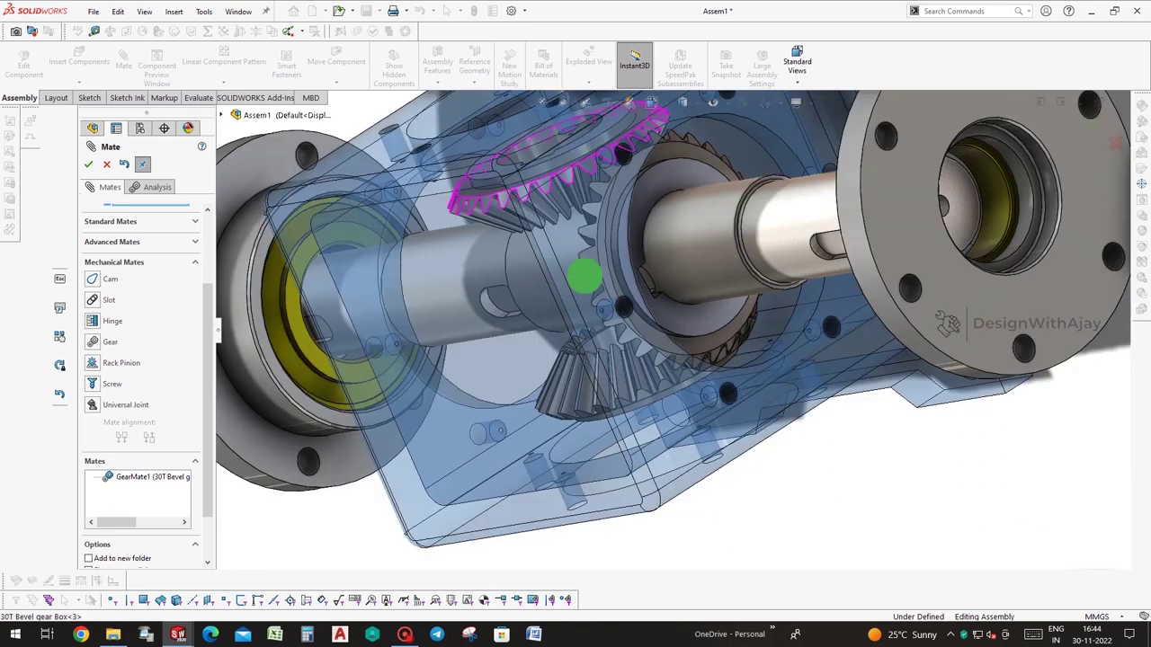
pyautogui.scroll(-3, 633, 210)
pyautogui.scroll(-3, 621, 262)
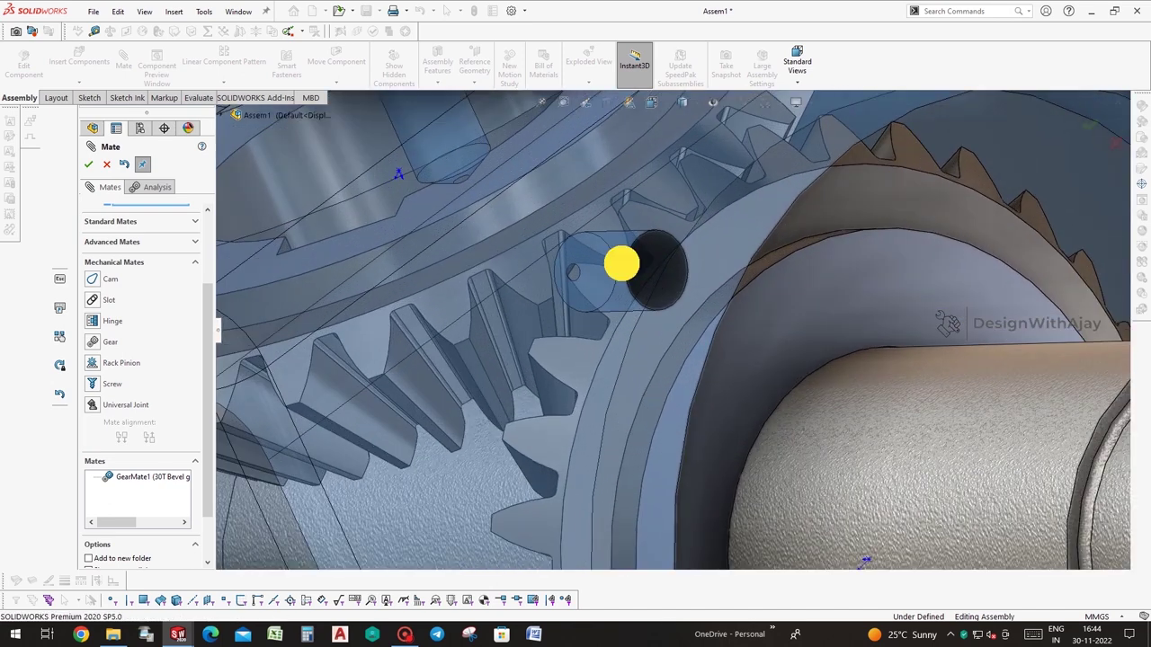
pyautogui.click(623, 263)
pyautogui.moveTo(628, 282)
pyautogui.mouseDown(button='middle')
pyautogui.moveTo(575, 318)
pyautogui.moveTo(565, 280)
pyautogui.mouseUp(button='middle')
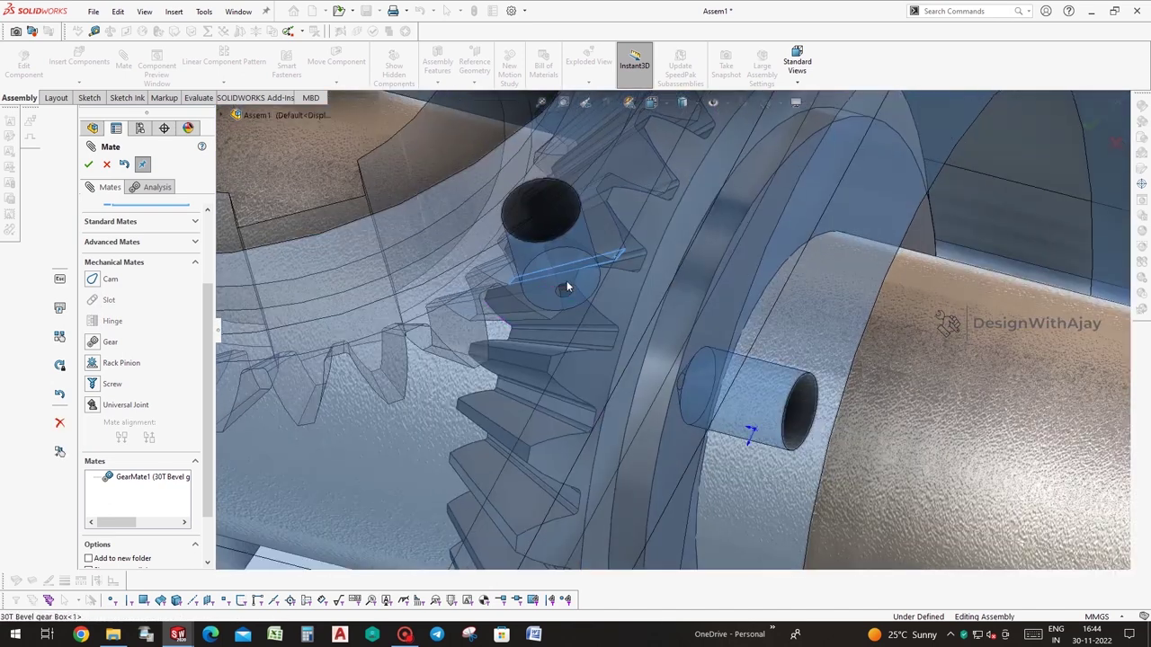
pyautogui.click(565, 279)
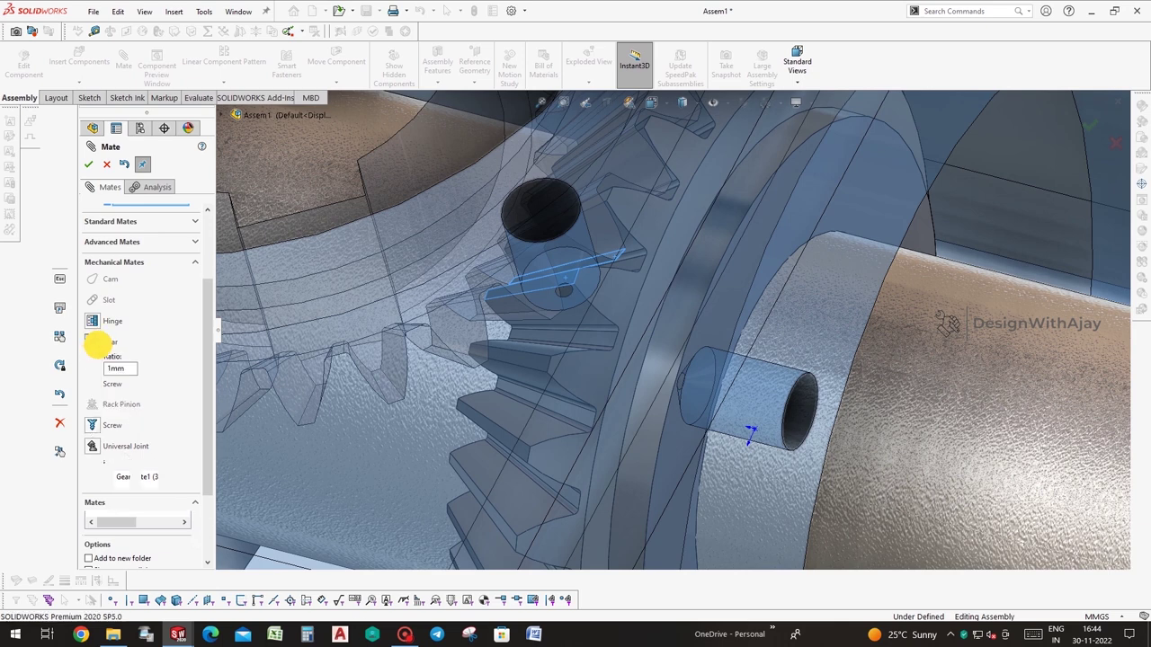
pyautogui.click(97, 341)
pyautogui.click(88, 164)
pyautogui.click(88, 164)
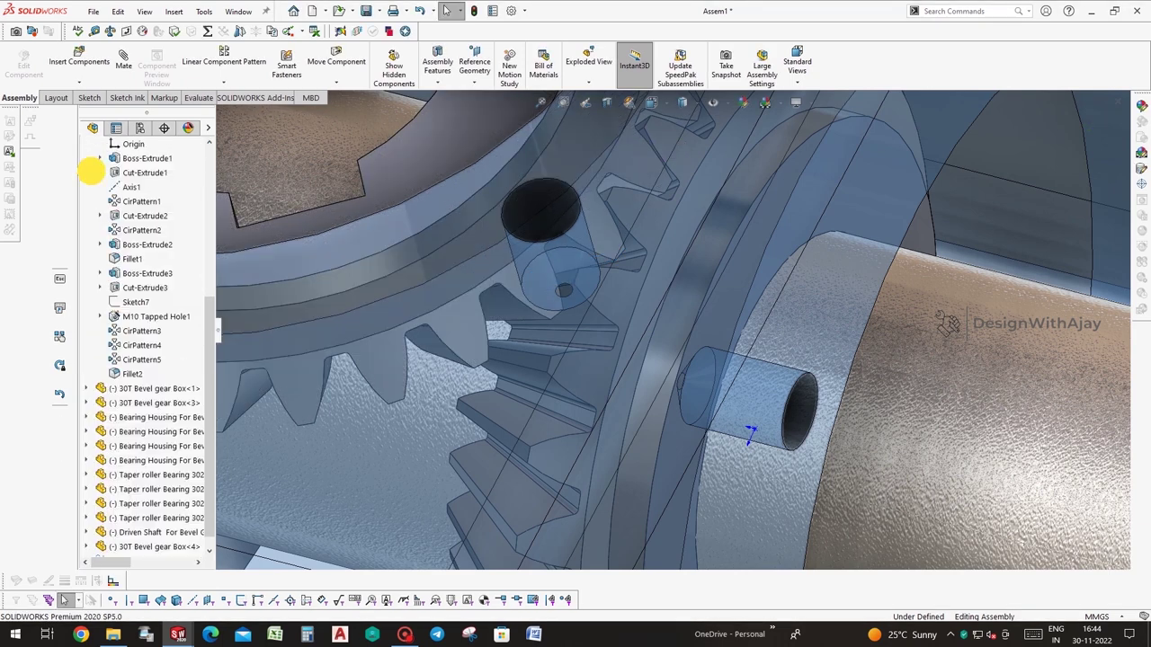
# Drag the 30T Bevel gear Box<1> and shaft ring to confirm the meshed gears rotate
pyautogui.scroll(-3, 494, 457)
pyautogui.moveTo(677, 527)
pyautogui.mouseDown(button='middle')
pyautogui.moveTo(732, 329)
pyautogui.moveTo(752, 504)
pyautogui.mouseUp(button='middle')
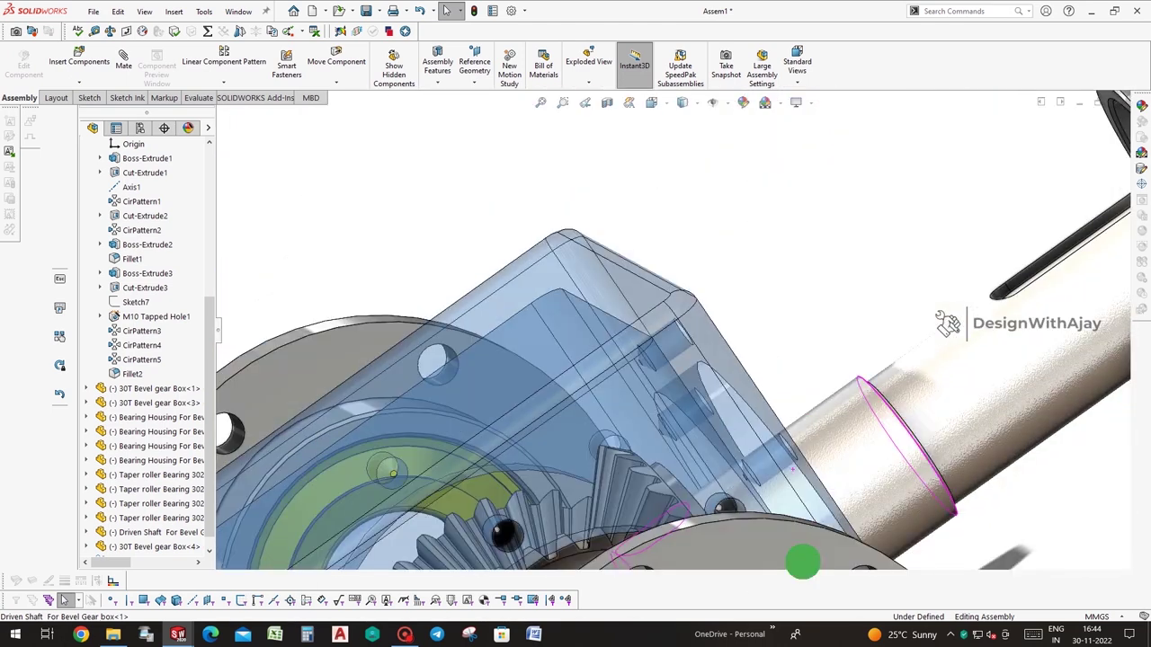
pyautogui.moveTo(751, 503)
pyautogui.mouseDown(button='middle')
pyautogui.moveTo(627, 449)
pyautogui.moveTo(630, 378)
pyautogui.mouseUp(button='middle')
pyautogui.scroll(-3, 628, 450)
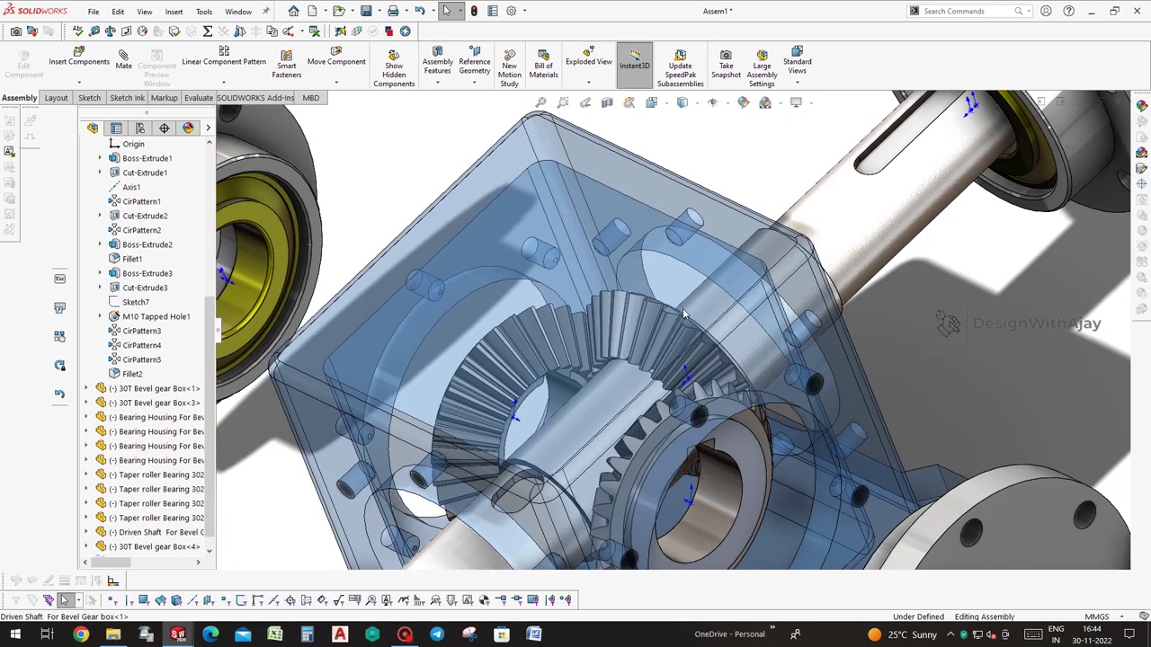
pyautogui.scroll(3, 630, 344)
pyautogui.click(642, 355)
pyautogui.moveTo(642, 355); pyautogui.dragTo(673, 399)
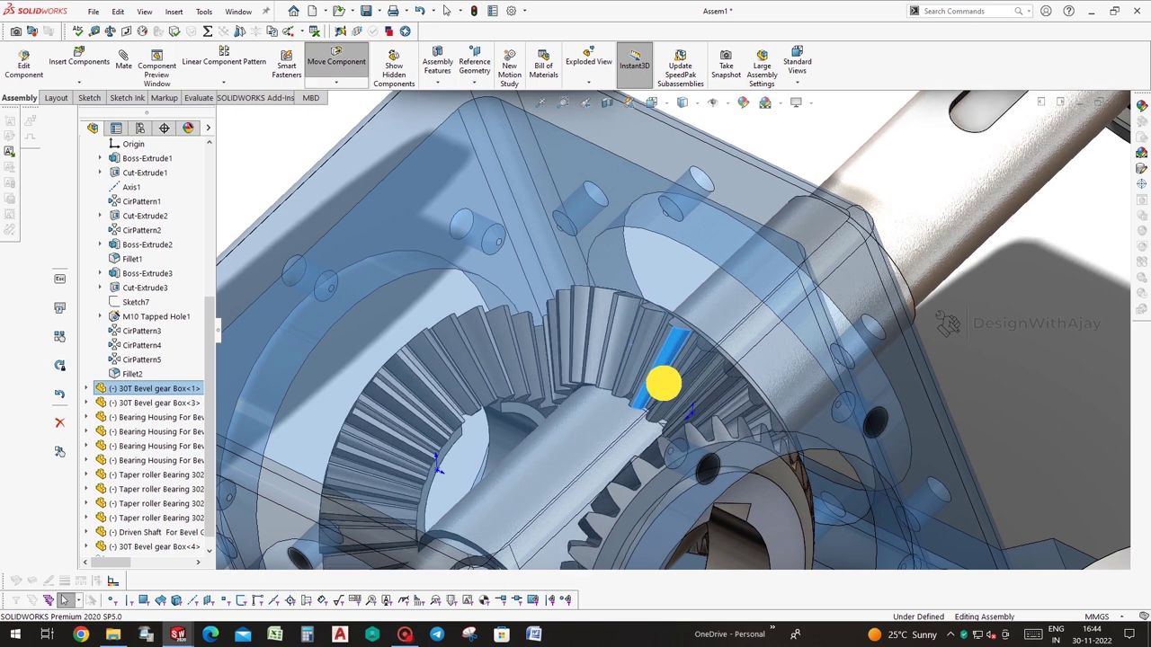
pyautogui.moveTo(673, 398)
pyautogui.mouseDown(button='middle')
pyautogui.moveTo(639, 399)
pyautogui.moveTo(624, 456)
pyautogui.moveTo(624, 290)
pyautogui.mouseUp(button='middle')
pyautogui.scroll(2, 654, 226)
pyautogui.moveTo(655, 227); pyautogui.dragTo(641, 354)
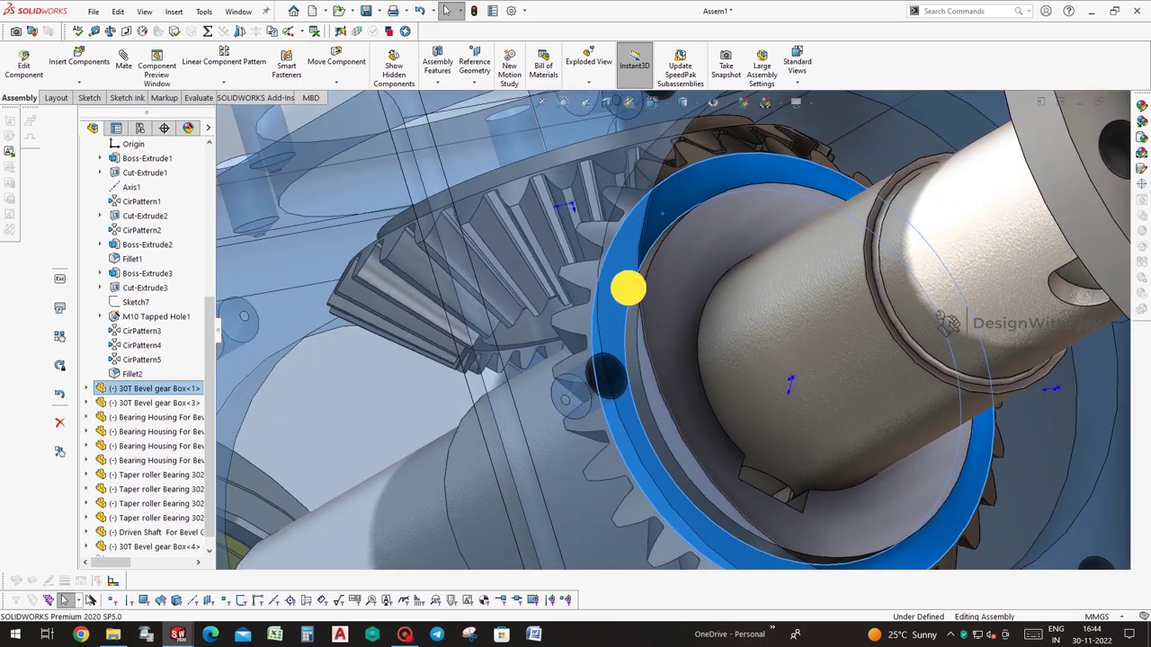
pyautogui.scroll(-5, 714, 406)
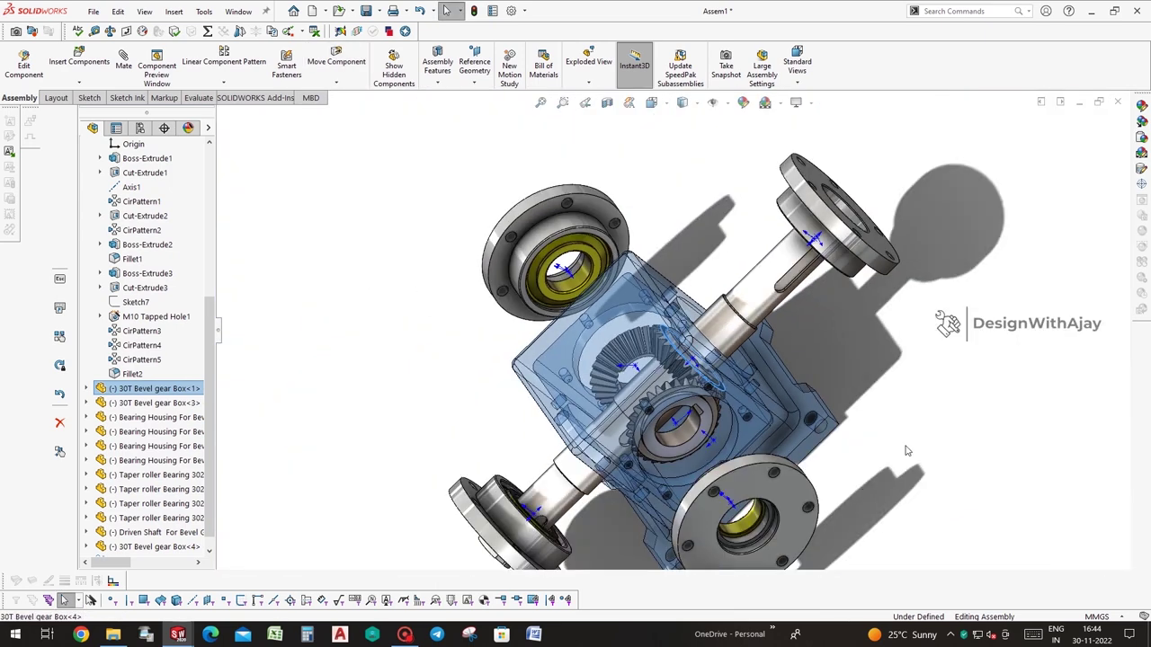
pyautogui.moveTo(906, 451); pyautogui.dragTo(943, 380, button='middle')
pyautogui.scroll(-1, 681, 378)
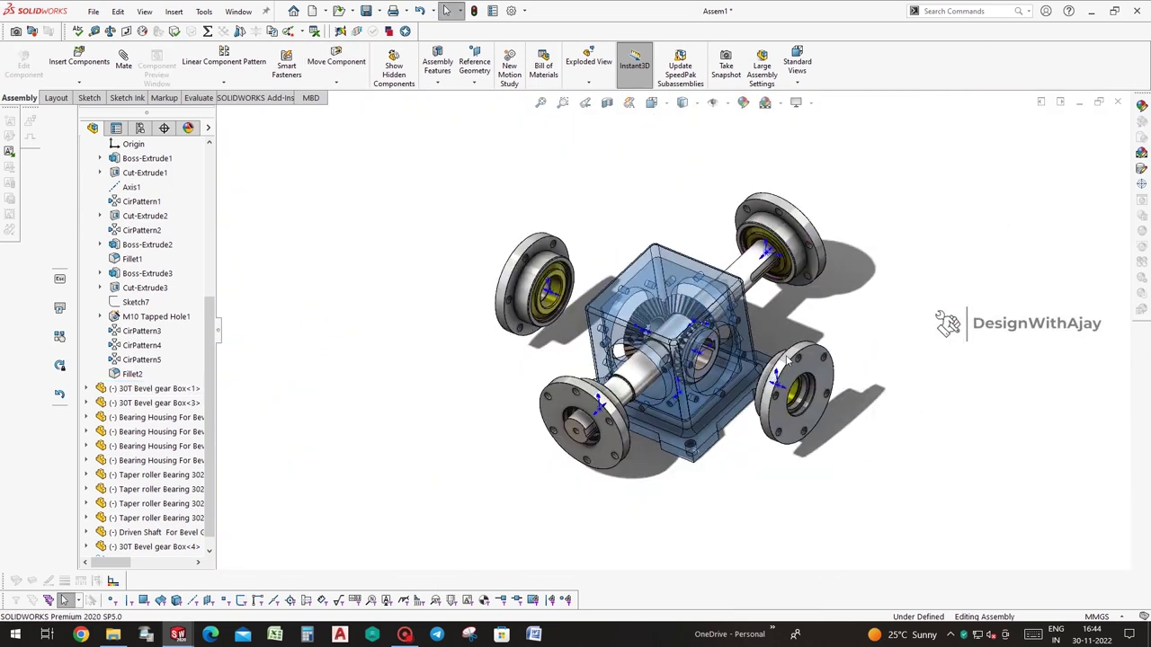
pyautogui.scroll(4, 681, 378)
# Insert a Drive Shaft, turned 90° twice, beside the right flange
pyautogui.click(65, 61)
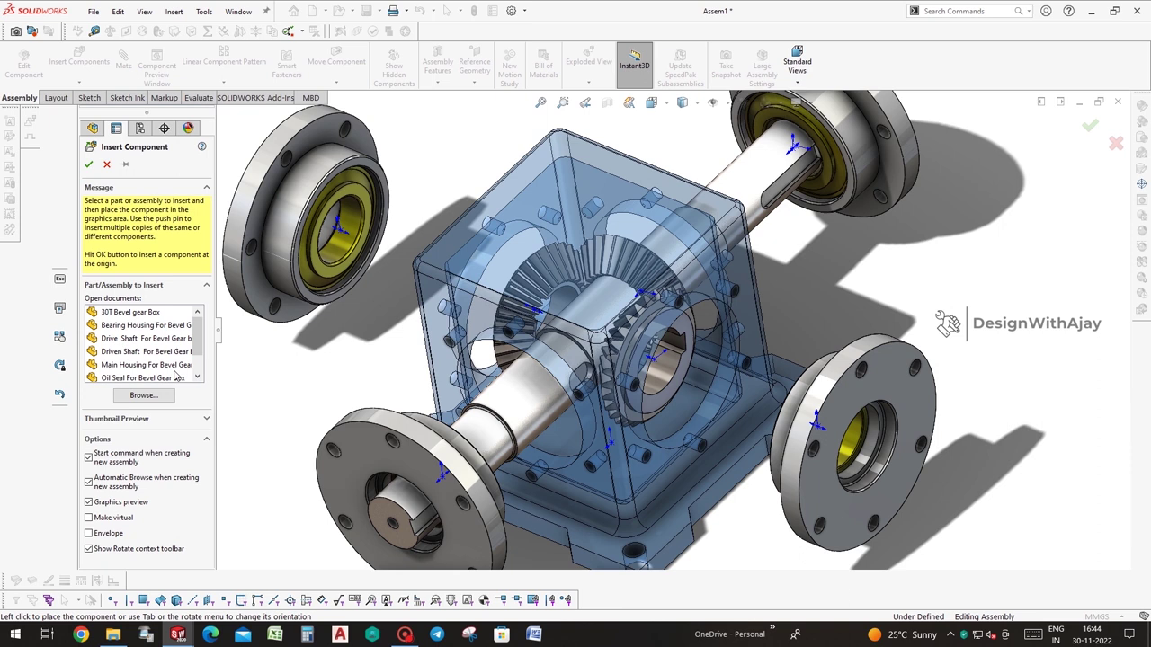
pyautogui.click(145, 339)
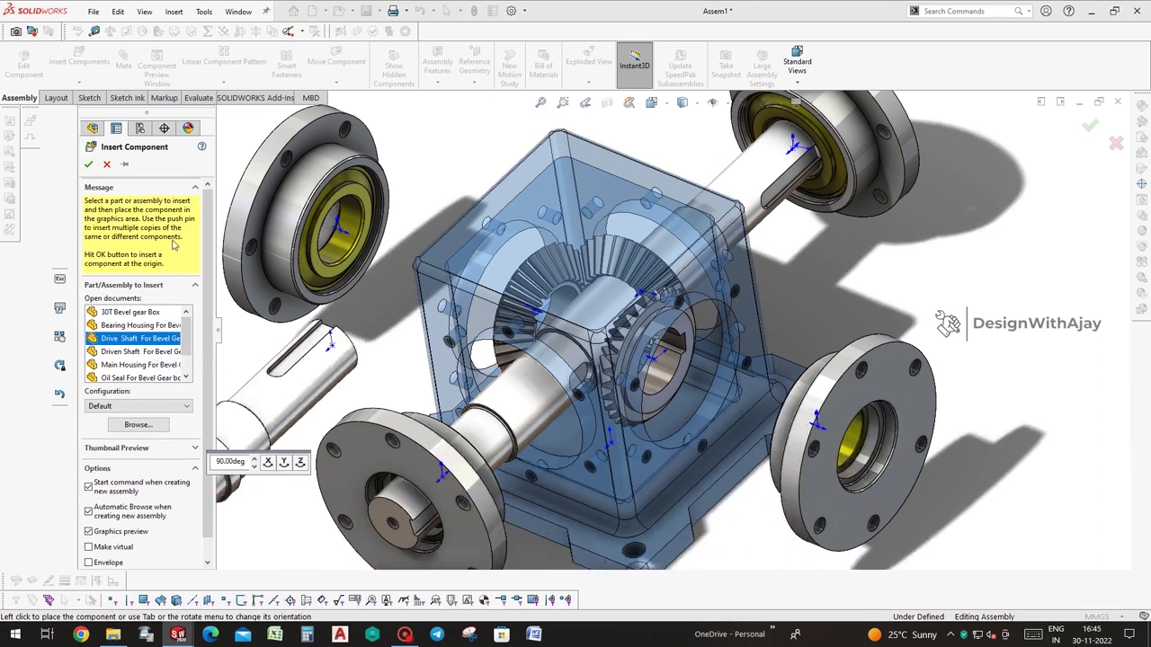
pyautogui.click(123, 164)
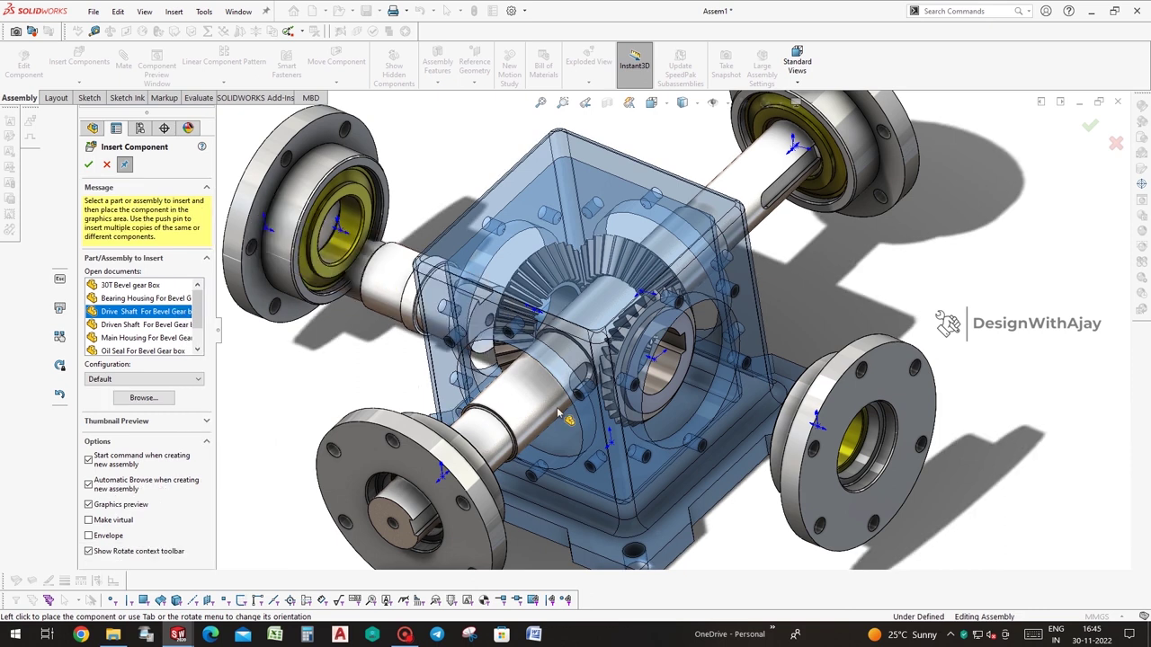
pyautogui.press('f')
pyautogui.click(299, 461)
pyautogui.click(300, 461)
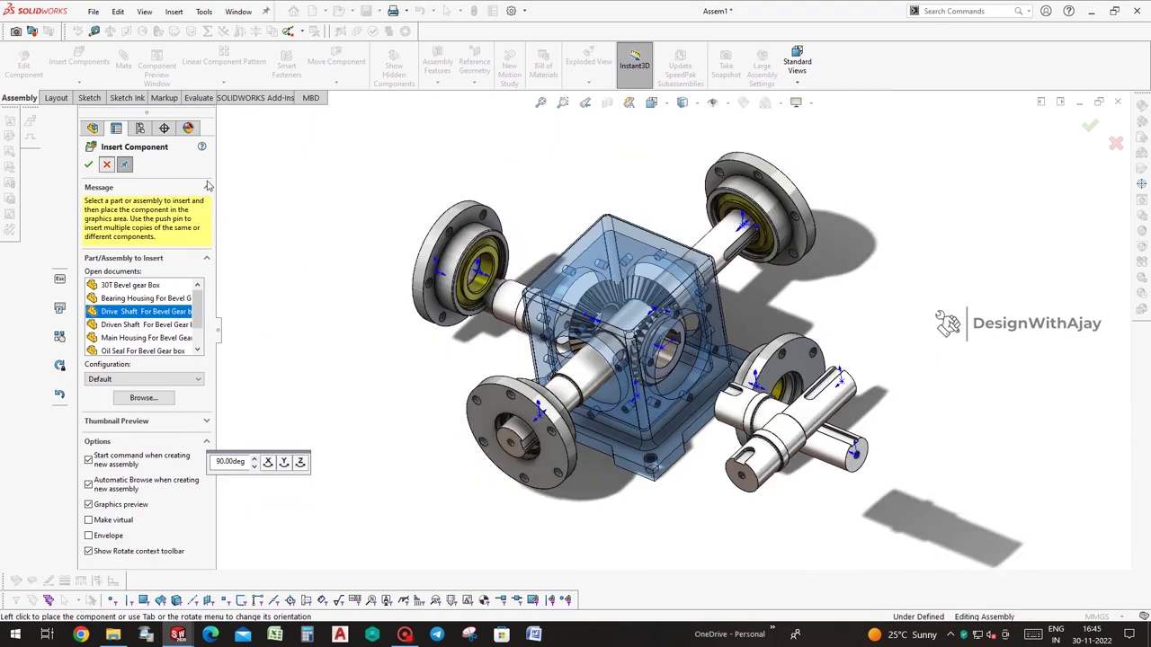
pyautogui.click(762, 410)
# Mate the shaft concentric with the bearing and its keyway coincident with the gear's keyway
pyautogui.click(761, 409)
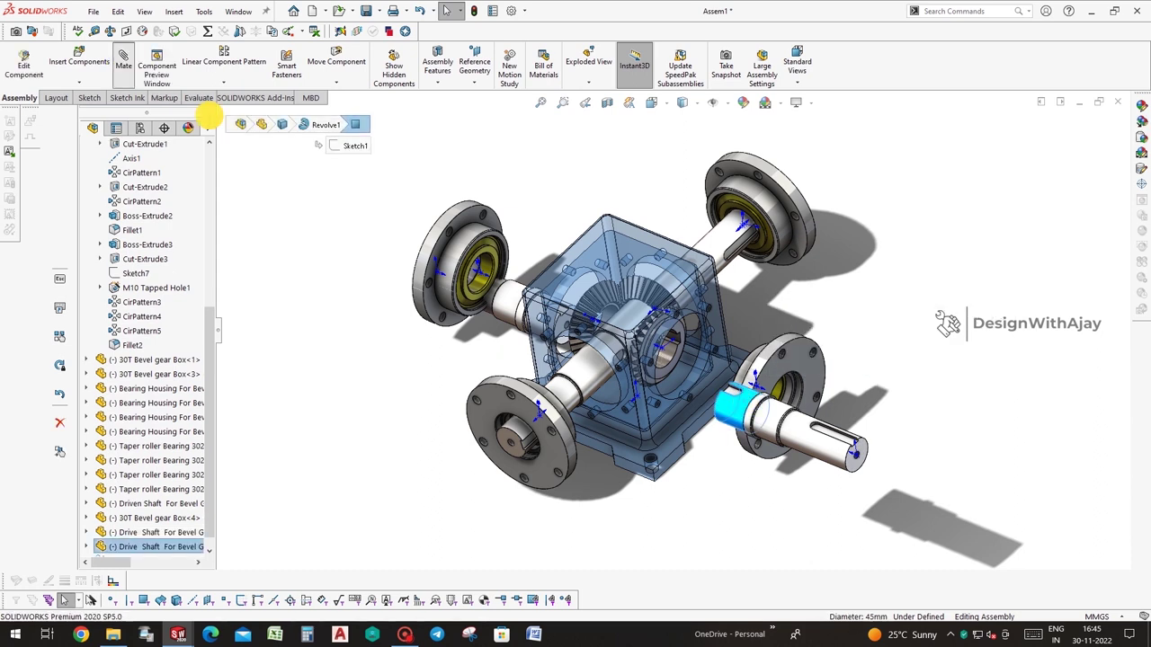
pyautogui.click(123, 61)
pyautogui.scroll(-3, 764, 360)
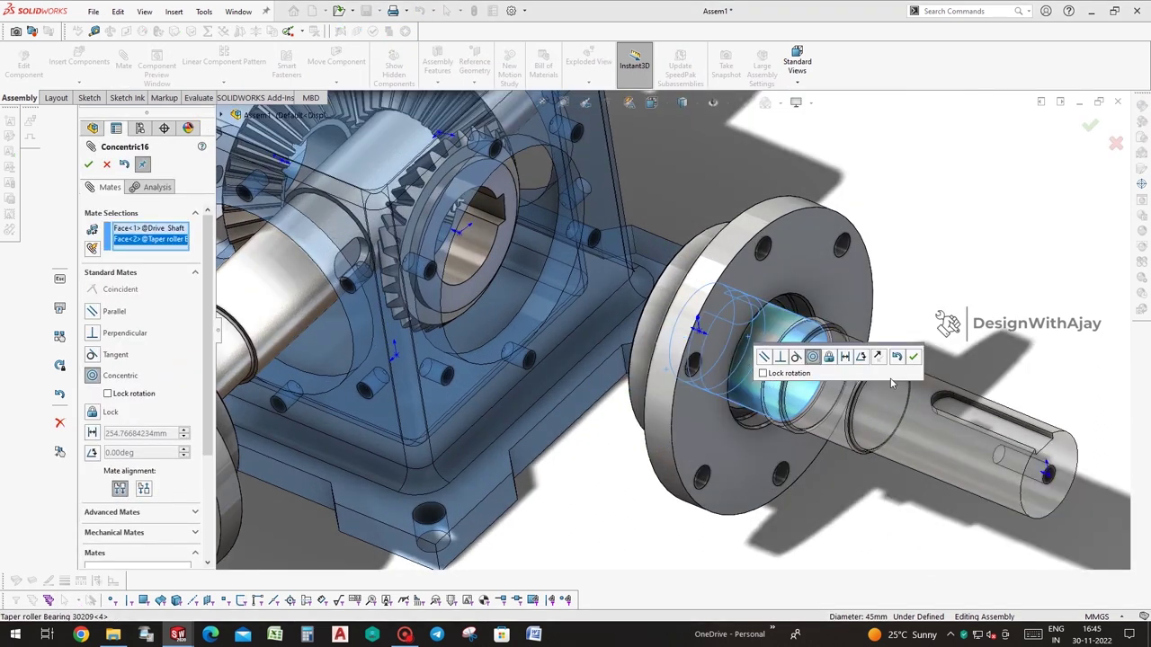
pyautogui.click(913, 357)
pyautogui.moveTo(771, 378); pyautogui.dragTo(1020, 441)
pyautogui.scroll(-3, 908, 394)
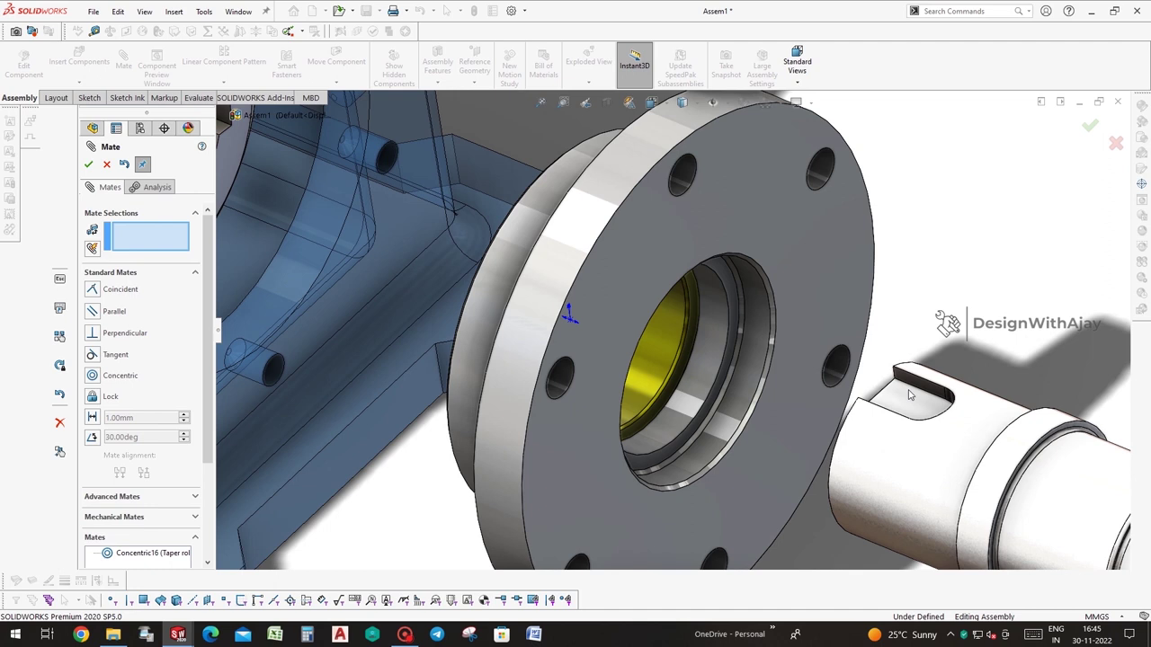
pyautogui.click(915, 379)
pyautogui.moveTo(409, 270); pyautogui.dragTo(388, 236, button='middle')
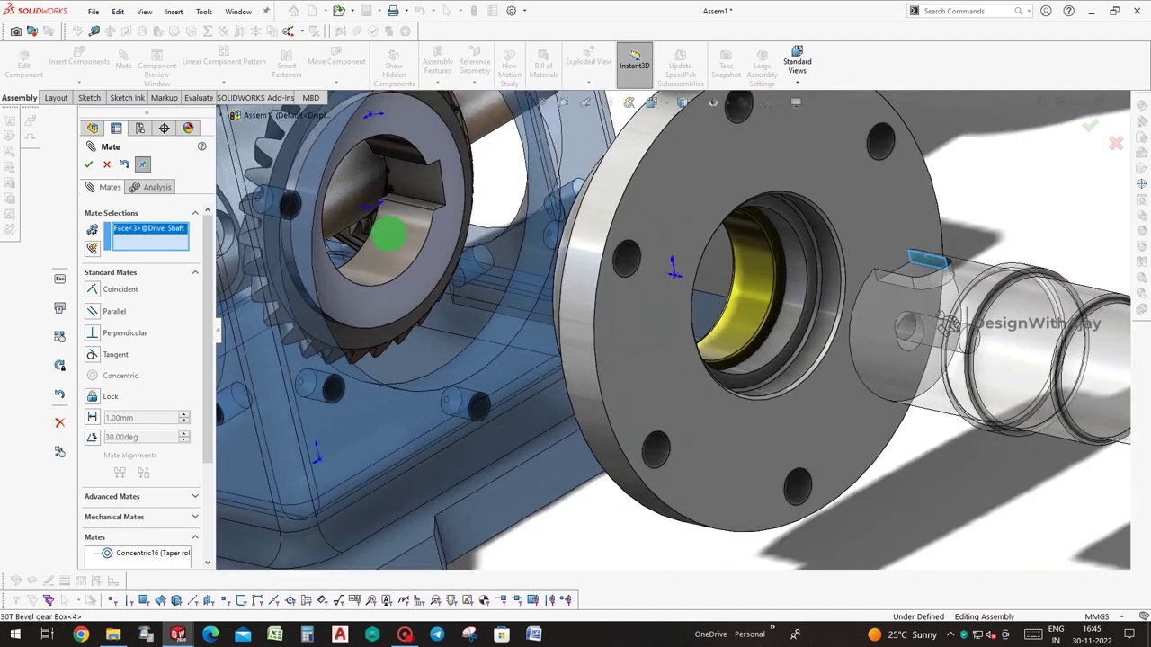
pyautogui.scroll(2, 389, 236)
pyautogui.click(430, 217)
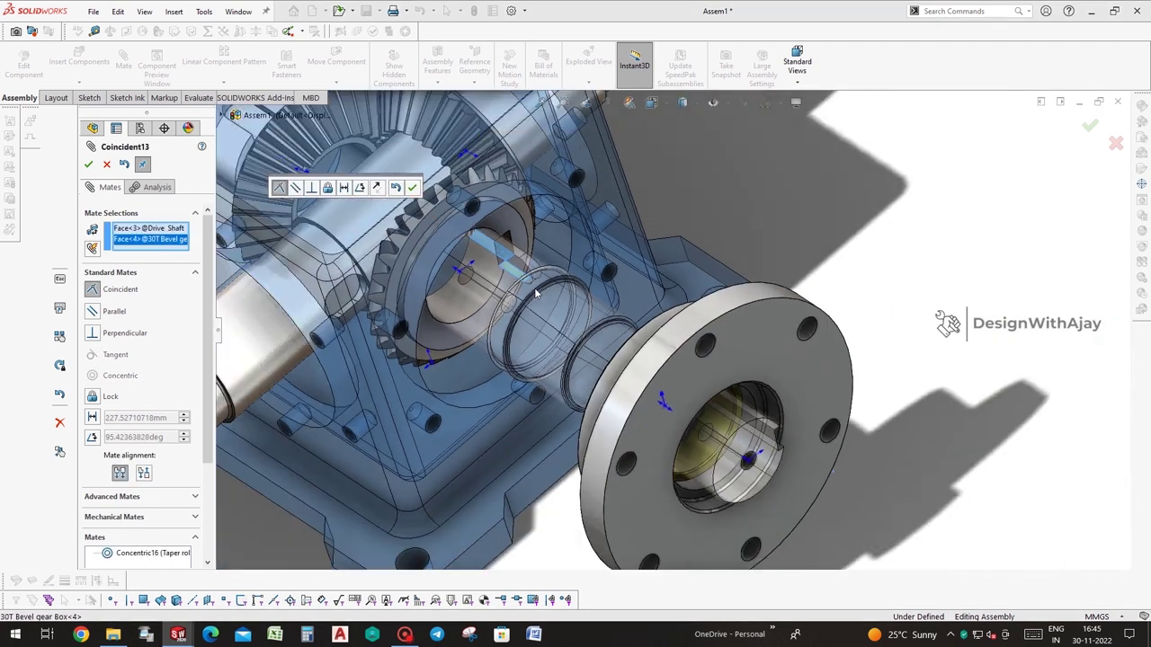
pyautogui.click(412, 187)
# Seat the shaft face coincident against the 30T bevel gear's inner face
pyautogui.moveTo(554, 324)
pyautogui.mouseDown(button='middle')
pyautogui.moveTo(584, 310)
pyautogui.moveTo(609, 354)
pyautogui.mouseUp(button='middle')
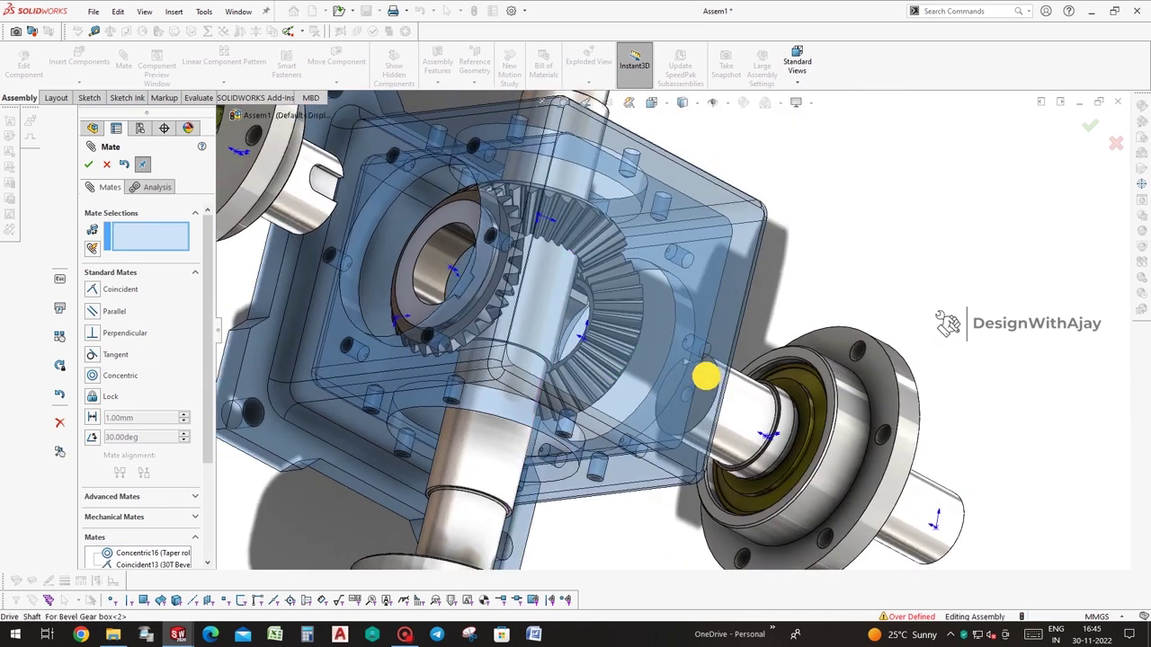
pyautogui.click(775, 375)
pyautogui.scroll(-3, 486, 259)
pyautogui.moveTo(485, 259)
pyautogui.mouseDown(button='middle')
pyautogui.moveTo(466, 240)
pyautogui.moveTo(545, 226)
pyautogui.moveTo(701, 301)
pyautogui.mouseUp(button='middle')
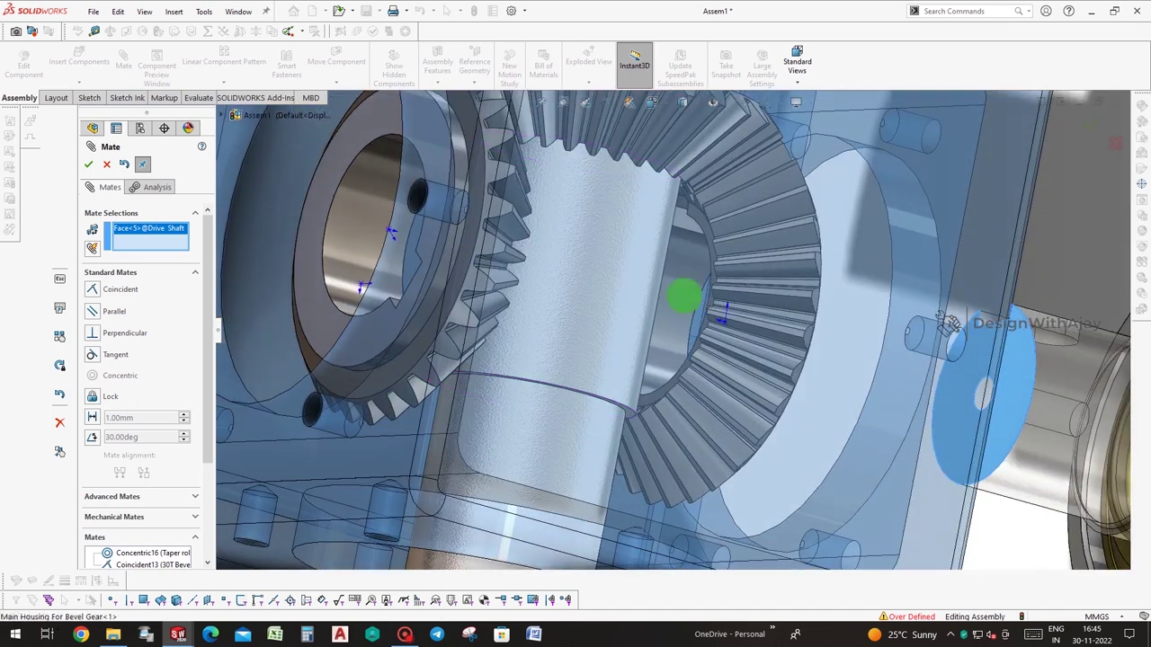
pyautogui.scroll(-3, 764, 423)
pyautogui.click(764, 428)
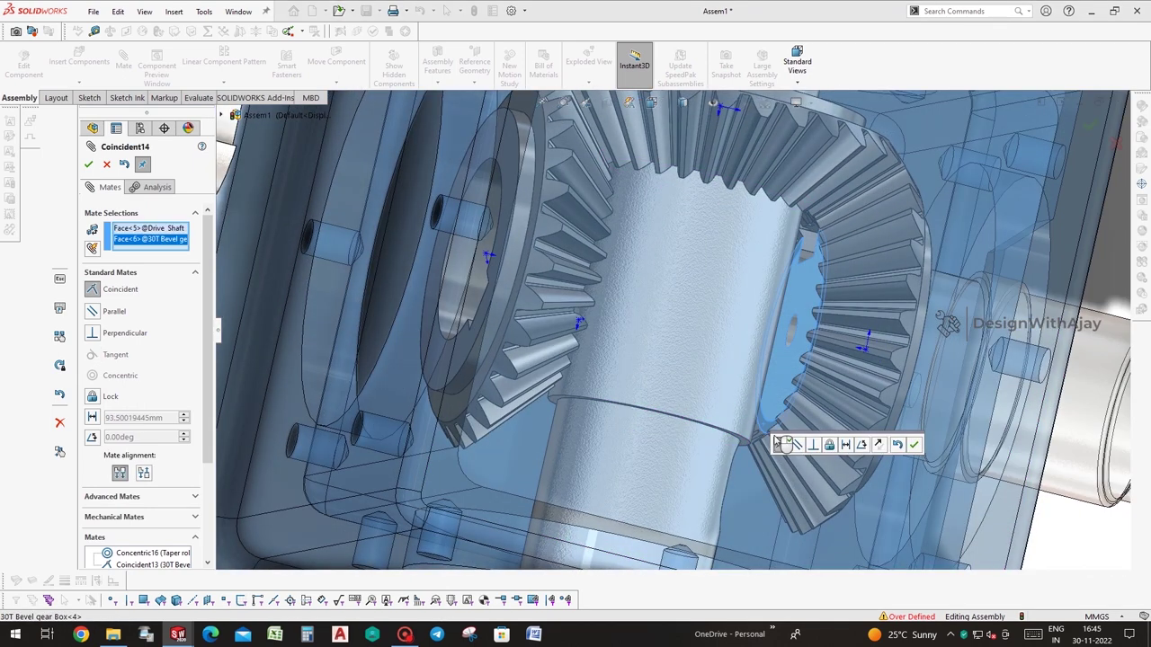
pyautogui.click(913, 445)
pyautogui.moveTo(914, 454)
pyautogui.mouseDown(button='middle')
pyautogui.moveTo(749, 308)
pyautogui.moveTo(814, 396)
pyautogui.moveTo(828, 371)
pyautogui.moveTo(816, 386)
pyautogui.moveTo(500, 390)
pyautogui.moveTo(516, 401)
pyautogui.mouseUp(button='middle')
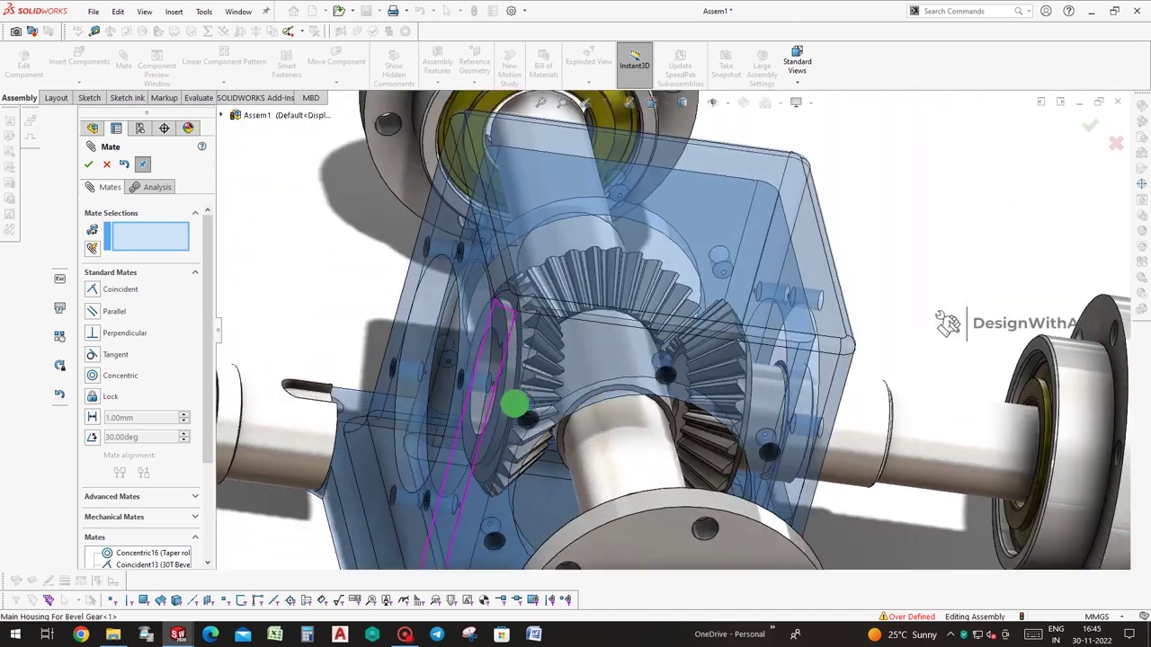
pyautogui.click(107, 166)
pyautogui.click(79, 61)
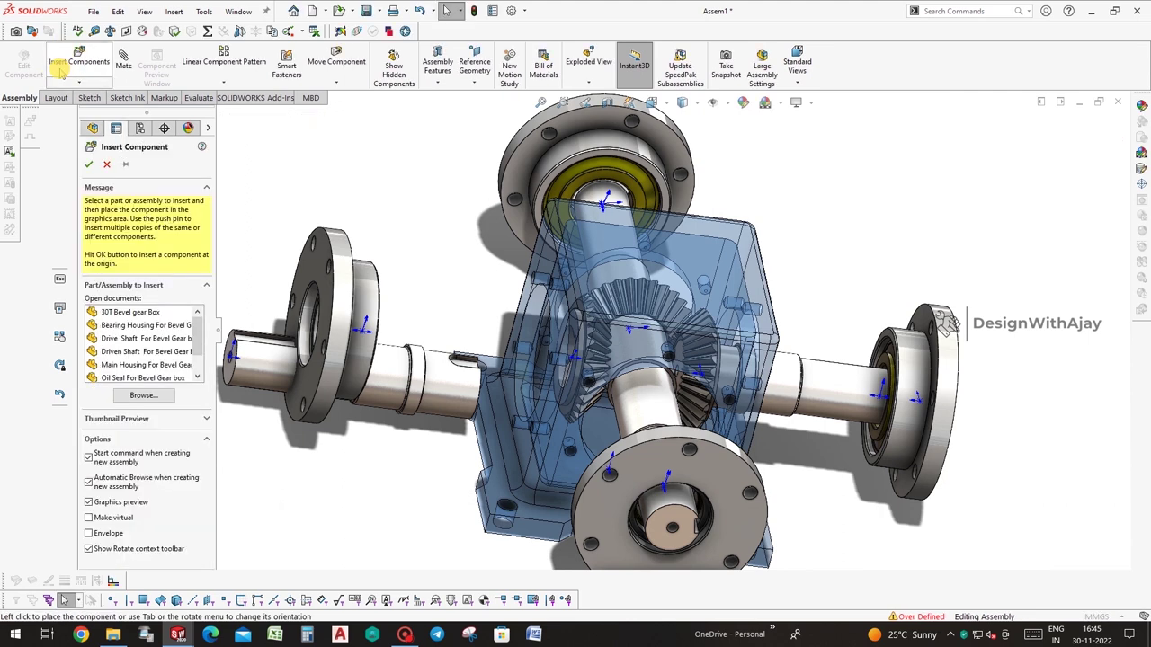
# Place a Drive Shaft copy, rotated 90°, beside the left flange and select its cylindrical face
pyautogui.click(157, 339)
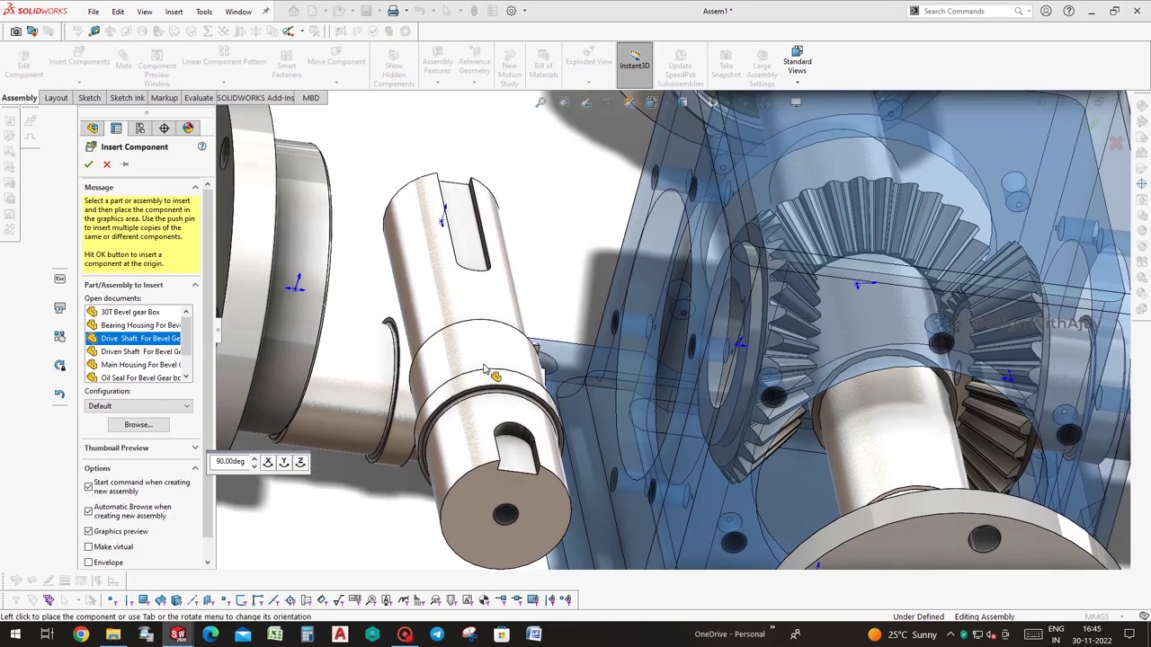
pyautogui.scroll(-5, 288, 459)
pyautogui.click(285, 463)
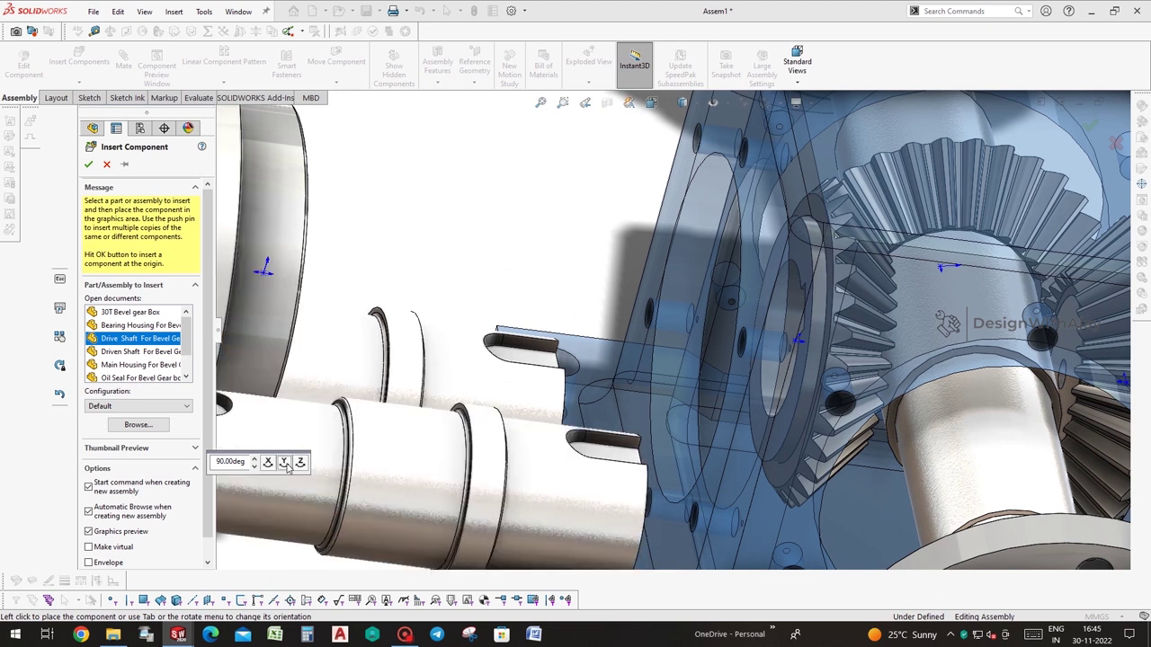
pyautogui.scroll(-2, 474, 360)
pyautogui.scroll(-3, 462, 393)
pyautogui.scroll(2, 504, 418)
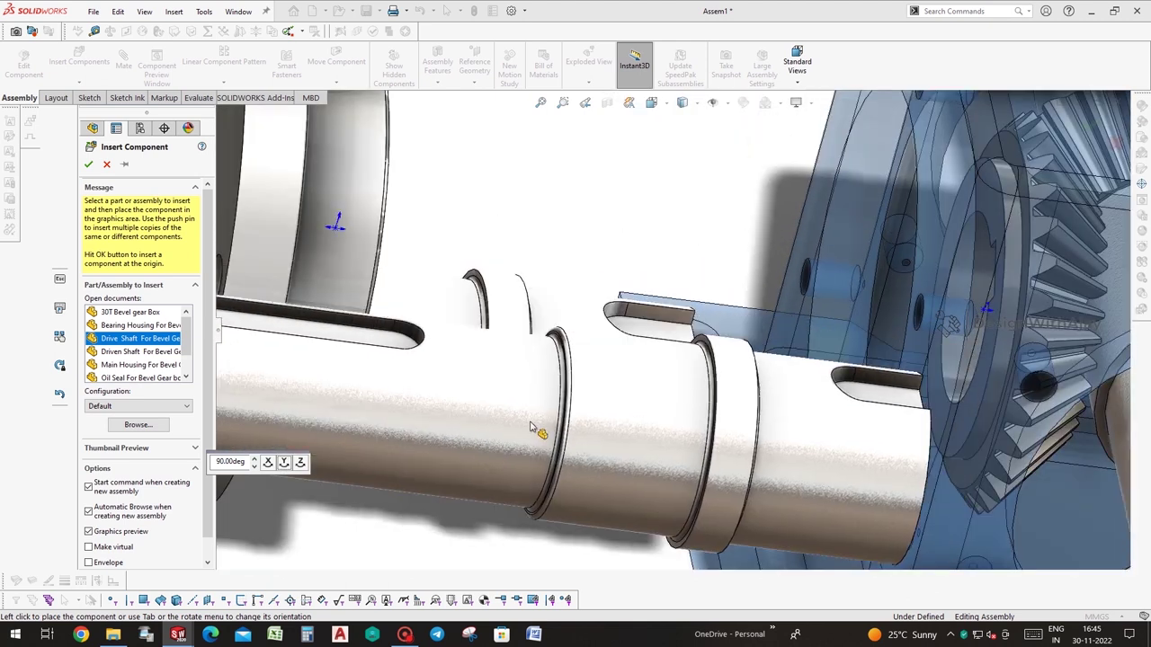
pyautogui.scroll(-3, 528, 415)
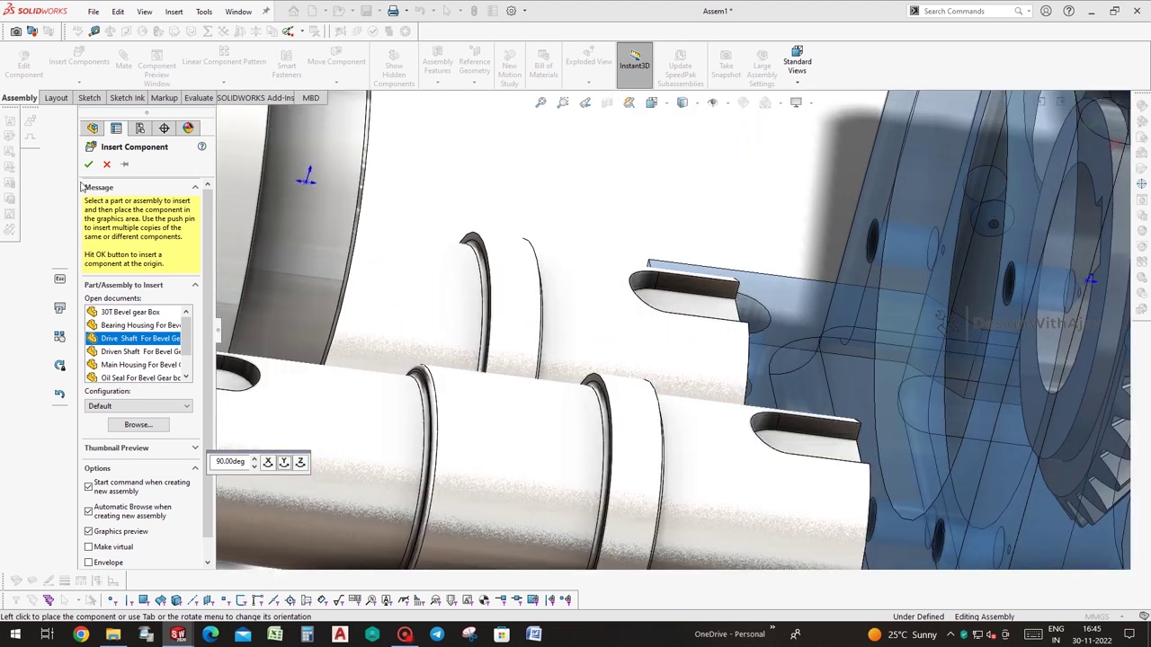
pyautogui.click(100, 159)
pyautogui.click(681, 351)
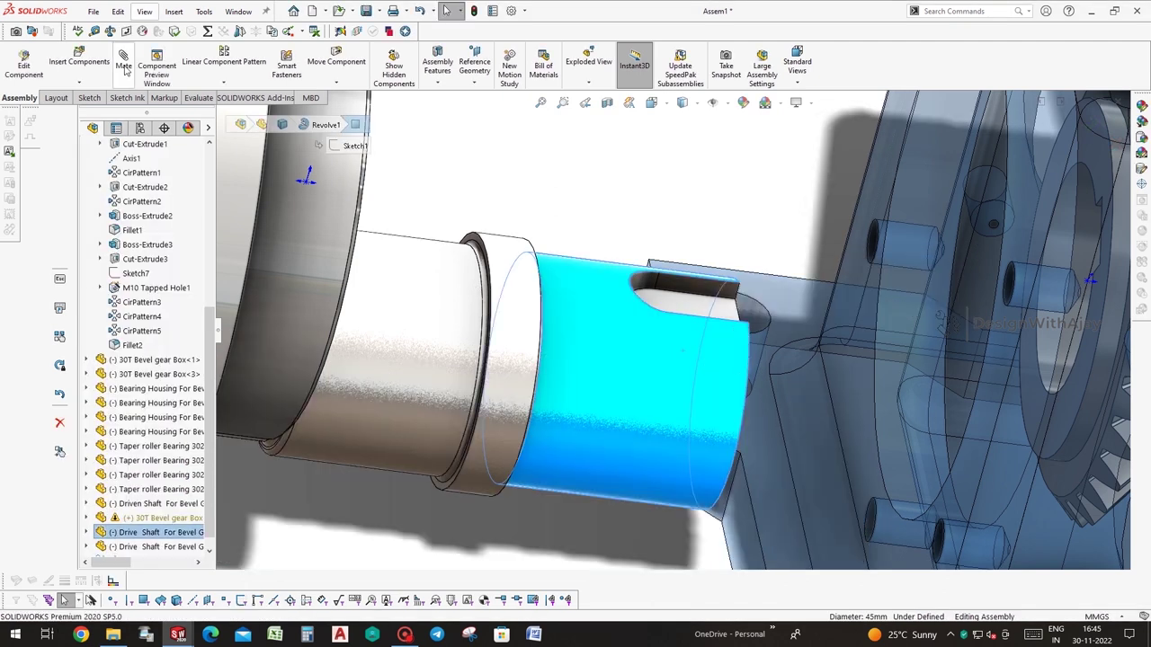
# Make the shaft concentric with the bevel gear bore and align the shaft and gear keyway faces
pyautogui.keyDown('ctrl'); pyautogui.click(1057, 351); pyautogui.keyUp('ctrl')
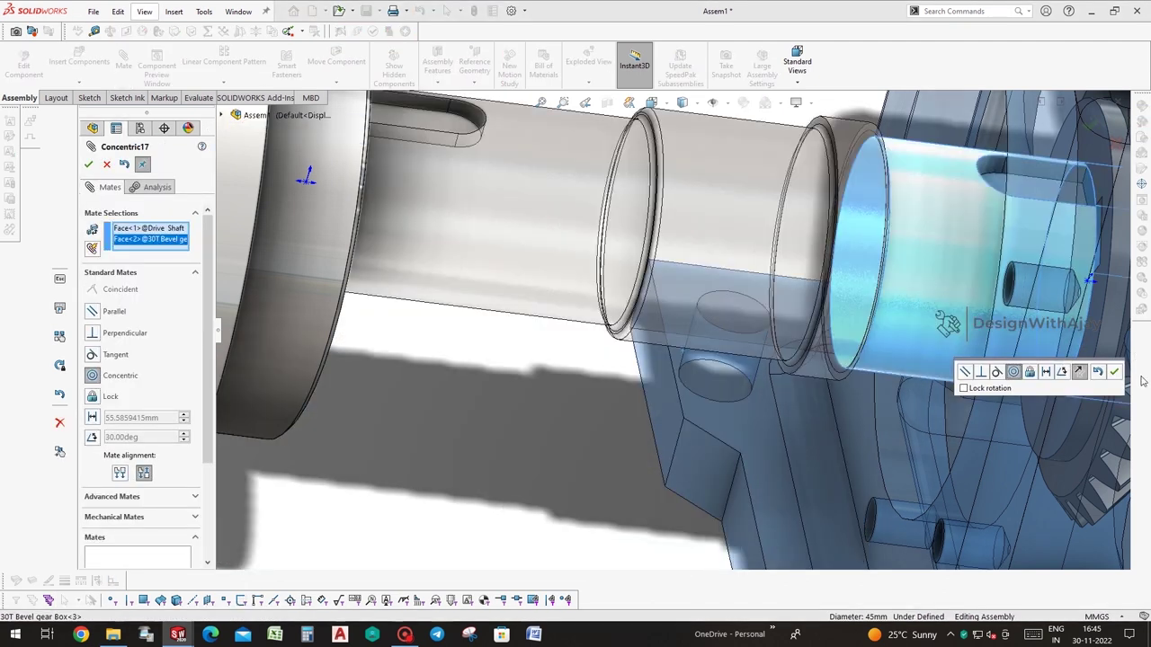
pyautogui.click(1115, 372)
pyautogui.scroll(-5, 1075, 206)
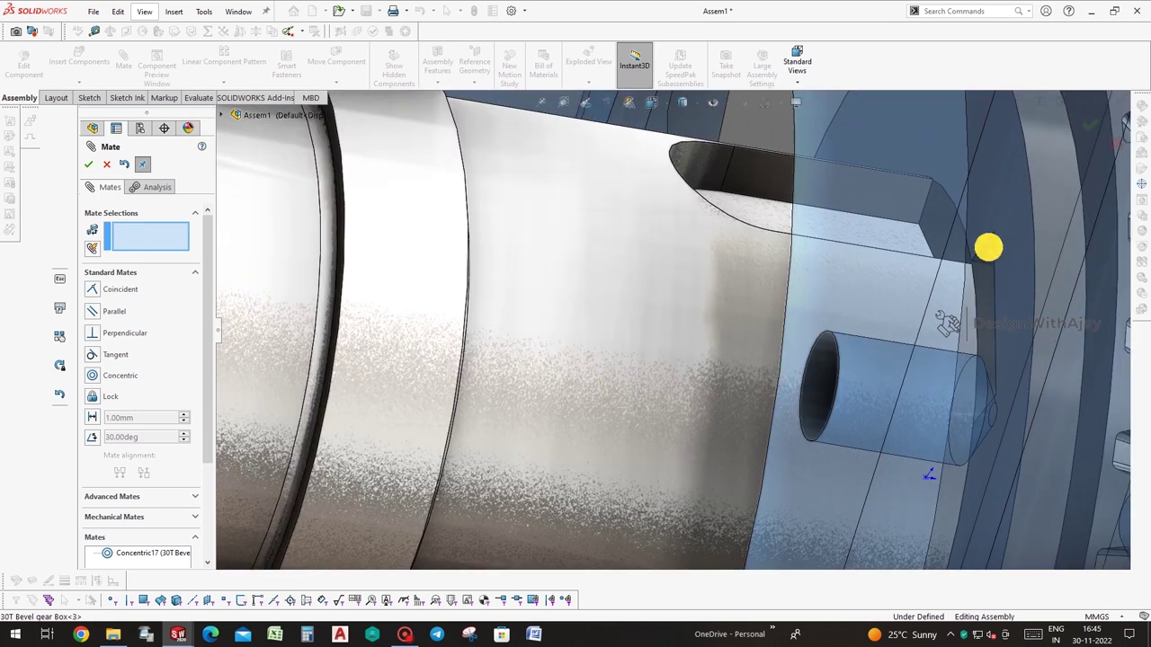
pyautogui.click(988, 247)
pyautogui.click(736, 178)
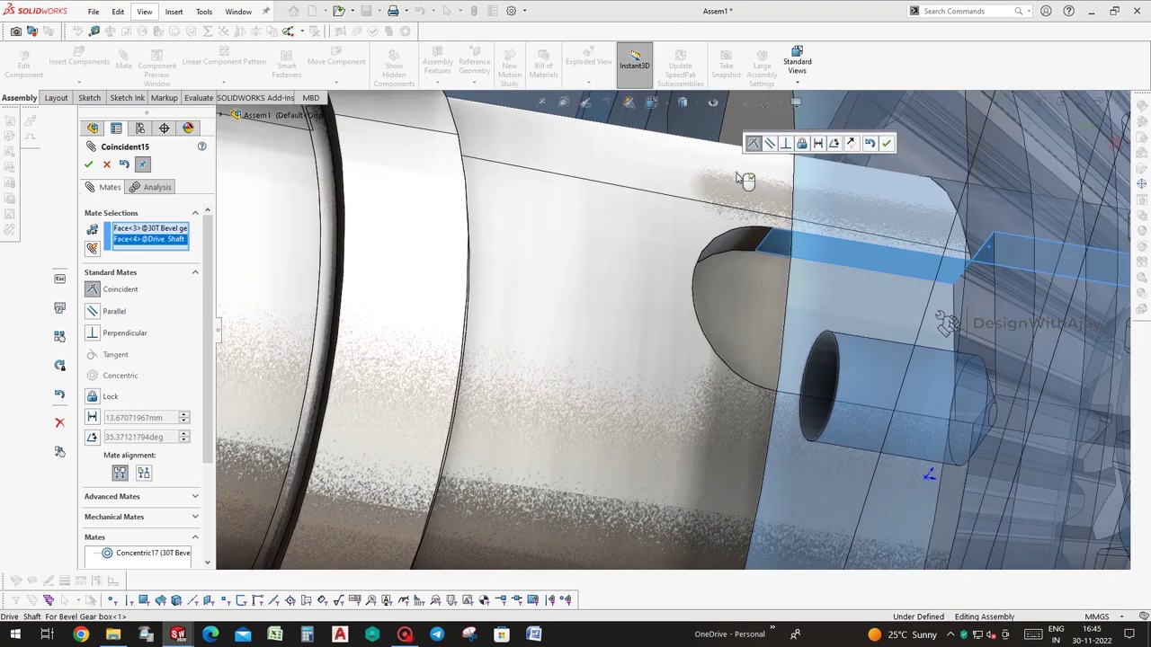
pyautogui.click(883, 144)
# Seat the shaft face coincident against the 30T bevel gear face
pyautogui.moveTo(863, 282); pyautogui.dragTo(733, 287, button='middle')
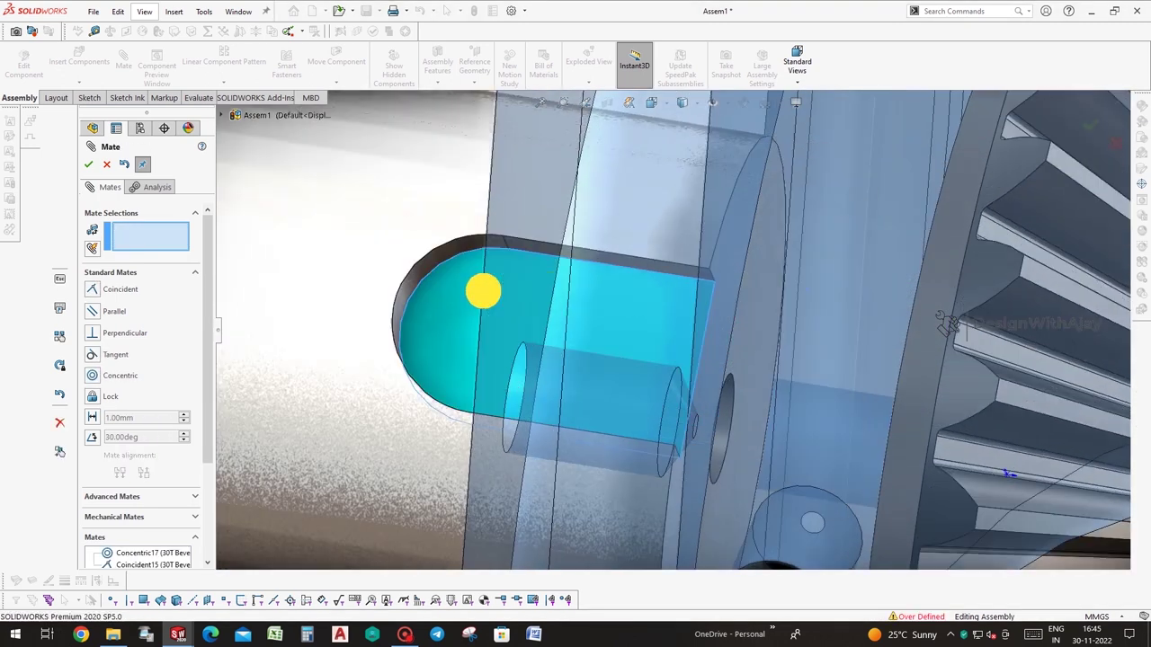
pyautogui.click(668, 297)
pyautogui.moveTo(766, 358); pyautogui.dragTo(1067, 281, button='middle')
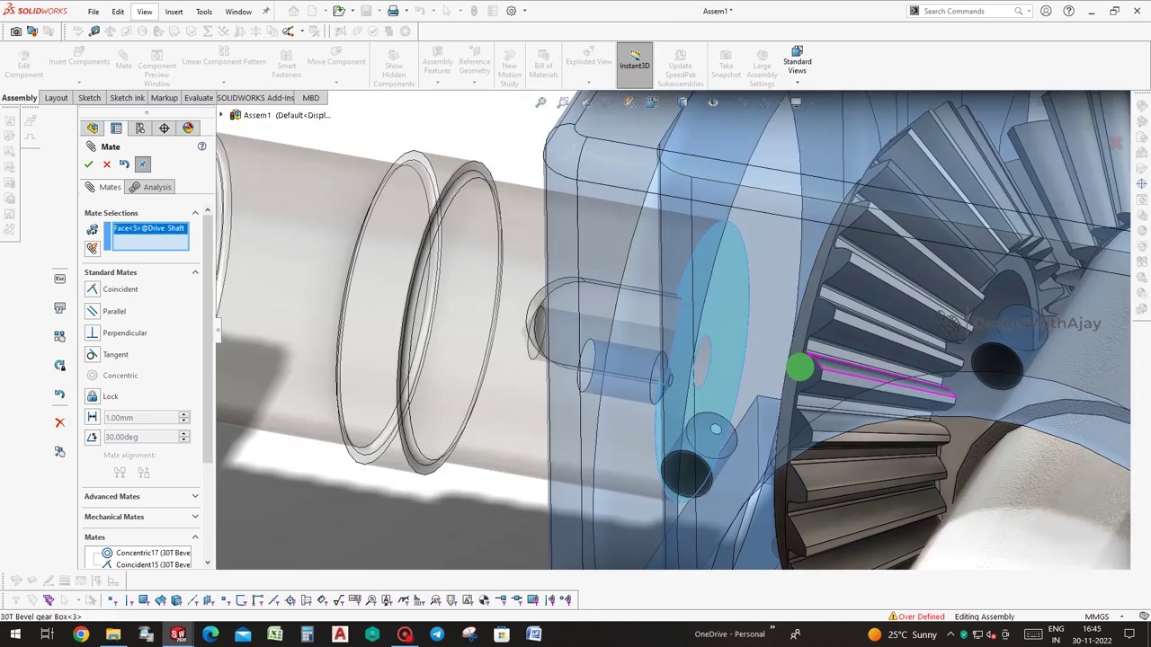
pyautogui.click(1064, 272)
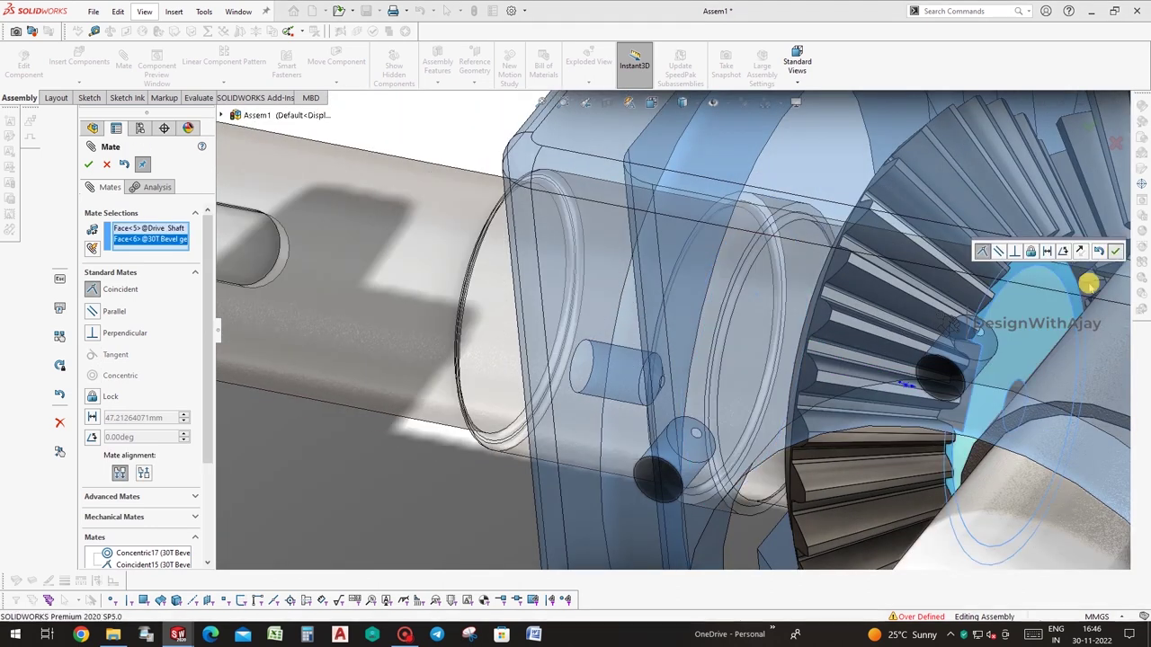
pyautogui.click(1115, 251)
# Make the shaft parallel to the bearing housing and turn off the main housing's transparency
pyautogui.moveTo(978, 375); pyautogui.dragTo(906, 357, button='middle')
pyautogui.moveTo(378, 272)
pyautogui.mouseDown(button='middle')
pyautogui.moveTo(345, 198)
pyautogui.moveTo(309, 182)
pyautogui.mouseUp(button='middle')
pyautogui.click(360, 159)
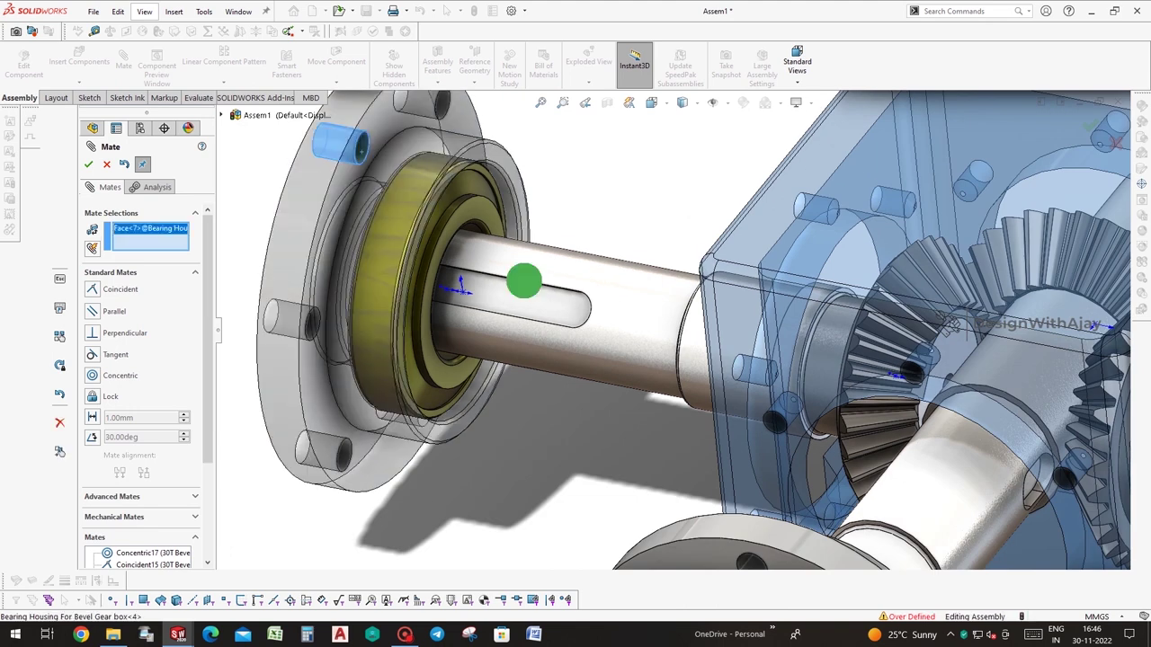
pyautogui.moveTo(563, 265); pyautogui.dragTo(863, 380, button='middle')
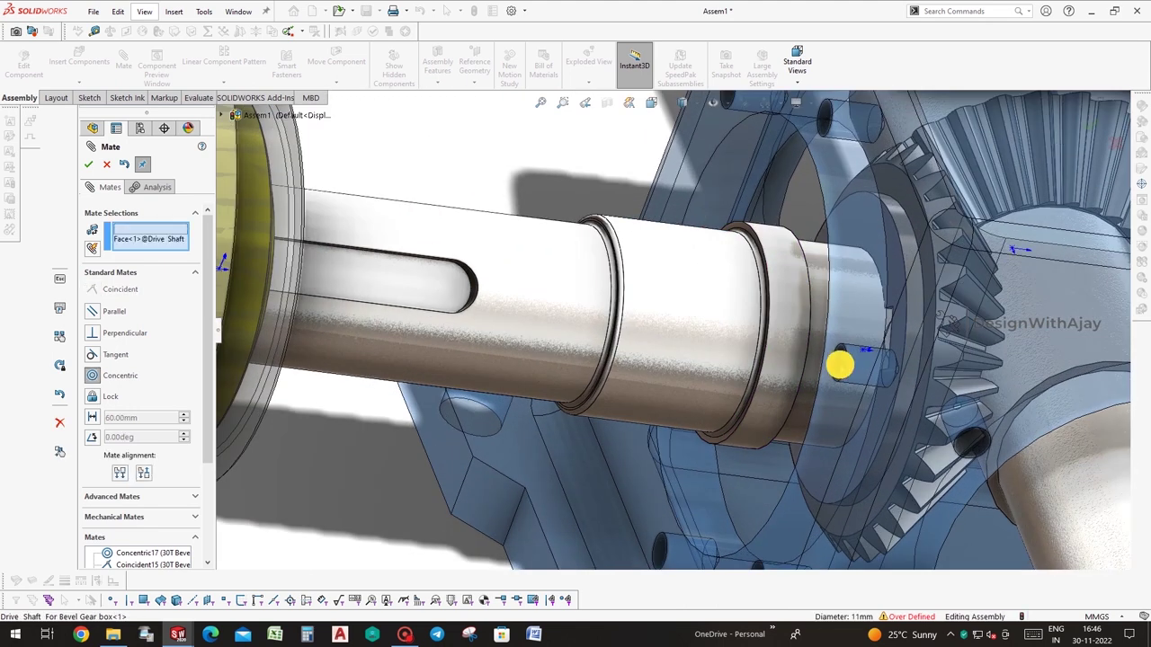
pyautogui.click(840, 364)
pyautogui.click(91, 163)
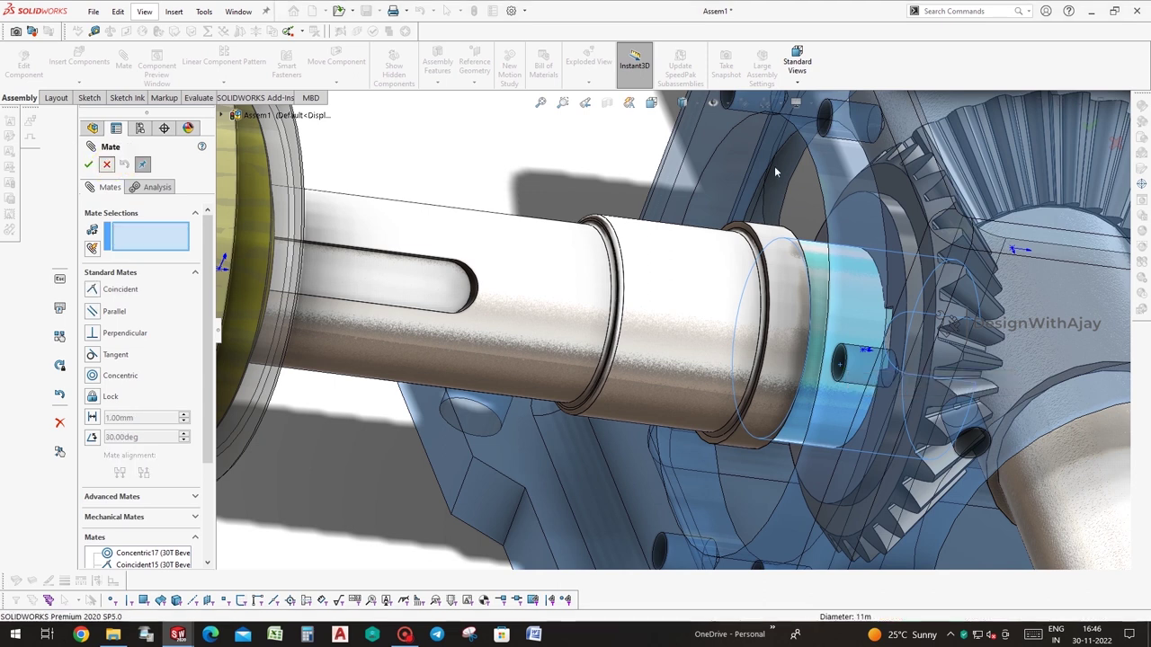
pyautogui.click(712, 171)
pyautogui.click(839, 95)
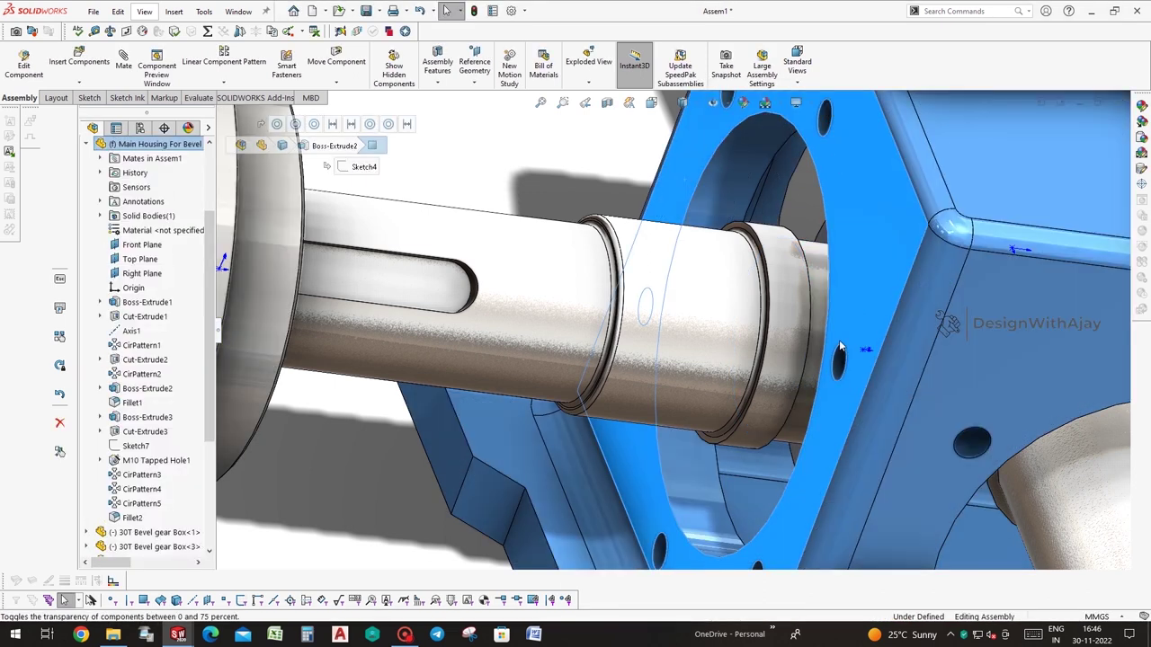
# Mate a bearing housing concentric with its bore and its flange flush against the main housing side
pyautogui.moveTo(839, 364); pyautogui.dragTo(322, 315, button='middle')
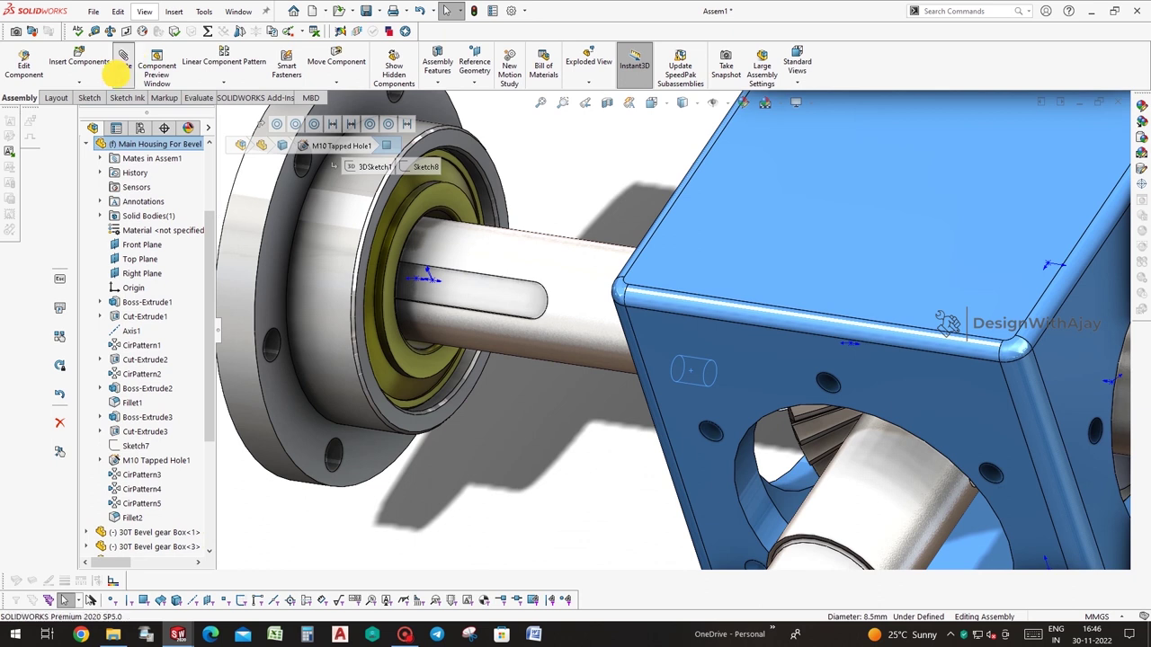
pyautogui.click(122, 59)
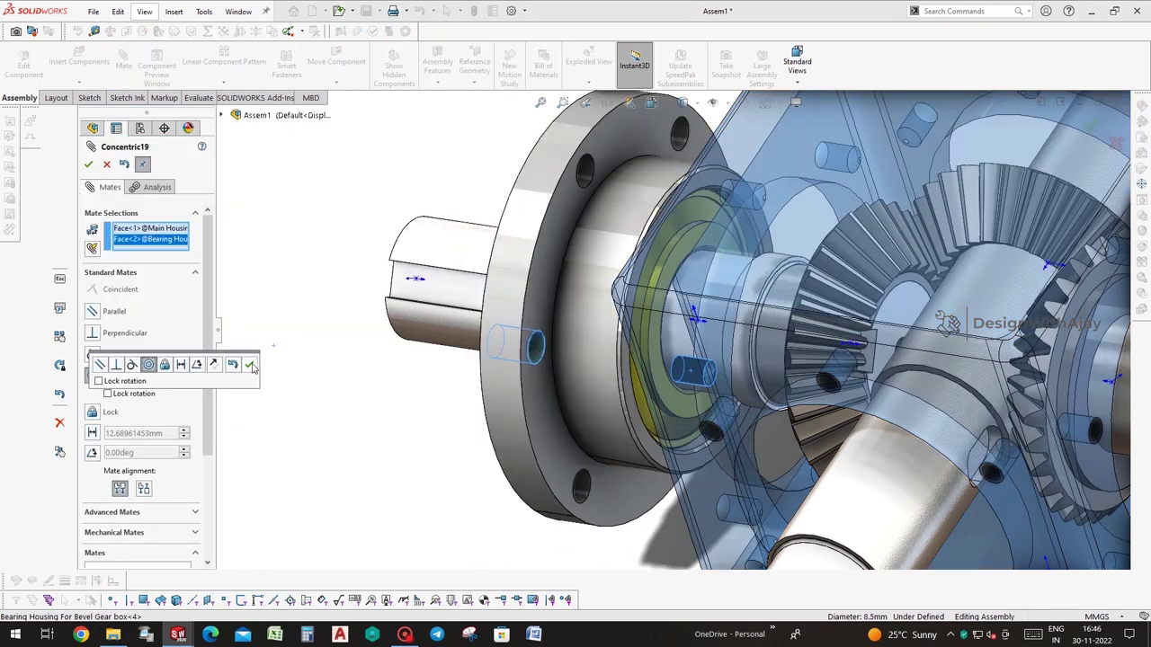
pyautogui.click(250, 364)
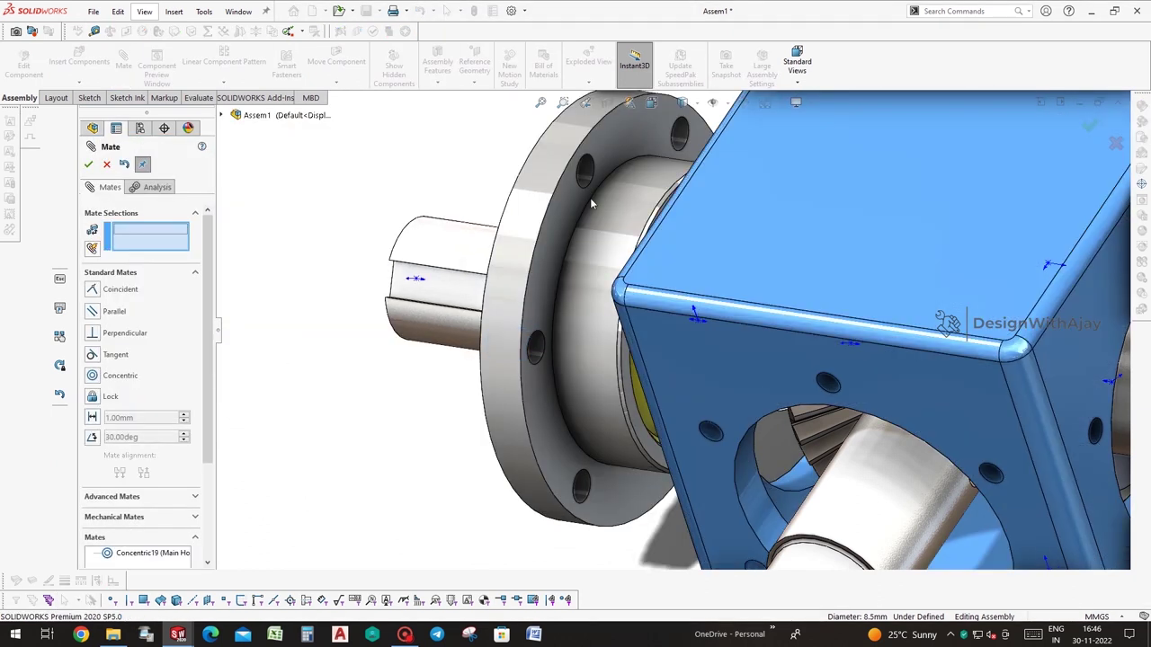
pyautogui.click(562, 220)
pyautogui.moveTo(673, 265); pyautogui.dragTo(598, 171, button='middle')
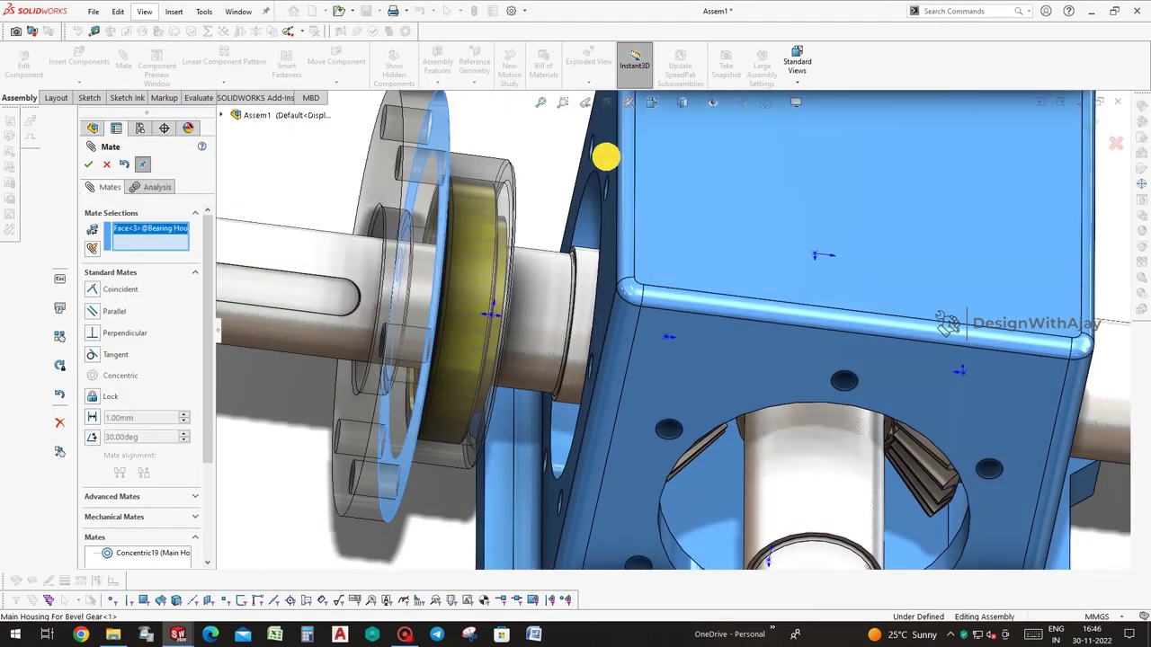
pyautogui.click(605, 157)
pyautogui.click(758, 139)
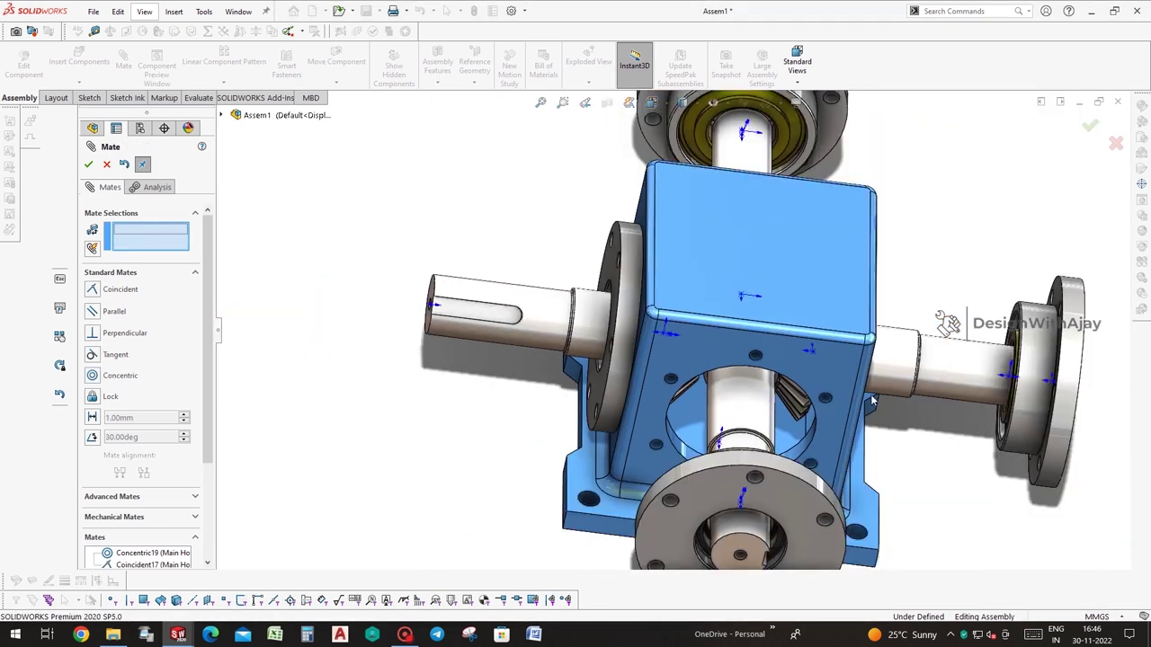
# Centre the front bearing housing on the housing bore and seat its flange flush against the main housing
pyautogui.moveTo(758, 139); pyautogui.dragTo(708, 510, button='middle')
pyautogui.click(713, 512)
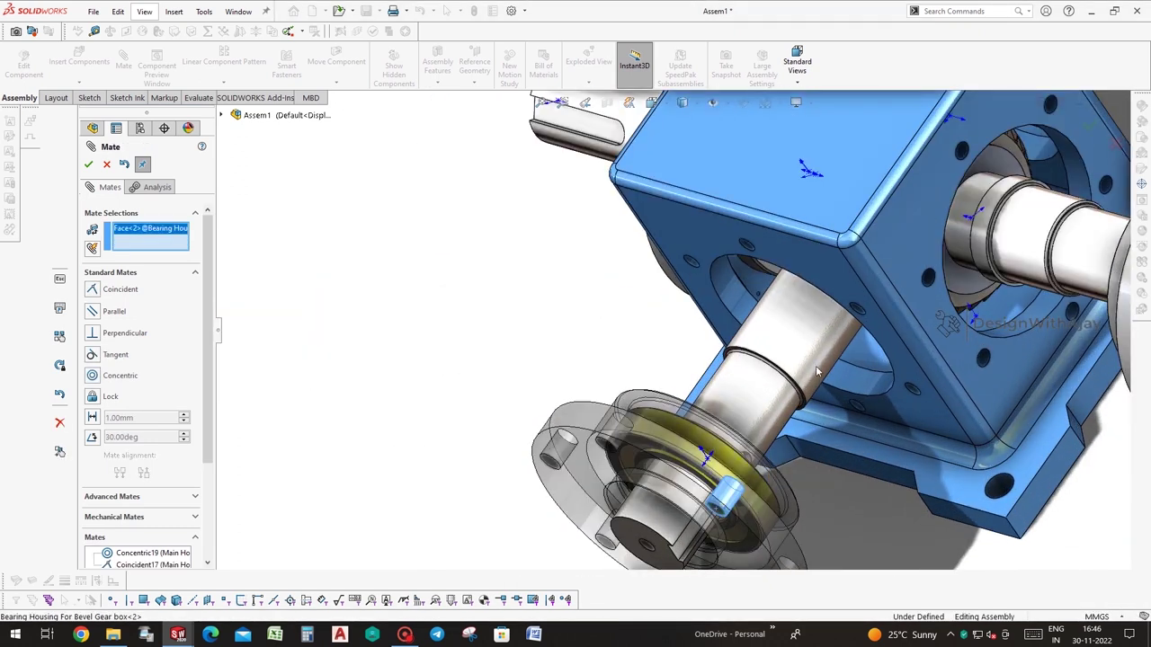
pyautogui.scroll(-2, 848, 328)
pyautogui.scroll(-2, 840, 299)
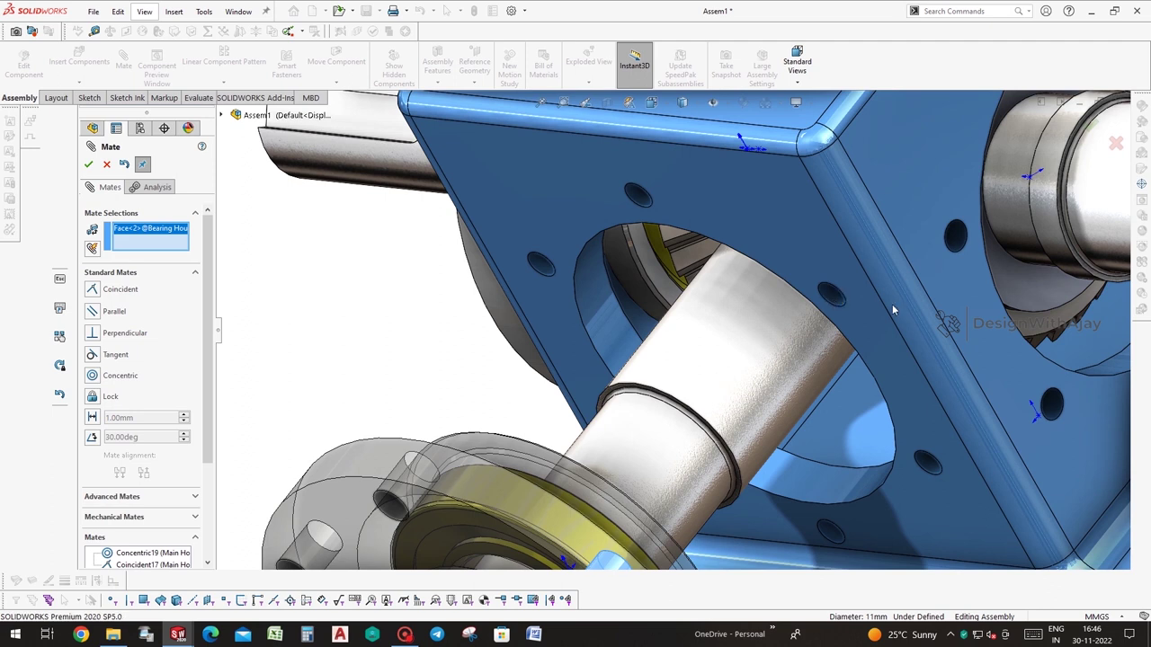
pyautogui.click(837, 294)
pyautogui.click(1000, 279)
pyautogui.moveTo(563, 321); pyautogui.dragTo(611, 200, button='middle')
pyautogui.click(572, 278)
pyautogui.click(611, 199)
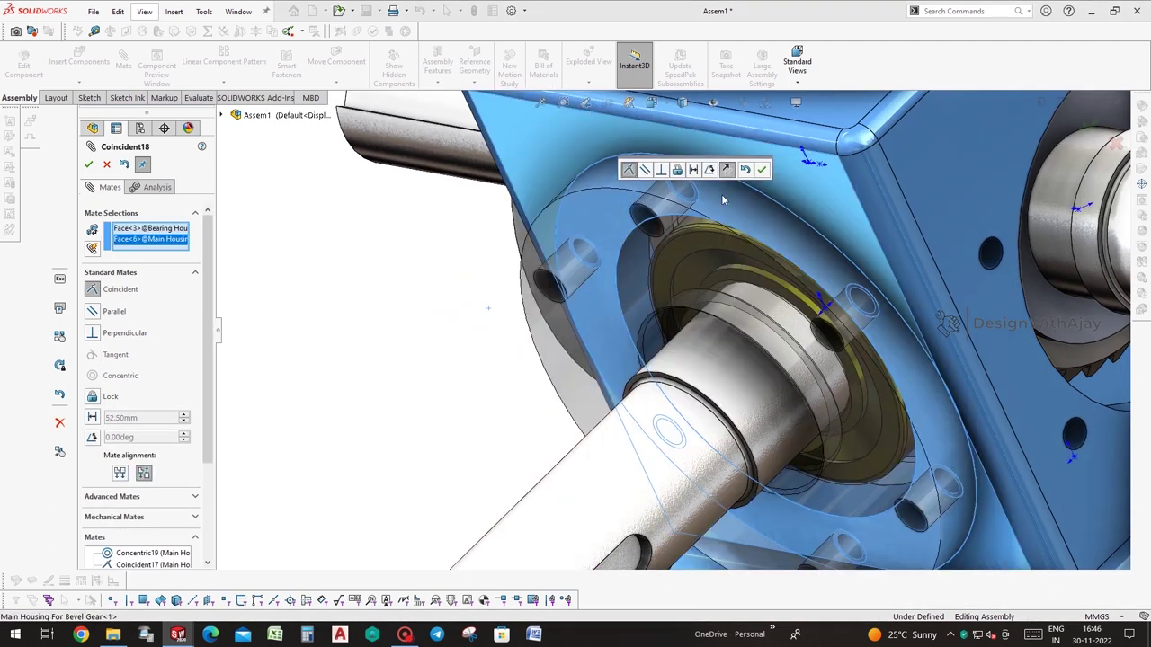
pyautogui.click(763, 173)
pyautogui.moveTo(763, 173); pyautogui.dragTo(883, 290, button='middle')
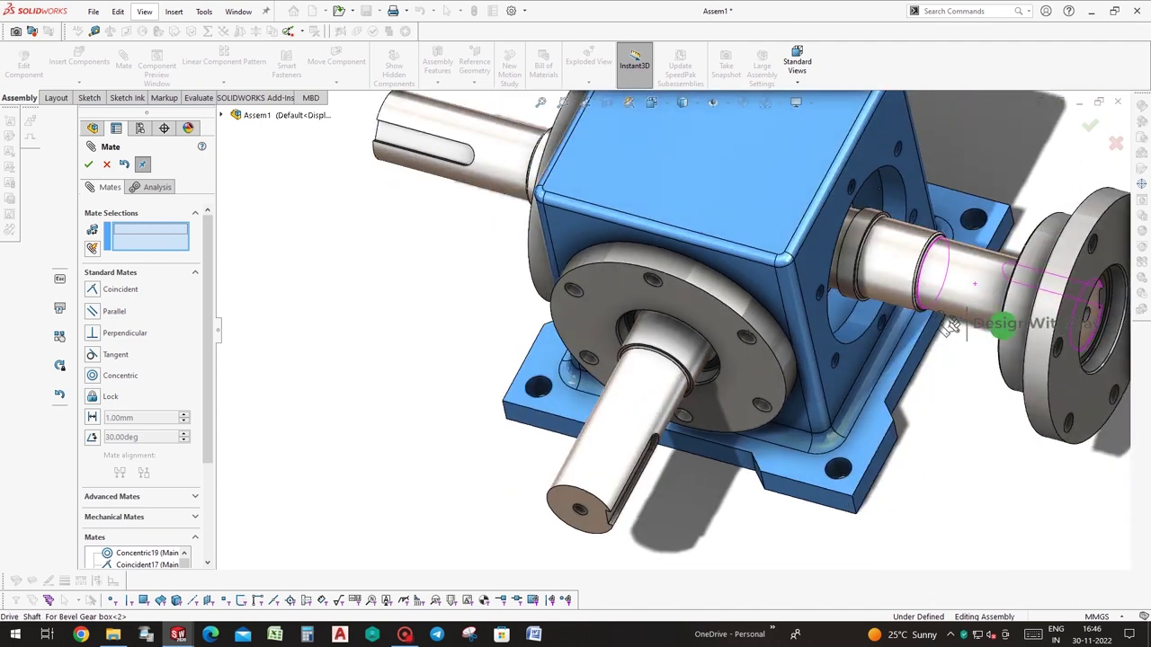
pyautogui.scroll(-3, 882, 291)
pyautogui.moveTo(925, 296)
pyautogui.mouseDown(button='middle')
pyautogui.moveTo(940, 315)
pyautogui.moveTo(1068, 286)
pyautogui.mouseUp(button='middle')
pyautogui.click(1101, 214)
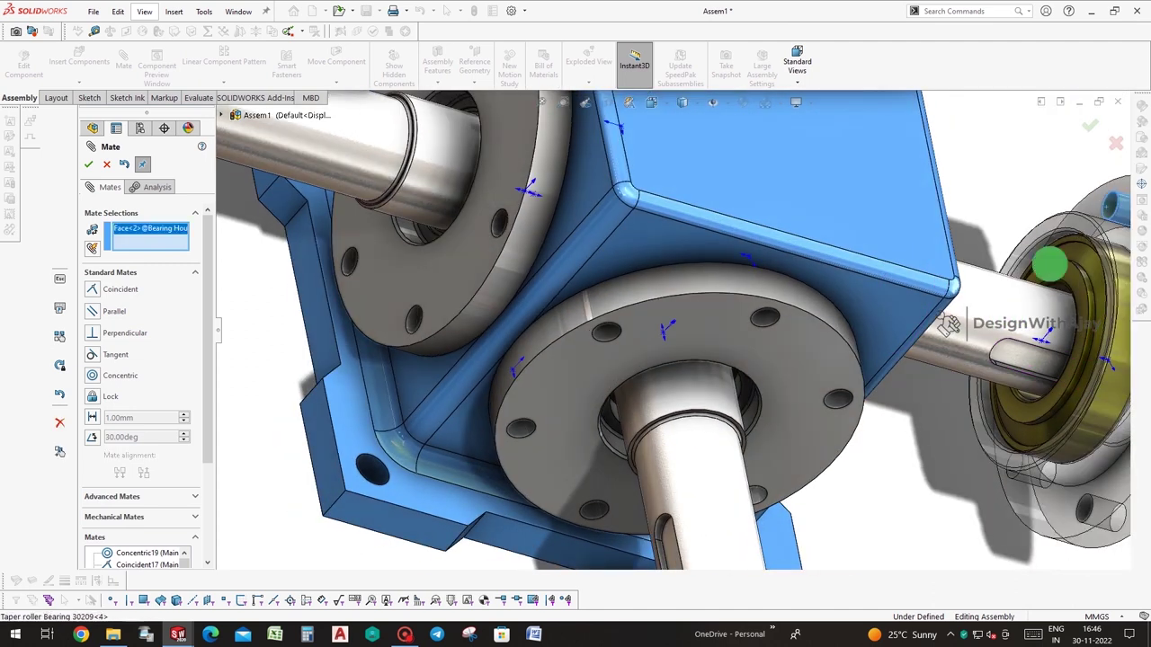
# Mate the remaining bearing housing concentric with its bore and flush against the main housing
pyautogui.moveTo(1101, 214); pyautogui.dragTo(886, 155, button='middle')
pyautogui.click(881, 151)
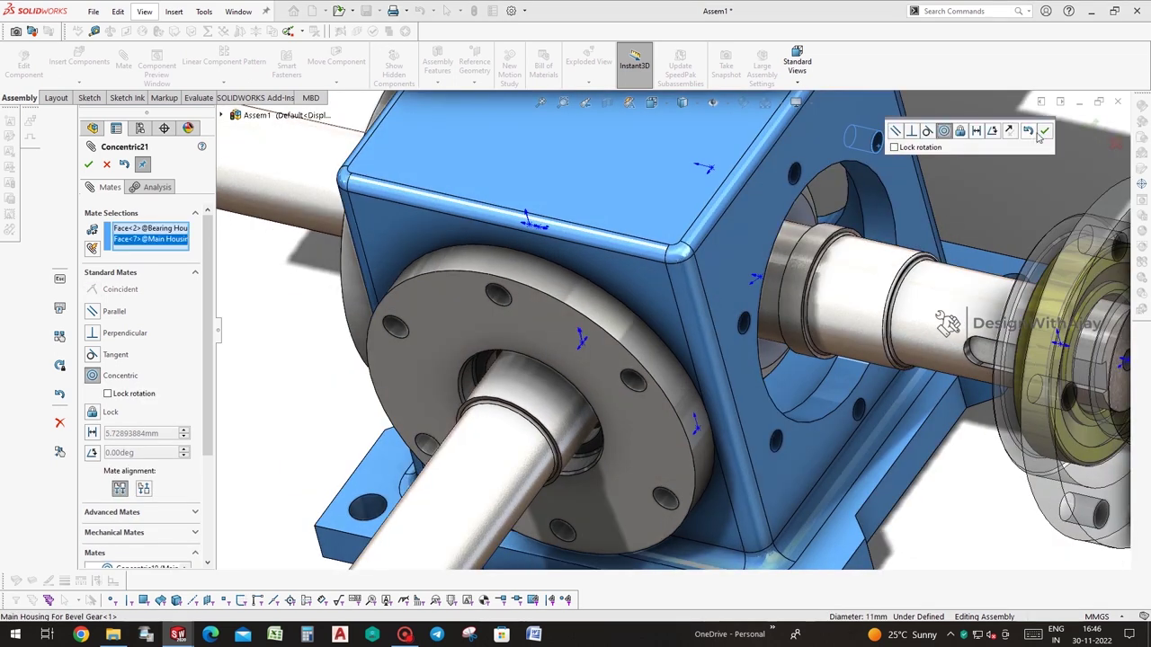
pyautogui.click(1044, 131)
pyautogui.click(854, 151)
pyautogui.moveTo(854, 151)
pyautogui.mouseDown(button='middle')
pyautogui.moveTo(1044, 240)
pyautogui.moveTo(1103, 374)
pyautogui.mouseUp(button='middle')
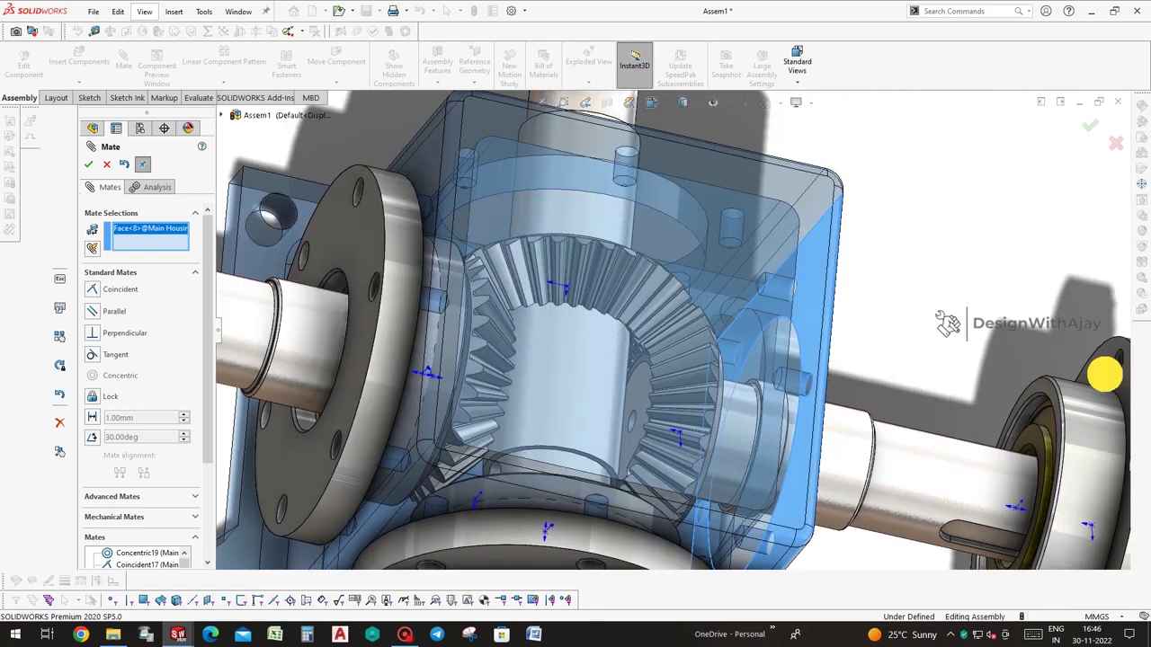
pyautogui.click(1104, 374)
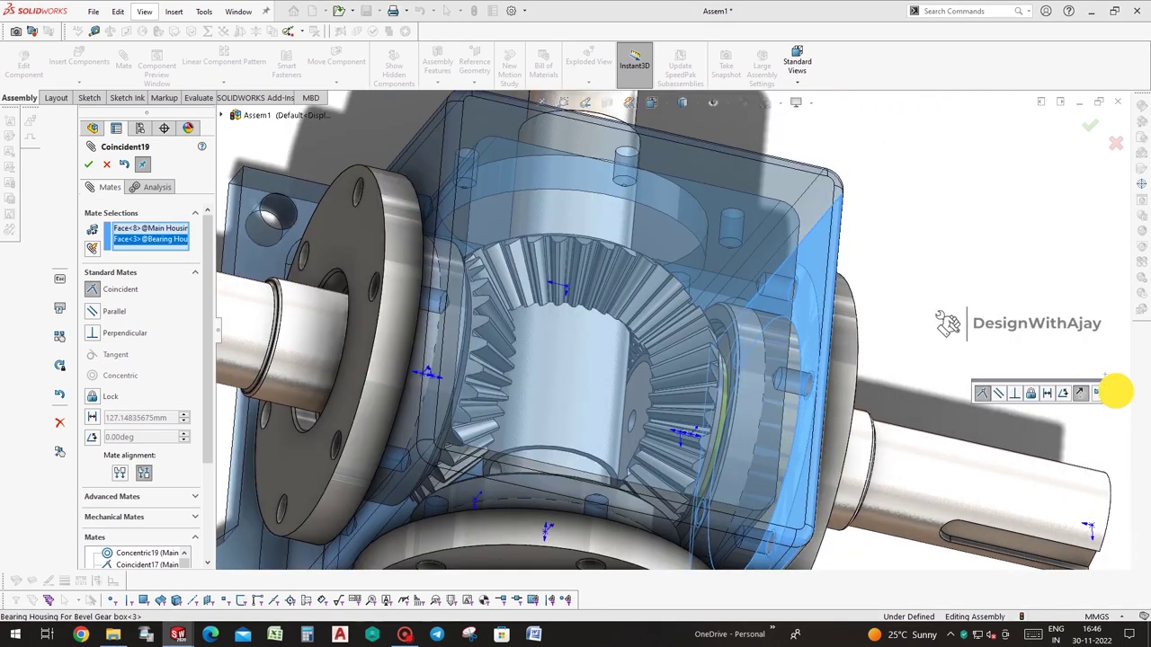
pyautogui.click(1115, 395)
# Align a bearing housing flange bolt hole with the matching main housing hole
pyautogui.moveTo(917, 252)
pyautogui.mouseDown(button='middle')
pyautogui.moveTo(806, 180)
pyautogui.moveTo(636, 293)
pyautogui.moveTo(762, 146)
pyautogui.mouseUp(button='middle')
pyautogui.scroll(3, 762, 147)
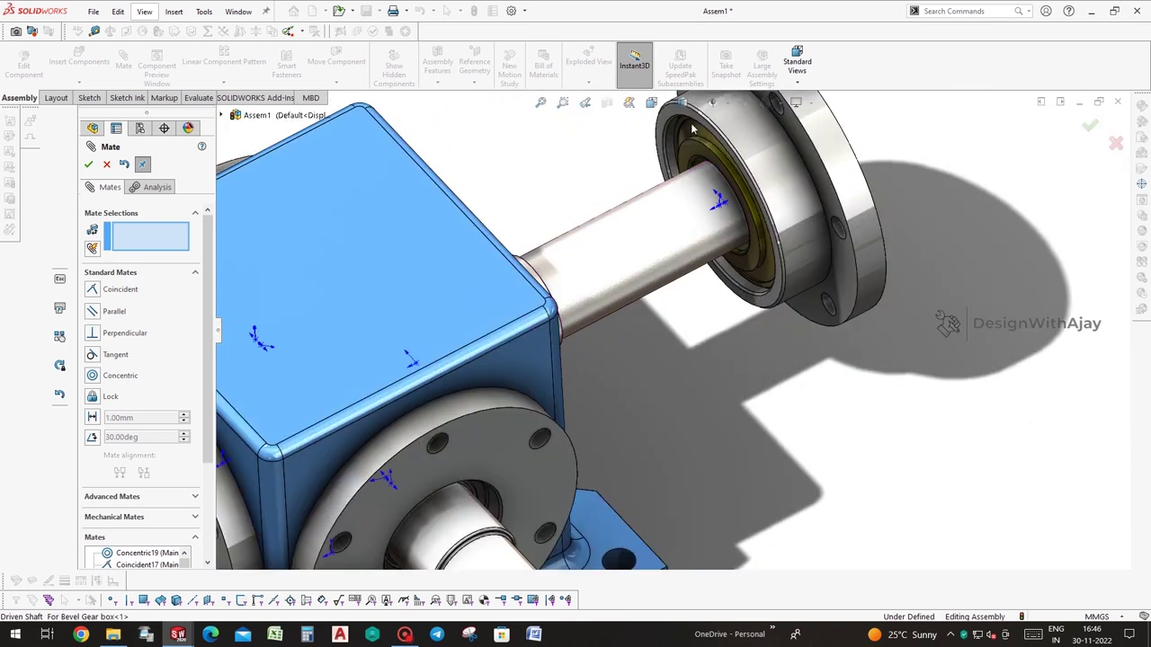
pyautogui.click(699, 154)
pyautogui.moveTo(700, 154); pyautogui.dragTo(534, 200, button='middle')
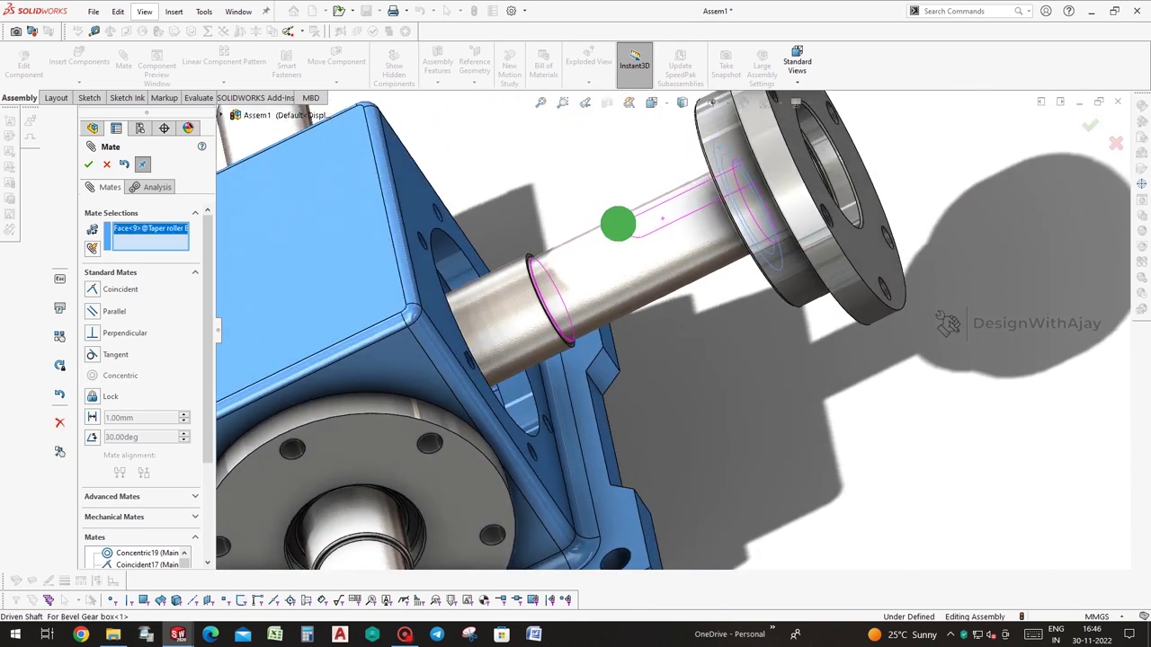
pyautogui.press('Escape')
pyautogui.moveTo(629, 296)
pyautogui.mouseDown(button='middle')
pyautogui.moveTo(829, 320)
pyautogui.moveTo(881, 294)
pyautogui.mouseUp(button='middle')
pyautogui.click(899, 292)
pyautogui.click(907, 284)
pyautogui.click(120, 61)
pyautogui.moveTo(575, 377); pyautogui.dragTo(601, 396, button='middle')
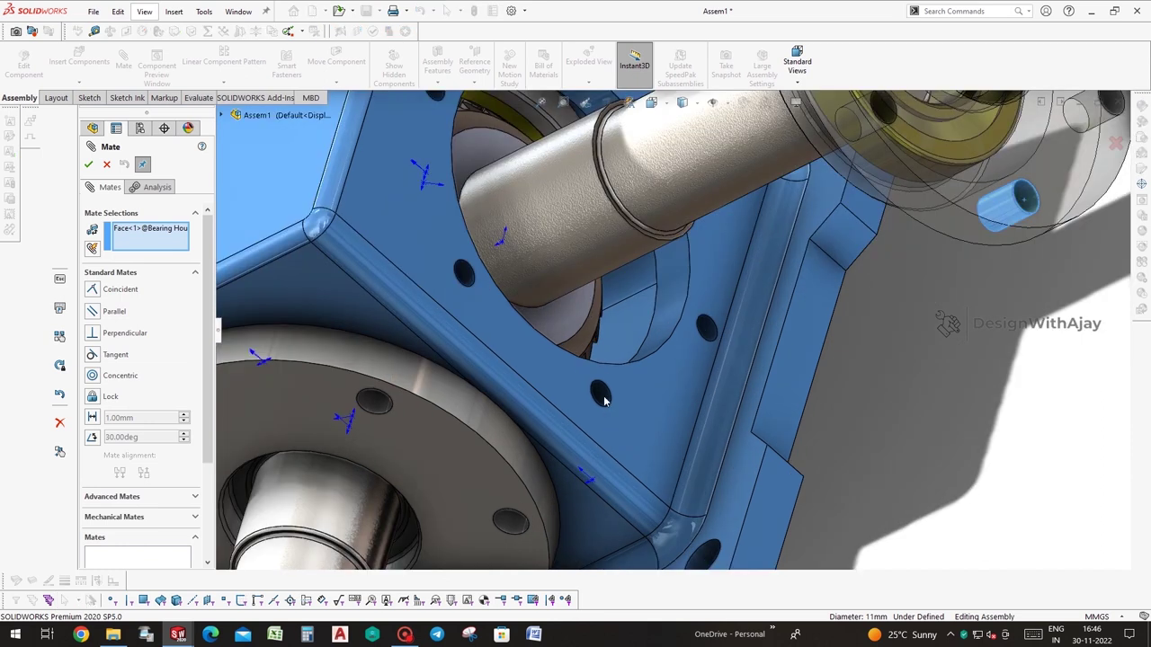
pyautogui.click(601, 395)
pyautogui.click(784, 415)
# Seat the bearing housing flange flush against the main housing face and close the Mate settings
pyautogui.moveTo(866, 367); pyautogui.dragTo(832, 282, button='middle')
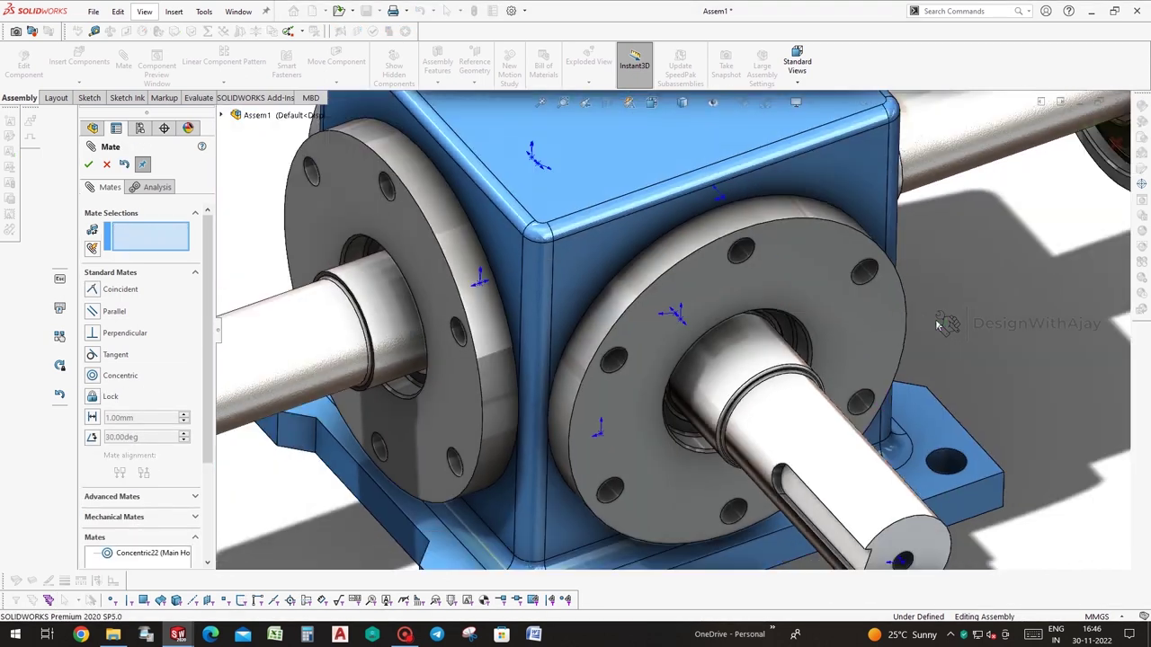
pyautogui.scroll(-3, 832, 281)
pyautogui.click(1045, 247)
pyautogui.moveTo(888, 318); pyautogui.dragTo(820, 365, button='middle')
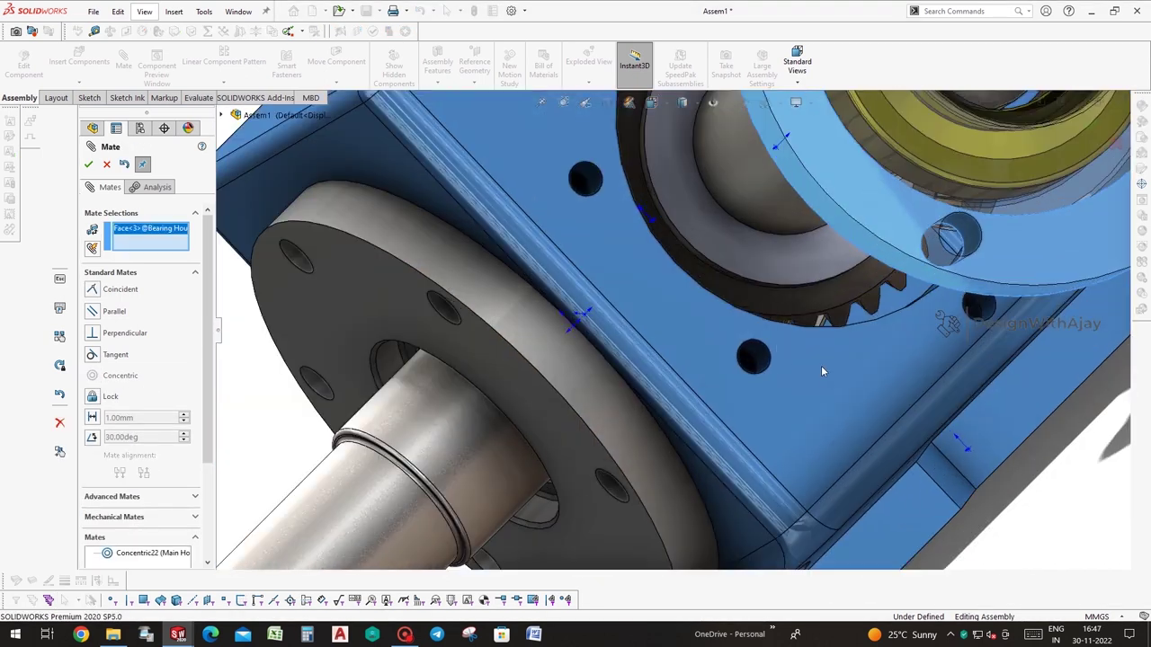
pyautogui.click(885, 385)
pyautogui.click(982, 395)
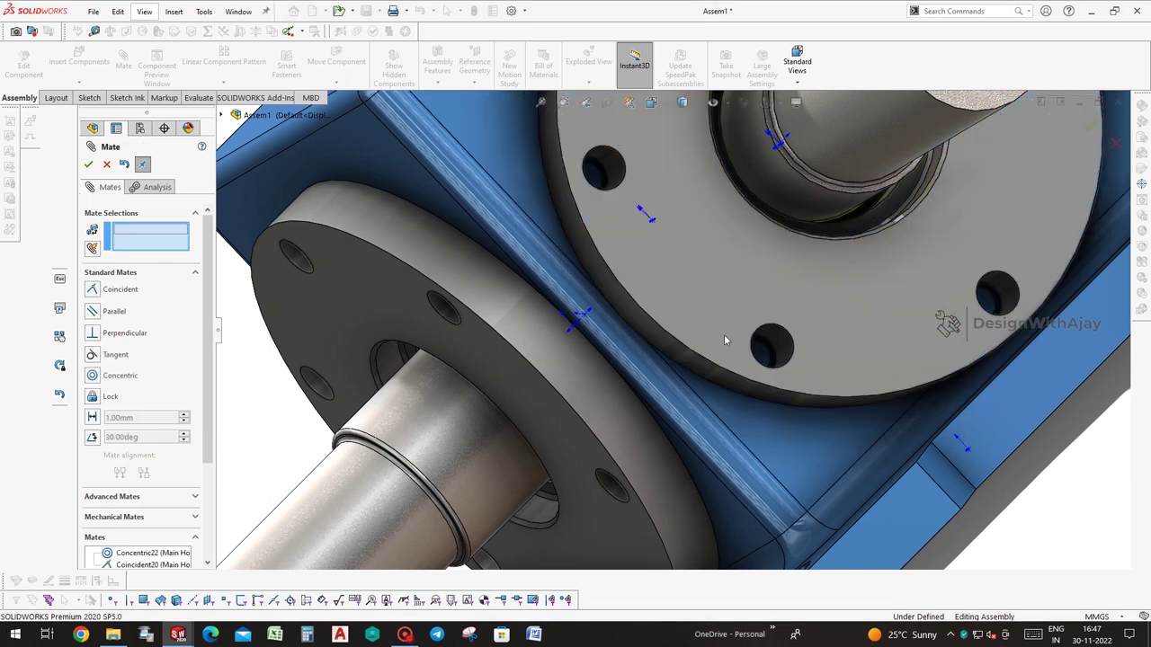
pyautogui.moveTo(723, 334); pyautogui.dragTo(1134, 139, button='middle')
pyautogui.click(1097, 131)
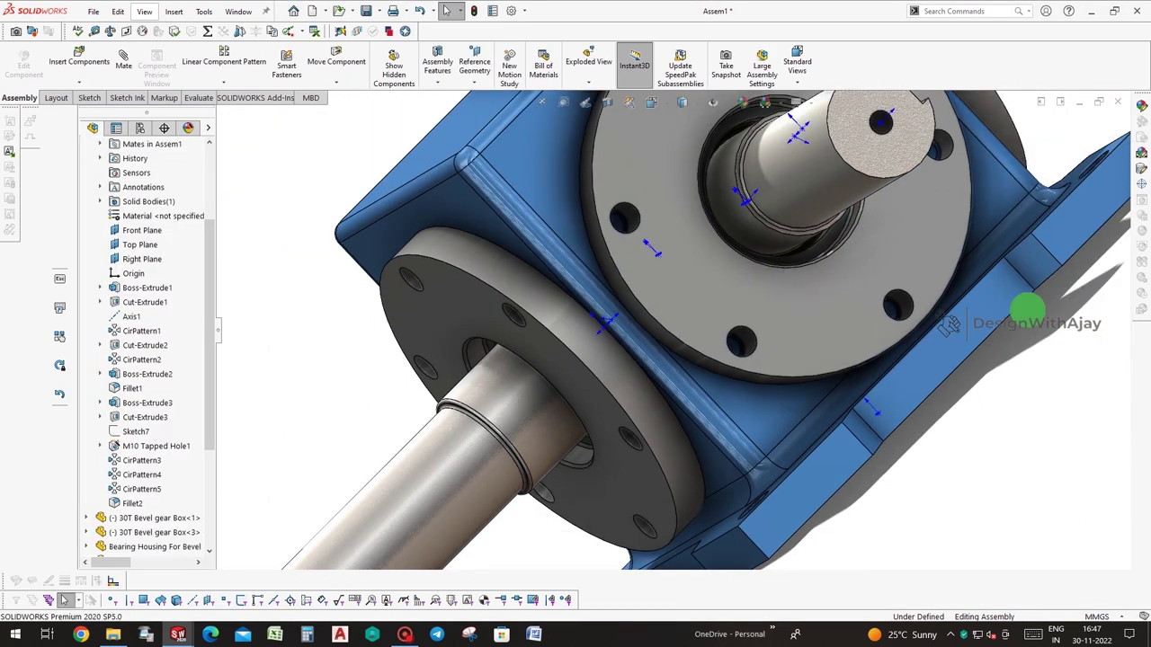
# Show the task pane through the 'task' command search and open the Design Library
pyautogui.moveTo(810, 359); pyautogui.dragTo(904, 312, button='middle')
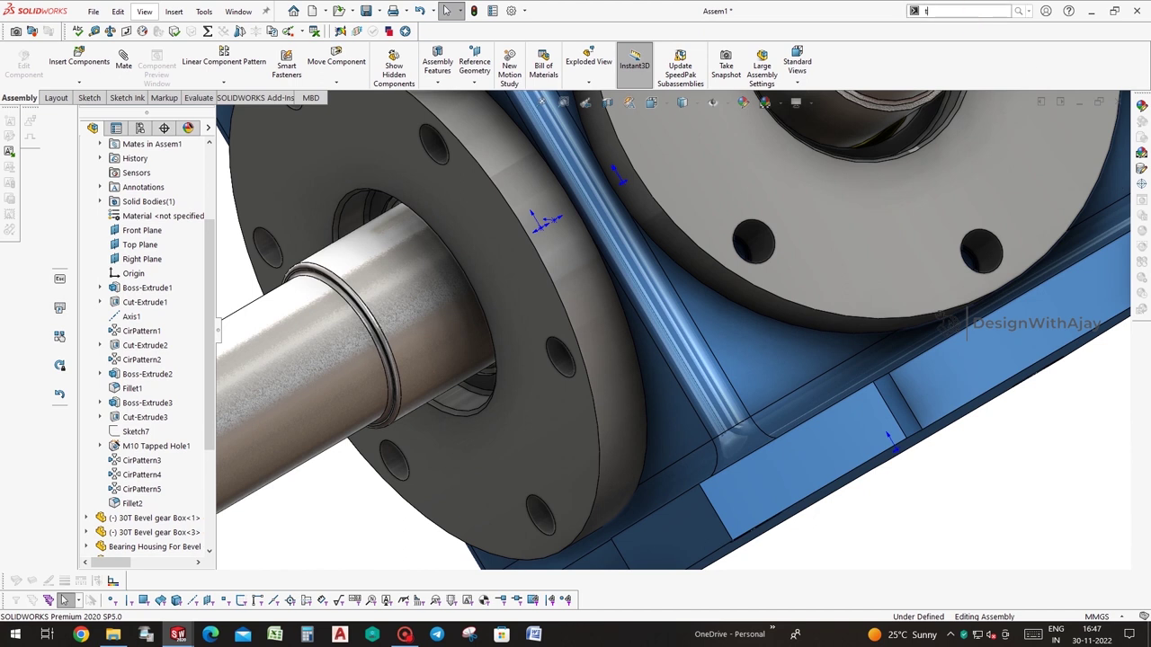
pyautogui.write('ool')
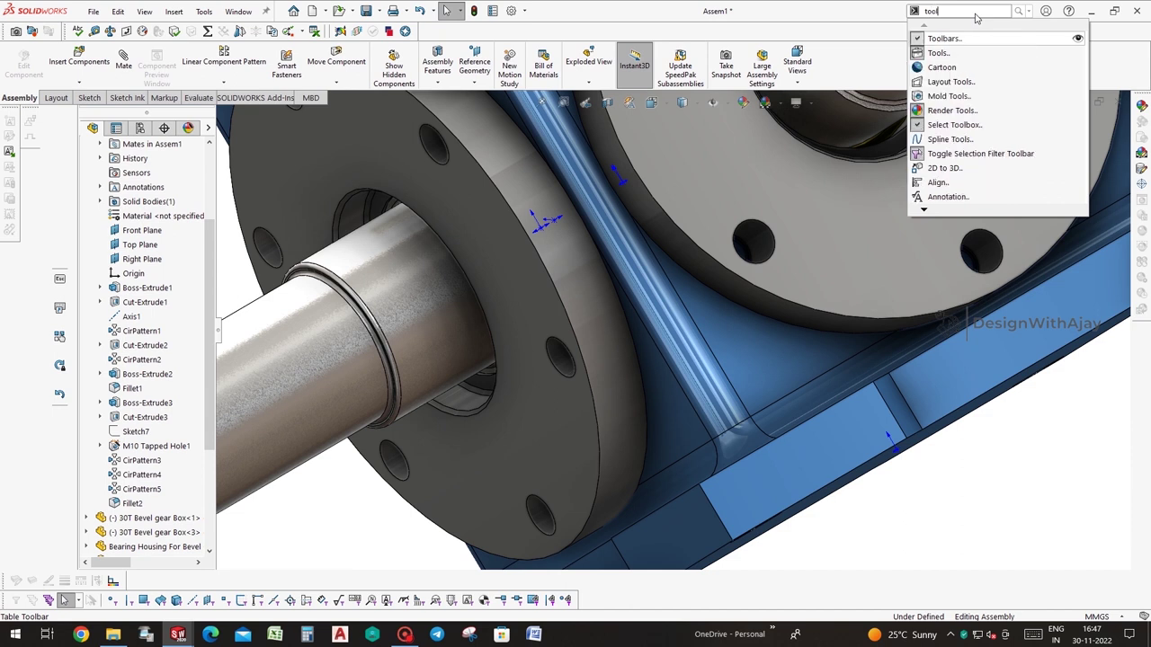
pyautogui.press('Escape')
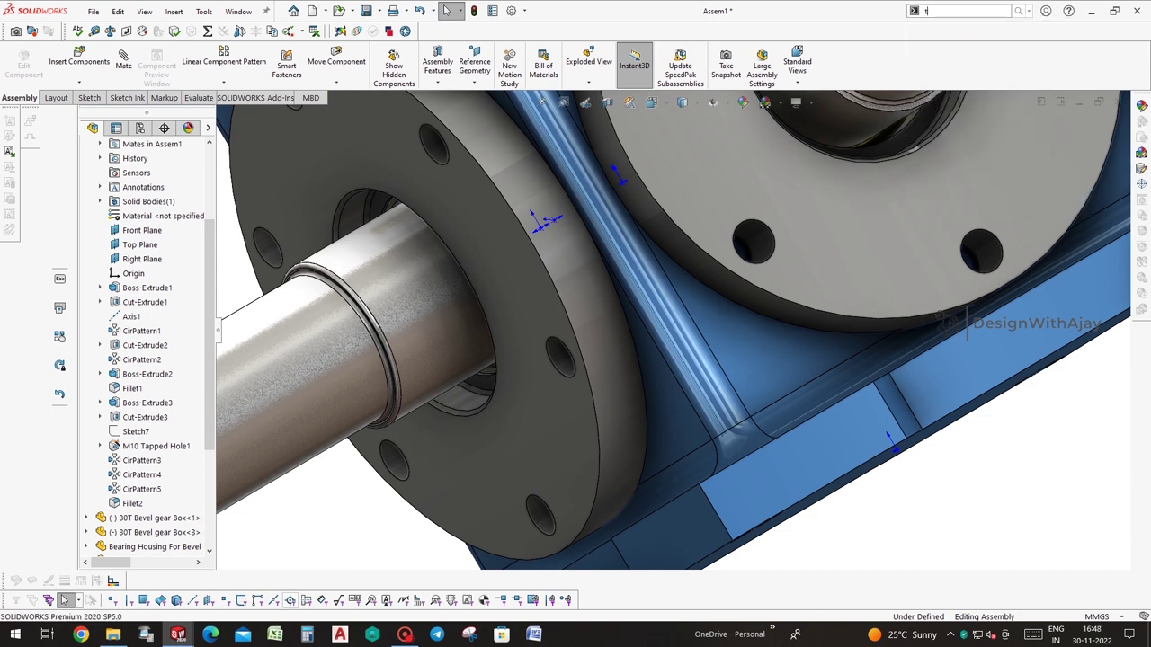
pyautogui.write('ask')
pyautogui.click(1019, 32)
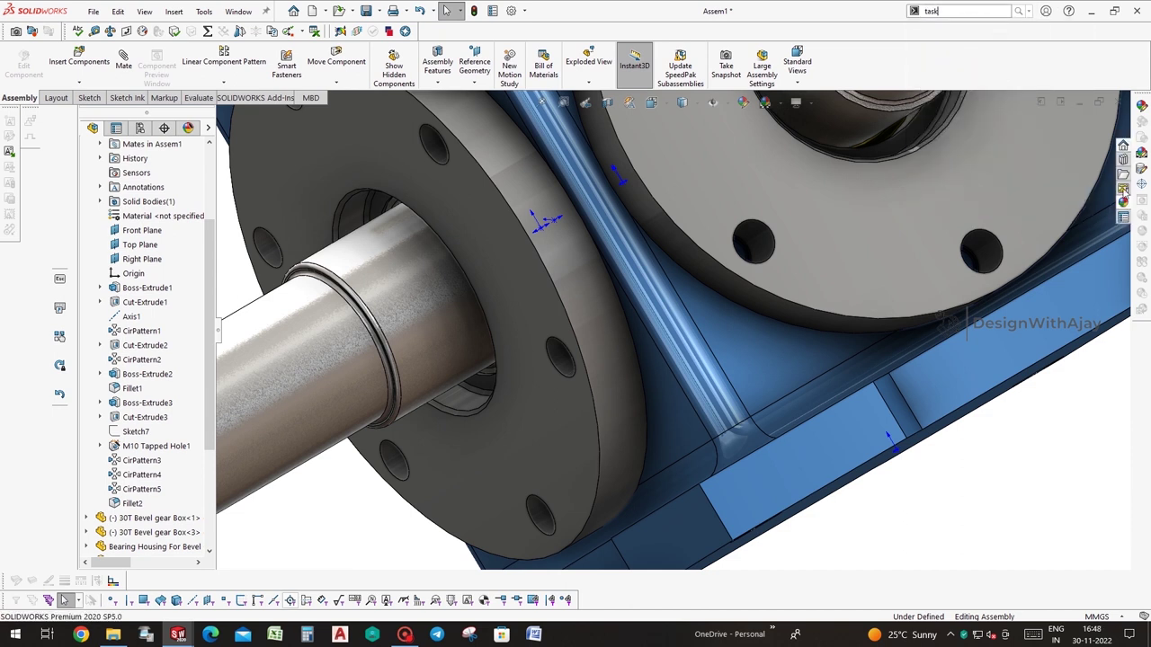
pyautogui.click(1122, 159)
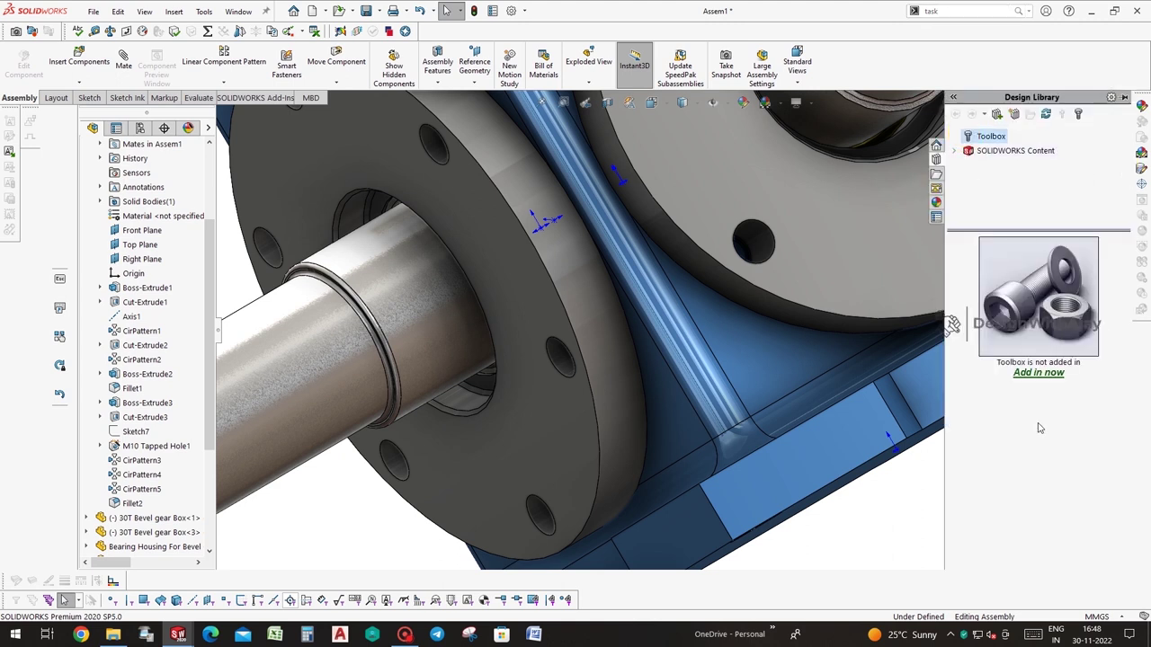
# Add in the Toolbox fastener library and open its ISO standard parts
pyautogui.click(1038, 374)
pyautogui.moveTo(1125, 407); pyautogui.dragTo(1122, 473)
pyautogui.doubleClick(1050, 440)
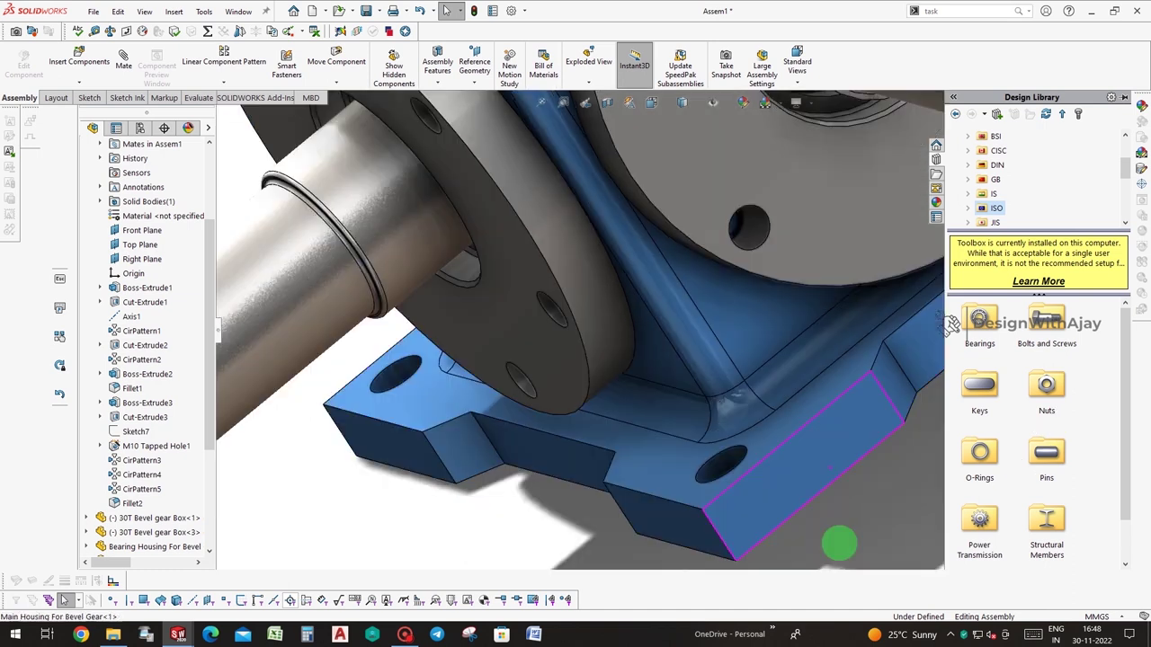
pyautogui.moveTo(875, 467); pyautogui.dragTo(932, 454, button='middle')
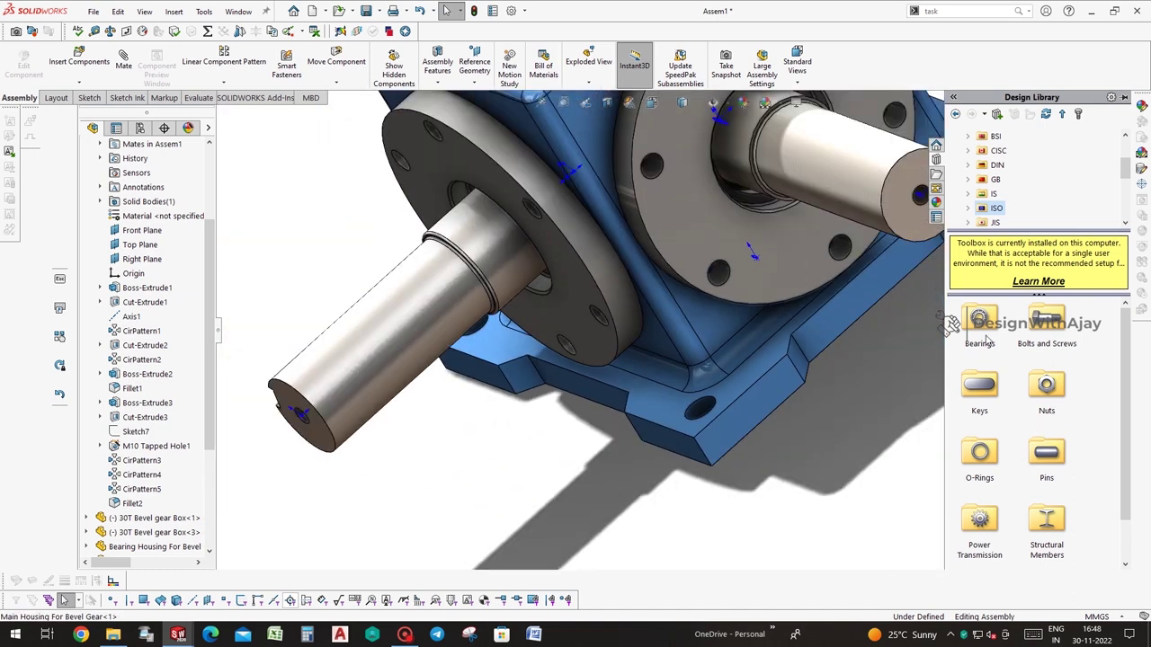
# Drag Hex Screw Grade AB ISO 8676 from Bolts and Screws > Hex Bolts and Screws into a flange bolt hole
pyautogui.doubleClick(1047, 324)
pyautogui.doubleClick(986, 418)
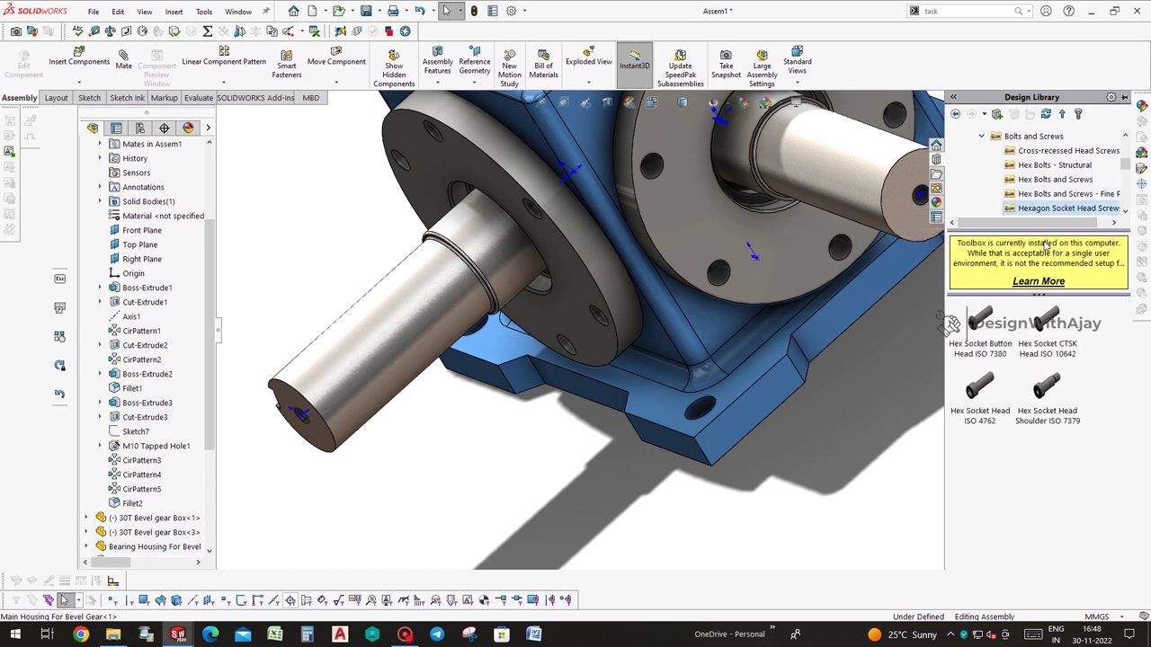
pyautogui.click(1041, 350)
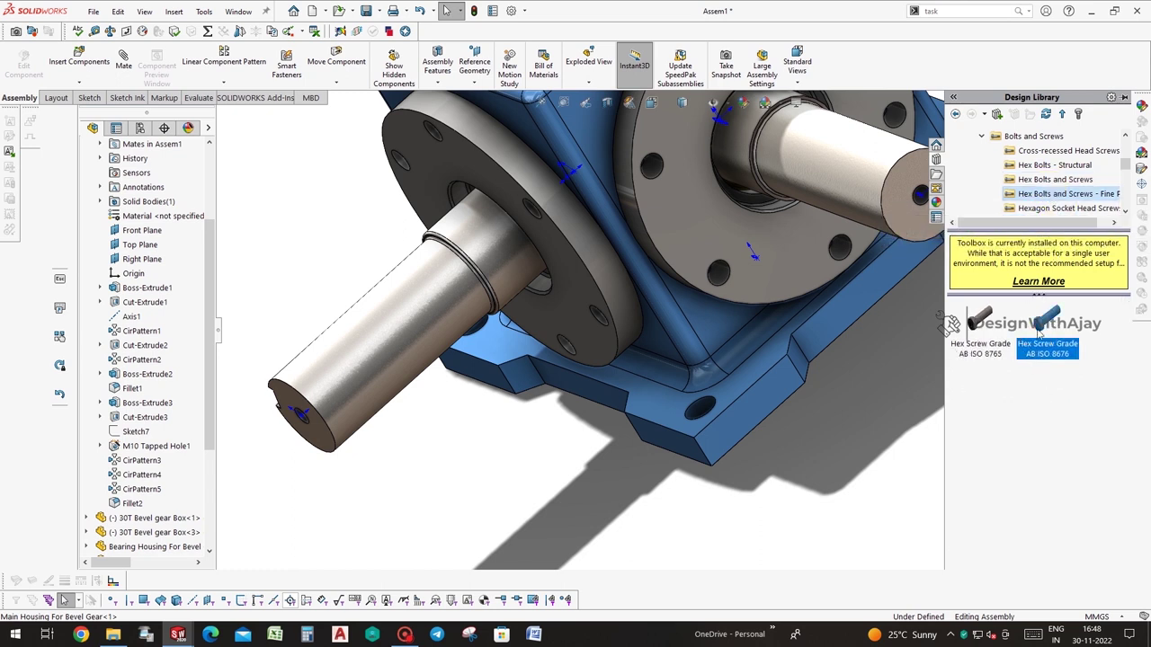
pyautogui.moveTo(1038, 331); pyautogui.dragTo(723, 265)
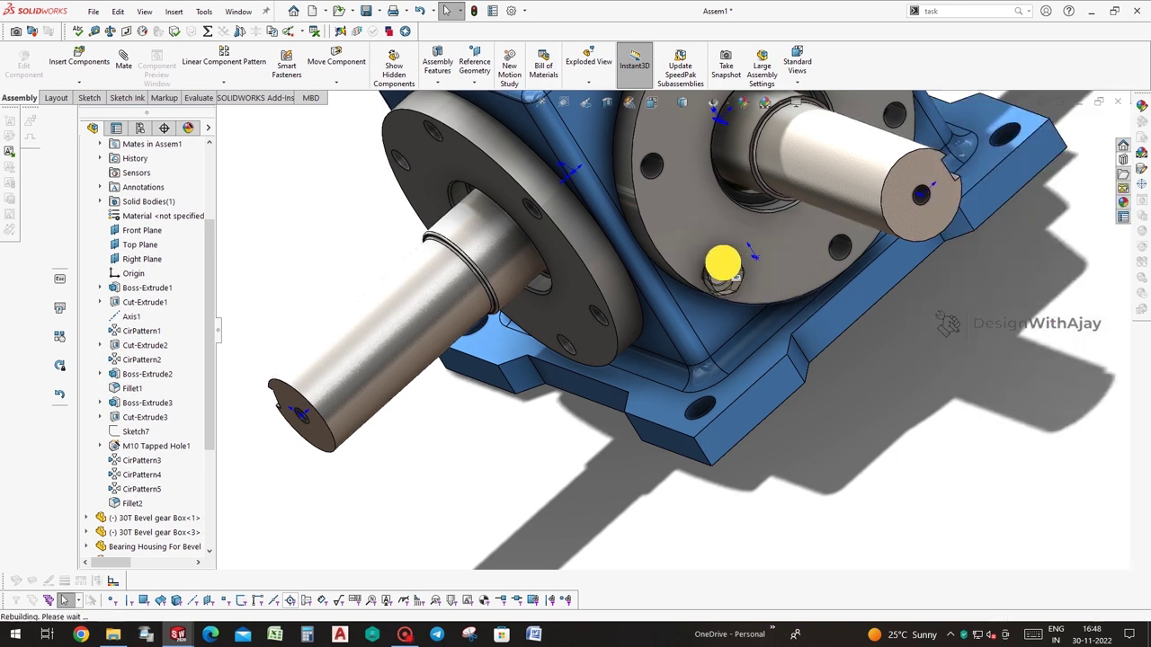
# Set the placed hex screw's size to M10x1.0 and accept the configuration
pyautogui.scroll(-5, 783, 301)
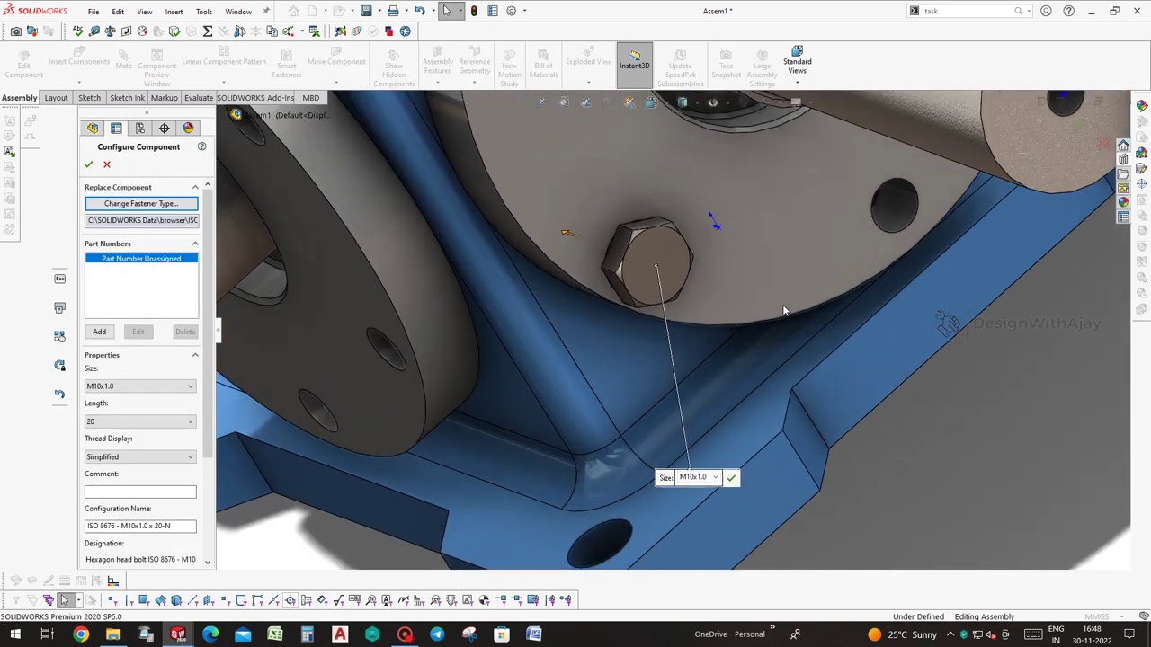
pyautogui.click(715, 477)
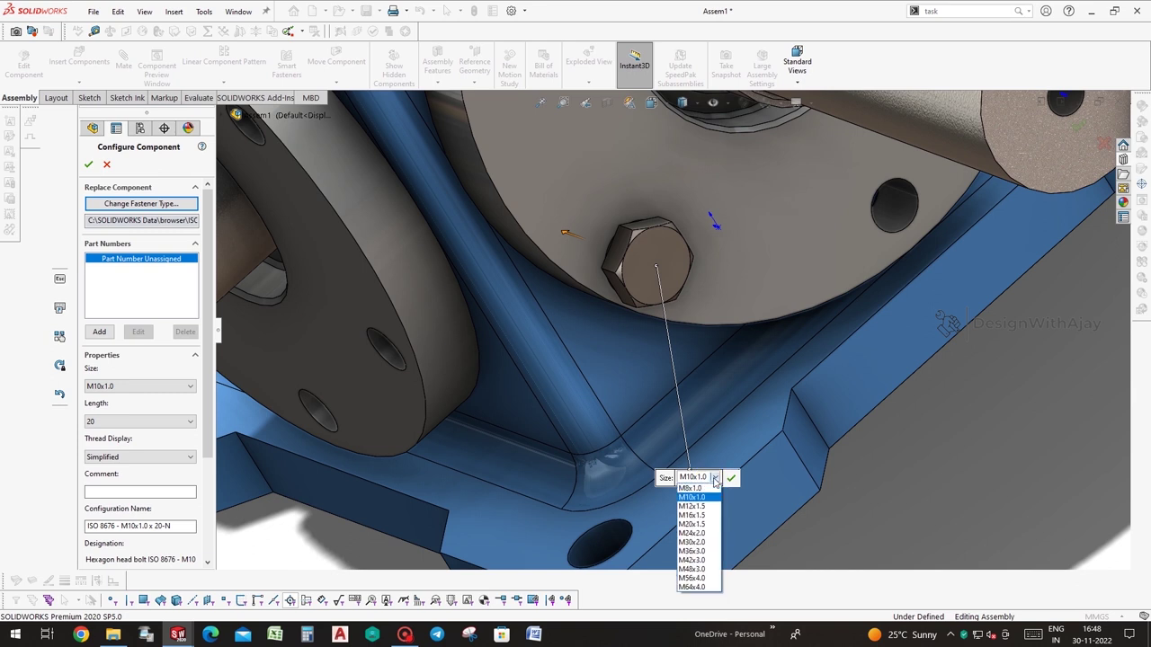
pyautogui.click(713, 495)
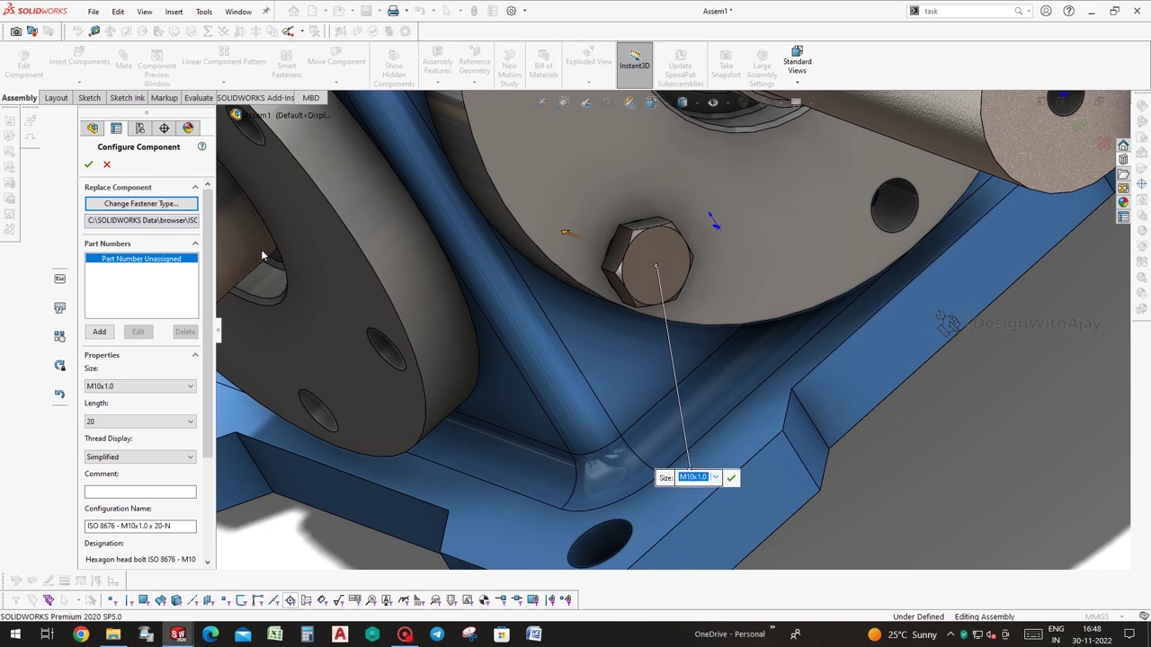
pyautogui.click(89, 165)
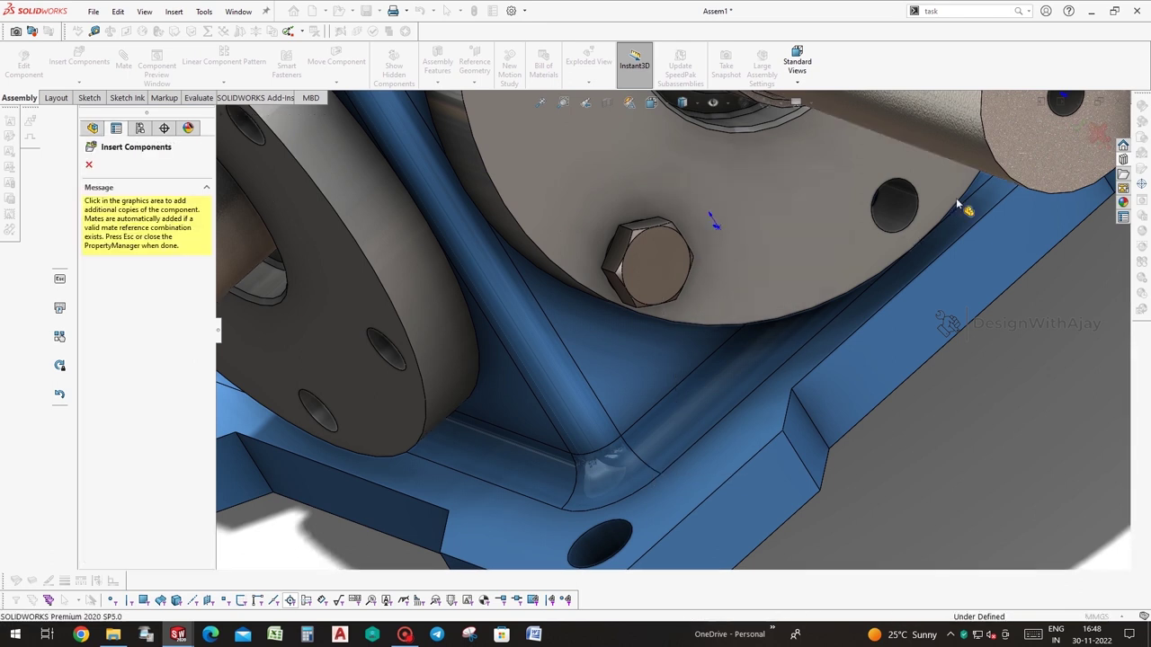
# Drop M10x1.0 hex screws into six holes on the first bearing-housing flanges
pyautogui.click(912, 184)
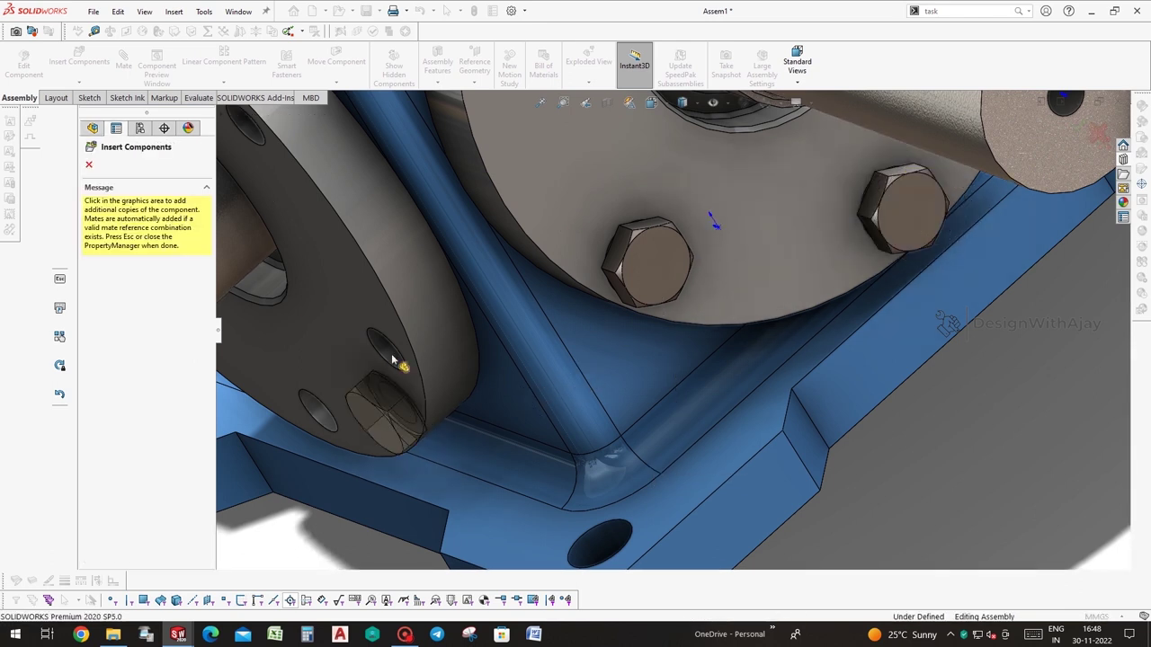
pyautogui.click(326, 398)
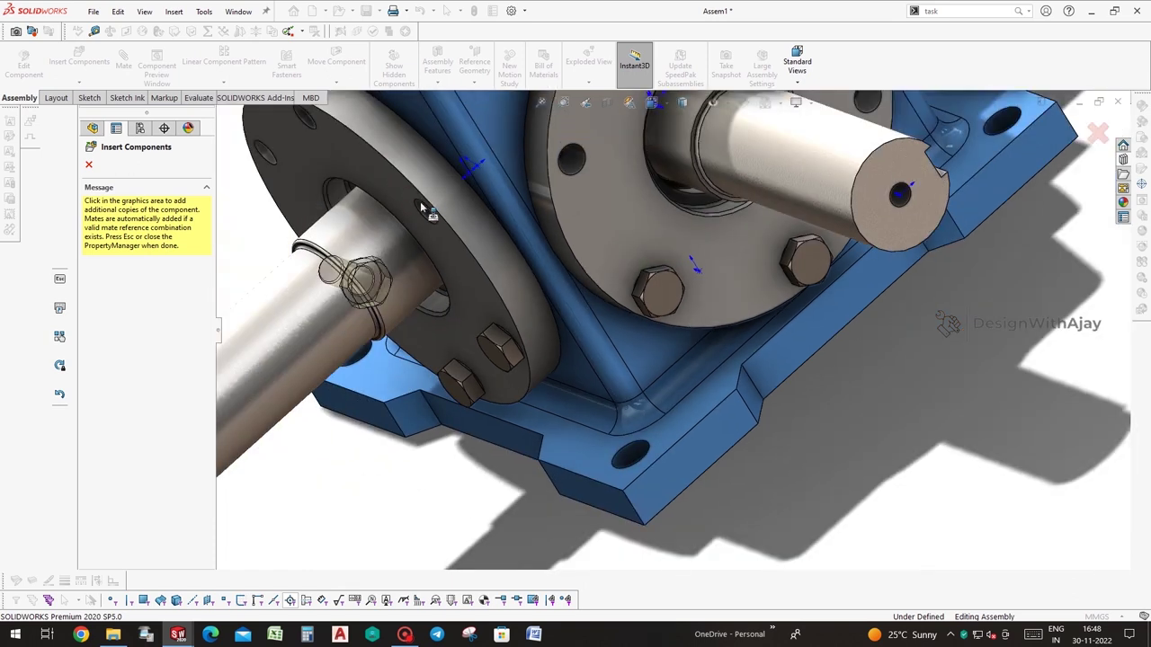
pyautogui.click(419, 201)
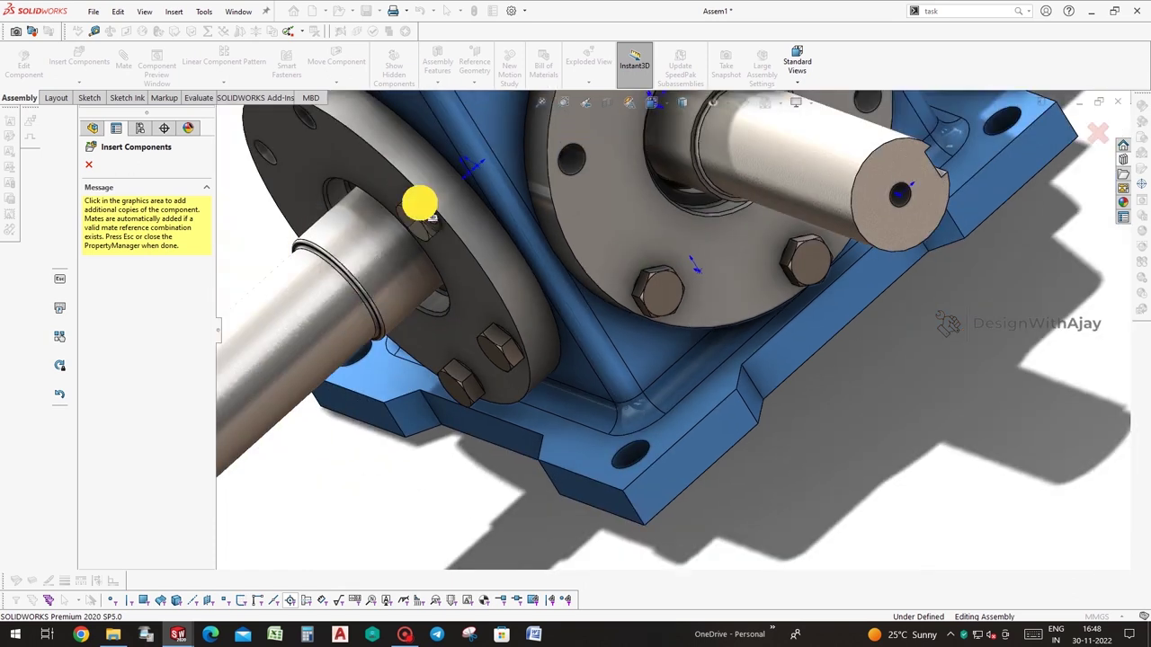
pyautogui.click(583, 149)
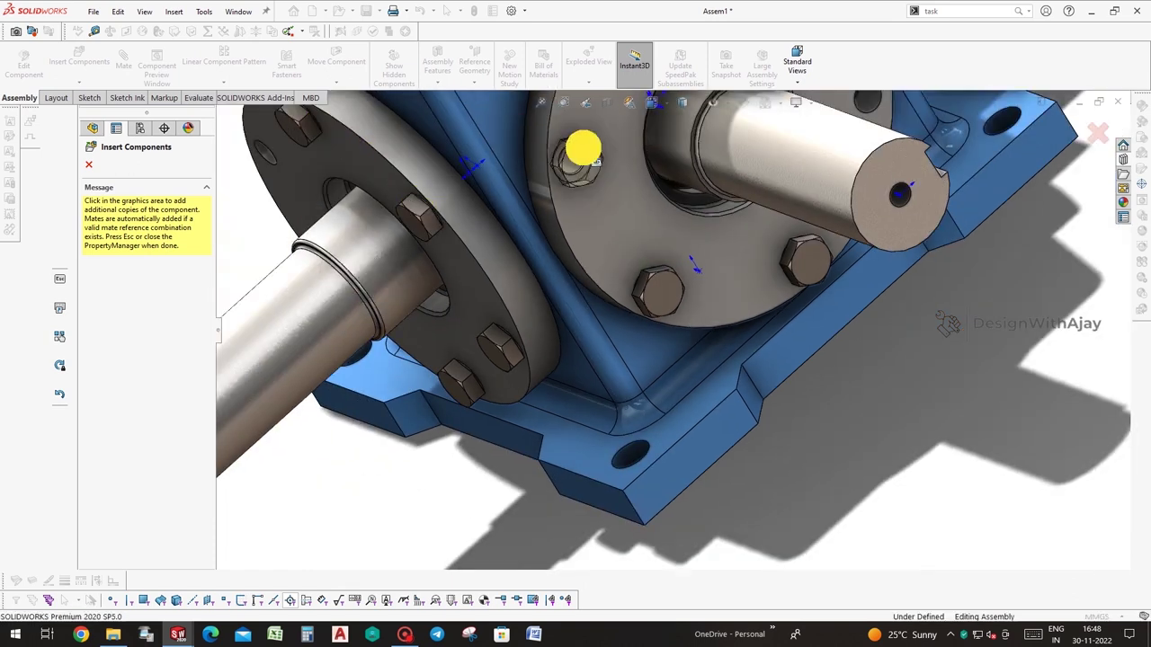
pyautogui.moveTo(791, 155); pyautogui.dragTo(743, 221, button='middle')
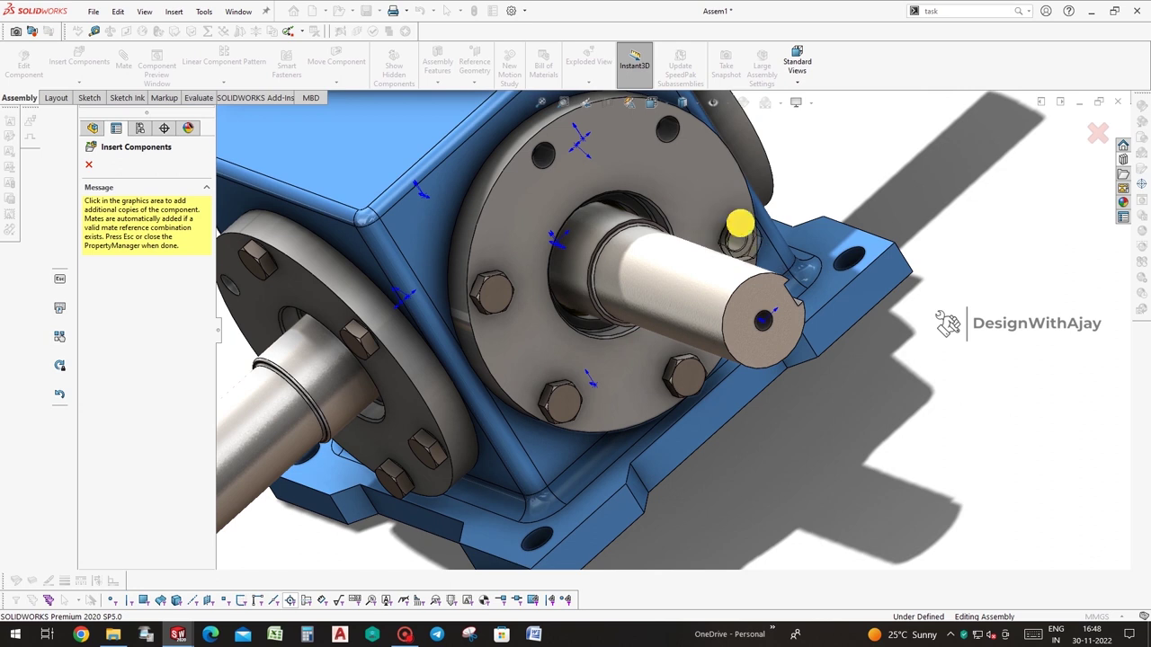
pyautogui.click(668, 116)
pyautogui.click(550, 148)
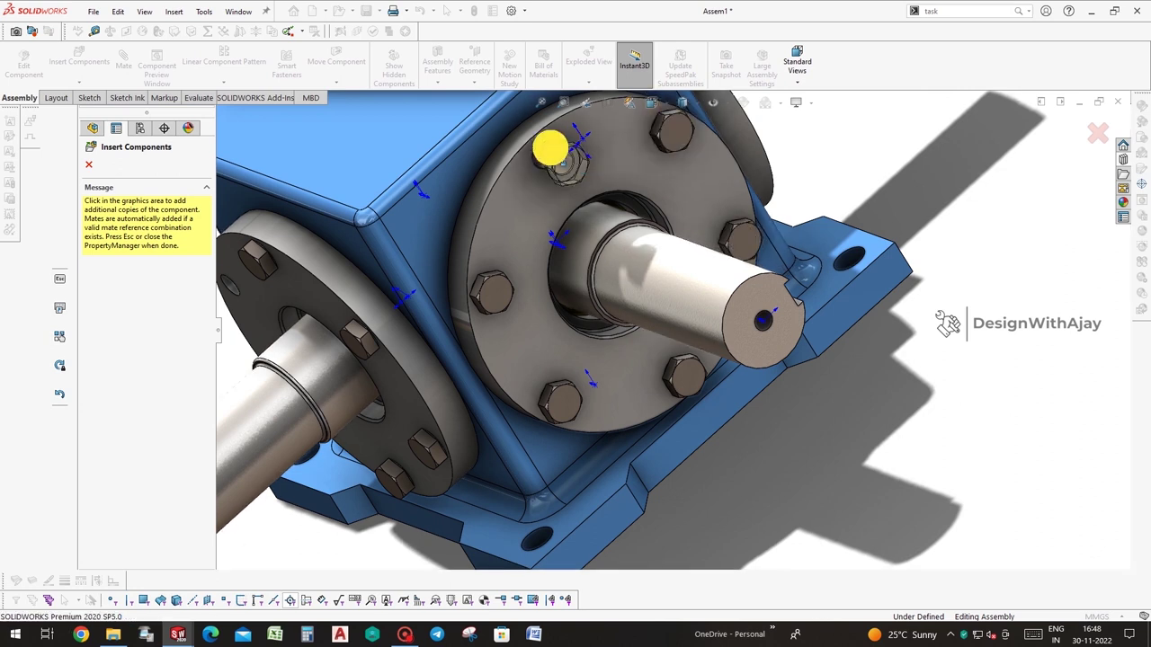
# Switch to an isometric view and bolt five more holes on the right and lower flanges
pyautogui.moveTo(543, 154); pyautogui.dragTo(479, 249, button='middle')
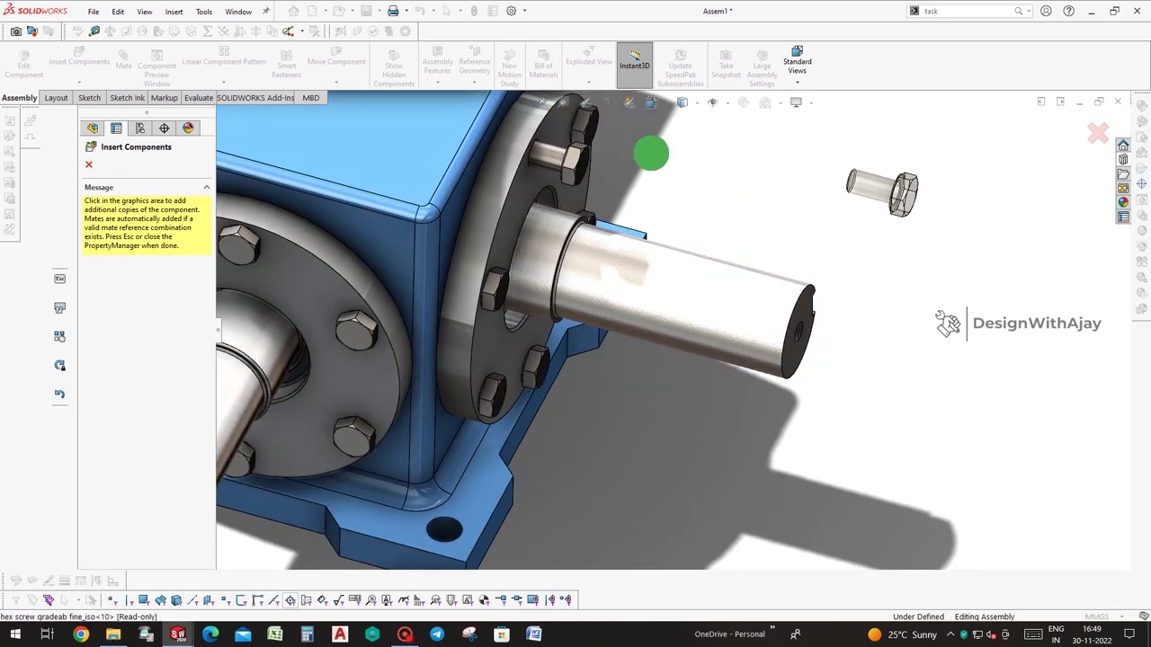
pyautogui.hotkey('ctrl', '7')
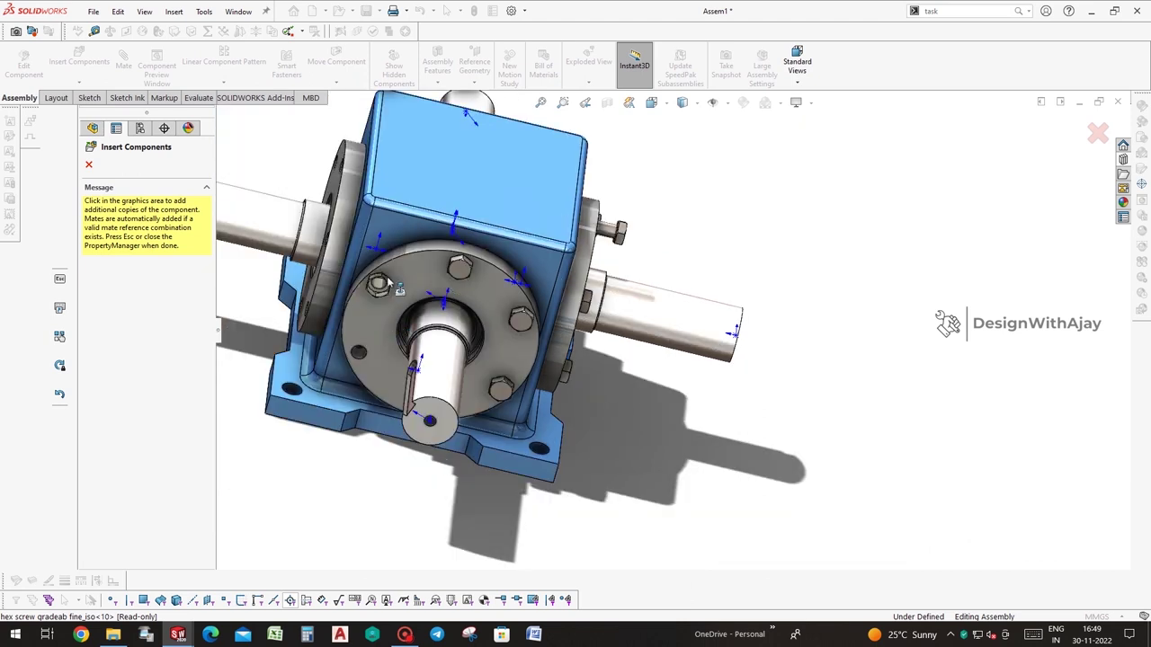
pyautogui.hotkey('ctrl', '7')
pyautogui.scroll(-2, 746, 241)
pyautogui.scroll(-2, 624, 344)
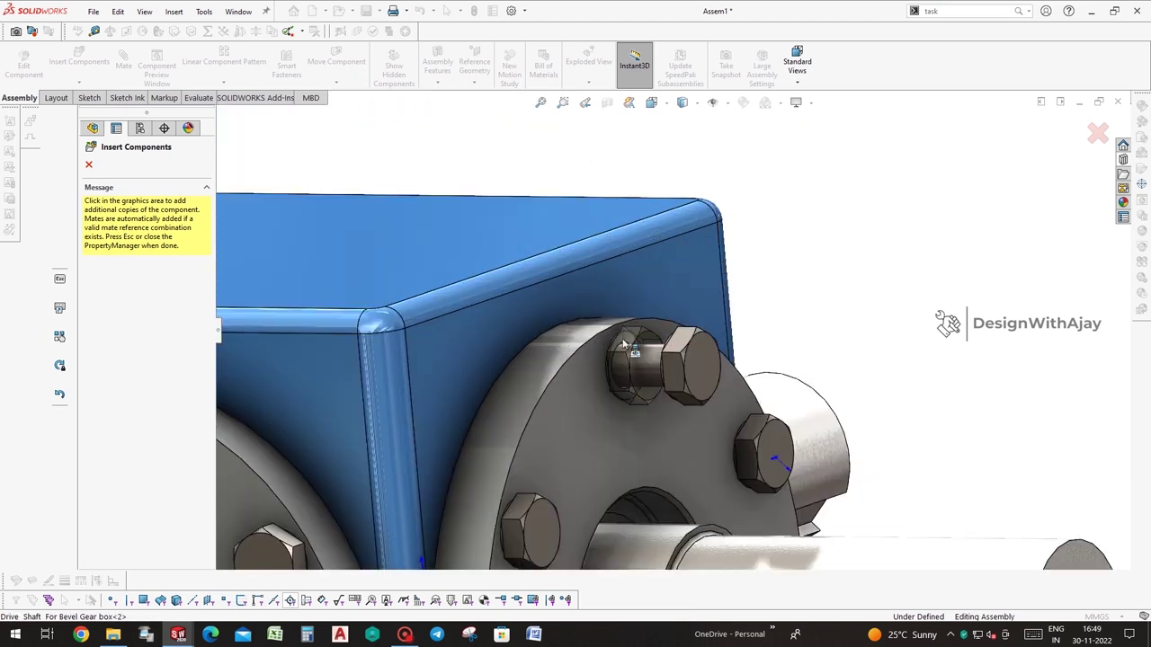
pyautogui.moveTo(1020, 253); pyautogui.dragTo(827, 321, button='middle')
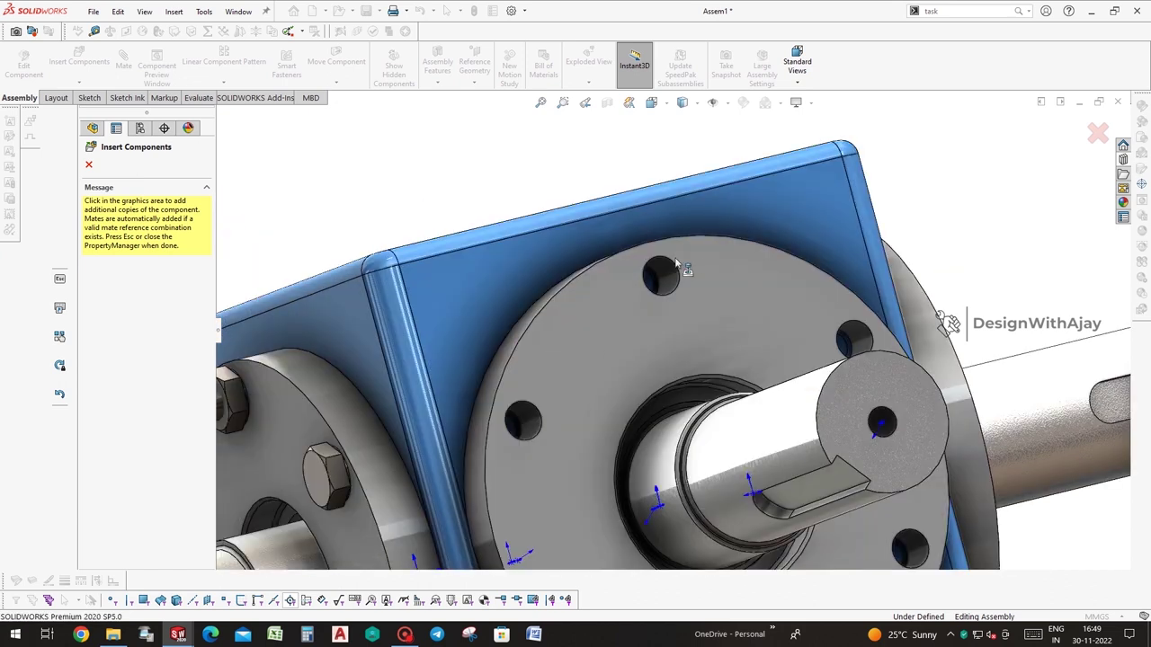
pyautogui.click(688, 272)
pyautogui.click(863, 328)
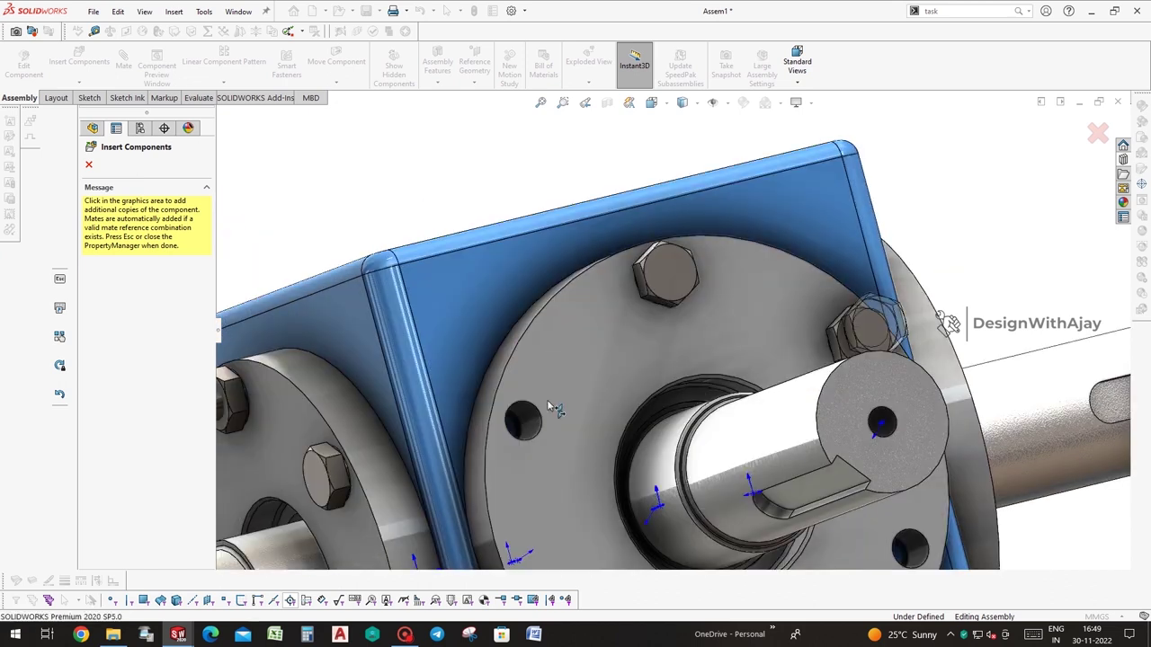
pyautogui.click(536, 406)
pyautogui.scroll(3, 602, 450)
pyautogui.scroll(-1, 602, 490)
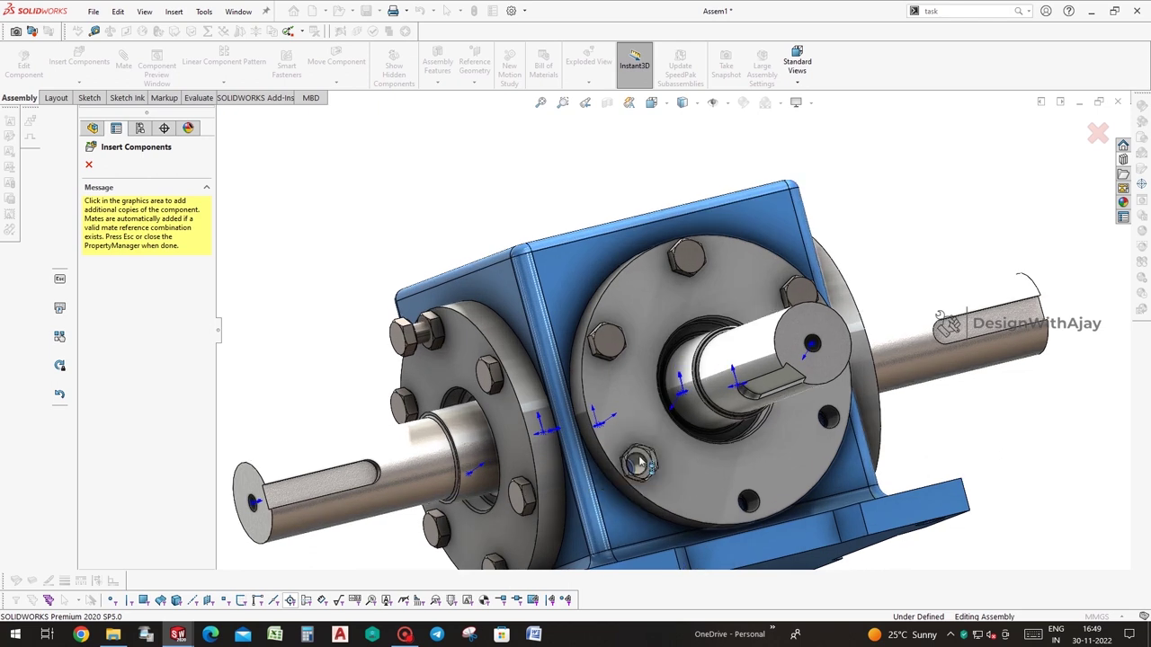
pyautogui.click(816, 500)
pyautogui.click(795, 482)
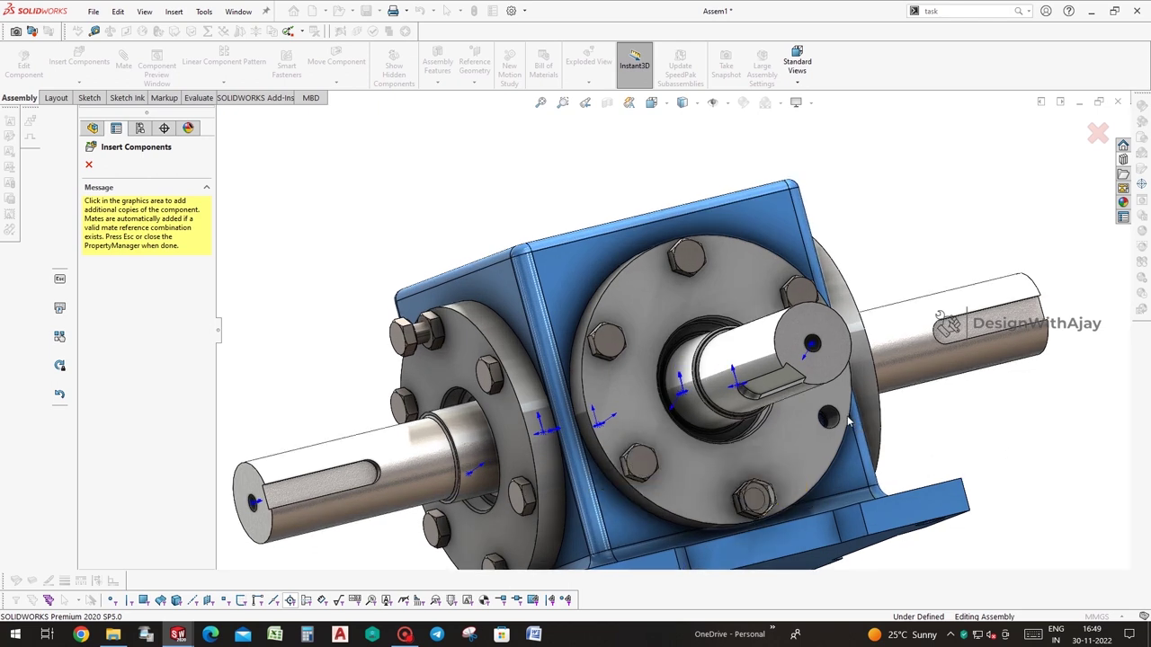
# Bolt the three holes on the remaining flange and end screw placement
pyautogui.moveTo(902, 402); pyautogui.dragTo(954, 170, button='middle')
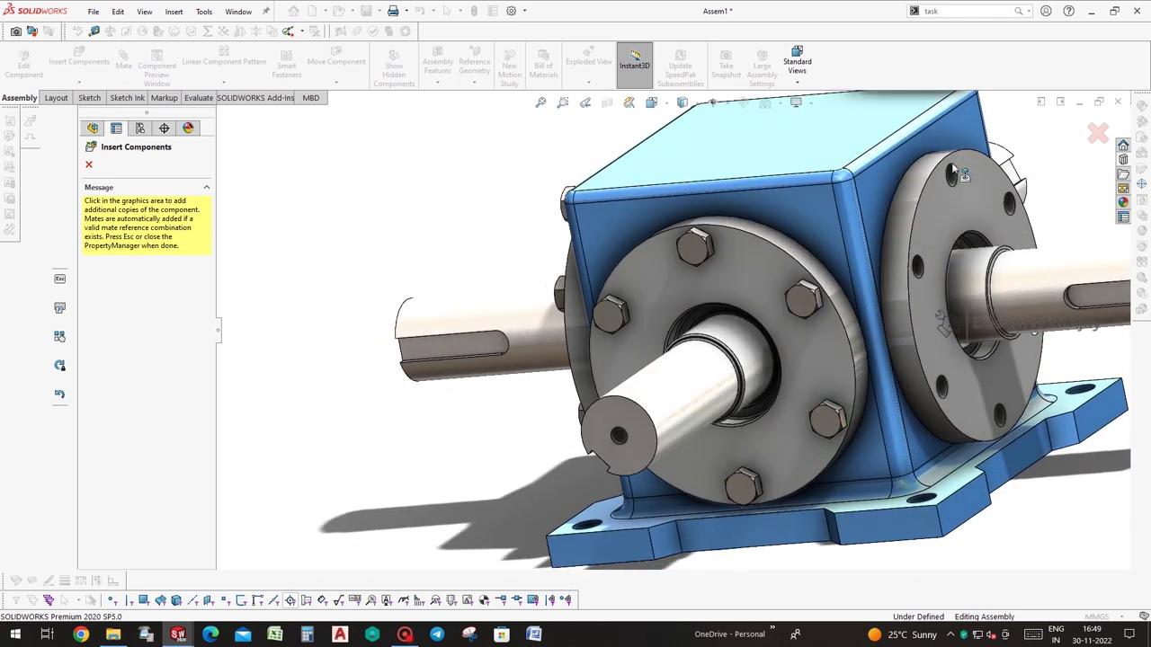
pyautogui.click(962, 169)
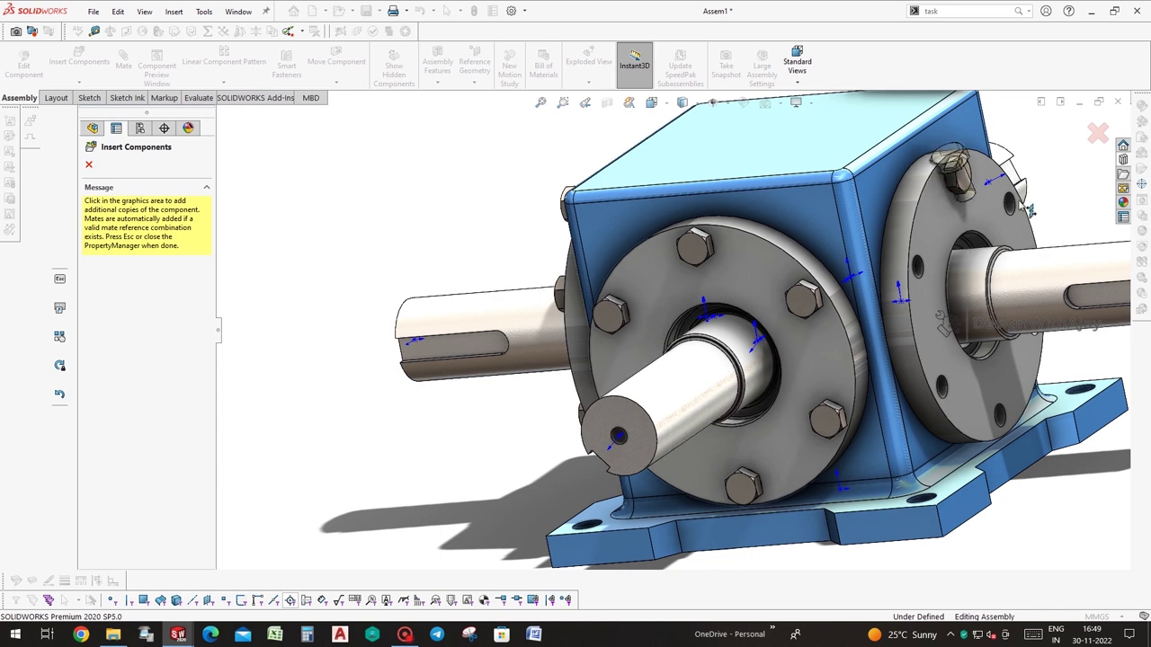
pyautogui.click(926, 270)
pyautogui.click(950, 392)
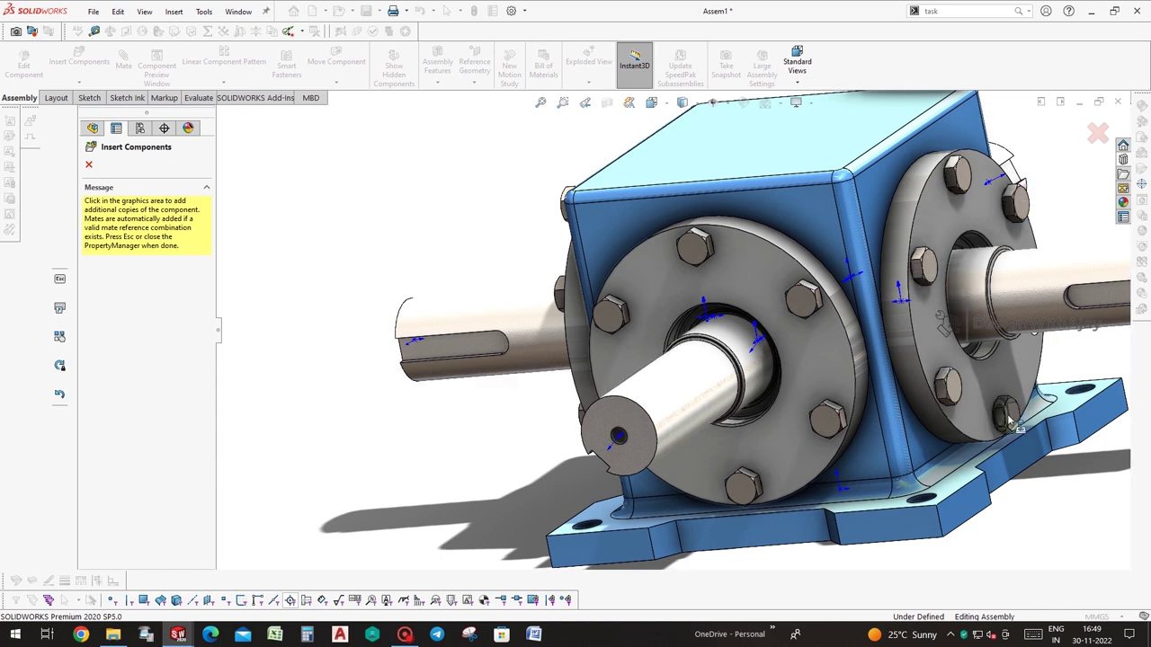
pyautogui.moveTo(1007, 413); pyautogui.dragTo(1061, 334, button='middle')
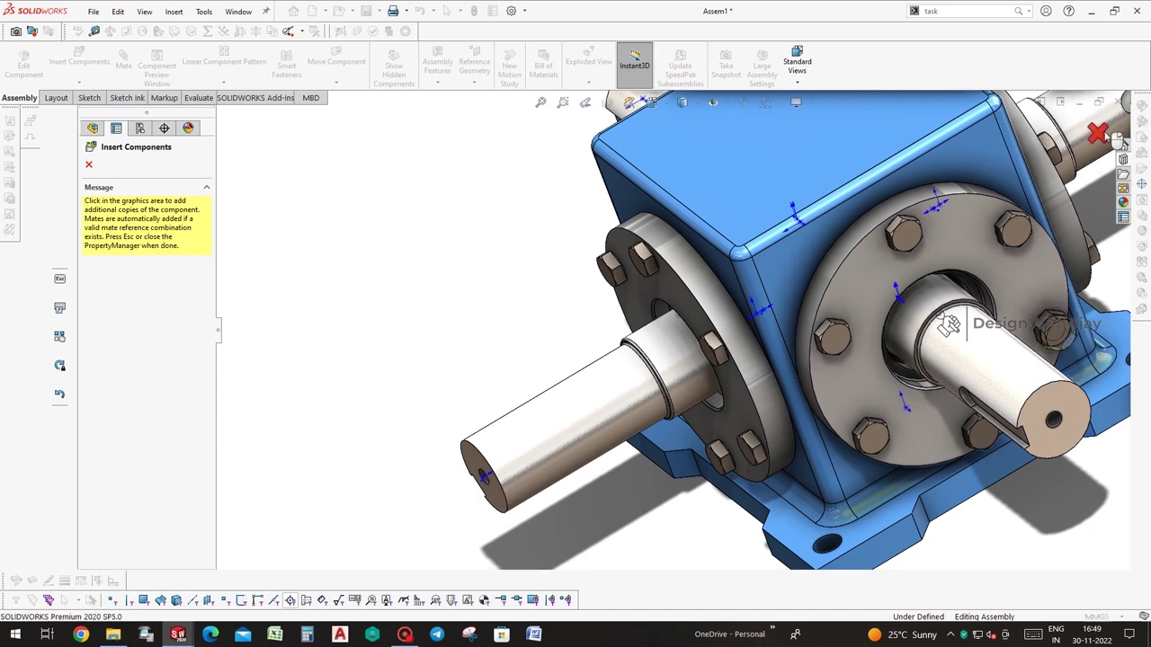
pyautogui.press('Escape')
# Insert the Oil Seal For Bevel Gear box part, rotated about Y, at the left shaft
pyautogui.click(78, 54)
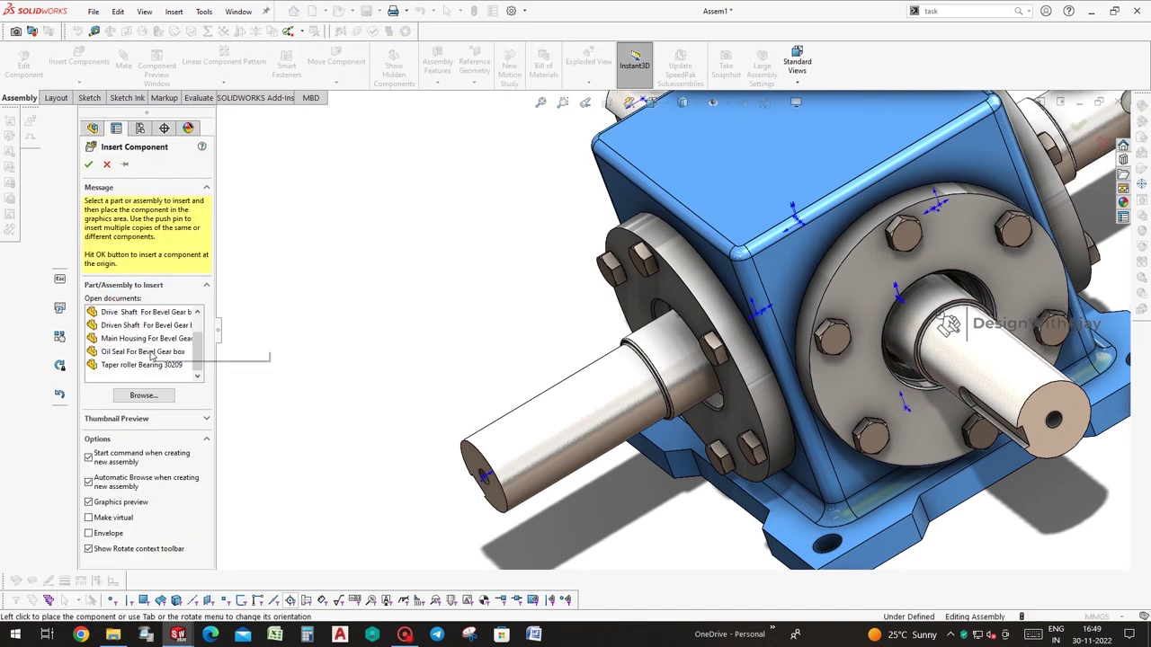
pyautogui.click(144, 352)
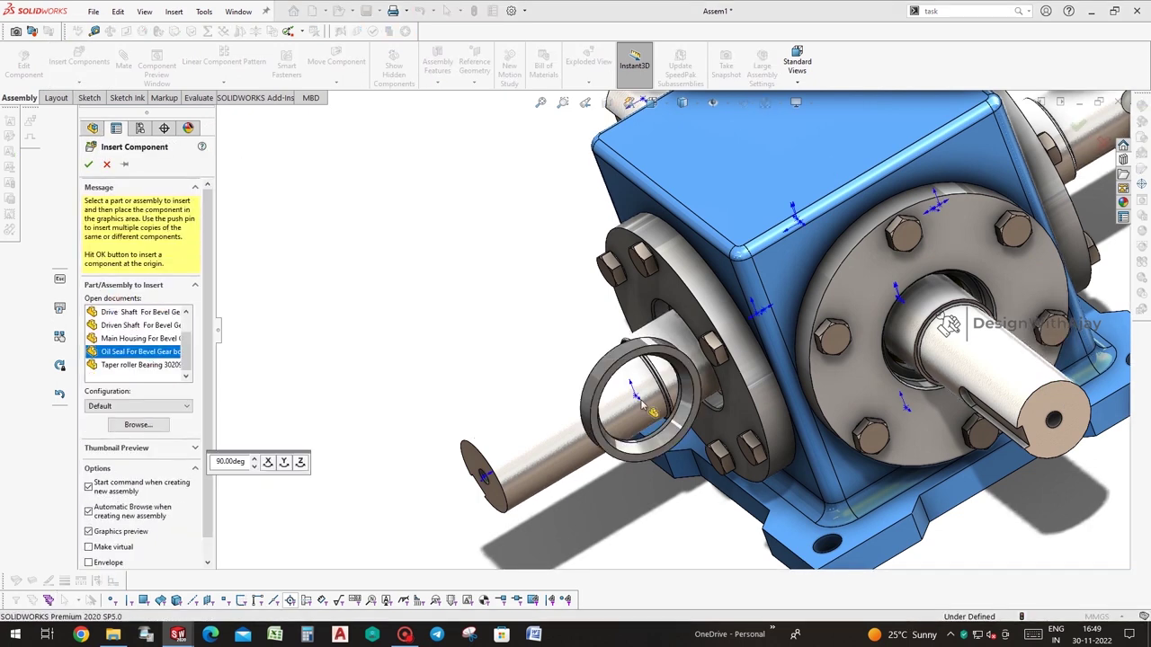
pyautogui.click(284, 462)
pyautogui.click(284, 462)
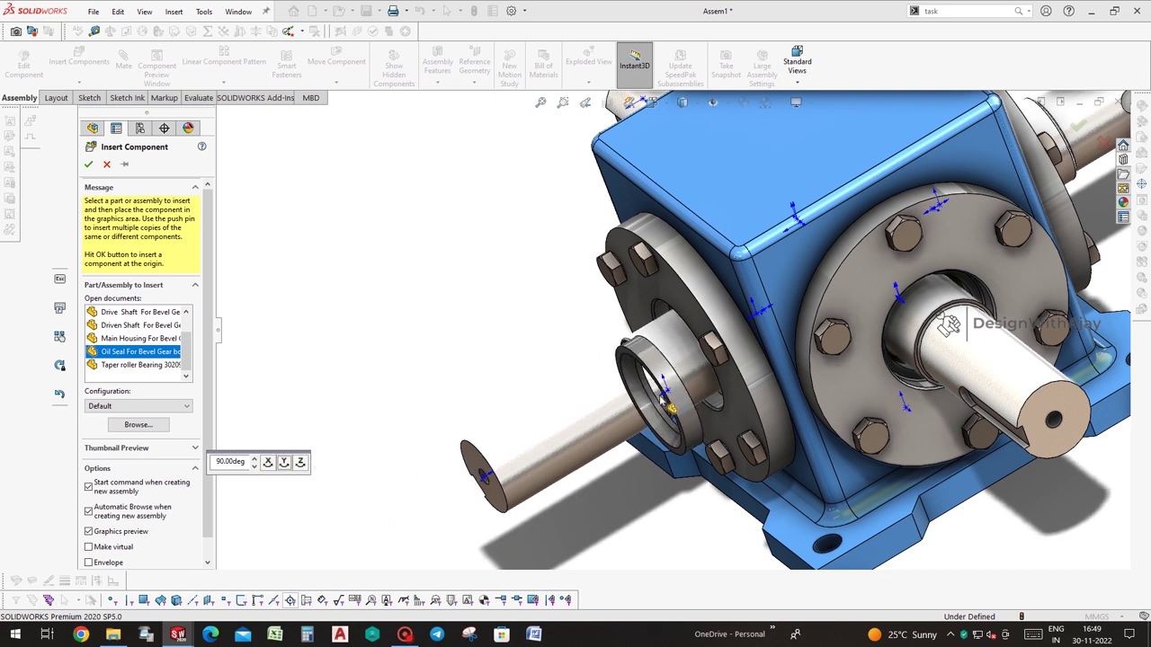
pyautogui.click(650, 385)
# Place oil seals at the upper-right, front and upper-left shafts, then select a shaft's circular edge
pyautogui.moveTo(985, 189); pyautogui.dragTo(950, 323, button='middle')
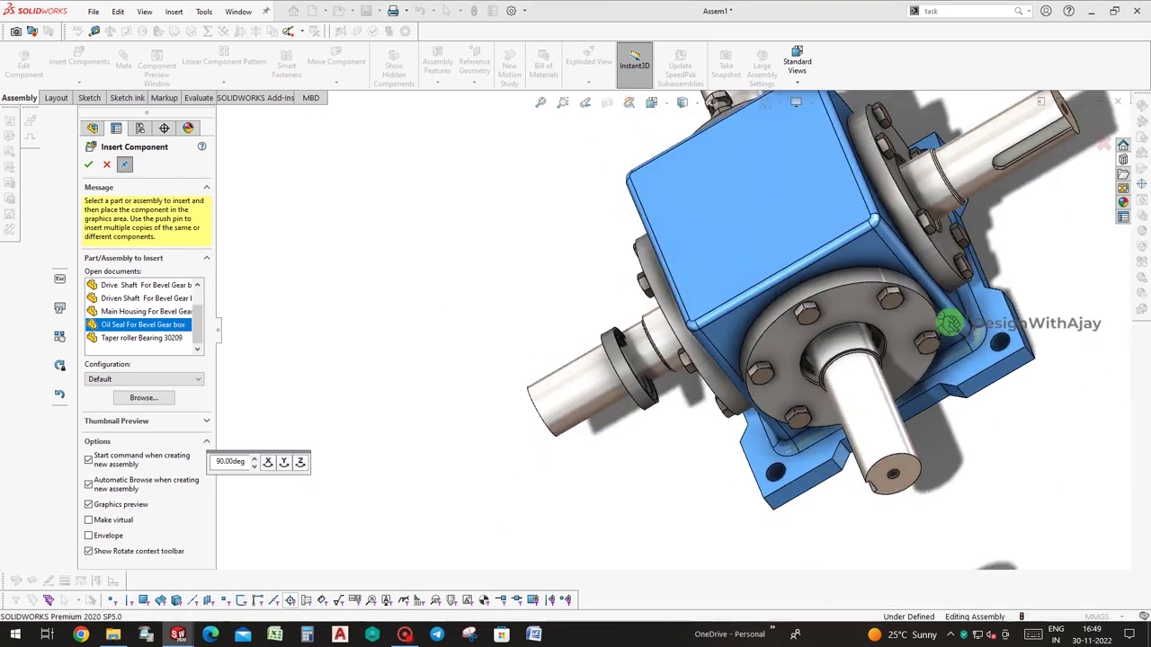
pyautogui.click(289, 461)
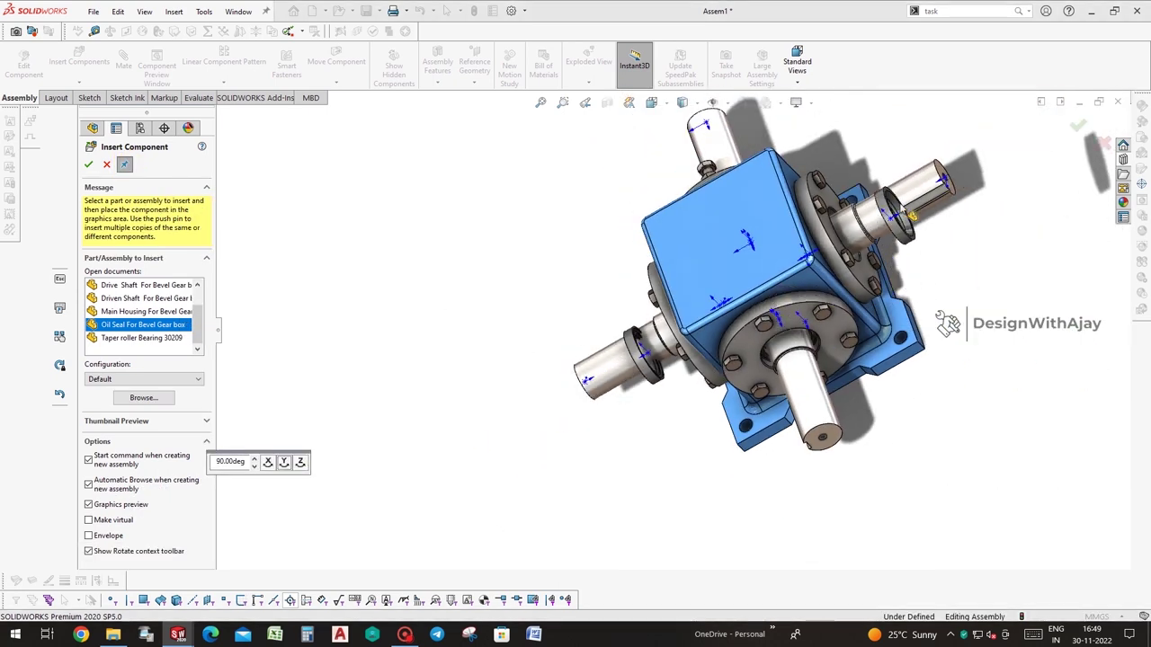
pyautogui.click(899, 197)
pyautogui.moveTo(886, 411); pyautogui.dragTo(890, 415, button='middle')
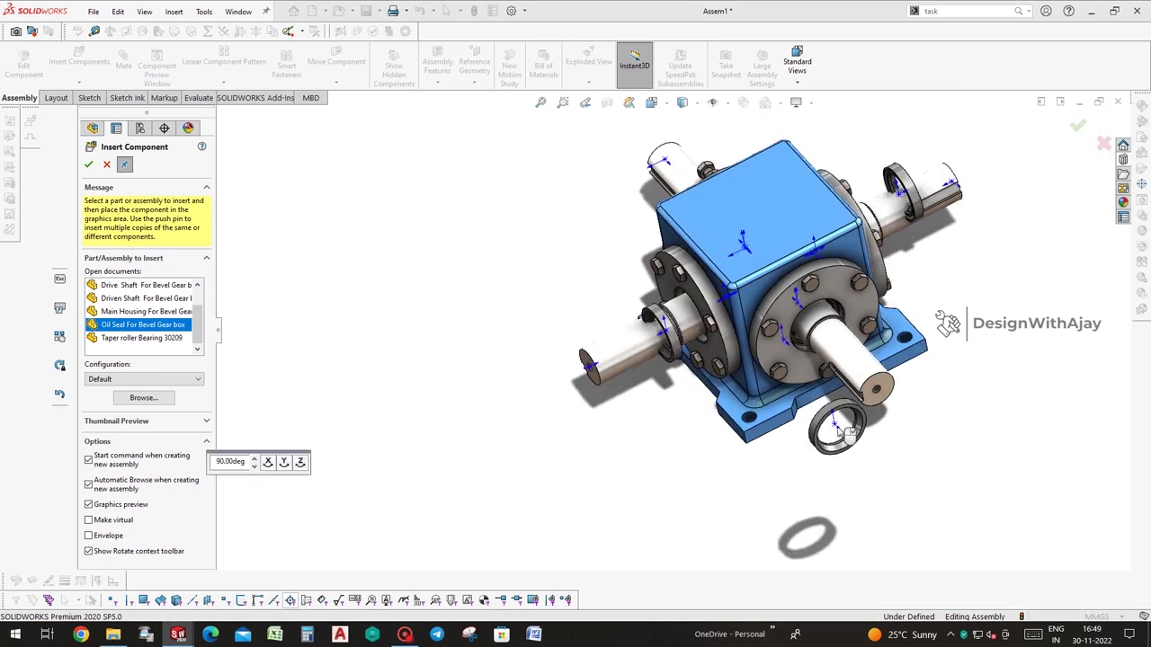
pyautogui.click(881, 409)
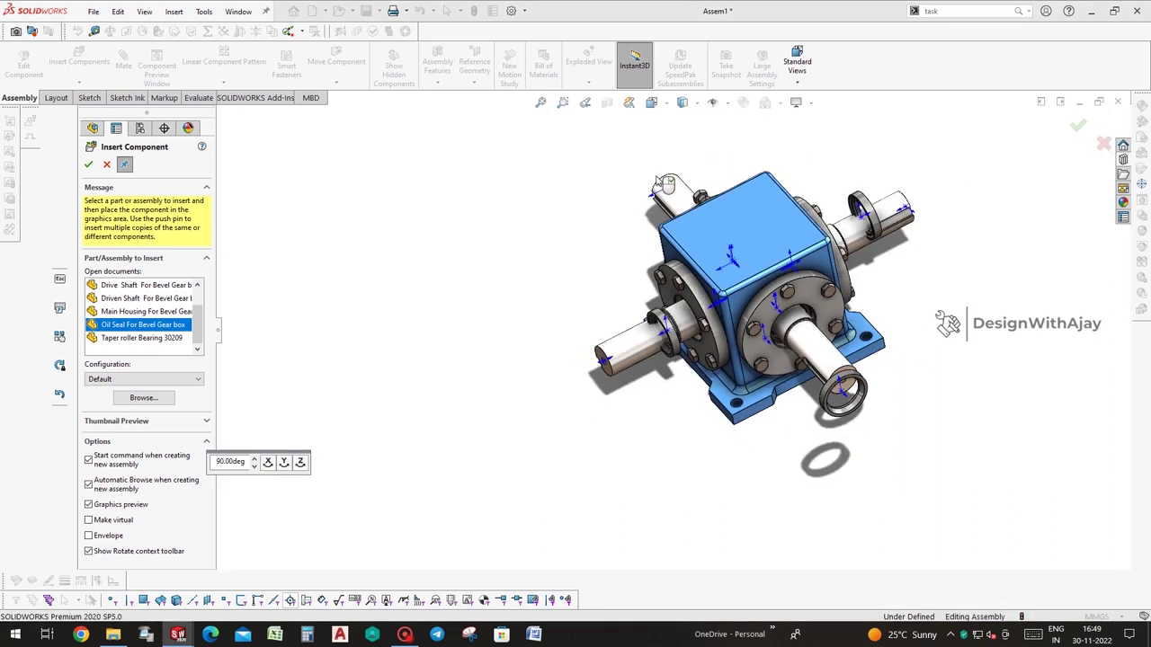
pyautogui.scroll(2, 467, 359)
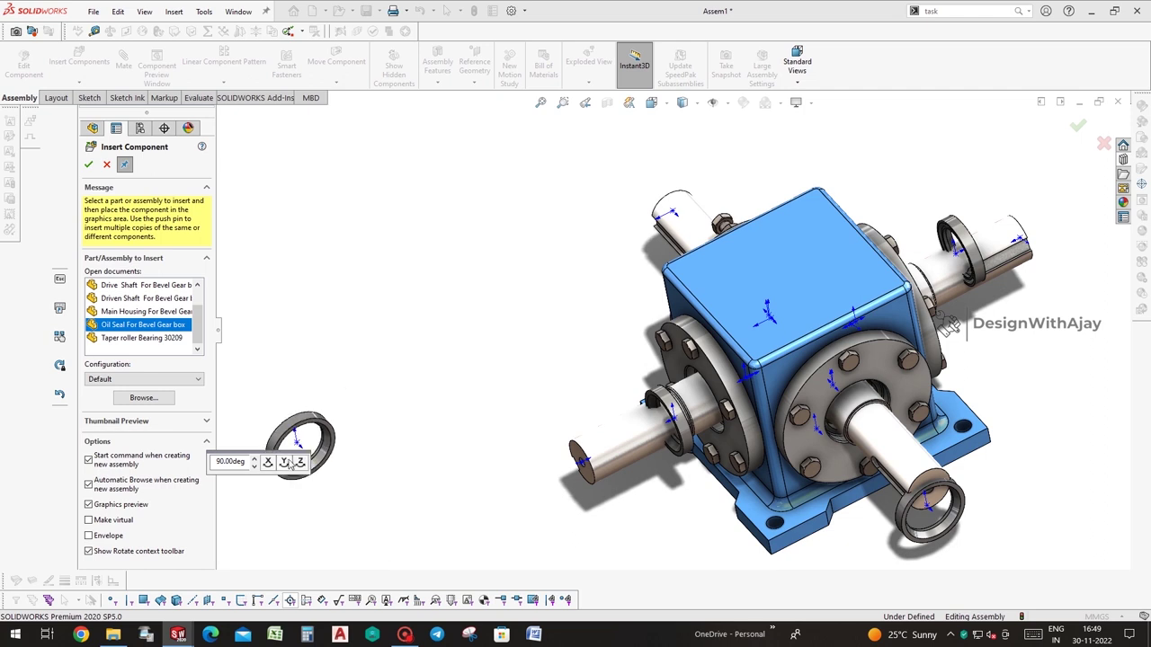
pyautogui.click(663, 205)
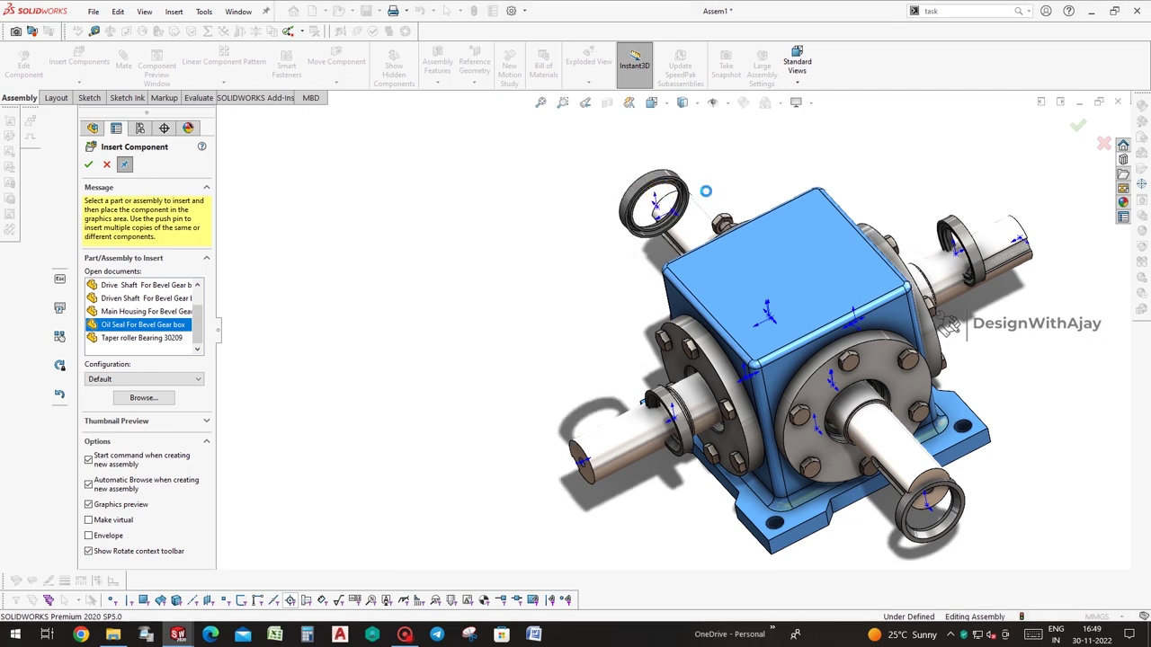
pyautogui.scroll(-2, 779, 162)
pyautogui.scroll(-1, 779, 162)
pyautogui.click(1104, 144)
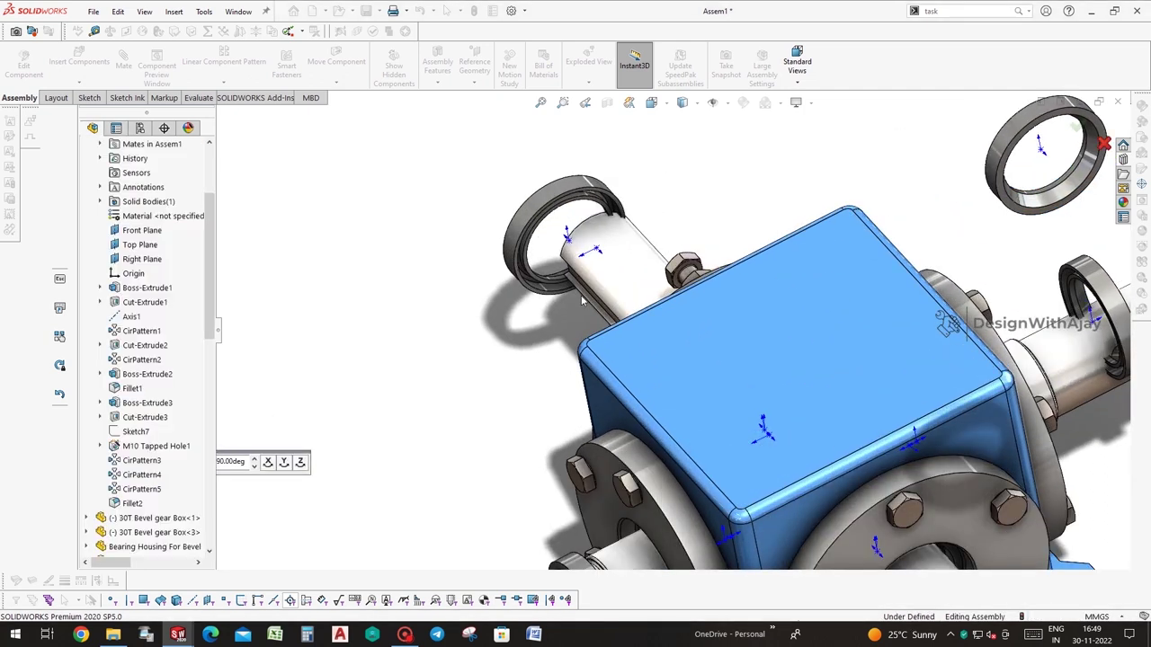
pyautogui.click(673, 265)
# Mate the first oil seal concentric with the driven shaft and coincident with its housing flange
pyautogui.scroll(-2, 574, 219)
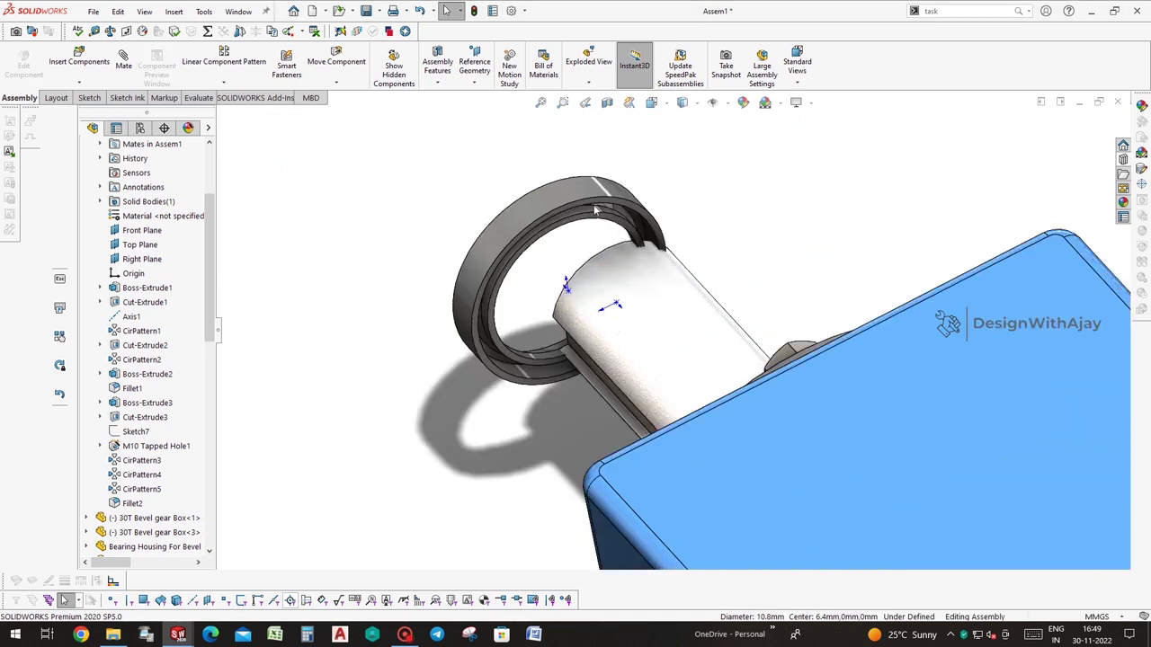
pyautogui.click(593, 186)
pyautogui.scroll(-2, 680, 300)
pyautogui.scroll(-1, 845, 477)
pyautogui.scroll(2, 665, 360)
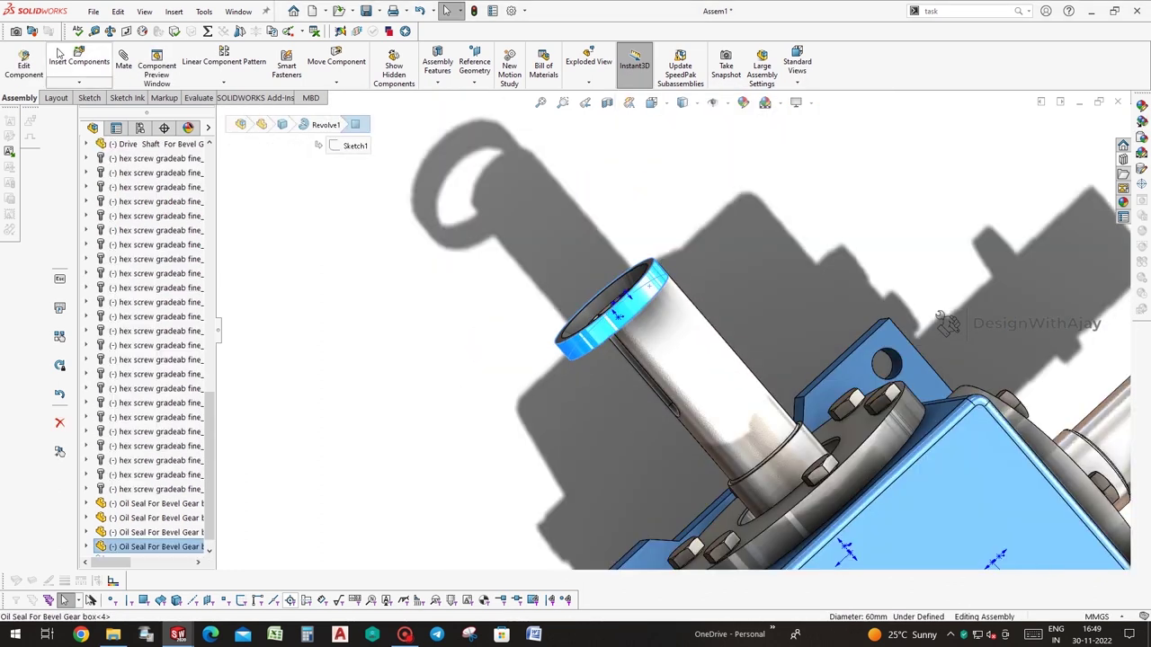
pyautogui.click(828, 501)
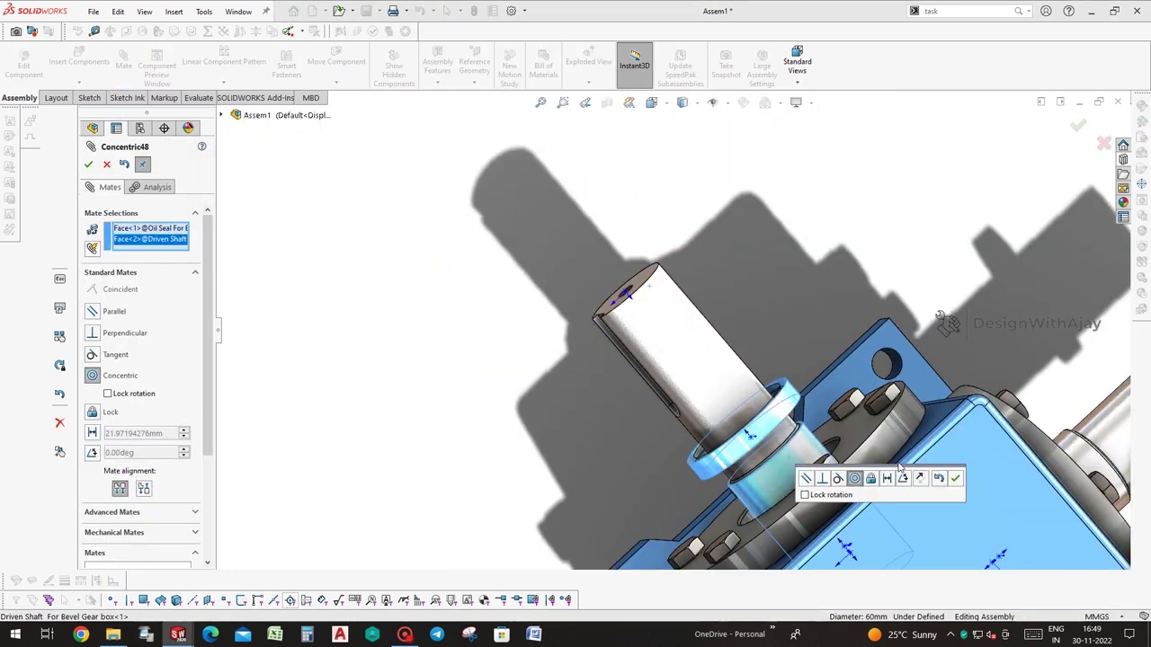
pyautogui.click(955, 477)
pyautogui.click(771, 372)
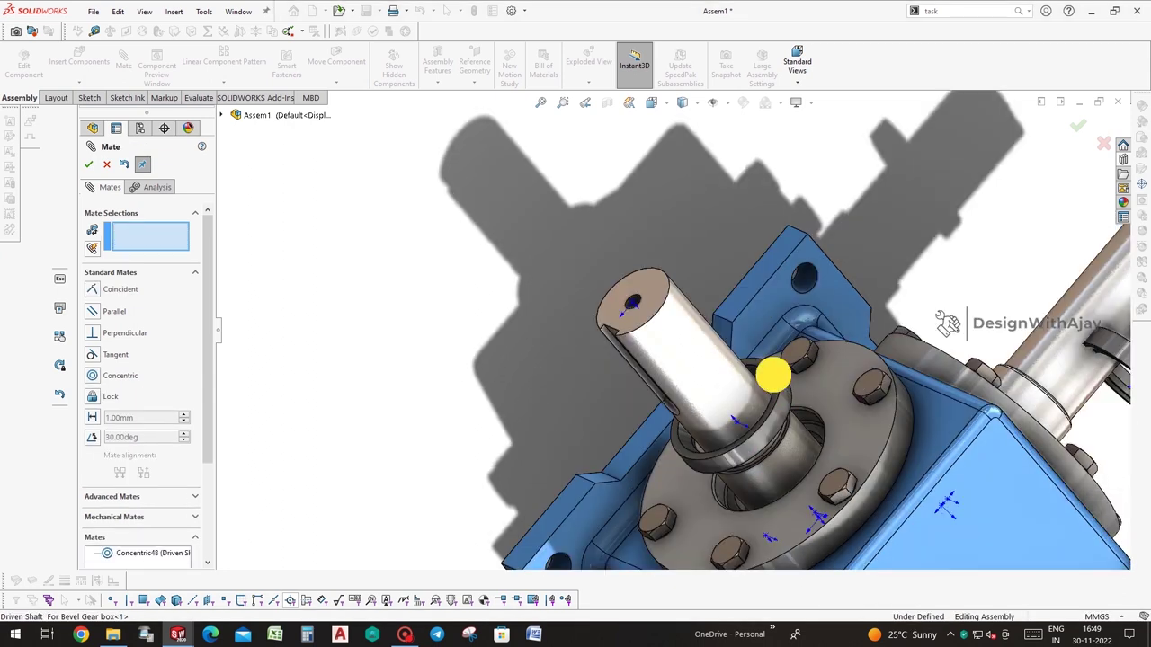
pyautogui.click(830, 406)
pyautogui.click(1032, 451)
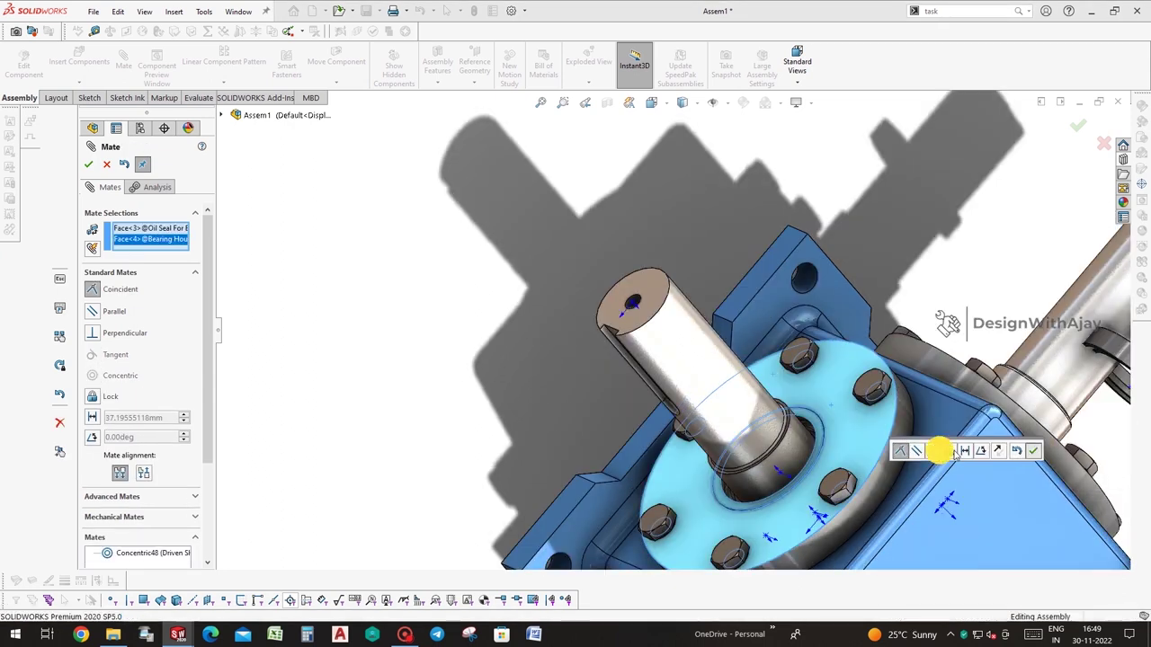
# Mate the second oil seal concentric with the drive shaft and coincident with its flange
pyautogui.scroll(4, 707, 546)
pyautogui.scroll(-2, 707, 546)
pyautogui.scroll(-2, 707, 545)
pyautogui.click(716, 508)
pyautogui.click(706, 450)
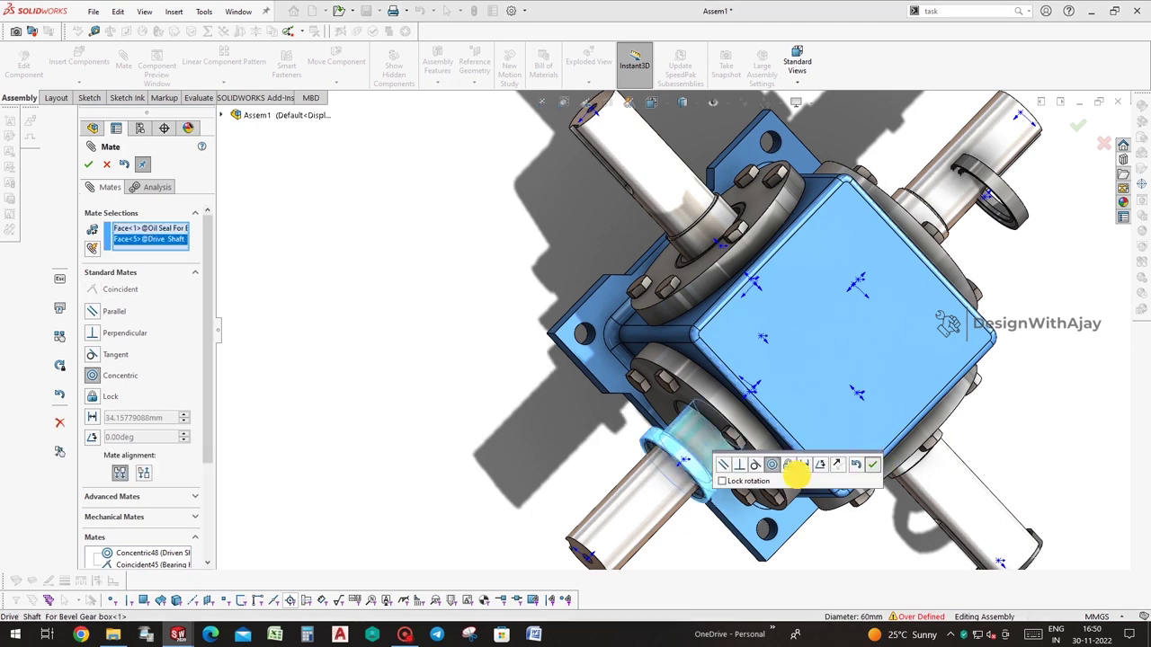
pyautogui.click(872, 464)
pyautogui.scroll(-4, 651, 454)
pyautogui.click(638, 440)
pyautogui.click(667, 349)
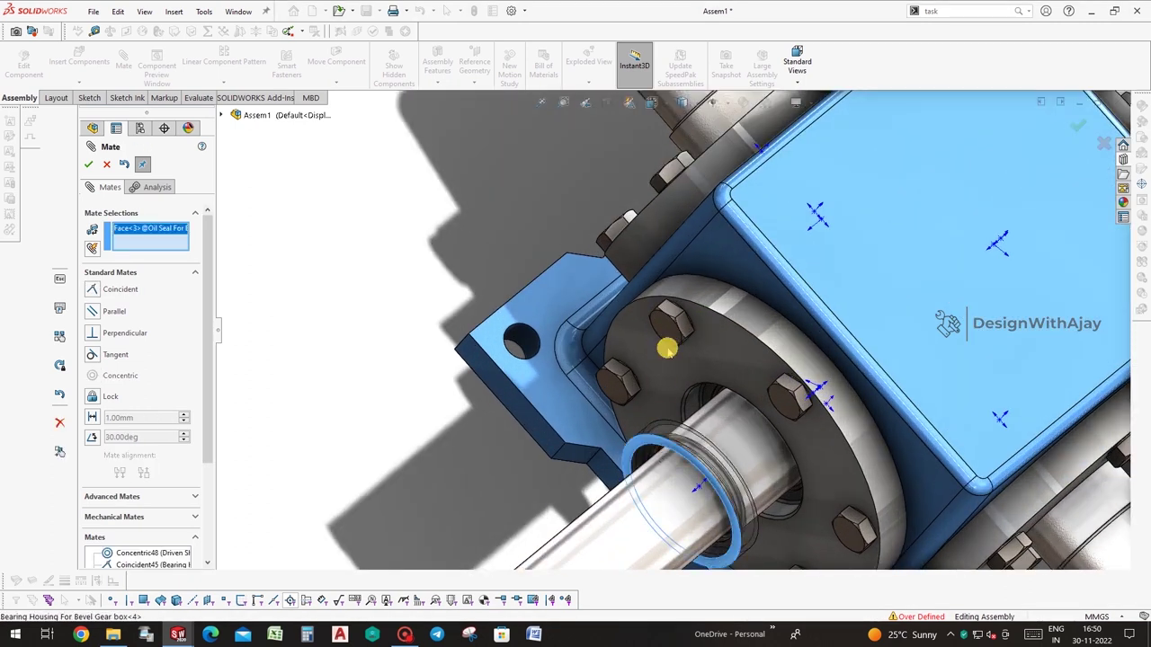
pyautogui.click(816, 367)
# Mate the third oil seal concentric with the output shaft and coincident with its flange
pyautogui.scroll(3, 854, 386)
pyautogui.scroll(2, 891, 406)
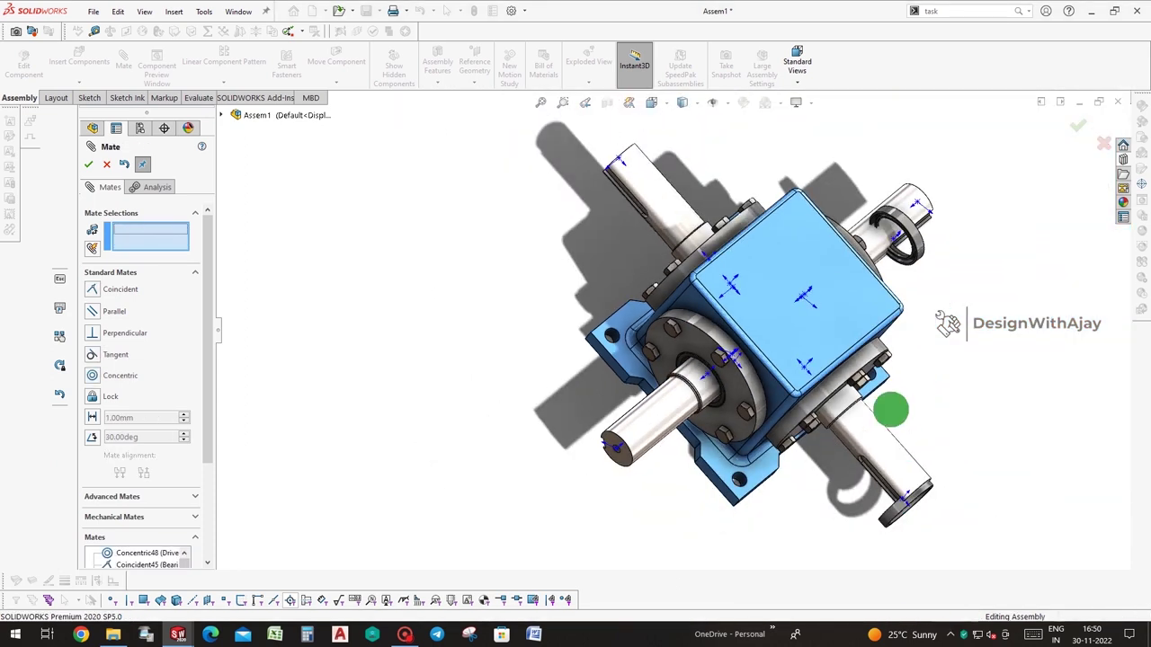
pyautogui.scroll(-3, 881, 423)
pyautogui.scroll(-2, 879, 441)
pyautogui.moveTo(874, 459); pyautogui.dragTo(818, 490, button='middle')
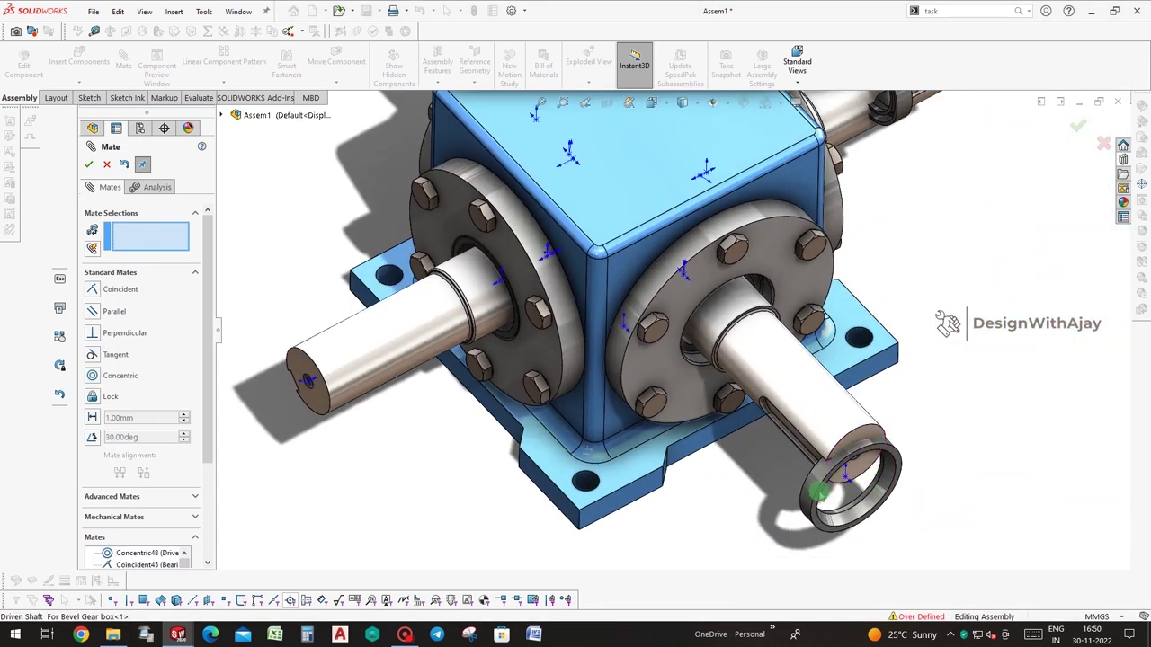
pyautogui.click(742, 324)
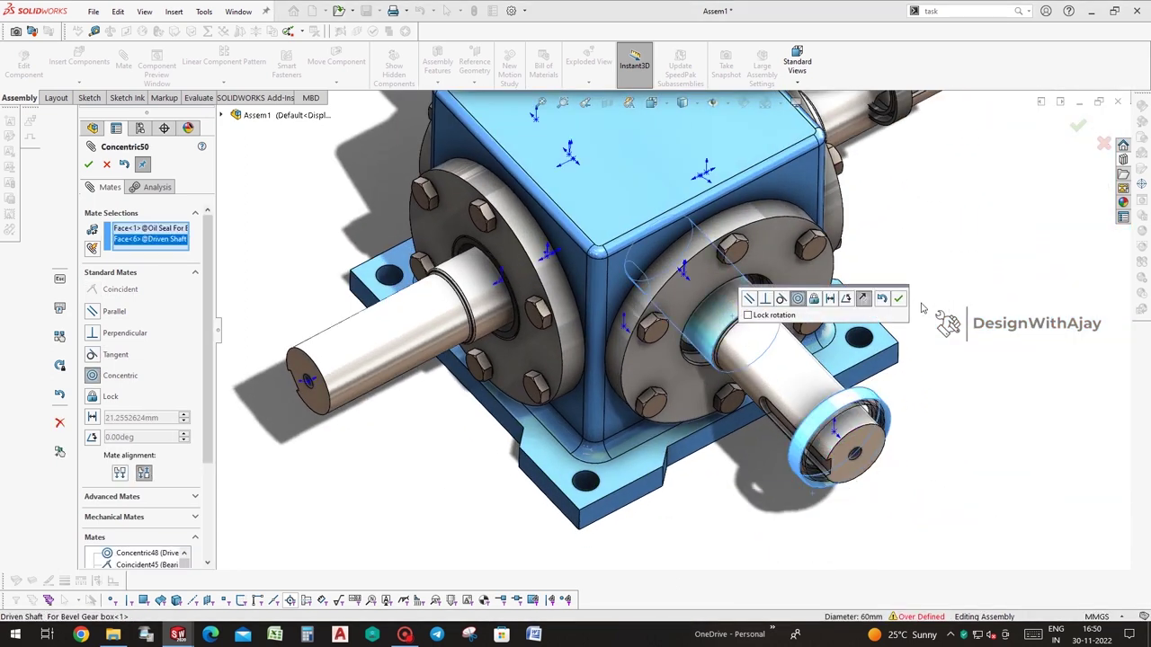
pyautogui.click(899, 298)
pyautogui.moveTo(908, 315); pyautogui.dragTo(891, 506, button='middle')
pyautogui.scroll(-3, 891, 507)
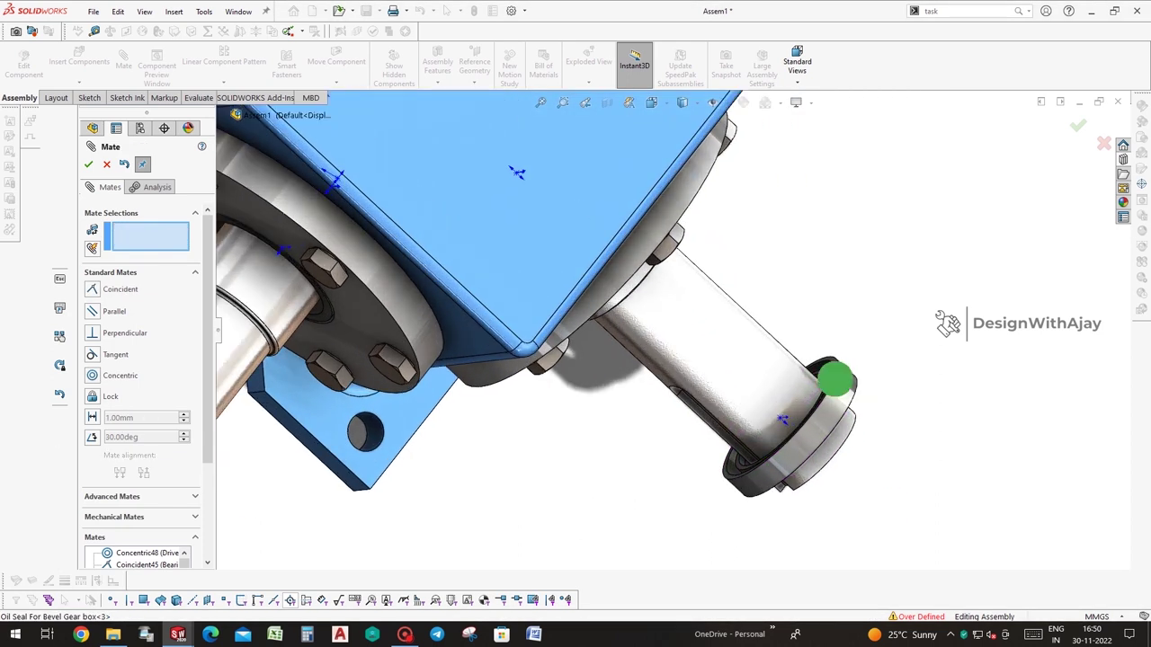
pyautogui.moveTo(836, 378); pyautogui.dragTo(861, 410, button='middle')
pyautogui.click(854, 402)
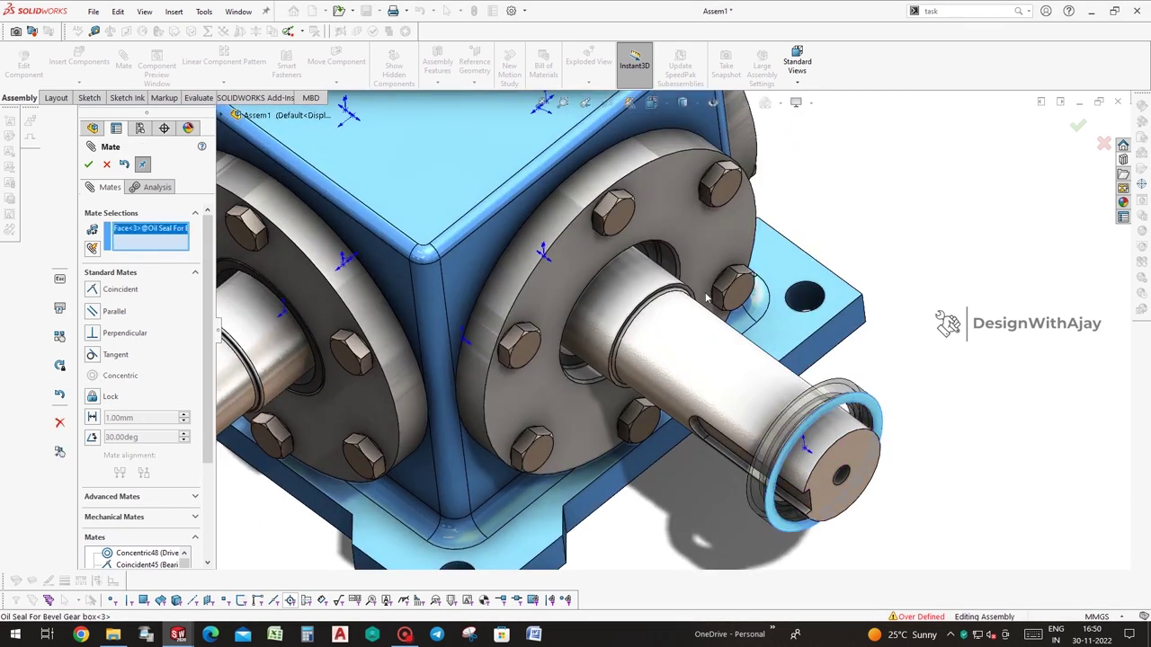
pyautogui.click(689, 237)
pyautogui.click(847, 203)
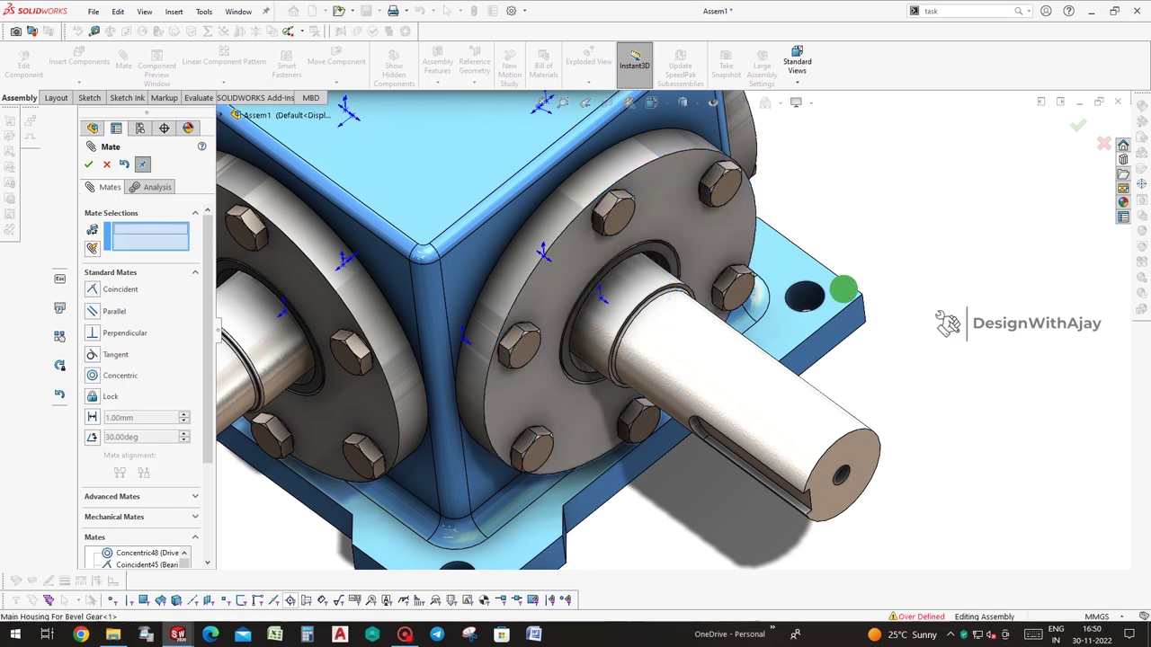
# Mate the last oil seal to the upper shaft and flange, close the mates, and save with Ctrl+S
pyautogui.scroll(5, 848, 288)
pyautogui.moveTo(848, 288); pyautogui.dragTo(765, 270, button='middle')
pyautogui.click(766, 270)
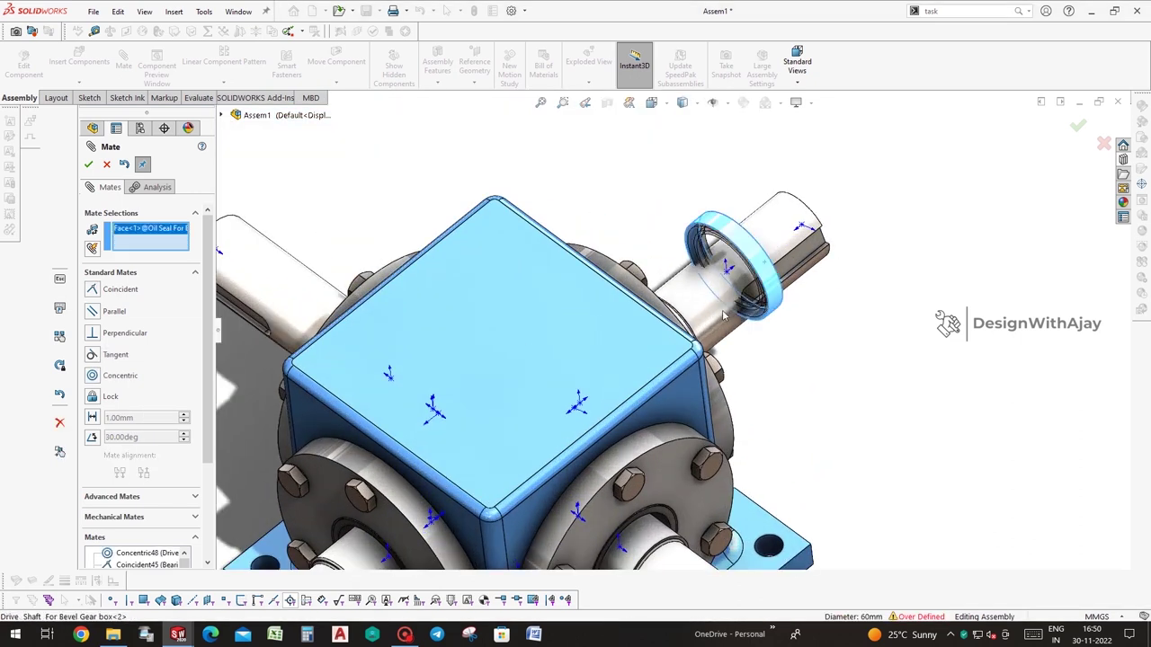
pyautogui.click(791, 274)
pyautogui.click(870, 297)
pyautogui.moveTo(871, 297); pyautogui.dragTo(809, 324, button='middle')
pyautogui.moveTo(778, 415); pyautogui.dragTo(759, 221, button='middle')
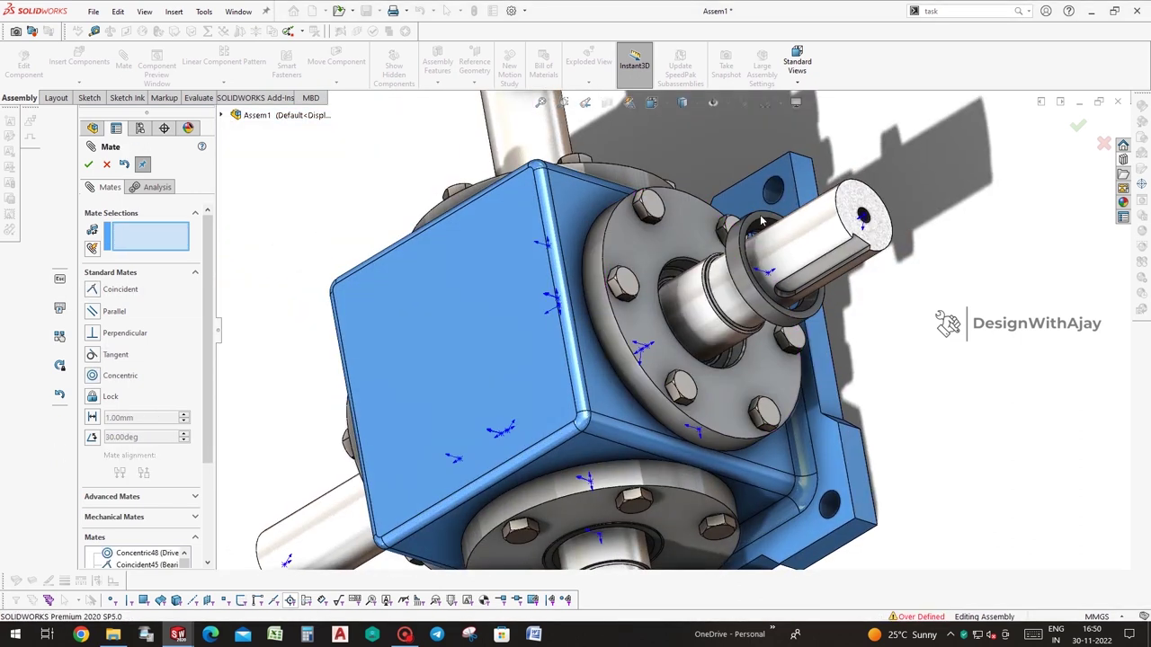
pyautogui.click(754, 217)
pyautogui.click(681, 265)
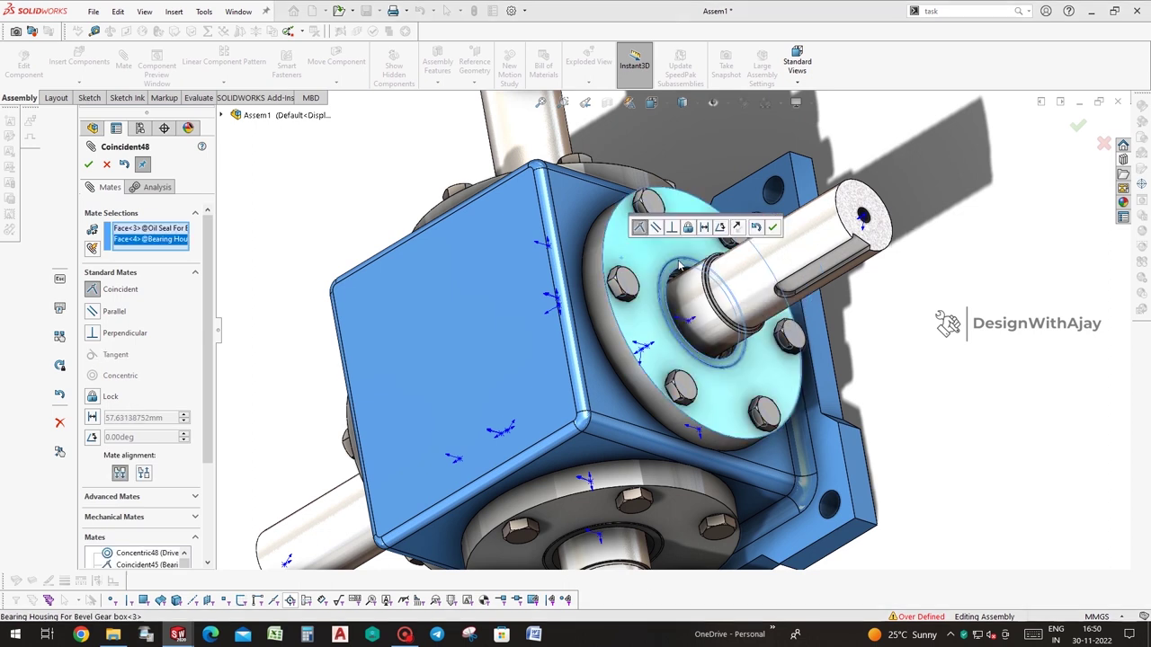
pyautogui.click(776, 228)
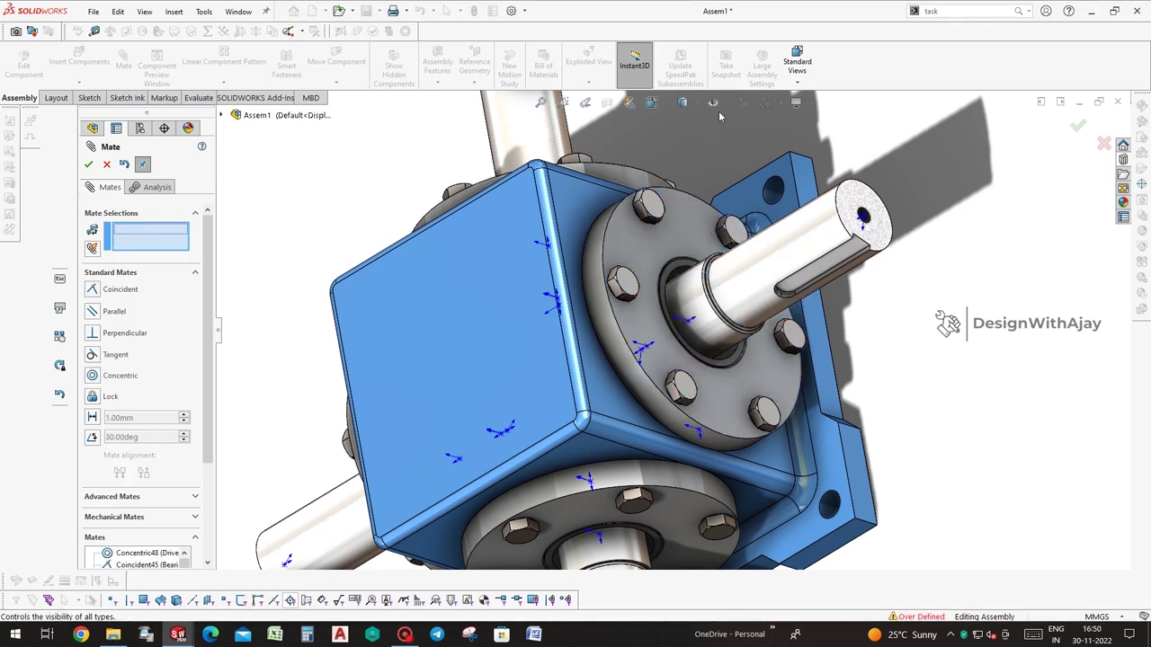
pyautogui.click(1100, 142)
pyautogui.moveTo(922, 407)
pyautogui.mouseDown(button='middle')
pyautogui.moveTo(987, 334)
pyautogui.moveTo(943, 404)
pyautogui.mouseUp(button='middle')
pyautogui.hotkey('ctrl', 's')
pyautogui.write('4-way gear assembly')
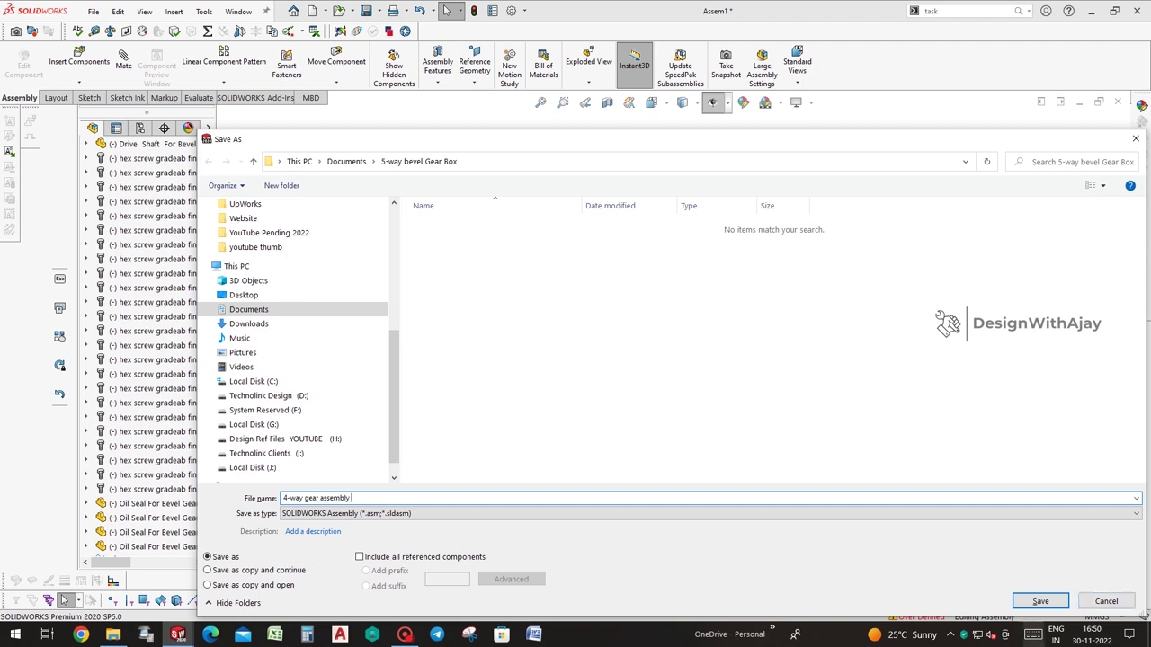
# Save the file as '4-way gear assembly' in the 5-way bevel Gear Box folder, then expand the mates list
pyautogui.click(1029, 599)
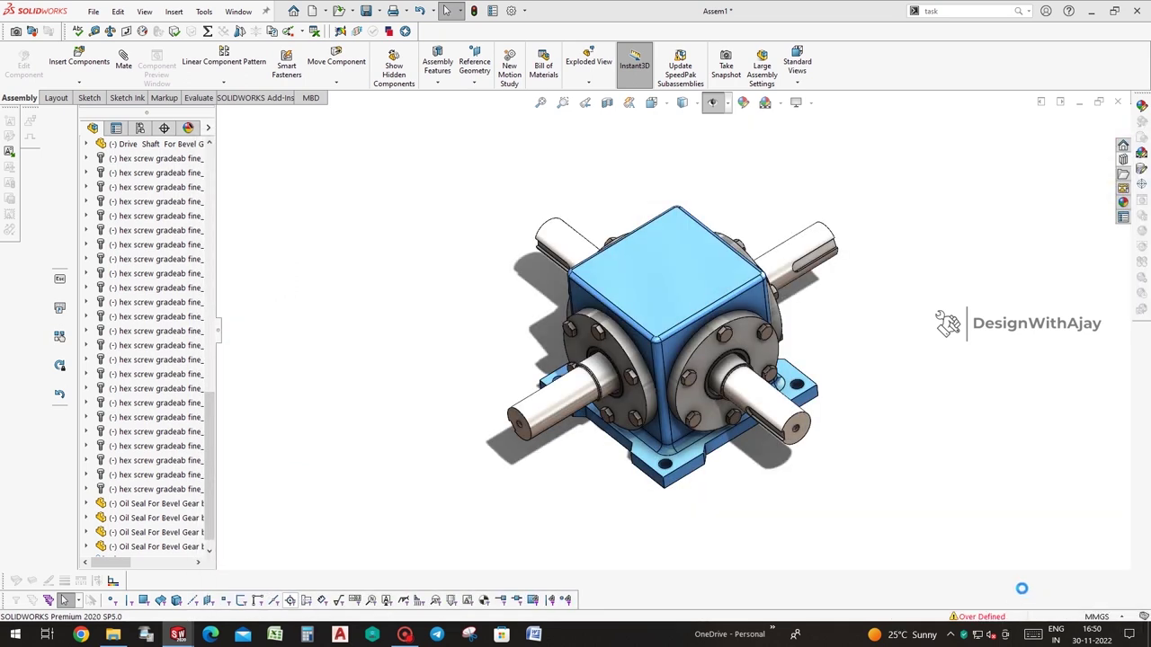
pyautogui.click(127, 531)
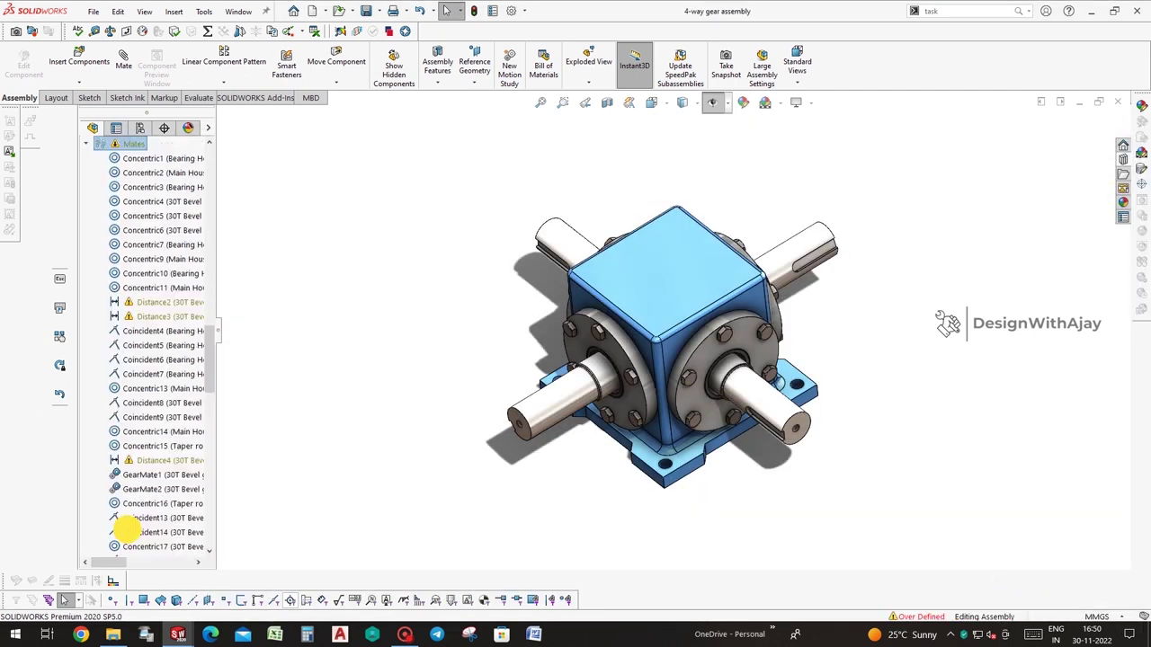
# Open the Distance4 mate for editing, review it, and close the mate editor
pyautogui.scroll(-3, 724, 419)
pyautogui.scroll(-2, 754, 418)
pyautogui.scroll(-2, 823, 362)
pyautogui.click(126, 402)
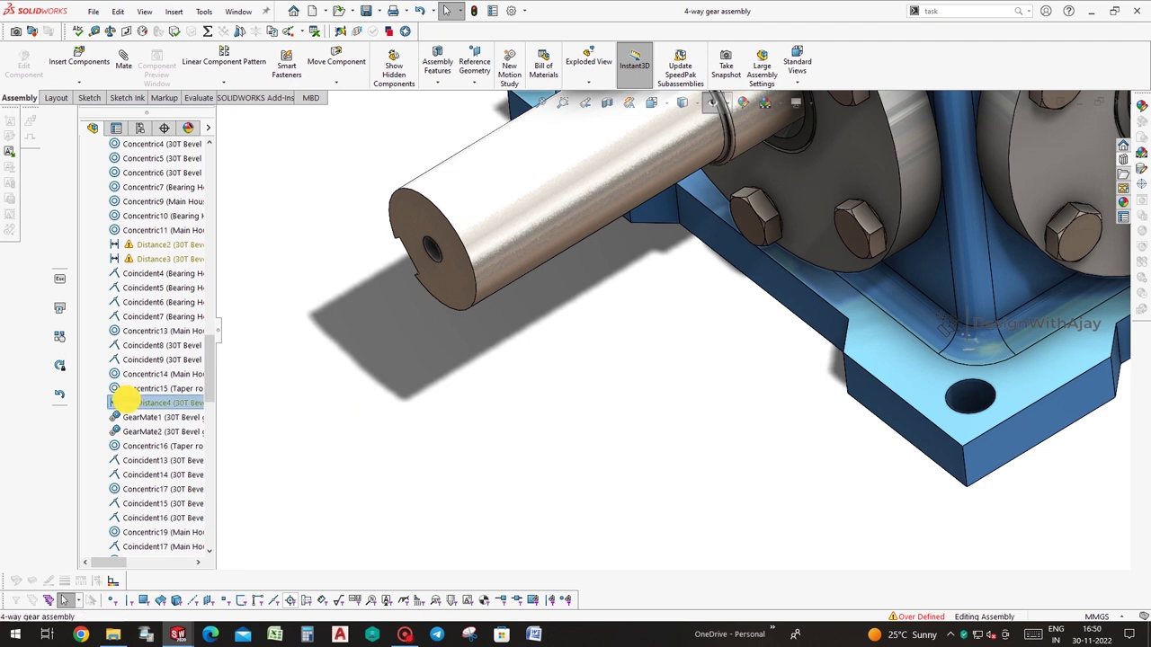
pyautogui.scroll(3, 613, 415)
pyautogui.scroll(1, 646, 415)
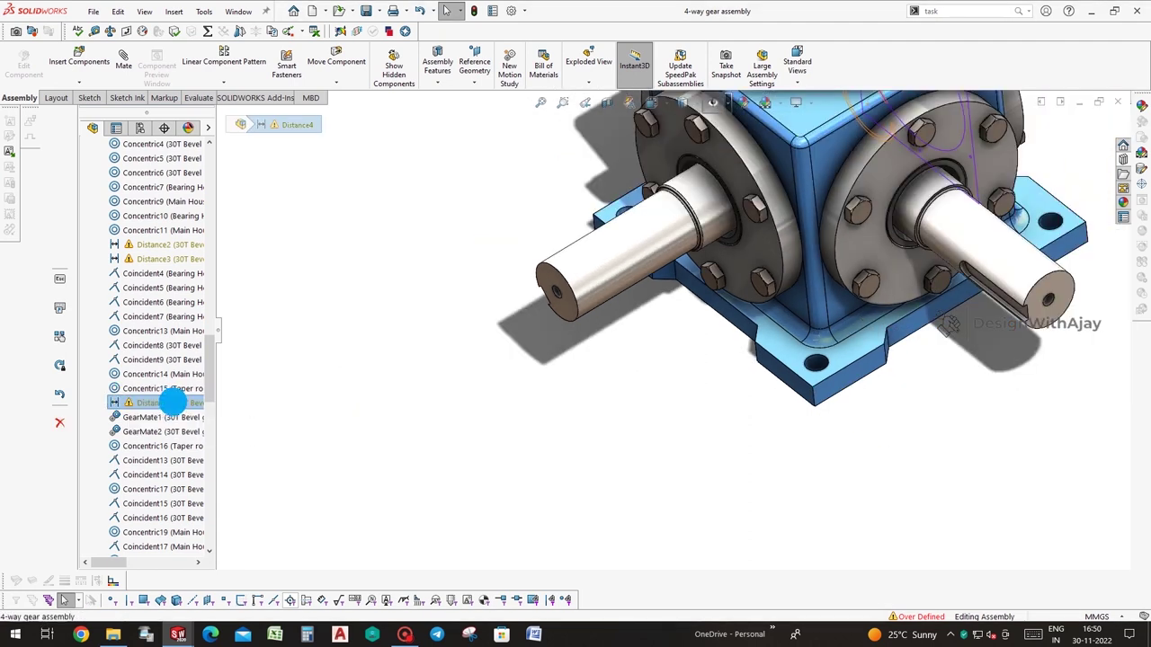
pyautogui.rightClick(171, 402)
pyautogui.click(180, 249)
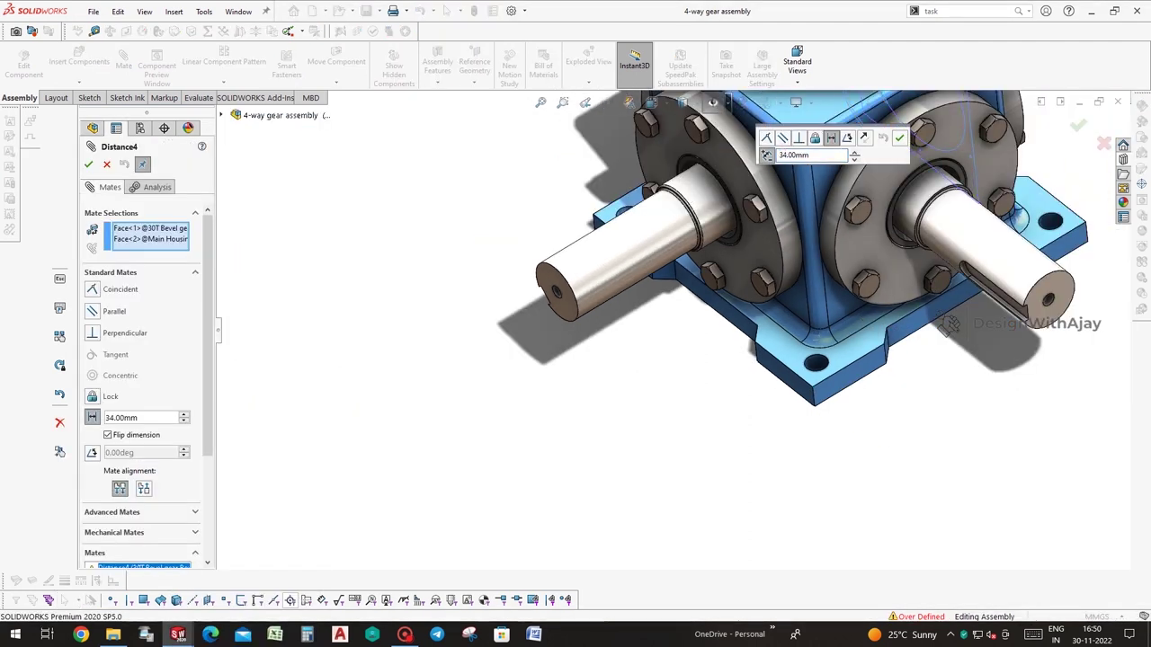
pyautogui.click(899, 137)
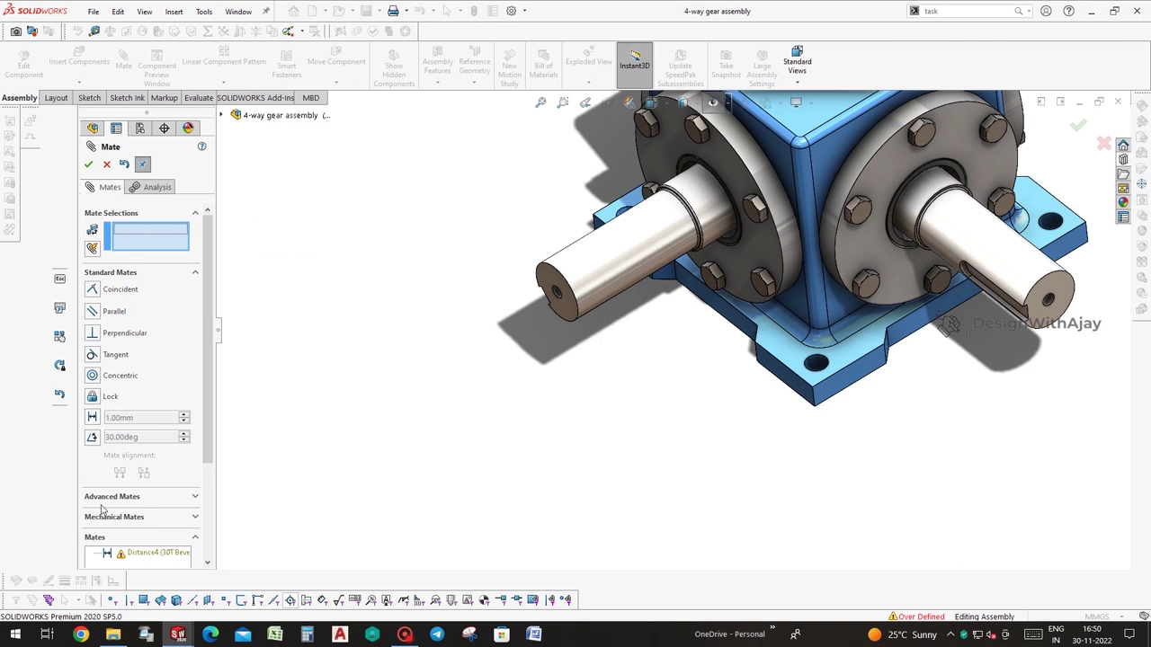
pyautogui.click(127, 553)
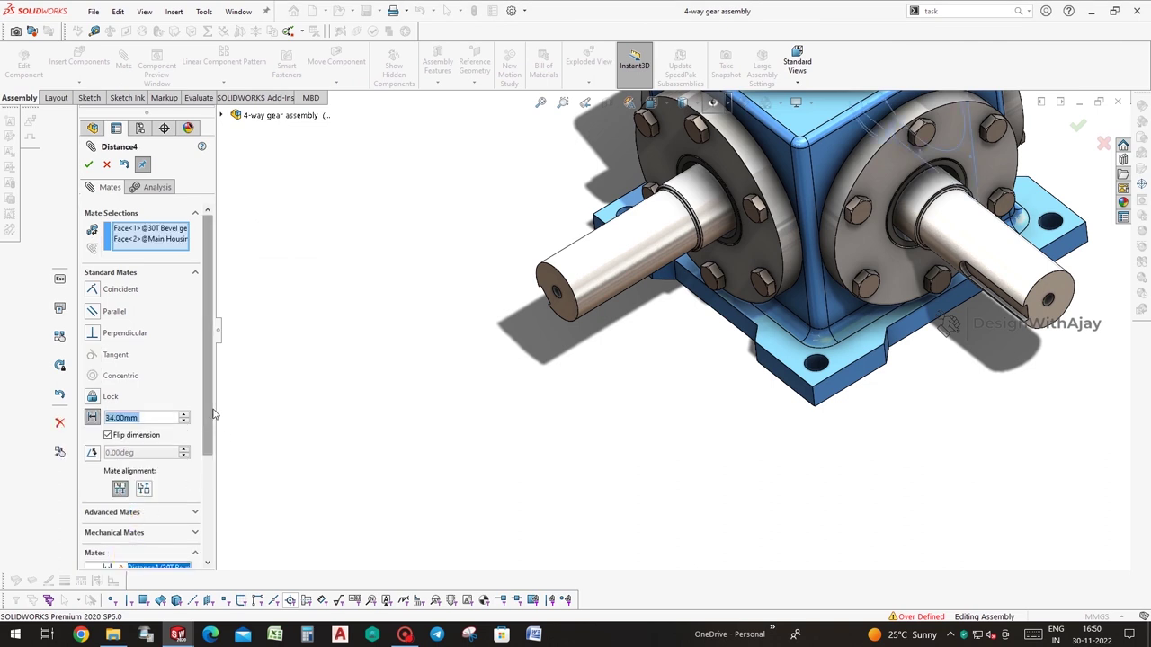
pyautogui.moveTo(208, 413); pyautogui.dragTo(206, 490)
pyautogui.click(91, 164)
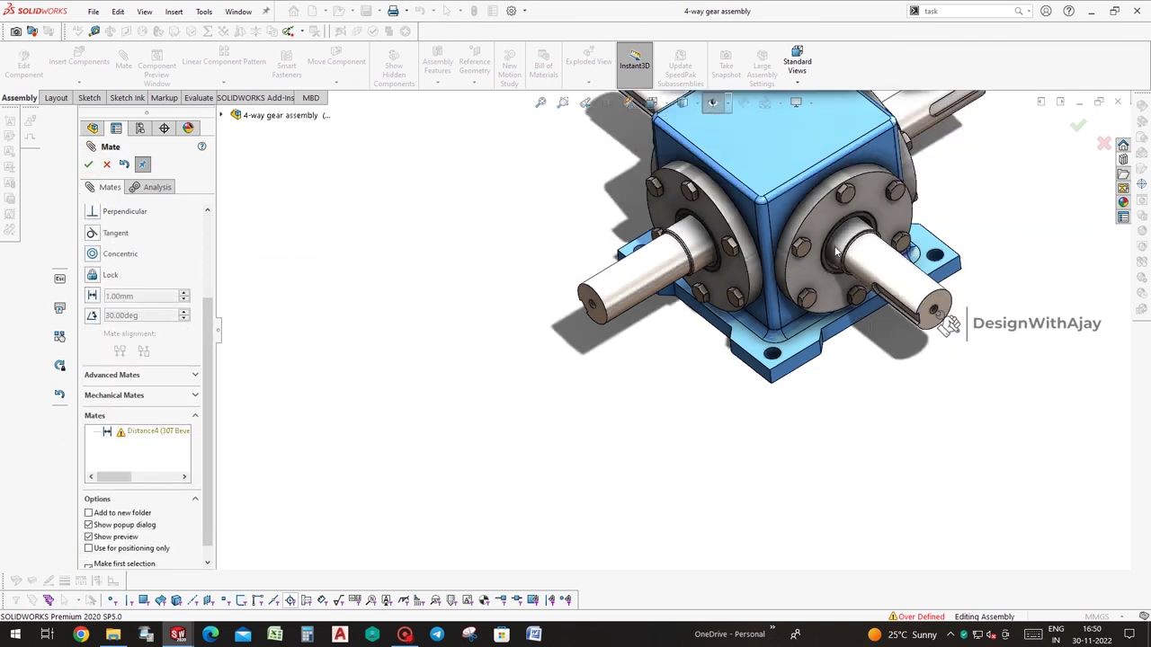
# Make the main housing transparent to see the parts inside
pyautogui.scroll(-5, 854, 153)
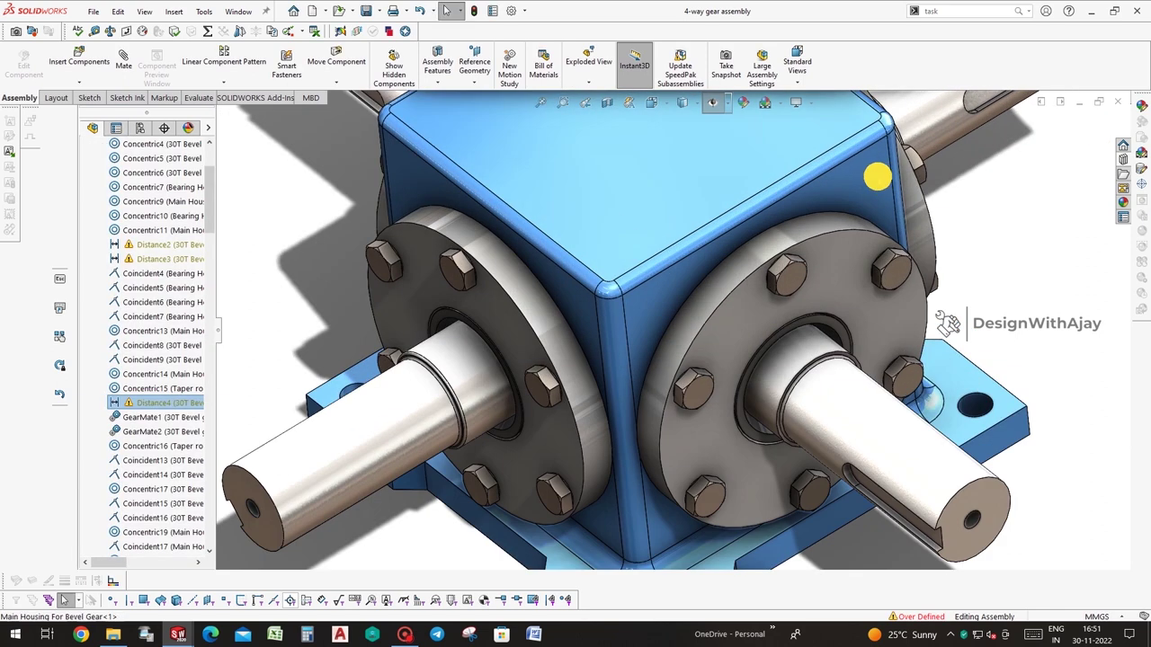
pyautogui.click(873, 174)
pyautogui.click(1019, 96)
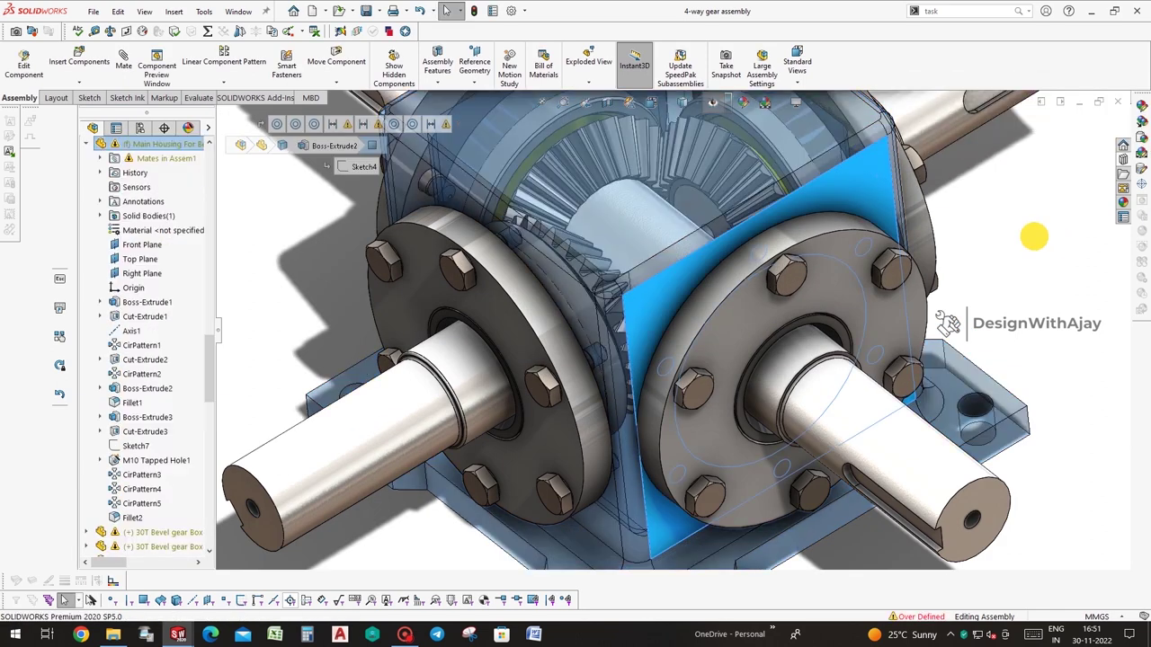
pyautogui.scroll(-3, 710, 171)
pyautogui.scroll(-2, 726, 186)
pyautogui.moveTo(726, 187)
pyautogui.mouseDown()
pyautogui.moveTo(745, 219)
pyautogui.moveTo(290, 362)
pyautogui.mouseUp()
# Delete the conflicting Distance3 mate and turn the bevel gears to check their meshing
pyautogui.scroll(4, 137, 415)
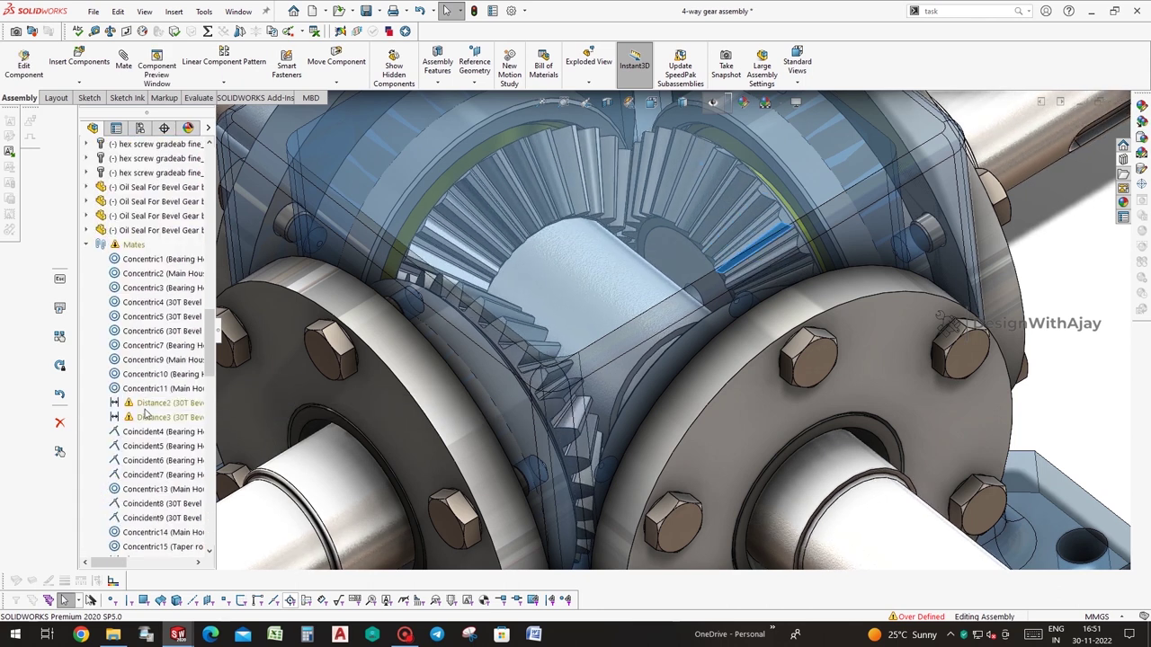
pyautogui.click(148, 417)
pyautogui.press('Delete')
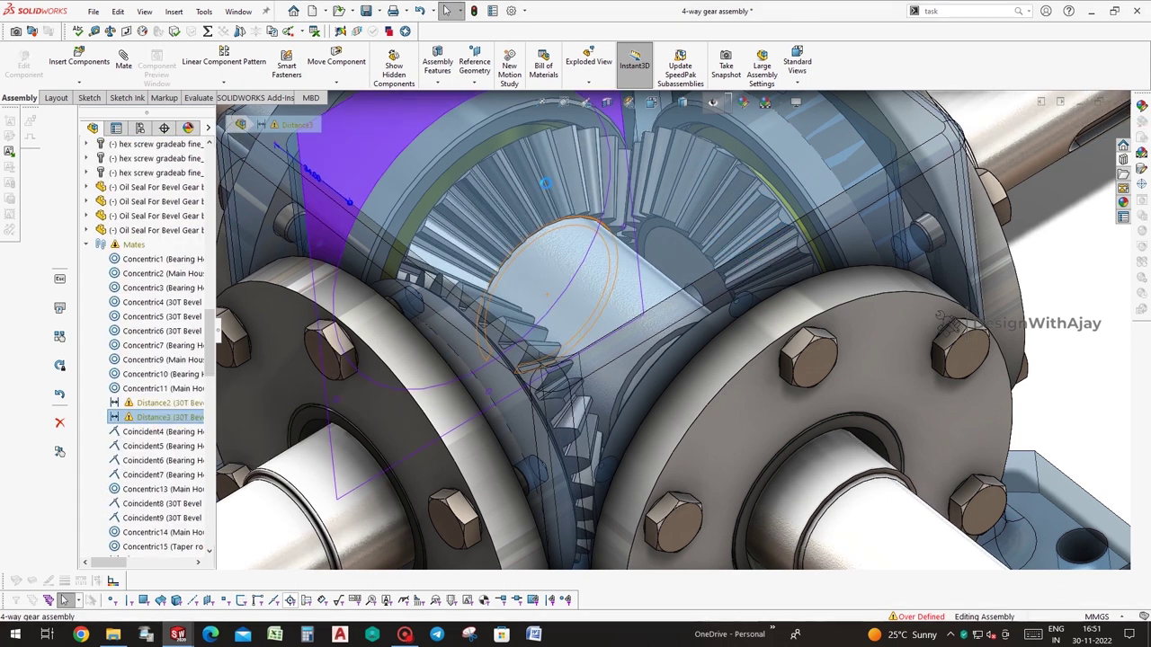
pyautogui.scroll(-5, 205, 400)
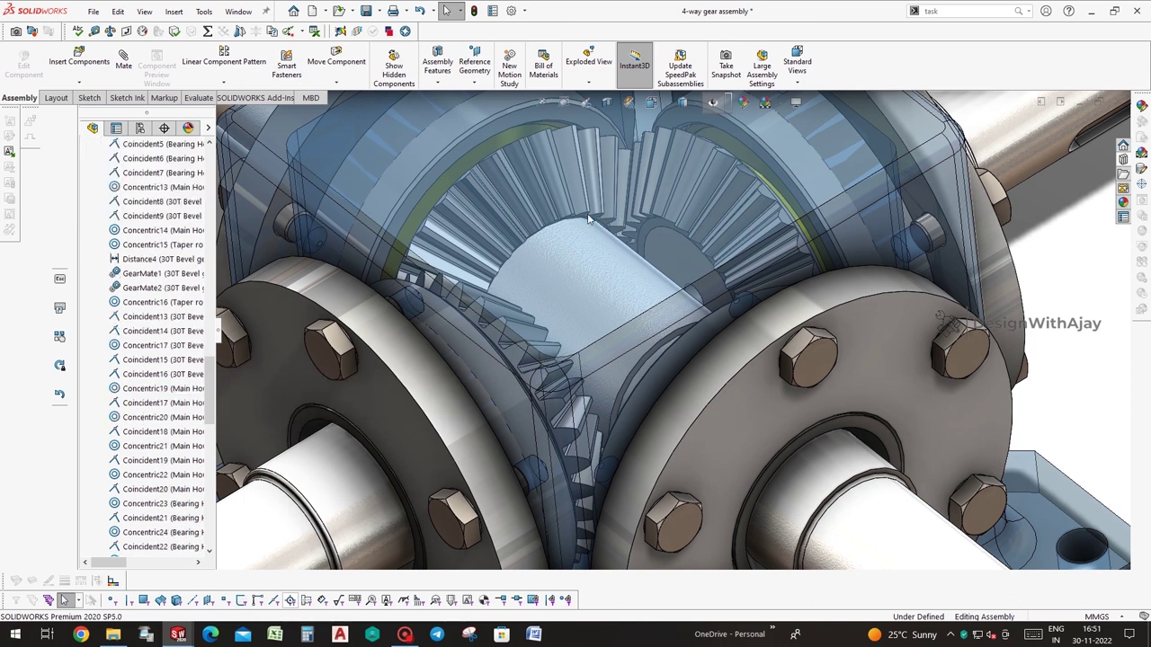
pyautogui.scroll(-3, 570, 213)
pyautogui.moveTo(570, 213)
pyautogui.mouseDown()
pyautogui.moveTo(558, 197)
pyautogui.moveTo(542, 249)
pyautogui.mouseUp()
# Start a mate between a bevel gear face and the housing's top face, then cancel it
pyautogui.scroll(-3, 516, 225)
pyautogui.click(566, 239)
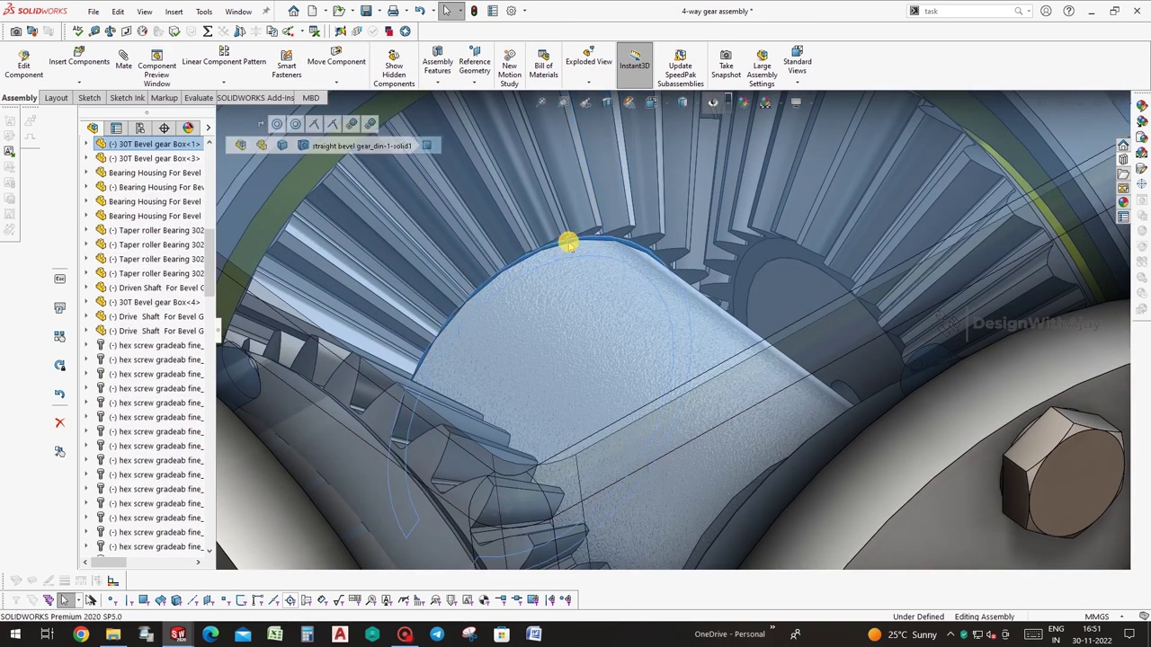
pyautogui.scroll(3, 565, 232)
pyautogui.scroll(3, 563, 229)
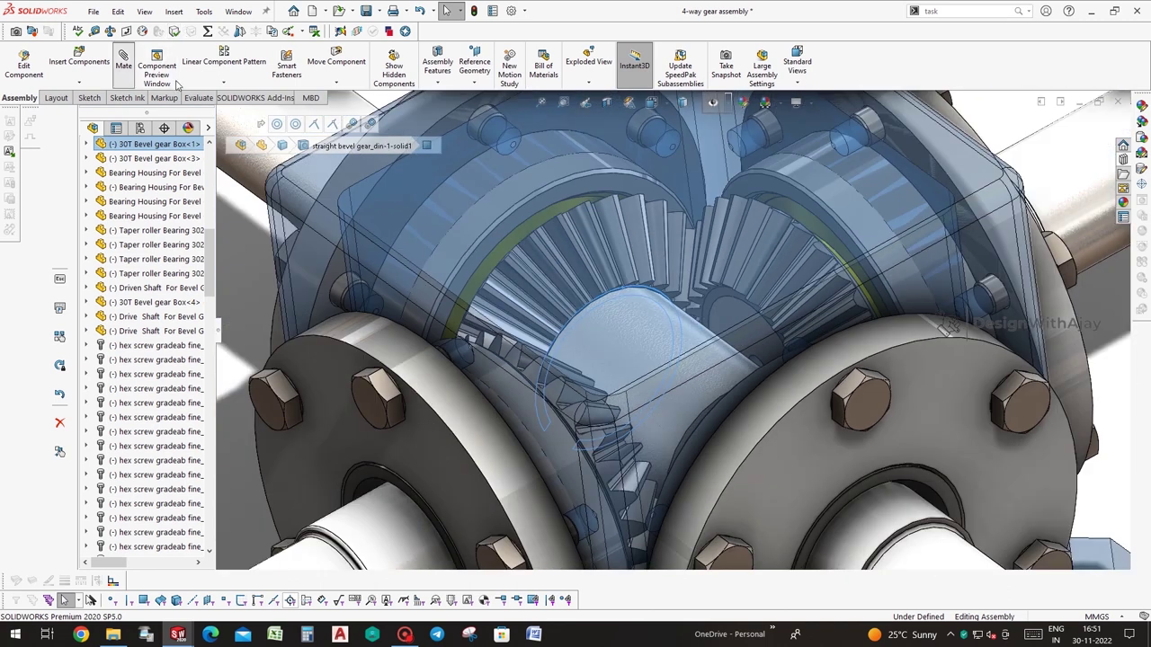
pyautogui.click(123, 62)
pyautogui.scroll(5, 704, 212)
pyautogui.moveTo(705, 212); pyautogui.dragTo(672, 158, button='middle')
pyautogui.click(671, 158)
pyautogui.click(804, 139)
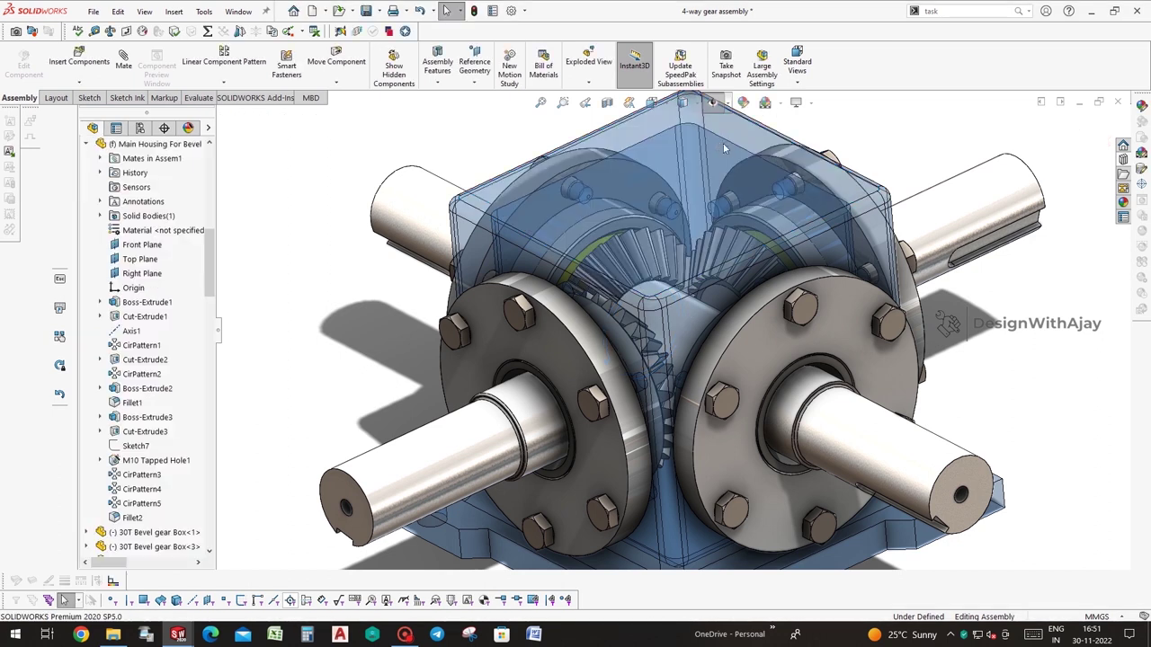
# Select the housing's top face, switch its transparency off, and clear the selection
pyautogui.scroll(-5, 654, 286)
pyautogui.scroll(2, 502, 289)
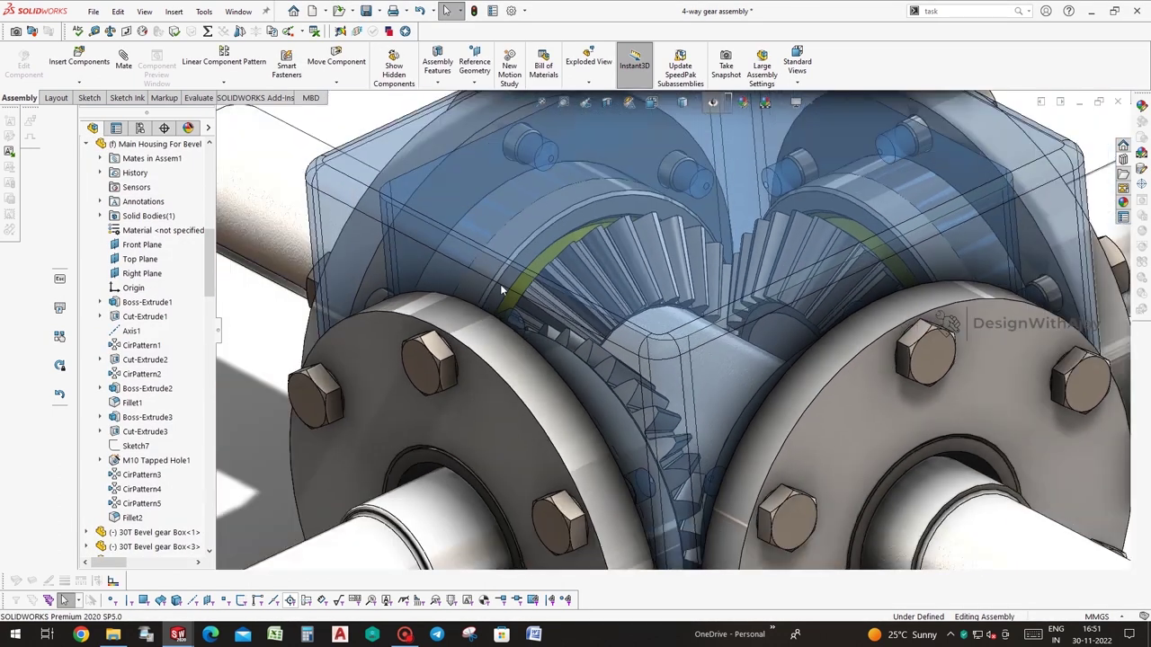
pyautogui.click(338, 222)
pyautogui.moveTo(329, 192)
pyautogui.mouseDown(button='middle')
pyautogui.moveTo(428, 211)
pyautogui.moveTo(717, 153)
pyautogui.mouseUp(button='middle')
pyautogui.click(717, 154)
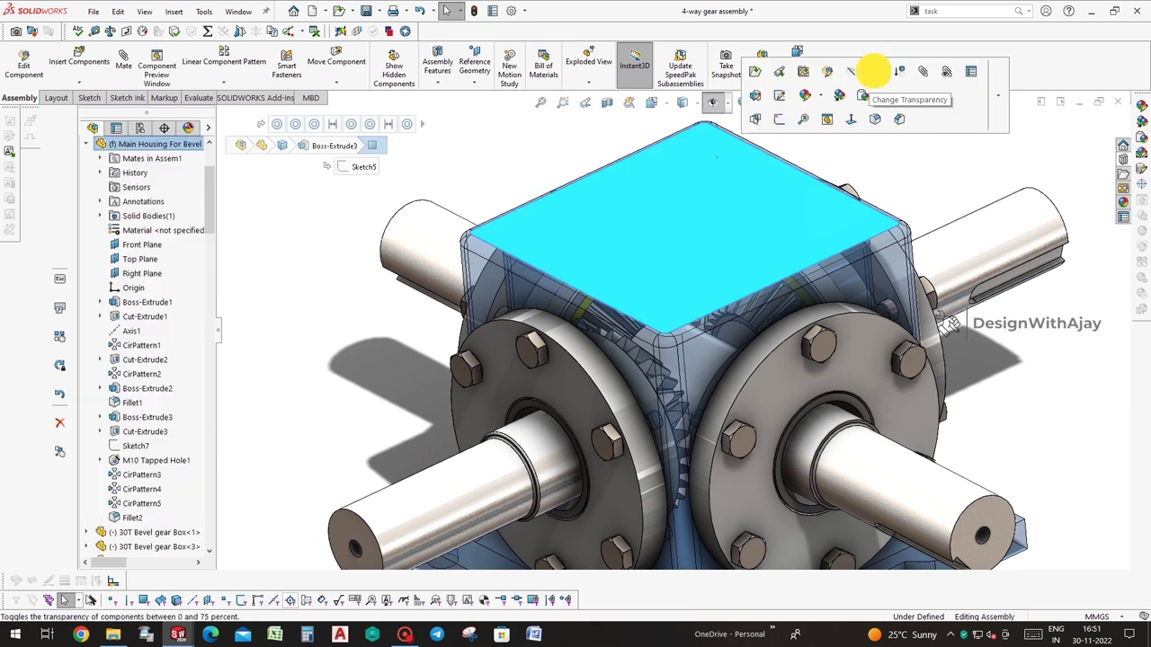
pyautogui.click(803, 77)
pyautogui.press('Escape')
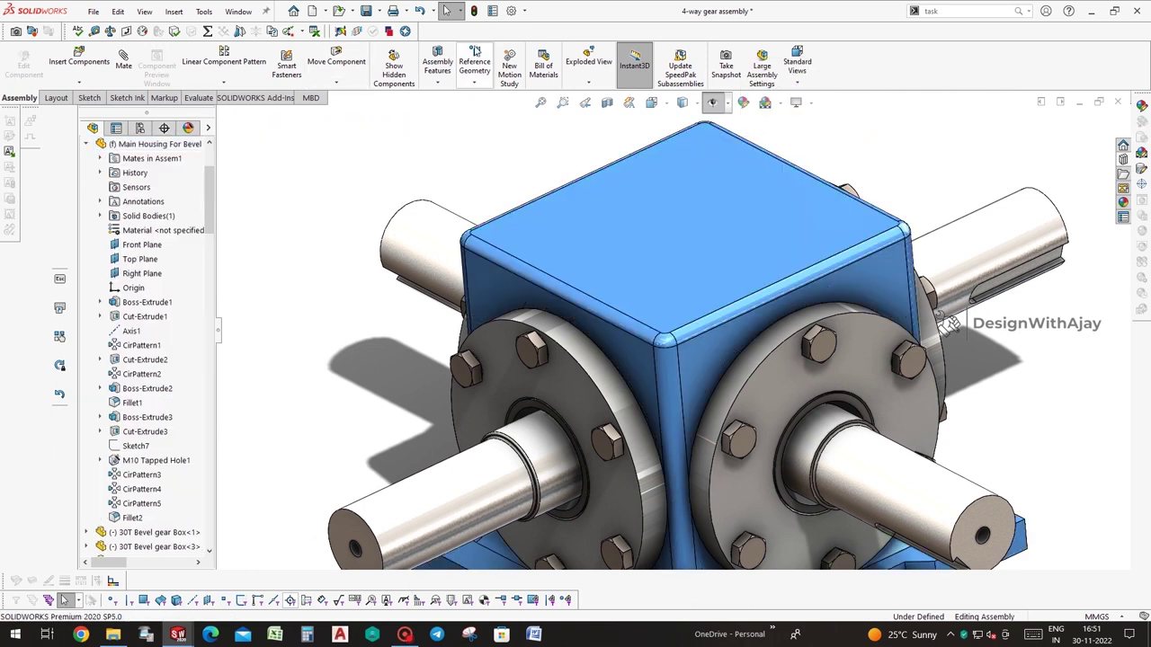
# Show a section view of the assembly cut along the Right Plane
pyautogui.click(607, 102)
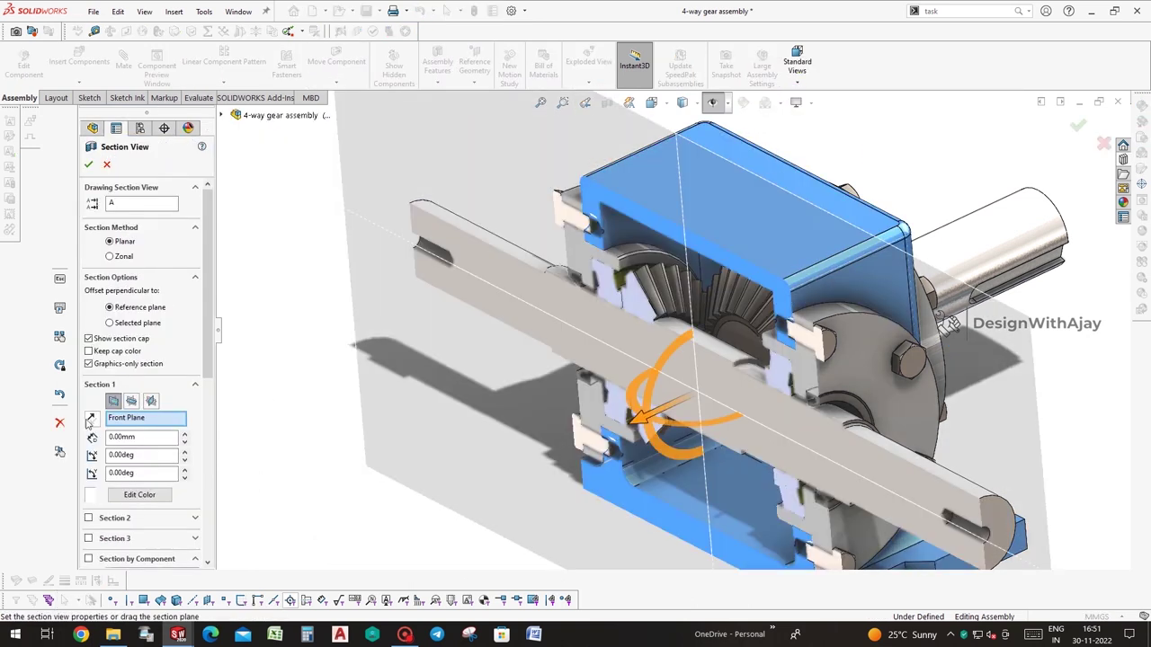
pyautogui.click(131, 401)
pyautogui.click(151, 401)
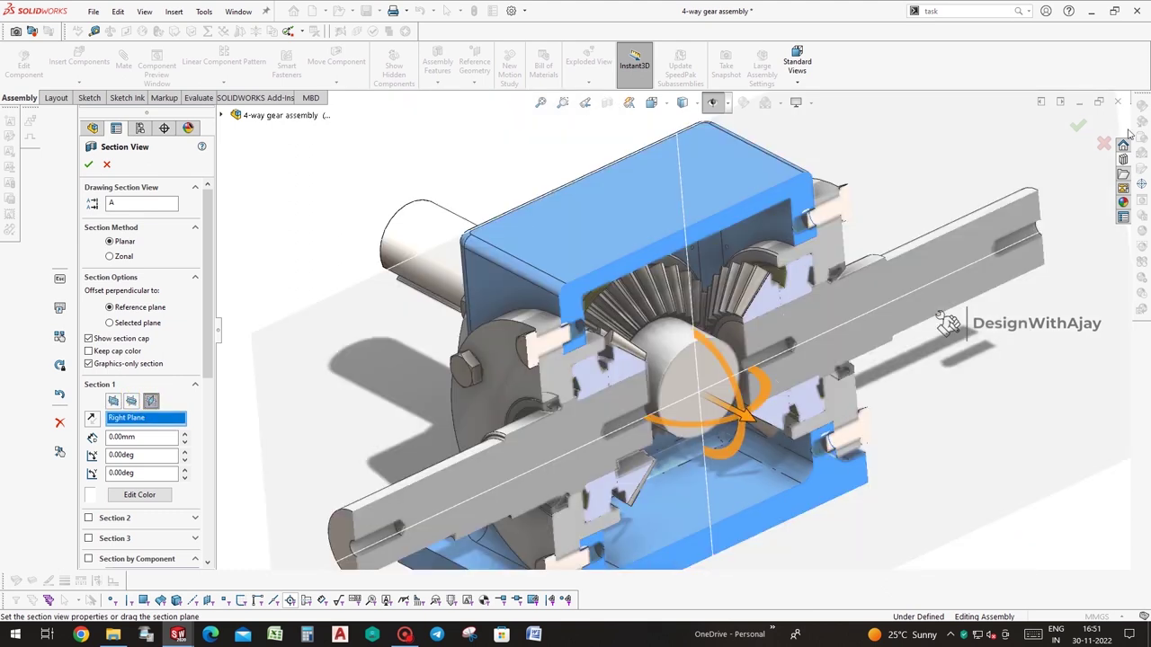
pyautogui.click(1077, 126)
pyautogui.scroll(2, 727, 314)
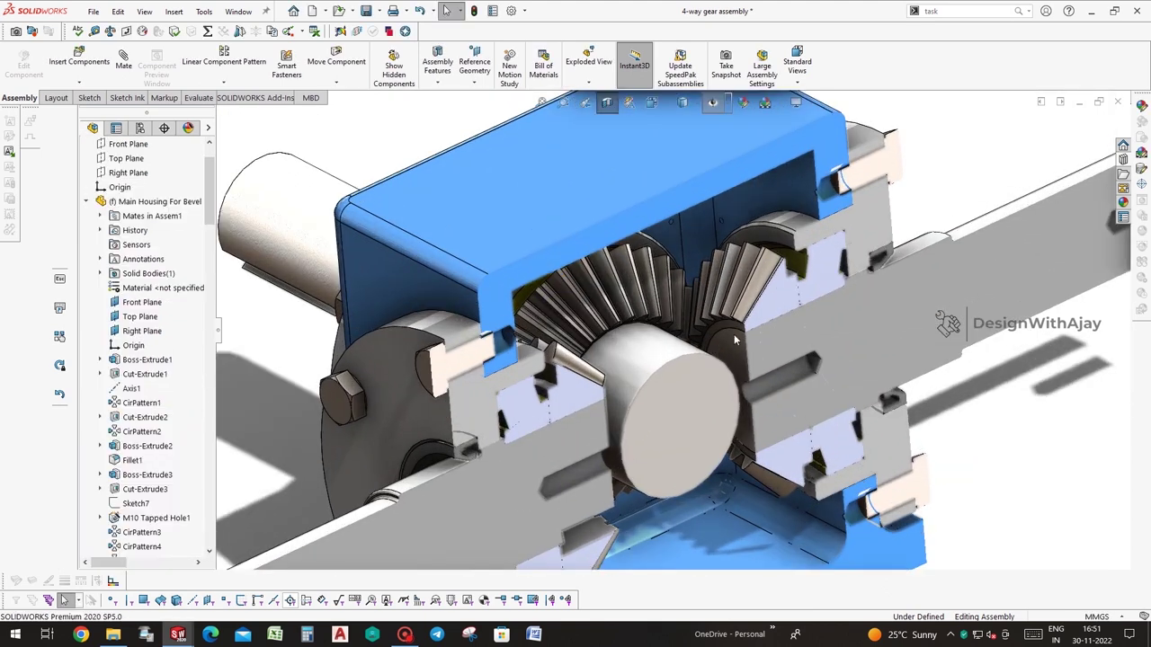
pyautogui.scroll(2, 716, 346)
pyautogui.scroll(2, 620, 339)
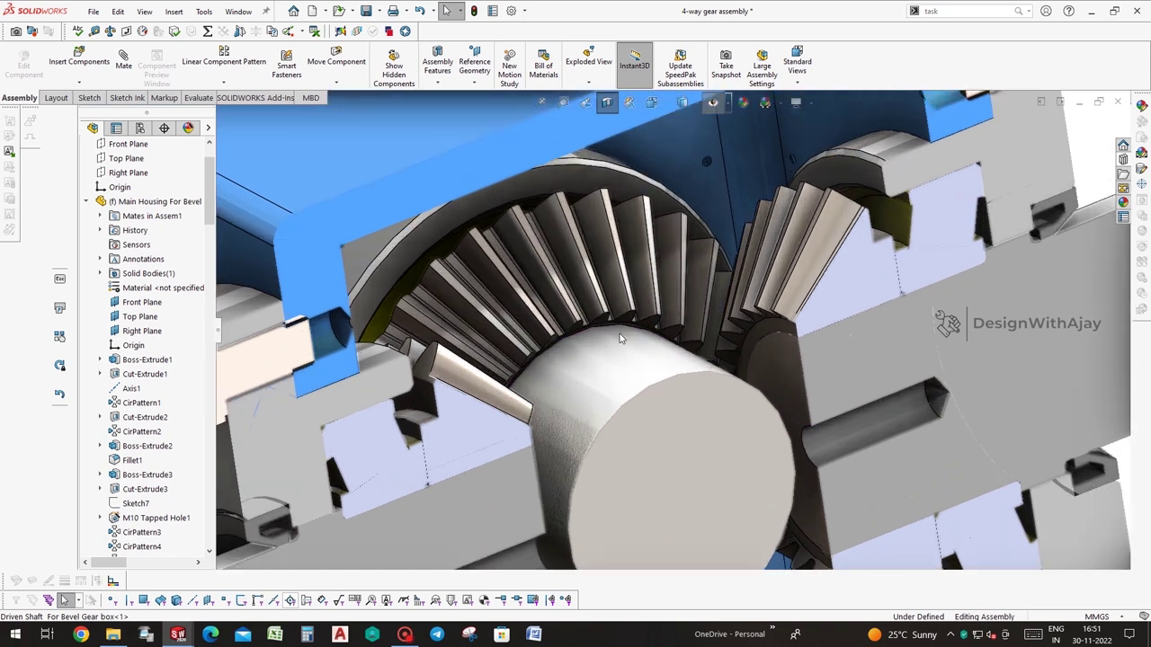
# Add a 34 mm Distance mate between the 30T bevel gear face and the housing bore face
pyautogui.click(620, 329)
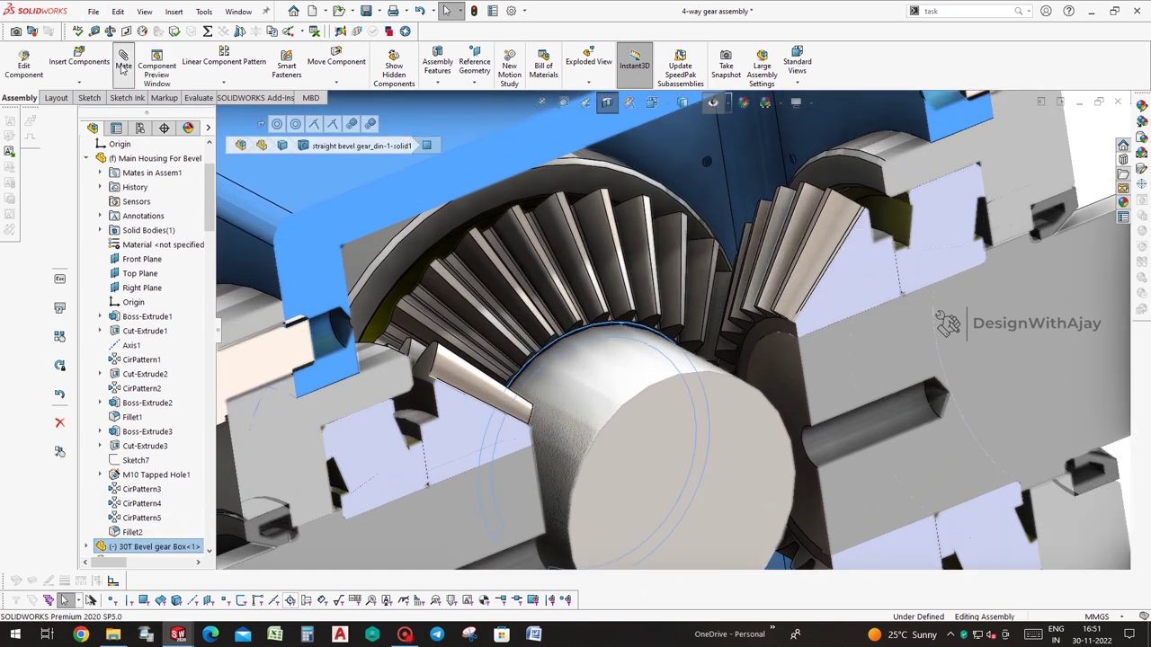
pyautogui.click(124, 68)
pyautogui.click(666, 160)
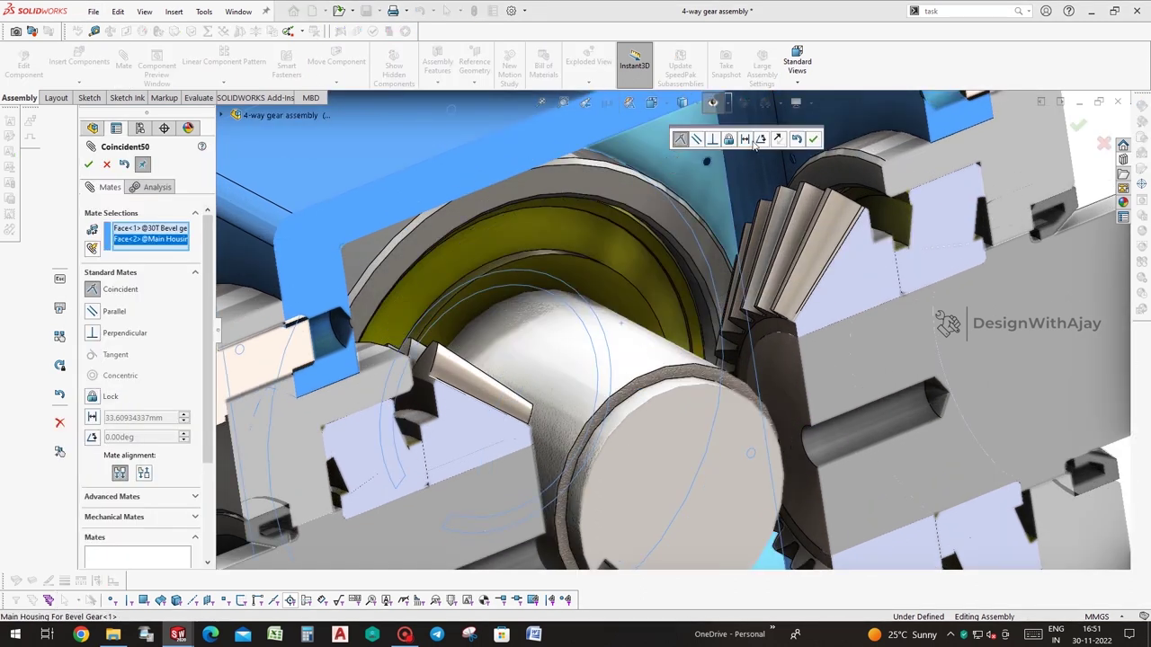
pyautogui.click(745, 140)
pyautogui.write('34')
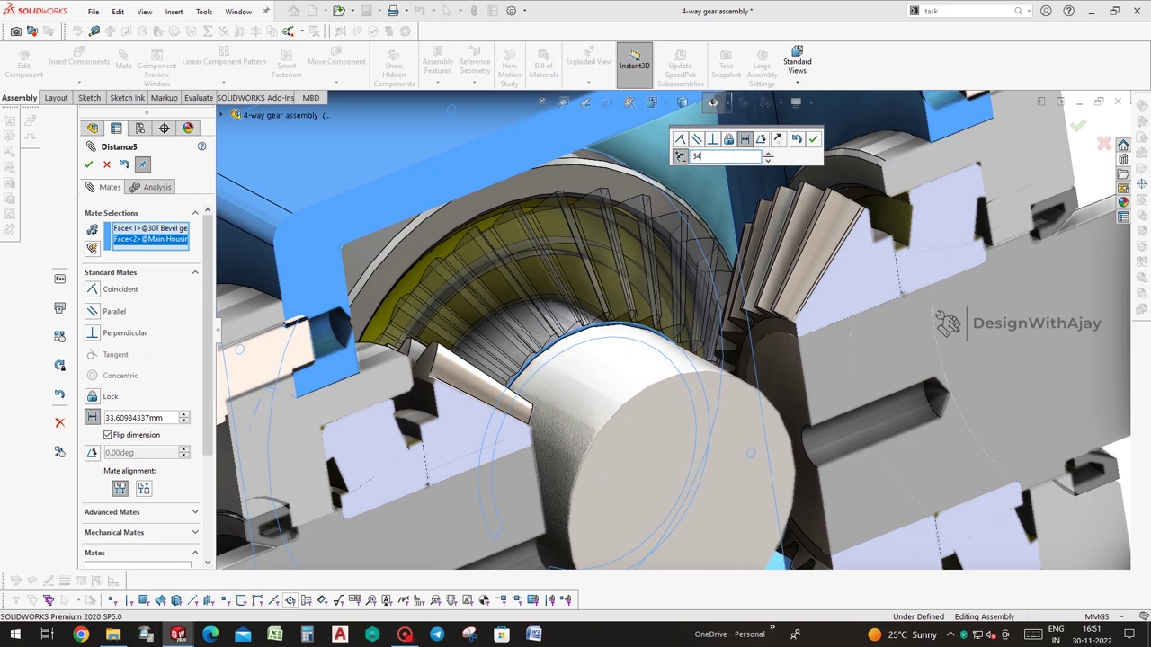
pyautogui.press('Return')
pyautogui.click(815, 139)
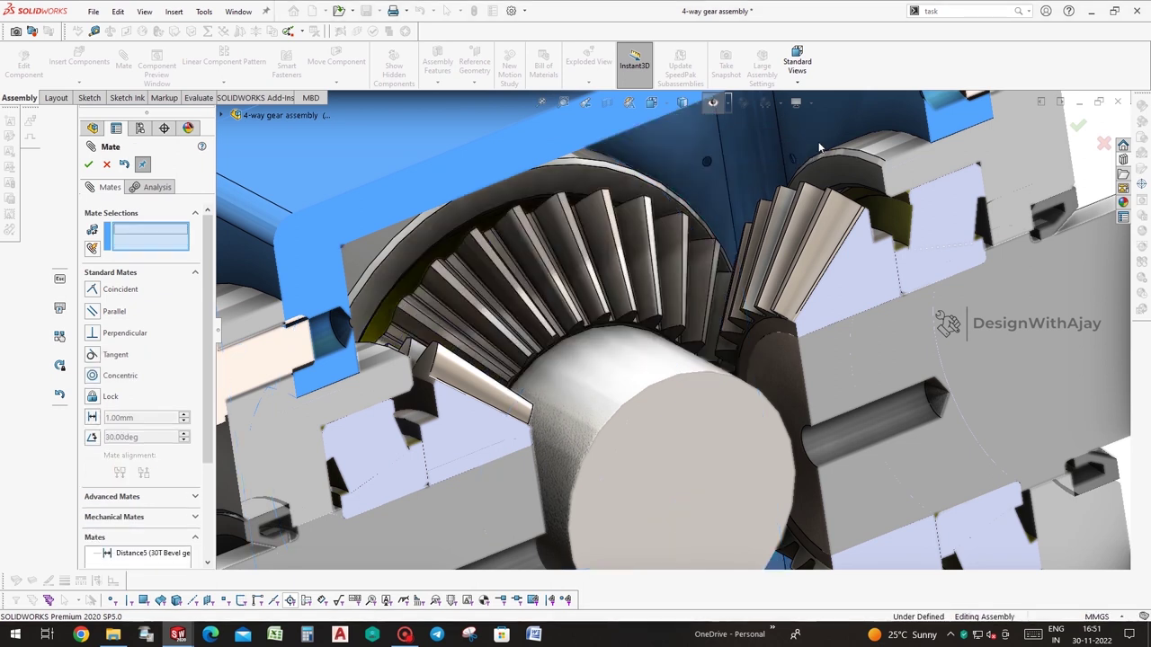
pyautogui.click(1100, 142)
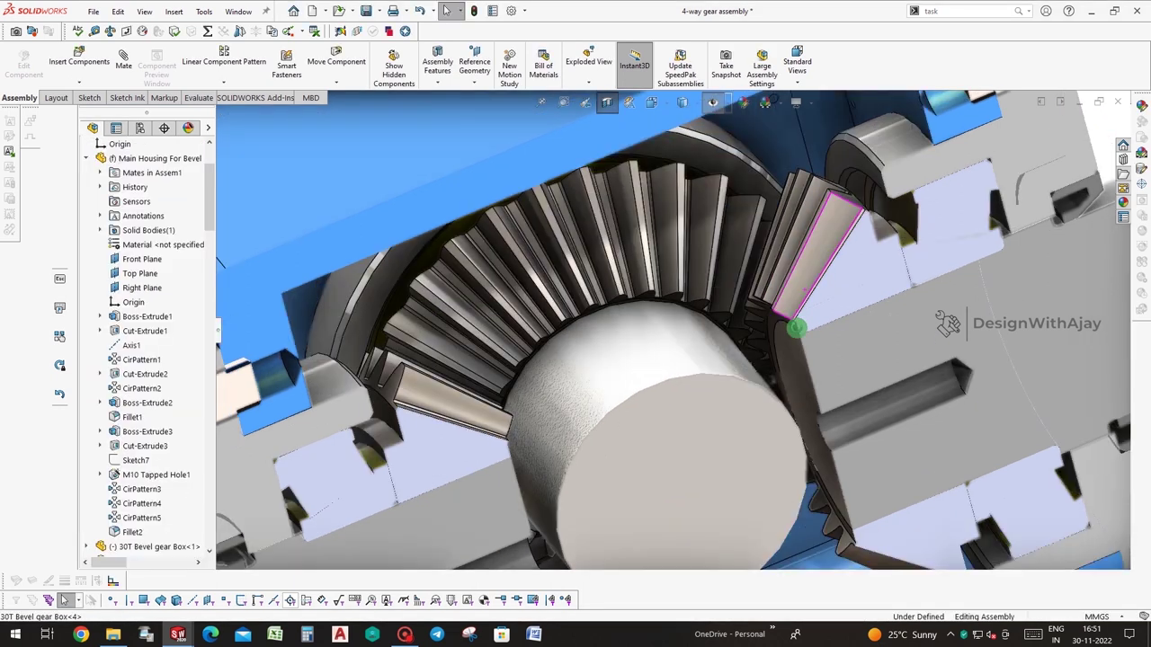
# Turn off the section view and select the main housing's top face
pyautogui.moveTo(800, 297); pyautogui.dragTo(659, 336, button='middle')
pyautogui.scroll(2, 659, 336)
pyautogui.scroll(2, 659, 336)
pyautogui.click(607, 102)
pyautogui.click(736, 297)
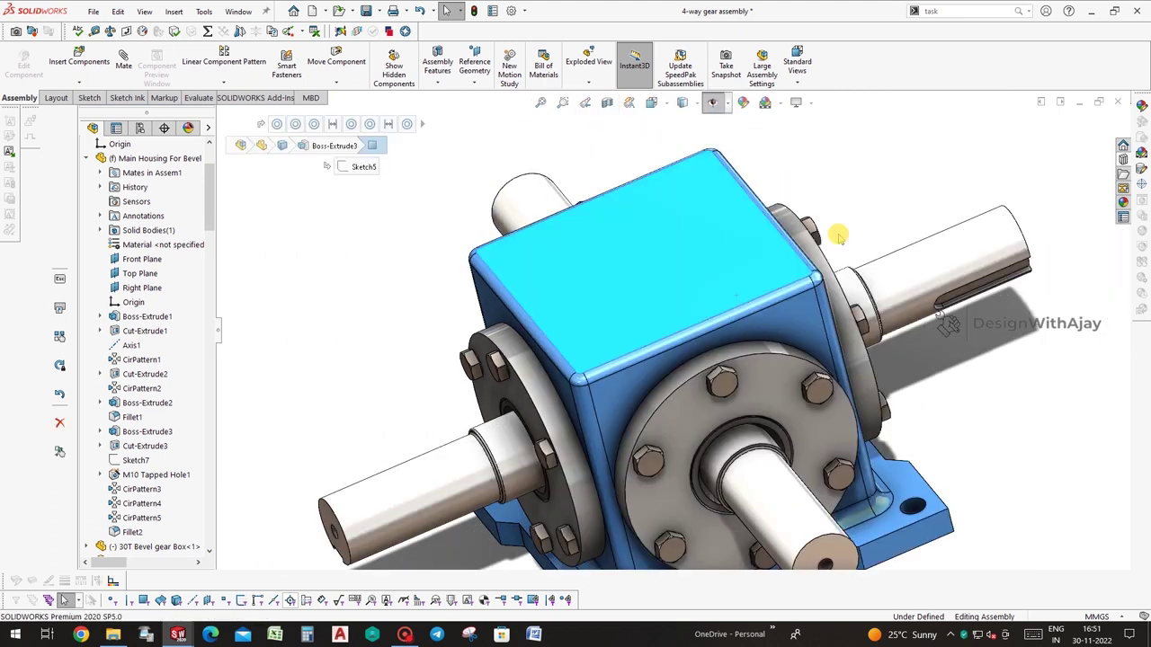
# Make the main housing see-through and orbit to look inside it
pyautogui.click(890, 209)
pyautogui.scroll(2, 983, 411)
pyautogui.moveTo(887, 351)
pyautogui.mouseDown(button='middle')
pyautogui.moveTo(725, 337)
pyautogui.moveTo(699, 390)
pyautogui.mouseUp(button='middle')
pyautogui.scroll(-2, 724, 337)
pyautogui.scroll(-2, 725, 337)
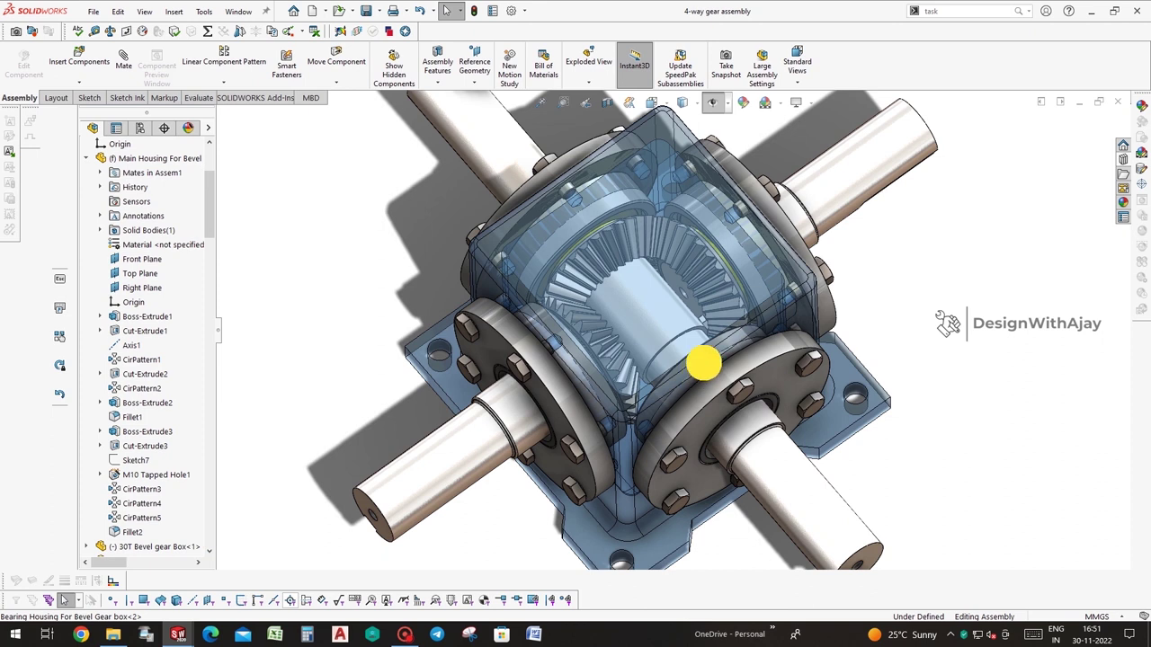
# Copy a bearing housing and place the new copy on the right side of the gearbox
pyautogui.click(726, 349)
pyautogui.keyDown('ctrl'); pyautogui.moveTo(726, 349); pyautogui.dragTo(857, 377); pyautogui.keyUp('ctrl')
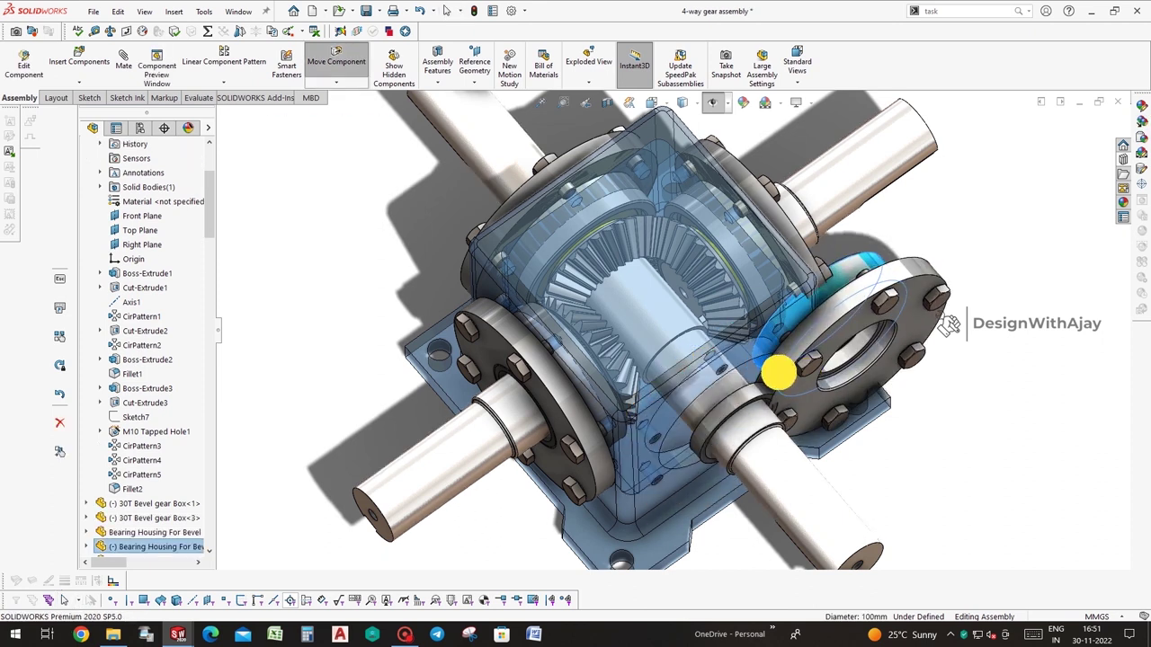
pyautogui.click(850, 378)
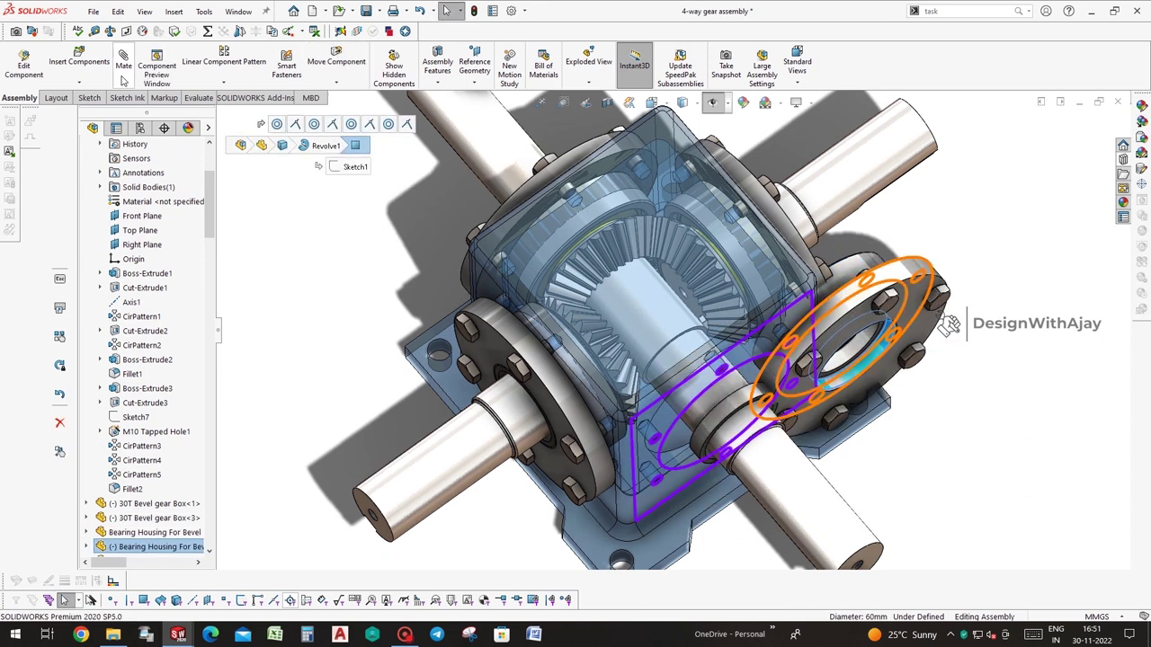
pyautogui.press('m')
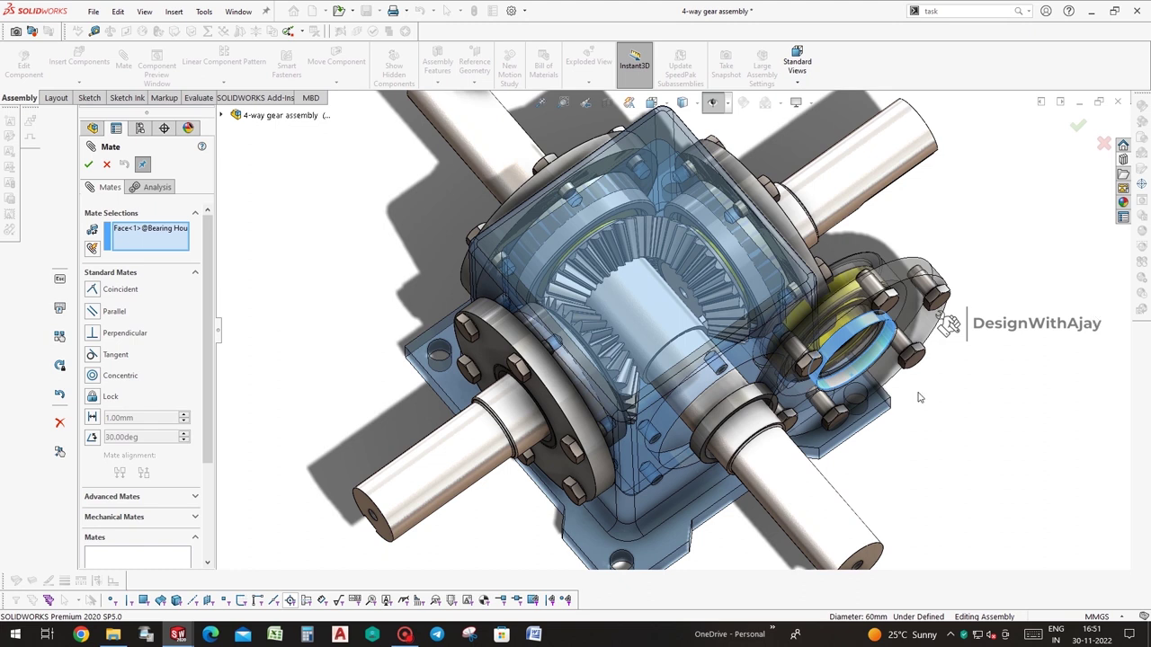
pyautogui.press('Escape')
# Hide and reshow the main housing, then make it opaque
pyautogui.click(863, 427)
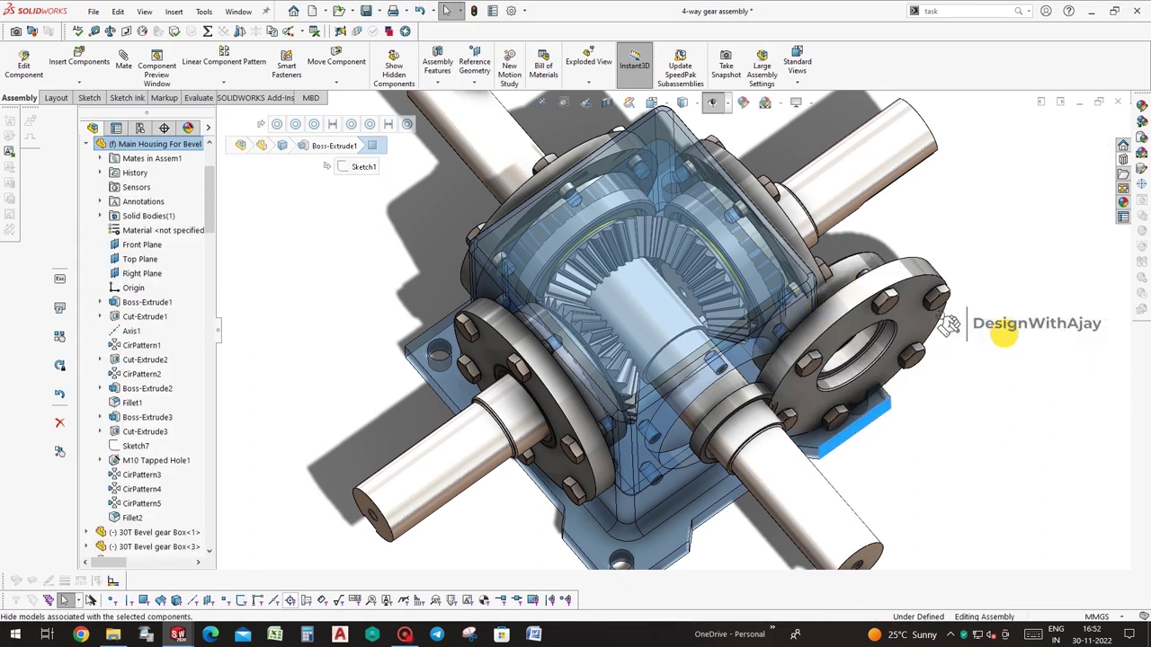
pyautogui.click(1004, 332)
pyautogui.press('Tab')
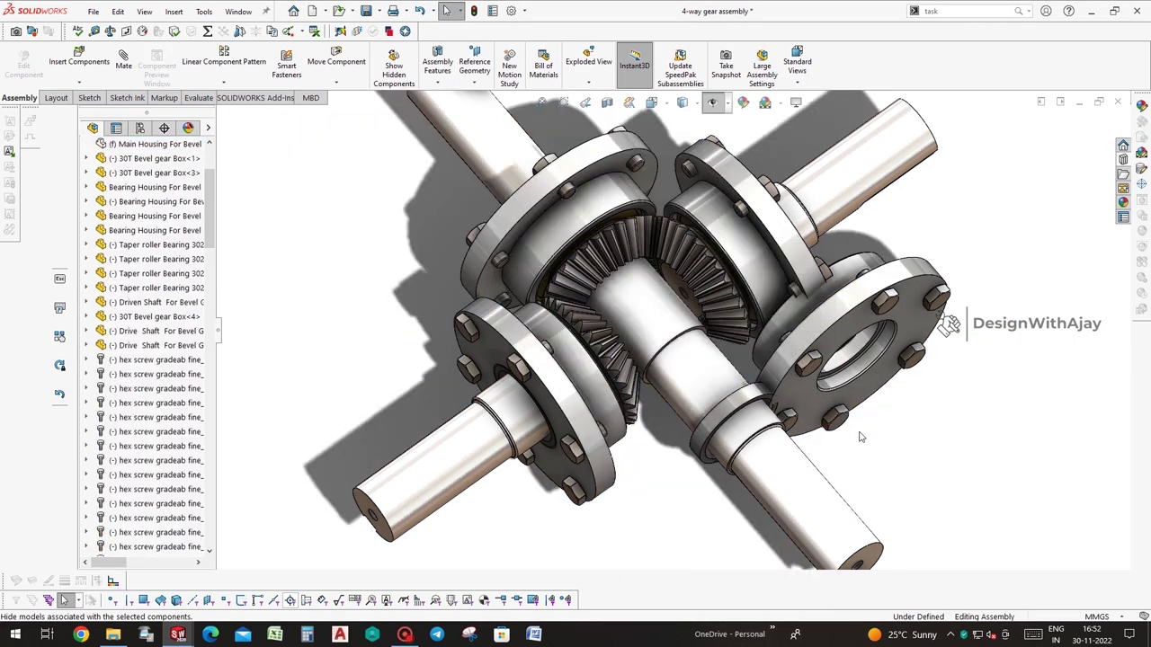
pyautogui.hotkey('shift', 'Tab')
pyautogui.click(943, 379)
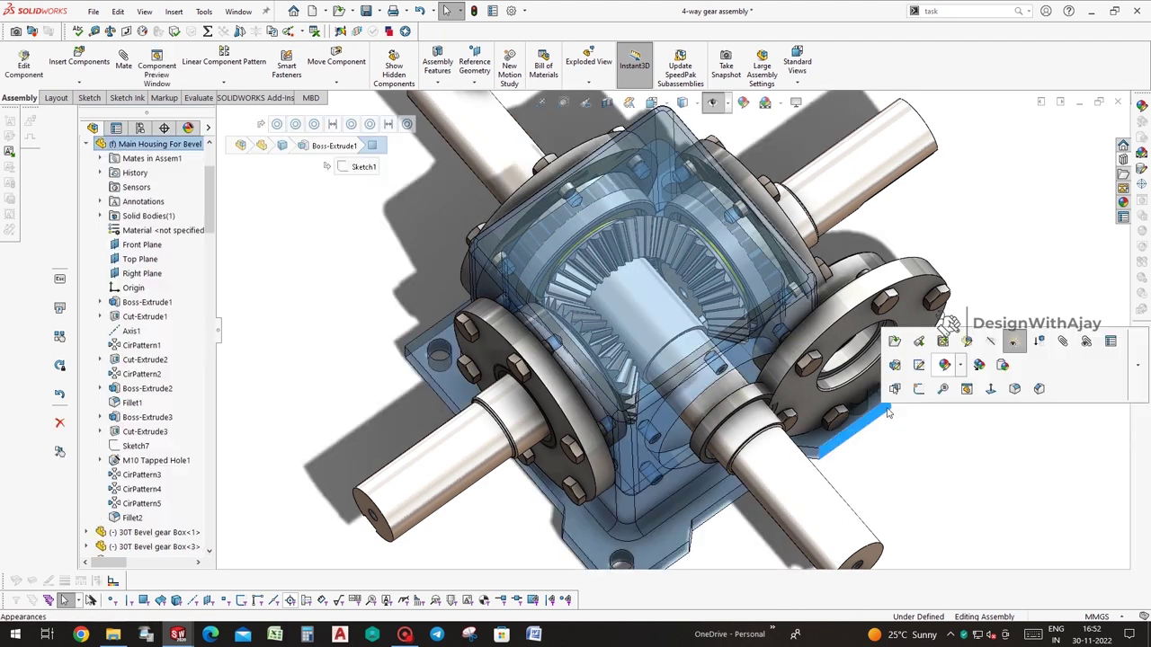
pyautogui.click(1014, 404)
# Mate the new bearing housing's bore edge concentric with the housing's side opening
pyautogui.click(837, 374)
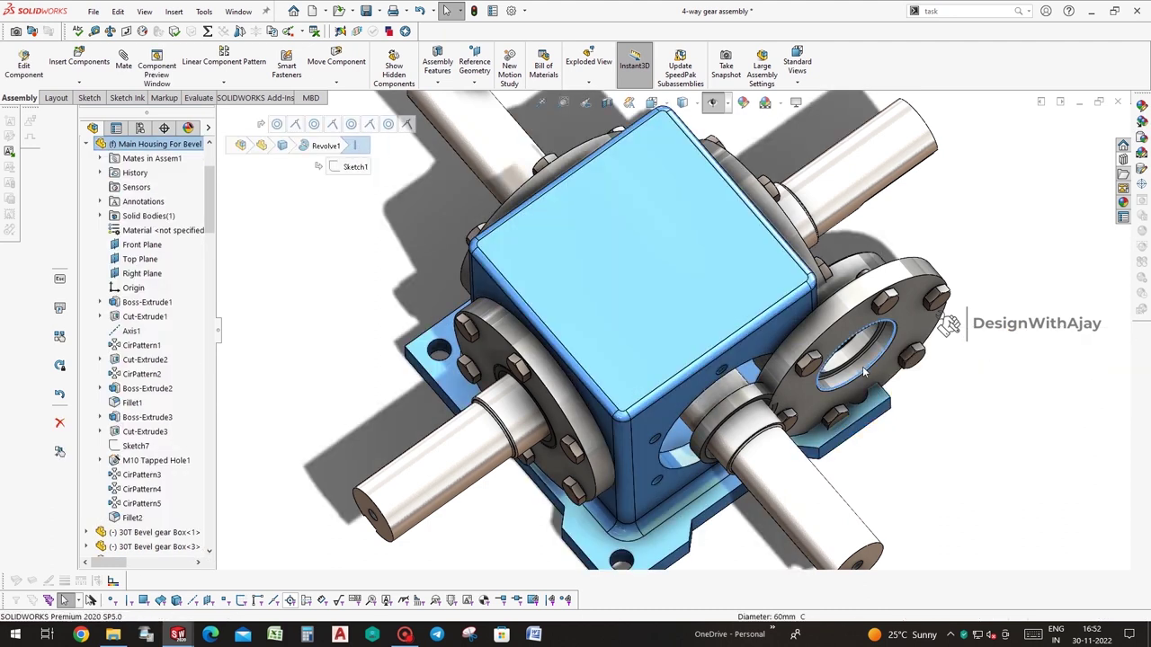
pyautogui.click(683, 450)
pyautogui.click(851, 485)
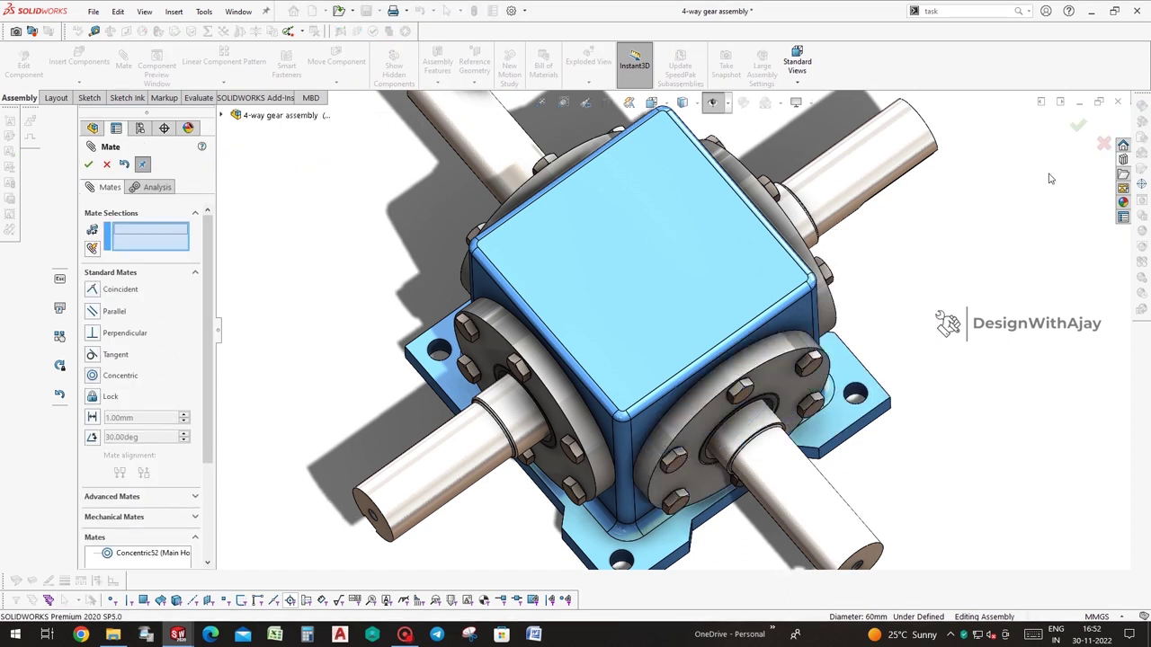
pyautogui.click(1078, 126)
# Zoom in and turn the bevel gears to check meshing, then select 30T Bevel gear Box<4>
pyautogui.click(751, 275)
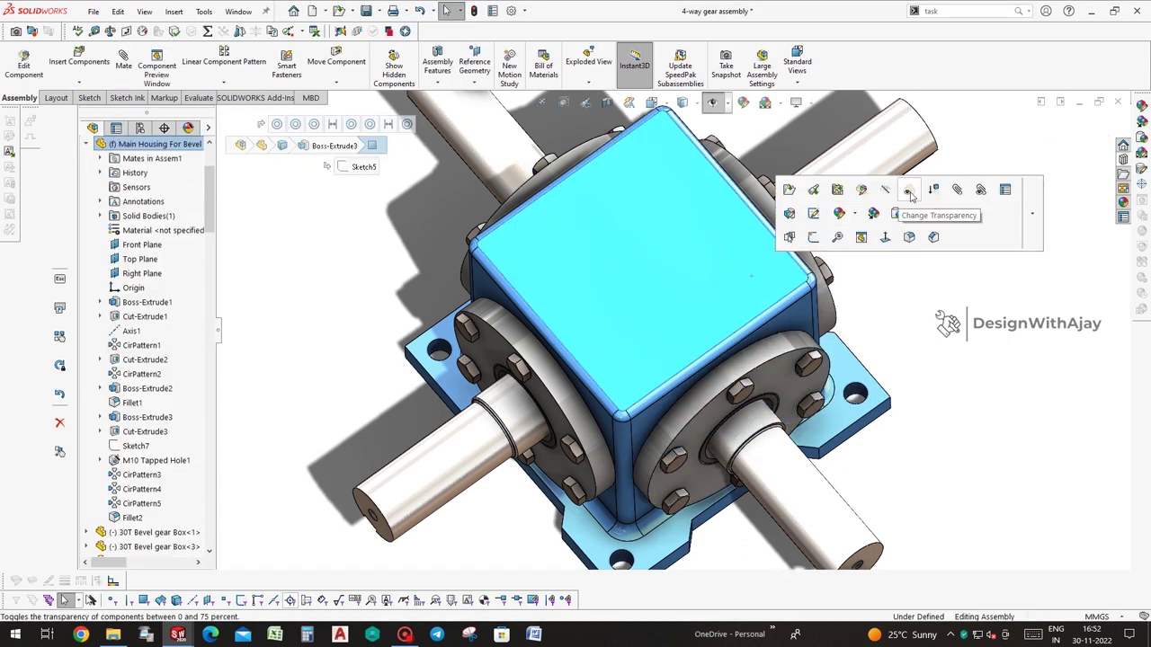
pyautogui.click(795, 473)
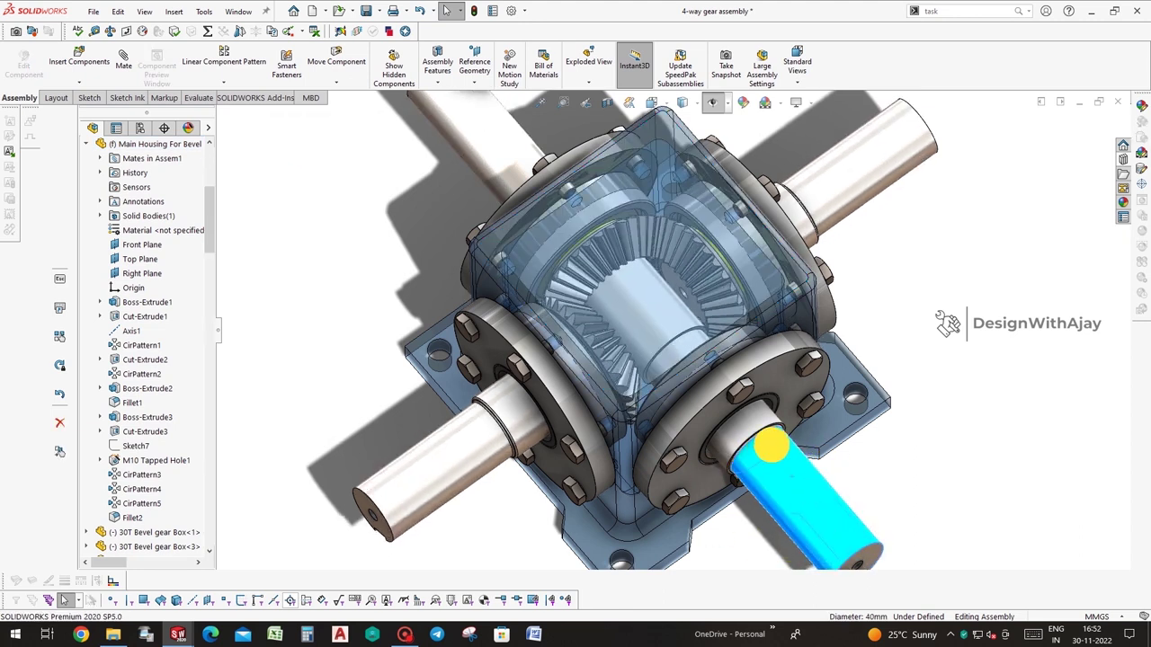
pyautogui.moveTo(770, 446); pyautogui.dragTo(647, 269, button='middle')
pyautogui.moveTo(648, 266); pyautogui.dragTo(622, 313)
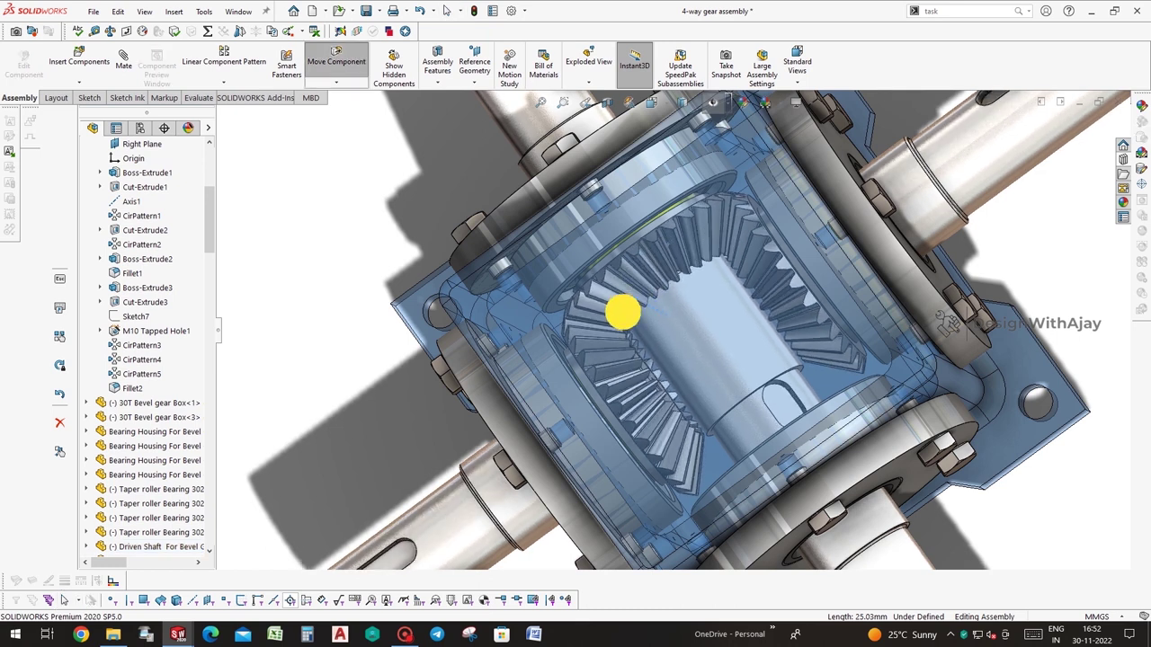
pyautogui.moveTo(707, 325)
pyautogui.mouseDown(button='middle')
pyautogui.moveTo(745, 385)
pyautogui.moveTo(742, 264)
pyautogui.mouseUp(button='middle')
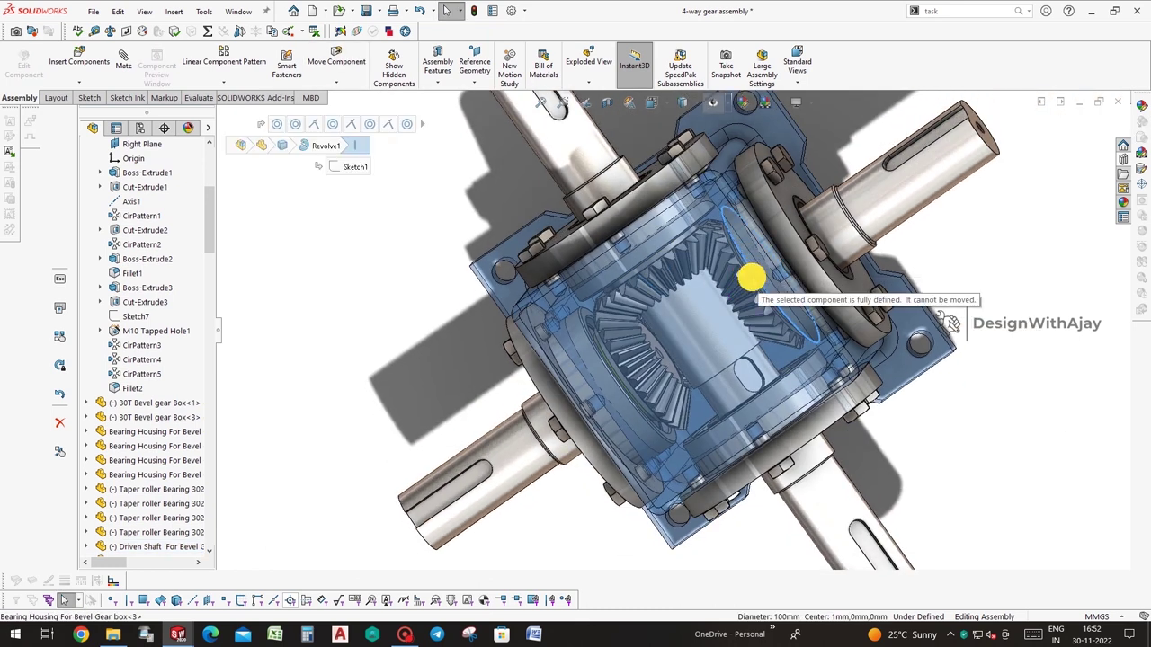
pyautogui.click(756, 283)
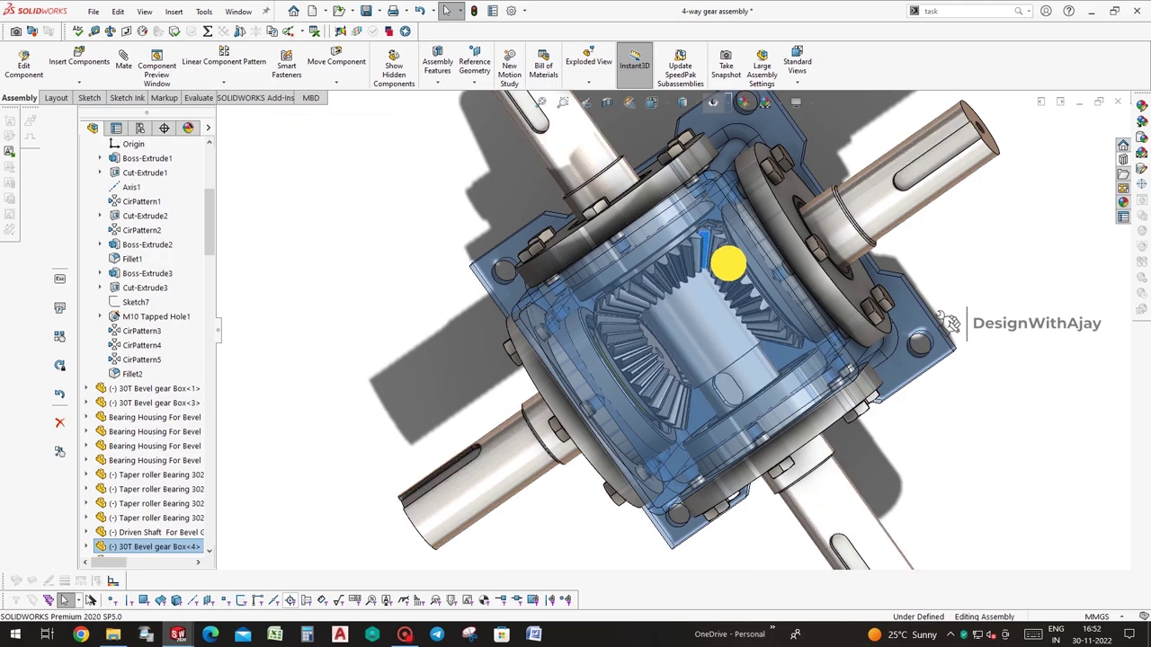